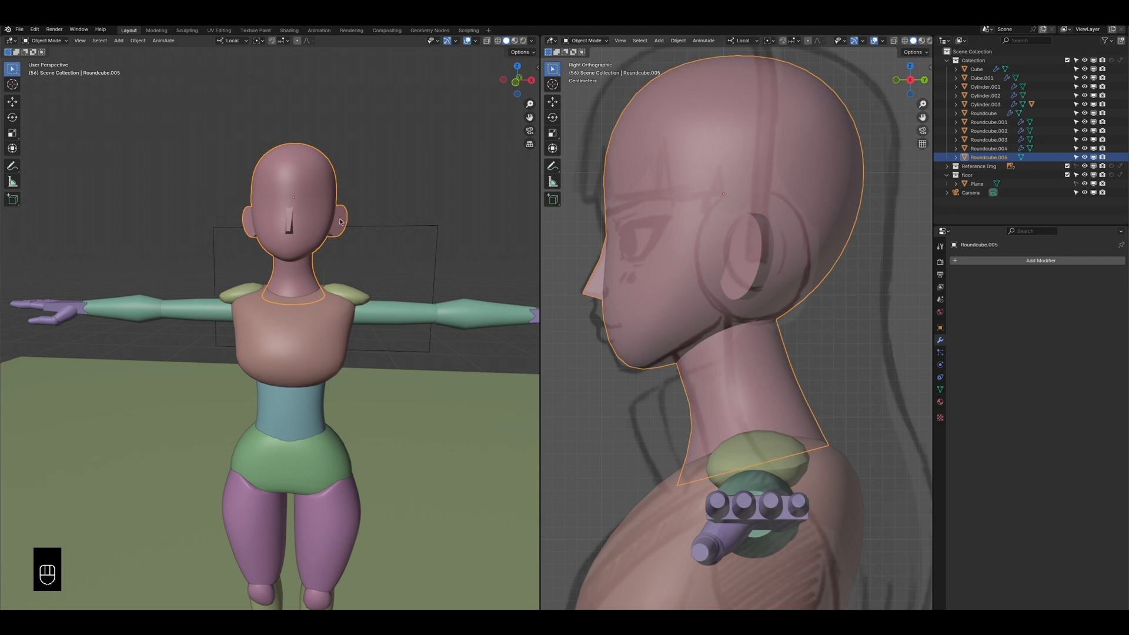
# Step: Add a Voxel Remesh modifier to the joined head mesh, set the voxel size to 0.0393 m and apply it
pyautogui.click(1014, 262)
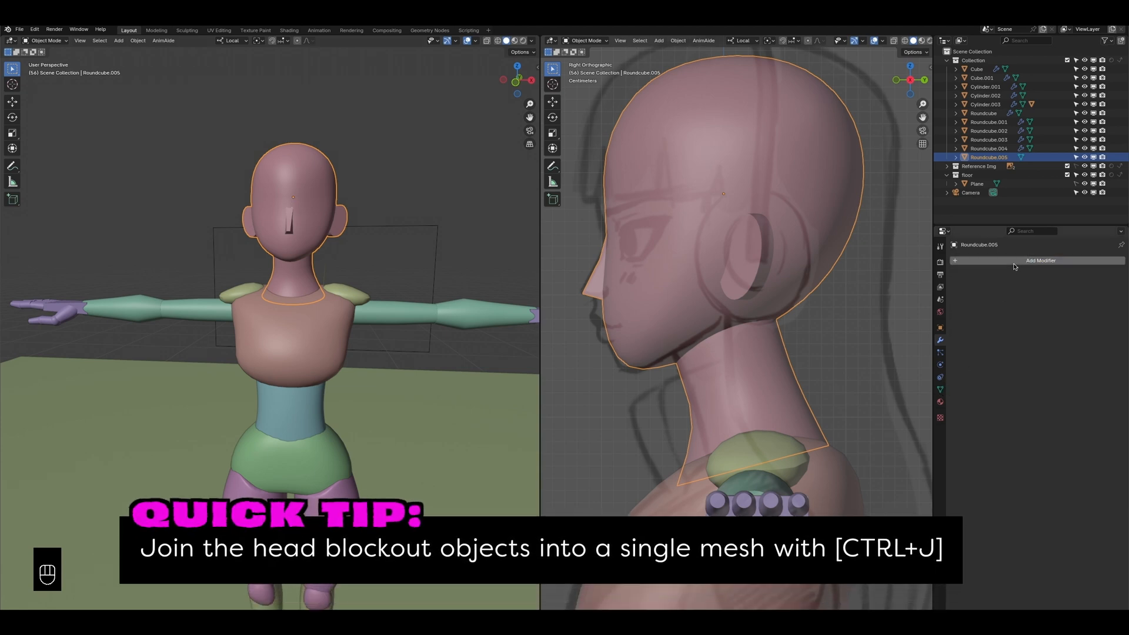
pyautogui.click(1015, 265)
pyautogui.moveTo(1006, 299)
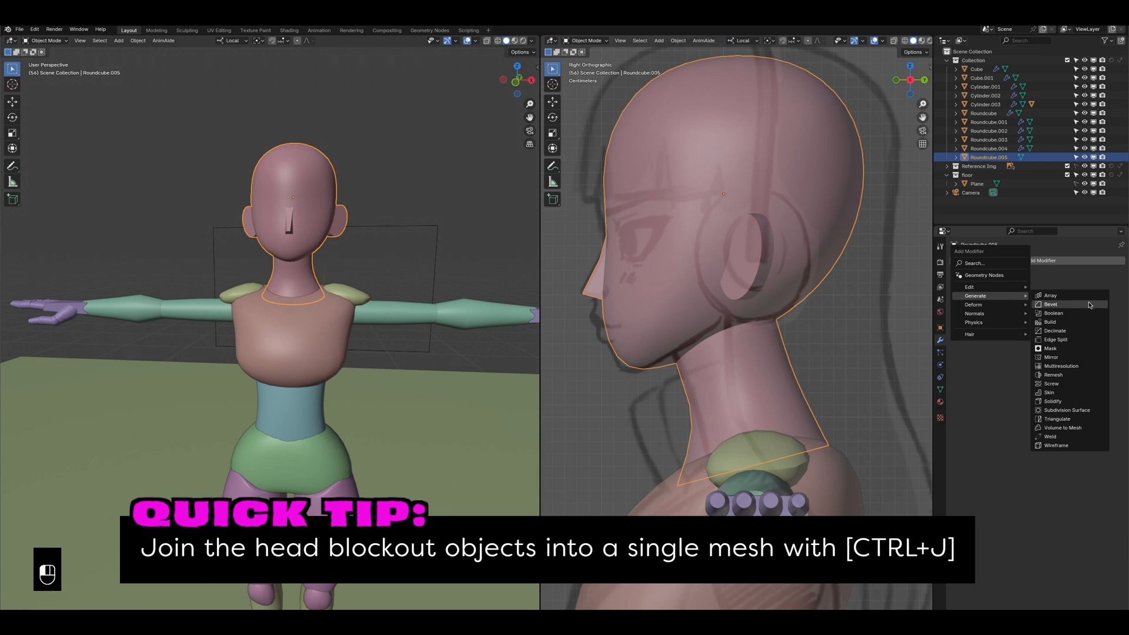
pyautogui.click(1056, 375)
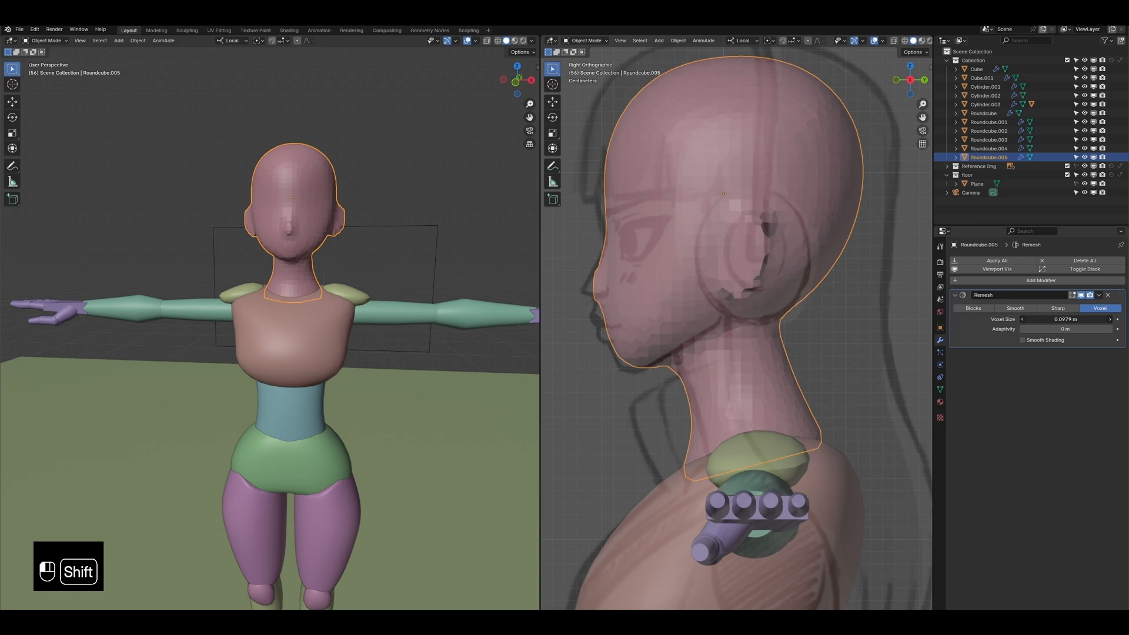
pyautogui.keyDown('shift'); pyautogui.moveTo(1065, 319); pyautogui.dragTo(1030, 319); pyautogui.keyUp('shift')
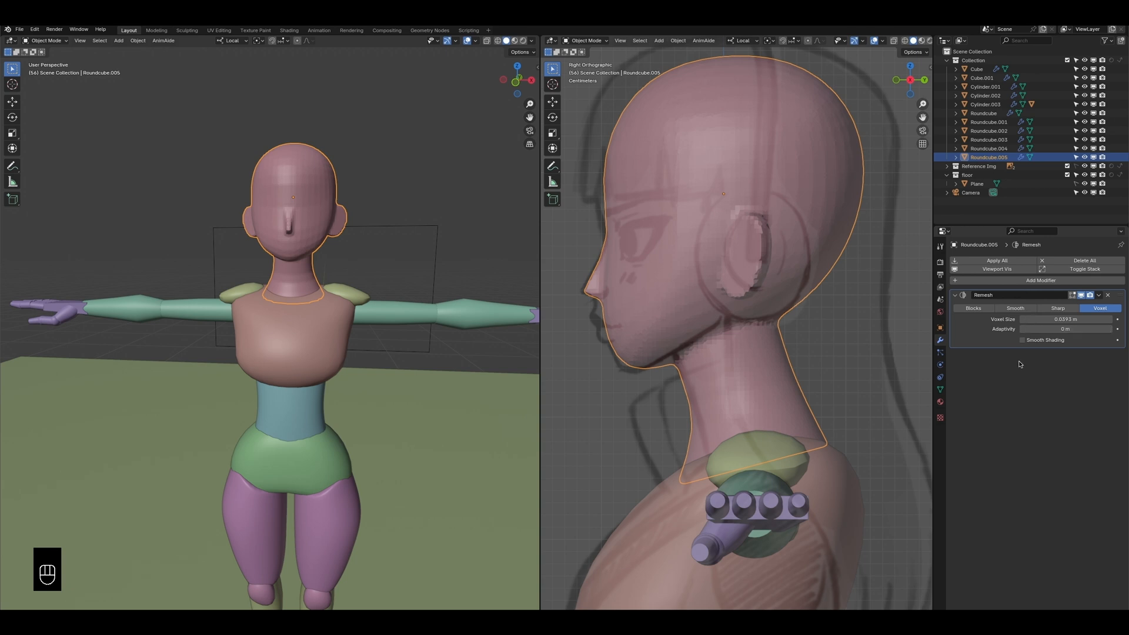
pyautogui.click(1005, 261)
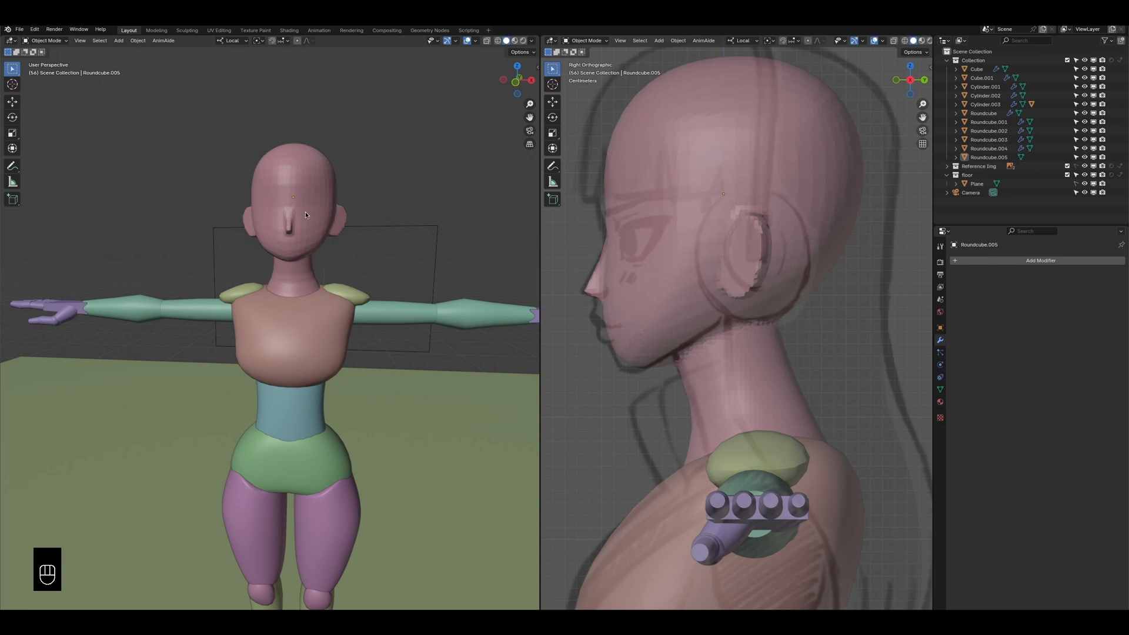
# Step: Put the head mesh into Sculpt Mode and smooth the front of the head with the Smooth brush
pyautogui.scroll(3, 310, 212)
pyautogui.moveTo(336, 212)
pyautogui.mouseDown(button='middle')
pyautogui.moveTo(361, 213)
pyautogui.moveTo(324, 213)
pyautogui.mouseUp(button='middle')
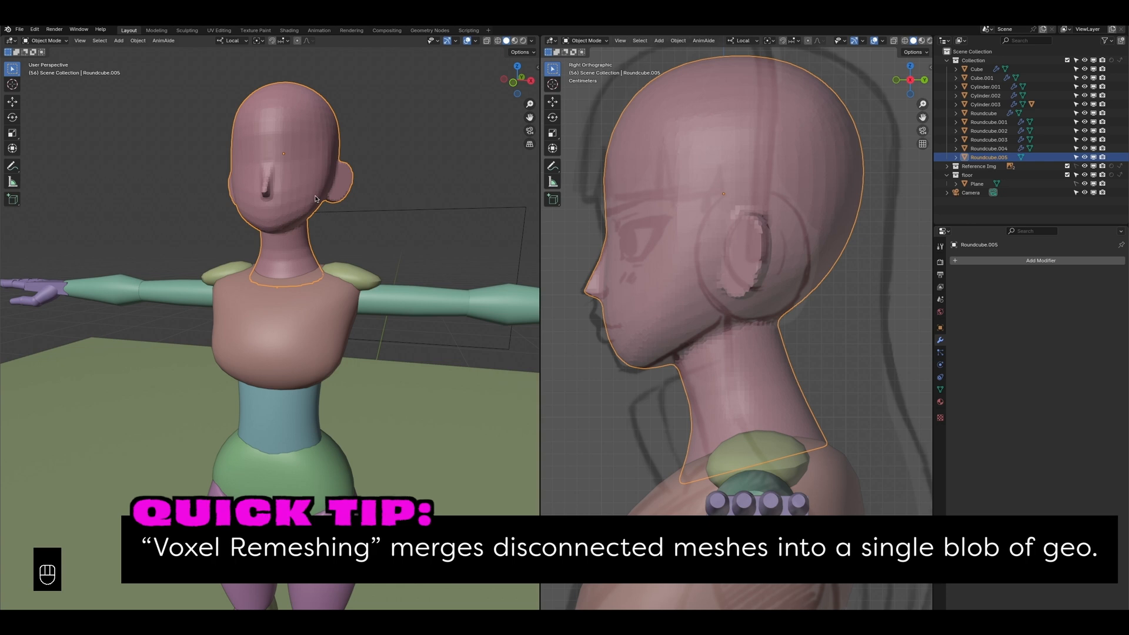
pyautogui.click(46, 41)
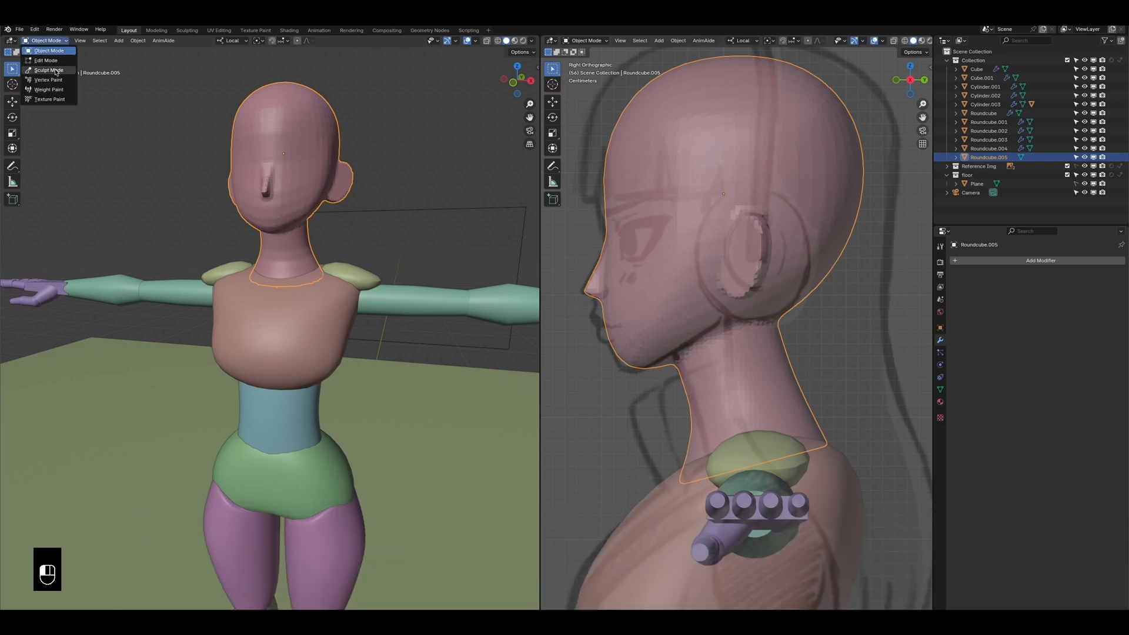
pyautogui.click(52, 70)
pyautogui.keyDown('shift'); pyautogui.moveTo(308, 182); pyautogui.dragTo(291, 232, button='middle'); pyautogui.keyUp('shift')
pyautogui.keyDown('shift'); pyautogui.moveTo(291, 236); pyautogui.dragTo(292, 232); pyautogui.keyUp('shift')
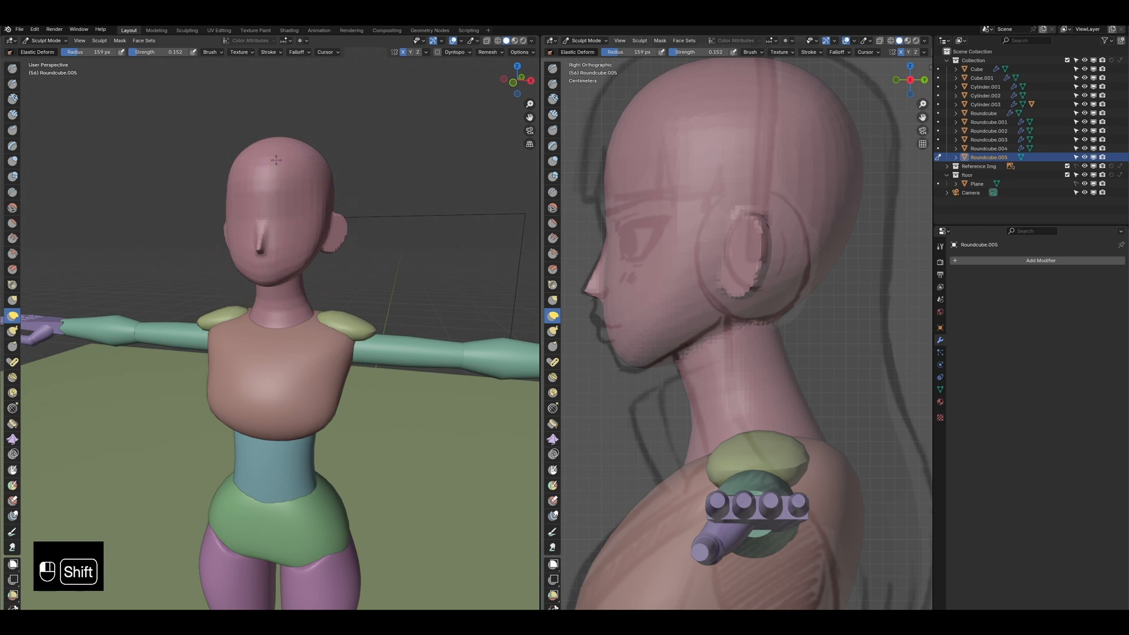
# Step: Smooth the side and back of the head and the seam where the ear meets the skull
pyautogui.moveTo(284, 297)
pyautogui.mouseDown(button='middle')
pyautogui.moveTo(345, 303)
pyautogui.moveTo(360, 244)
pyautogui.mouseUp(button='middle')
pyautogui.moveTo(360, 244)
pyautogui.keyDown('shift'); pyautogui.mouseDown(button='middle')
pyautogui.moveTo(367, 267)
pyautogui.moveTo(310, 361)
pyautogui.mouseUp(button='middle'); pyautogui.keyUp('shift')
pyautogui.keyDown('shift'); pyautogui.moveTo(318, 294); pyautogui.dragTo(325, 270); pyautogui.keyUp('shift')
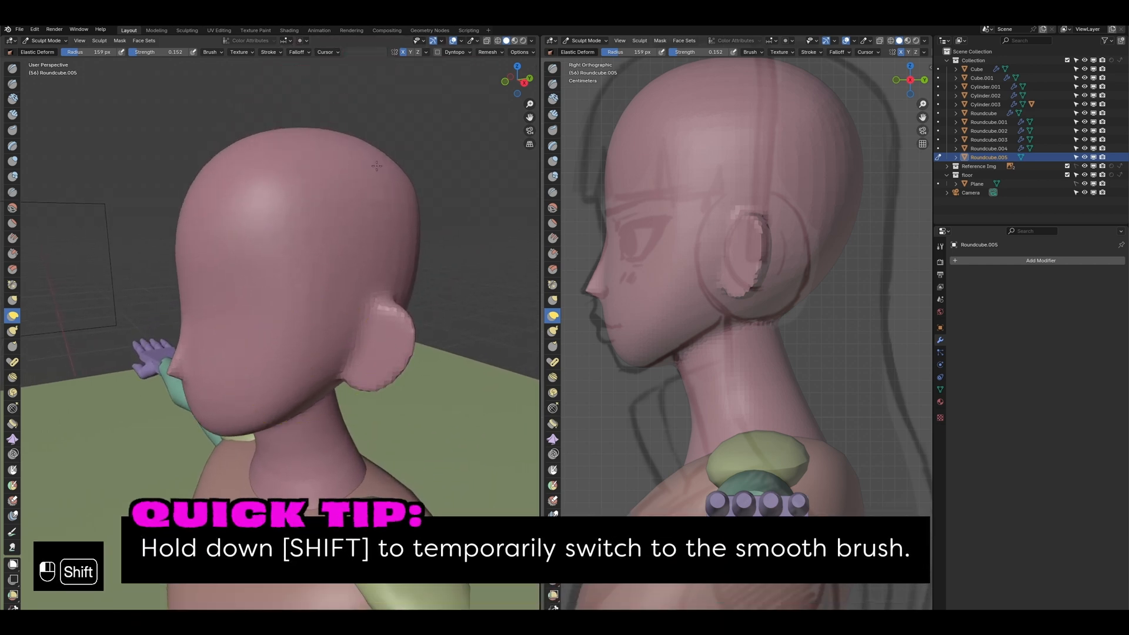
pyautogui.moveTo(408, 351); pyautogui.dragTo(312, 354, button='middle')
pyautogui.keyDown('shift'); pyautogui.moveTo(440, 354); pyautogui.dragTo(421, 346, button='middle'); pyautogui.keyUp('shift')
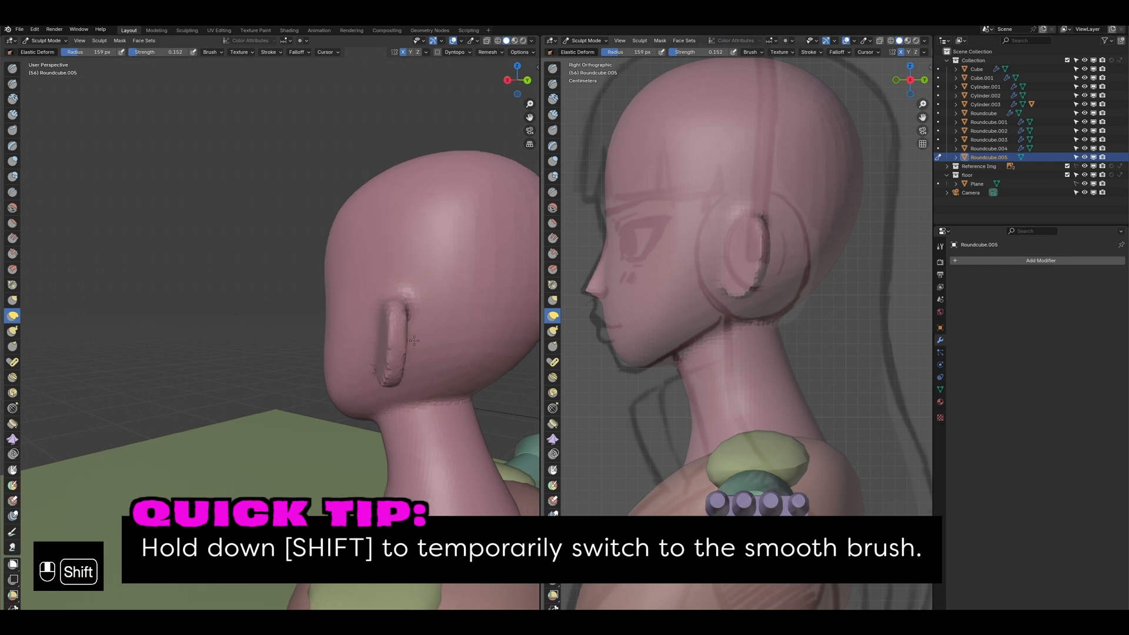
pyautogui.keyDown('shift'); pyautogui.moveTo(428, 296); pyautogui.dragTo(324, 260, button='middle'); pyautogui.keyUp('shift')
pyautogui.moveTo(333, 253)
pyautogui.keyDown('shift'); pyautogui.mouseDown()
pyautogui.moveTo(359, 235)
pyautogui.moveTo(382, 179)
pyautogui.mouseUp(); pyautogui.keyUp('shift')
# Step: Set the front viewport's shading to MatCap lighting with Material color and the beige clay matcap
pyautogui.click(532, 41)
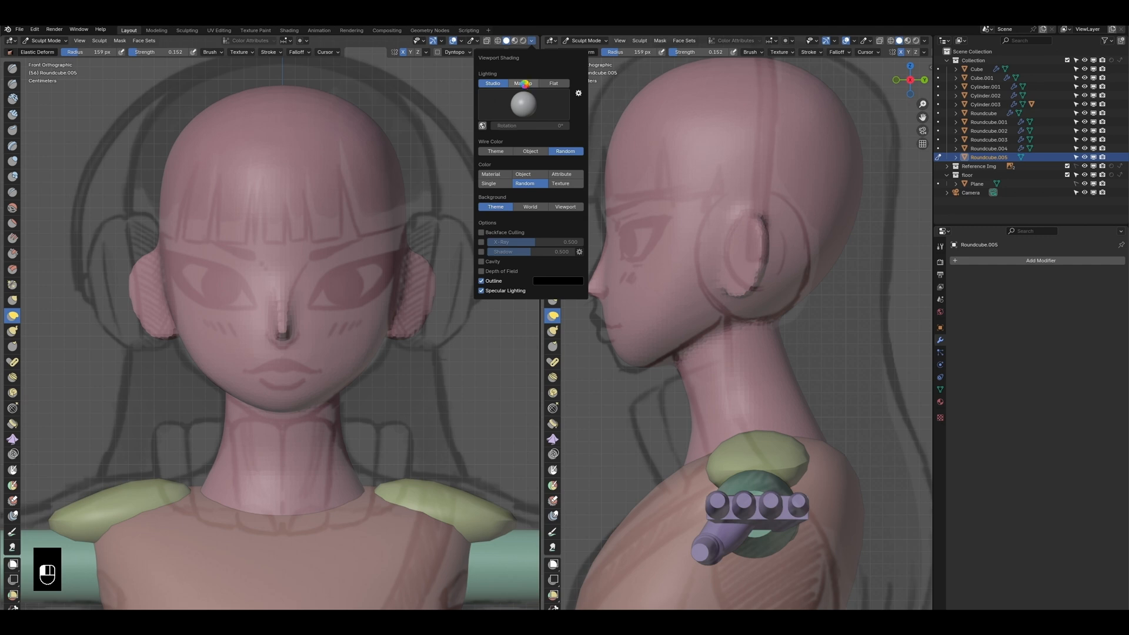
pyautogui.click(523, 83)
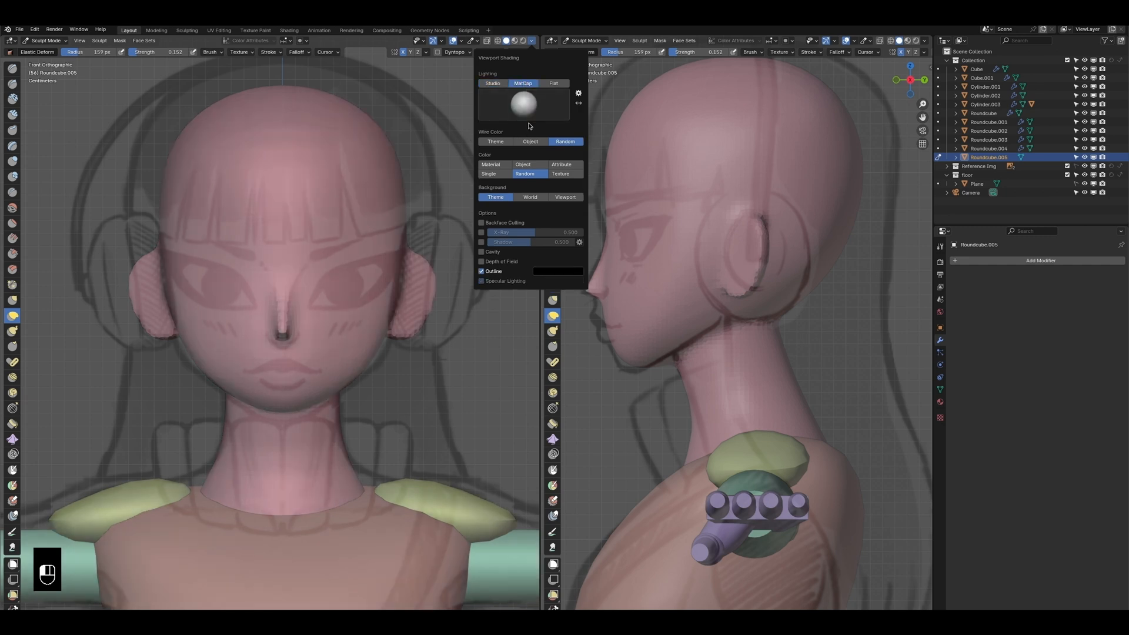
pyautogui.click(499, 165)
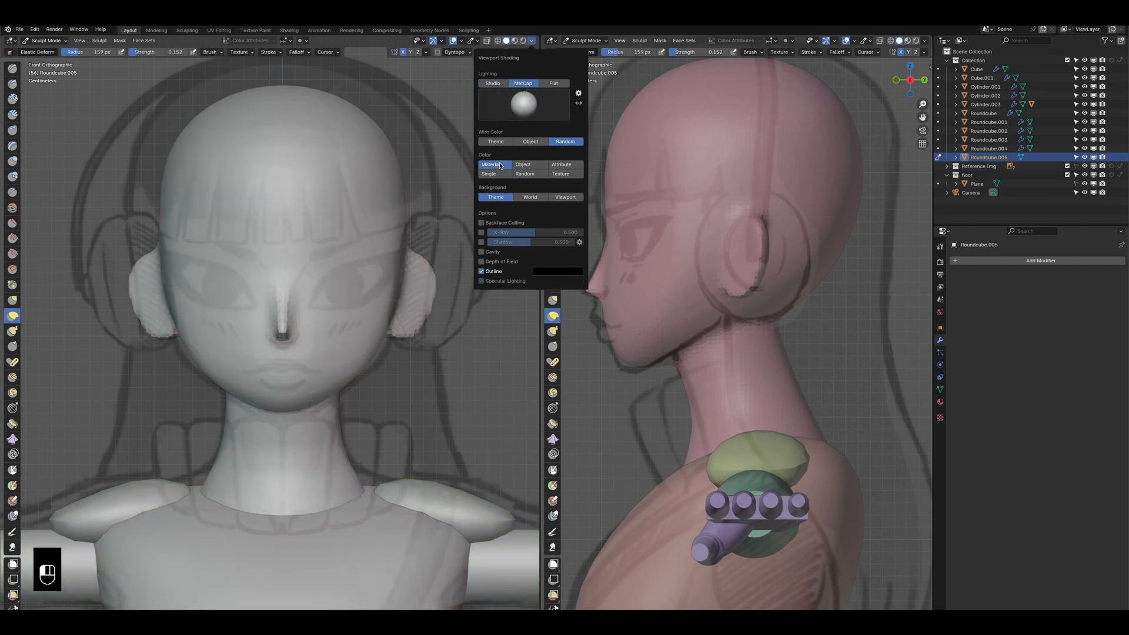
pyautogui.click(526, 117)
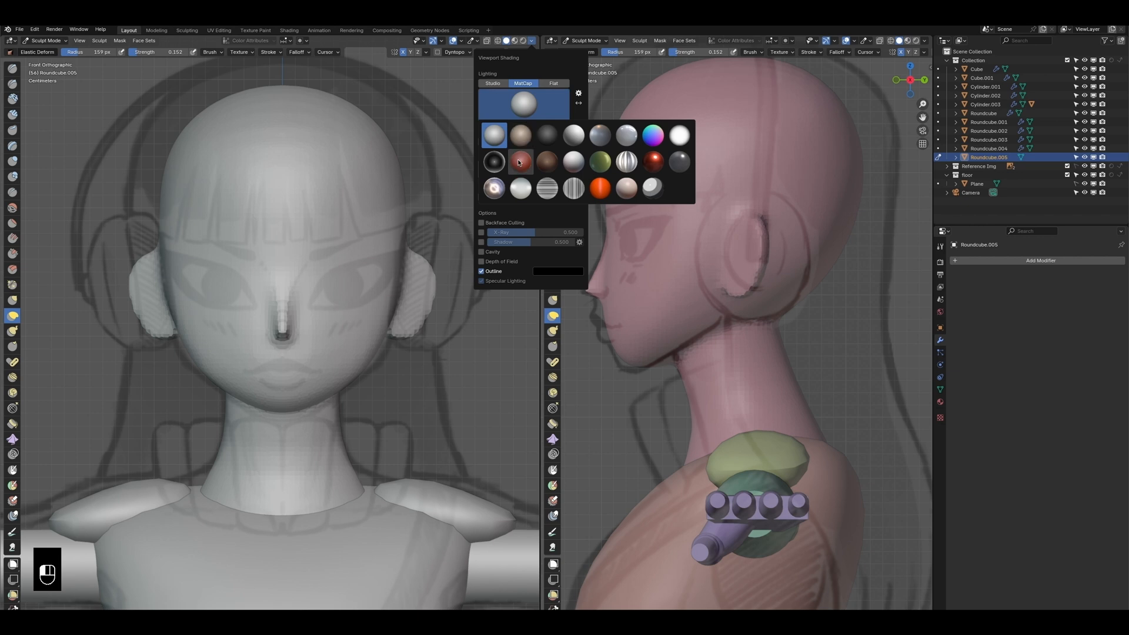
pyautogui.click(521, 164)
pyautogui.click(525, 110)
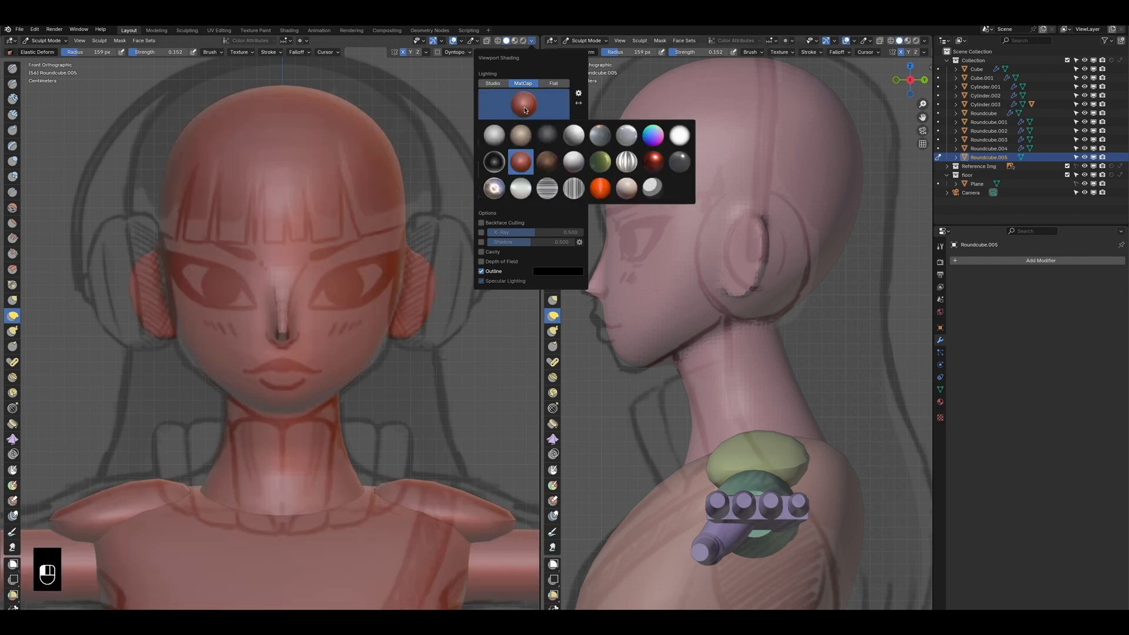
pyautogui.click(521, 137)
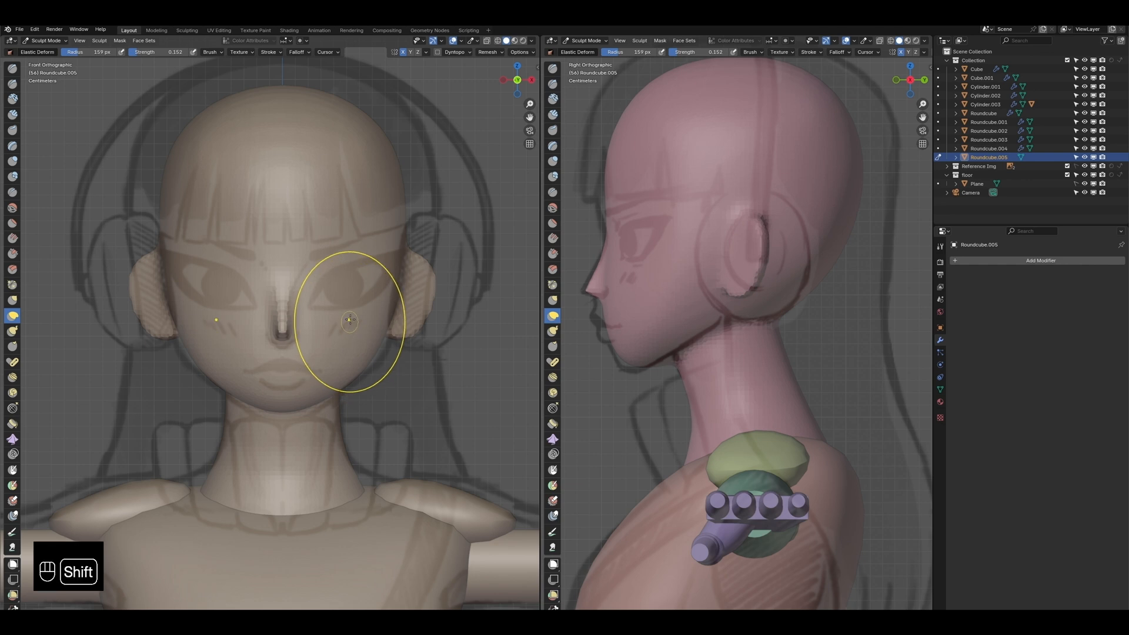
# Step: Return to Object Mode and rename the head mesh Roundcube.005 as headSculpt
pyautogui.keyDown('shift'); pyautogui.moveTo(345, 353); pyautogui.dragTo(343, 272, button='middle'); pyautogui.keyUp('shift')
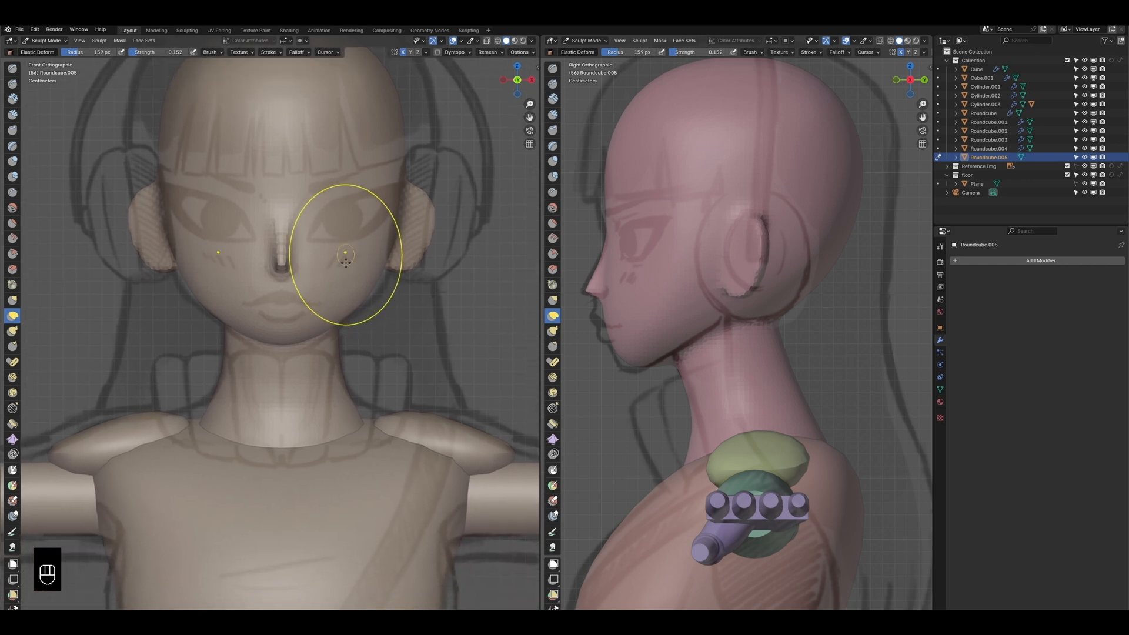
pyautogui.click(58, 41)
pyautogui.click(57, 51)
pyautogui.keyDown('super'); pyautogui.moveTo(246, 267); pyautogui.dragTo(246, 494, button='middle'); pyautogui.keyUp('super')
pyautogui.click(188, 383)
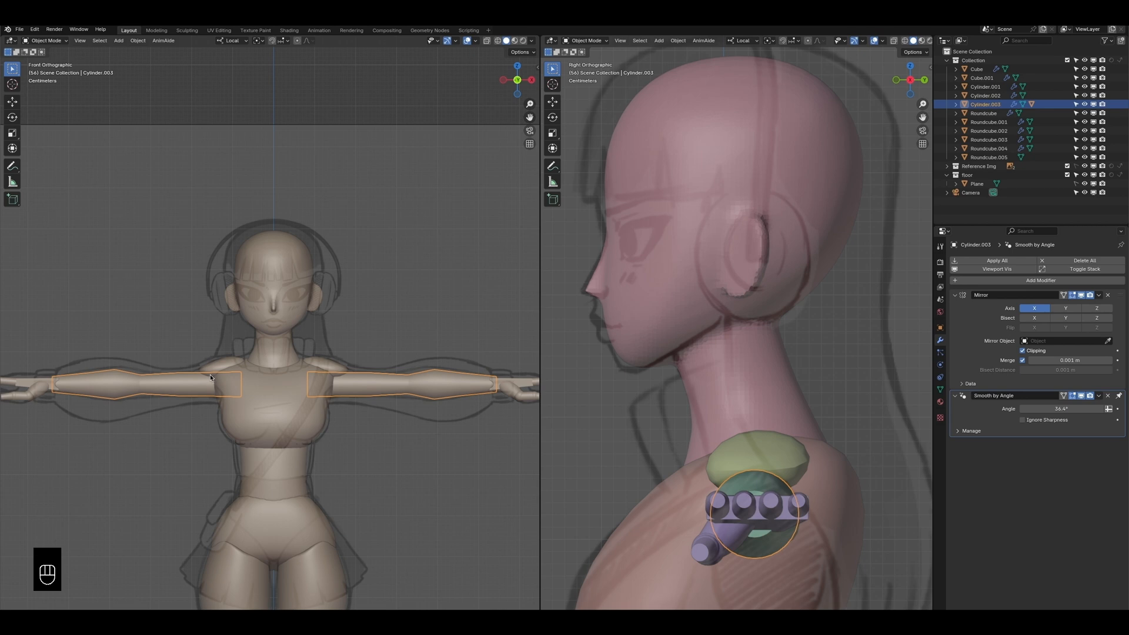
pyautogui.click(977, 68)
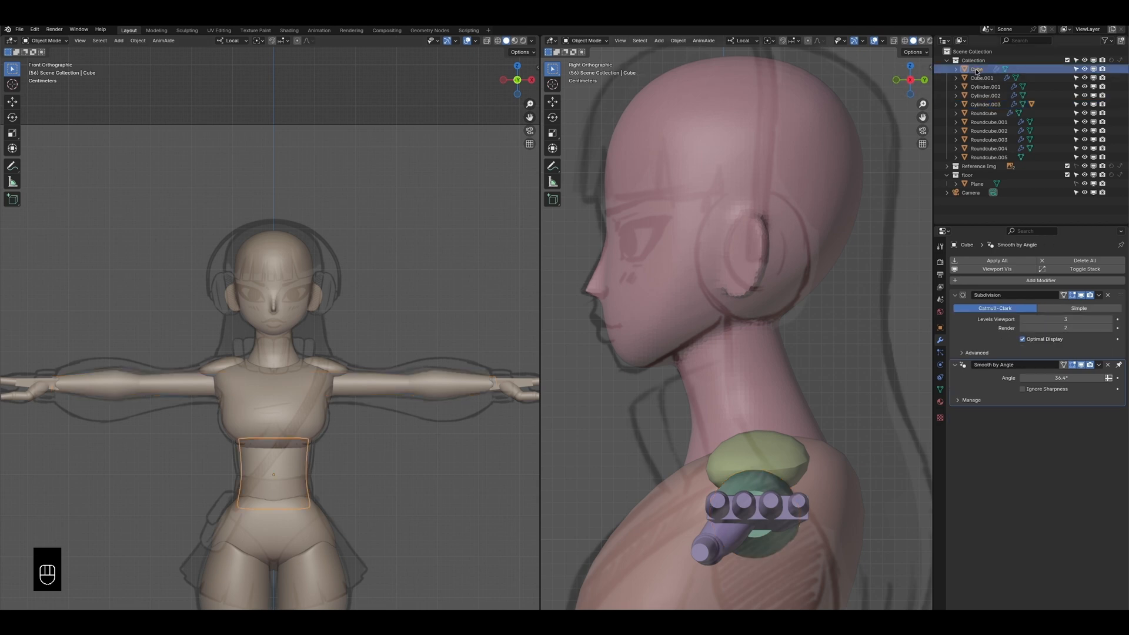
pyautogui.click(986, 158)
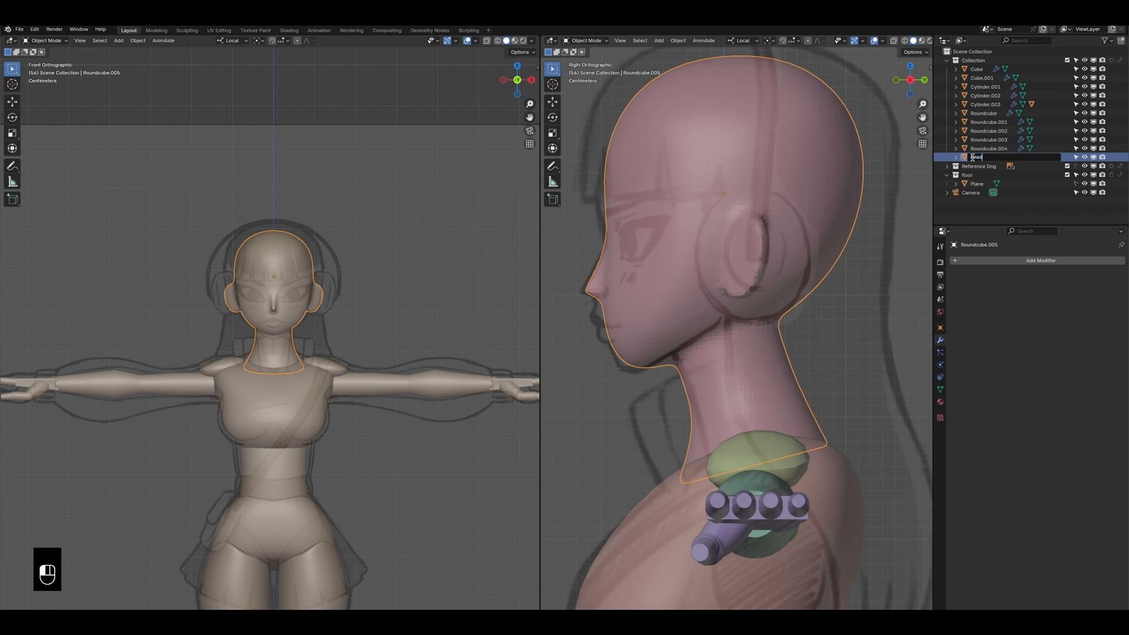
pyautogui.write('headSculpt')
pyautogui.press('Return')
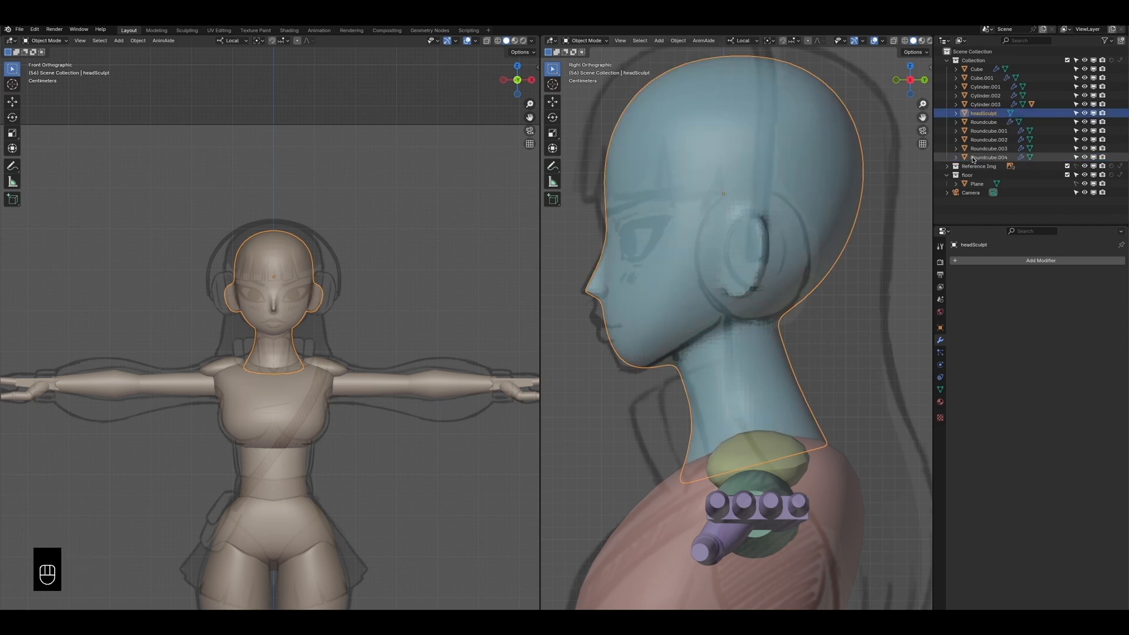
# Step: Hide the body objects Roundcube through Roundcube.004 and Cube through Cylinder.003, keeping headSculpt visible
pyautogui.click(983, 122)
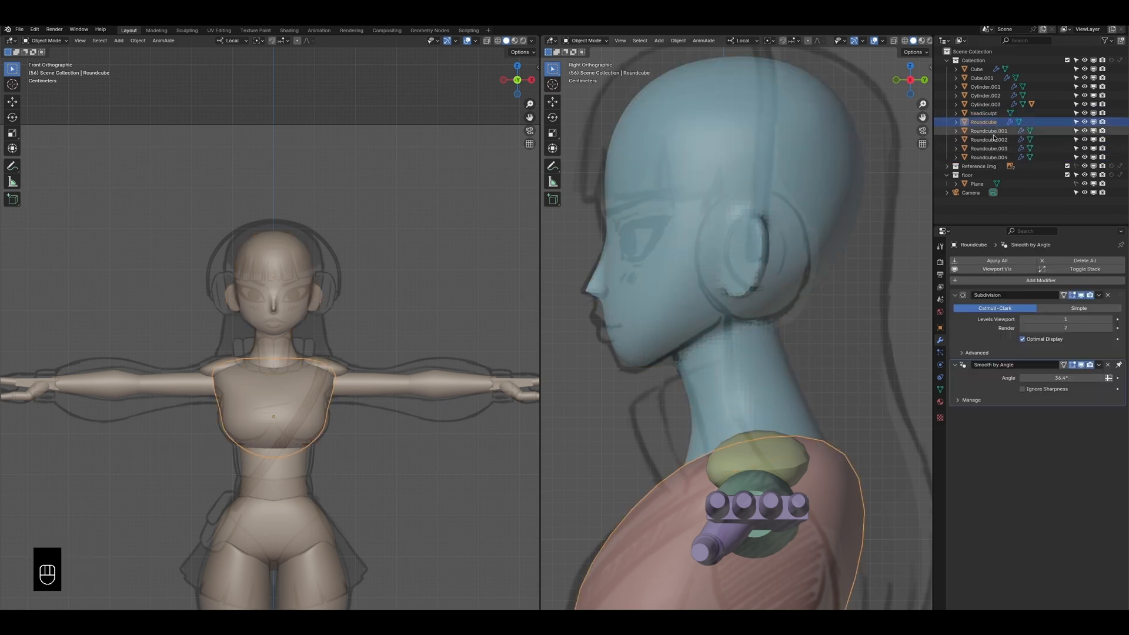
pyautogui.keyDown('shift'); pyautogui.click(987, 158); pyautogui.keyUp('shift')
pyautogui.press('h')
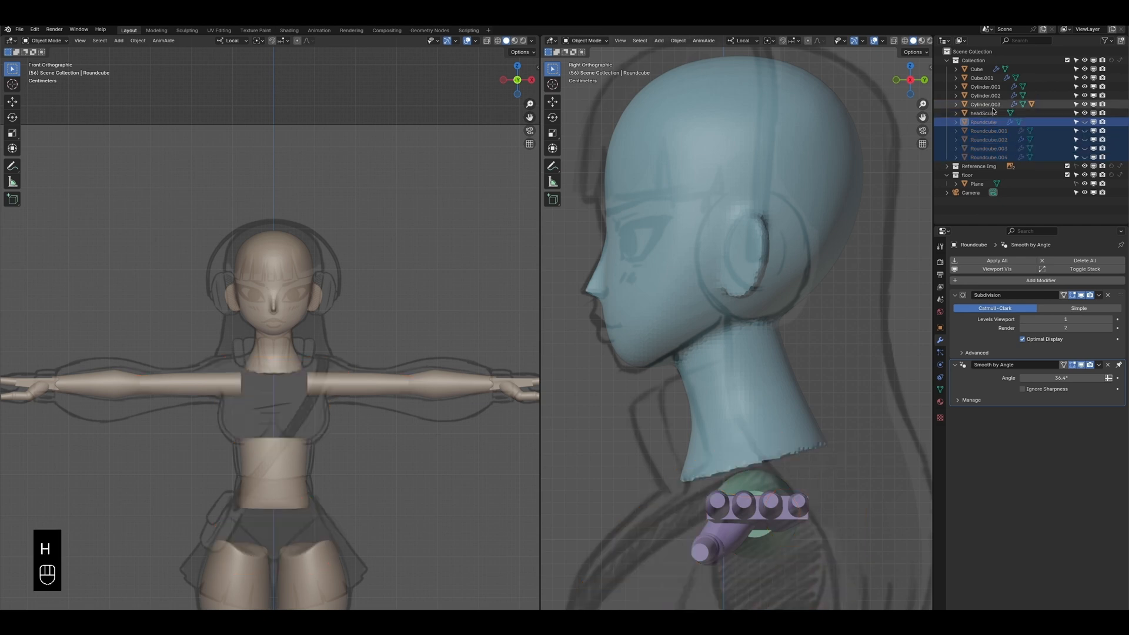
pyautogui.click(984, 113)
pyautogui.click(986, 105)
pyautogui.keyDown('shift'); pyautogui.click(982, 71); pyautogui.keyUp('shift')
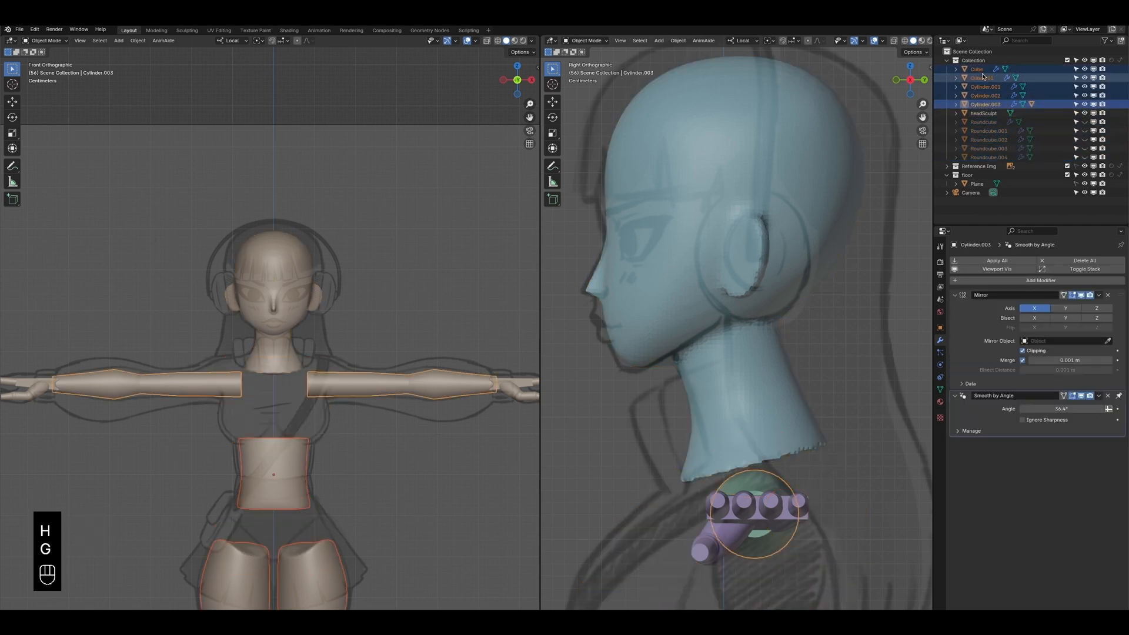
pyautogui.press('h')
pyautogui.click(983, 113)
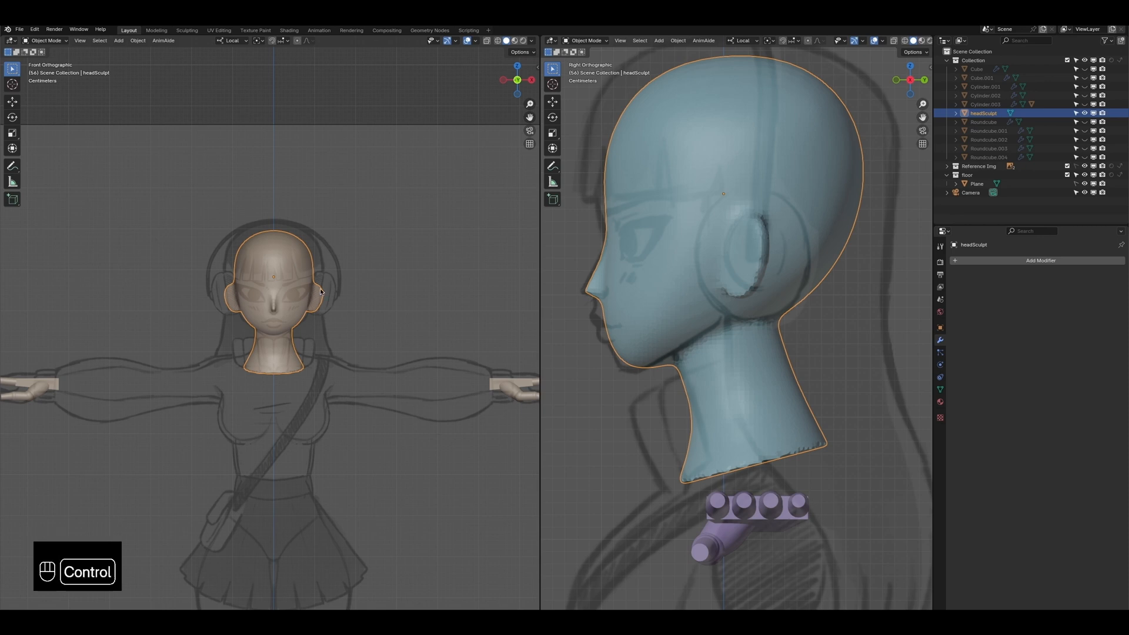
# Step: Hide the remaining hand meshes, select the head and save the file
pyautogui.click(726, 507)
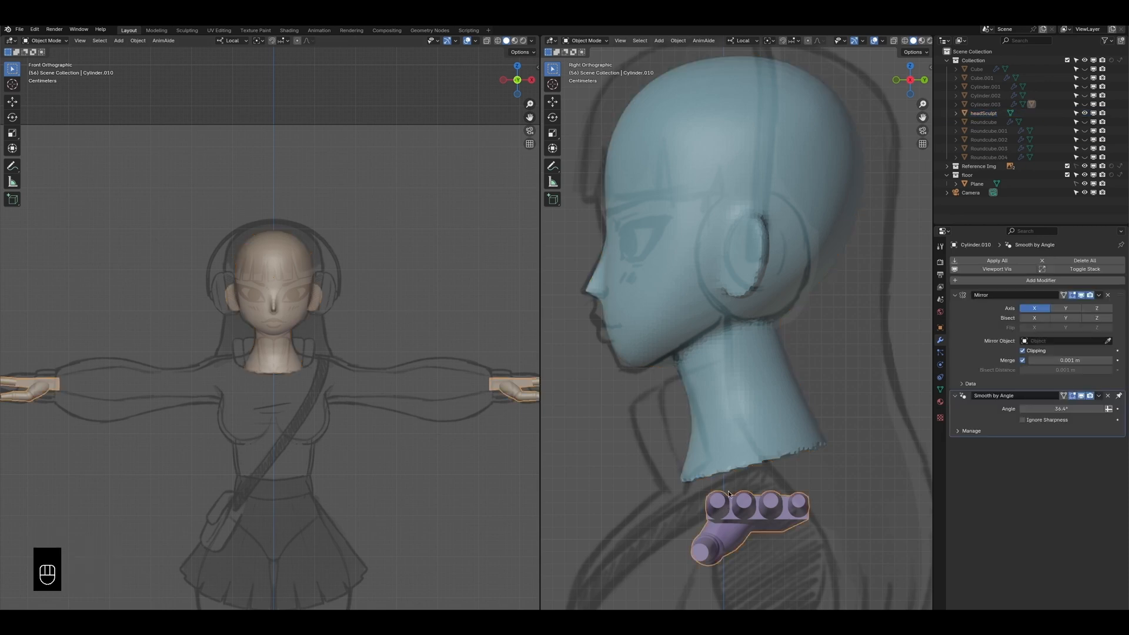
pyautogui.press('h')
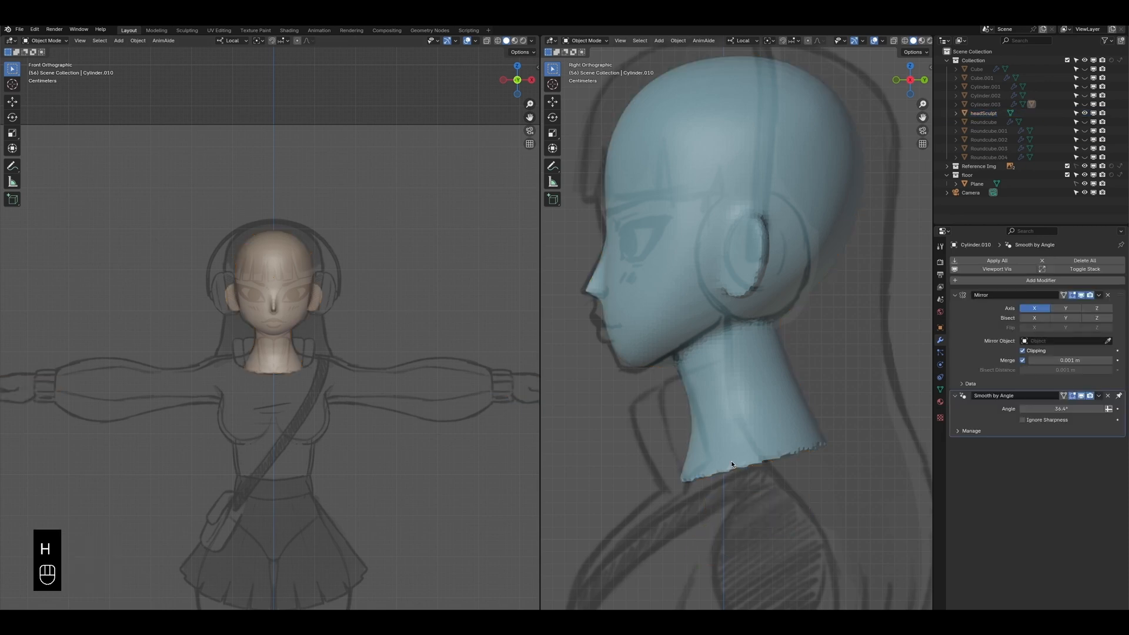
pyautogui.click(298, 277)
pyautogui.scroll(4, 302, 254)
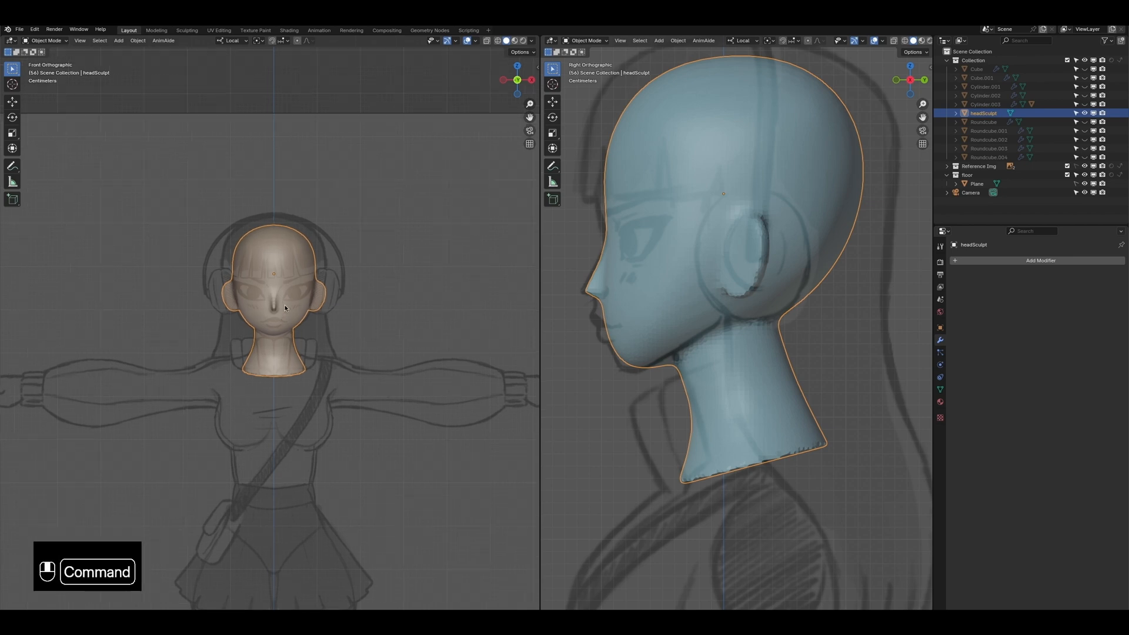
pyautogui.hotkey('ctrl', 's')
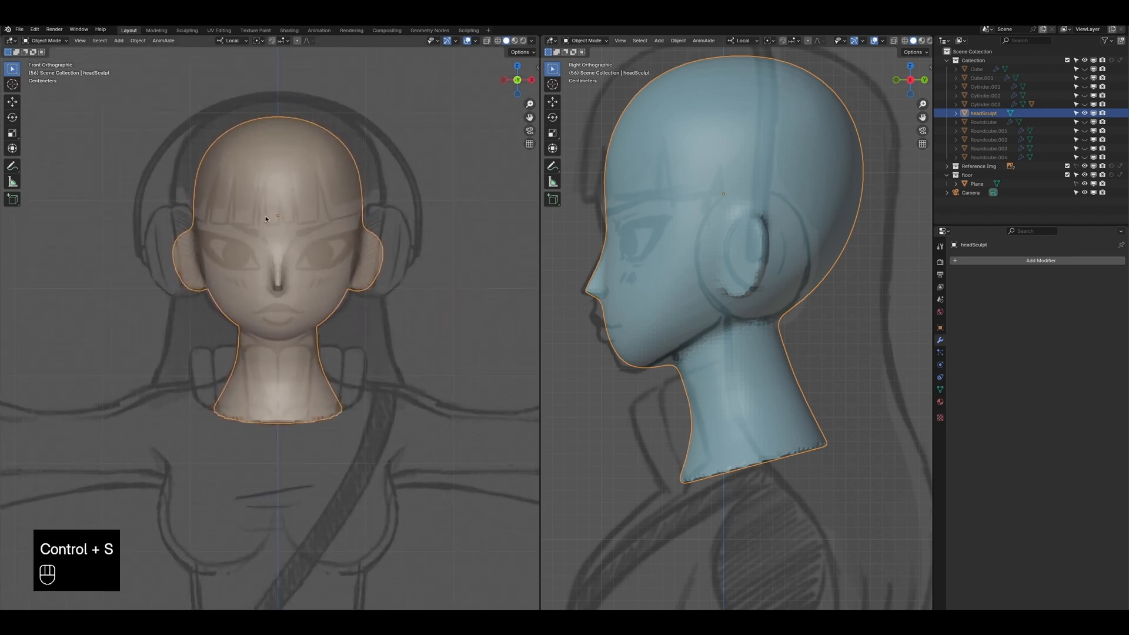
# Step: In Sculpt Mode, set the Elastic Deform radius to 127 px and pull the chin and jaw to the front reference
pyautogui.click(48, 41)
pyautogui.click(48, 70)
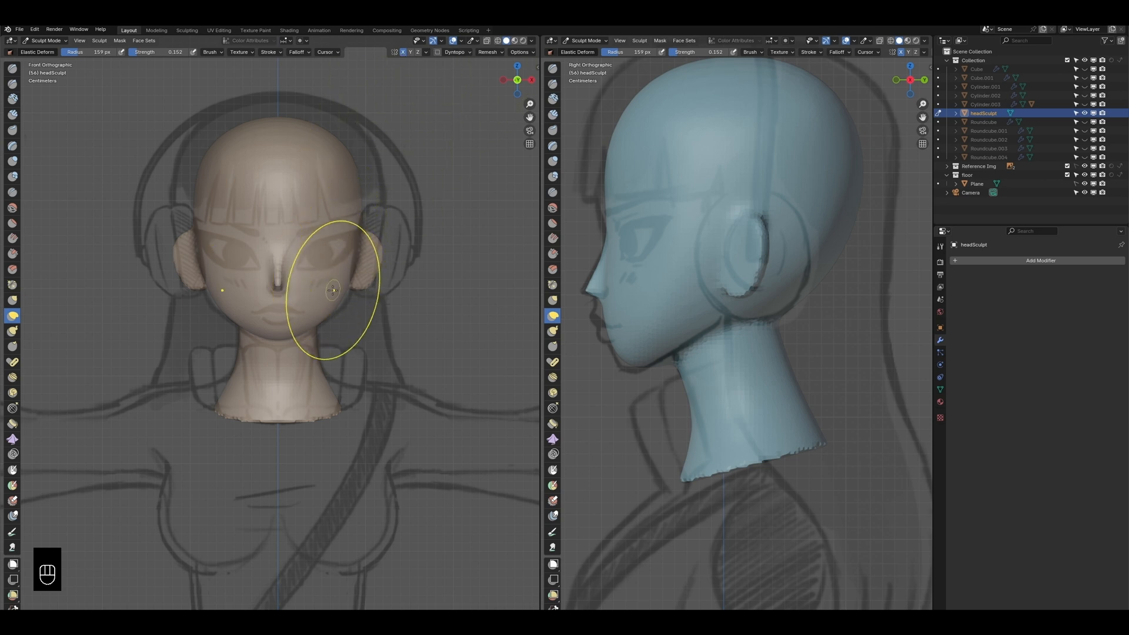
pyautogui.keyDown('super'); pyautogui.moveTo(291, 346); pyautogui.dragTo(315, 254, button='middle'); pyautogui.keyUp('super')
pyautogui.press('f')
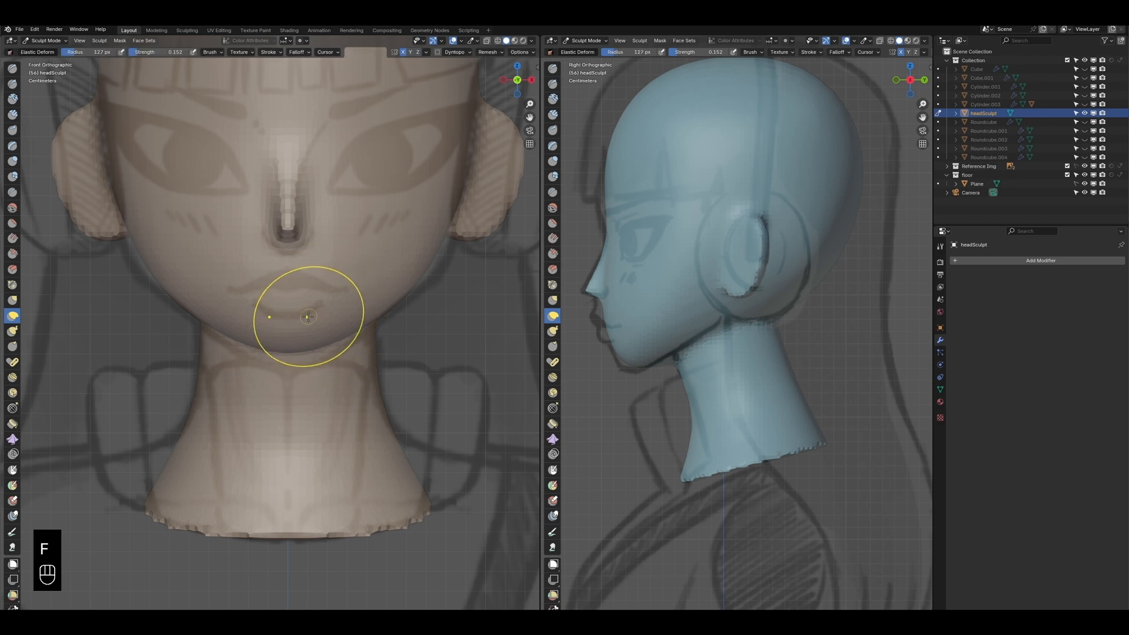
pyautogui.click(284, 345)
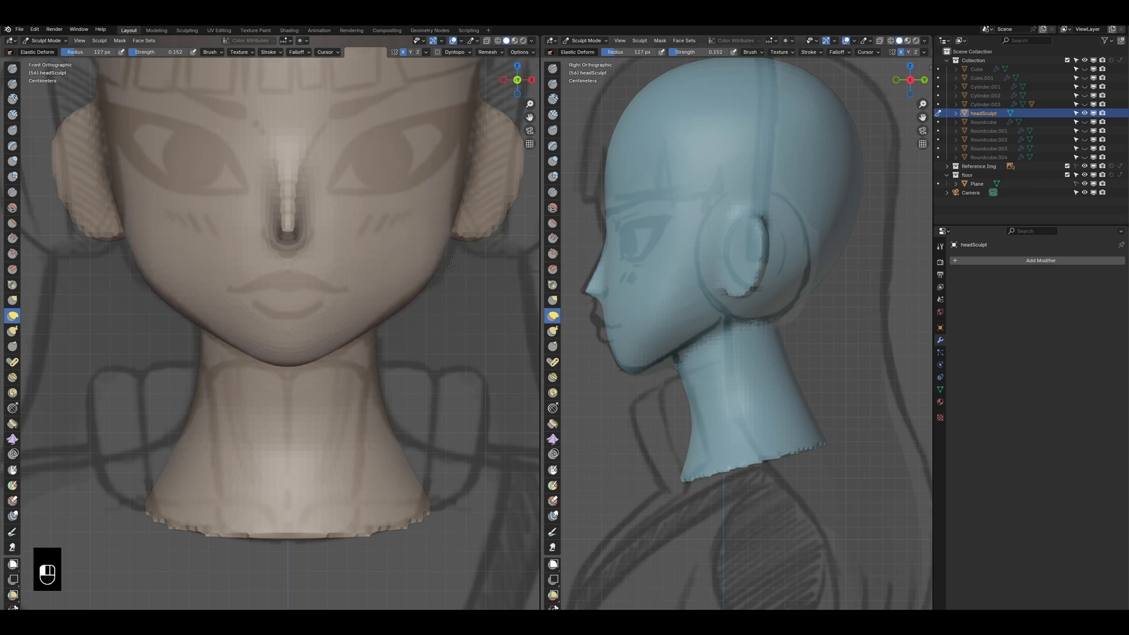
# Step: Set the Elastic Deform radius to about 88 px and pull the top of the ears to the front reference
pyautogui.press('f')
pyautogui.click(431, 270)
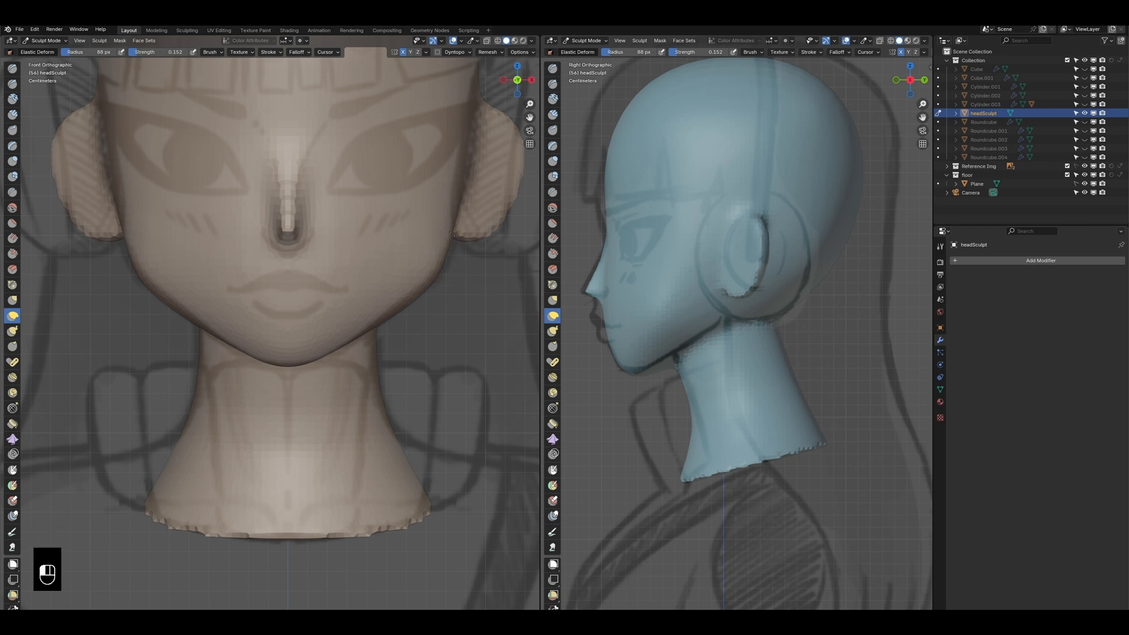
pyautogui.keyDown('super'); pyautogui.moveTo(434, 191); pyautogui.dragTo(404, 213, button='middle'); pyautogui.keyUp('super')
pyautogui.keyDown('shift'); pyautogui.moveTo(404, 213); pyautogui.dragTo(474, 183, button='middle'); pyautogui.keyUp('shift')
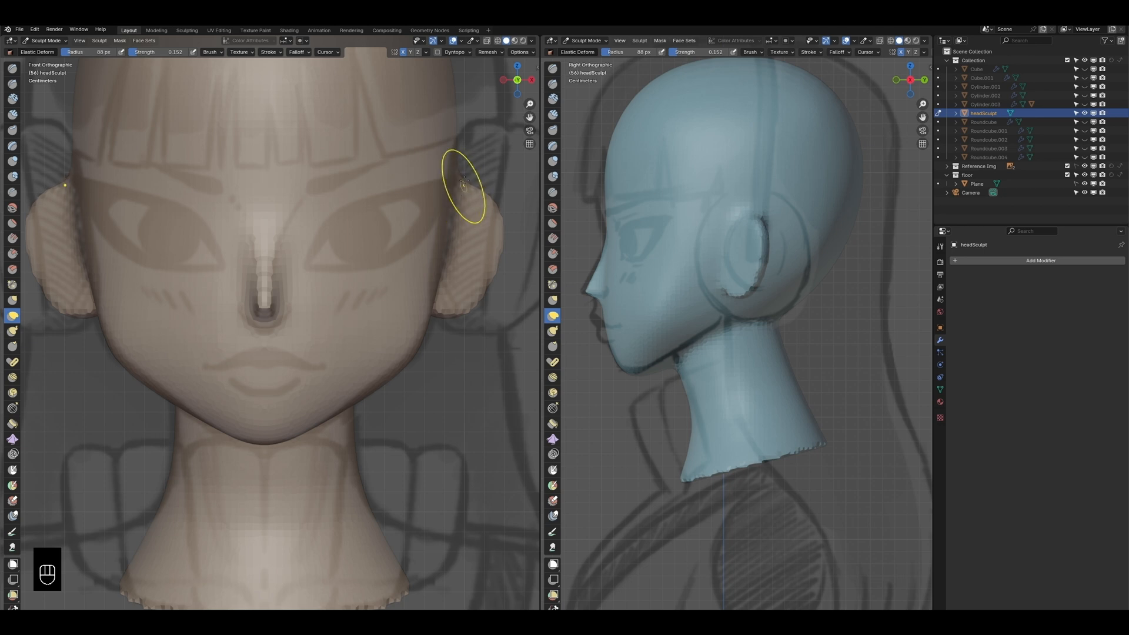
pyautogui.moveTo(472, 207); pyautogui.dragTo(484, 165)
# Step: Refine the inner edge of the ears with a smaller Elastic Deform radius and the outer edge at 96 px
pyautogui.press('f')
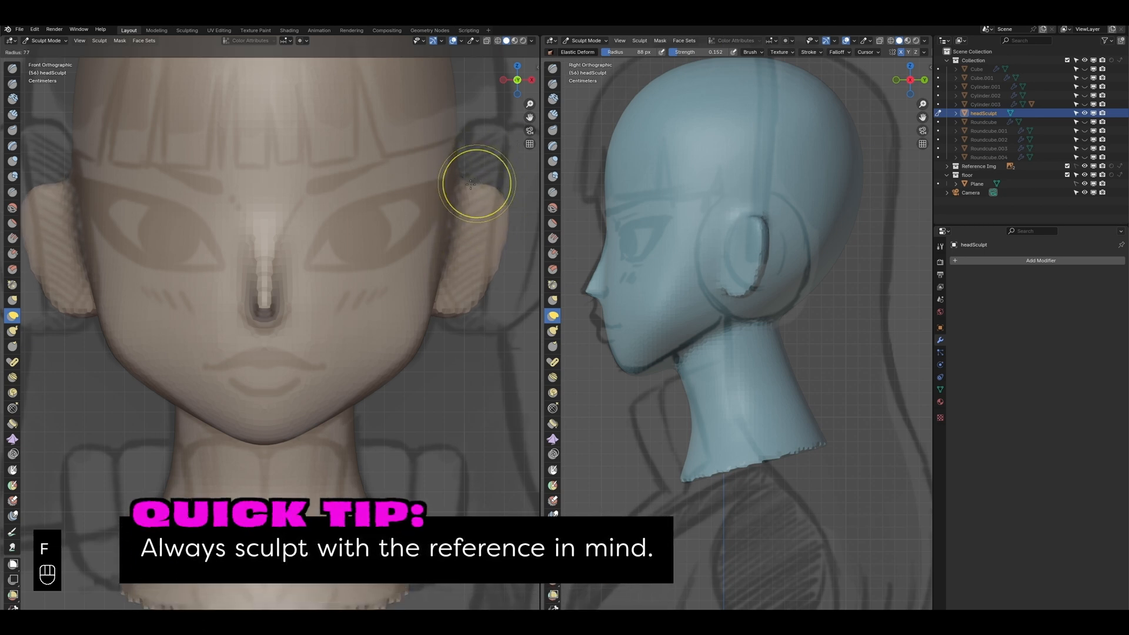
pyautogui.click(438, 259)
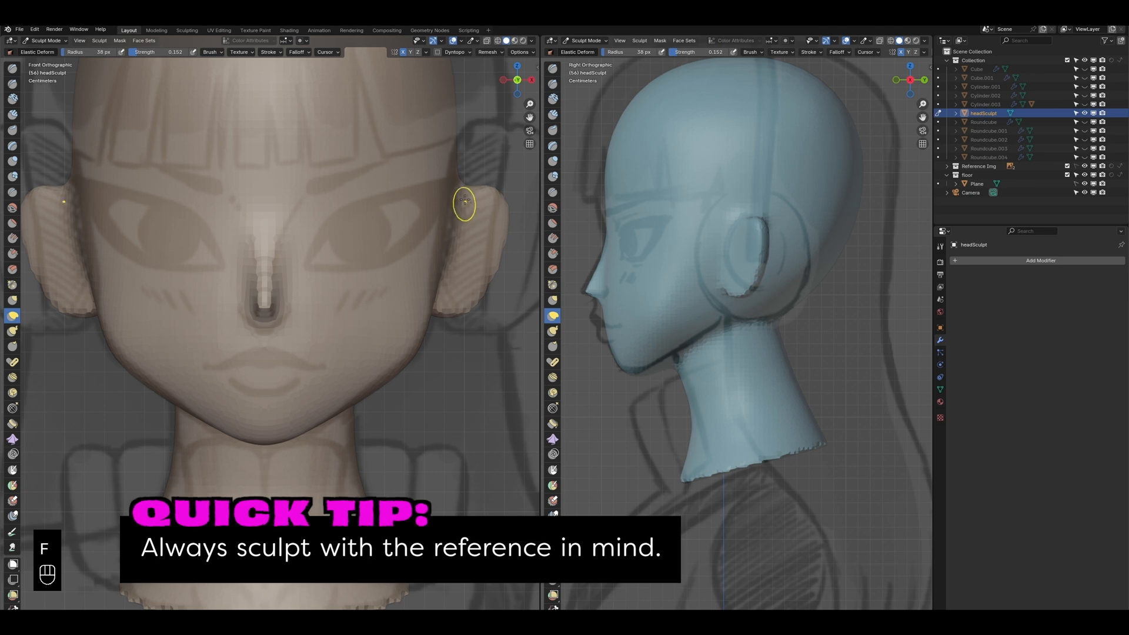
pyautogui.press('f')
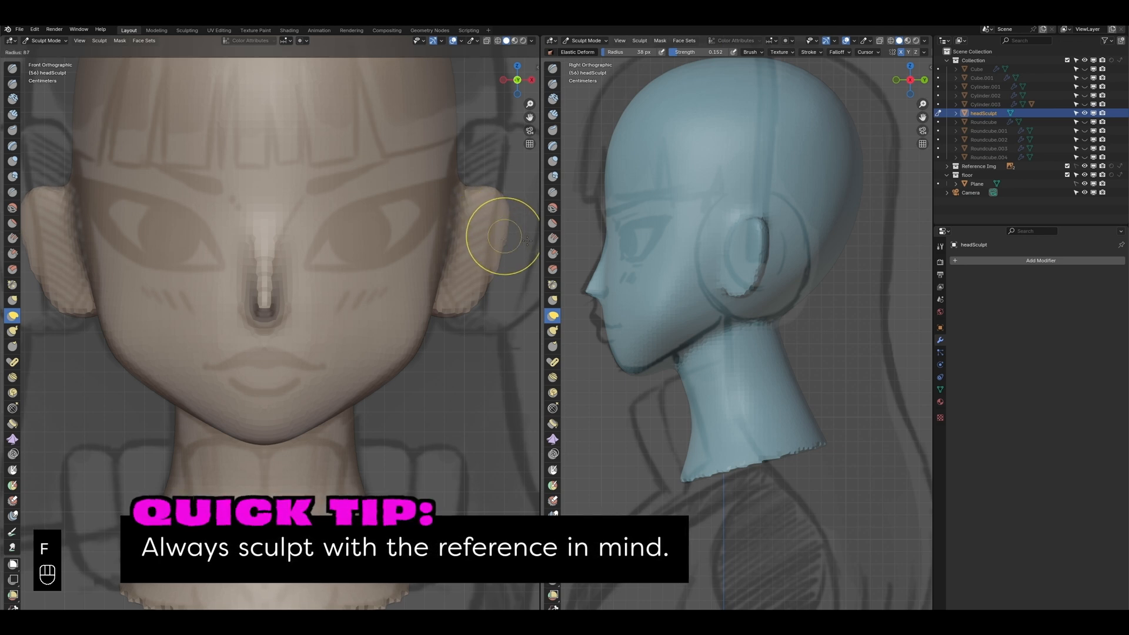
pyautogui.click(489, 281)
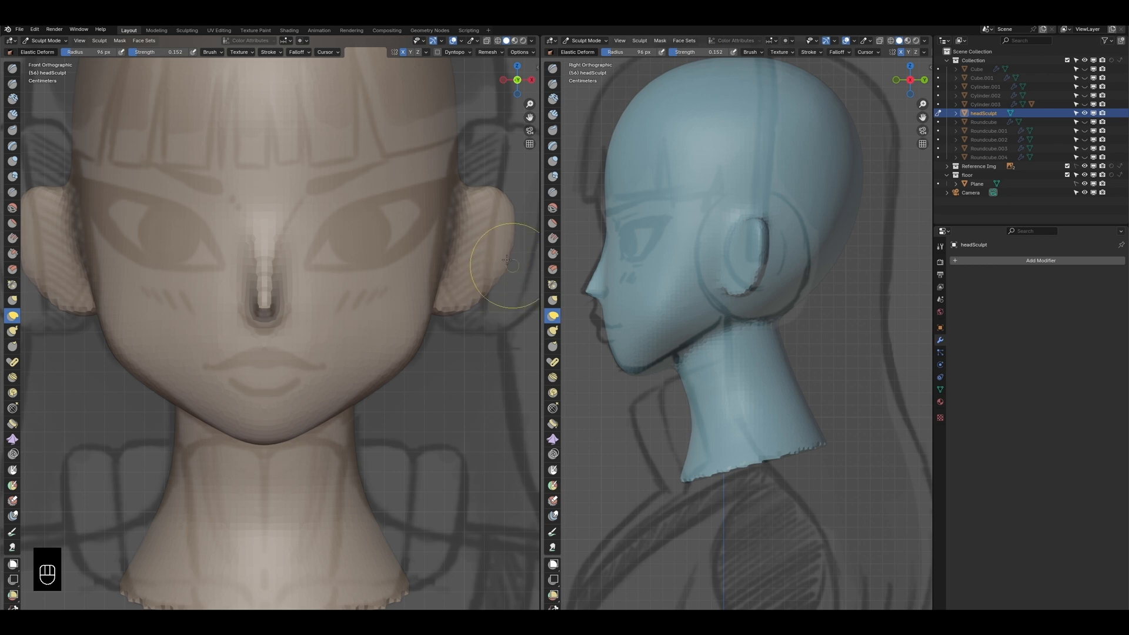
pyautogui.keyDown('super'); pyautogui.moveTo(470, 230); pyautogui.dragTo(322, 253, button='middle'); pyautogui.keyUp('super')
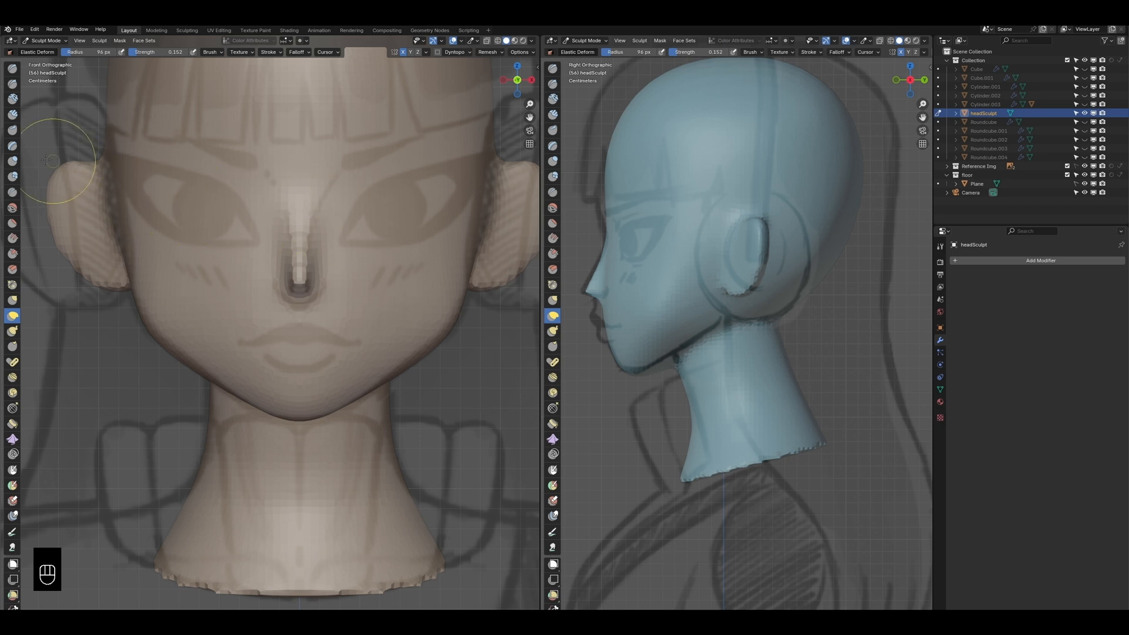
pyautogui.click(13, 84)
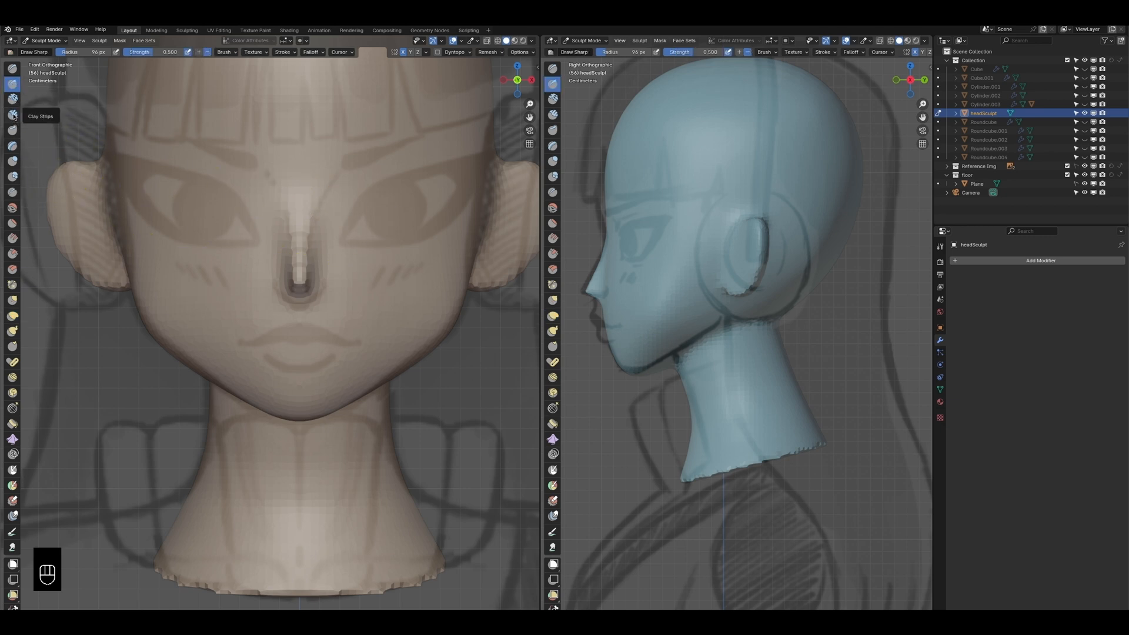
pyautogui.click(13, 177)
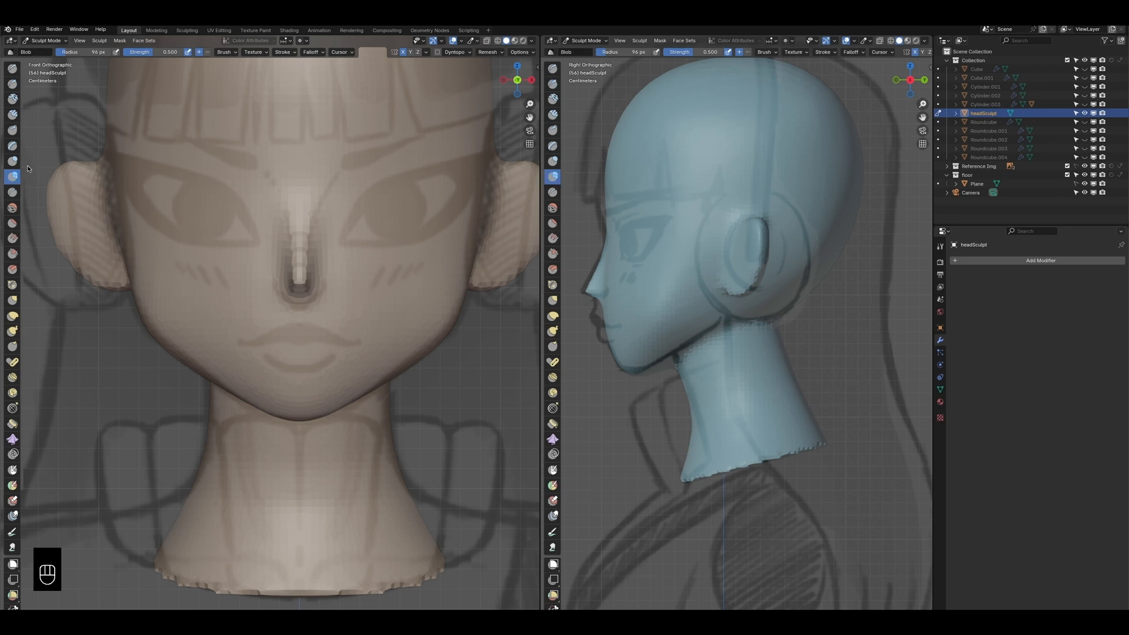
pyautogui.press('f')
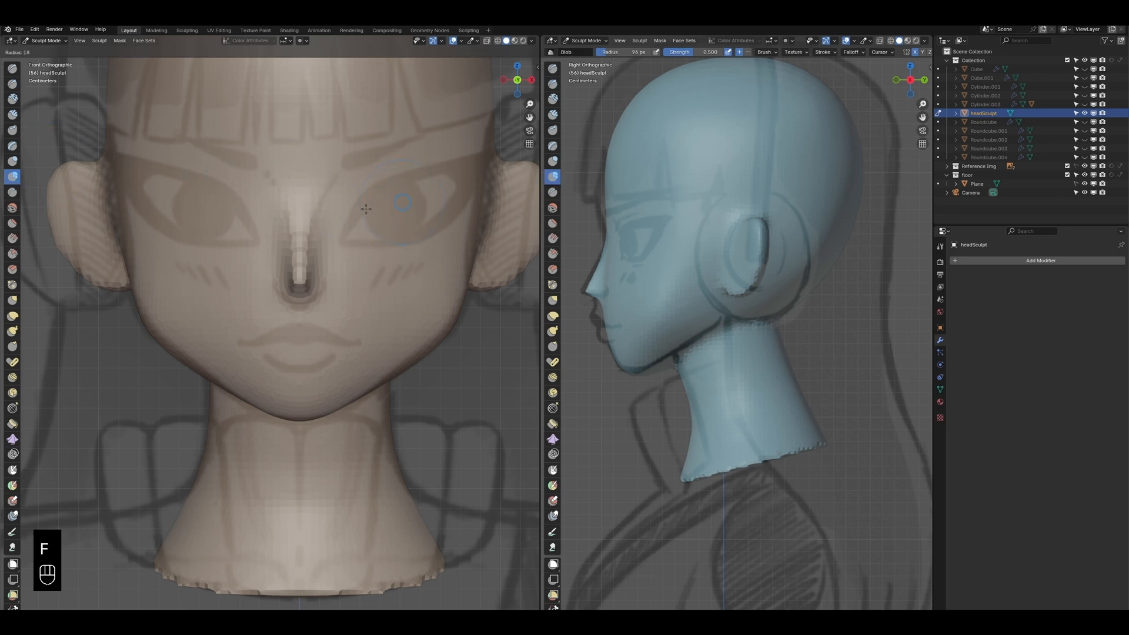
pyautogui.click(392, 210)
pyautogui.click(13, 316)
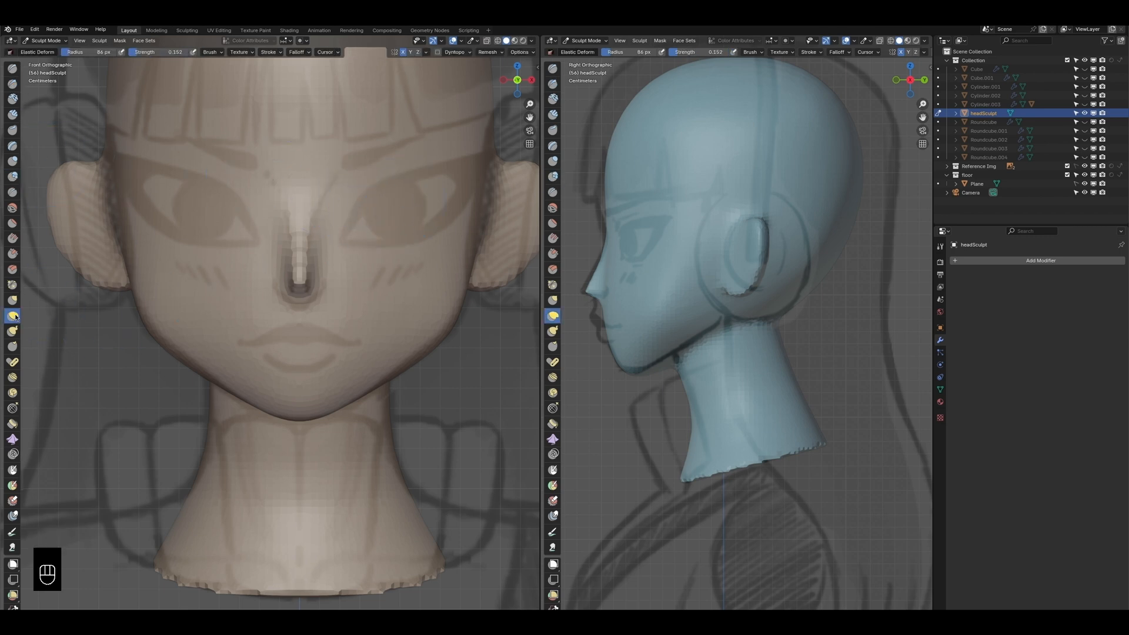
# Step: Reshape the cheek in front of the ear with Elastic Deform, using a radius of 143 px and then 90 px
pyautogui.moveTo(400, 243)
pyautogui.mouseDown(button='middle')
pyautogui.moveTo(330, 246)
pyautogui.moveTo(303, 264)
pyautogui.moveTo(334, 328)
pyautogui.mouseUp(button='middle')
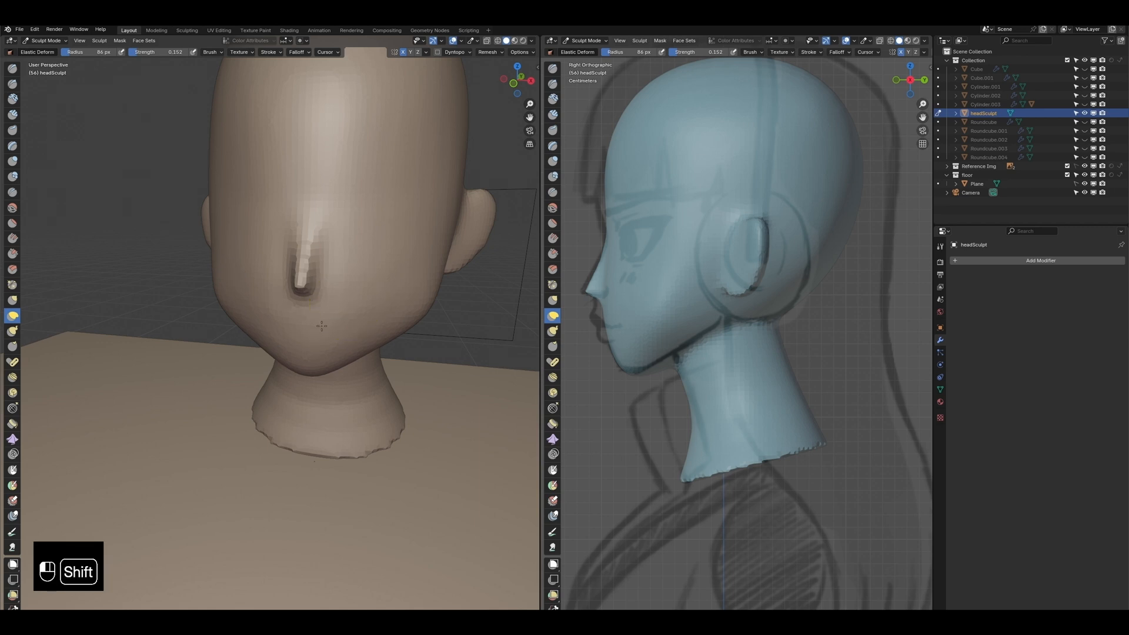
pyautogui.moveTo(398, 297)
pyautogui.mouseDown(button='middle')
pyautogui.moveTo(435, 269)
pyautogui.moveTo(411, 290)
pyautogui.mouseUp(button='middle')
pyautogui.press('f')
pyautogui.click(404, 294)
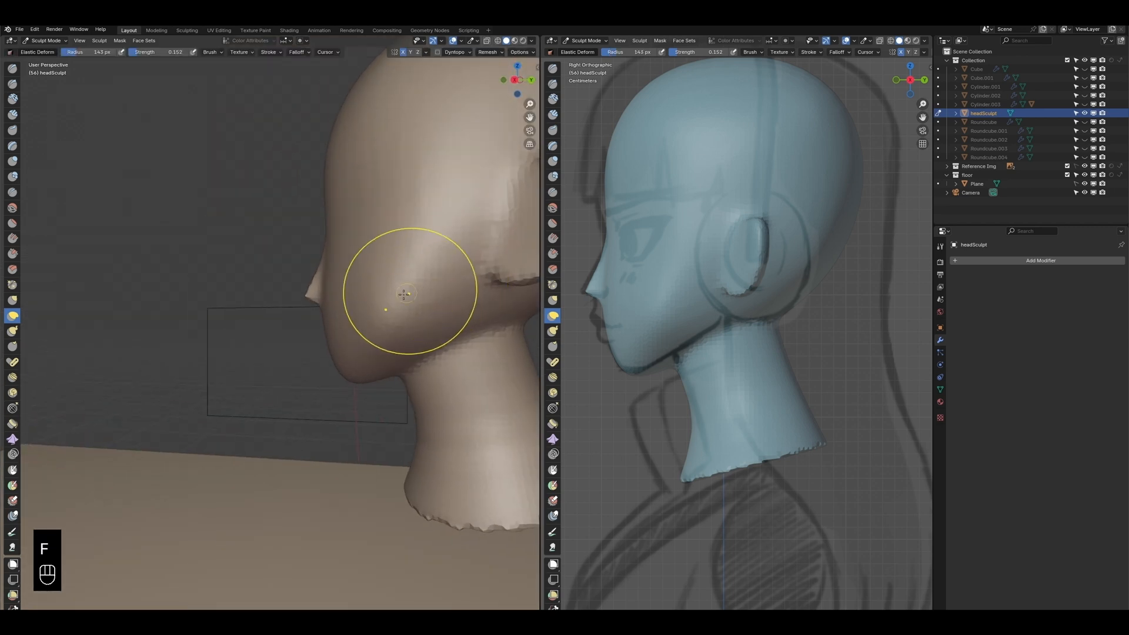
pyautogui.press('f')
pyautogui.click(439, 305)
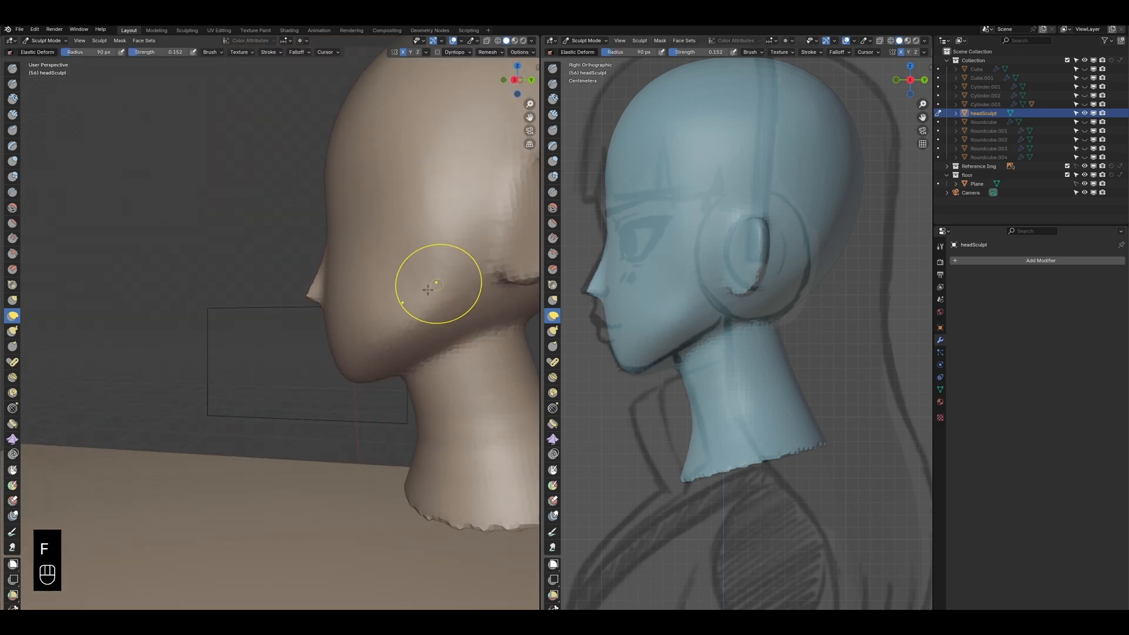
# Step: Pull the jaw and cheek into shape with Elastic Deform at about 155 px and smooth the surface below the ear
pyautogui.moveTo(435, 287)
pyautogui.mouseDown(button='middle')
pyautogui.moveTo(480, 312)
pyautogui.moveTo(443, 304)
pyautogui.mouseUp(button='middle')
pyautogui.press('f')
pyautogui.click(510, 256)
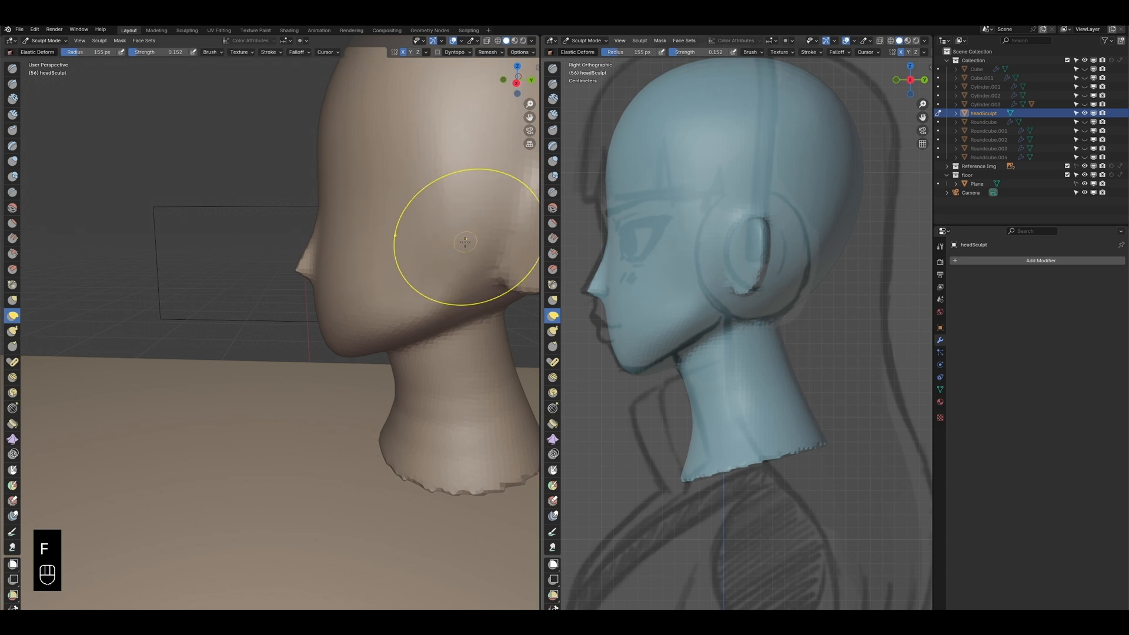
pyautogui.press('f')
pyautogui.click(480, 201)
pyautogui.moveTo(426, 297)
pyautogui.keyDown('shift'); pyautogui.mouseDown()
pyautogui.moveTo(477, 235)
pyautogui.moveTo(427, 226)
pyautogui.moveTo(413, 250)
pyautogui.mouseUp(); pyautogui.keyUp('shift')
pyautogui.press('f')
pyautogui.click(500, 228)
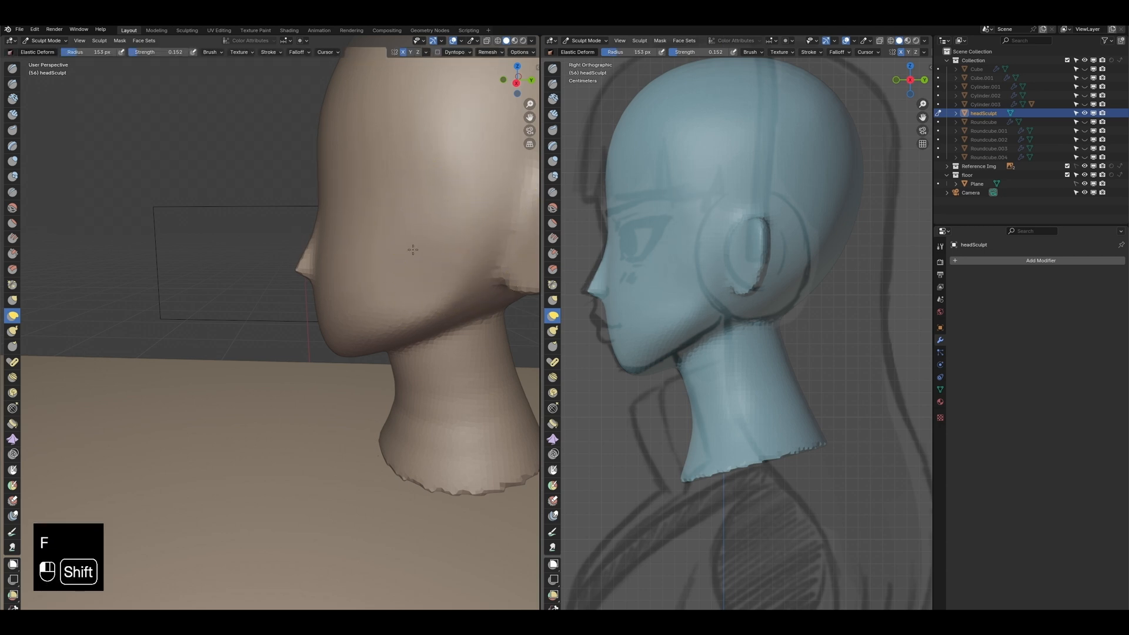
# Step: Push the eye sockets inward with Elastic Deform at a radius of 93 px
pyautogui.moveTo(451, 255); pyautogui.dragTo(424, 258, button='middle')
pyautogui.moveTo(350, 234); pyautogui.dragTo(299, 239, button='middle')
pyautogui.moveTo(299, 239)
pyautogui.keyDown('shift'); pyautogui.mouseDown(button='middle')
pyautogui.moveTo(382, 232)
pyautogui.moveTo(400, 201)
pyautogui.mouseUp(button='middle'); pyautogui.keyUp('shift')
pyautogui.press('f')
pyautogui.click(629, 237)
pyautogui.moveTo(400, 199); pyautogui.dragTo(413, 192)
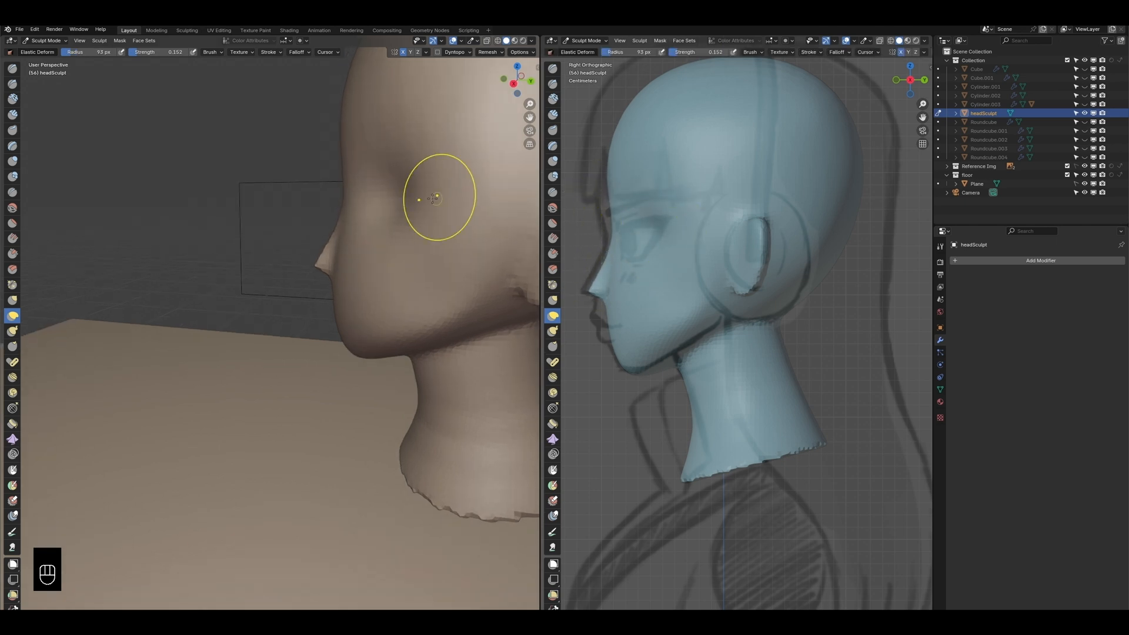
pyautogui.moveTo(439, 200); pyautogui.dragTo(511, 204, button='middle')
# Step: Try carving the eye sockets with the inverted Blob brush at 93 px, and undo the strokes
pyautogui.moveTo(347, 241)
pyautogui.keyDown('super'); pyautogui.mouseDown(button='middle')
pyautogui.moveTo(337, 309)
pyautogui.moveTo(333, 264)
pyautogui.mouseUp(button='middle'); pyautogui.keyUp('super')
pyautogui.moveTo(332, 264)
pyautogui.mouseDown(button='middle')
pyautogui.moveTo(307, 221)
pyautogui.moveTo(272, 240)
pyautogui.mouseUp(button='middle')
pyautogui.click(12, 174)
pyautogui.keyDown('super'); pyautogui.moveTo(294, 253); pyautogui.dragTo(300, 218, button='middle'); pyautogui.keyUp('super')
pyautogui.moveTo(351, 244)
pyautogui.keyDown('ctrl'); pyautogui.mouseDown()
pyautogui.moveTo(360, 269)
pyautogui.moveTo(389, 271)
pyautogui.moveTo(343, 256)
pyautogui.moveTo(383, 267)
pyautogui.mouseUp(); pyautogui.keyUp('ctrl')
pyautogui.press('KP_1')
pyautogui.hotkey('ctrl', 'z')
pyautogui.hotkey('ctrl', 'z')
pyautogui.hotkey('ctrl', 'z')
pyautogui.hotkey('ctrl', 'z')
pyautogui.hotkey('ctrl', 'z')
pyautogui.hotkey('ctrl', 'z')
pyautogui.hotkey('ctrl', 'z')
pyautogui.hotkey('ctrl', 'z')
pyautogui.hotkey('ctrl', 'z')
pyautogui.hotkey('ctrl', 'z')
pyautogui.hotkey('ctrl', 'z')
pyautogui.hotkey('ctrl', 'z')
pyautogui.hotkey('ctrl', 'z')
pyautogui.hotkey('ctrl', 'z')
pyautogui.hotkey('ctrl', 'z')
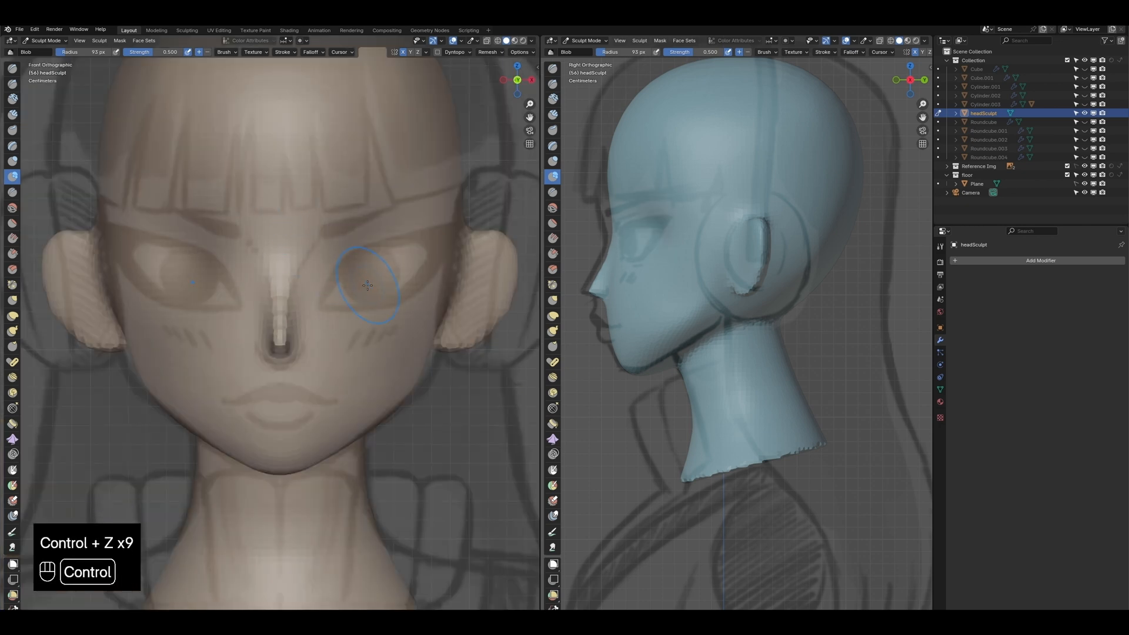
# Step: Carve the eye sockets along the front reference eyes with the inverted Blob brush at a radius of 56 px
pyautogui.press('f')
pyautogui.click(416, 264)
pyautogui.moveTo(339, 292)
pyautogui.keyDown('ctrl'); pyautogui.mouseDown()
pyautogui.moveTo(414, 262)
pyautogui.moveTo(347, 287)
pyautogui.moveTo(400, 263)
pyautogui.moveTo(388, 259)
pyautogui.mouseUp(); pyautogui.keyUp('ctrl')
pyautogui.hotkey('ctrl', 'z')
pyautogui.moveTo(388, 259)
pyautogui.mouseDown(button='middle')
pyautogui.moveTo(386, 284)
pyautogui.moveTo(376, 281)
pyautogui.mouseUp(button='middle')
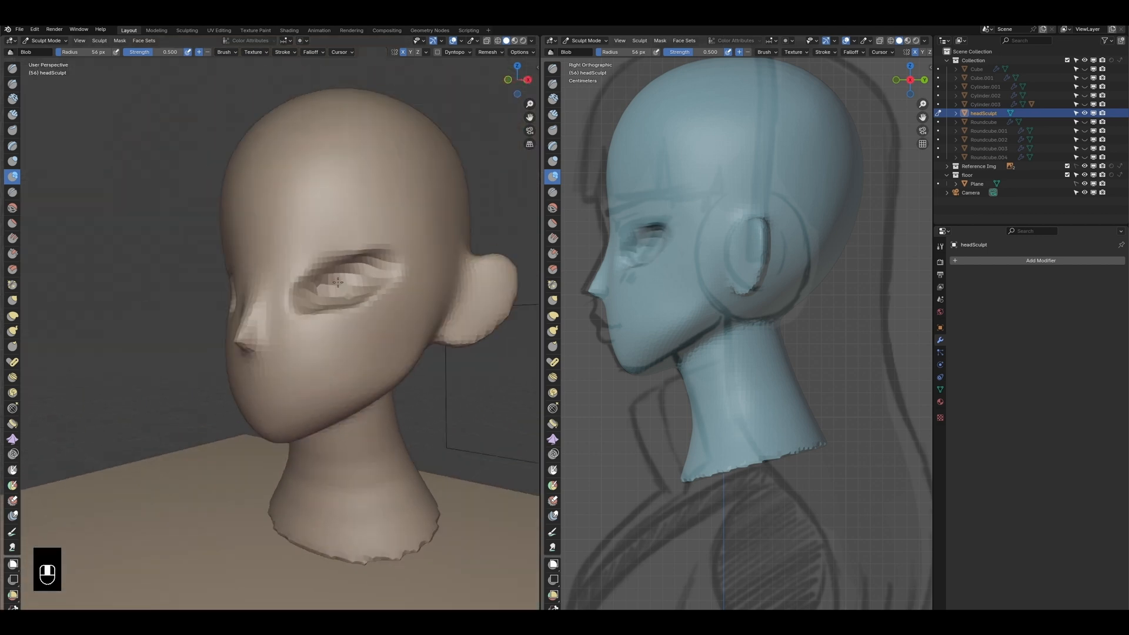
pyautogui.press('KP_1')
pyautogui.press('KP_3')
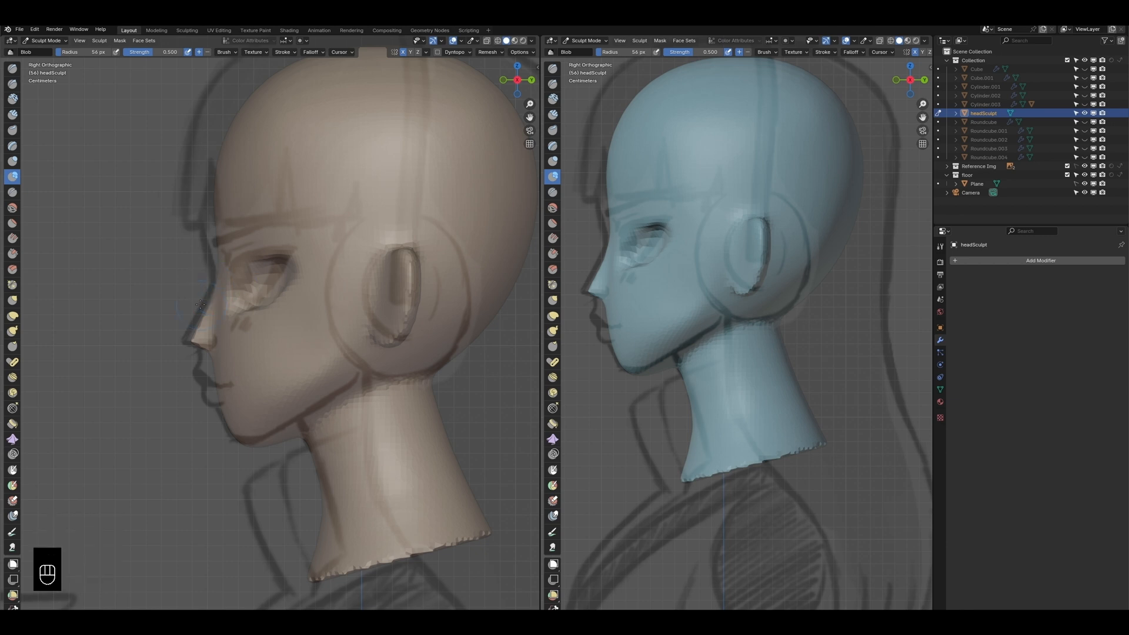
# Step: Undo the last Blob strokes on the head
pyautogui.moveTo(281, 291); pyautogui.dragTo(394, 297, button='middle')
pyautogui.moveTo(638, 301); pyautogui.dragTo(668, 281, button='middle')
pyautogui.scroll(2, 682, 283)
pyautogui.hotkey('ctrl', 'z')
pyautogui.hotkey('ctrl', 'z')
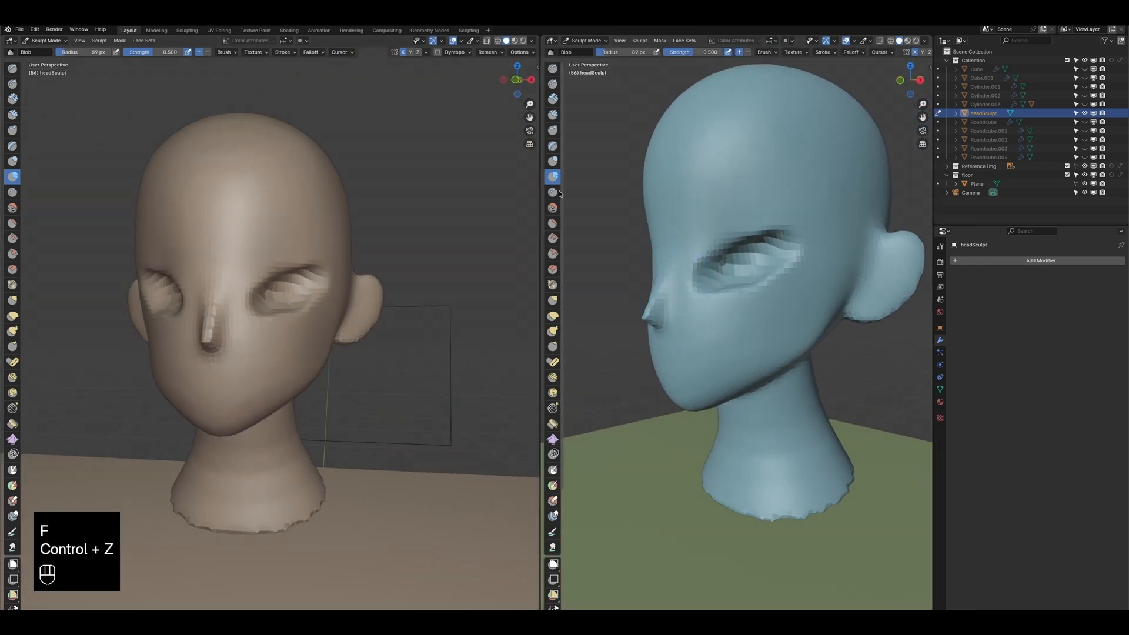
# Step: With Elastic Deform, adjust the nose at 64 px and pull the forehead to the side reference at a 129 px radius
pyautogui.moveTo(642, 311); pyautogui.dragTo(615, 302, button='middle')
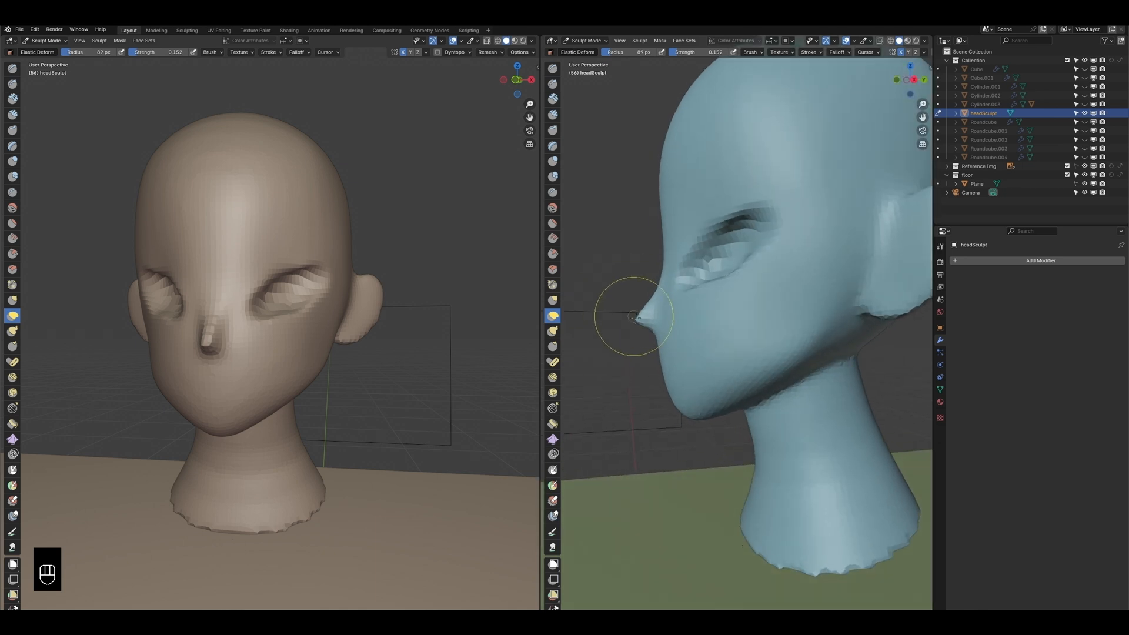
pyautogui.press('f')
pyautogui.click(642, 315)
pyautogui.press('KP_1')
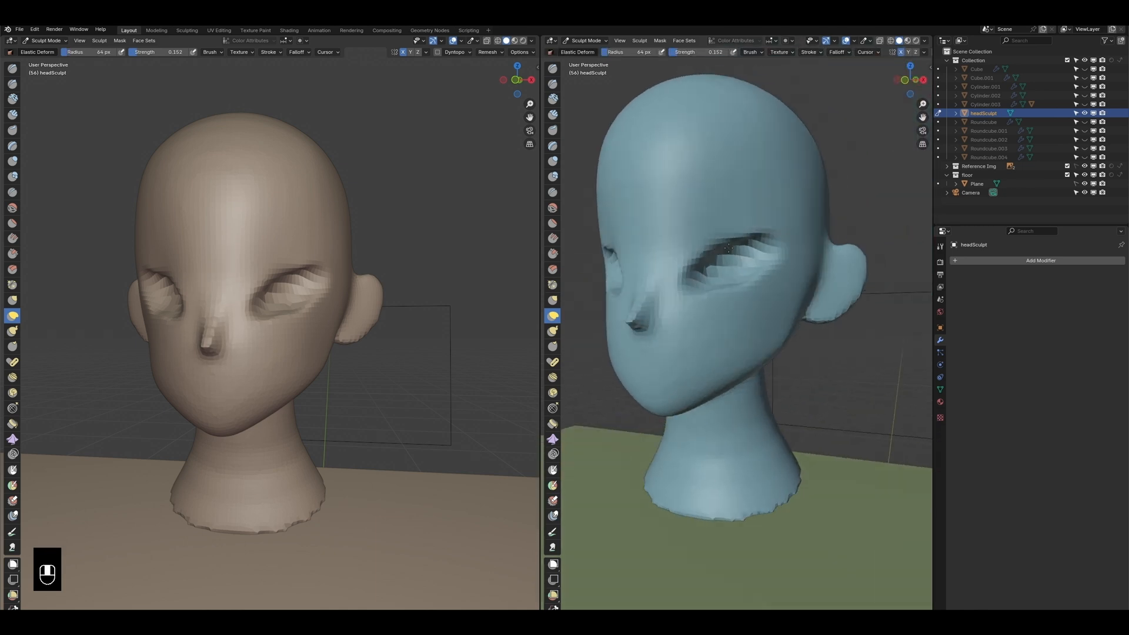
pyautogui.press('KP_3')
pyautogui.moveTo(652, 312); pyautogui.dragTo(683, 293)
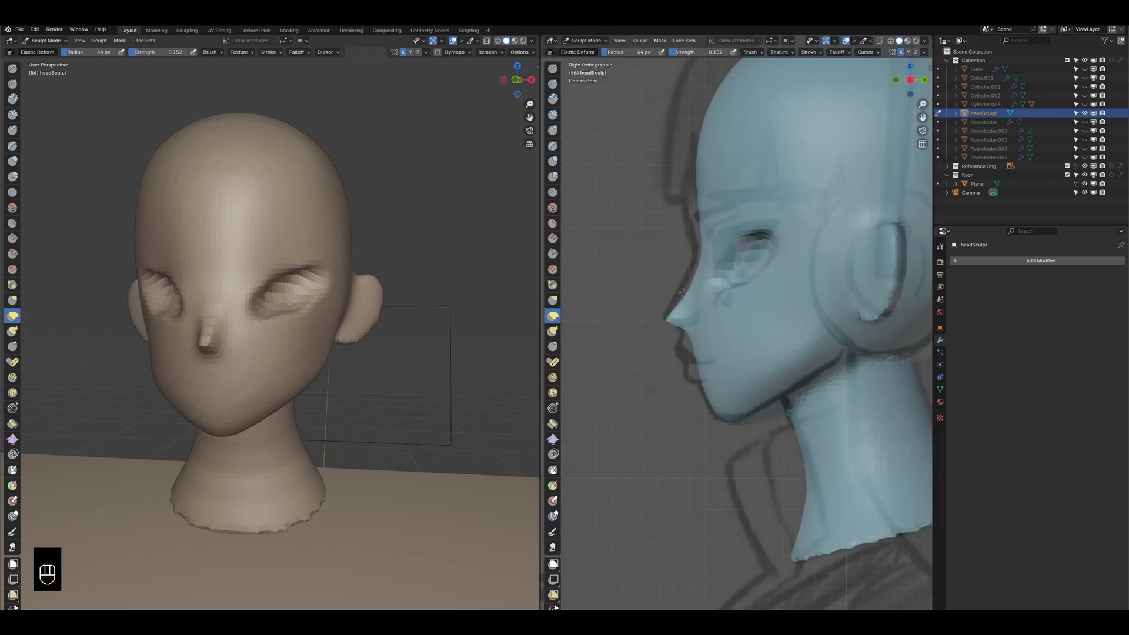
pyautogui.press('f')
pyautogui.click(671, 187)
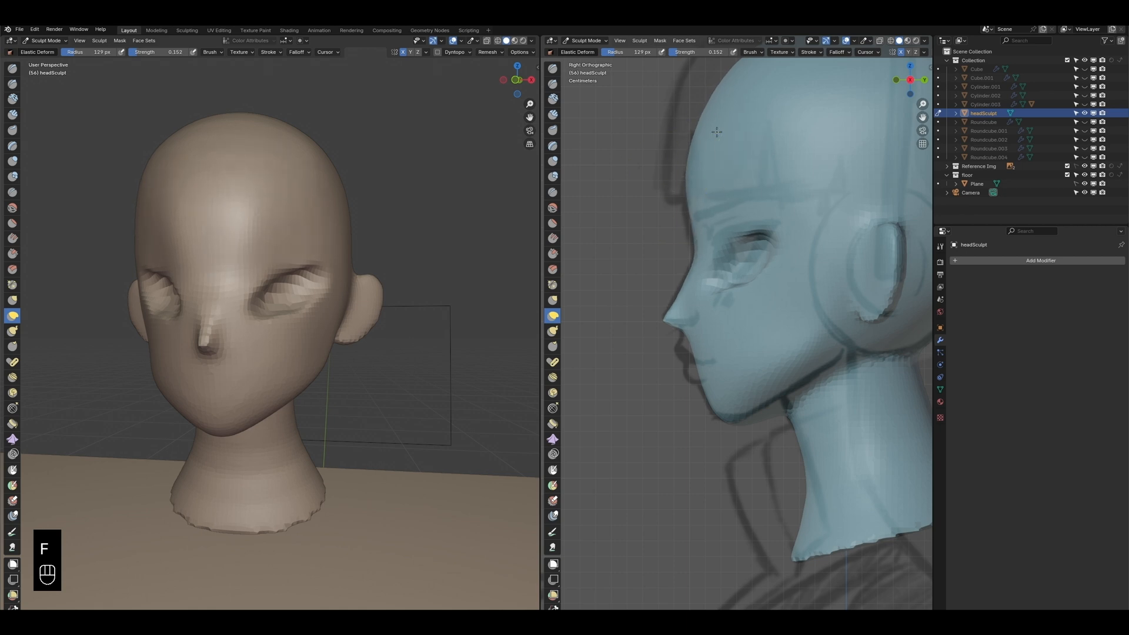
# Step: Build up the brow ridge and fill the eye sockets with the Clay Strips brush at a reduced radius
pyautogui.moveTo(329, 194)
pyautogui.mouseDown(button='middle')
pyautogui.moveTo(442, 206)
pyautogui.moveTo(308, 194)
pyautogui.moveTo(338, 200)
pyautogui.mouseUp(button='middle')
pyautogui.press('c')
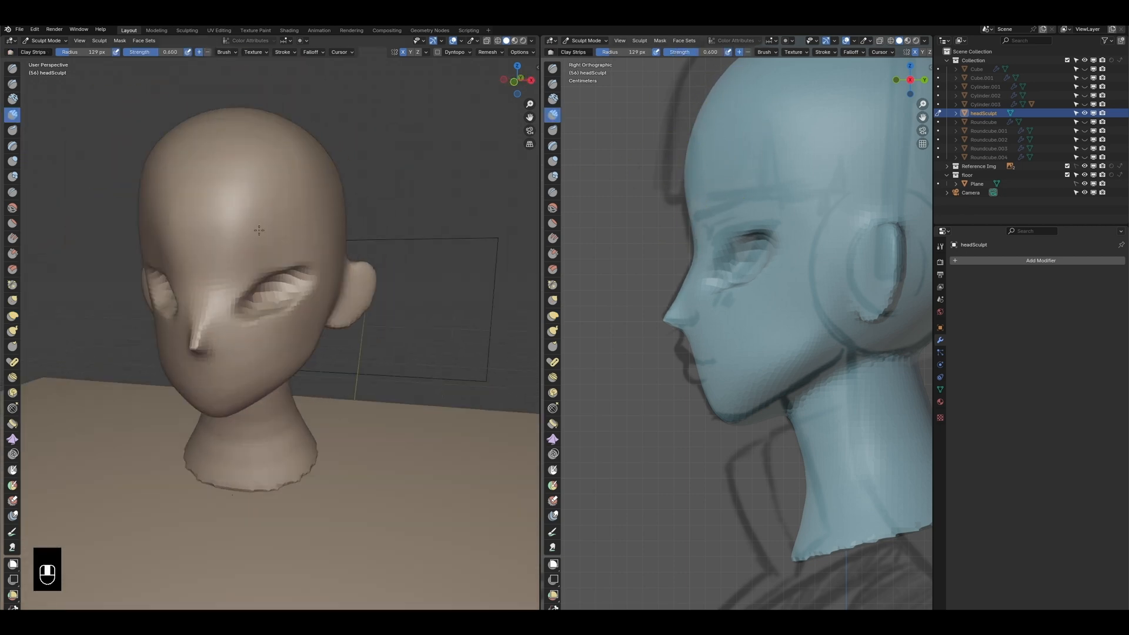
pyautogui.keyDown('ctrl'); pyautogui.moveTo(261, 261); pyautogui.dragTo(253, 212, button='middle'); pyautogui.keyUp('ctrl')
pyautogui.press('f')
pyautogui.click(250, 202)
pyautogui.press('f')
pyautogui.click(264, 200)
pyautogui.moveTo(265, 200)
pyautogui.mouseDown()
pyautogui.moveTo(244, 221)
pyautogui.moveTo(311, 206)
pyautogui.moveTo(225, 219)
pyautogui.mouseUp()
pyautogui.moveTo(225, 219); pyautogui.dragTo(267, 217, button='middle')
pyautogui.press('f')
pyautogui.click(203, 232)
pyautogui.moveTo(200, 220)
pyautogui.mouseDown()
pyautogui.moveTo(174, 264)
pyautogui.moveTo(168, 247)
pyautogui.mouseUp()
# Step: Smooth the brow and eye sockets between Clay Strips strokes, undoing the unwanted strokes
pyautogui.moveTo(200, 212)
pyautogui.keyDown('shift'); pyautogui.mouseDown()
pyautogui.moveTo(176, 236)
pyautogui.moveTo(129, 200)
pyautogui.mouseUp(); pyautogui.keyUp('shift')
pyautogui.moveTo(134, 53); pyautogui.dragTo(155, 52)
pyautogui.moveTo(206, 218)
pyautogui.keyDown('shift'); pyautogui.mouseDown()
pyautogui.moveTo(258, 227)
pyautogui.moveTo(232, 200)
pyautogui.mouseUp(); pyautogui.keyUp('shift')
pyautogui.moveTo(293, 197)
pyautogui.mouseDown(button='middle')
pyautogui.moveTo(230, 216)
pyautogui.moveTo(264, 191)
pyautogui.mouseUp(button='middle')
pyautogui.moveTo(236, 264)
pyautogui.keyDown('shift'); pyautogui.mouseDown()
pyautogui.moveTo(259, 277)
pyautogui.moveTo(235, 283)
pyautogui.mouseUp(); pyautogui.keyUp('shift')
pyautogui.moveTo(183, 309); pyautogui.dragTo(214, 303, button='middle')
pyautogui.moveTo(230, 276)
pyautogui.keyDown('shift'); pyautogui.mouseDown()
pyautogui.moveTo(253, 285)
pyautogui.moveTo(241, 285)
pyautogui.moveTo(285, 256)
pyautogui.mouseUp(); pyautogui.keyUp('shift')
pyautogui.hotkey('ctrl', 'z')
pyautogui.click(12, 115)
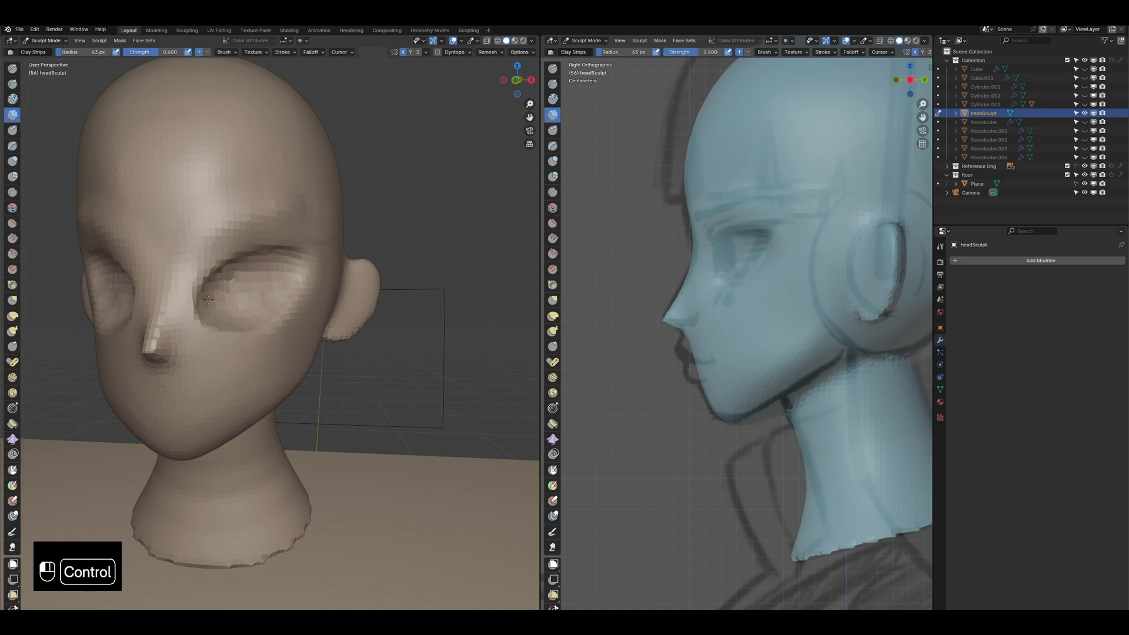
pyautogui.keyDown('shift'); pyautogui.moveTo(208, 300); pyautogui.dragTo(224, 318); pyautogui.keyUp('shift')
pyautogui.keyDown('shift'); pyautogui.moveTo(307, 257); pyautogui.dragTo(265, 279); pyautogui.keyUp('shift')
pyautogui.hotkey('ctrl', 'z')
# Step: Add volume across the brow and forehead with Clay Strips at a radius of 63 px
pyautogui.moveTo(261, 287)
pyautogui.mouseDown(button='middle')
pyautogui.moveTo(221, 282)
pyautogui.moveTo(229, 335)
pyautogui.moveTo(237, 265)
pyautogui.mouseUp(button='middle')
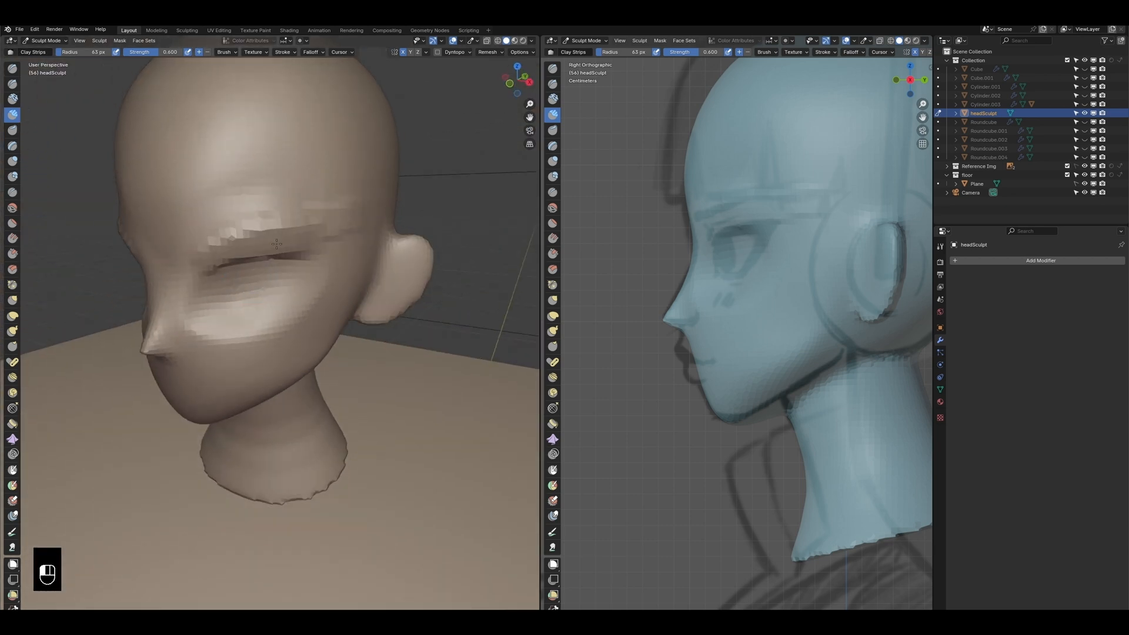
pyautogui.moveTo(250, 243); pyautogui.dragTo(243, 221)
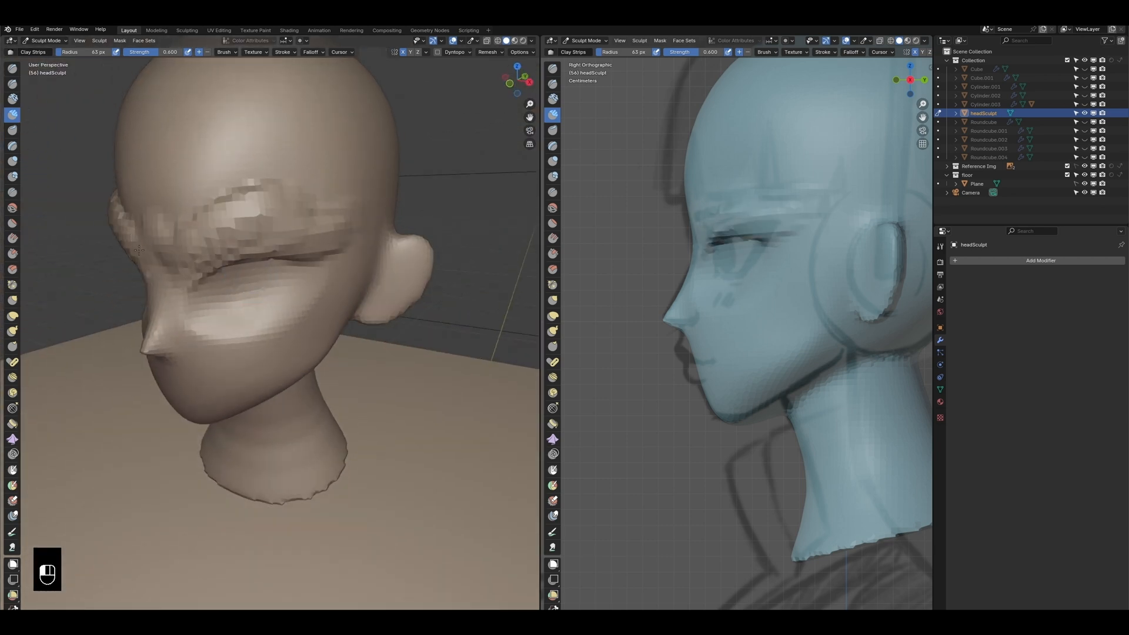
pyautogui.moveTo(157, 237); pyautogui.dragTo(170, 157)
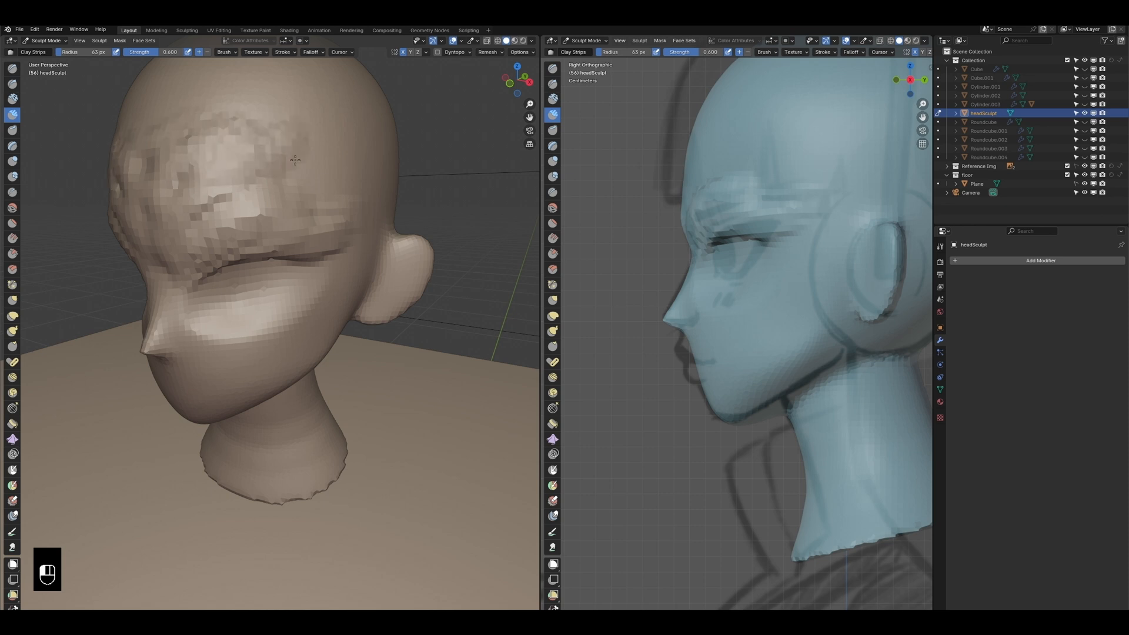
pyautogui.moveTo(167, 262); pyautogui.dragTo(167, 236, button='middle')
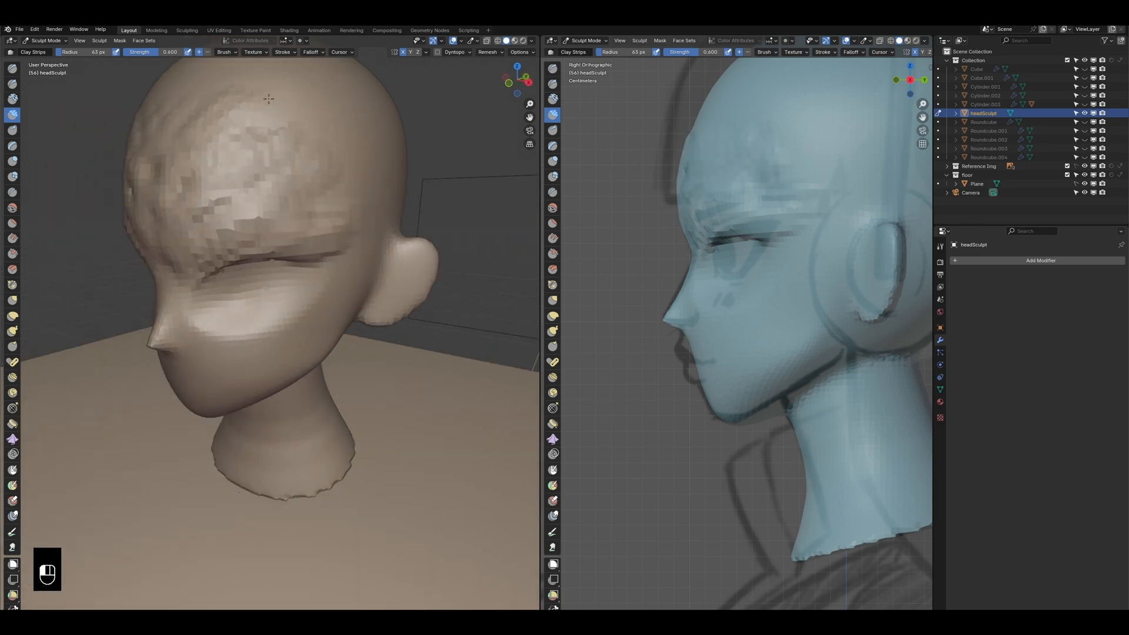
# Step: Set the brush radius to 124 px and smooth the built-up forehead and brow
pyautogui.press('f')
pyautogui.click(339, 227)
pyautogui.keyDown('shift'); pyautogui.moveTo(339, 227); pyautogui.dragTo(334, 225); pyautogui.keyUp('shift')
pyautogui.moveTo(188, 152)
pyautogui.keyDown('shift'); pyautogui.mouseDown()
pyautogui.moveTo(240, 215)
pyautogui.moveTo(253, 252)
pyautogui.mouseUp(); pyautogui.keyUp('shift')
pyautogui.moveTo(336, 226); pyautogui.dragTo(268, 197, button='middle')
pyautogui.hotkey('ctrl', 'z')
pyautogui.keyDown('shift'); pyautogui.moveTo(330, 259); pyautogui.dragTo(357, 238); pyautogui.keyUp('shift')
# Step: Smooth the cheeks, eye sockets and nose bridge into the surrounding face
pyautogui.moveTo(276, 112); pyautogui.dragTo(201, 301, button='middle')
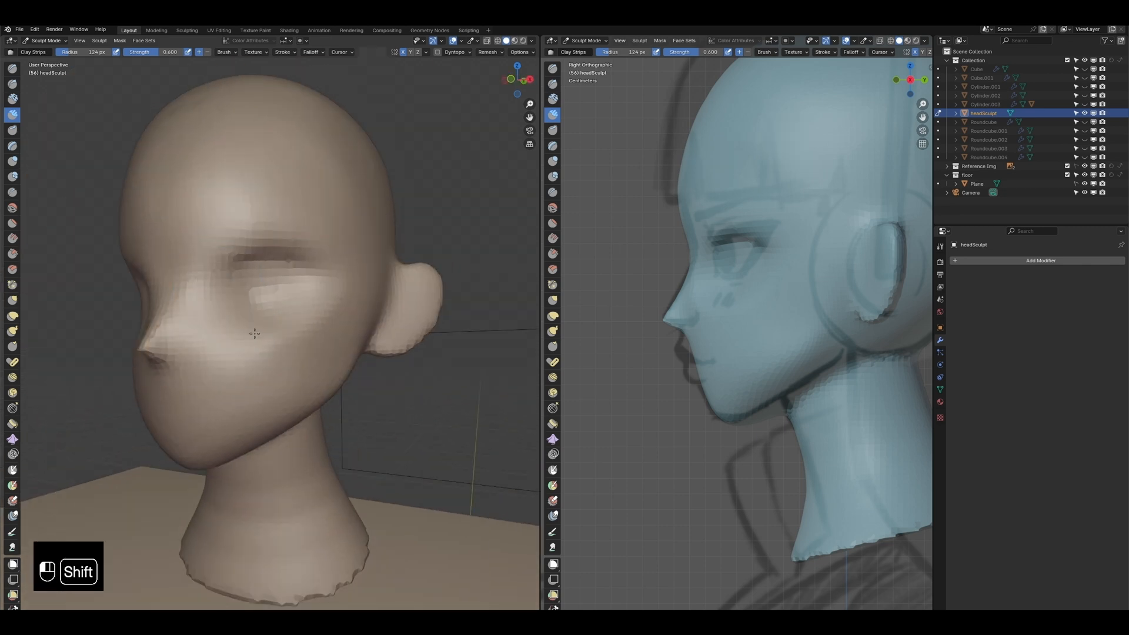
pyautogui.keyDown('shift'); pyautogui.moveTo(254, 334); pyautogui.dragTo(220, 284); pyautogui.keyUp('shift')
pyautogui.moveTo(183, 281); pyautogui.dragTo(233, 278, button='middle')
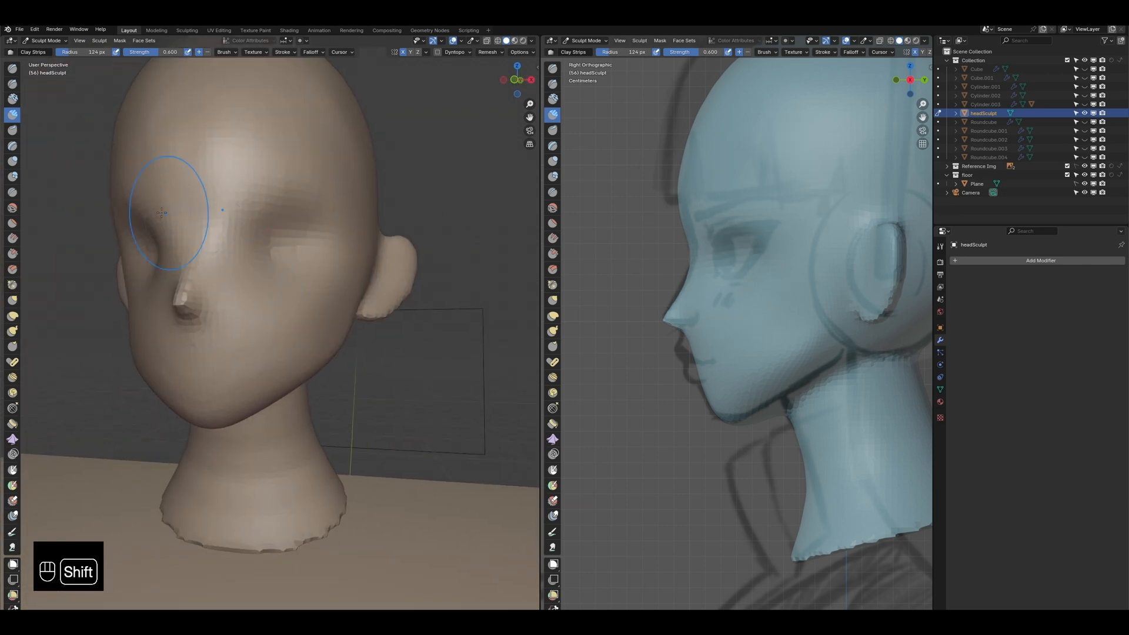
# Step: Adjust the forehead and brow profile against the side reference with Elastic Deform at a brush radius of 100 px
pyautogui.click(553, 316)
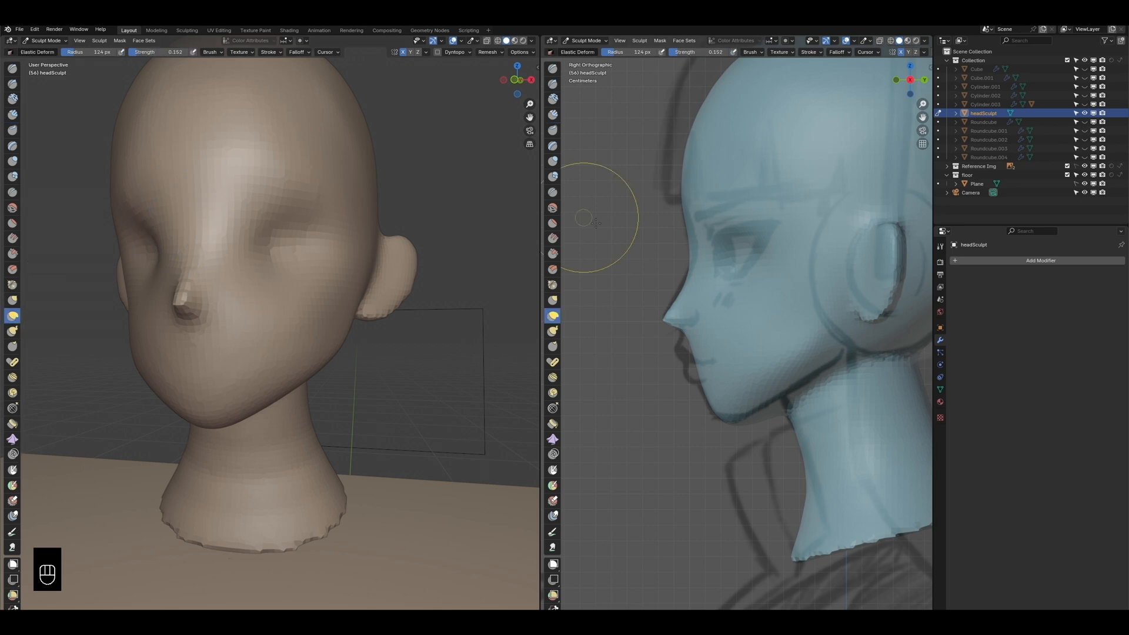
pyautogui.press('f')
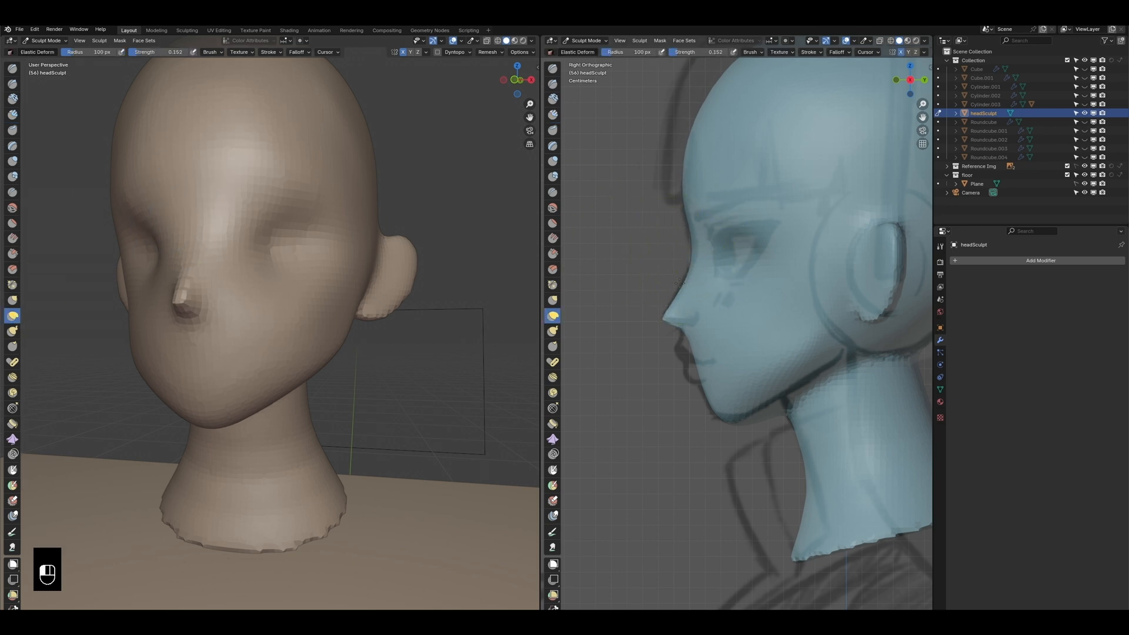
pyautogui.moveTo(203, 282); pyautogui.dragTo(229, 289, button='middle')
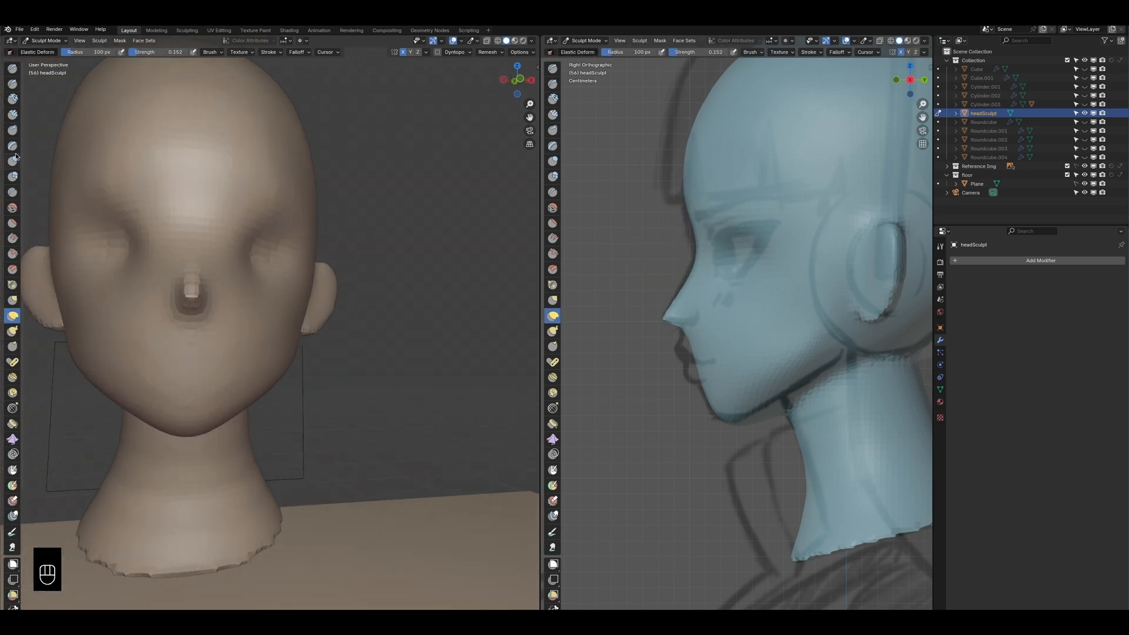
# Step: Refine the area between the eye sockets and nose with Clay Strips at a radius of 72 px, then smooth it
pyautogui.click(13, 75)
pyautogui.press('f')
pyautogui.click(174, 265)
pyautogui.keyDown('super'); pyautogui.moveTo(174, 266); pyautogui.dragTo(179, 229, button='middle'); pyautogui.keyUp('super')
pyautogui.click(12, 115)
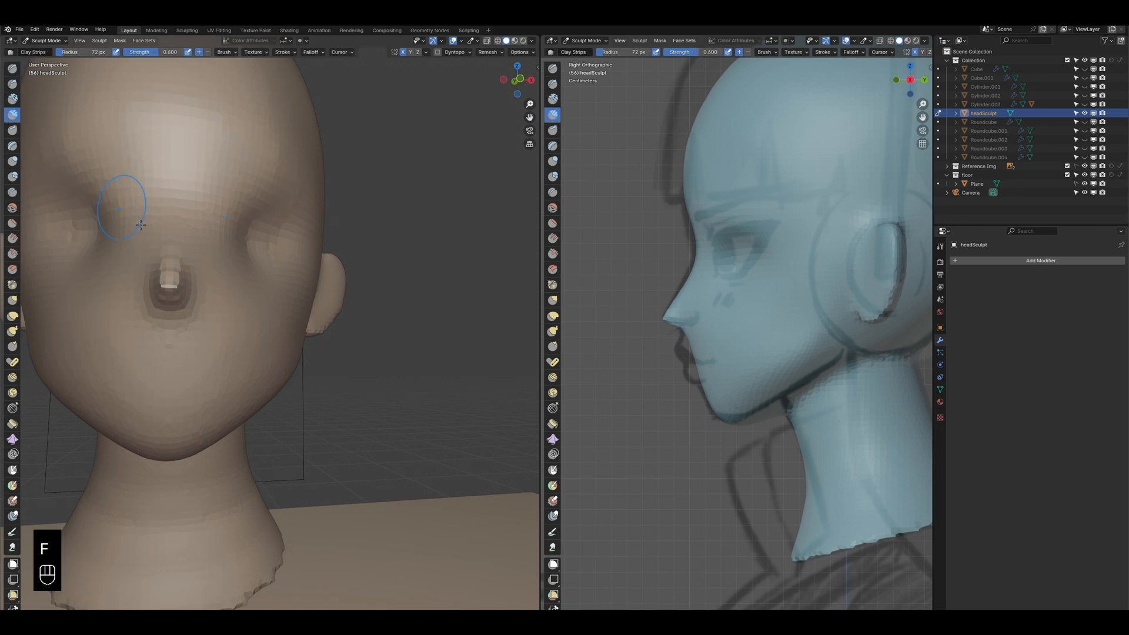
pyautogui.moveTo(259, 259)
pyautogui.mouseDown(button='middle')
pyautogui.moveTo(168, 279)
pyautogui.moveTo(232, 277)
pyautogui.mouseUp(button='middle')
pyautogui.scroll(-3, 173, 227)
pyautogui.keyDown('shift'); pyautogui.moveTo(227, 309); pyautogui.dragTo(229, 320); pyautogui.keyUp('shift')
# Step: Set the Clay Strips radius to 52 px and carve the eye sockets beneath the brow and beside the nose bridge
pyautogui.moveTo(226, 312)
pyautogui.mouseDown(button='middle')
pyautogui.moveTo(133, 288)
pyautogui.moveTo(288, 265)
pyautogui.mouseUp(button='middle')
pyautogui.moveTo(289, 265)
pyautogui.mouseDown(button='middle')
pyautogui.moveTo(232, 241)
pyautogui.moveTo(165, 262)
pyautogui.mouseUp(button='middle')
pyautogui.press('f')
pyautogui.click(259, 245)
pyautogui.keyDown('super'); pyautogui.moveTo(235, 264); pyautogui.dragTo(237, 277); pyautogui.keyUp('super')
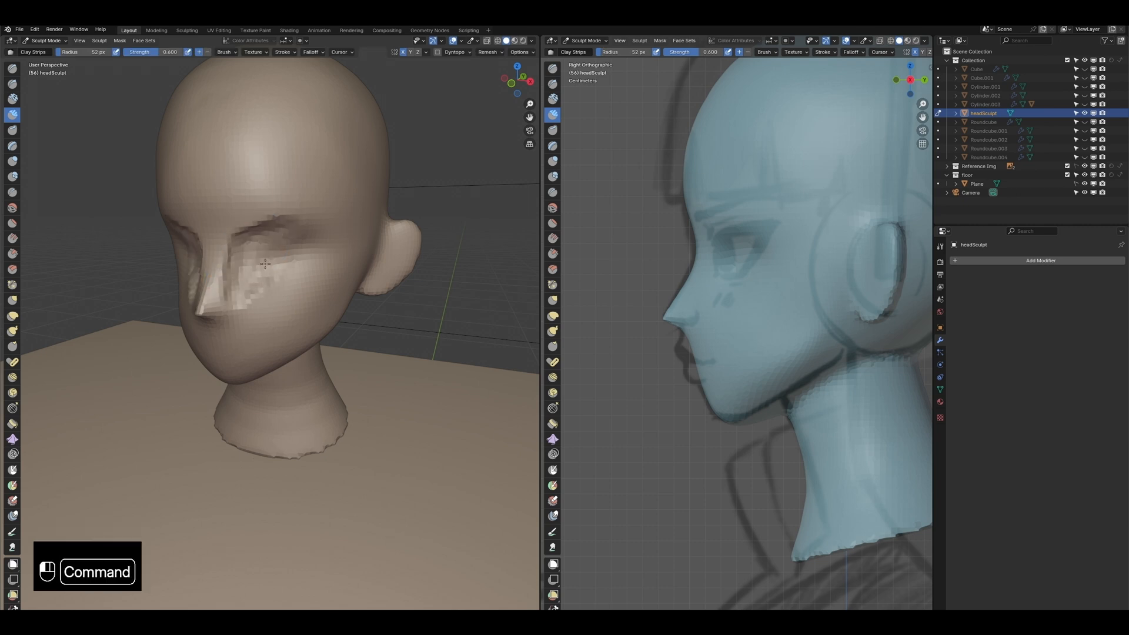
pyautogui.keyDown('super'); pyautogui.moveTo(306, 239); pyautogui.dragTo(267, 251); pyautogui.keyUp('super')
# Step: Smooth the carved eye sockets into the cheeks and the sides of the nose
pyautogui.moveTo(270, 282); pyautogui.dragTo(279, 270, button='middle')
pyautogui.keyDown('shift'); pyautogui.moveTo(268, 259); pyautogui.dragTo(234, 293); pyautogui.keyUp('shift')
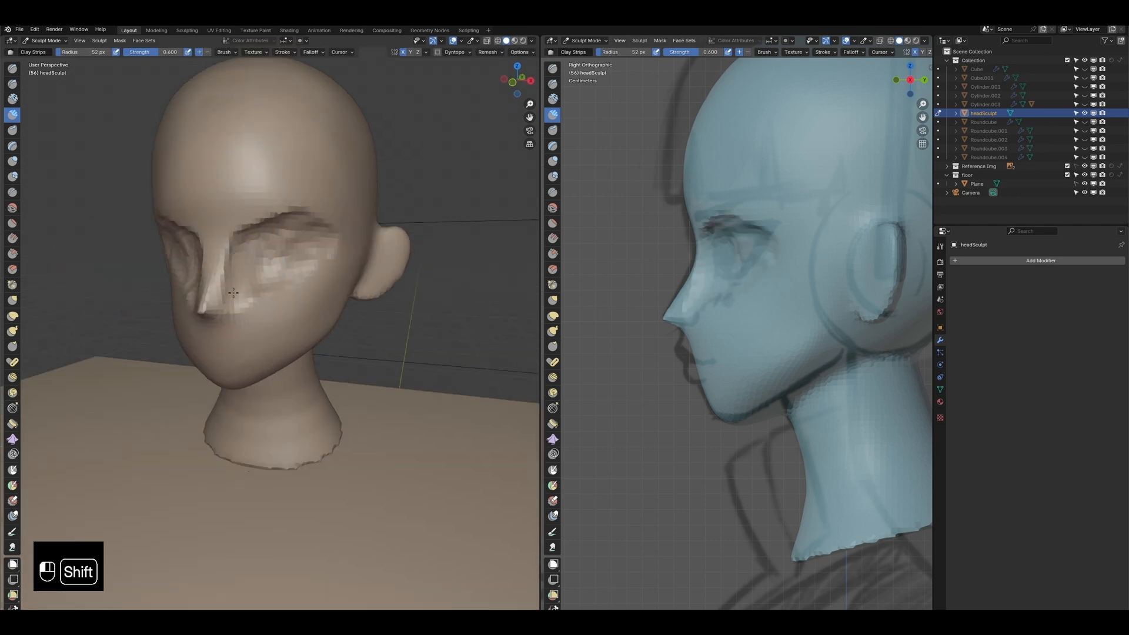
pyautogui.keyDown('shift'); pyautogui.moveTo(267, 230); pyautogui.dragTo(309, 264); pyautogui.keyUp('shift')
pyautogui.moveTo(283, 259)
pyautogui.mouseDown(button='middle')
pyautogui.moveTo(353, 259)
pyautogui.moveTo(276, 259)
pyautogui.mouseUp(button='middle')
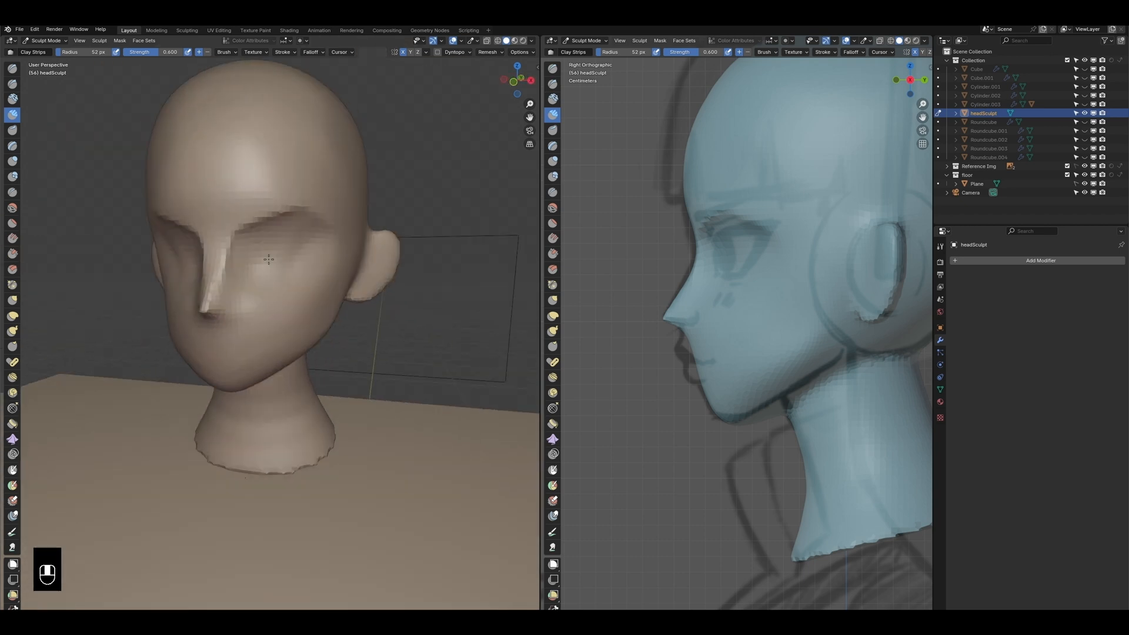
# Step: Deepen the inner eye sockets along the nose bridge with subtractive Clay Strips and smooth their outer ends
pyautogui.scroll(1, 253, 253)
pyautogui.keyDown('super'); pyautogui.moveTo(229, 245); pyautogui.dragTo(228, 268); pyautogui.keyUp('super')
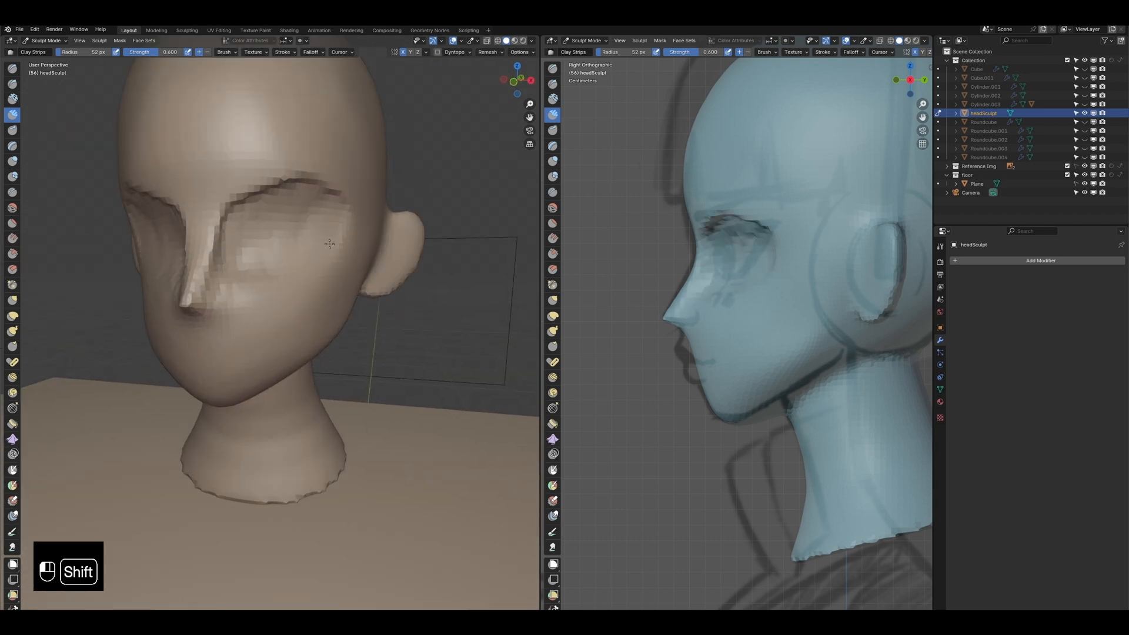
pyautogui.keyDown('shift'); pyautogui.moveTo(332, 204); pyautogui.dragTo(329, 206); pyautogui.keyUp('shift')
# Step: Reshape the outer ends of the brow to the front reference with Elastic Deform at a radius of 93 px
pyautogui.keyDown('super'); pyautogui.moveTo(329, 206); pyautogui.dragTo(323, 287, button='middle'); pyautogui.keyUp('super')
pyautogui.moveTo(323, 287)
pyautogui.mouseDown(button='middle')
pyautogui.moveTo(388, 283)
pyautogui.moveTo(297, 286)
pyautogui.moveTo(312, 189)
pyautogui.mouseUp(button='middle')
pyautogui.press('KP_1')
pyautogui.moveTo(312, 189); pyautogui.dragTo(298, 232, button='middle')
pyautogui.press('Up')
pyautogui.press('KP_1')
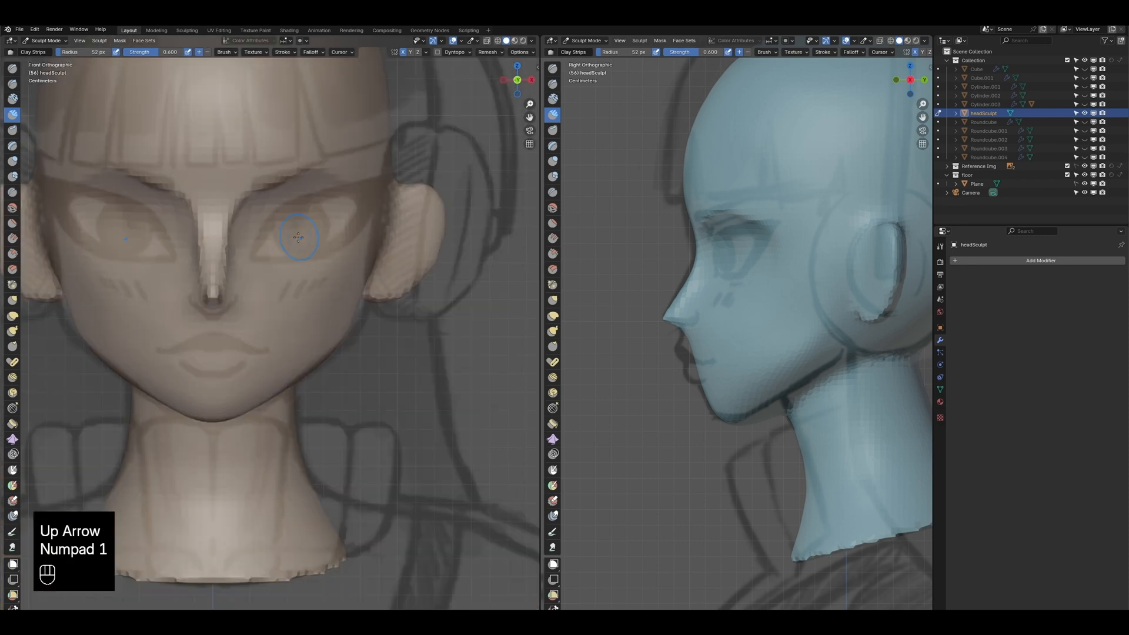
pyautogui.click(12, 316)
pyautogui.press('f')
pyautogui.click(361, 172)
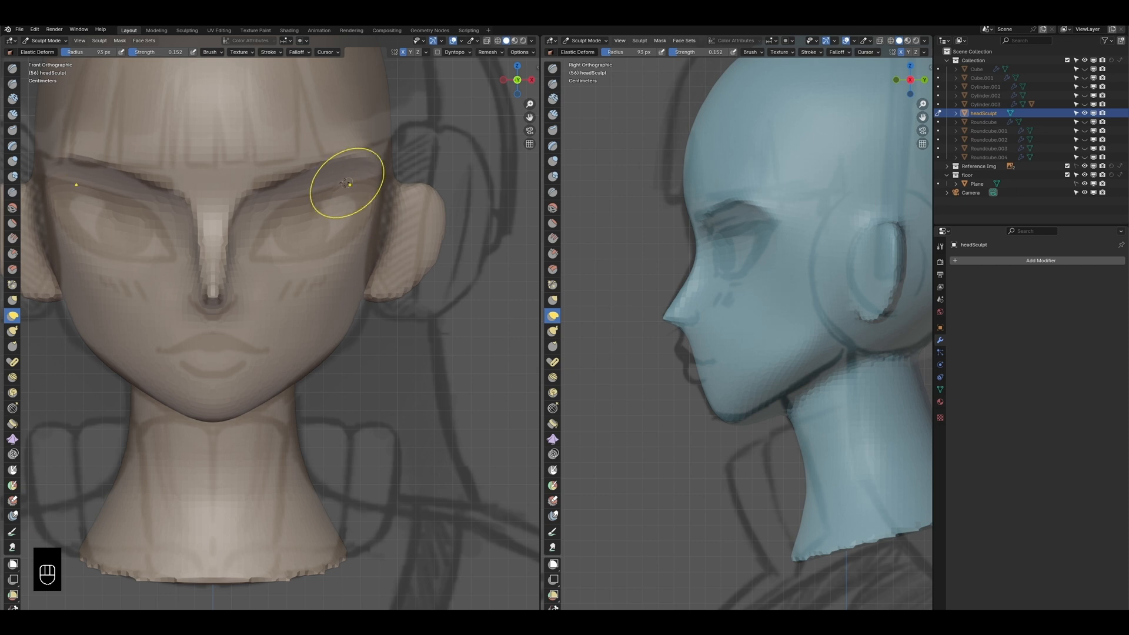
pyautogui.keyDown('super'); pyautogui.moveTo(345, 183); pyautogui.dragTo(344, 230, button='middle'); pyautogui.keyUp('super')
pyautogui.moveTo(344, 230)
pyautogui.mouseDown(button='middle')
pyautogui.moveTo(294, 236)
pyautogui.moveTo(297, 222)
pyautogui.moveTo(345, 217)
pyautogui.moveTo(242, 216)
pyautogui.moveTo(253, 210)
pyautogui.mouseUp(button='middle')
pyautogui.press('KP_1')
# Step: Build up the temples and the sides of the forehead with Clay Strips at a radius of 93 px
pyautogui.scroll(2, 247, 212)
pyautogui.press('c')
pyautogui.keyDown('super'); pyautogui.moveTo(295, 283); pyautogui.dragTo(321, 250, button='middle'); pyautogui.keyUp('super')
pyautogui.moveTo(321, 250)
pyautogui.mouseDown(button='middle')
pyautogui.moveTo(321, 260)
pyautogui.moveTo(294, 253)
pyautogui.mouseUp(button='middle')
pyautogui.moveTo(285, 262)
pyautogui.mouseDown()
pyautogui.moveTo(288, 206)
pyautogui.moveTo(312, 230)
pyautogui.mouseUp()
pyautogui.moveTo(312, 230); pyautogui.dragTo(288, 218, button='middle')
pyautogui.moveTo(288, 217)
pyautogui.mouseDown()
pyautogui.moveTo(365, 229)
pyautogui.moveTo(347, 236)
pyautogui.mouseUp()
pyautogui.moveTo(347, 235)
pyautogui.keyDown('shift'); pyautogui.mouseDown()
pyautogui.moveTo(369, 234)
pyautogui.moveTo(262, 214)
pyautogui.moveTo(346, 232)
pyautogui.mouseUp(); pyautogui.keyUp('shift')
pyautogui.moveTo(300, 171)
pyautogui.mouseDown()
pyautogui.moveTo(323, 145)
pyautogui.moveTo(406, 253)
pyautogui.moveTo(400, 265)
pyautogui.mouseUp()
pyautogui.keyDown('shift'); pyautogui.moveTo(400, 265); pyautogui.dragTo(404, 306); pyautogui.keyUp('shift')
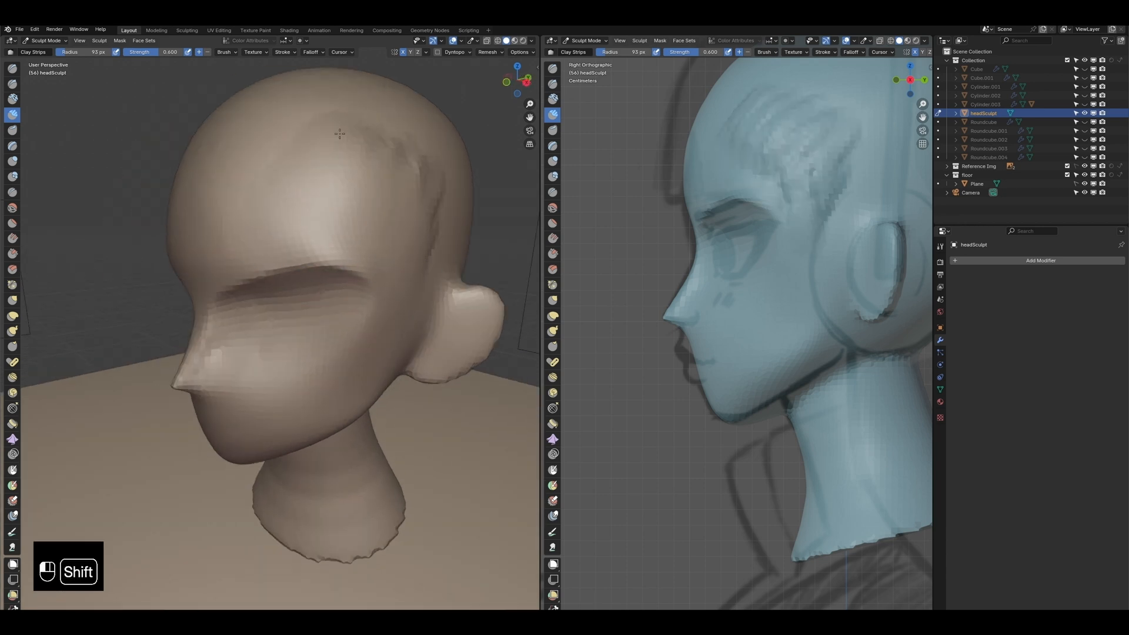
# Step: Smooth the Clay Strips strokes on the forehead sides and temples
pyautogui.keyDown('shift'); pyautogui.moveTo(339, 134); pyautogui.dragTo(425, 173); pyautogui.keyUp('shift')
pyautogui.moveTo(388, 264)
pyautogui.keyDown('super'); pyautogui.mouseDown(button='middle')
pyautogui.moveTo(379, 235)
pyautogui.moveTo(433, 220)
pyautogui.moveTo(329, 236)
pyautogui.mouseUp(button='middle'); pyautogui.keyUp('super')
pyautogui.moveTo(321, 214)
pyautogui.keyDown('shift'); pyautogui.mouseDown()
pyautogui.moveTo(373, 212)
pyautogui.moveTo(394, 262)
pyautogui.mouseUp(); pyautogui.keyUp('shift')
pyautogui.moveTo(348, 289)
pyautogui.mouseDown(button='middle')
pyautogui.moveTo(434, 280)
pyautogui.moveTo(24, 211)
pyautogui.mouseUp(button='middle')
# Step: Flatten the temples and the side planes of the head with Scrape/Peaks at a radius of 143 px
pyautogui.click(13, 254)
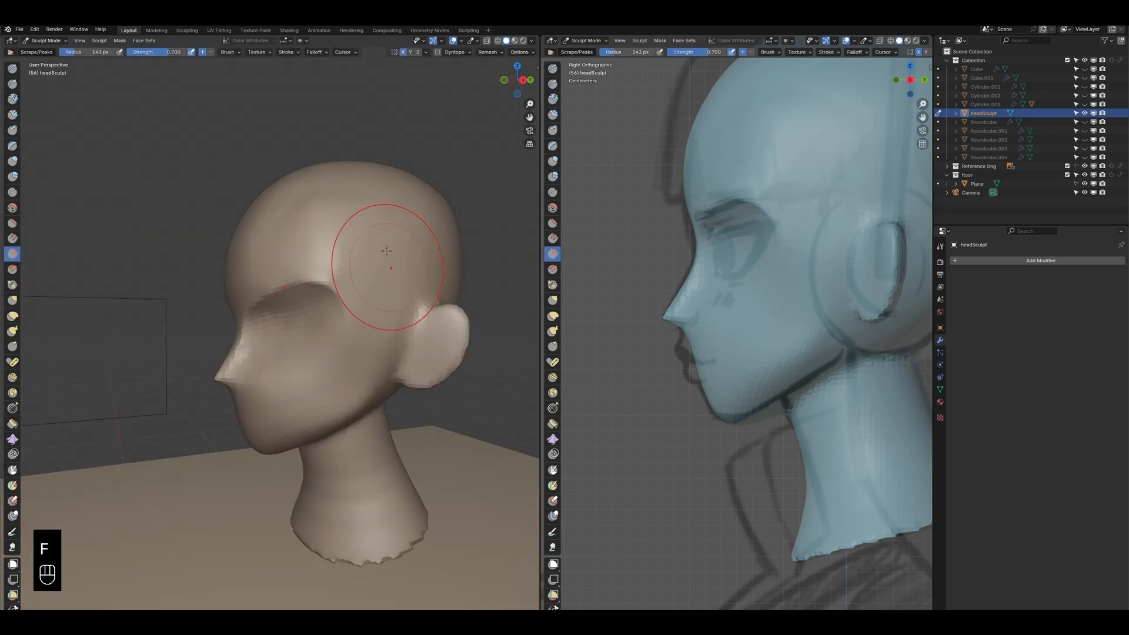
pyautogui.moveTo(387, 300); pyautogui.dragTo(356, 277, button='middle')
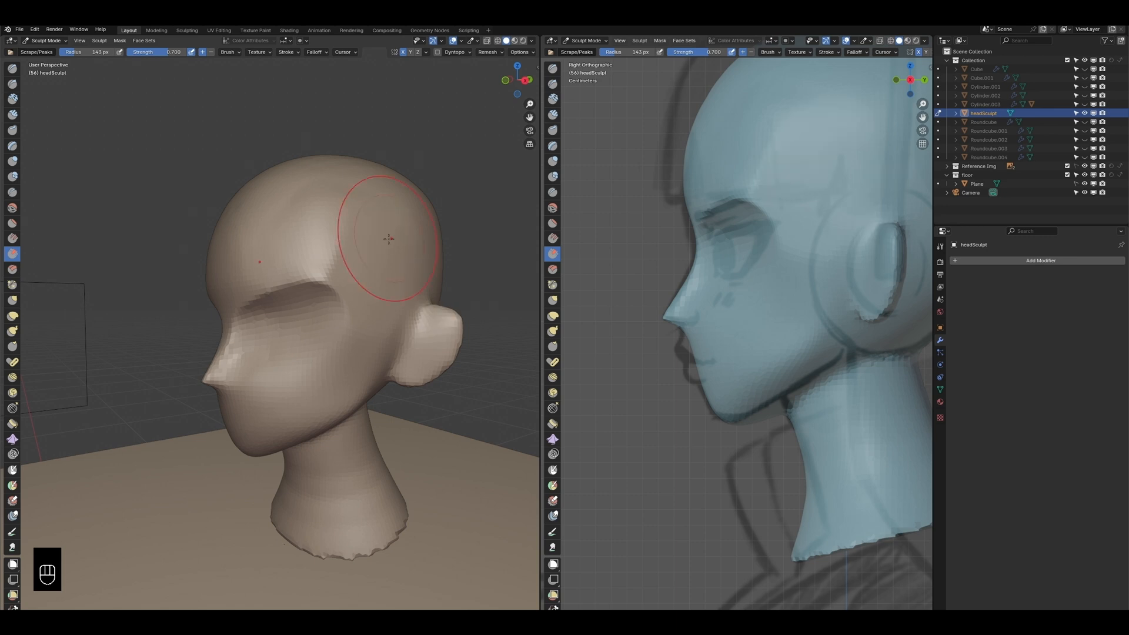
pyautogui.moveTo(389, 238)
pyautogui.mouseDown(button='middle')
pyautogui.moveTo(416, 283)
pyautogui.moveTo(453, 312)
pyautogui.mouseUp(button='middle')
pyautogui.moveTo(453, 312)
pyautogui.mouseDown(button='middle')
pyautogui.moveTo(526, 268)
pyautogui.moveTo(441, 271)
pyautogui.mouseUp(button='middle')
# Step: Add volume along the cheekbone with Clay Strips at a radius of 56 px, undoing the unwanted strokes
pyautogui.click(13, 115)
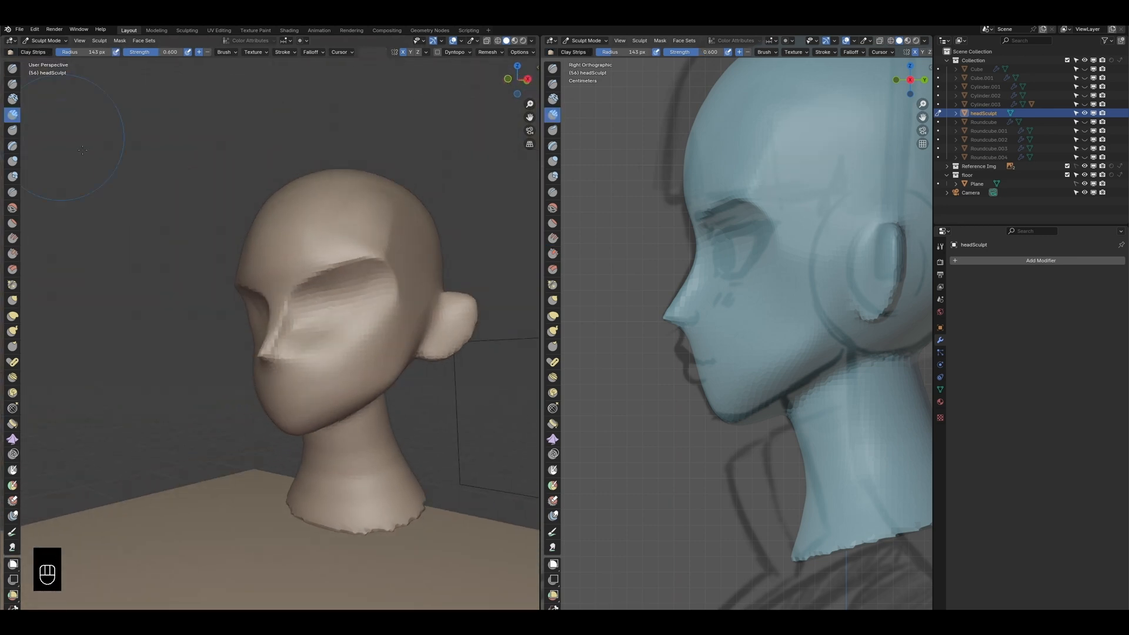
pyautogui.scroll(1, 282, 300)
pyautogui.press('f')
pyautogui.click(340, 365)
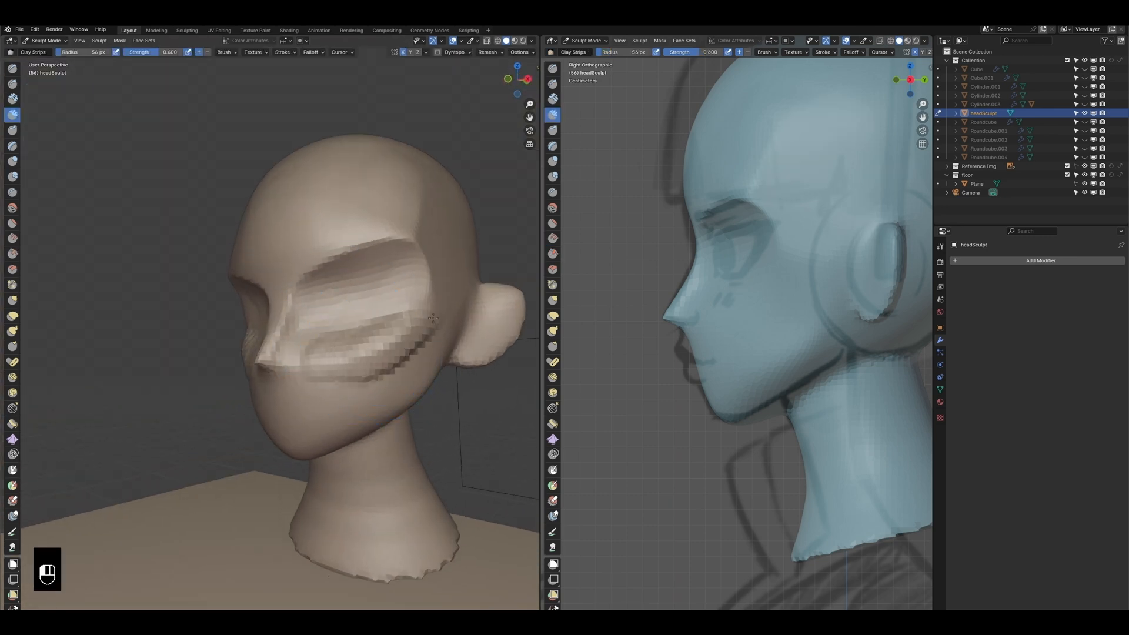
pyautogui.press('super+z')
pyautogui.moveTo(397, 346); pyautogui.dragTo(348, 342, button='middle')
pyautogui.moveTo(358, 360); pyautogui.dragTo(445, 322)
pyautogui.press('super+z')
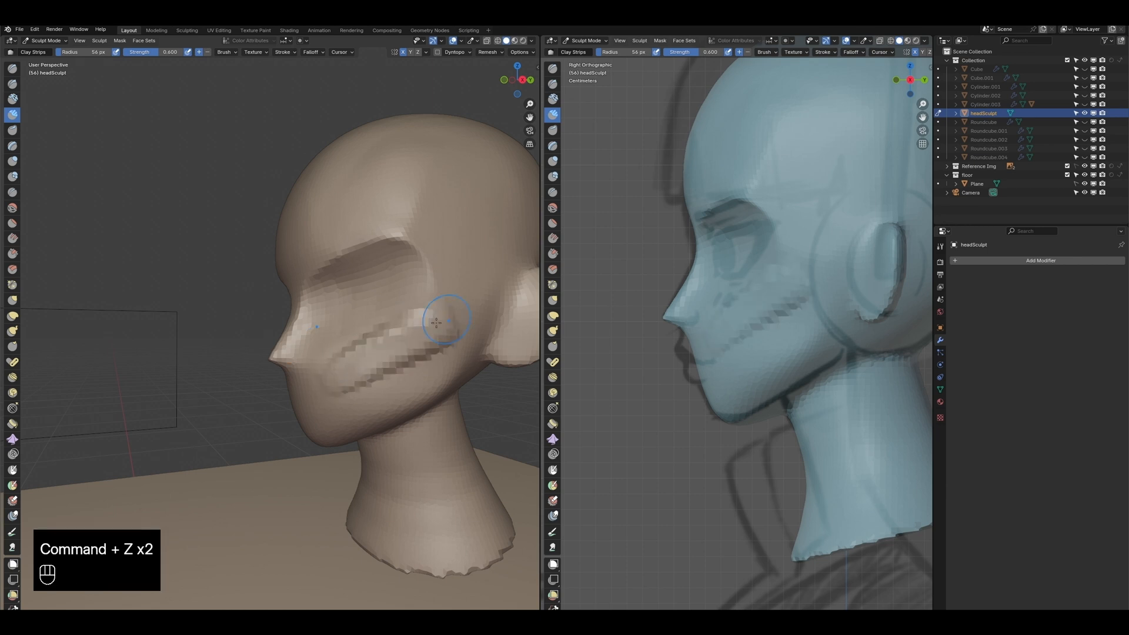
pyautogui.moveTo(391, 321)
pyautogui.mouseDown(button='middle')
pyautogui.moveTo(475, 329)
pyautogui.moveTo(302, 388)
pyautogui.mouseUp(button='middle')
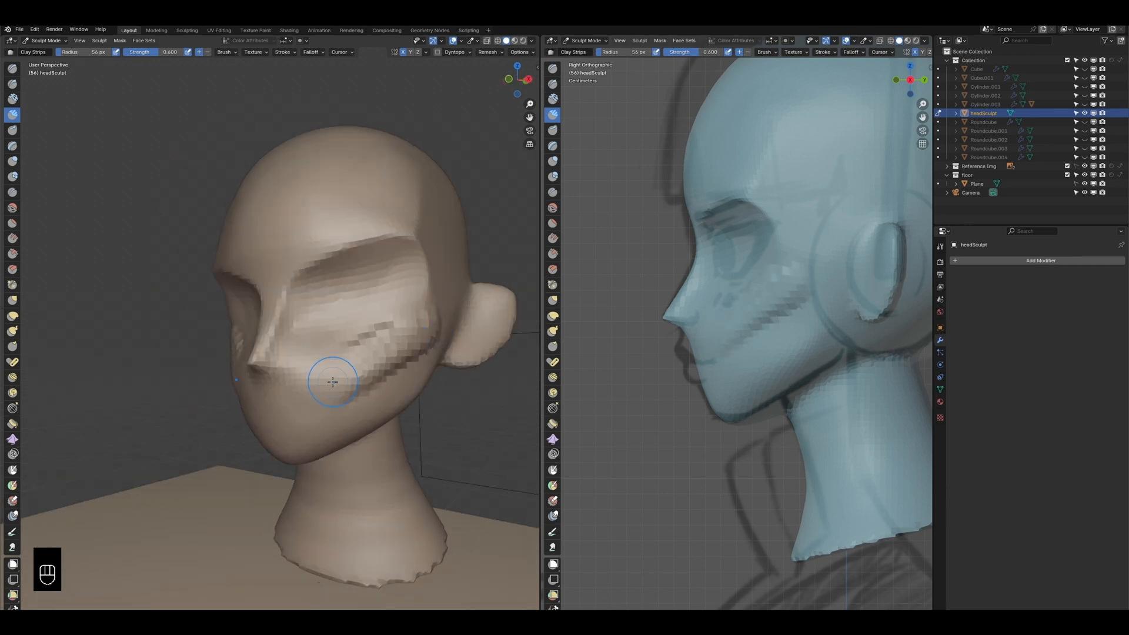
# Step: Set the brush radius to 147 px and smooth the cheekbone into the cheek
pyautogui.press('f')
pyautogui.click(373, 382)
pyautogui.moveTo(373, 382)
pyautogui.keyDown('shift'); pyautogui.mouseDown()
pyautogui.moveTo(396, 363)
pyautogui.moveTo(411, 309)
pyautogui.mouseUp(); pyautogui.keyUp('shift')
pyautogui.scroll(-2, 411, 308)
pyautogui.moveTo(412, 308)
pyautogui.mouseDown(button='middle')
pyautogui.moveTo(523, 320)
pyautogui.moveTo(325, 382)
pyautogui.mouseUp(button='middle')
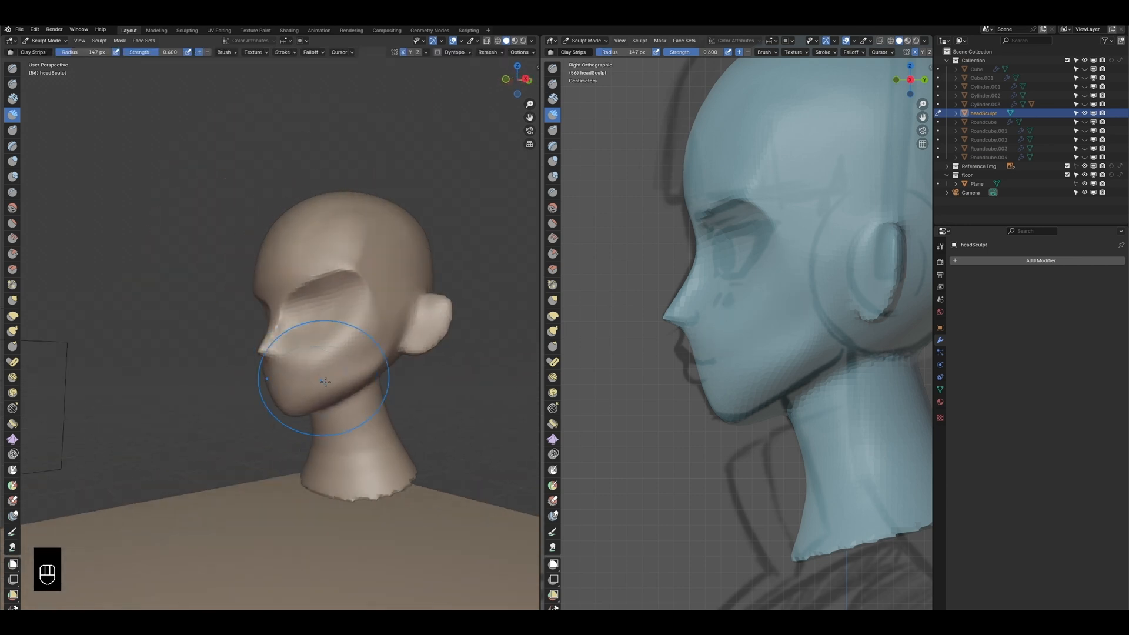
# Step: Pull the outer end of the eye socket towards the ear in side view with Elastic Deform
pyautogui.scroll(2, 325, 382)
pyautogui.scroll(-2, 394, 337)
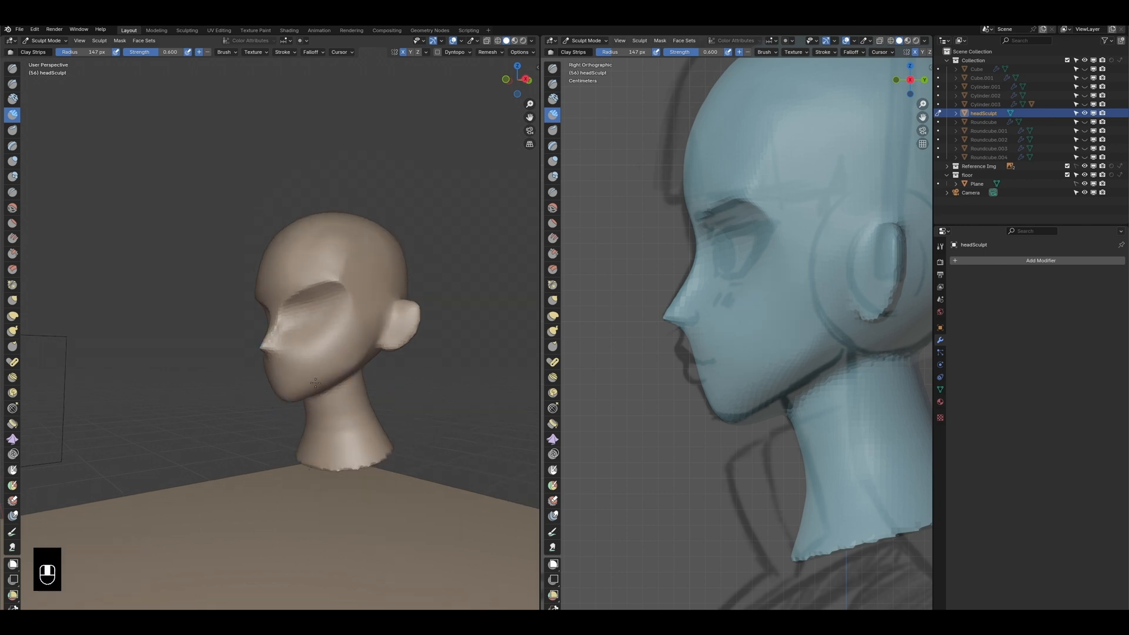
pyautogui.moveTo(394, 337); pyautogui.dragTo(403, 253, button='middle')
pyautogui.scroll(-2, 321, 263)
pyautogui.press('KP_1')
pyautogui.press('KP_3')
pyautogui.scroll(8, 319, 256)
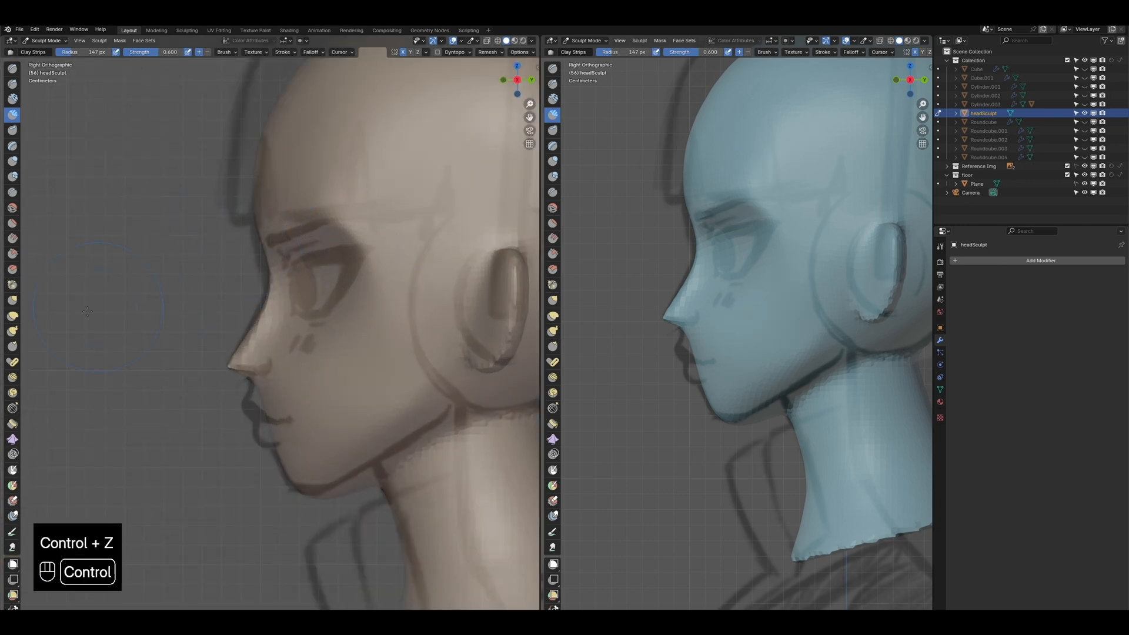
pyautogui.click(12, 316)
pyautogui.moveTo(353, 242); pyautogui.dragTo(397, 253)
# Step: Soften the brow edge and eye socket with the Smooth brush at a radius of 81 px
pyautogui.moveTo(648, 280)
pyautogui.mouseDown(button='middle')
pyautogui.moveTo(767, 306)
pyautogui.moveTo(758, 276)
pyautogui.mouseUp(button='middle')
pyautogui.scroll(-3, 607, 336)
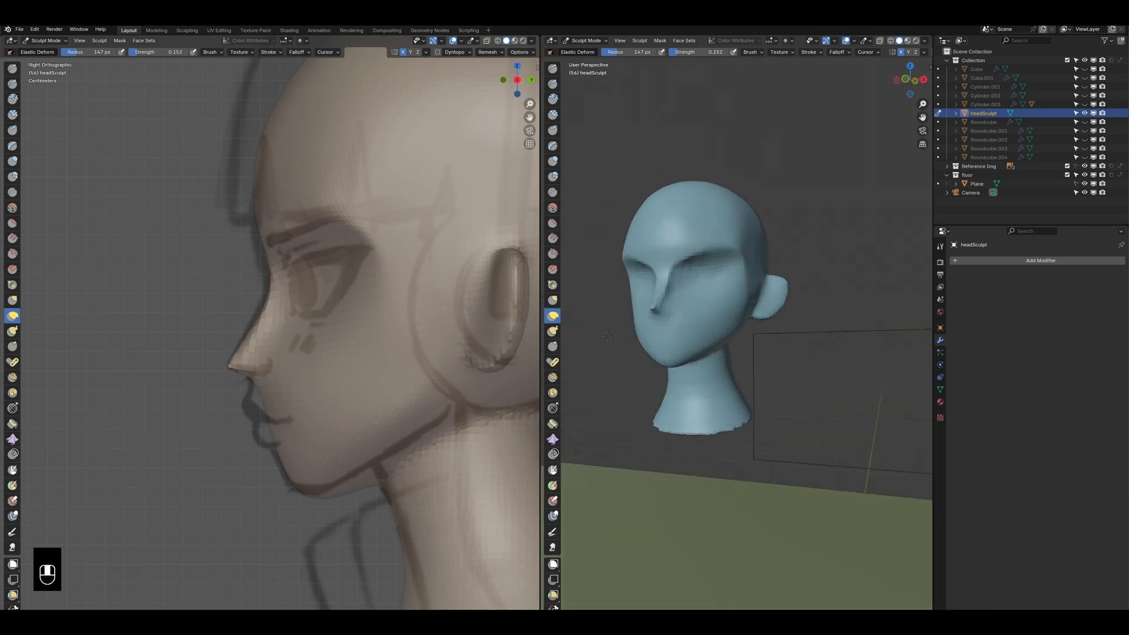
pyautogui.moveTo(607, 336); pyautogui.dragTo(579, 330, button='middle')
pyautogui.keyDown('super'); pyautogui.moveTo(580, 331); pyautogui.dragTo(577, 300, button='middle'); pyautogui.keyUp('super')
pyautogui.click(553, 208)
pyautogui.keyDown('super'); pyautogui.moveTo(668, 289); pyautogui.dragTo(694, 238, button='middle'); pyautogui.keyUp('super')
pyautogui.press('f')
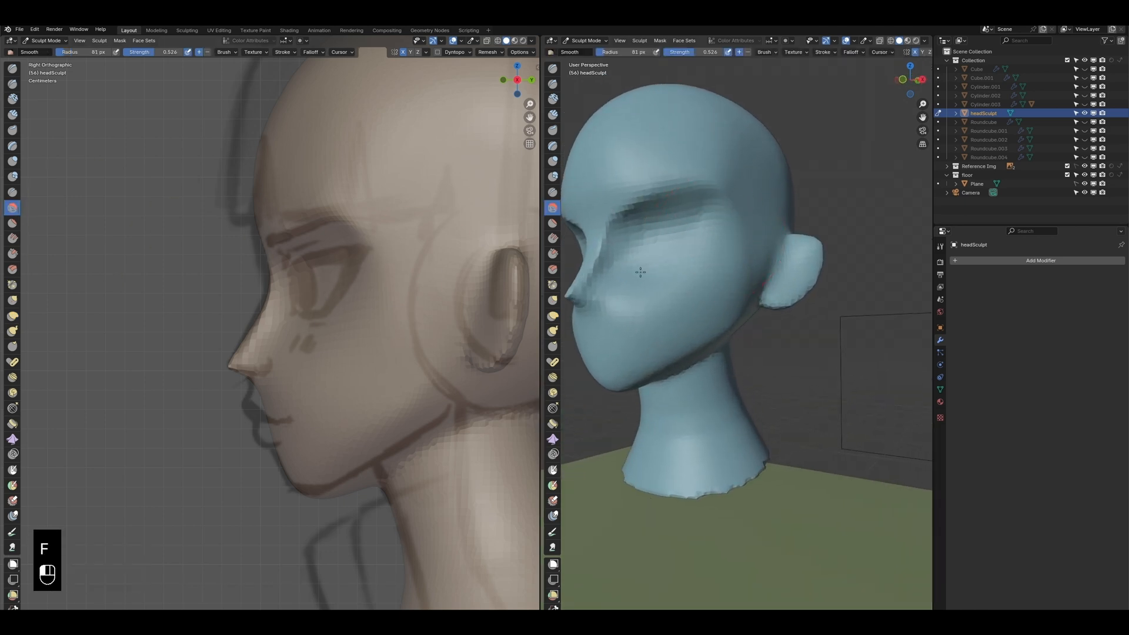
# Step: Build up the cheekbone below the eye with Clay Strips at a radius of 81 px and smooth it
pyautogui.moveTo(582, 294); pyautogui.dragTo(616, 291, button='middle')
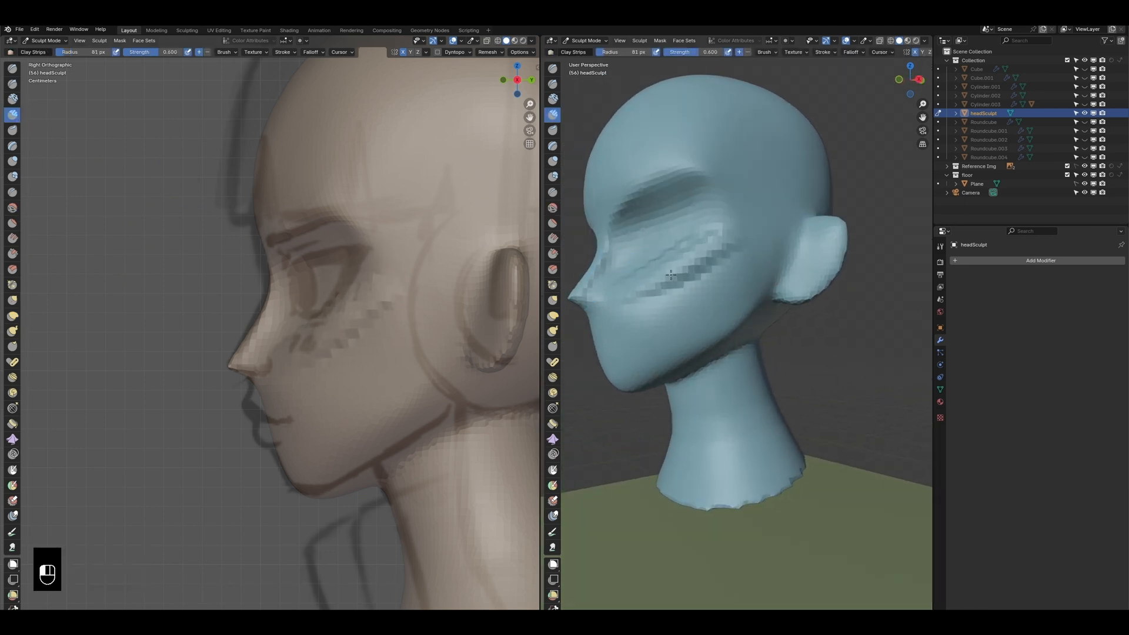
pyautogui.moveTo(691, 286); pyautogui.dragTo(642, 342)
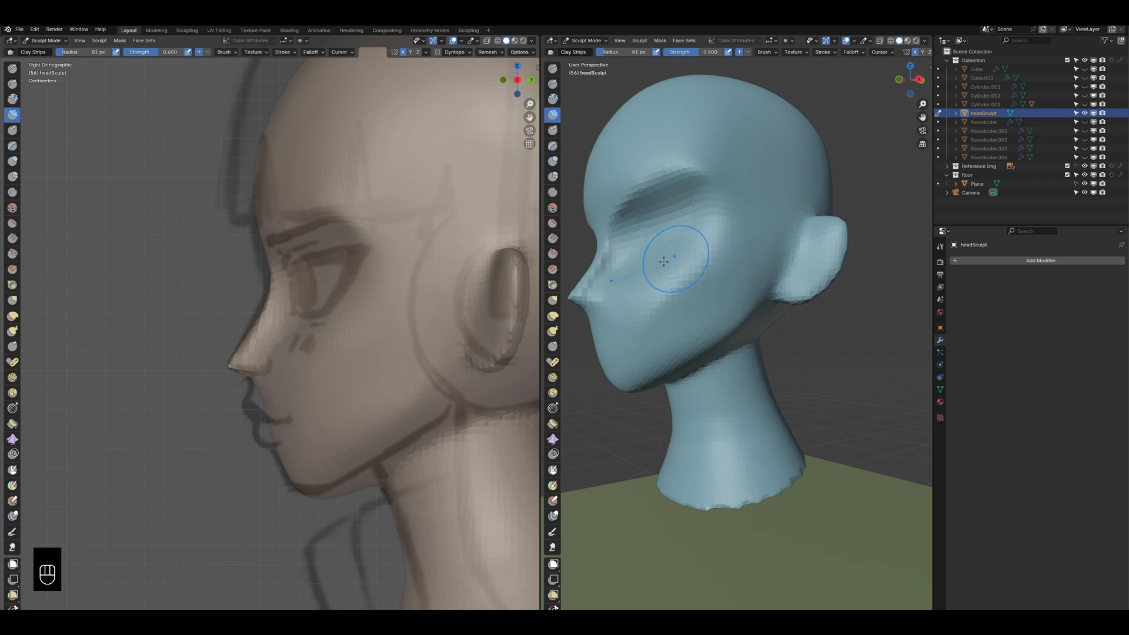
pyautogui.keyDown('super'); pyautogui.moveTo(665, 261); pyautogui.dragTo(662, 294, button='middle'); pyautogui.keyUp('super')
pyautogui.moveTo(662, 294); pyautogui.dragTo(694, 276, button='middle')
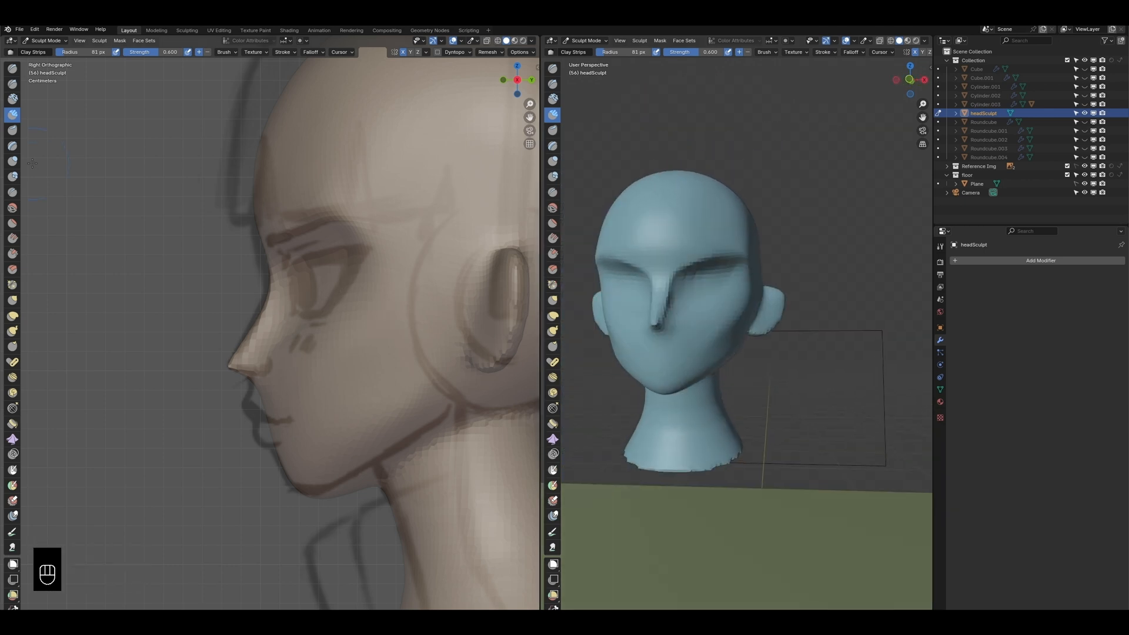
pyautogui.keyDown('ctrl'); pyautogui.moveTo(676, 329); pyautogui.dragTo(676, 282, button='middle'); pyautogui.keyUp('ctrl')
pyautogui.keyDown('shift'); pyautogui.moveTo(676, 283); pyautogui.dragTo(764, 253, button='middle'); pyautogui.keyUp('shift')
pyautogui.moveTo(764, 253); pyautogui.dragTo(788, 259, button='middle')
# Step: Form the nostril wings at the nose base with Draw Sharp at a radius of 81 px, smoothing and undoing unwanted strokes
pyautogui.press('KP_1')
pyautogui.keyDown('super'); pyautogui.moveTo(294, 358); pyautogui.dragTo(201, 433, button='middle'); pyautogui.keyUp('super')
pyautogui.moveTo(732, 320); pyautogui.dragTo(699, 336, button='middle')
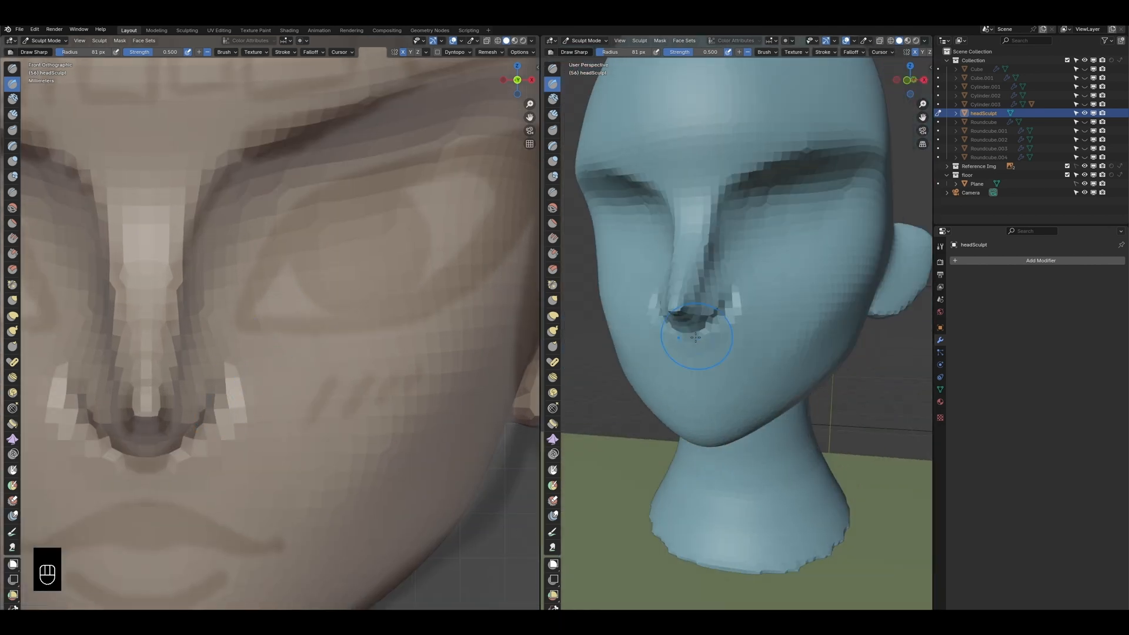
pyautogui.moveTo(700, 337); pyautogui.dragTo(740, 294)
pyautogui.moveTo(735, 300)
pyautogui.keyDown('shift'); pyautogui.mouseDown()
pyautogui.moveTo(700, 334)
pyautogui.moveTo(730, 318)
pyautogui.mouseUp(); pyautogui.keyUp('shift')
pyautogui.hotkey('ctrl', 'z')
pyautogui.scroll(1, 703, 342)
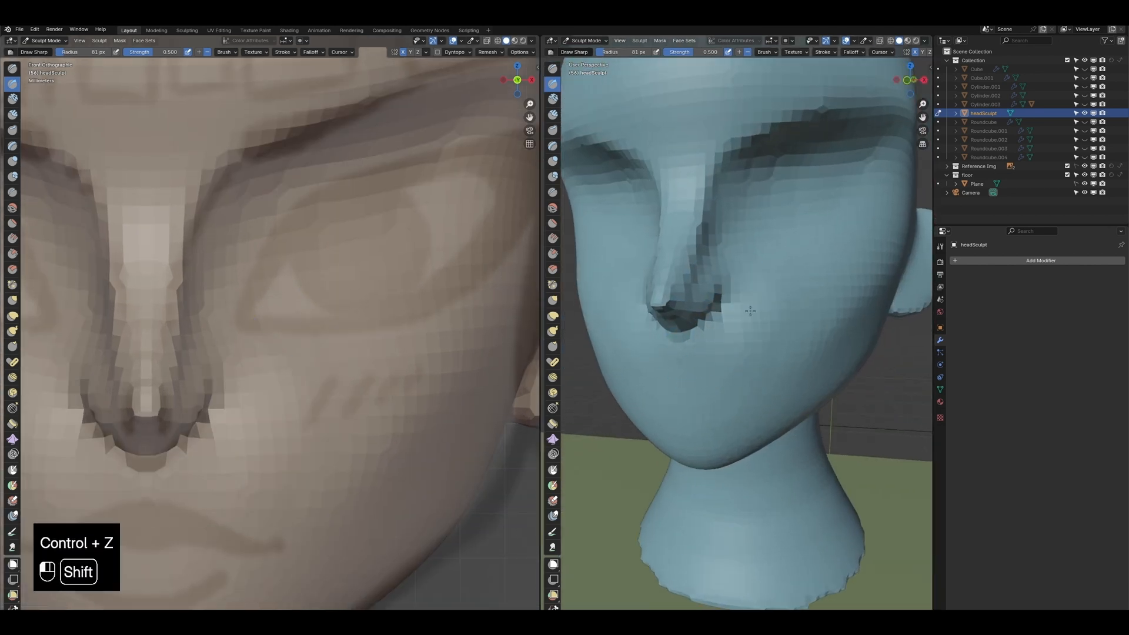
pyautogui.moveTo(731, 316); pyautogui.dragTo(853, 318, button='middle')
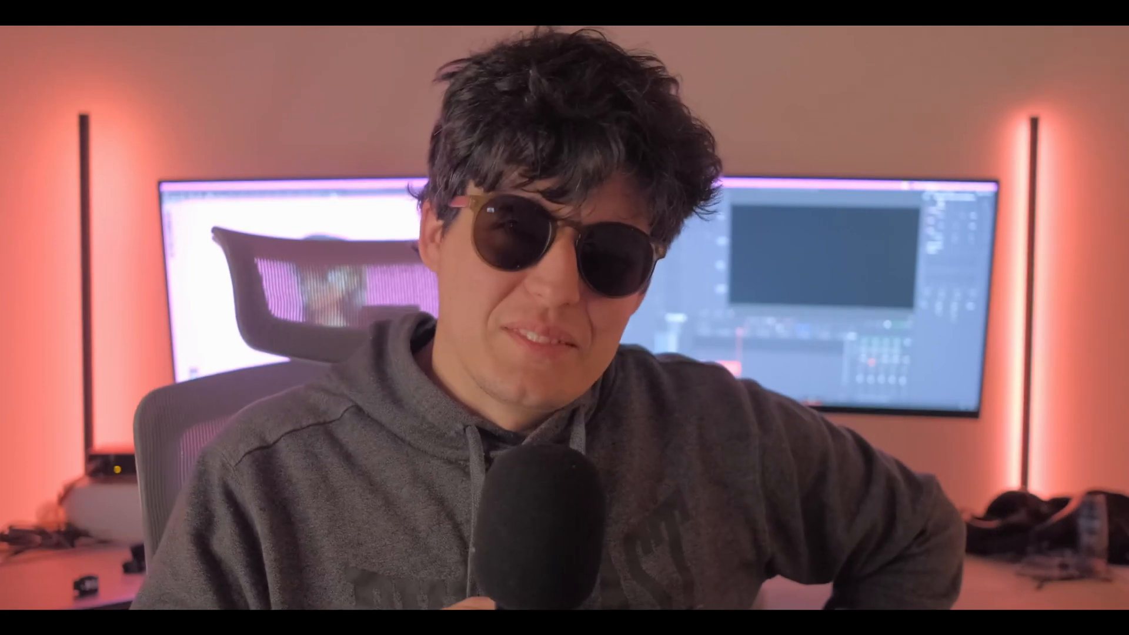
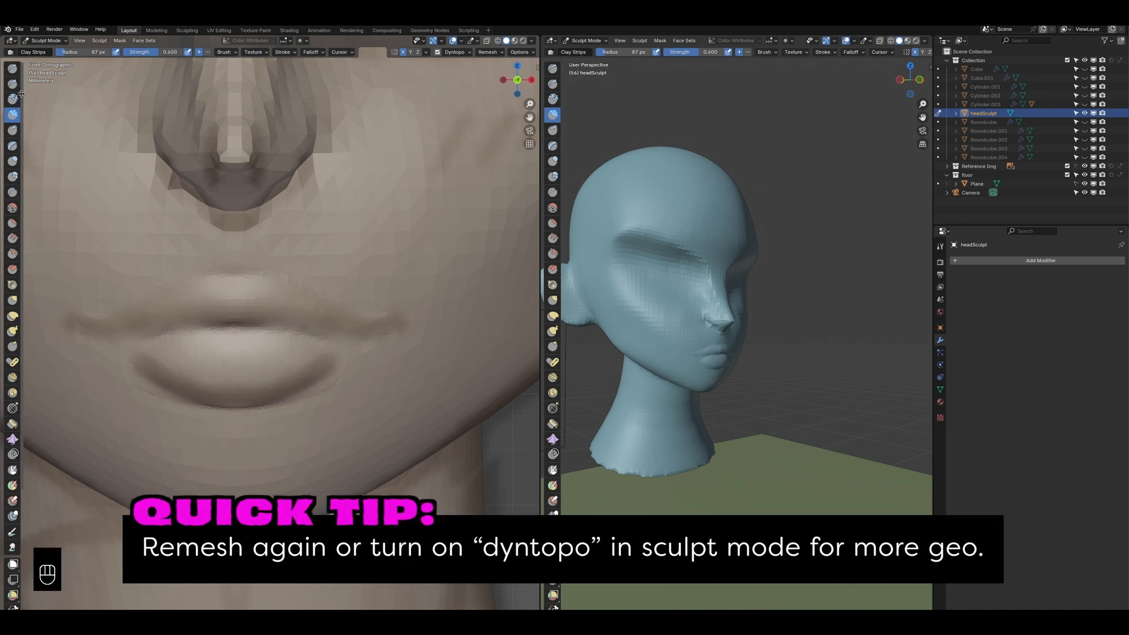
# Step: Carve the line between the lips out to the mouth corners with Draw Sharp and smooth the surrounding lips
pyautogui.moveTo(119, 332); pyautogui.dragTo(144, 336)
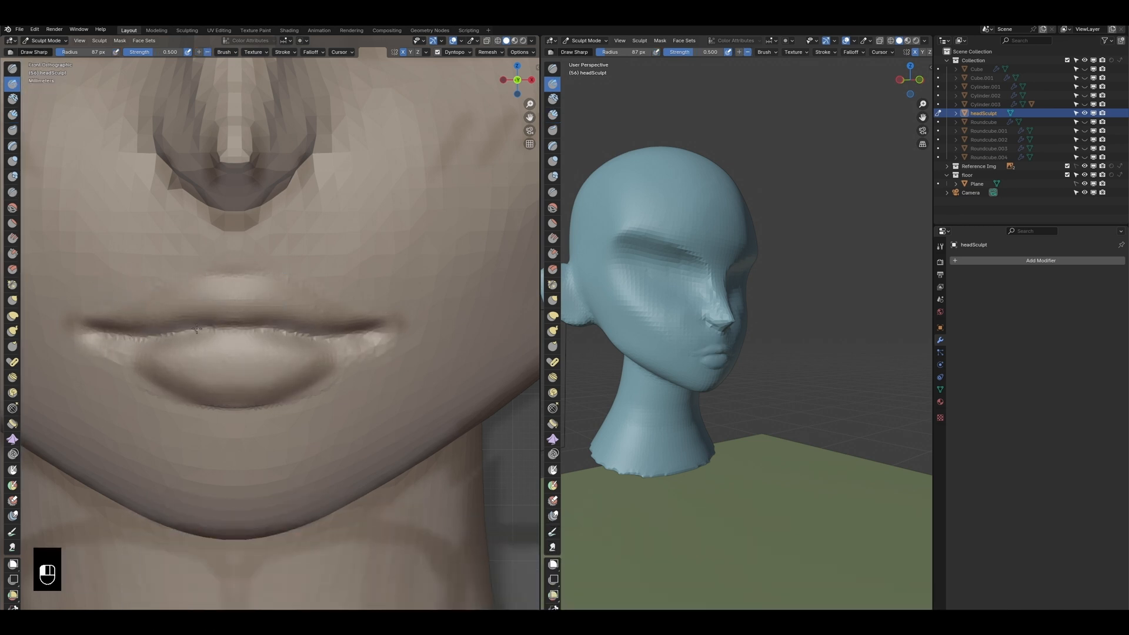
pyautogui.keyDown('shift'); pyautogui.moveTo(377, 336); pyautogui.dragTo(286, 277); pyautogui.keyUp('shift')
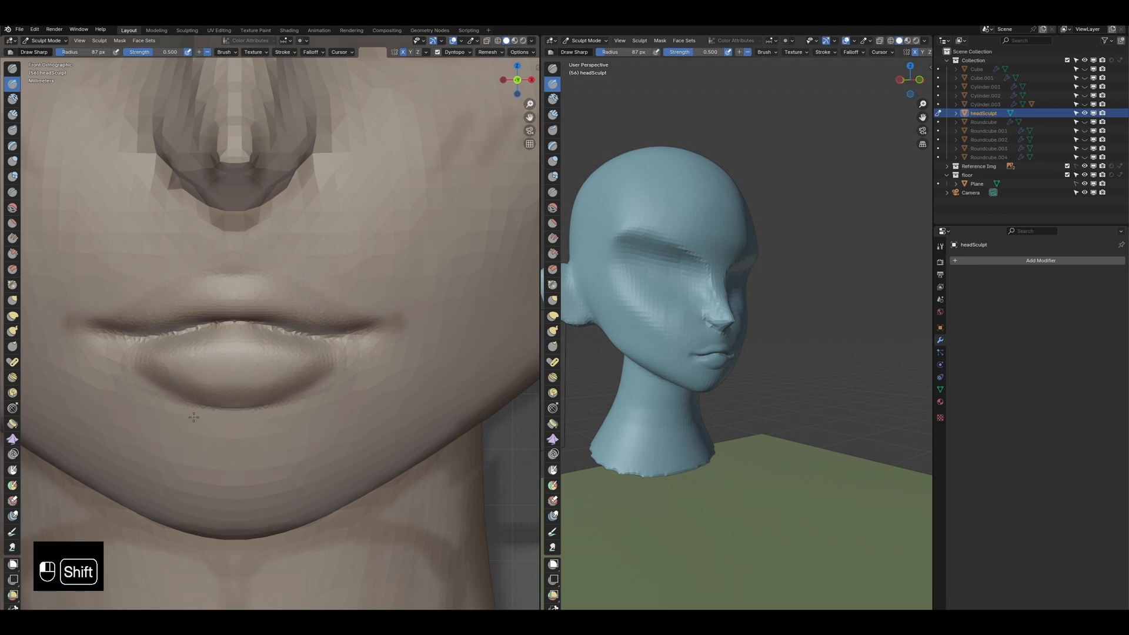
pyautogui.moveTo(580, 355); pyautogui.dragTo(516, 351, button='middle')
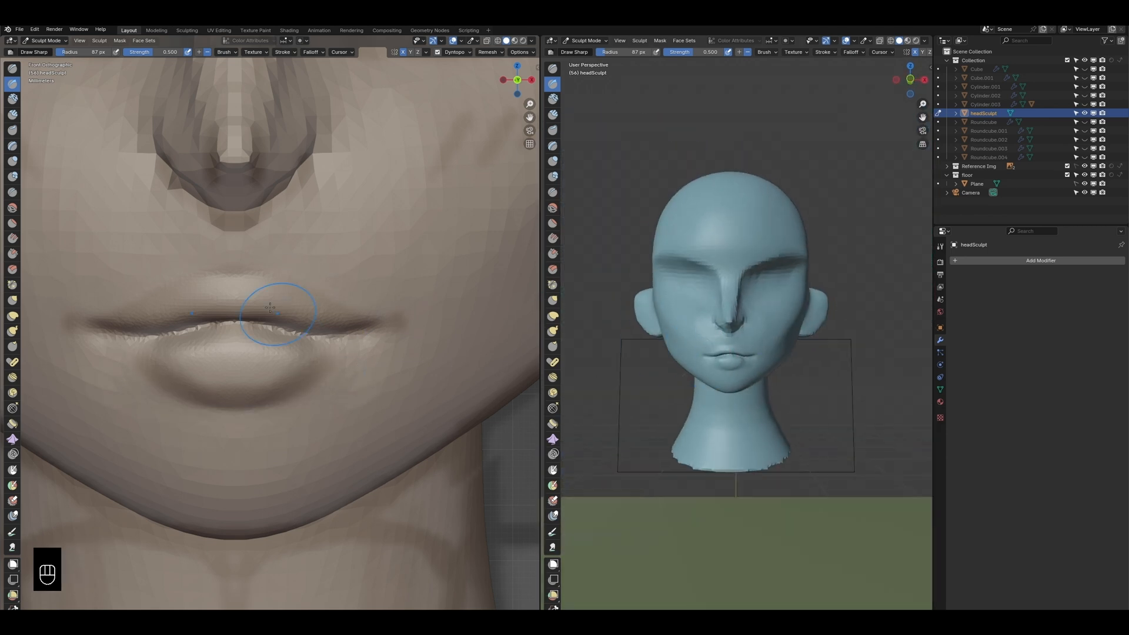
pyautogui.scroll(-2, 280, 309)
# Step: Push the mouth corners back into the cheeks with Elastic Deform, setting the brush radius to 82 px
pyautogui.click(12, 316)
pyautogui.moveTo(330, 321); pyautogui.dragTo(235, 324, button='middle')
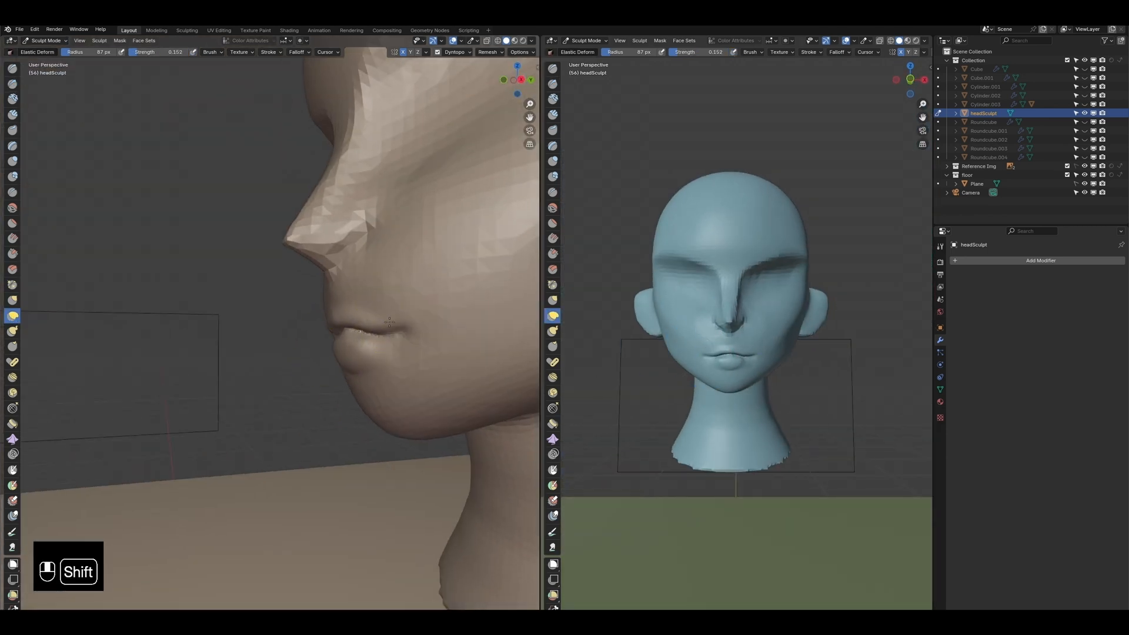
pyautogui.keyDown('shift'); pyautogui.moveTo(412, 320); pyautogui.dragTo(276, 328, button='middle'); pyautogui.keyUp('shift')
pyautogui.press('f')
pyautogui.click(356, 328)
pyautogui.moveTo(276, 340); pyautogui.dragTo(345, 324)
pyautogui.press('f')
pyautogui.click(330, 342)
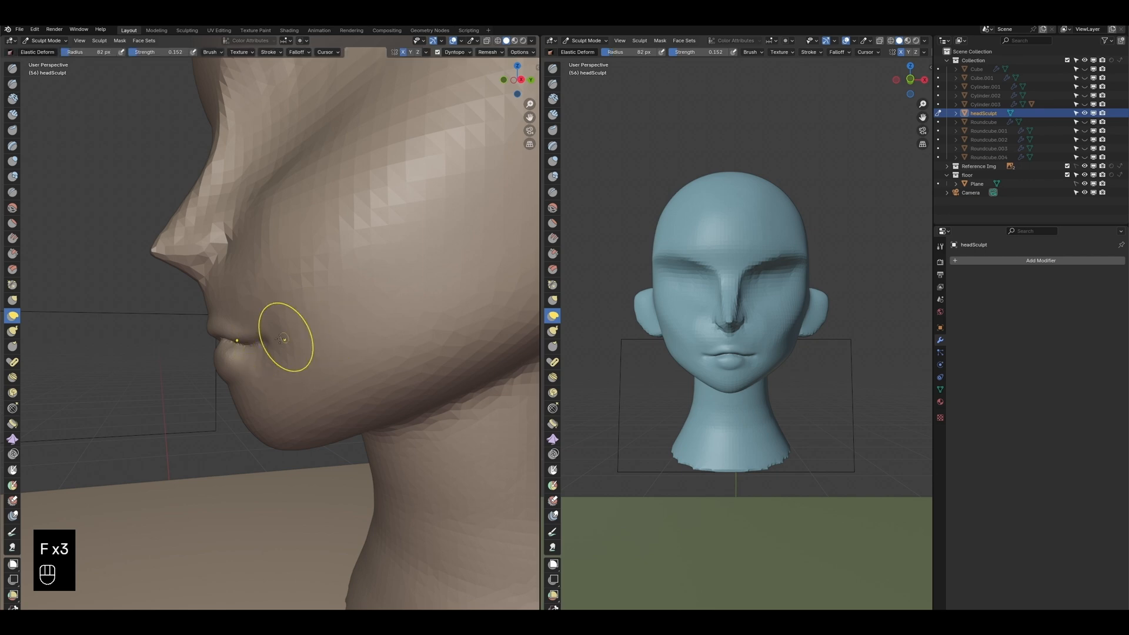
# Step: Enlarge the Elastic Deform brush and pull the mouth corners further back along the cheeks
pyautogui.press('f')
pyautogui.click(316, 340)
pyautogui.moveTo(267, 340); pyautogui.dragTo(360, 330)
pyautogui.moveTo(332, 347); pyautogui.dragTo(465, 324, button='middle')
# Step: Shape the curve of the lips and mouth corners from below the chin with Elastic Deform
pyautogui.moveTo(412, 329)
pyautogui.keyDown('shift'); pyautogui.mouseDown(button='middle')
pyautogui.moveTo(331, 343)
pyautogui.moveTo(477, 391)
pyautogui.mouseUp(button='middle'); pyautogui.keyUp('shift')
pyautogui.moveTo(477, 391); pyautogui.dragTo(344, 393, button='middle')
pyautogui.keyDown('shift'); pyautogui.moveTo(447, 394); pyautogui.dragTo(356, 396, button='middle'); pyautogui.keyUp('shift')
pyautogui.moveTo(354, 398); pyautogui.dragTo(308, 386)
pyautogui.moveTo(378, 410); pyautogui.dragTo(377, 406)
pyautogui.moveTo(353, 406); pyautogui.dragTo(420, 368, button='middle')
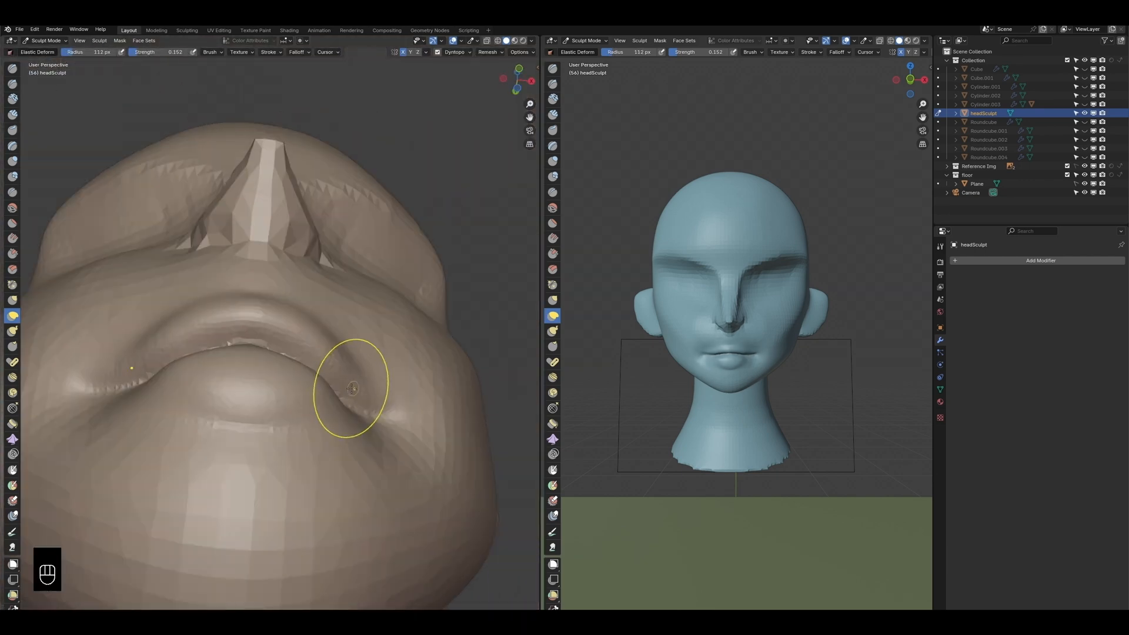
# Step: Nudge the mouth corner from below the chin with Elastic Deform and smooth the surrounding cheek
pyautogui.moveTo(350, 388); pyautogui.dragTo(353, 375)
pyautogui.keyDown('super'); pyautogui.moveTo(353, 353); pyautogui.dragTo(353, 374, button='middle'); pyautogui.keyUp('super')
pyautogui.moveTo(353, 306)
pyautogui.mouseDown(button='middle')
pyautogui.moveTo(353, 359)
pyautogui.moveTo(326, 350)
pyautogui.mouseUp(button='middle')
pyautogui.keyDown('shift'); pyautogui.moveTo(324, 306); pyautogui.dragTo(341, 305); pyautogui.keyUp('shift')
pyautogui.keyDown('shift'); pyautogui.moveTo(174, 257); pyautogui.dragTo(175, 282); pyautogui.keyUp('shift')
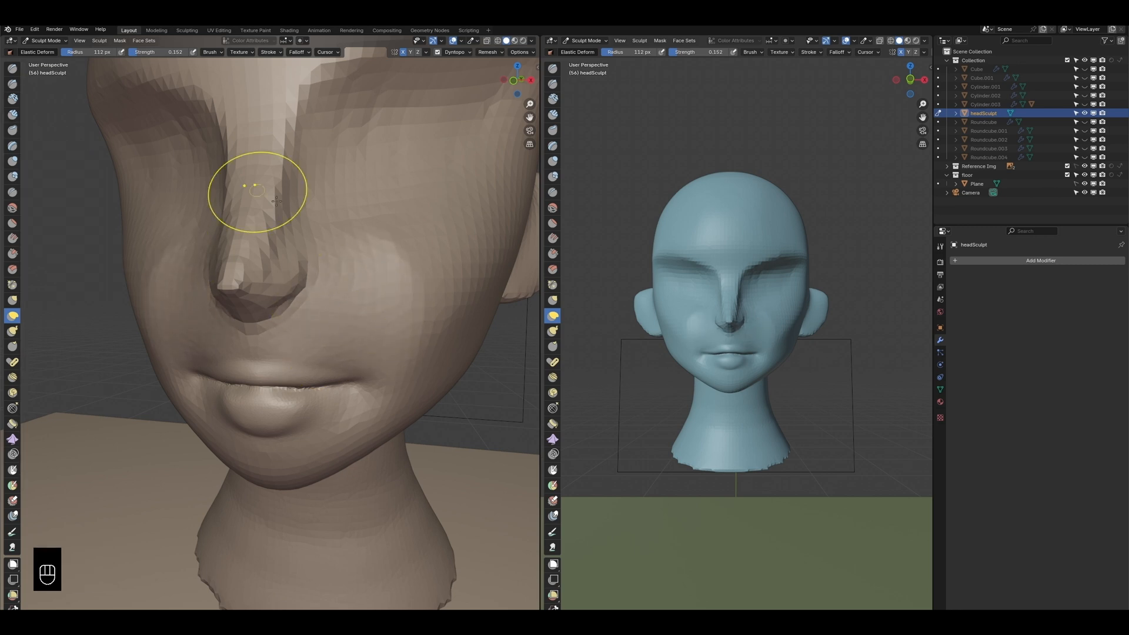
# Step: Add volume to the cheeks beside the nose with Clay Strips at an 81 px radius and smooth it into the face
pyautogui.press('f')
pyautogui.click(404, 290)
pyautogui.press('super+z')
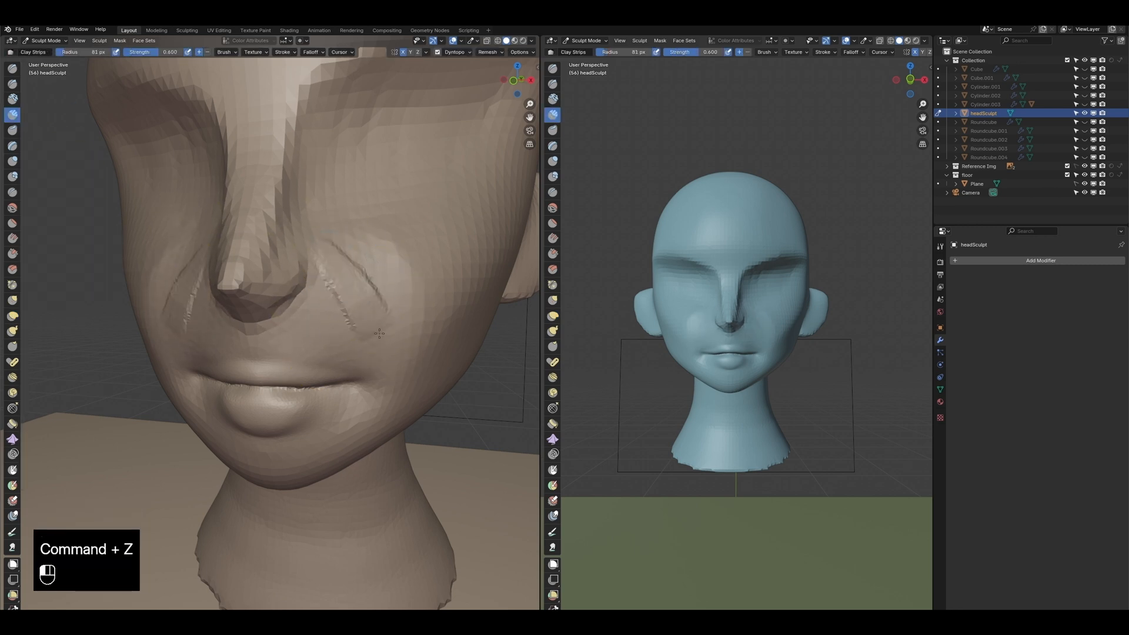
pyautogui.keyDown('super'); pyautogui.moveTo(376, 259); pyautogui.dragTo(323, 282, button='middle'); pyautogui.keyUp('super')
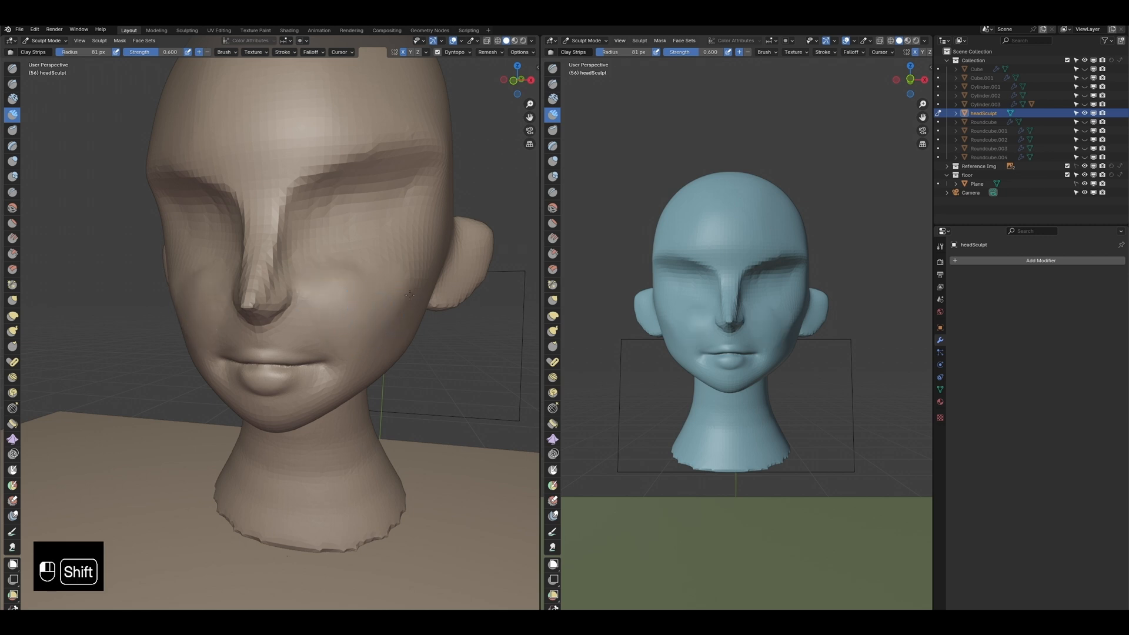
pyautogui.keyDown('shift'); pyautogui.moveTo(387, 259); pyautogui.dragTo(395, 289); pyautogui.keyUp('shift')
pyautogui.keyDown('super'); pyautogui.moveTo(388, 283); pyautogui.dragTo(359, 311, button='middle'); pyautogui.keyUp('super')
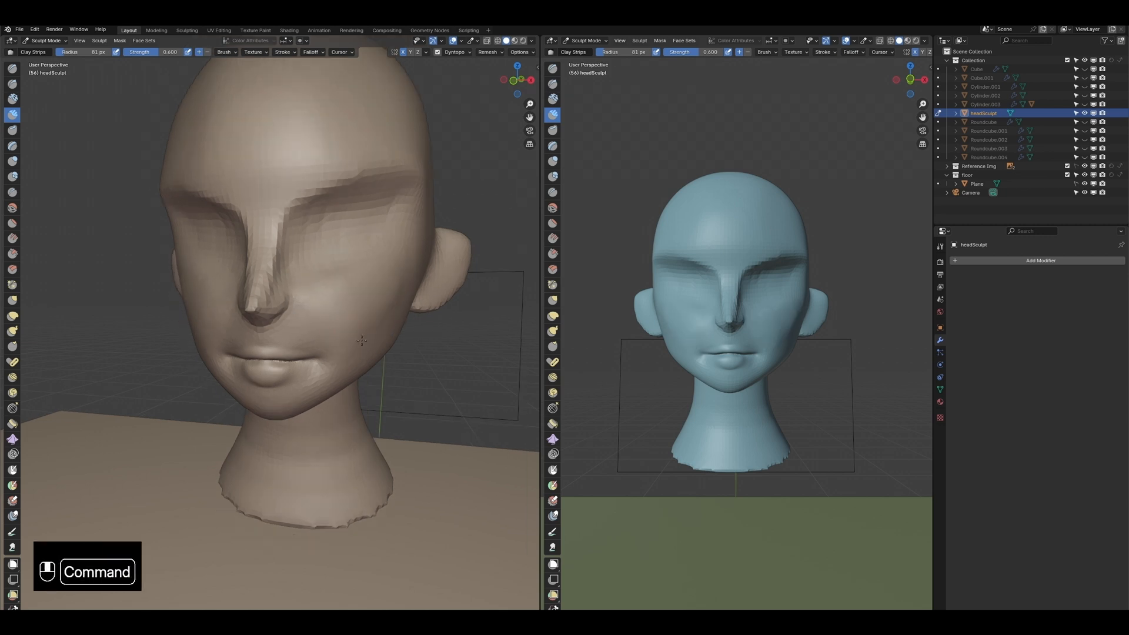
# Step: Shape the sides of the nose to the front reference with Elastic Deform at a 55 px radius
pyautogui.moveTo(253, 318)
pyautogui.mouseDown(button='middle')
pyautogui.moveTo(353, 324)
pyautogui.moveTo(313, 321)
pyautogui.moveTo(317, 297)
pyautogui.mouseUp(button='middle')
pyautogui.press('KP_1')
pyautogui.click(13, 317)
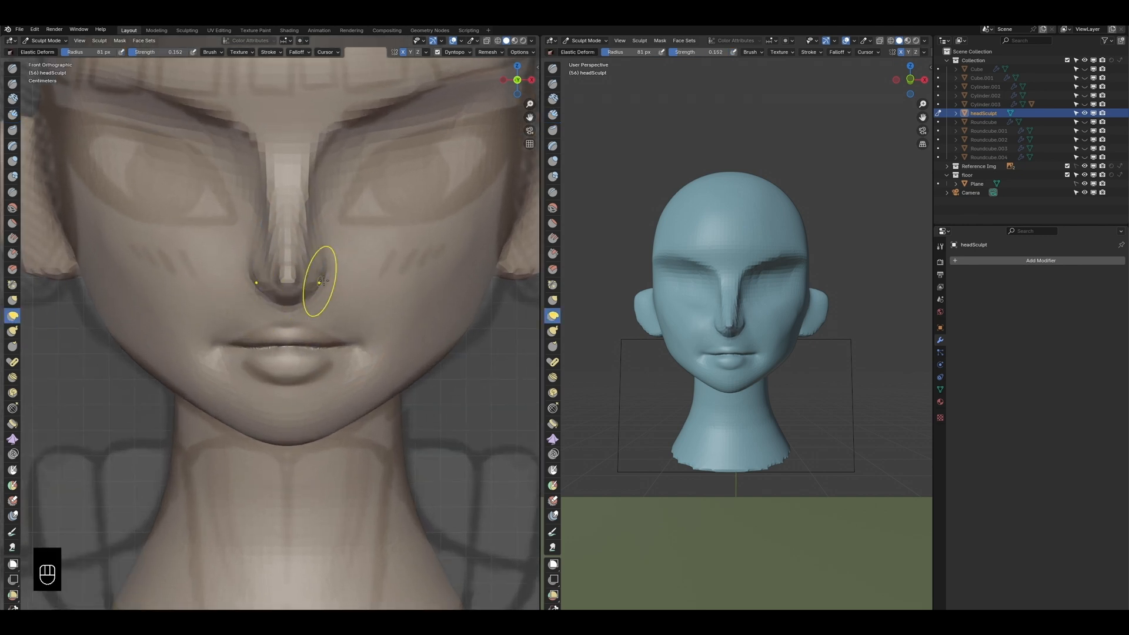
pyautogui.press('f')
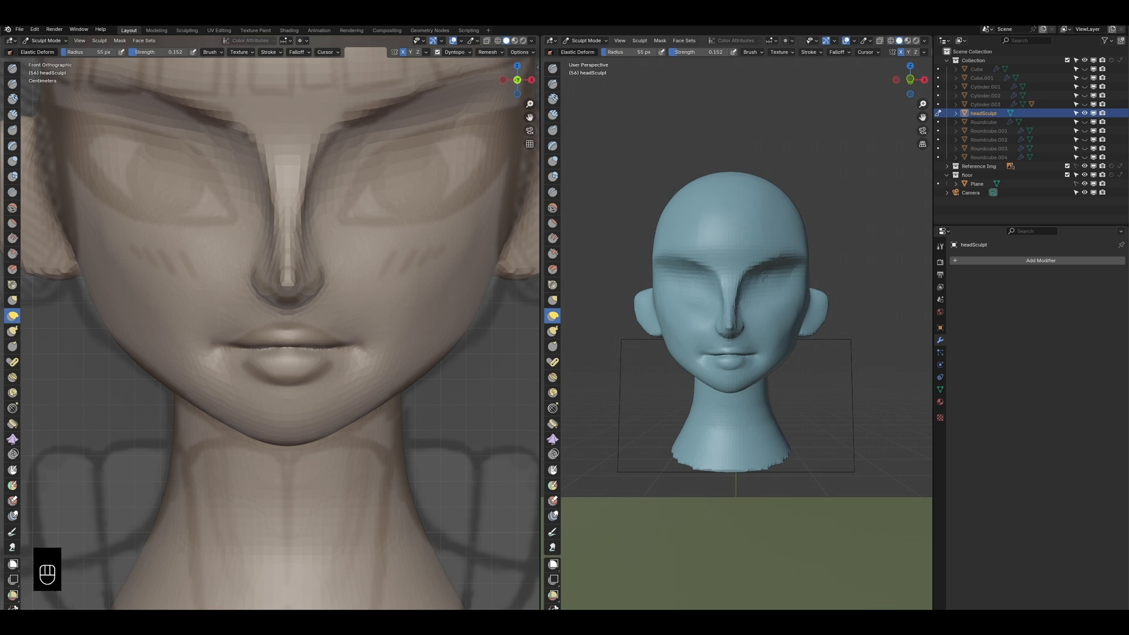
pyautogui.press('space')
pyautogui.press('space')
pyautogui.moveTo(520, 294); pyautogui.dragTo(398, 171, button='middle')
pyautogui.press('space')
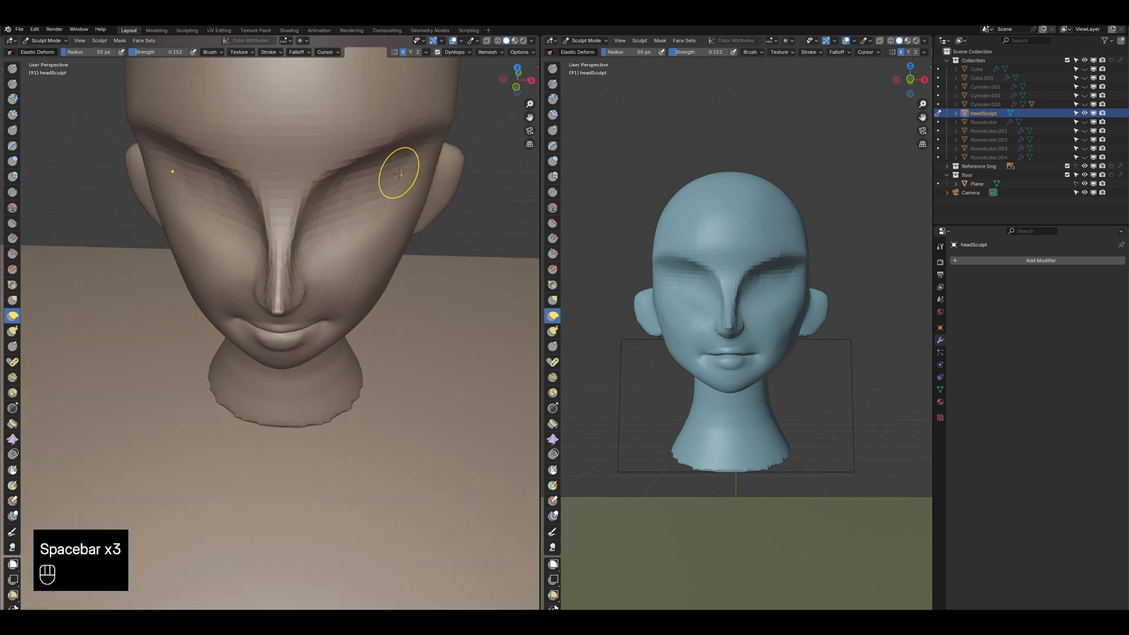
# Step: Enlarge the Elastic Deform brush to 106 px and adjust the cheek contours in front view
pyautogui.press('KP_1')
pyautogui.press('f')
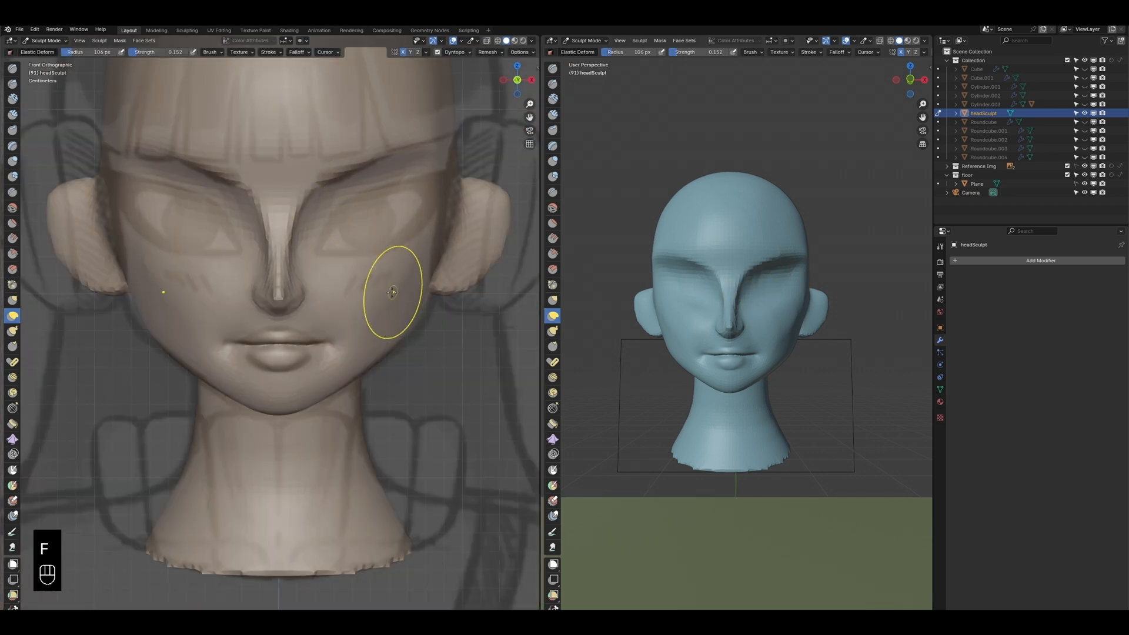
pyautogui.moveTo(393, 291); pyautogui.dragTo(447, 276, button='middle')
pyautogui.press('KP_1')
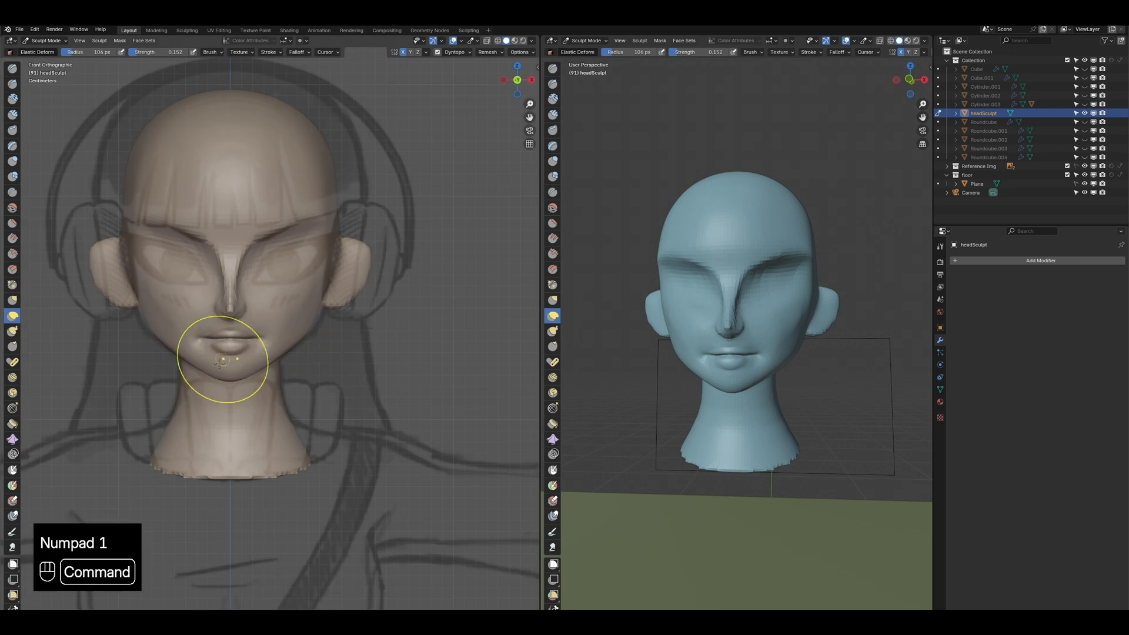
# Step: Build up the upper lip in front view with Clay Strips, raising the brush radius to 77 px
pyautogui.scroll(7, 223, 360)
pyautogui.press('c')
pyautogui.press('f')
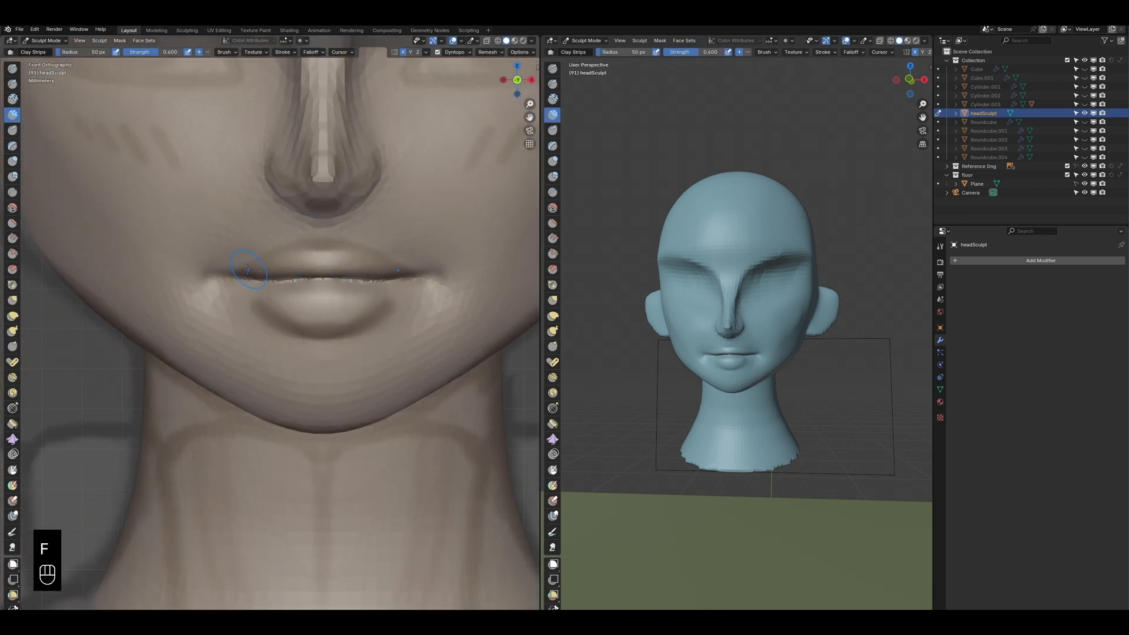
pyautogui.moveTo(275, 260); pyautogui.dragTo(327, 258)
pyautogui.press('f')
pyautogui.click(298, 259)
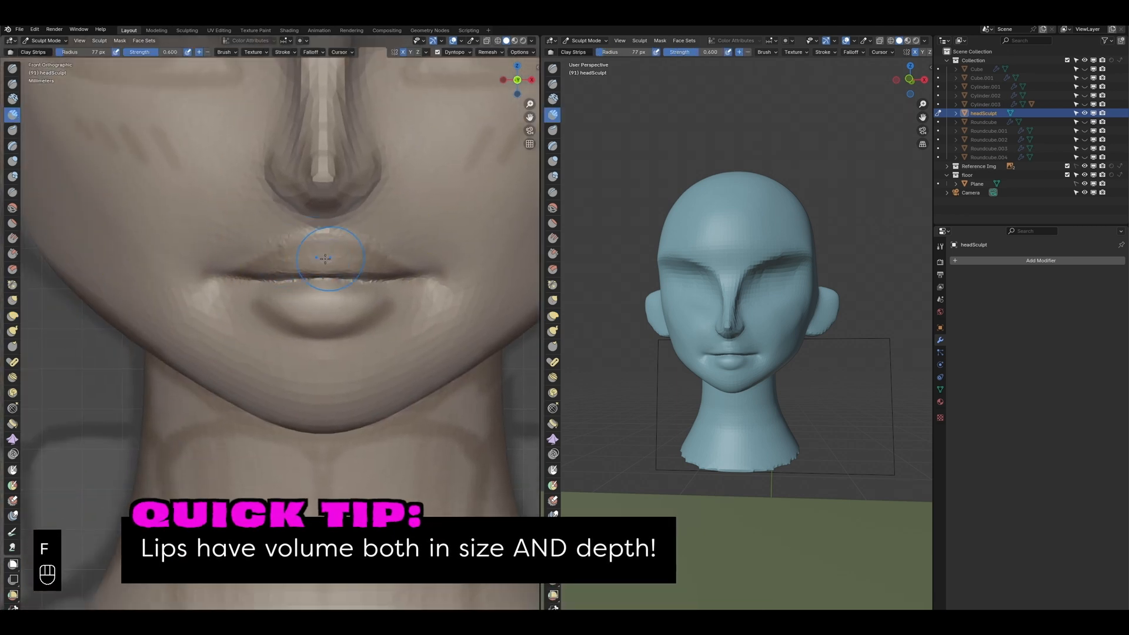
pyautogui.hotkey('ctrl', 'z')
# Step: Pull the lips forward to the side reference profile with Elastic Deform, using a 92 px radius
pyautogui.moveTo(783, 412); pyautogui.dragTo(616, 401, button='middle')
pyautogui.press('KP_1')
pyautogui.press('KP_3')
pyautogui.scroll(4, 723, 414)
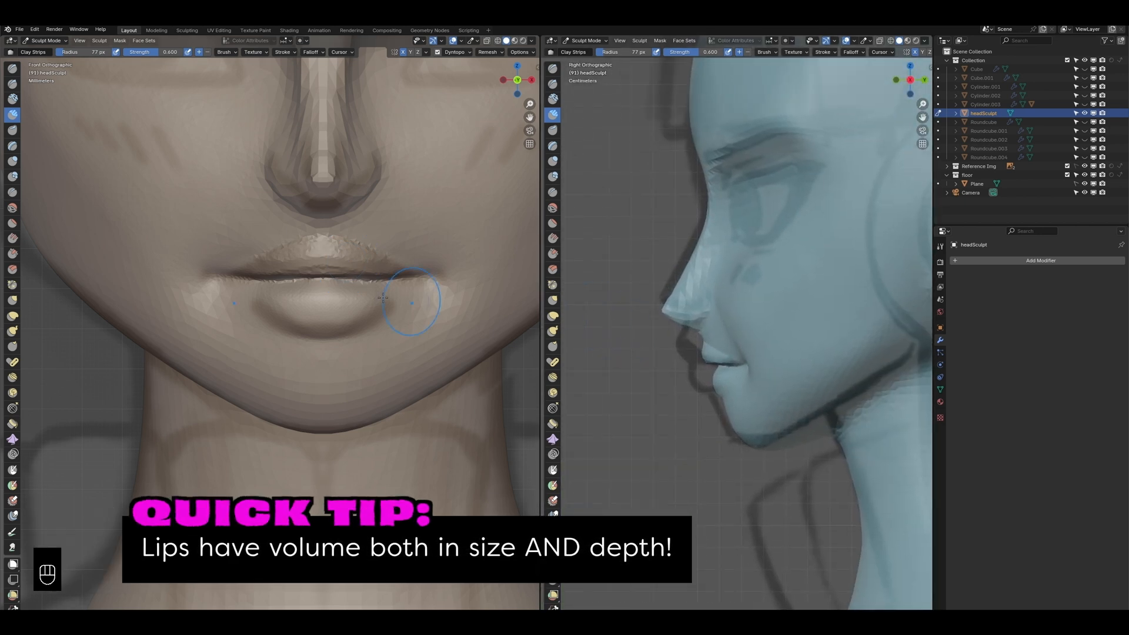
pyautogui.click(12, 316)
pyautogui.press('f')
pyautogui.click(835, 358)
pyautogui.moveTo(710, 377)
pyautogui.mouseDown()
pyautogui.moveTo(660, 360)
pyautogui.moveTo(695, 371)
pyautogui.mouseUp()
pyautogui.press('f')
pyautogui.click(702, 412)
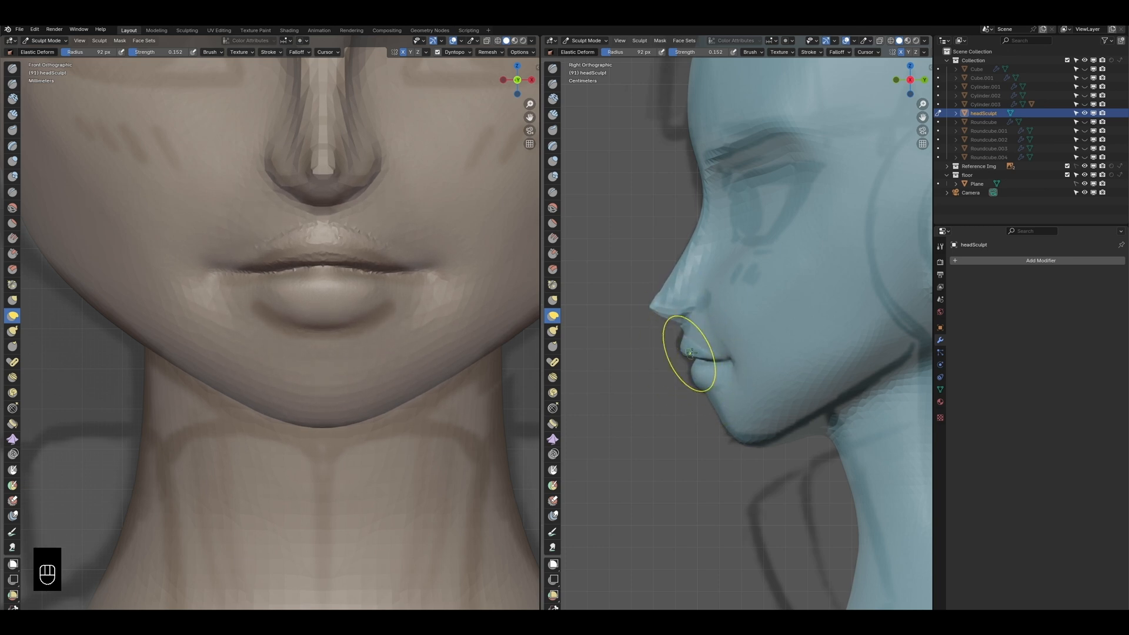
pyautogui.moveTo(692, 352); pyautogui.dragTo(553, 327, button='middle')
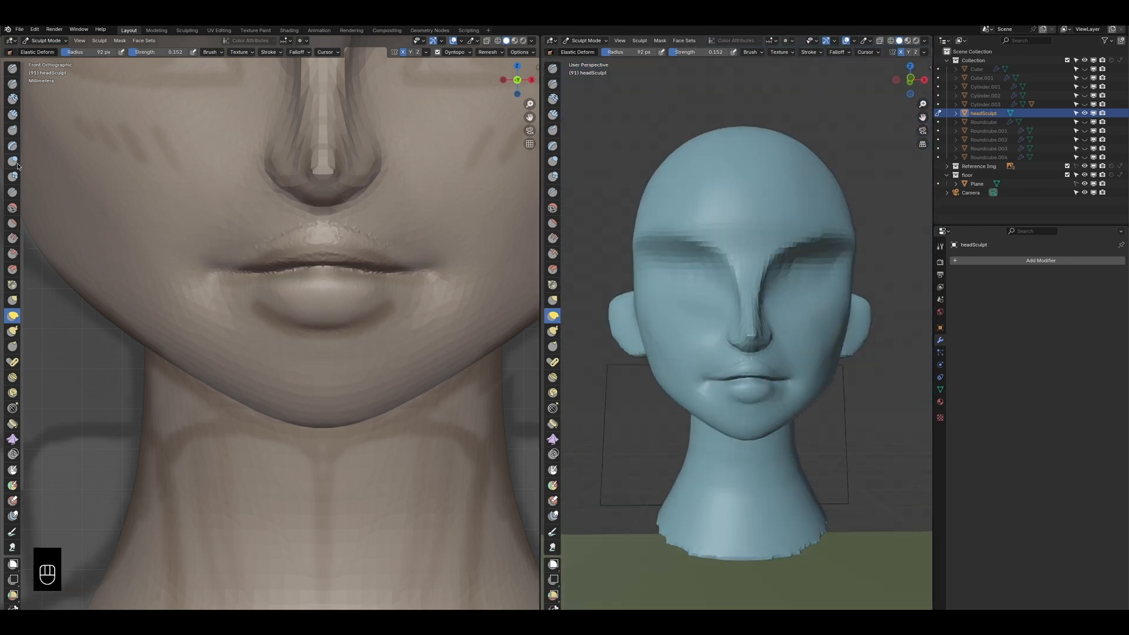
# Step: Add Clay Strips volume above the upper lip and smooth it toward the base of the nose
pyautogui.click(13, 116)
pyautogui.keyDown('super'); pyautogui.moveTo(294, 271); pyautogui.dragTo(303, 235, button='middle'); pyautogui.keyUp('super')
pyautogui.moveTo(331, 217)
pyautogui.mouseDown()
pyautogui.moveTo(311, 227)
pyautogui.moveTo(324, 199)
pyautogui.mouseUp()
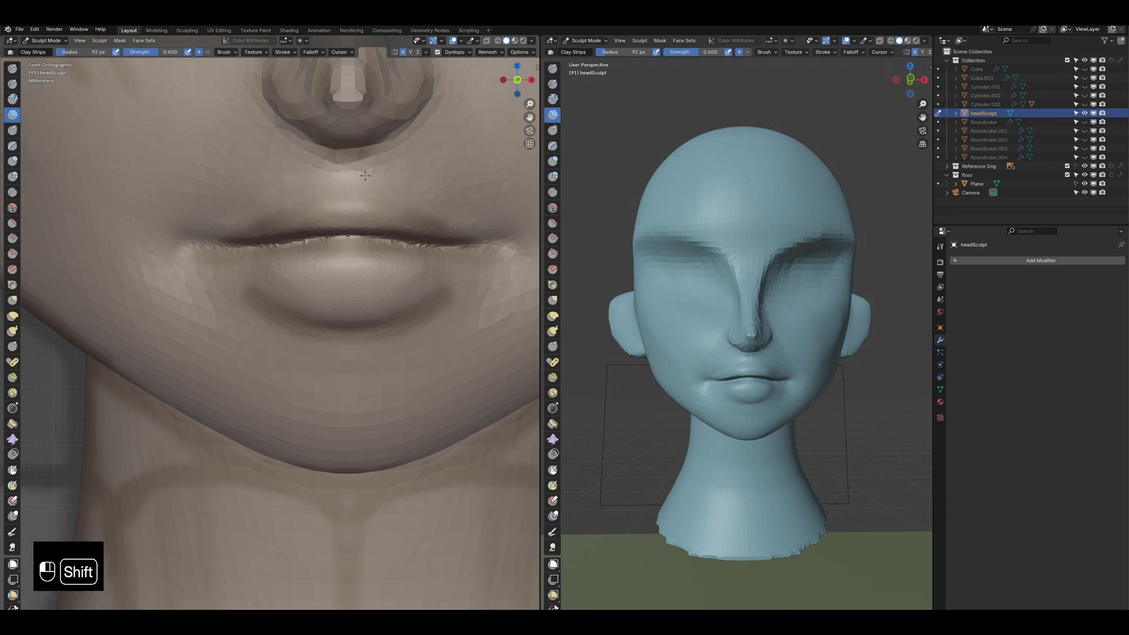
# Step: Try to build up the underside of the upper lip with Clay Strips
pyautogui.moveTo(759, 294); pyautogui.dragTo(715, 259, button='middle')
pyautogui.moveTo(297, 277); pyautogui.dragTo(294, 188, button='middle')
pyautogui.moveTo(273, 297); pyautogui.dragTo(297, 287)
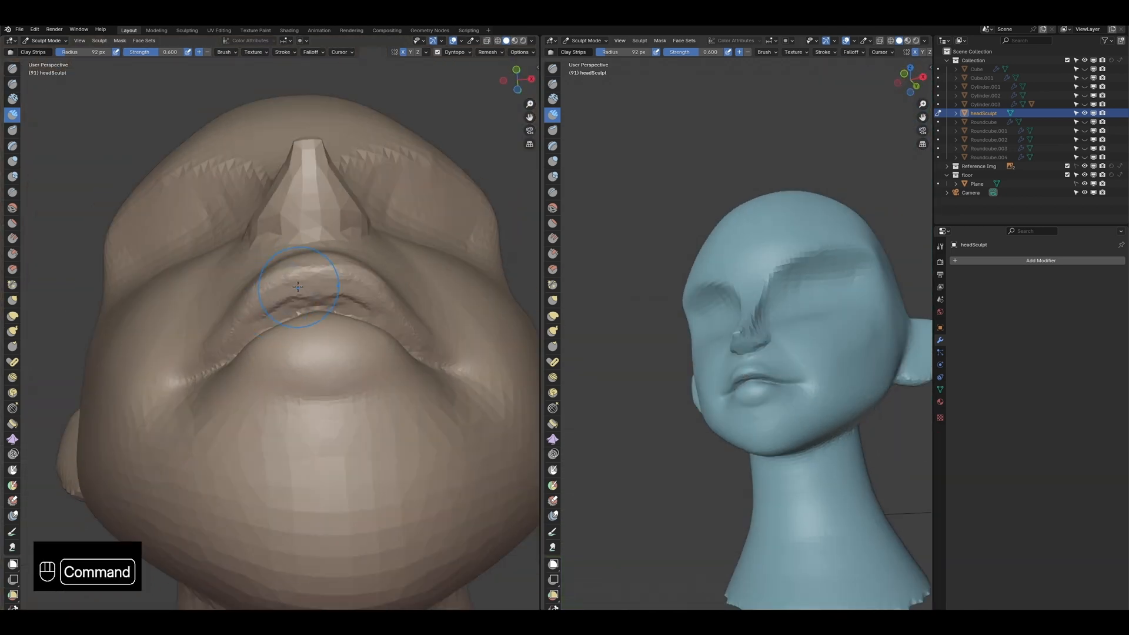
pyautogui.press('super+z')
pyautogui.press('super+z')
# Step: Smooth the lips and the seam between them from both sides of the face
pyautogui.moveTo(299, 287); pyautogui.dragTo(254, 333, button='middle')
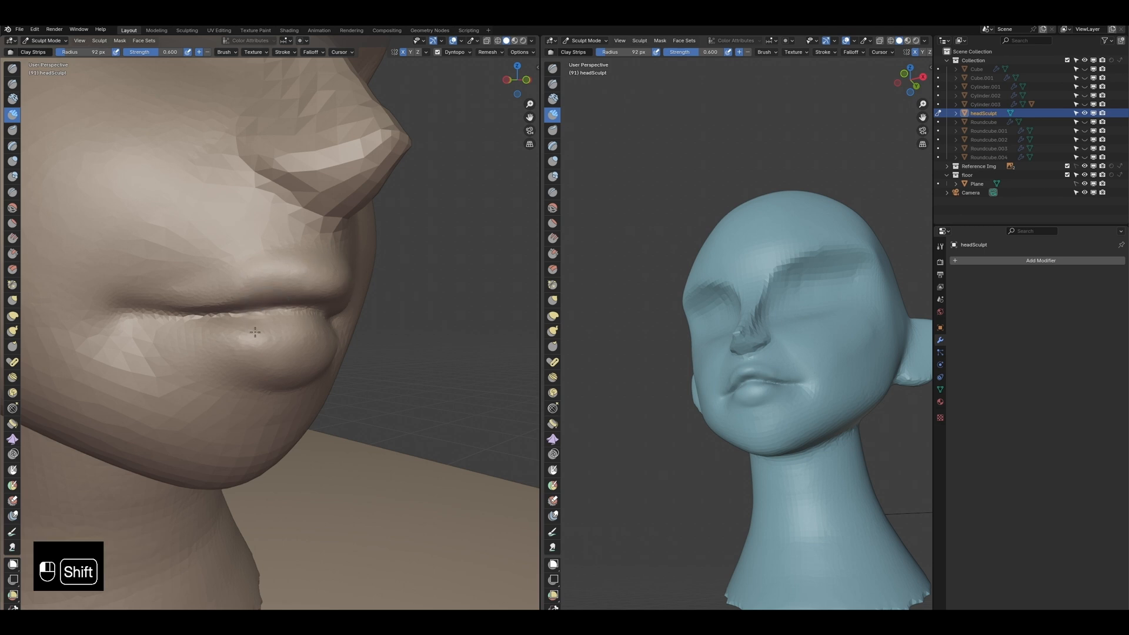
pyautogui.keyDown('shift'); pyautogui.moveTo(255, 333); pyautogui.dragTo(277, 325); pyautogui.keyUp('shift')
pyautogui.moveTo(329, 329); pyautogui.dragTo(235, 329, button='middle')
pyautogui.keyDown('shift'); pyautogui.moveTo(365, 338); pyautogui.dragTo(351, 331); pyautogui.keyUp('shift')
pyautogui.moveTo(294, 323); pyautogui.dragTo(383, 300, button='middle')
# Step: Inflate the upper lip with the Blob brush
pyautogui.click(12, 177)
pyautogui.moveTo(262, 290); pyautogui.dragTo(285, 282, button='middle')
pyautogui.moveTo(270, 299); pyautogui.dragTo(315, 290)
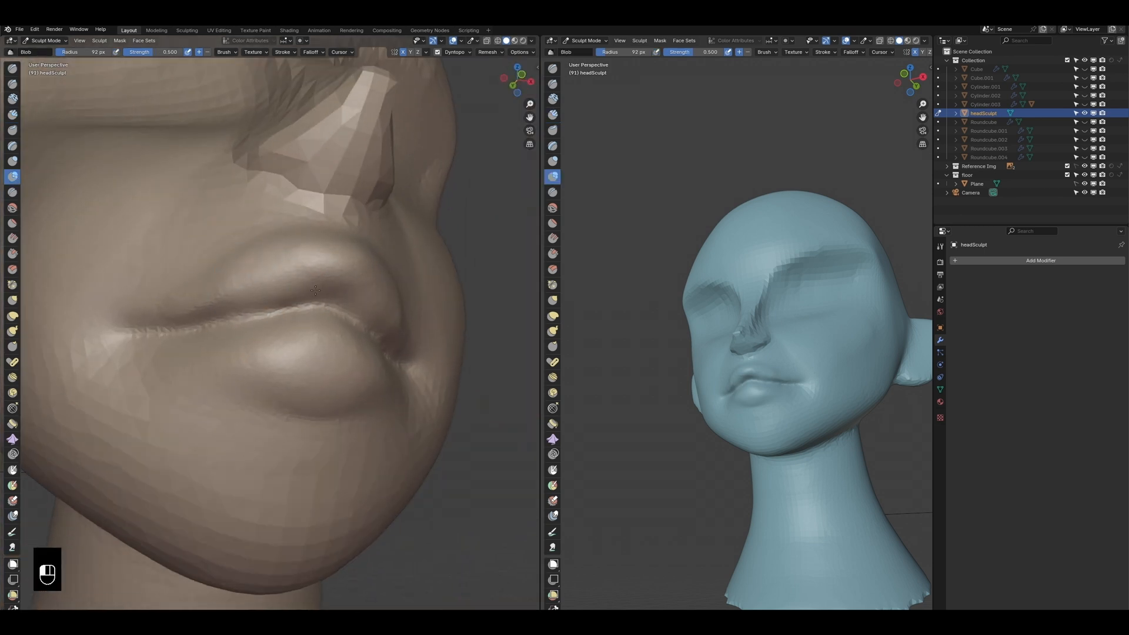
pyautogui.moveTo(317, 289); pyautogui.dragTo(323, 320, button='middle')
# Step: Enlarge the Blob brush to 239 px and smooth the centre of the lips in front view
pyautogui.press('KP_1')
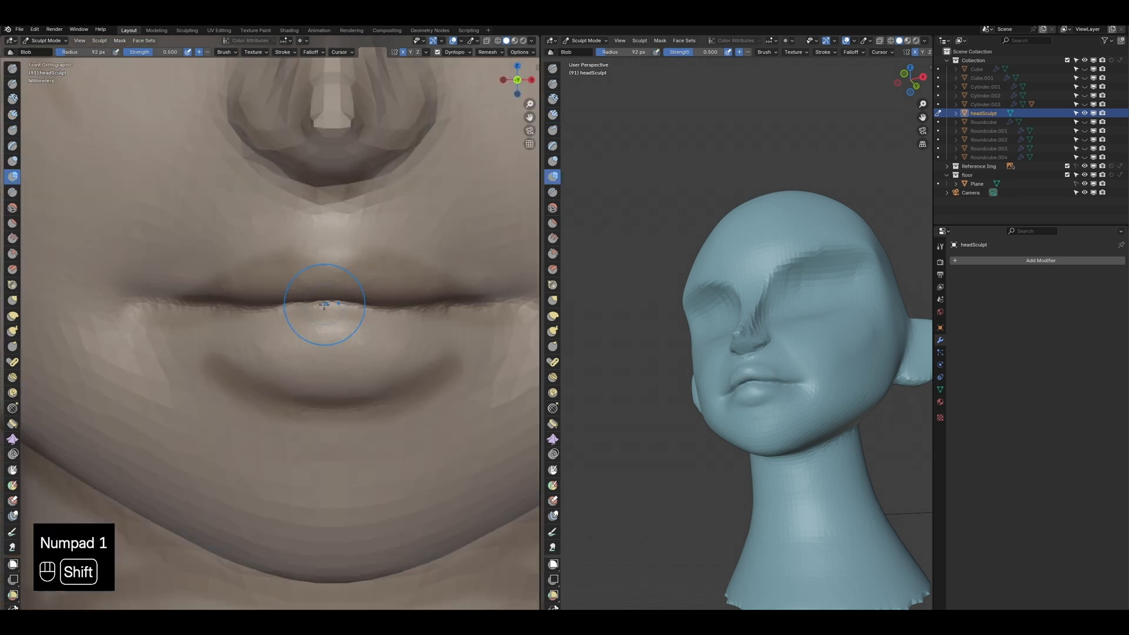
pyautogui.press('f')
pyautogui.click(327, 280)
pyautogui.keyDown('shift'); pyautogui.moveTo(323, 297); pyautogui.dragTo(296, 309); pyautogui.keyUp('shift')
pyautogui.moveTo(694, 352)
pyautogui.mouseDown(button='middle')
pyautogui.moveTo(859, 383)
pyautogui.moveTo(676, 370)
pyautogui.mouseUp(button='middle')
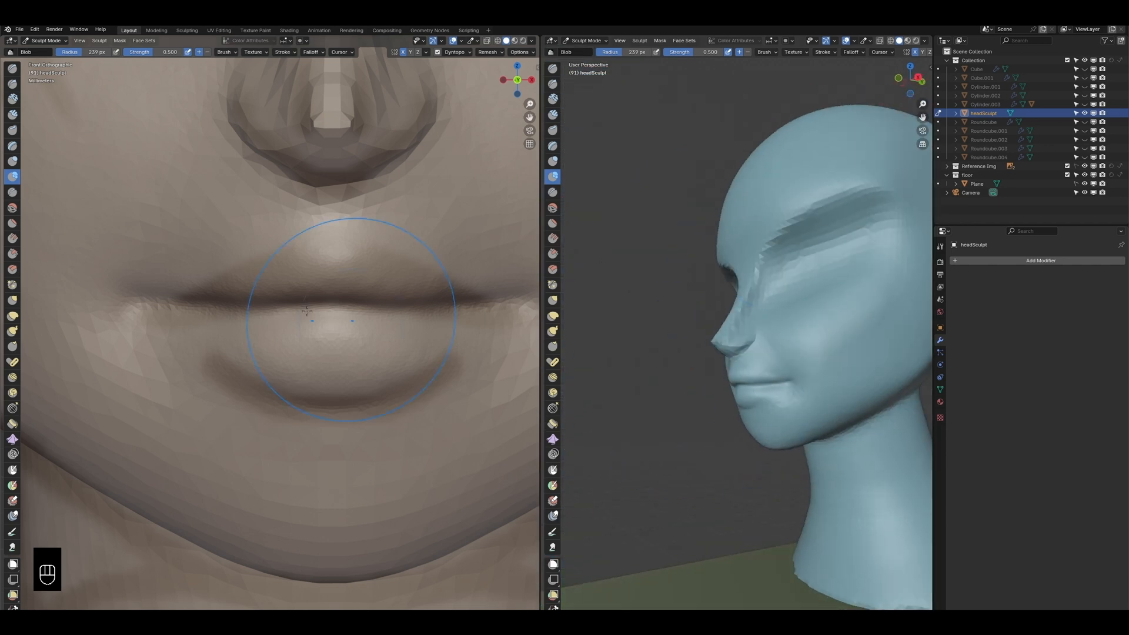
# Step: Sharpen the curved line between the lips out to the mouth corners with the Crease brush at a 100 px radius
pyautogui.click(13, 192)
pyautogui.press('f')
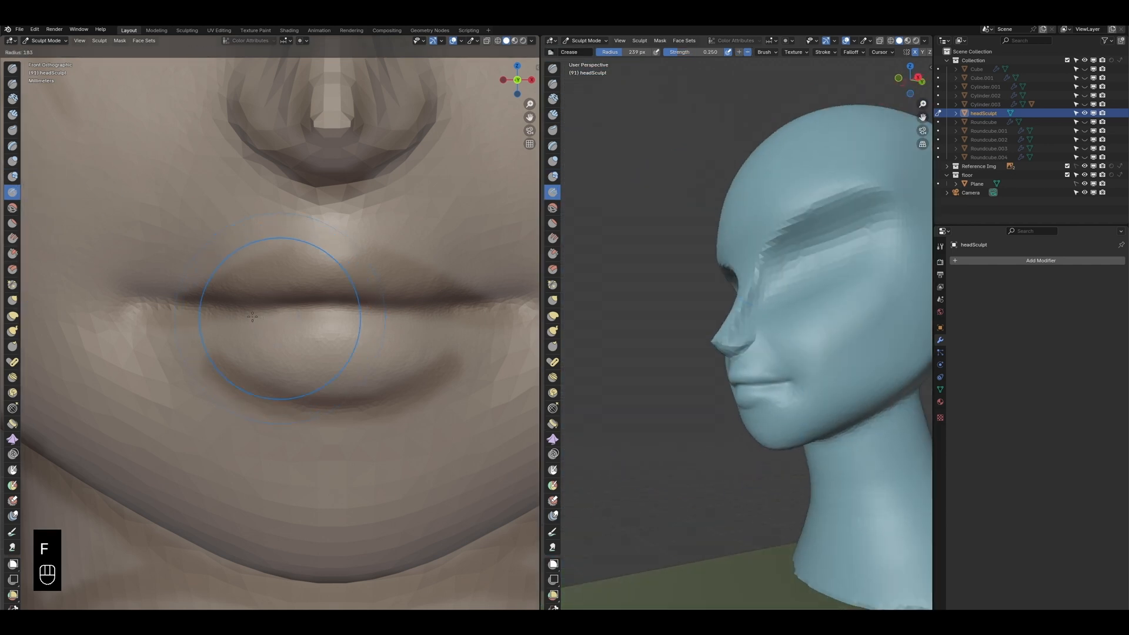
pyautogui.click(205, 308)
pyautogui.press('f')
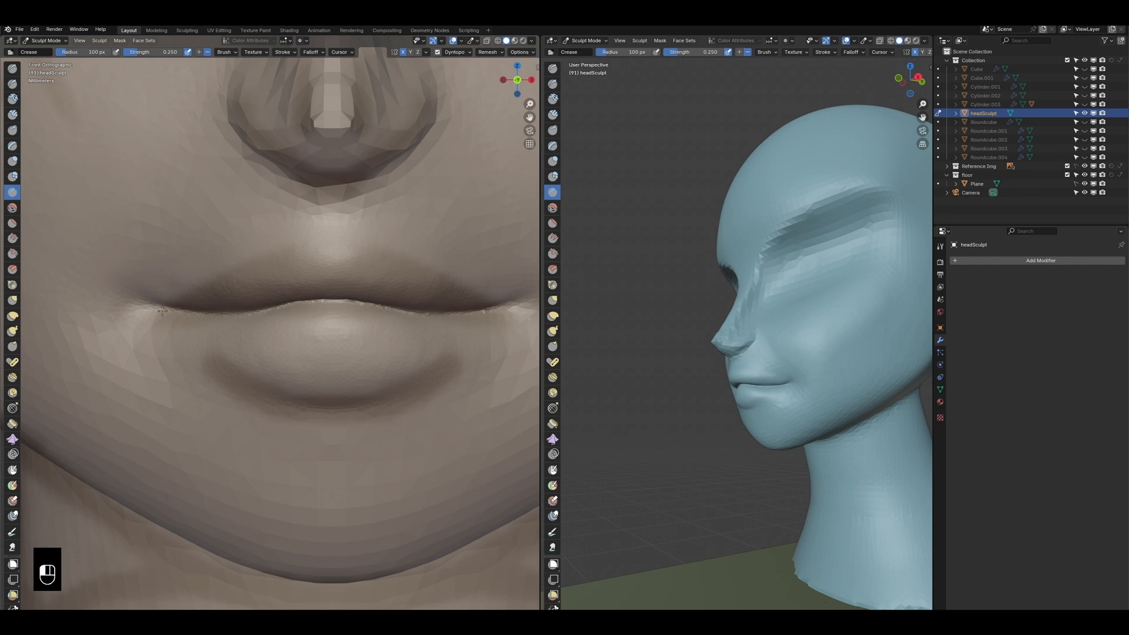
pyautogui.moveTo(624, 352); pyautogui.dragTo(665, 356, button='middle')
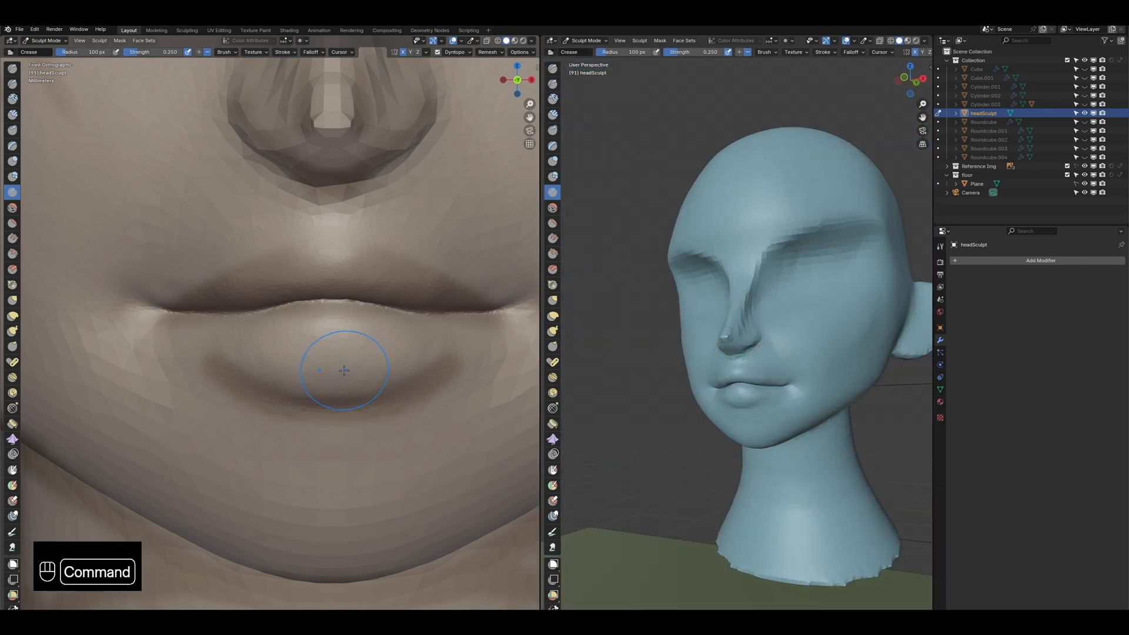
pyautogui.moveTo(343, 370)
pyautogui.keyDown('super'); pyautogui.mouseDown(button='middle')
pyautogui.moveTo(340, 395)
pyautogui.moveTo(362, 376)
pyautogui.mouseUp(button='middle'); pyautogui.keyUp('super')
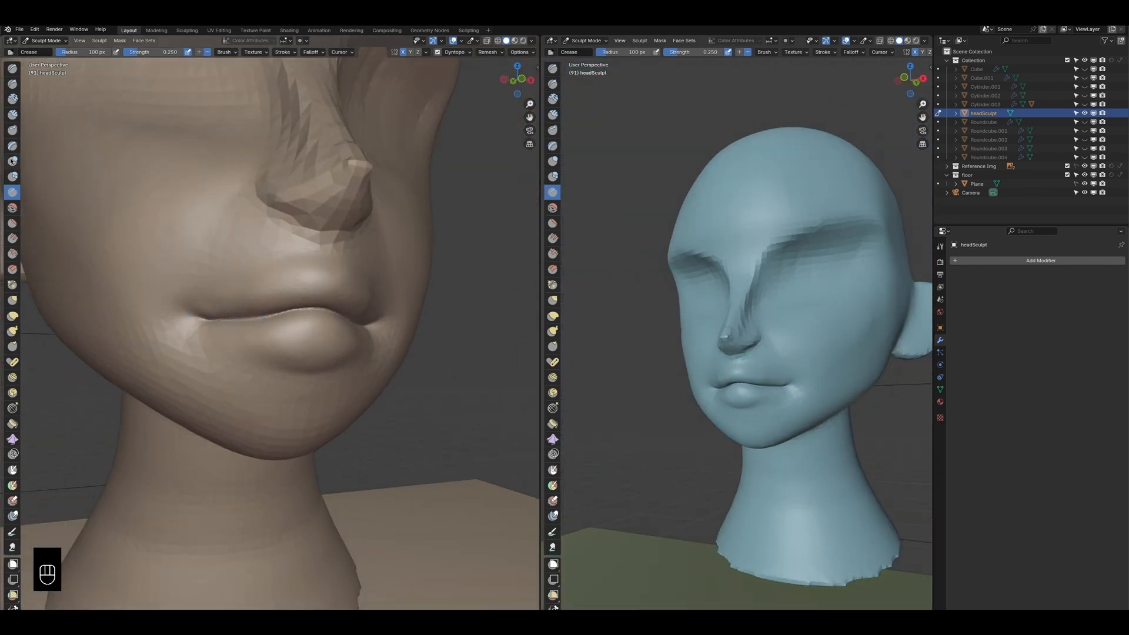
# Step: Tighten the upper lip's edge with Pinch/Magnify and save the file
pyautogui.click(12, 285)
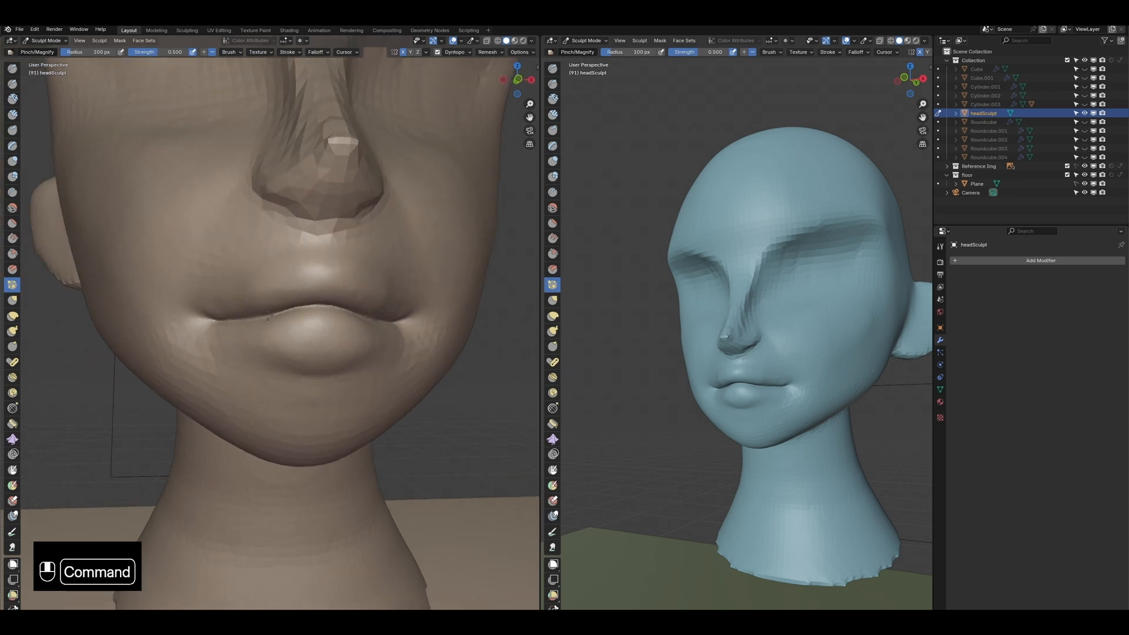
pyautogui.press('KP_1')
pyautogui.hotkey('ctrl', 's')
pyautogui.scroll(3, 225, 281)
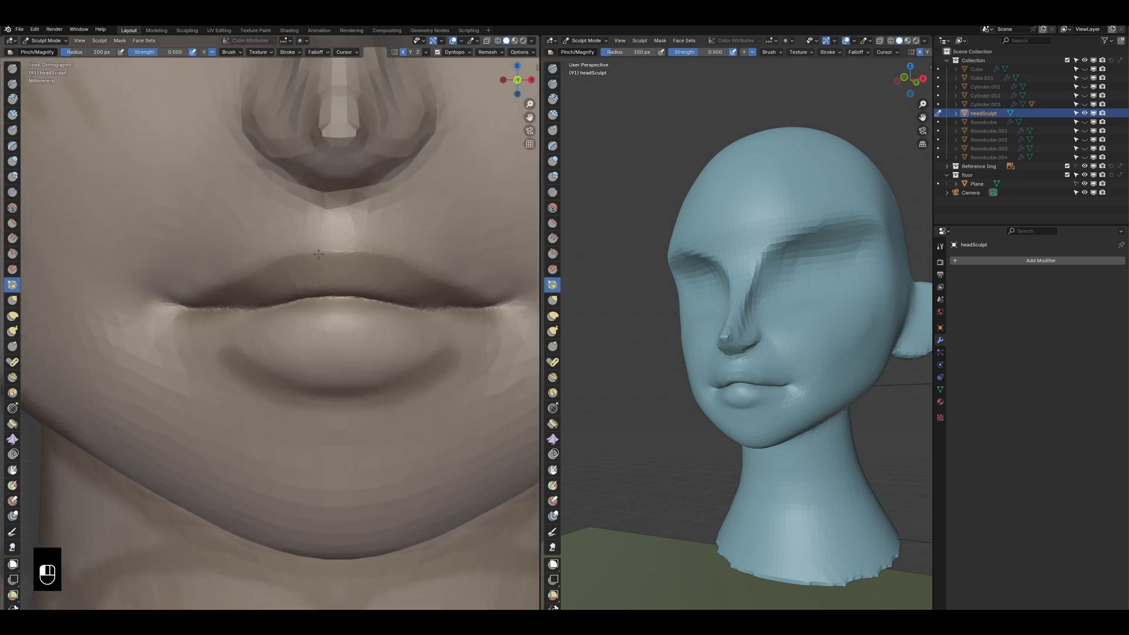
pyautogui.moveTo(612, 320)
pyautogui.mouseDown(button='middle')
pyautogui.moveTo(765, 338)
pyautogui.moveTo(571, 330)
pyautogui.mouseUp(button='middle')
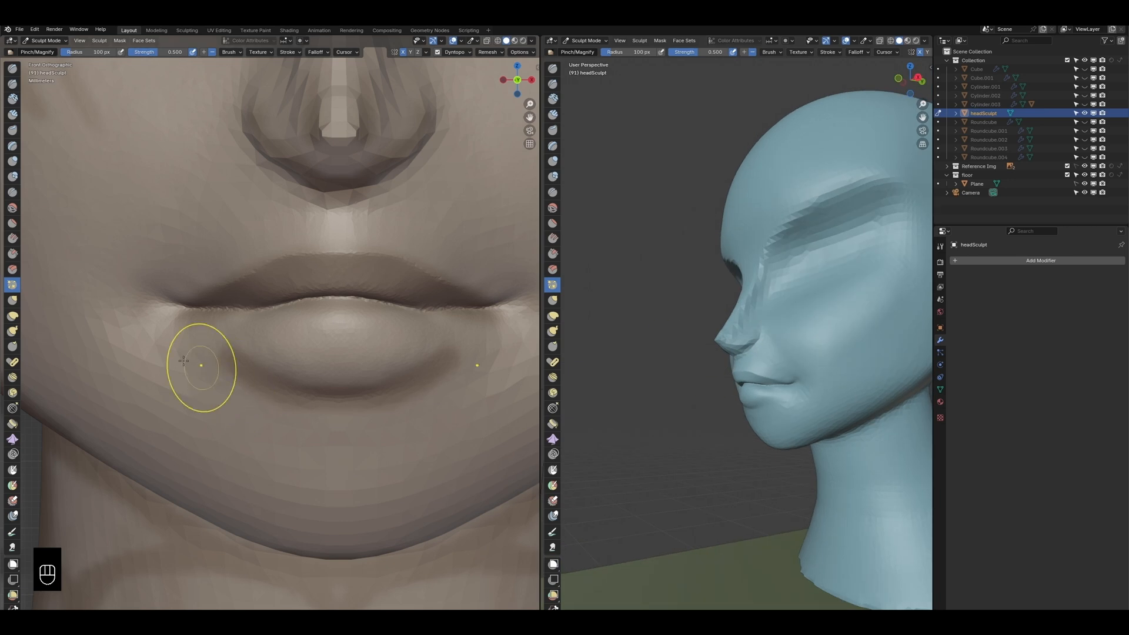
# Step: Crease the lower edge of the bottom lip to separate it from the chin
pyautogui.click(12, 192)
pyautogui.moveTo(239, 375); pyautogui.dragTo(440, 371)
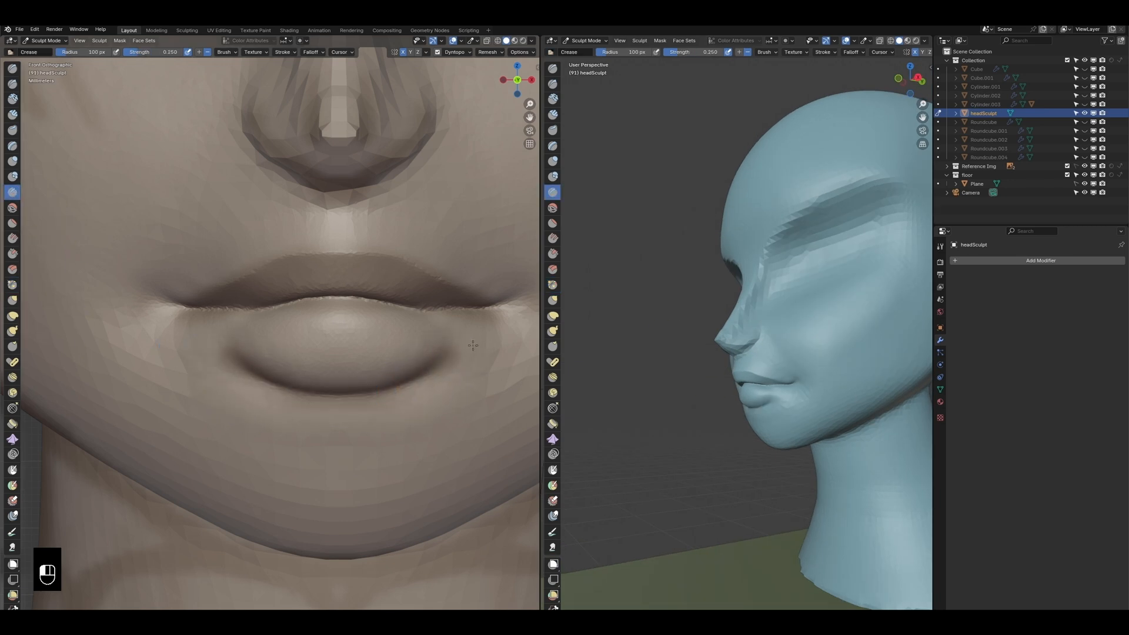
pyautogui.moveTo(635, 335)
pyautogui.mouseDown(button='middle')
pyautogui.moveTo(759, 341)
pyautogui.moveTo(589, 335)
pyautogui.moveTo(647, 344)
pyautogui.mouseUp(button='middle')
pyautogui.keyDown('shift'); pyautogui.moveTo(351, 400); pyautogui.dragTo(325, 299, button='middle'); pyautogui.keyUp('shift')
# Step: Save the file, check the lip profile against the side reference, and refine the mouth area with Clay Strips at a 69 px radius
pyautogui.press('KP_1')
pyautogui.press('KP_3')
pyautogui.moveTo(641, 359); pyautogui.dragTo(671, 364, button='middle')
pyautogui.keyDown('ctrl'); pyautogui.moveTo(670, 406); pyautogui.dragTo(659, 332, button='middle'); pyautogui.keyUp('ctrl')
pyautogui.moveTo(659, 332)
pyautogui.mouseDown(button='middle')
pyautogui.moveTo(762, 333)
pyautogui.moveTo(706, 323)
pyautogui.moveTo(735, 345)
pyautogui.moveTo(750, 325)
pyautogui.mouseUp(button='middle')
pyautogui.hotkey('ctrl', 's')
pyautogui.press('c')
pyautogui.press('f')
pyautogui.click(704, 325)
pyautogui.moveTo(644, 306)
pyautogui.mouseDown()
pyautogui.moveTo(694, 325)
pyautogui.moveTo(677, 332)
pyautogui.moveTo(745, 318)
pyautogui.mouseUp()
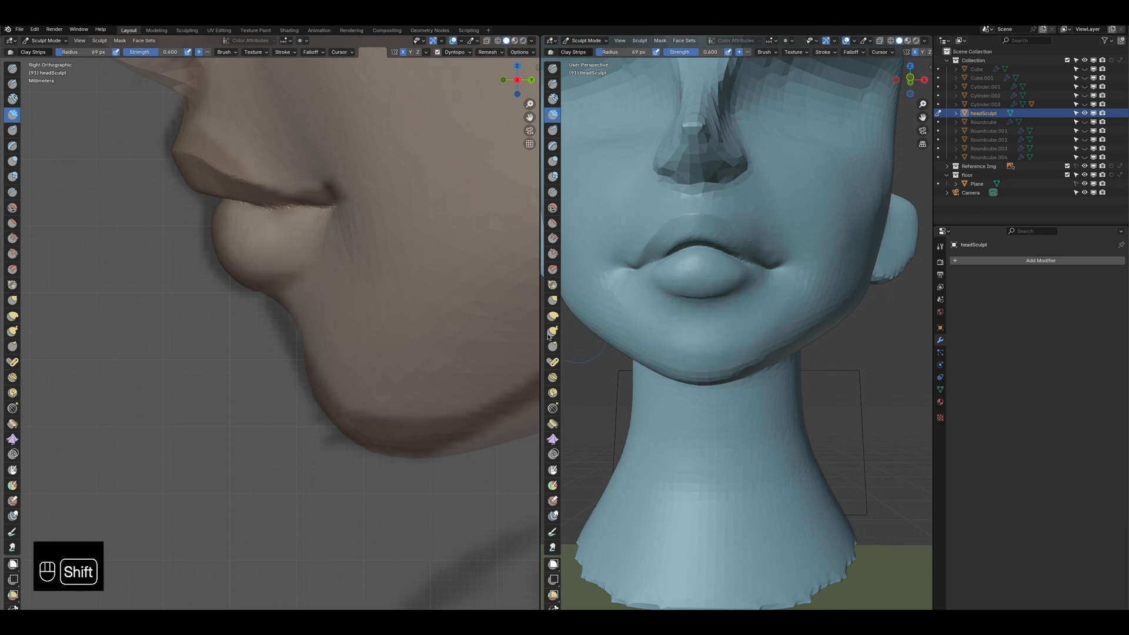
pyautogui.moveTo(635, 301); pyautogui.dragTo(726, 351, button='middle')
# Step: Refine the ridge and sides of the nose with Pinch/Magnify in front view
pyautogui.moveTo(235, 382); pyautogui.dragTo(149, 302, button='middle')
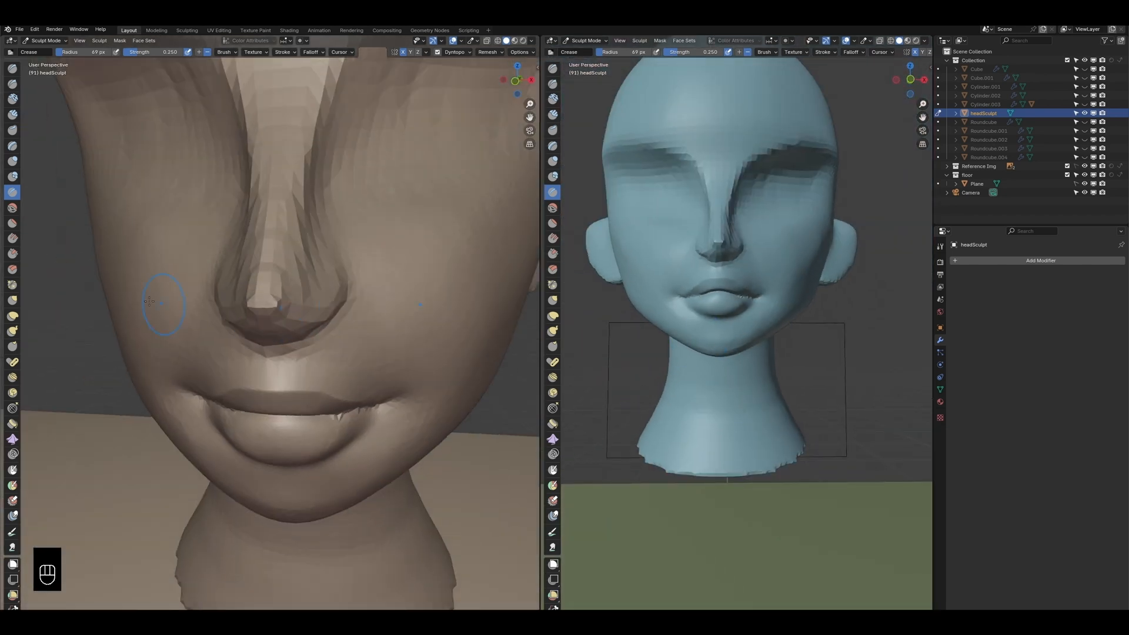
pyautogui.click(12, 285)
pyautogui.press('KP_1')
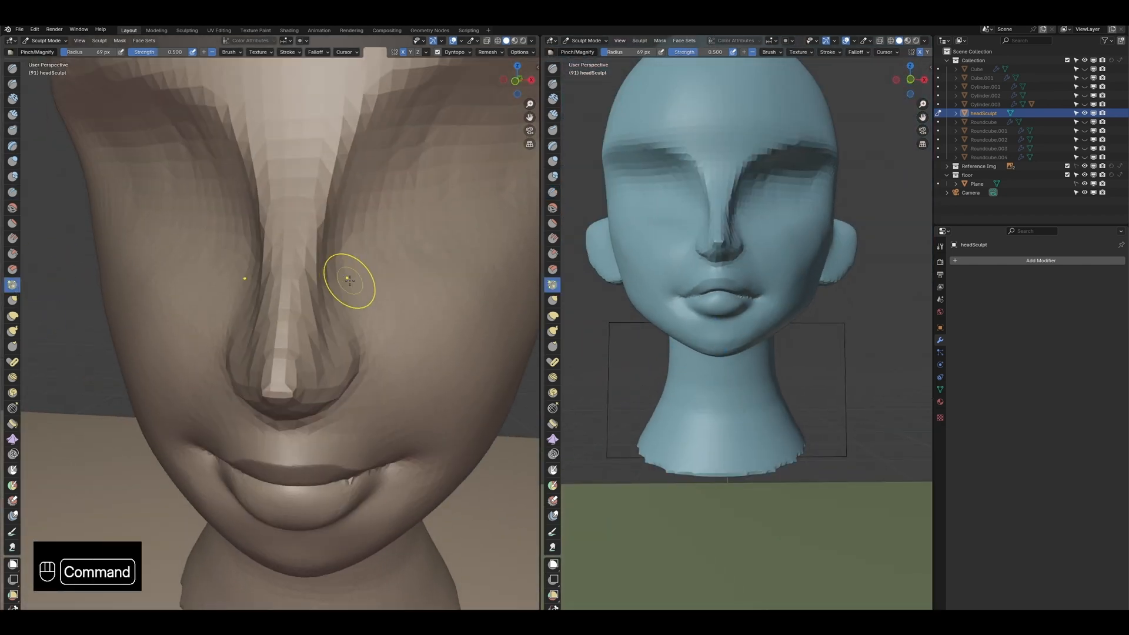
pyautogui.moveTo(298, 330); pyautogui.dragTo(302, 269)
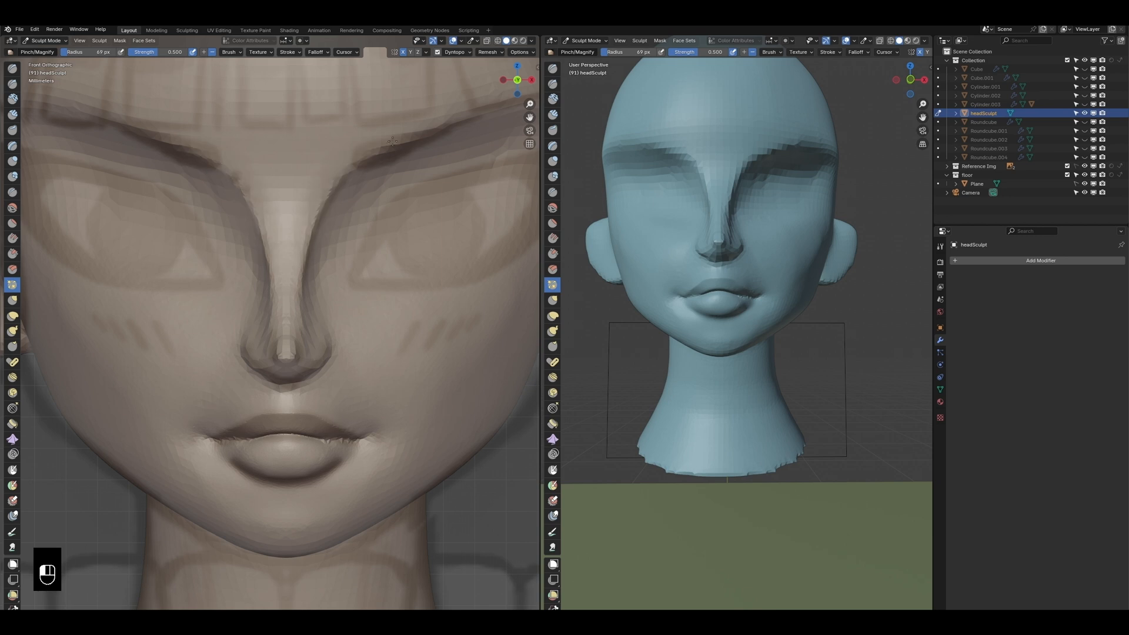
pyautogui.scroll(-3, 370, 200)
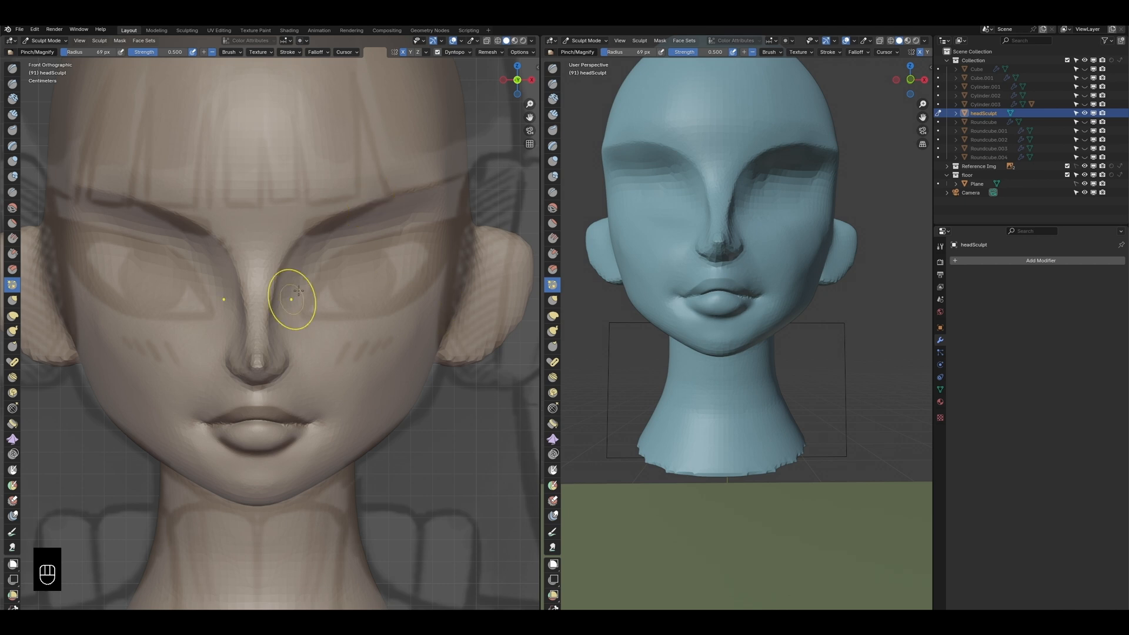
# Step: Carve the cheek hollow beside the mouth with inverted Clay Strips strokes
pyautogui.moveTo(847, 185)
pyautogui.mouseDown(button='middle')
pyautogui.moveTo(761, 176)
pyautogui.moveTo(871, 235)
pyautogui.moveTo(664, 312)
pyautogui.moveTo(769, 318)
pyautogui.moveTo(666, 328)
pyautogui.moveTo(764, 330)
pyautogui.moveTo(694, 329)
pyautogui.mouseUp(button='middle')
pyautogui.scroll(-4, 761, 176)
pyautogui.moveTo(694, 329)
pyautogui.keyDown('shift'); pyautogui.mouseDown(button='middle')
pyautogui.moveTo(769, 330)
pyautogui.moveTo(774, 313)
pyautogui.mouseUp(button='middle'); pyautogui.keyUp('shift')
pyautogui.moveTo(774, 313); pyautogui.dragTo(766, 315, button='middle')
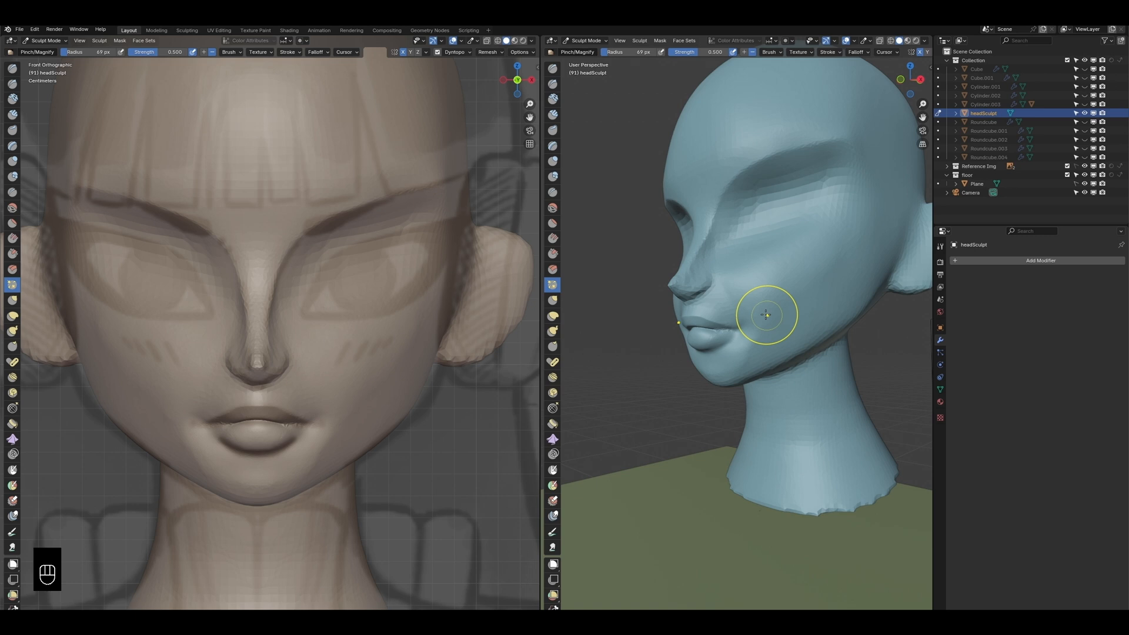
pyautogui.click(13, 115)
pyautogui.moveTo(812, 273)
pyautogui.keyDown('super'); pyautogui.mouseDown(button='middle')
pyautogui.moveTo(811, 284)
pyautogui.moveTo(747, 288)
pyautogui.mouseUp(button='middle'); pyautogui.keyUp('super')
pyautogui.moveTo(713, 325)
pyautogui.keyDown('ctrl'); pyautogui.mouseDown()
pyautogui.moveTo(782, 299)
pyautogui.moveTo(768, 317)
pyautogui.mouseUp(); pyautogui.keyUp('ctrl')
# Step: Undo the last stroke and smooth the carved cheek area
pyautogui.moveTo(747, 329)
pyautogui.mouseDown(button='middle')
pyautogui.moveTo(807, 333)
pyautogui.moveTo(765, 368)
pyautogui.moveTo(712, 366)
pyautogui.mouseUp(button='middle')
pyautogui.keyDown('super'); pyautogui.moveTo(709, 377); pyautogui.dragTo(701, 338, button='middle'); pyautogui.keyUp('super')
pyautogui.hotkey('ctrl', 'z')
pyautogui.keyDown('shift'); pyautogui.moveTo(713, 330); pyautogui.dragTo(741, 315); pyautogui.keyUp('shift')
pyautogui.moveTo(729, 321)
pyautogui.mouseDown(button='middle')
pyautogui.moveTo(791, 341)
pyautogui.moveTo(682, 312)
pyautogui.mouseUp(button='middle')
pyautogui.keyDown('ctrl'); pyautogui.moveTo(682, 312); pyautogui.dragTo(676, 294, button='middle'); pyautogui.keyUp('ctrl')
# Step: Adjust the form of the nose and nearby cheek with Elastic Deform from several angles
pyautogui.click(13, 317)
pyautogui.moveTo(732, 318); pyautogui.dragTo(685, 322, button='middle')
pyautogui.keyDown('ctrl'); pyautogui.moveTo(686, 322); pyautogui.dragTo(678, 308, button='middle'); pyautogui.keyUp('ctrl')
pyautogui.moveTo(679, 308); pyautogui.dragTo(693, 303)
pyautogui.moveTo(693, 288); pyautogui.dragTo(706, 327, button='middle')
pyautogui.moveTo(706, 325); pyautogui.dragTo(736, 322)
pyautogui.moveTo(717, 318); pyautogui.dragTo(756, 288, button='middle')
pyautogui.moveTo(755, 288); pyautogui.dragTo(803, 294, button='middle')
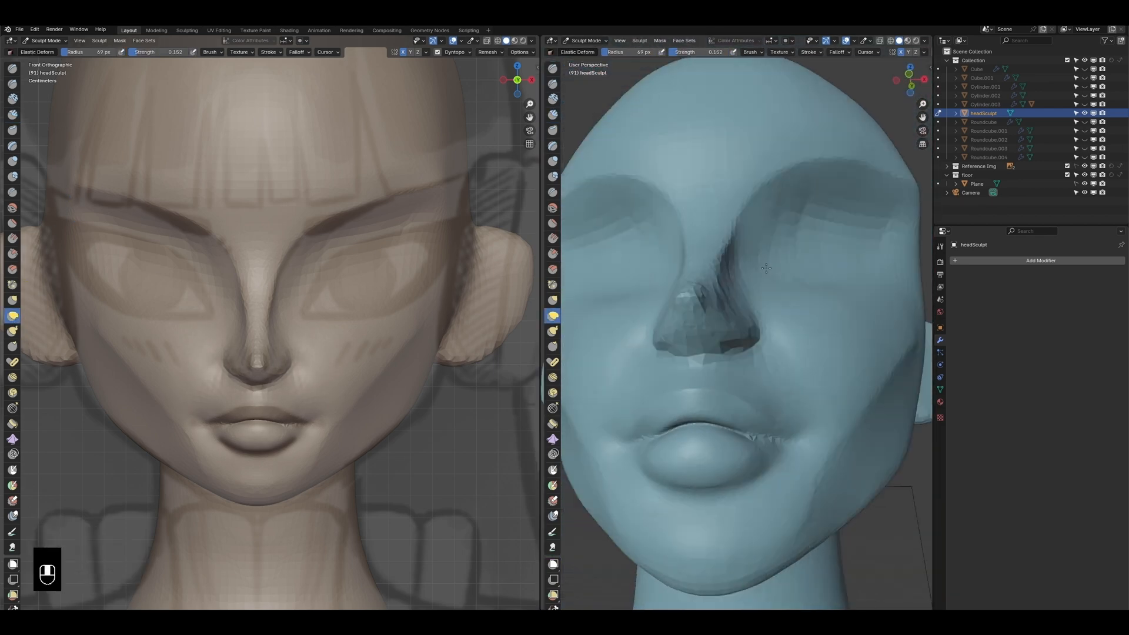
# Step: Adjust the sides of the nose and shape its profile against the side reference with Elastic Deform
pyautogui.keyDown('shift'); pyautogui.moveTo(764, 329); pyautogui.dragTo(749, 294, button='middle'); pyautogui.keyUp('shift')
pyautogui.keyDown('shift'); pyautogui.moveTo(749, 295); pyautogui.dragTo(777, 305, button='middle'); pyautogui.keyUp('shift')
pyautogui.moveTo(784, 292); pyautogui.dragTo(774, 277)
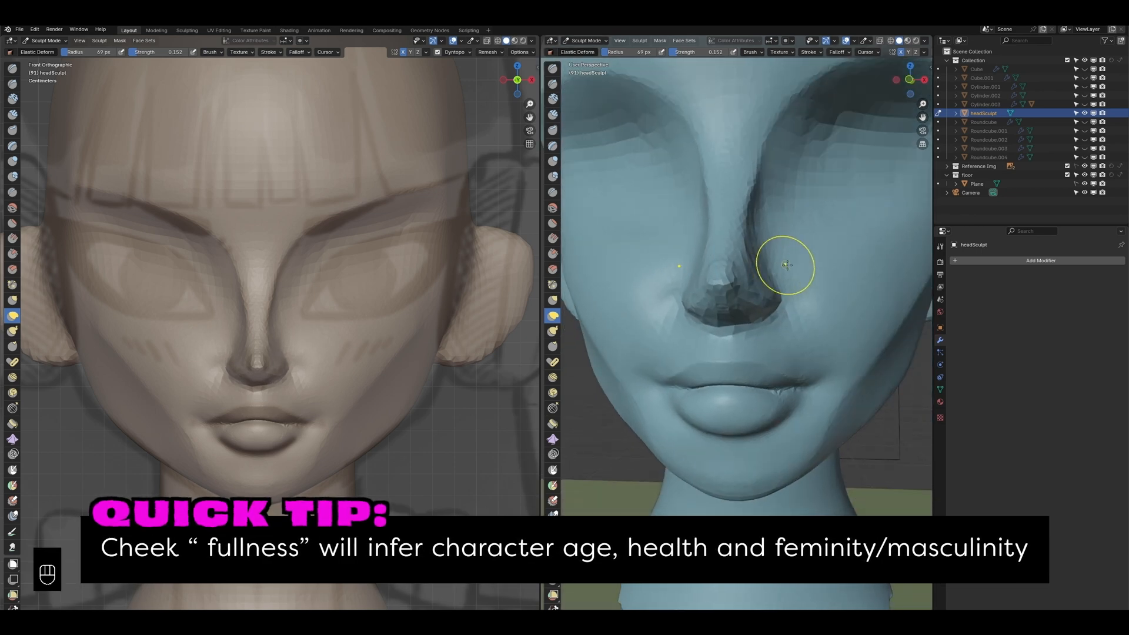
pyautogui.keyDown('ctrl'); pyautogui.moveTo(786, 262); pyautogui.dragTo(756, 312, button='middle'); pyautogui.keyUp('ctrl')
pyautogui.moveTo(756, 312)
pyautogui.keyDown('shift'); pyautogui.mouseDown(button='middle')
pyautogui.moveTo(731, 316)
pyautogui.moveTo(747, 320)
pyautogui.mouseUp(button='middle'); pyautogui.keyUp('shift')
pyautogui.moveTo(376, 352); pyautogui.dragTo(324, 371, button='middle')
pyautogui.moveTo(324, 353)
pyautogui.keyDown('ctrl'); pyautogui.mouseDown(button='middle')
pyautogui.moveTo(325, 381)
pyautogui.moveTo(347, 356)
pyautogui.moveTo(336, 329)
pyautogui.mouseUp(button='middle'); pyautogui.keyUp('ctrl')
pyautogui.press('KP_1')
pyautogui.press('KP_3')
pyautogui.moveTo(254, 385)
pyautogui.mouseDown()
pyautogui.moveTo(264, 386)
pyautogui.moveTo(330, 256)
pyautogui.mouseUp()
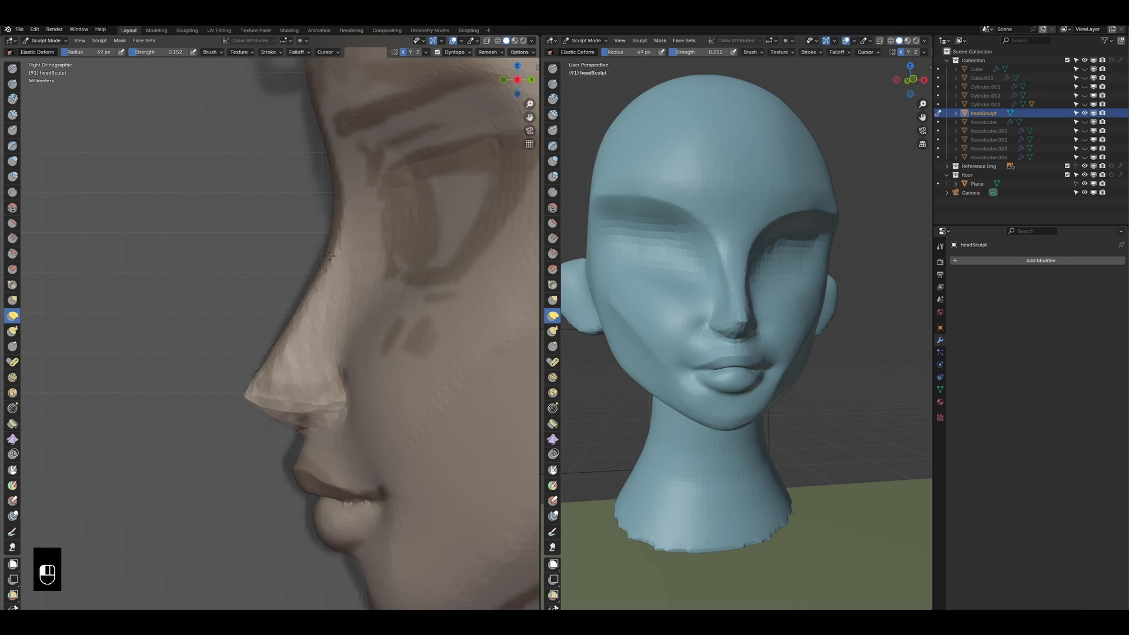
# Step: Smooth the sides and tip of the nose
pyautogui.moveTo(751, 309); pyautogui.dragTo(715, 289, button='middle')
pyautogui.keyDown('shift'); pyautogui.moveTo(727, 291); pyautogui.dragTo(732, 276); pyautogui.keyUp('shift')
pyautogui.moveTo(777, 289); pyautogui.dragTo(747, 294, button='middle')
pyautogui.keyDown('shift'); pyautogui.moveTo(751, 299); pyautogui.dragTo(758, 297); pyautogui.keyUp('shift')
pyautogui.moveTo(752, 299); pyautogui.dragTo(785, 276, button='middle')
pyautogui.keyDown('ctrl'); pyautogui.moveTo(742, 318); pyautogui.dragTo(727, 339, button='middle'); pyautogui.keyUp('ctrl')
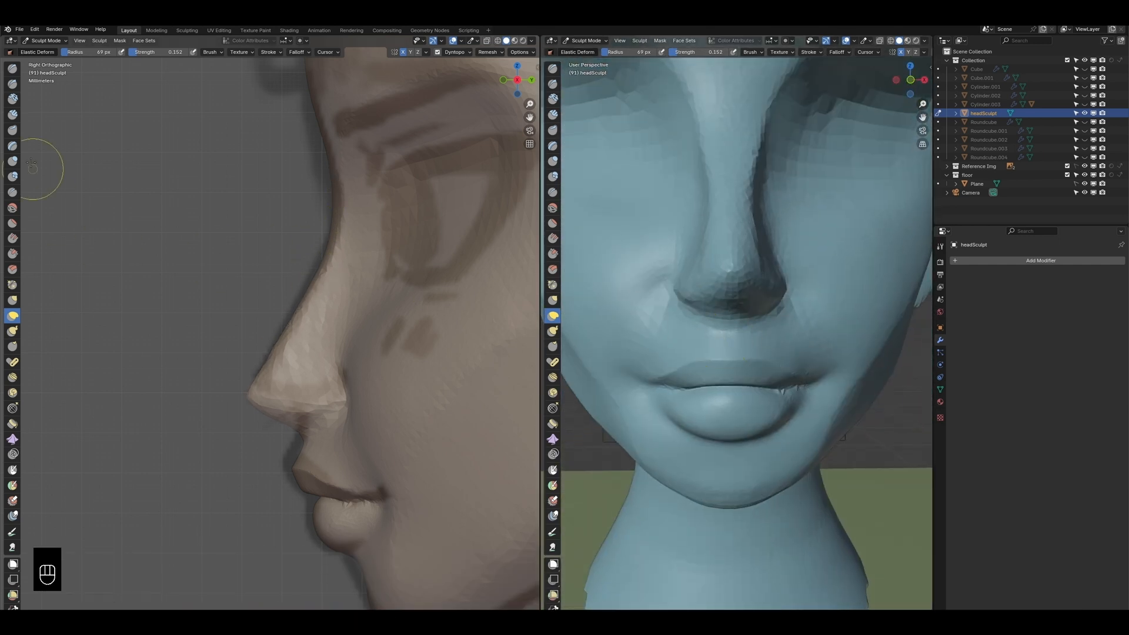
# Step: Sculpt the philtrum between the nose and upper lip with Draw Sharp at a 97 px radius
pyautogui.click(13, 84)
pyautogui.keyDown('ctrl'); pyautogui.moveTo(724, 388); pyautogui.dragTo(722, 364, button='middle'); pyautogui.keyUp('ctrl')
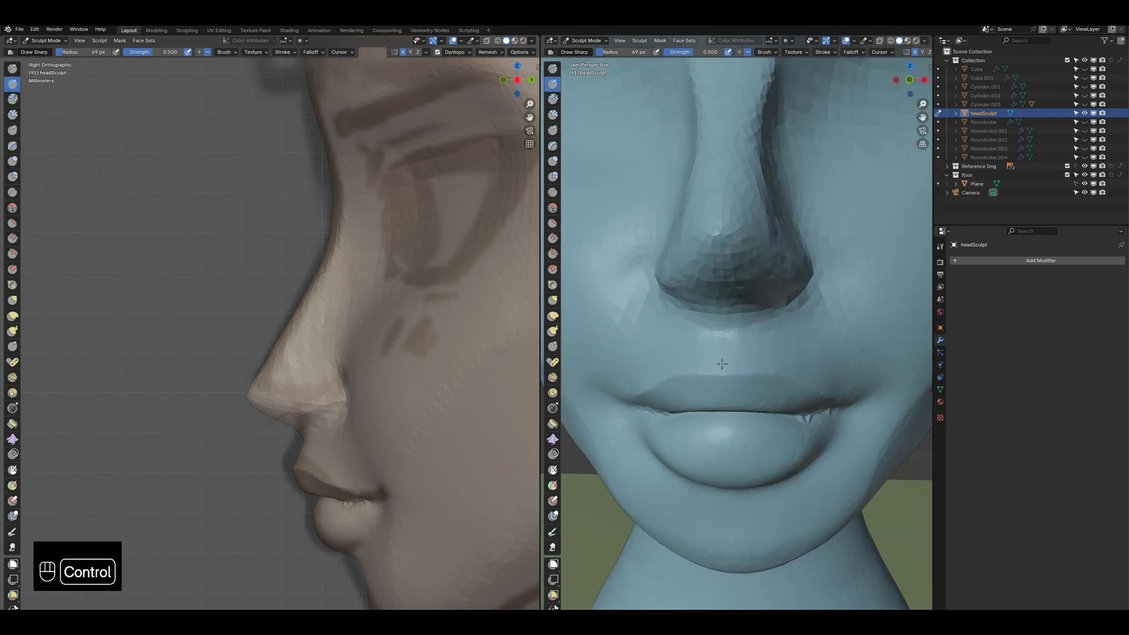
pyautogui.press('f')
pyautogui.click(740, 328)
pyautogui.moveTo(725, 357); pyautogui.dragTo(717, 320)
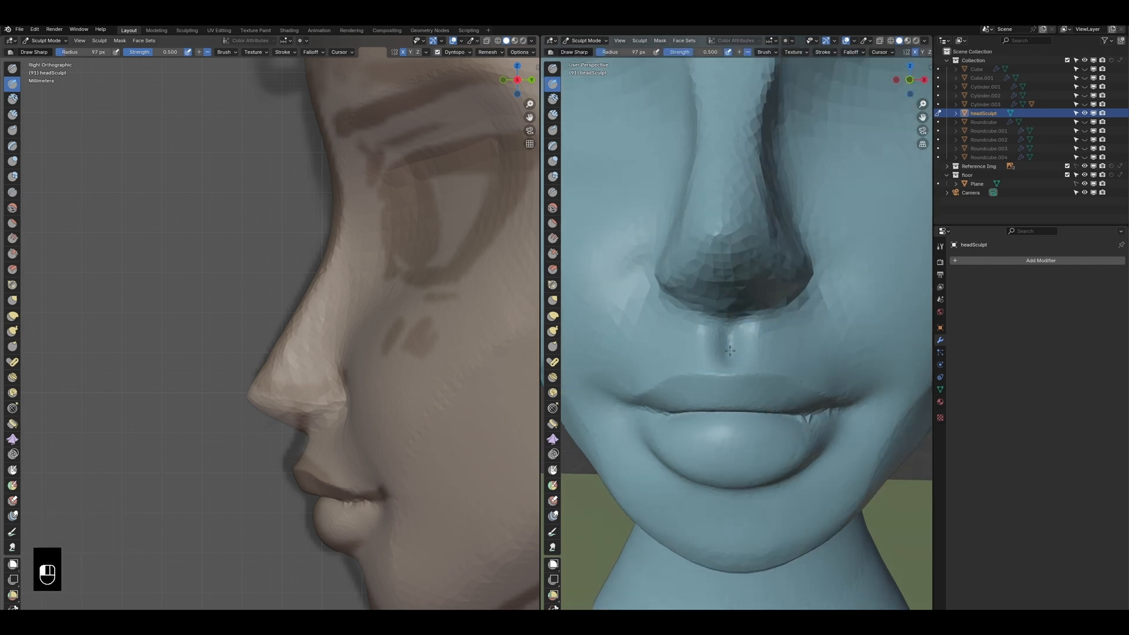
# Step: Smooth the lower lip from a low three-quarter angle
pyautogui.moveTo(751, 333)
pyautogui.mouseDown(button='middle')
pyautogui.moveTo(754, 350)
pyautogui.moveTo(703, 400)
pyautogui.mouseUp(button='middle')
pyautogui.keyDown('super'); pyautogui.moveTo(447, 341); pyautogui.dragTo(446, 406, button='middle'); pyautogui.keyUp('super')
pyautogui.keyDown('super'); pyautogui.moveTo(659, 347); pyautogui.dragTo(656, 406, button='middle'); pyautogui.keyUp('super')
pyautogui.moveTo(653, 400); pyautogui.dragTo(676, 320, button='middle')
pyautogui.keyDown('super'); pyautogui.moveTo(706, 376); pyautogui.dragTo(706, 335, button='middle'); pyautogui.keyUp('super')
pyautogui.keyDown('shift'); pyautogui.moveTo(723, 353); pyautogui.dragTo(730, 270, button='middle'); pyautogui.keyUp('shift')
pyautogui.moveTo(771, 229); pyautogui.dragTo(729, 283, button='middle')
pyautogui.keyDown('shift'); pyautogui.moveTo(726, 280); pyautogui.dragTo(745, 277); pyautogui.keyUp('shift')
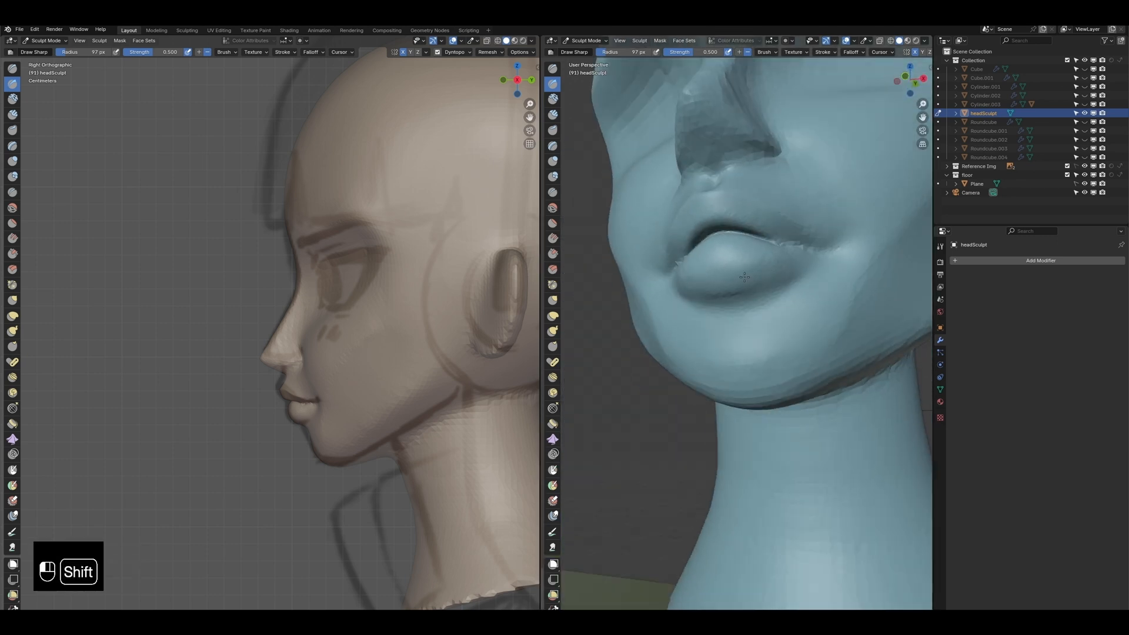
# Step: Reshape the curve of the lips from below the chin with Elastic Deform at a 132 px radius
pyautogui.keyDown('super'); pyautogui.moveTo(739, 279); pyautogui.dragTo(738, 318, button='middle'); pyautogui.keyUp('super')
pyautogui.moveTo(739, 306); pyautogui.dragTo(791, 247, button='middle')
pyautogui.keyDown('shift'); pyautogui.moveTo(765, 253); pyautogui.dragTo(759, 265, button='middle'); pyautogui.keyUp('shift')
pyautogui.click(12, 315)
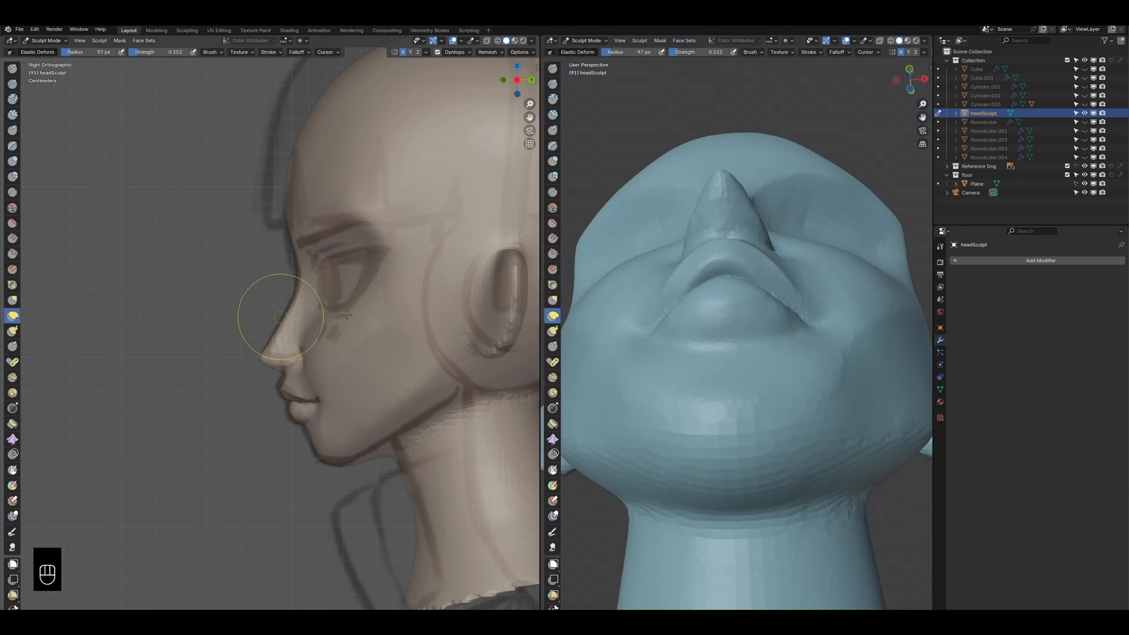
pyautogui.press('f')
pyautogui.click(733, 278)
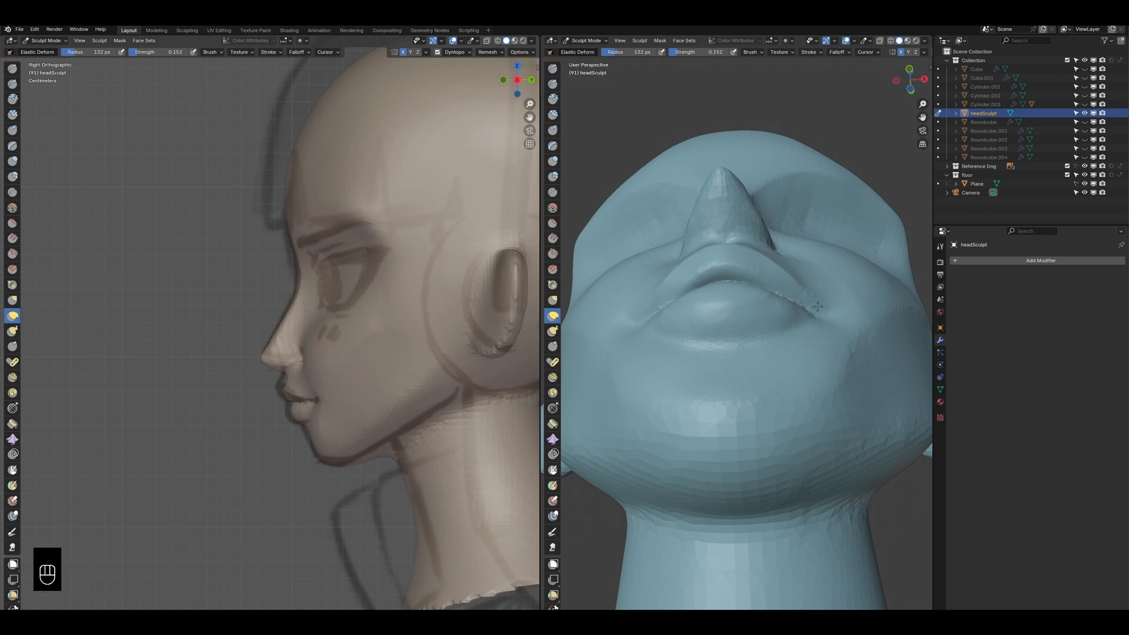
pyautogui.moveTo(807, 299); pyautogui.dragTo(804, 367, button='middle')
# Step: Reshape the upper lip and mouth corners in front view with Elastic Deform at a smaller, 76 px radius
pyautogui.press('KP_1')
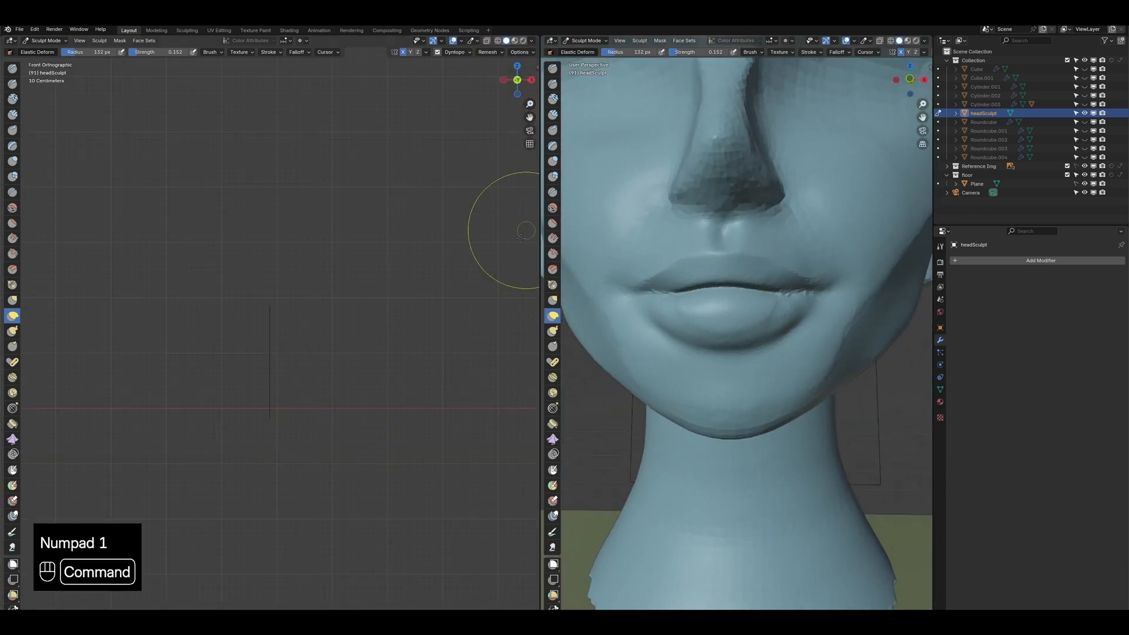
pyautogui.keyDown('super'); pyautogui.moveTo(436, 267); pyautogui.dragTo(360, 285, button='middle'); pyautogui.keyUp('super')
pyautogui.moveTo(360, 285)
pyautogui.keyDown('super'); pyautogui.mouseDown(button='middle')
pyautogui.moveTo(365, 235)
pyautogui.moveTo(376, 295)
pyautogui.mouseUp(button='middle'); pyautogui.keyUp('super')
pyautogui.moveTo(377, 294)
pyautogui.keyDown('super'); pyautogui.mouseDown(button='middle')
pyautogui.moveTo(383, 238)
pyautogui.moveTo(376, 294)
pyautogui.mouseUp(button='middle'); pyautogui.keyUp('super')
pyautogui.keyDown('super'); pyautogui.moveTo(377, 294); pyautogui.dragTo(386, 244, button='middle'); pyautogui.keyUp('super')
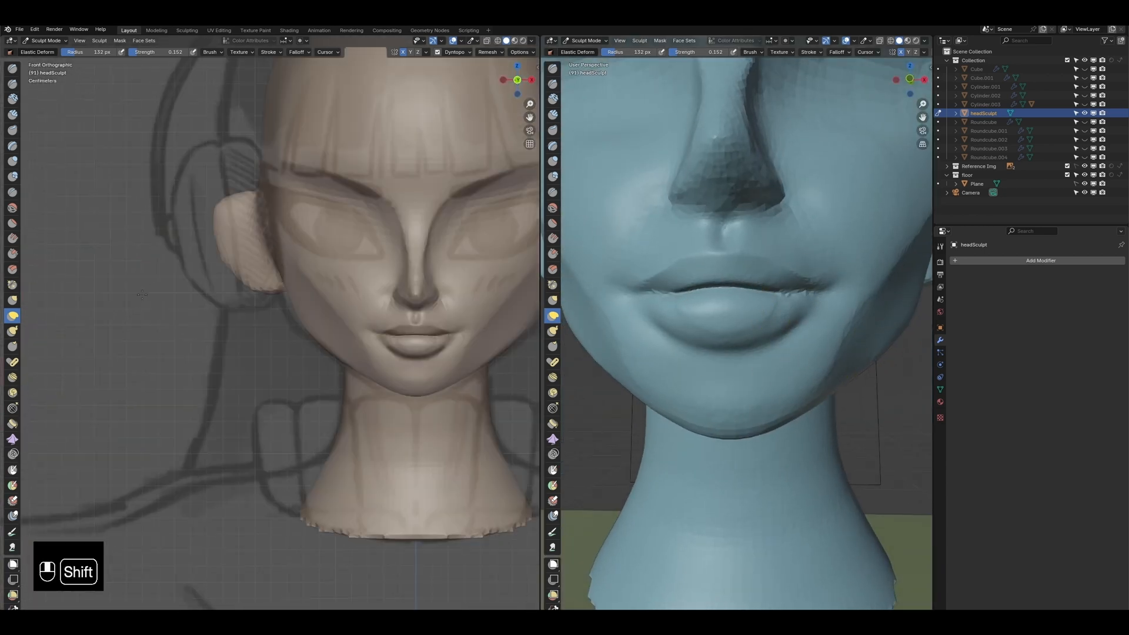
pyautogui.keyDown('super'); pyautogui.moveTo(400, 335); pyautogui.dragTo(403, 311, button='middle'); pyautogui.keyUp('super')
pyautogui.keyDown('shift'); pyautogui.moveTo(403, 312); pyautogui.dragTo(373, 294, button='middle'); pyautogui.keyUp('shift')
pyautogui.scroll(2, 373, 294)
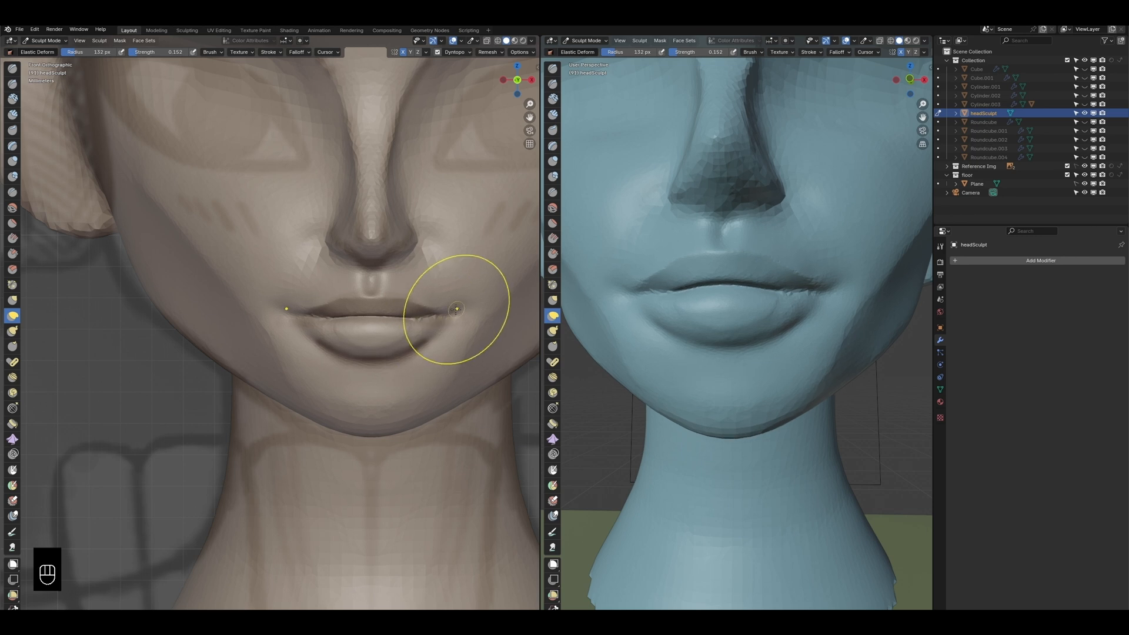
pyautogui.press('f')
pyautogui.click(375, 284)
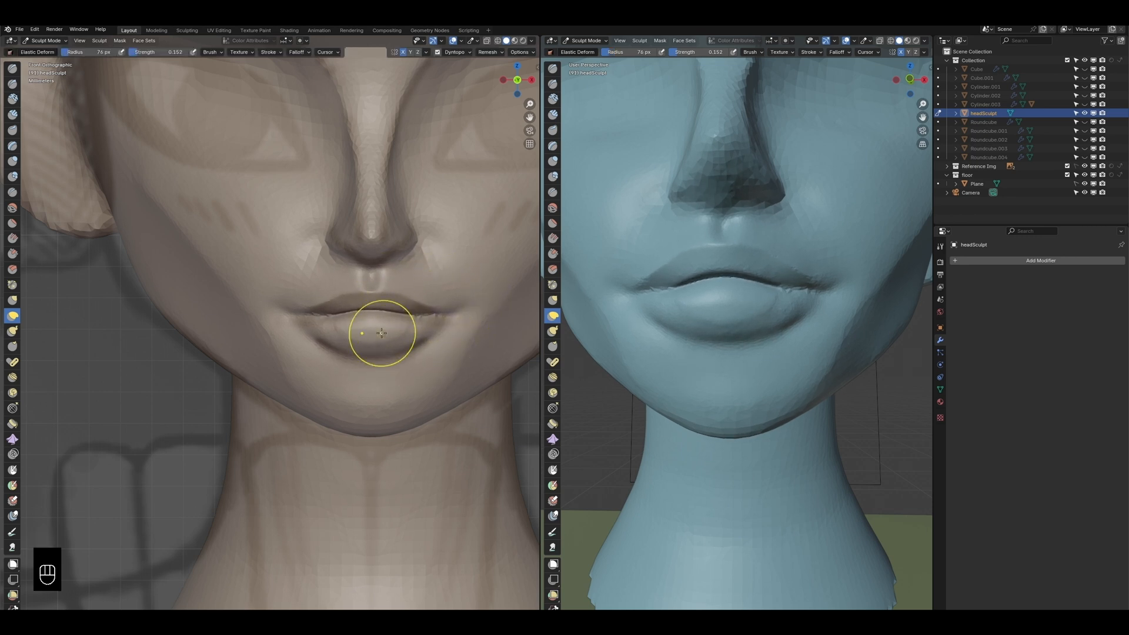
pyautogui.moveTo(455, 309); pyautogui.dragTo(458, 307)
# Step: Smooth the surface around the mouth from a three-quarter angle
pyautogui.keyDown('super'); pyautogui.moveTo(732, 262); pyautogui.dragTo(734, 330, button='middle'); pyautogui.keyUp('super')
pyautogui.moveTo(734, 329); pyautogui.dragTo(691, 339, button='middle')
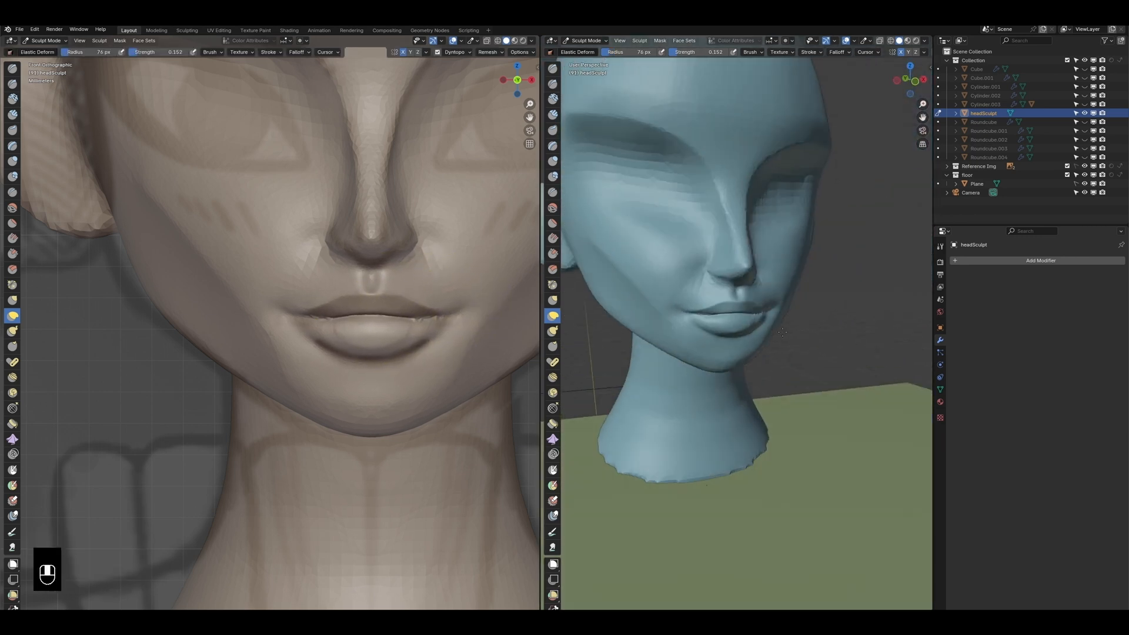
pyautogui.keyDown('shift'); pyautogui.moveTo(741, 294); pyautogui.dragTo(709, 297, button='middle'); pyautogui.keyUp('shift')
pyautogui.keyDown('super'); pyautogui.moveTo(709, 297); pyautogui.dragTo(711, 220, button='middle'); pyautogui.keyUp('super')
pyautogui.keyDown('shift'); pyautogui.moveTo(676, 282); pyautogui.dragTo(709, 305); pyautogui.keyUp('shift')
pyautogui.keyDown('shift'); pyautogui.moveTo(709, 258); pyautogui.dragTo(674, 245); pyautogui.keyUp('shift')
# Step: Carve the nostril cavities under the nose with inverted Blob strokes at a 42 px radius
pyautogui.keyDown('super'); pyautogui.moveTo(703, 247); pyautogui.dragTo(709, 308, button='middle'); pyautogui.keyUp('super')
pyautogui.moveTo(710, 308); pyautogui.dragTo(770, 276, button='middle')
pyautogui.moveTo(753, 271)
pyautogui.keyDown('shift'); pyautogui.mouseDown(button='middle')
pyautogui.moveTo(747, 288)
pyautogui.moveTo(764, 317)
pyautogui.mouseUp(button='middle'); pyautogui.keyUp('shift')
pyautogui.moveTo(765, 317); pyautogui.dragTo(764, 288, button='middle')
pyautogui.click(12, 84)
pyautogui.moveTo(688, 362)
pyautogui.keyDown('super'); pyautogui.mouseDown(button='middle')
pyautogui.moveTo(691, 317)
pyautogui.moveTo(730, 328)
pyautogui.mouseUp(button='middle'); pyautogui.keyUp('super')
pyautogui.click(553, 177)
pyautogui.press('f')
pyautogui.click(734, 345)
pyautogui.keyDown('ctrl'); pyautogui.moveTo(752, 334); pyautogui.dragTo(751, 343); pyautogui.keyUp('ctrl')
pyautogui.moveTo(749, 342)
pyautogui.mouseDown(button='middle')
pyautogui.moveTo(695, 338)
pyautogui.moveTo(742, 333)
pyautogui.mouseUp(button='middle')
pyautogui.keyDown('ctrl'); pyautogui.moveTo(743, 331); pyautogui.dragTo(748, 337); pyautogui.keyUp('ctrl')
pyautogui.moveTo(747, 338); pyautogui.dragTo(744, 300, button='middle')
pyautogui.keyDown('ctrl'); pyautogui.moveTo(749, 332); pyautogui.dragTo(741, 321); pyautogui.keyUp('ctrl')
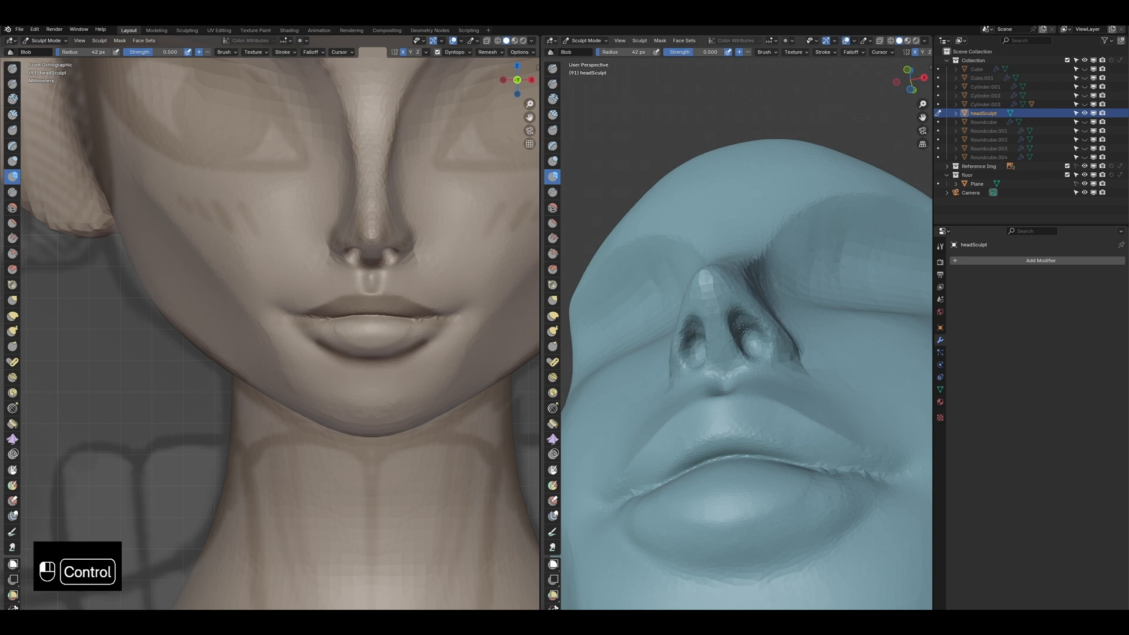
# Step: Smooth the carved nostrils and their rims
pyautogui.moveTo(743, 328); pyautogui.dragTo(742, 348, button='middle')
pyautogui.keyDown('shift'); pyautogui.moveTo(745, 336); pyautogui.dragTo(742, 344); pyautogui.keyUp('shift')
pyautogui.moveTo(740, 347); pyautogui.dragTo(736, 321, button='middle')
pyautogui.keyDown('shift'); pyautogui.moveTo(738, 341); pyautogui.dragTo(734, 355); pyautogui.keyUp('shift')
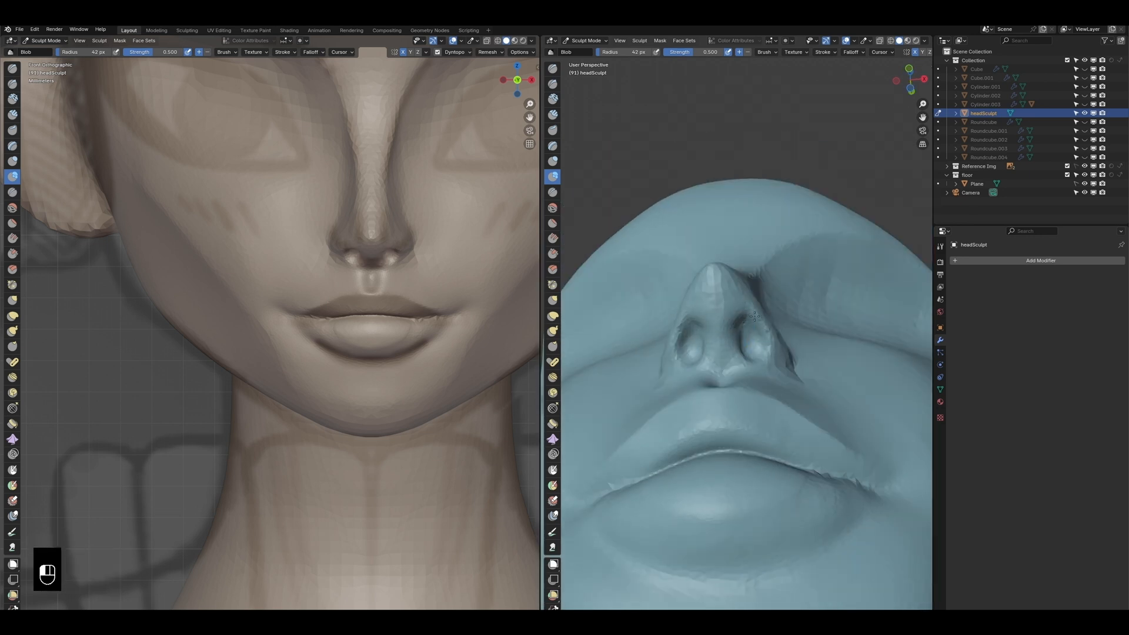
# Step: Build up the nostril wings with Blob strokes and smooth them into the nose
pyautogui.moveTo(755, 315); pyautogui.dragTo(782, 346, button='middle')
pyautogui.moveTo(782, 346); pyautogui.dragTo(784, 345)
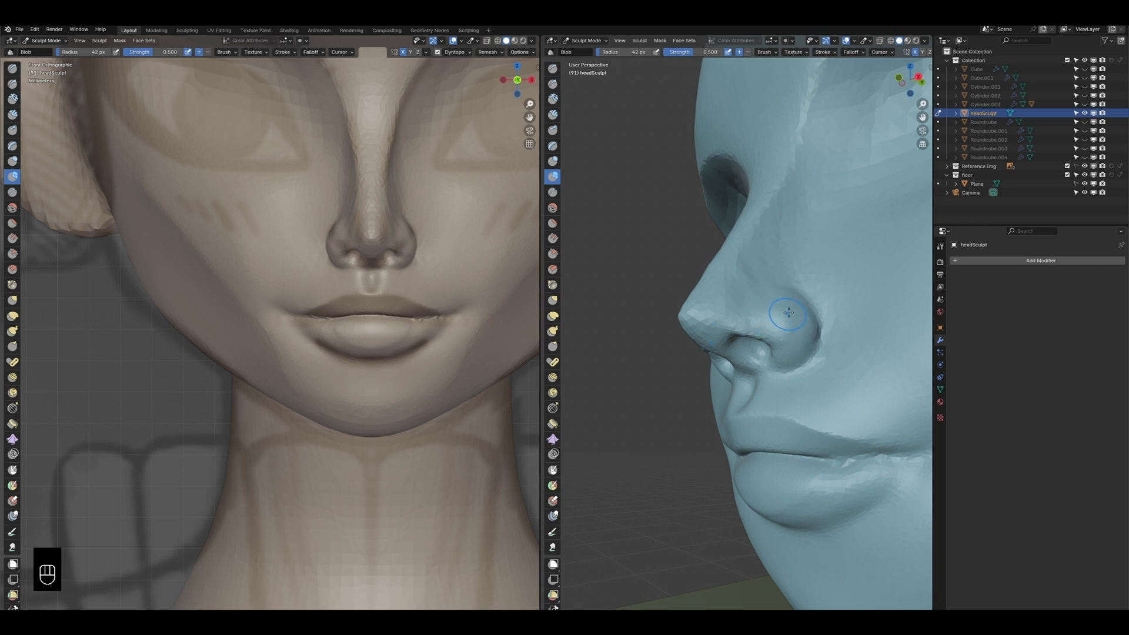
pyautogui.moveTo(788, 312)
pyautogui.mouseDown(button='middle')
pyautogui.moveTo(838, 299)
pyautogui.moveTo(815, 321)
pyautogui.mouseUp(button='middle')
pyautogui.keyDown('shift'); pyautogui.moveTo(800, 320); pyautogui.dragTo(795, 329); pyautogui.keyUp('shift')
pyautogui.moveTo(796, 329); pyautogui.dragTo(772, 320, button='middle')
pyautogui.keyDown('shift'); pyautogui.moveTo(773, 318); pyautogui.dragTo(803, 253); pyautogui.keyUp('shift')
pyautogui.scroll(-5, 805, 234)
pyautogui.moveTo(805, 234)
pyautogui.mouseDown(button='middle')
pyautogui.moveTo(909, 267)
pyautogui.moveTo(730, 294)
pyautogui.moveTo(747, 317)
pyautogui.moveTo(699, 393)
pyautogui.mouseUp(button='middle')
pyautogui.scroll(5, 729, 318)
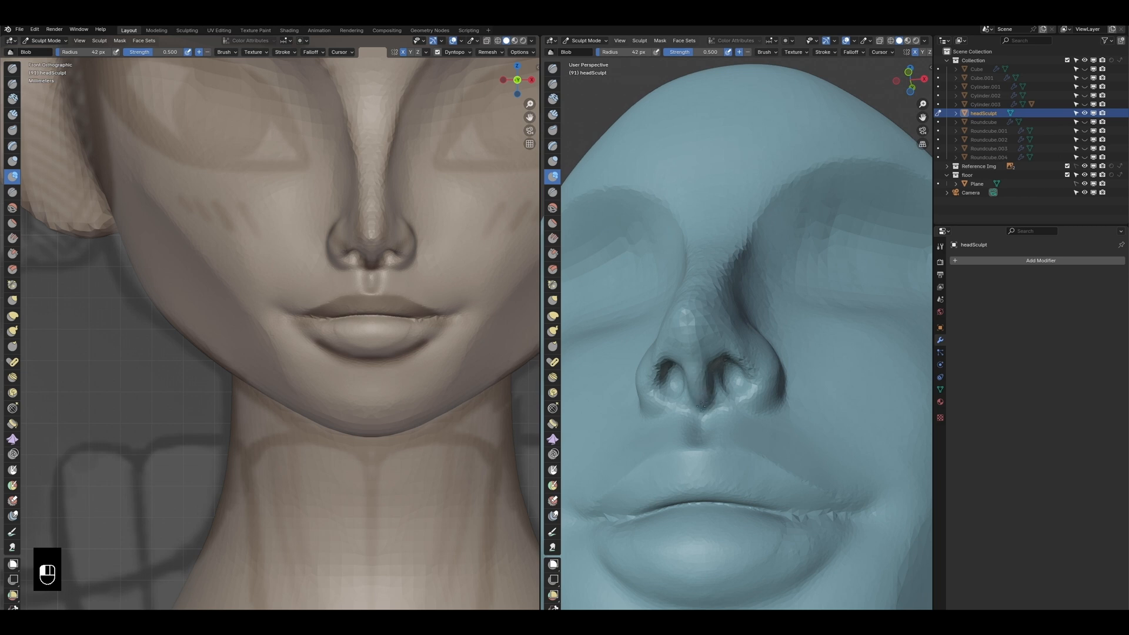
pyautogui.moveTo(710, 342); pyautogui.dragTo(738, 330, button='middle')
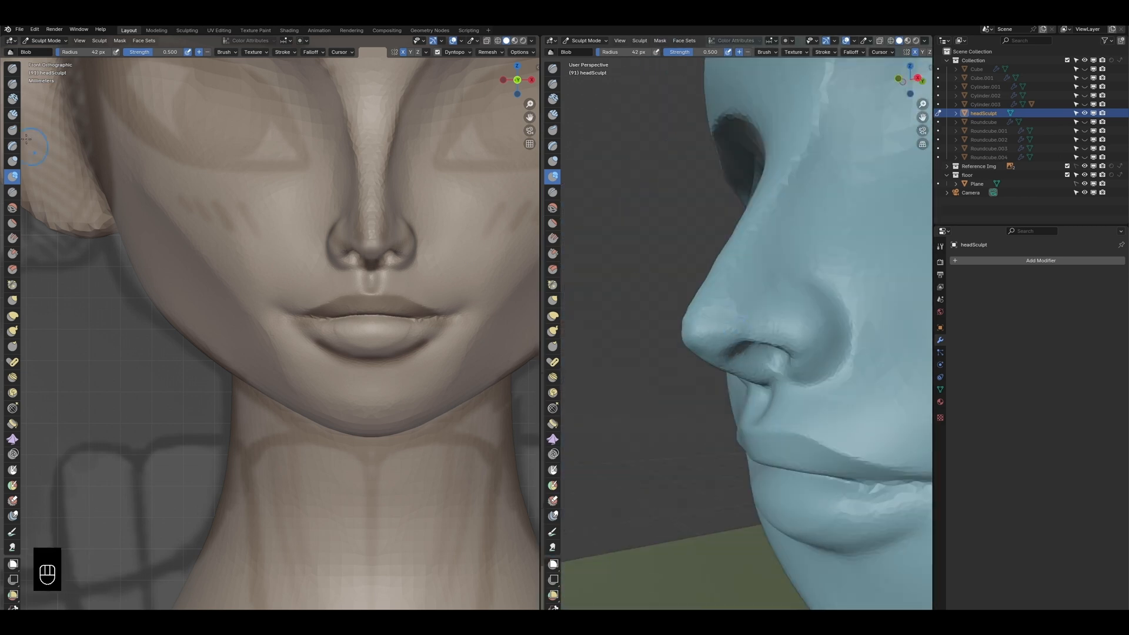
# Step: Adjust the fullness of the nostril wings with Inflate/Deflate at an 85 px radius and smooth the side of the nose
pyautogui.press('i')
pyautogui.press('f')
pyautogui.hotkey('ctrl', 'z')
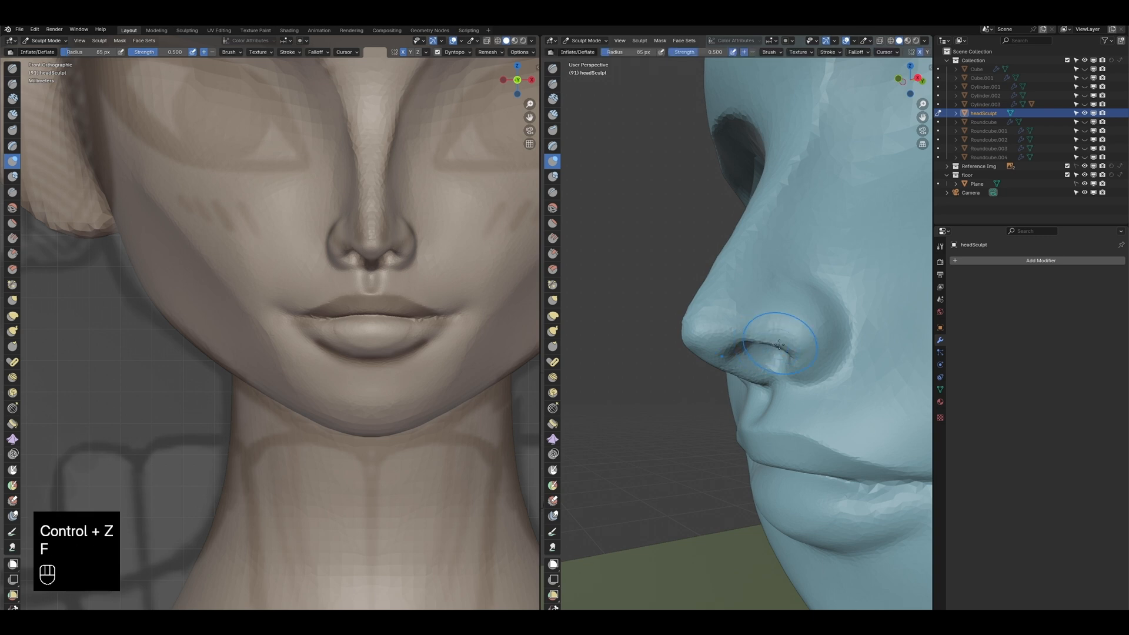
pyautogui.moveTo(746, 337); pyautogui.dragTo(761, 326, button='middle')
pyautogui.moveTo(780, 323); pyautogui.dragTo(742, 366, button='middle')
pyautogui.scroll(-3, 758, 318)
pyautogui.keyDown('shift'); pyautogui.moveTo(765, 306); pyautogui.dragTo(761, 295); pyautogui.keyUp('shift')
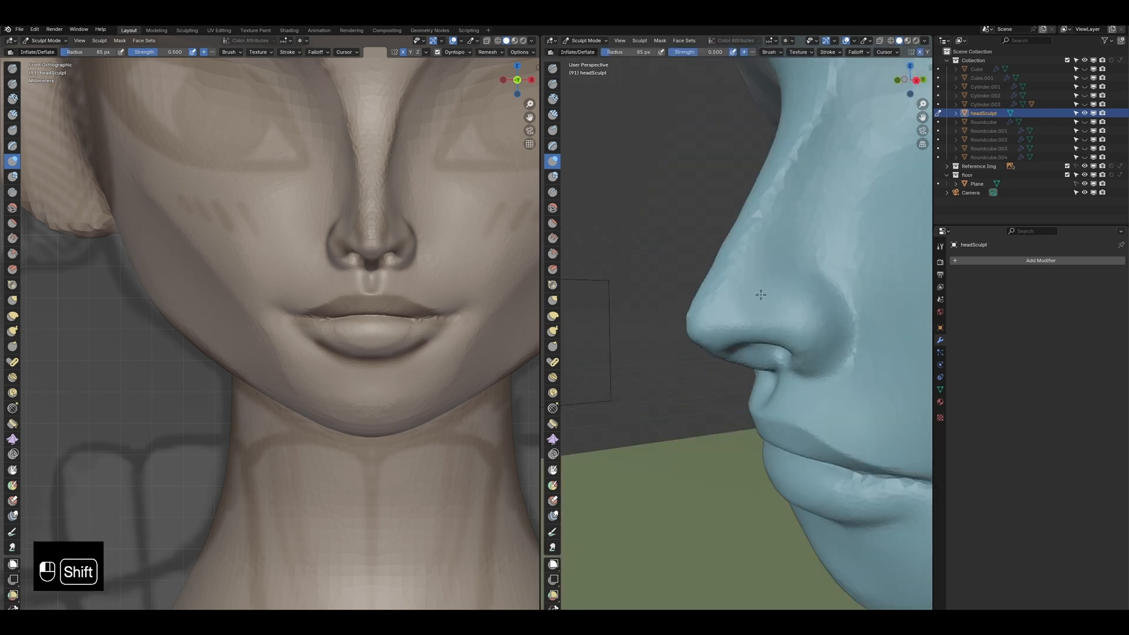
pyautogui.scroll(-2, 758, 300)
pyautogui.moveTo(717, 312)
pyautogui.mouseDown(button='middle')
pyautogui.moveTo(765, 338)
pyautogui.moveTo(735, 312)
pyautogui.moveTo(763, 331)
pyautogui.moveTo(742, 289)
pyautogui.moveTo(700, 341)
pyautogui.mouseUp(button='middle')
pyautogui.scroll(2, 740, 294)
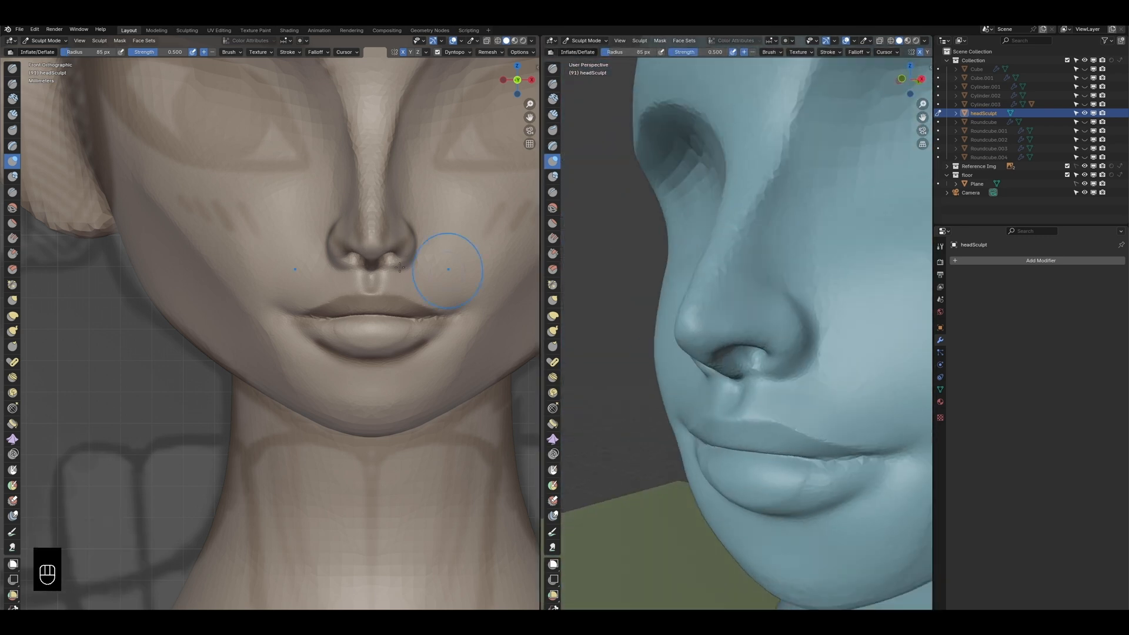
# Step: Cut the fold between the nostril wing and cheek with the Crease brush, and soften its edge
pyautogui.click(12, 193)
pyautogui.scroll(5, 655, 375)
pyautogui.moveTo(674, 233); pyautogui.dragTo(652, 262, button='middle')
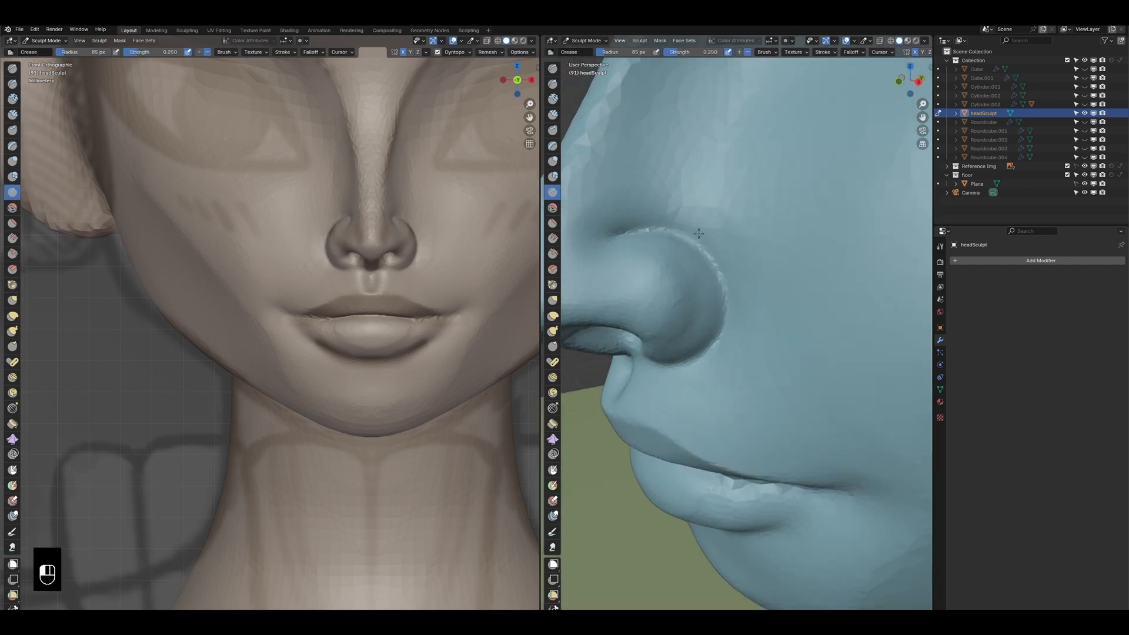
pyautogui.moveTo(698, 234); pyautogui.dragTo(701, 222)
pyautogui.keyDown('super'); pyautogui.moveTo(702, 221); pyautogui.dragTo(705, 265, button='middle'); pyautogui.keyUp('super')
pyautogui.moveTo(706, 253)
pyautogui.mouseDown(button='middle')
pyautogui.moveTo(759, 268)
pyautogui.moveTo(711, 253)
pyautogui.mouseUp(button='middle')
pyautogui.keyDown('super'); pyautogui.moveTo(709, 283); pyautogui.dragTo(708, 247, button='middle'); pyautogui.keyUp('super')
pyautogui.keyDown('super'); pyautogui.moveTo(713, 246); pyautogui.dragTo(716, 279, button='middle'); pyautogui.keyUp('super')
pyautogui.moveTo(717, 265)
pyautogui.mouseDown(button='middle')
pyautogui.moveTo(815, 265)
pyautogui.moveTo(720, 267)
pyautogui.mouseUp(button='middle')
pyautogui.keyDown('super'); pyautogui.moveTo(720, 277); pyautogui.dragTo(718, 255, button='middle'); pyautogui.keyUp('super')
pyautogui.keyDown('shift'); pyautogui.moveTo(721, 262); pyautogui.dragTo(727, 283); pyautogui.keyUp('shift')
pyautogui.moveTo(718, 259)
pyautogui.mouseDown(button='middle')
pyautogui.moveTo(778, 255)
pyautogui.moveTo(720, 300)
pyautogui.mouseUp(button='middle')
# Step: Build up the cheek beside the nose and mouth corner with Clay Strips strokes
pyautogui.scroll(-3, 777, 255)
pyautogui.click(553, 114)
pyautogui.scroll(3, 632, 259)
pyautogui.moveTo(635, 260); pyautogui.dragTo(674, 308)
pyautogui.hotkey('ctrl', 'z')
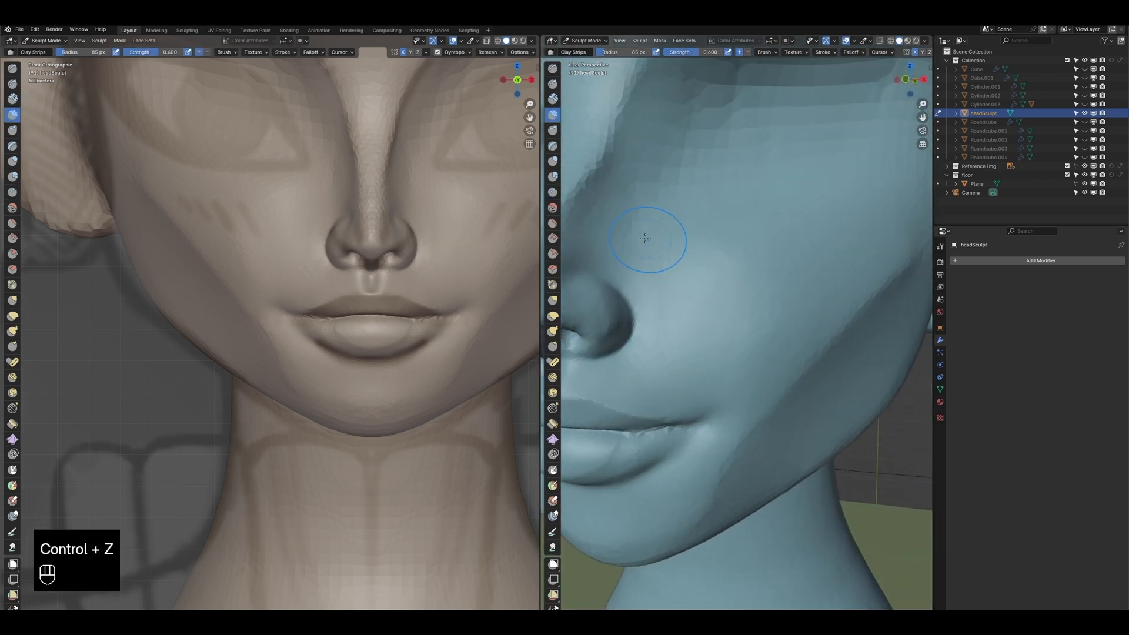
pyautogui.moveTo(727, 353); pyautogui.dragTo(742, 409)
pyautogui.moveTo(618, 265); pyautogui.dragTo(700, 376)
pyautogui.moveTo(644, 244); pyautogui.dragTo(691, 279)
pyautogui.scroll(-4, 694, 282)
pyautogui.moveTo(694, 282)
pyautogui.mouseDown(button='middle')
pyautogui.moveTo(723, 283)
pyautogui.moveTo(706, 300)
pyautogui.mouseUp(button='middle')
pyautogui.moveTo(728, 330); pyautogui.dragTo(738, 300)
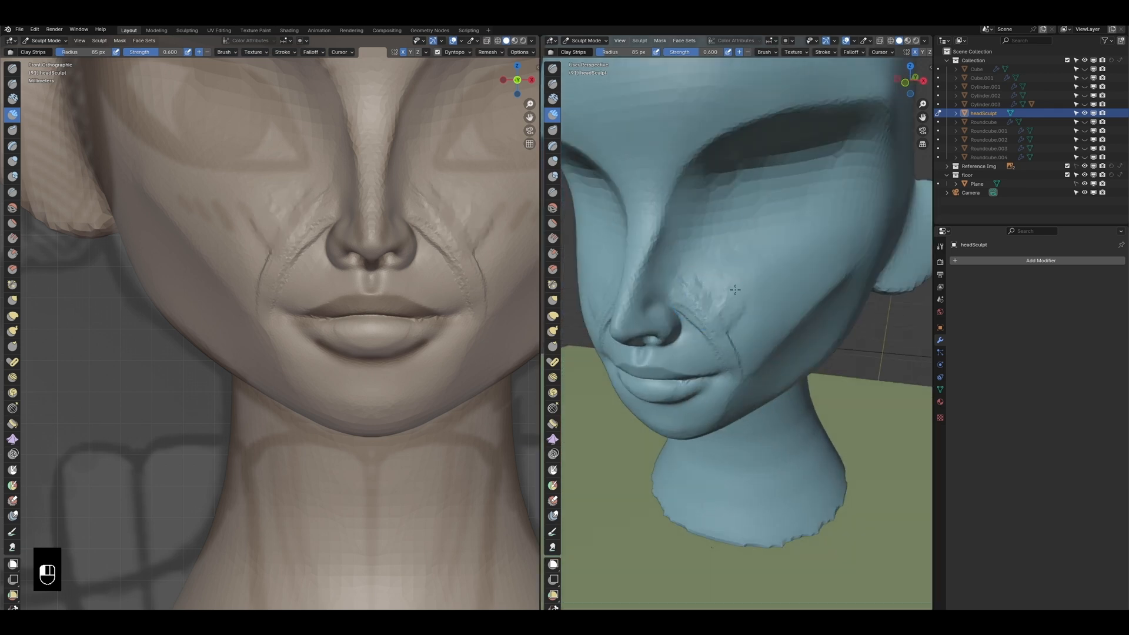
# Step: Smooth the clay strokes on the cheek and around the mouth corner into the face
pyautogui.moveTo(756, 353)
pyautogui.mouseDown(button='middle')
pyautogui.moveTo(745, 369)
pyautogui.moveTo(779, 347)
pyautogui.mouseUp(button='middle')
pyautogui.moveTo(780, 347)
pyautogui.keyDown('super'); pyautogui.mouseDown(button='middle')
pyautogui.moveTo(775, 383)
pyautogui.moveTo(726, 371)
pyautogui.mouseUp(button='middle'); pyautogui.keyUp('super')
pyautogui.moveTo(726, 371)
pyautogui.keyDown('super'); pyautogui.mouseDown(button='middle')
pyautogui.moveTo(714, 421)
pyautogui.moveTo(716, 359)
pyautogui.mouseUp(button='middle'); pyautogui.keyUp('super')
pyautogui.keyDown('shift'); pyautogui.moveTo(716, 359); pyautogui.dragTo(722, 379); pyautogui.keyUp('shift')
pyautogui.keyDown('shift'); pyautogui.moveTo(779, 327); pyautogui.dragTo(758, 347); pyautogui.keyUp('shift')
pyautogui.moveTo(759, 347)
pyautogui.keyDown('super'); pyautogui.mouseDown(button='middle')
pyautogui.moveTo(756, 376)
pyautogui.moveTo(764, 342)
pyautogui.mouseUp(button='middle'); pyautogui.keyUp('super')
pyautogui.moveTo(764, 342)
pyautogui.keyDown('super'); pyautogui.mouseDown(button='middle')
pyautogui.moveTo(726, 287)
pyautogui.moveTo(700, 303)
pyautogui.mouseUp(button='middle'); pyautogui.keyUp('super')
pyautogui.keyDown('shift'); pyautogui.moveTo(700, 306); pyautogui.dragTo(680, 326); pyautogui.keyUp('shift')
pyautogui.keyDown('shift'); pyautogui.moveTo(697, 413); pyautogui.dragTo(706, 406); pyautogui.keyUp('shift')
# Step: Undo the last Clay Strips stroke beside the chin and smooth that area
pyautogui.moveTo(759, 347)
pyautogui.mouseDown(button='middle')
pyautogui.moveTo(718, 340)
pyautogui.moveTo(739, 336)
pyautogui.mouseUp(button='middle')
pyautogui.moveTo(738, 335)
pyautogui.keyDown('super'); pyautogui.mouseDown(button='middle')
pyautogui.moveTo(738, 376)
pyautogui.moveTo(735, 323)
pyautogui.mouseUp(button='middle'); pyautogui.keyUp('super')
pyautogui.moveTo(736, 324); pyautogui.dragTo(756, 295, button='middle')
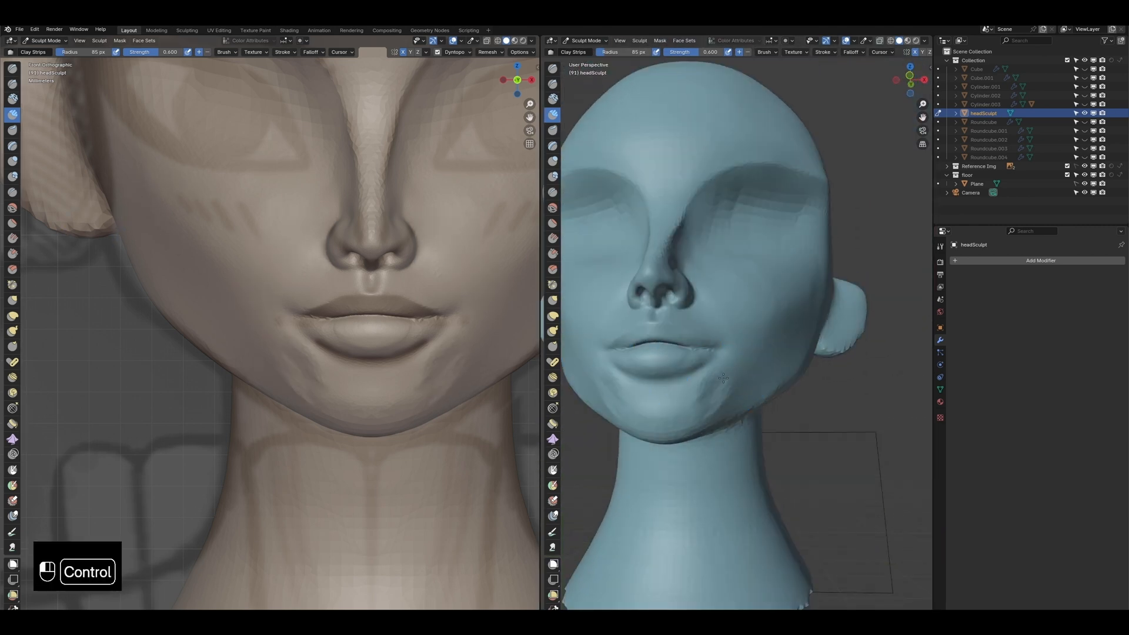
pyautogui.hotkey('ctrl', 'z')
pyautogui.keyDown('shift'); pyautogui.moveTo(713, 395); pyautogui.dragTo(723, 387); pyautogui.keyUp('shift')
pyautogui.moveTo(662, 405); pyautogui.dragTo(654, 432, button='middle')
# Step: Narrow the mouth and reshape its corners with Elastic Deform from side and three-quarter angles, smoothing around the lips
pyautogui.press('KP_1')
pyautogui.press('KP_3')
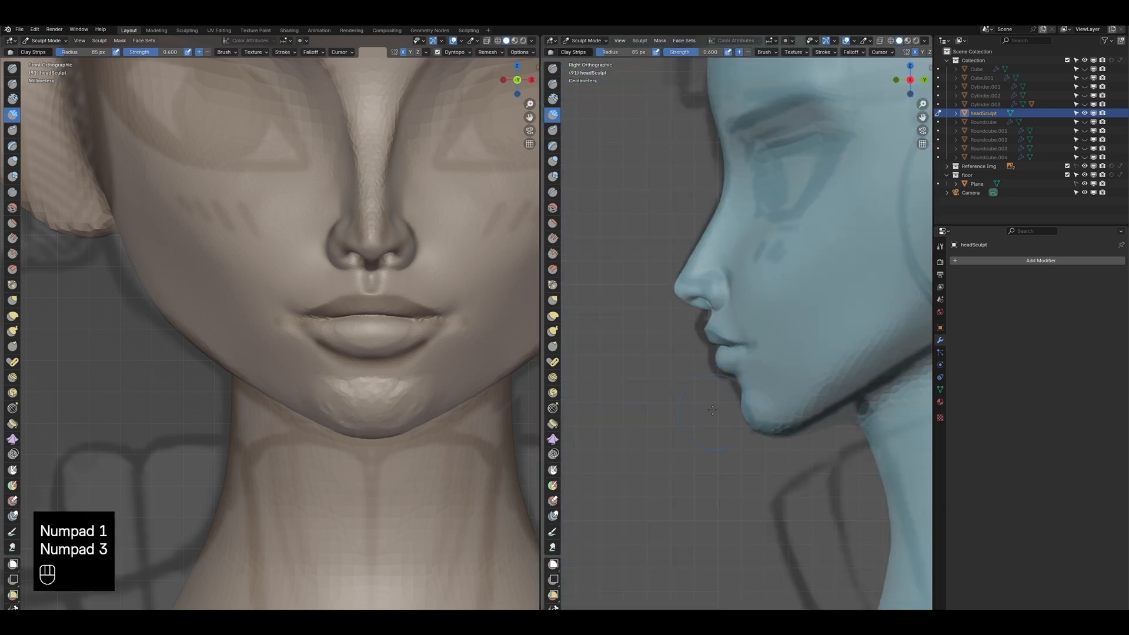
pyautogui.click(13, 317)
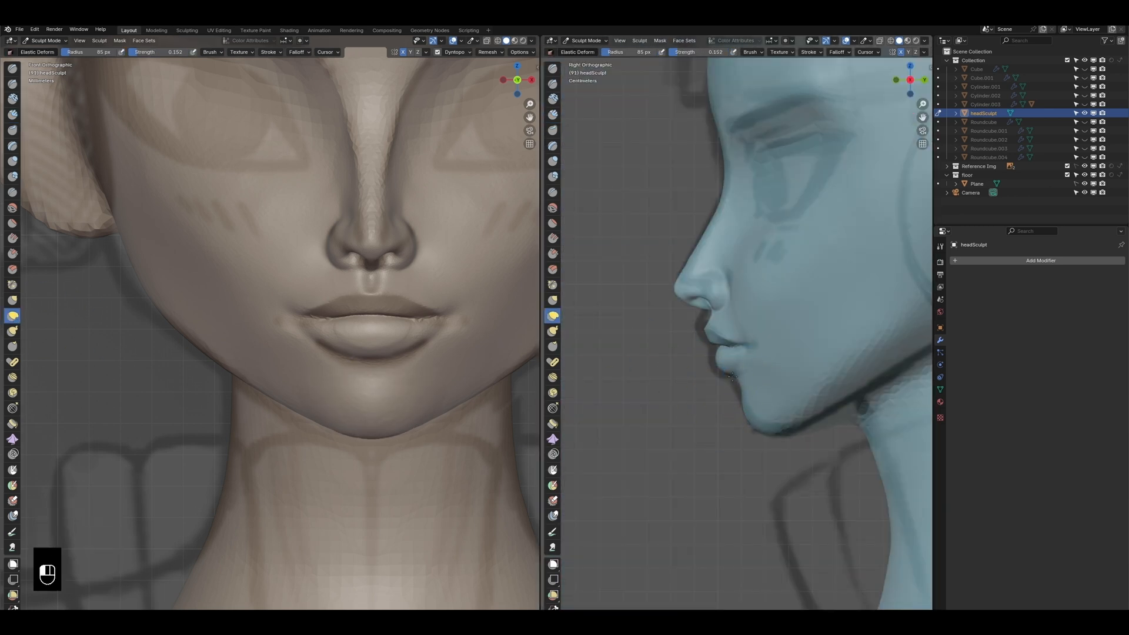
pyautogui.moveTo(799, 302); pyautogui.dragTo(739, 393, button='middle')
pyautogui.scroll(2, 739, 393)
pyautogui.keyDown('shift'); pyautogui.moveTo(739, 373); pyautogui.dragTo(734, 360); pyautogui.keyUp('shift')
pyautogui.moveTo(735, 365); pyautogui.dragTo(658, 367, button='middle')
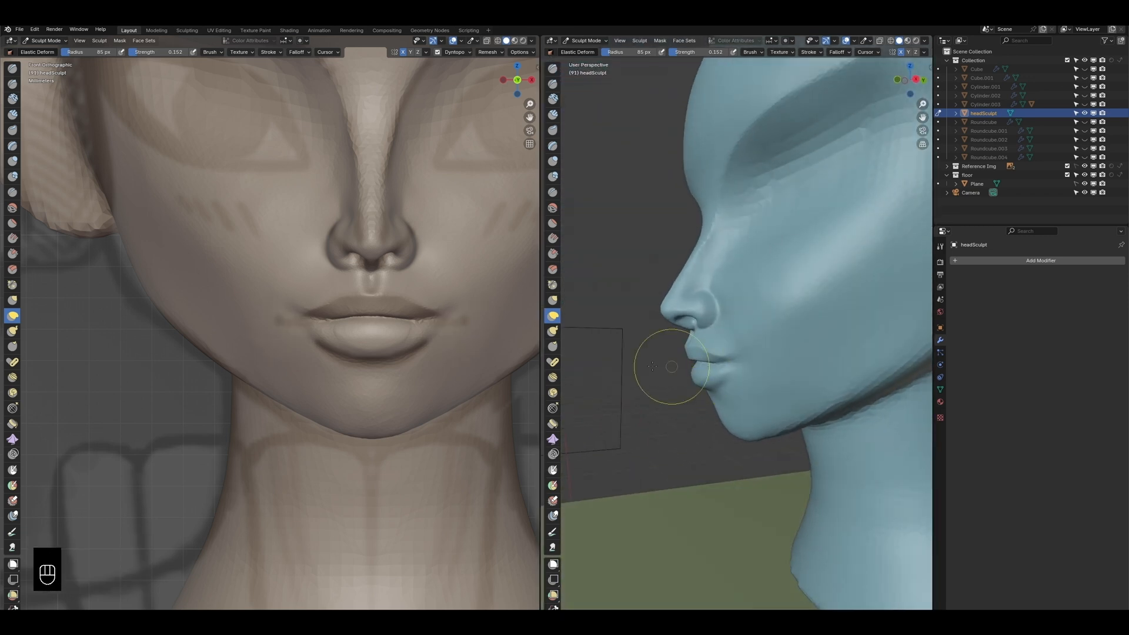
pyautogui.scroll(4, 774, 373)
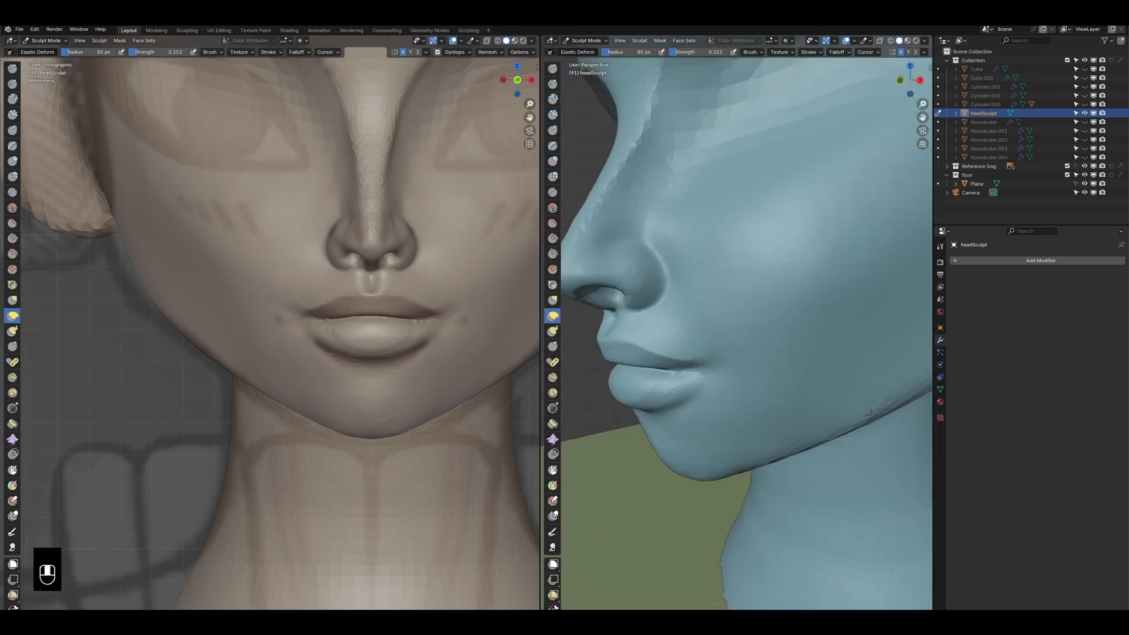
pyautogui.moveTo(694, 360); pyautogui.dragTo(773, 347, button='middle')
pyautogui.hotkey('ctrl', 'z')
pyautogui.scroll(-3, 675, 401)
pyautogui.moveTo(754, 295); pyautogui.dragTo(805, 267, button='middle')
pyautogui.scroll(2, 804, 268)
pyautogui.keyDown('shift'); pyautogui.moveTo(804, 267); pyautogui.dragTo(802, 238, button='middle'); pyautogui.keyUp('shift')
# Step: Refine the mouth corners and upper lip edge with the Crease brush at a 48 px radius, undoing the unwanted stroke
pyautogui.click(12, 192)
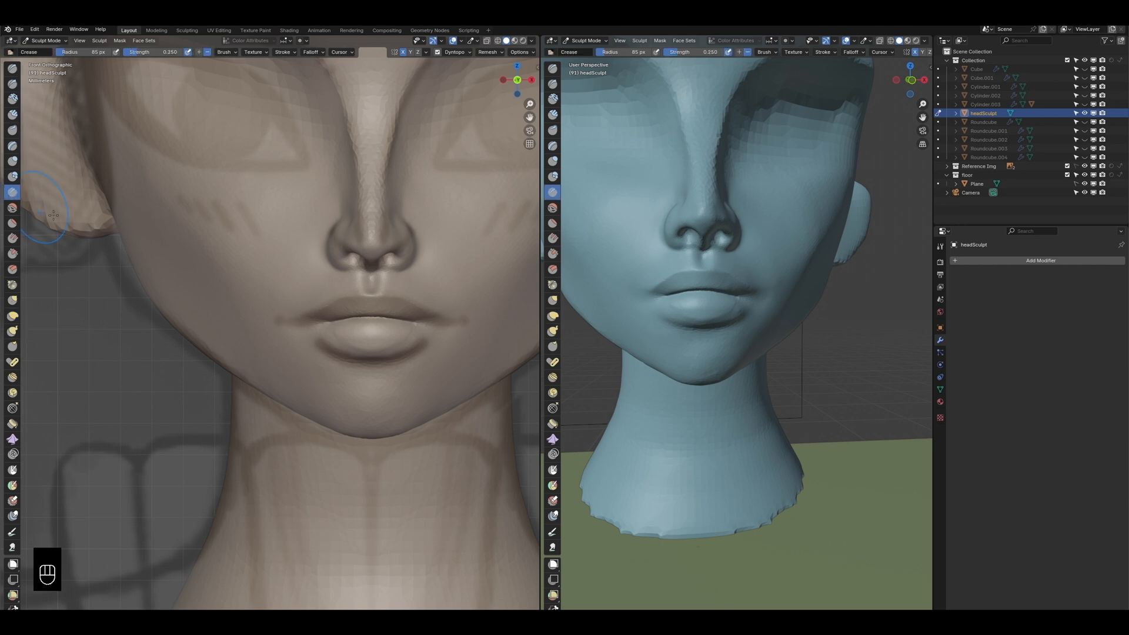
pyautogui.scroll(3, 678, 284)
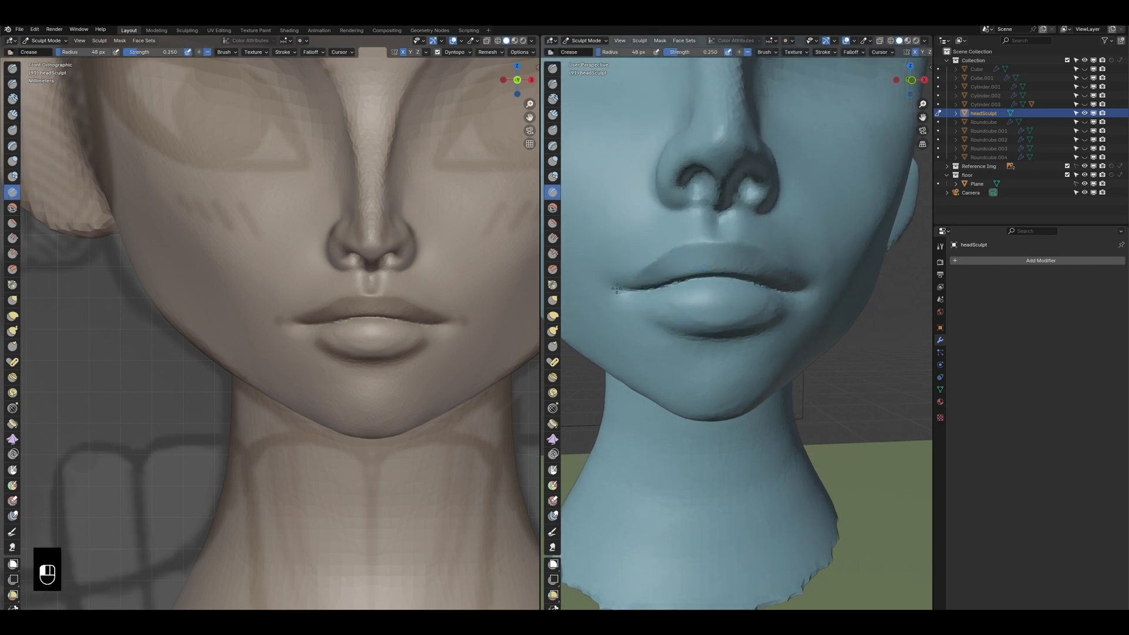
pyautogui.hotkey('ctrl', 'z')
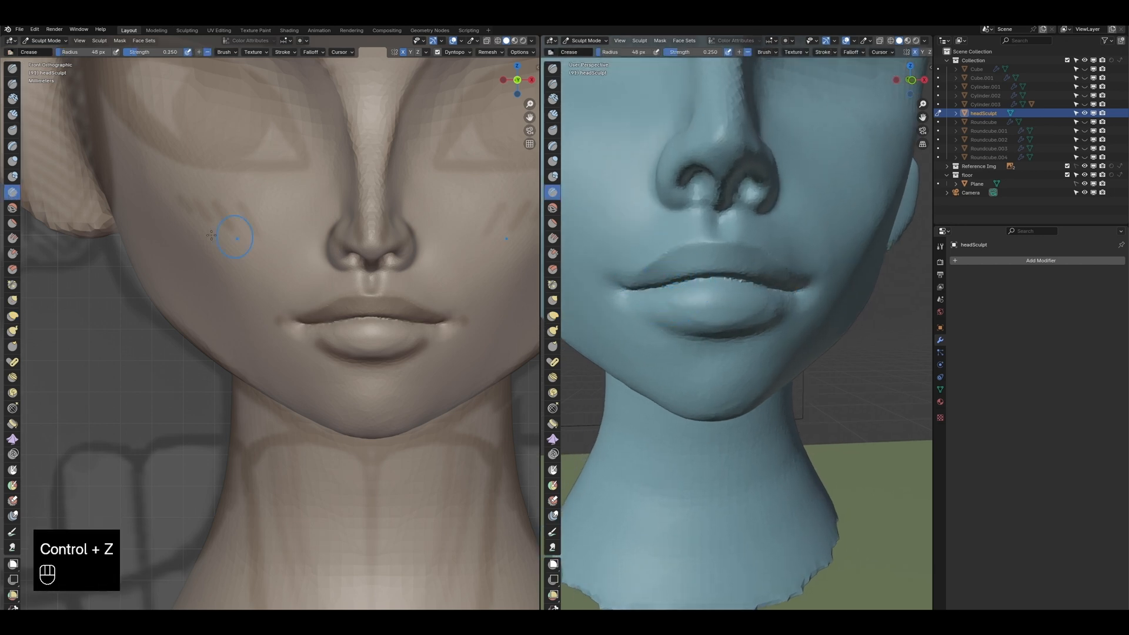
pyautogui.moveTo(675, 271); pyautogui.dragTo(694, 264)
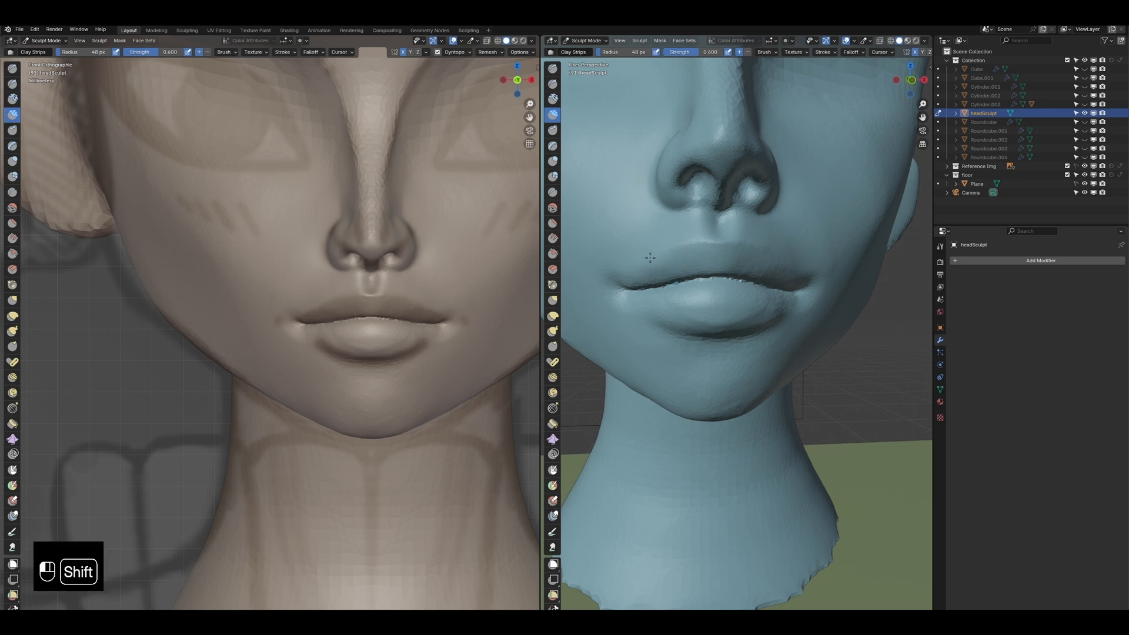
# Step: Pinch the mouth corner with the Pinch/Magnify brush and undo the last stroke
pyautogui.moveTo(650, 257); pyautogui.dragTo(710, 303, button='middle')
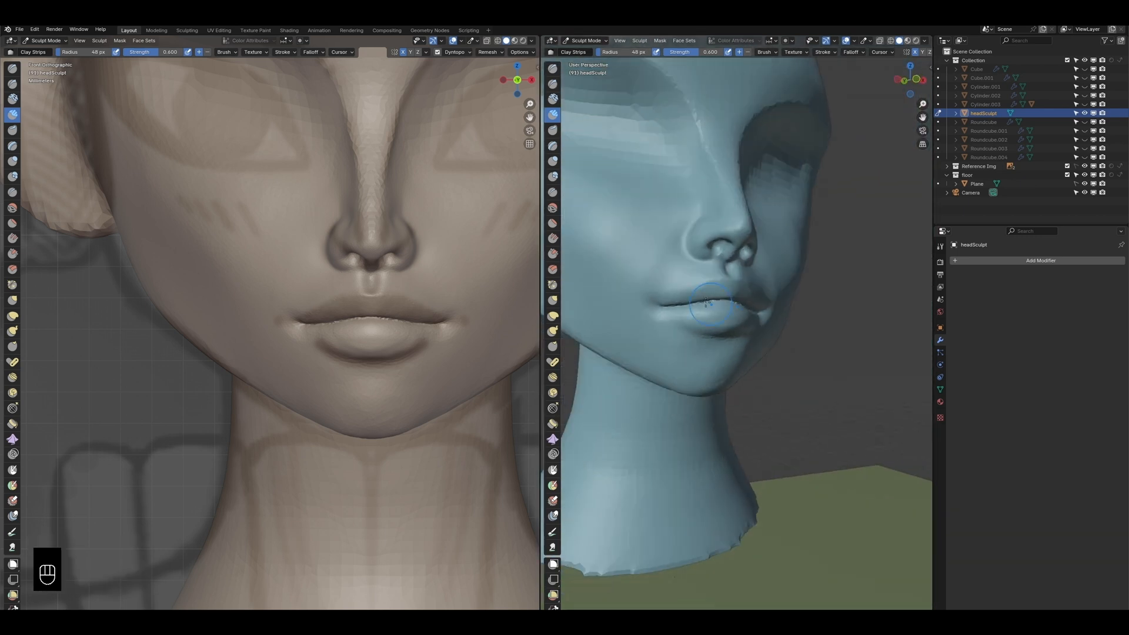
pyautogui.click(12, 285)
pyautogui.scroll(3, 634, 276)
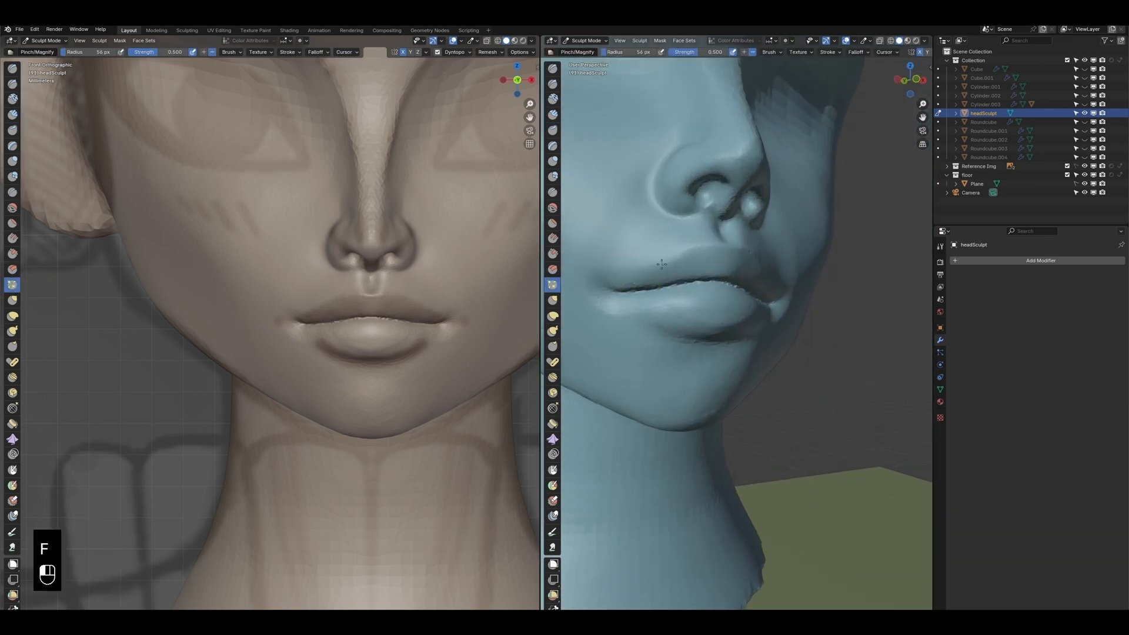
pyautogui.hotkey('ctrl', 'z')
# Step: Set the Pinch/Magnify radius to 75 px while working along the jaw and chin, and save the file
pyautogui.moveTo(641, 273); pyautogui.dragTo(588, 283, button='middle')
pyautogui.keyDown('super'); pyautogui.moveTo(588, 283); pyautogui.dragTo(641, 342, button='middle'); pyautogui.keyUp('super')
pyautogui.keyDown('super'); pyautogui.moveTo(641, 341); pyautogui.dragTo(694, 344, button='middle'); pyautogui.keyUp('super')
pyautogui.keyDown('super'); pyautogui.moveTo(694, 344); pyautogui.dragTo(700, 321, button='middle'); pyautogui.keyUp('super')
pyautogui.moveTo(700, 321)
pyautogui.mouseDown(button='middle')
pyautogui.moveTo(641, 376)
pyautogui.moveTo(709, 347)
pyautogui.mouseUp(button='middle')
pyautogui.press('f')
pyautogui.click(677, 365)
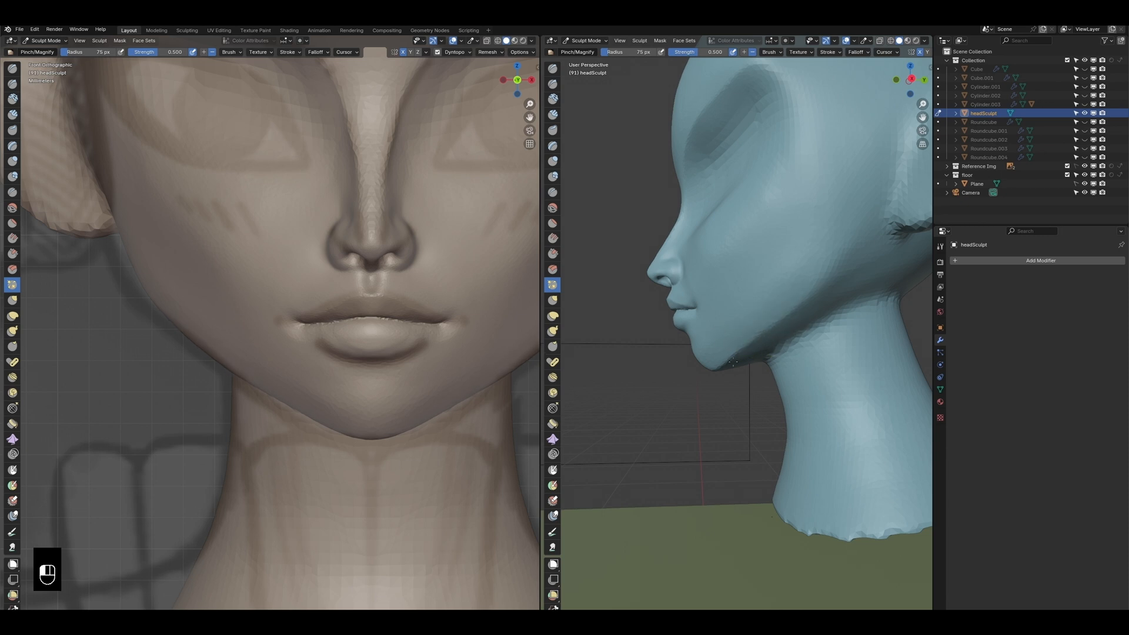
pyautogui.keyDown('super'); pyautogui.moveTo(868, 232); pyautogui.dragTo(791, 406, button='middle'); pyautogui.keyUp('super')
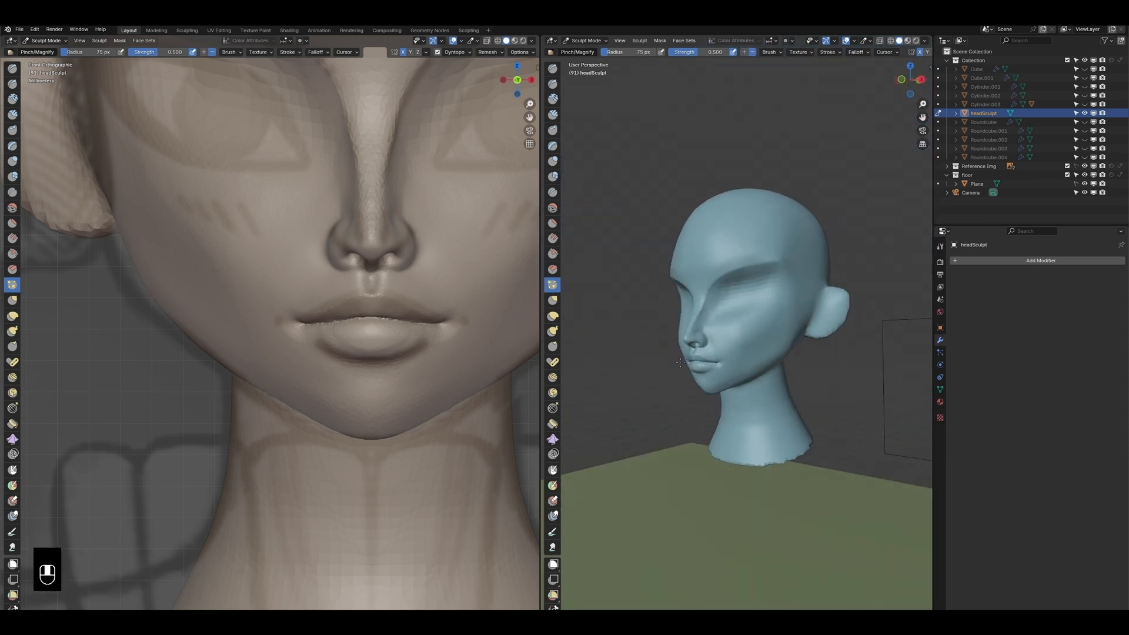
pyautogui.hotkey('ctrl', 's')
# Step: Build up the eyelid outline with Clay Strips at a 56 px radius, following the eye in the front reference
pyautogui.keyDown('shift'); pyautogui.moveTo(446, 228); pyautogui.dragTo(275, 379, button='middle'); pyautogui.keyUp('shift')
pyautogui.press('c')
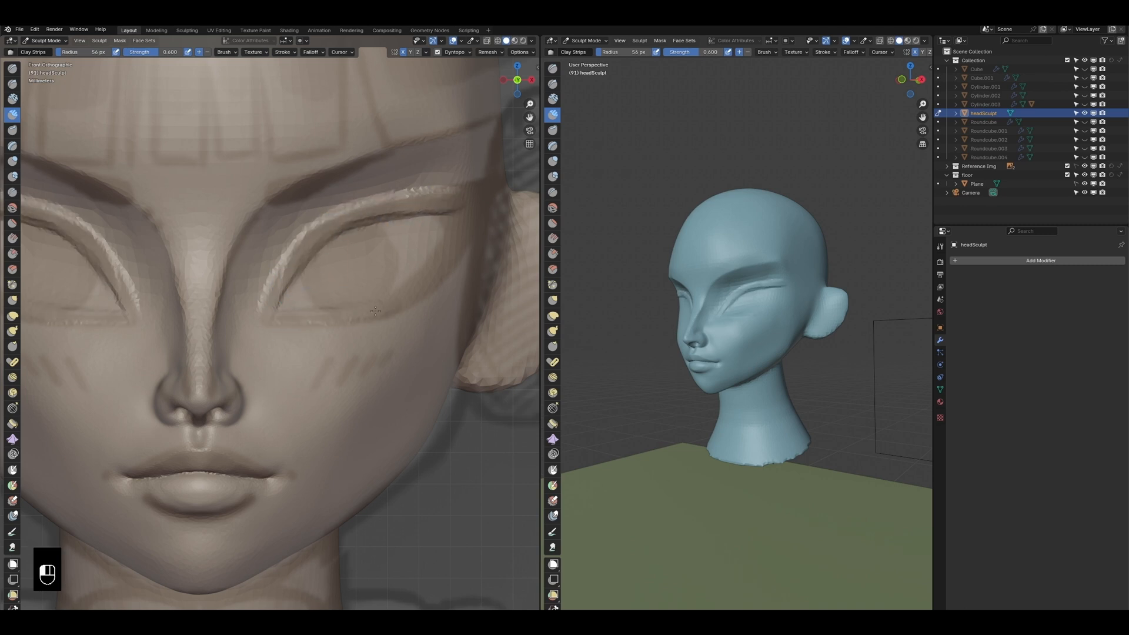
pyautogui.moveTo(445, 228); pyautogui.dragTo(335, 321)
# Step: Carve out the eye socket inside the lid outline with inverted Clay Strips, smooth its surface, and save the file
pyautogui.moveTo(717, 306)
pyautogui.mouseDown(button='middle')
pyautogui.moveTo(823, 300)
pyautogui.moveTo(676, 292)
pyautogui.moveTo(725, 303)
pyautogui.mouseUp(button='middle')
pyautogui.moveTo(725, 303)
pyautogui.keyDown('super'); pyautogui.mouseDown(button='middle')
pyautogui.moveTo(729, 276)
pyautogui.moveTo(734, 290)
pyautogui.moveTo(711, 290)
pyautogui.moveTo(729, 300)
pyautogui.mouseUp(button='middle'); pyautogui.keyUp('super')
pyautogui.moveTo(714, 314)
pyautogui.keyDown('ctrl'); pyautogui.mouseDown()
pyautogui.moveTo(776, 283)
pyautogui.moveTo(757, 297)
pyautogui.mouseUp(); pyautogui.keyUp('ctrl')
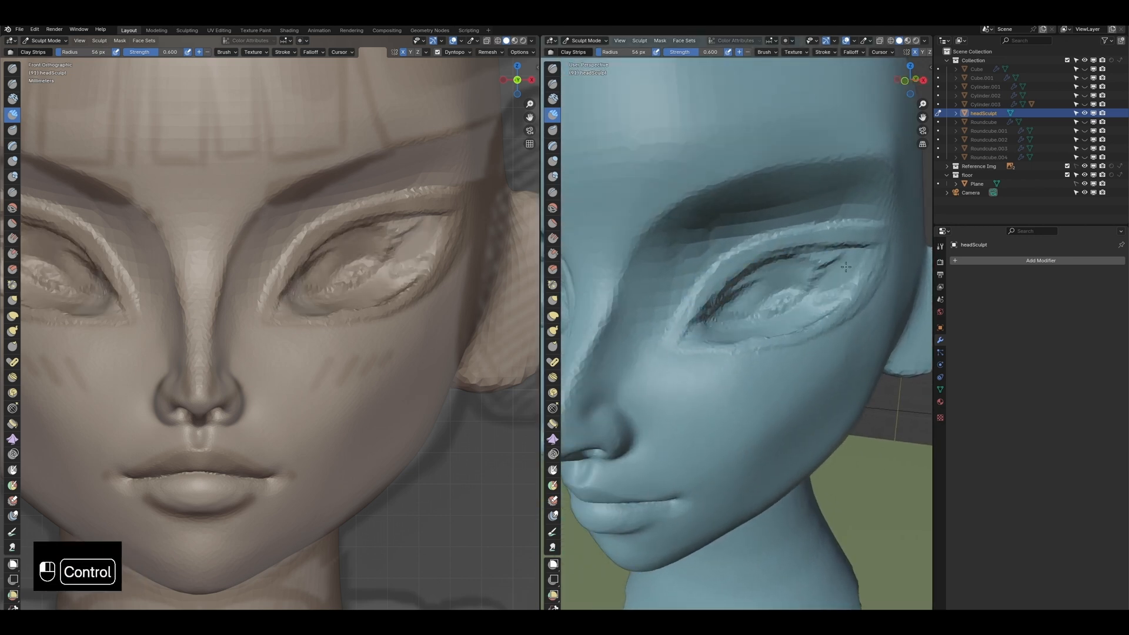
pyautogui.moveTo(846, 267)
pyautogui.keyDown('ctrl'); pyautogui.mouseDown()
pyautogui.moveTo(765, 283)
pyautogui.moveTo(700, 317)
pyautogui.moveTo(830, 268)
pyautogui.moveTo(792, 270)
pyautogui.moveTo(823, 253)
pyautogui.moveTo(861, 247)
pyautogui.moveTo(724, 294)
pyautogui.moveTo(787, 321)
pyautogui.moveTo(818, 301)
pyautogui.mouseUp(); pyautogui.keyUp('ctrl')
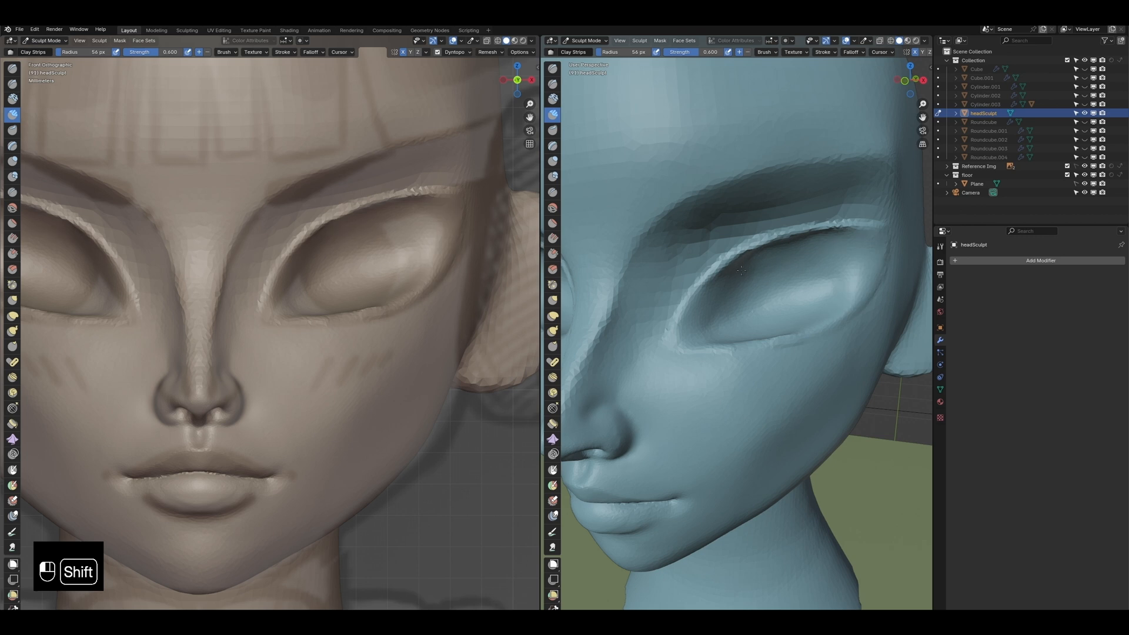
pyautogui.keyDown('super'); pyautogui.moveTo(741, 271); pyautogui.dragTo(710, 346, button='middle'); pyautogui.keyUp('super')
pyautogui.hotkey('ctrl', 's')
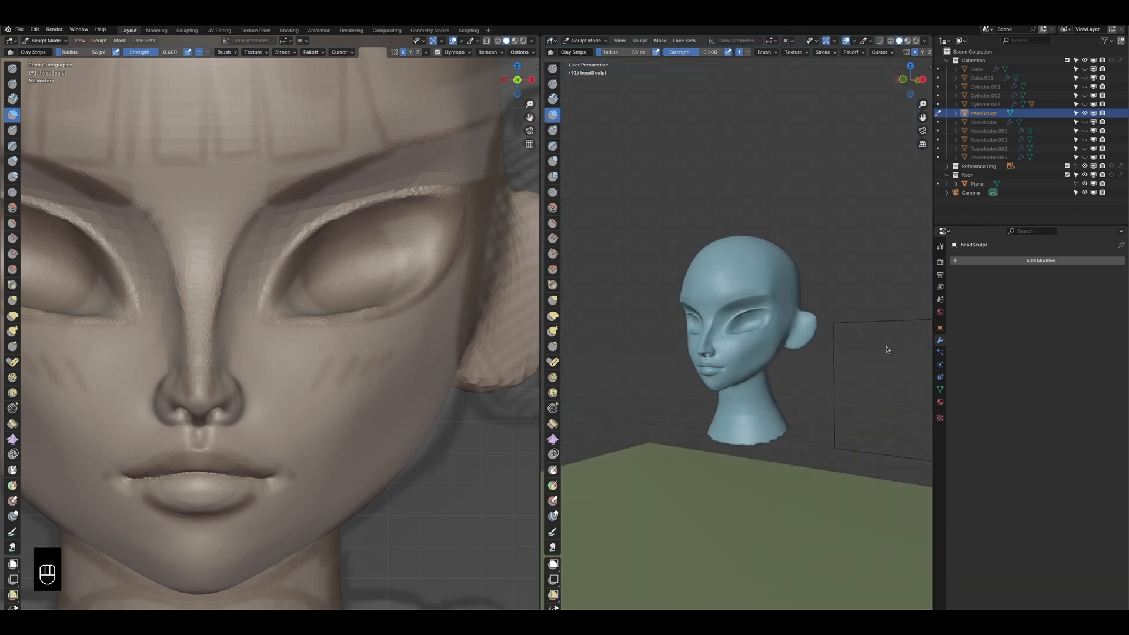
# Step: In Object Mode, add an ico sphere with increased subdivisions for the eyeball and shade it smooth
pyautogui.scroll(3, 751, 325)
pyautogui.click(579, 51)
pyautogui.scroll(-4, 774, 353)
pyautogui.hotkey('shift', 'a')
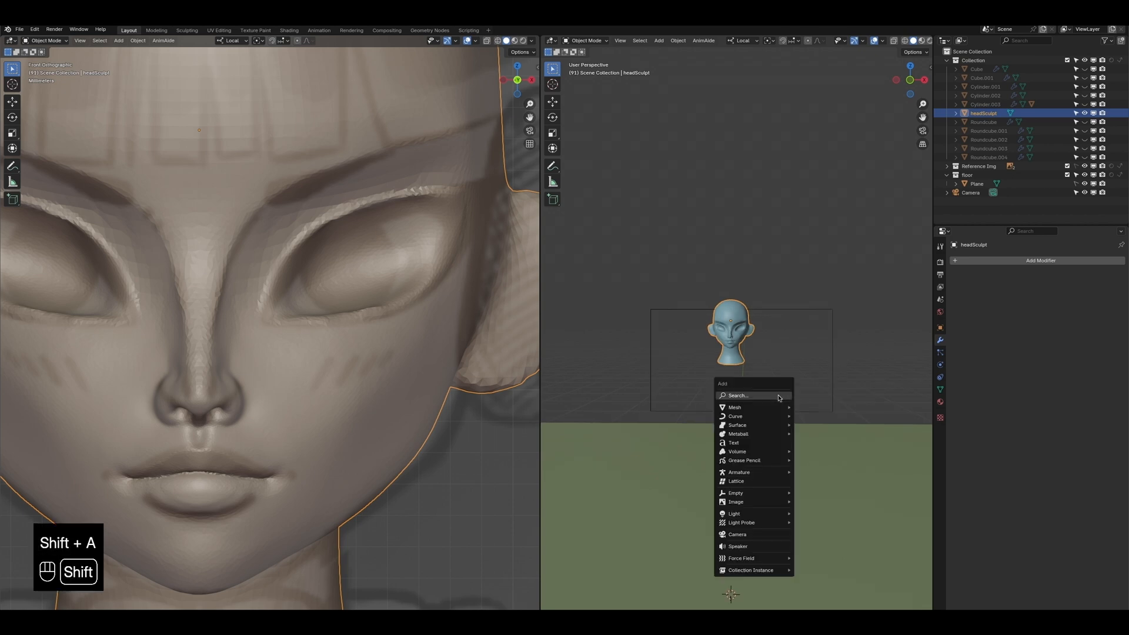
pyautogui.moveTo(772, 417)
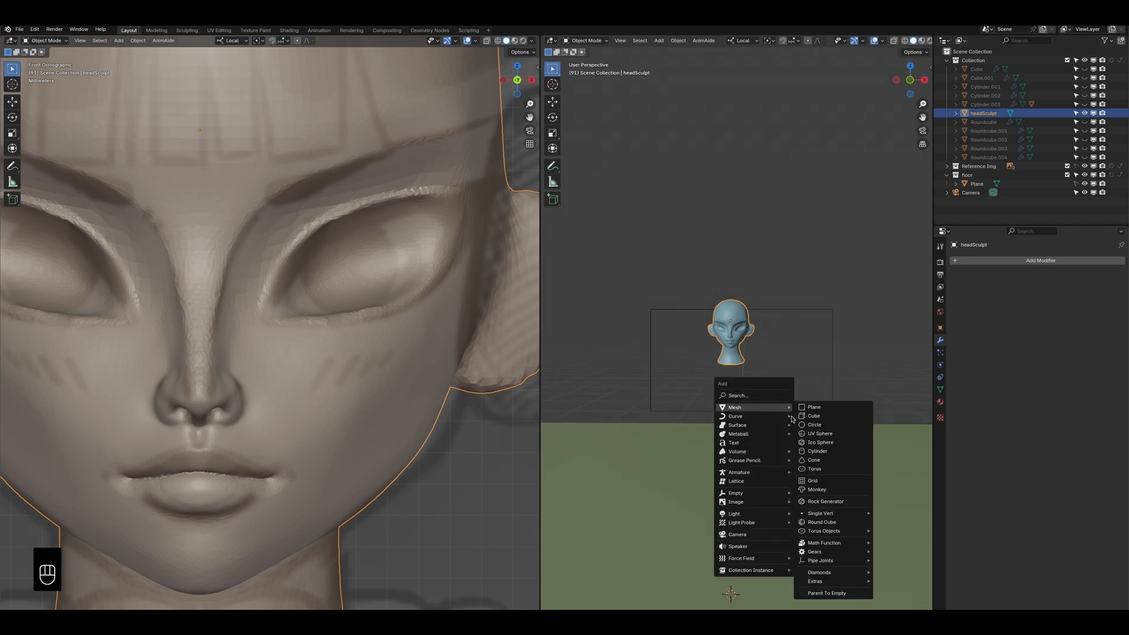
pyautogui.click(847, 443)
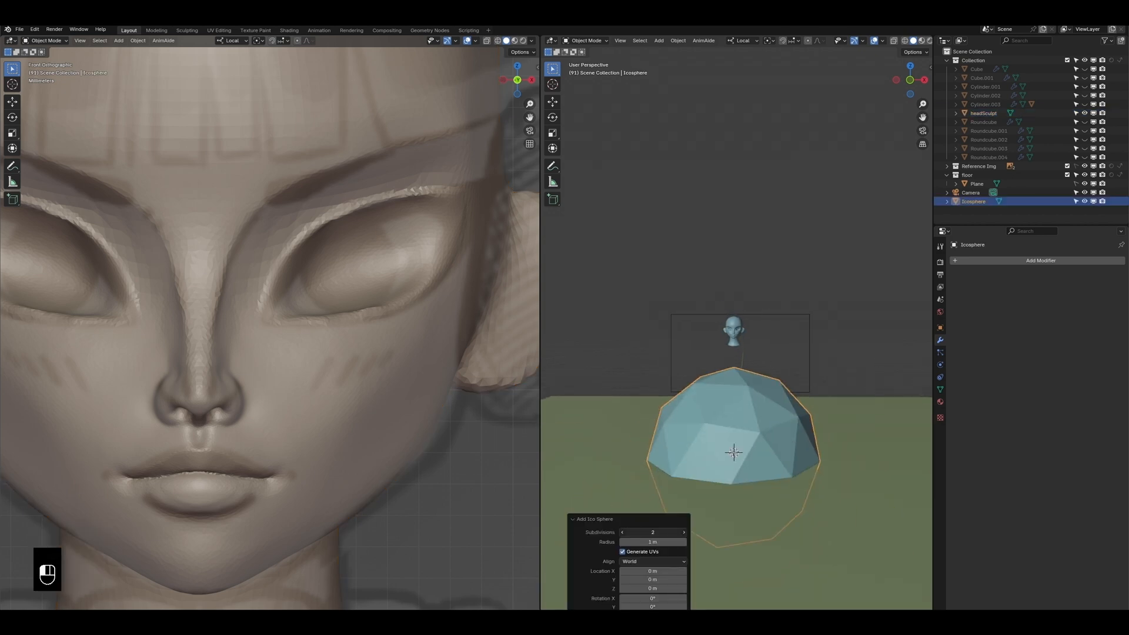
pyautogui.moveTo(647, 532); pyautogui.dragTo(652, 531)
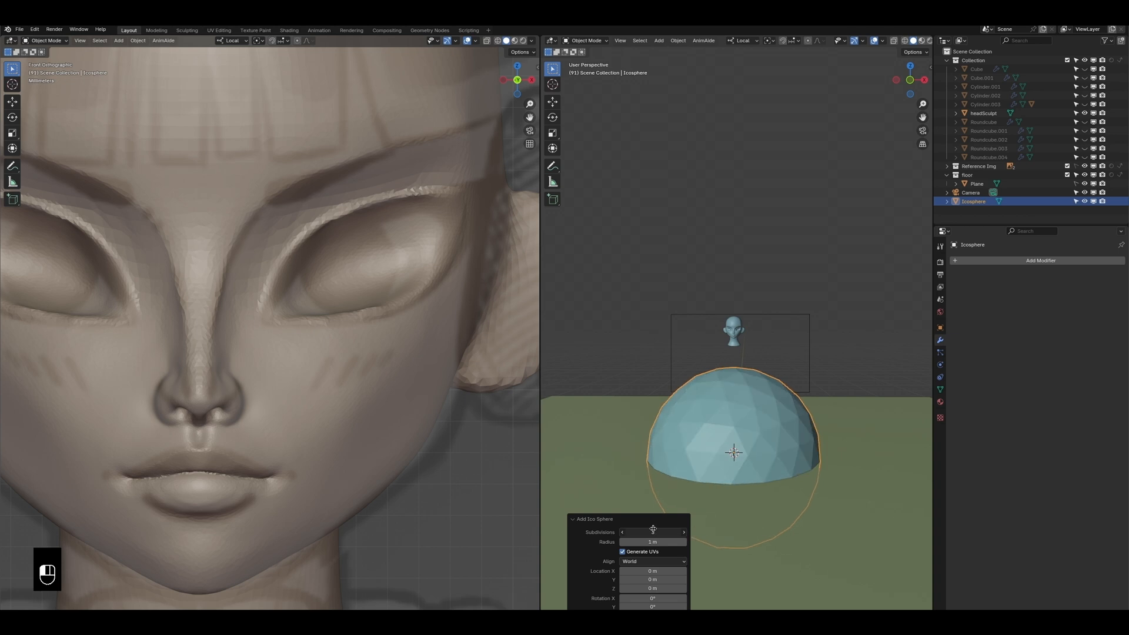
pyautogui.rightClick(709, 445)
pyautogui.click(710, 446)
pyautogui.keyDown('shift'); pyautogui.moveTo(754, 422); pyautogui.dragTo(752, 354, button='middle'); pyautogui.keyUp('shift')
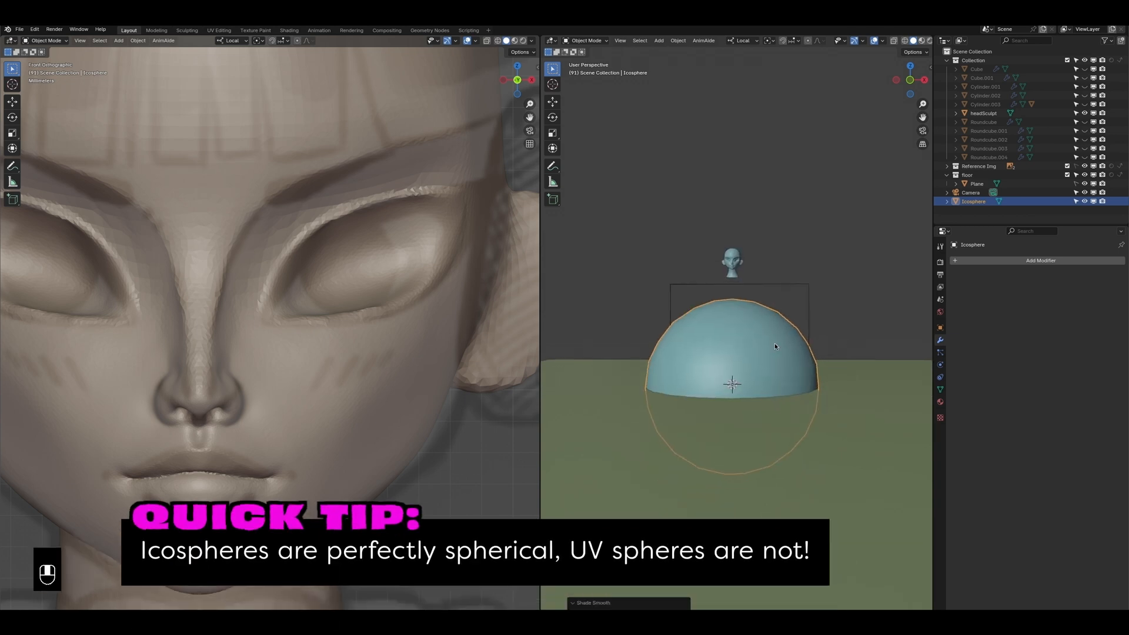
# Step: Add a Mirror modifier on the X axis to the ico sphere and disable Merge
pyautogui.click(989, 260)
pyautogui.moveTo(956, 269)
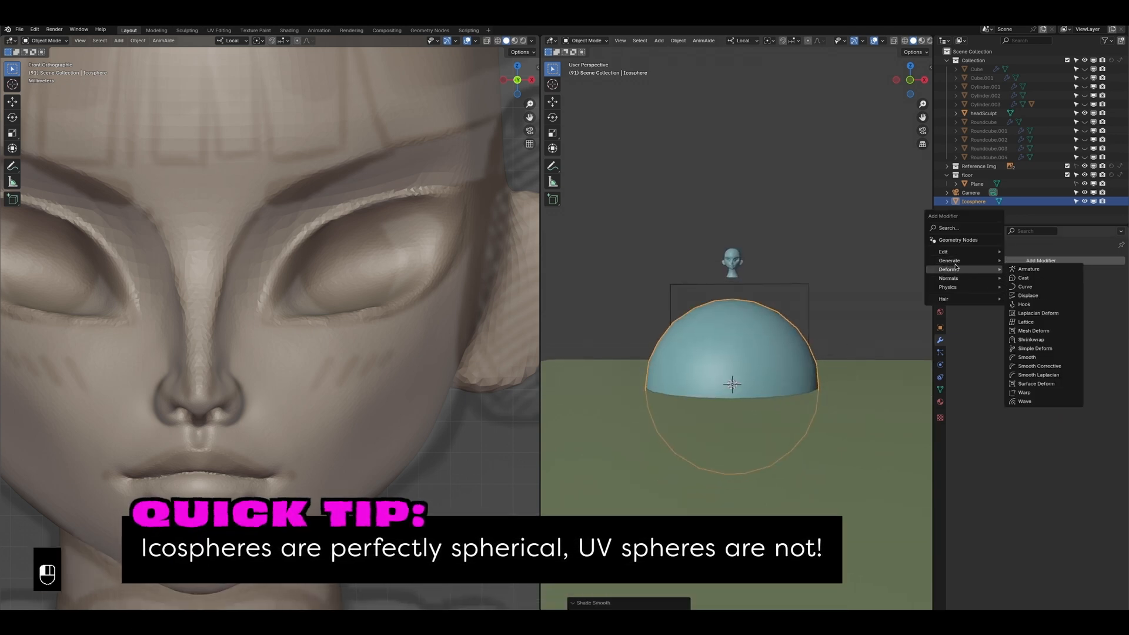
pyautogui.click(1029, 330)
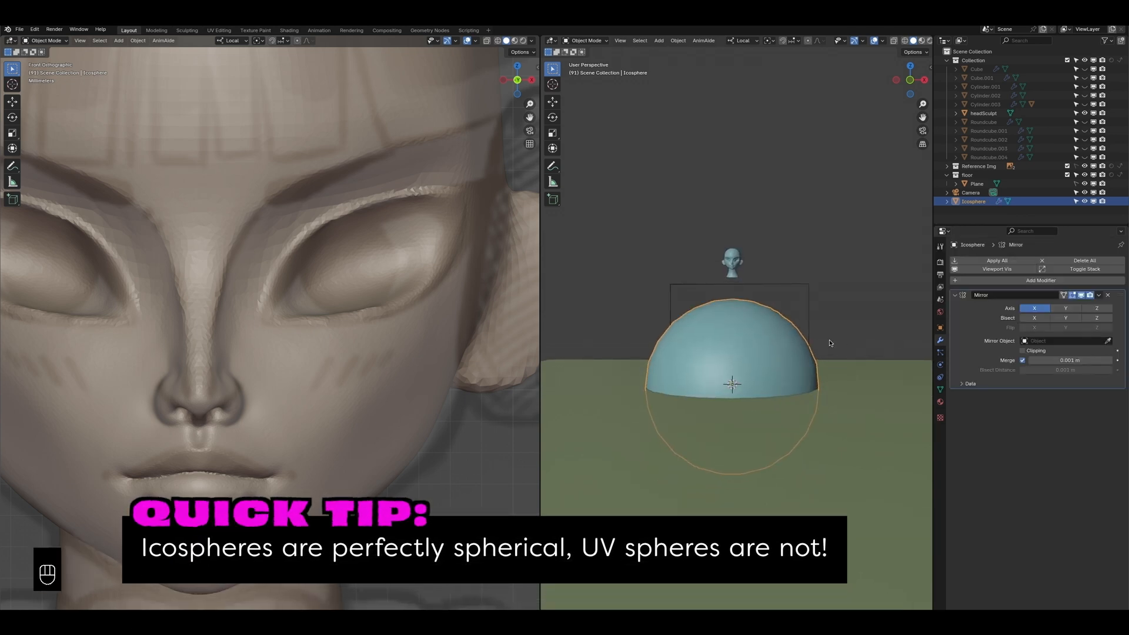
pyautogui.click(1024, 361)
# Step: In Edit Mode, scale the sphere's mesh down and move it up beside the head
pyautogui.press('Tab')
pyautogui.press('s')
pyautogui.click(759, 383)
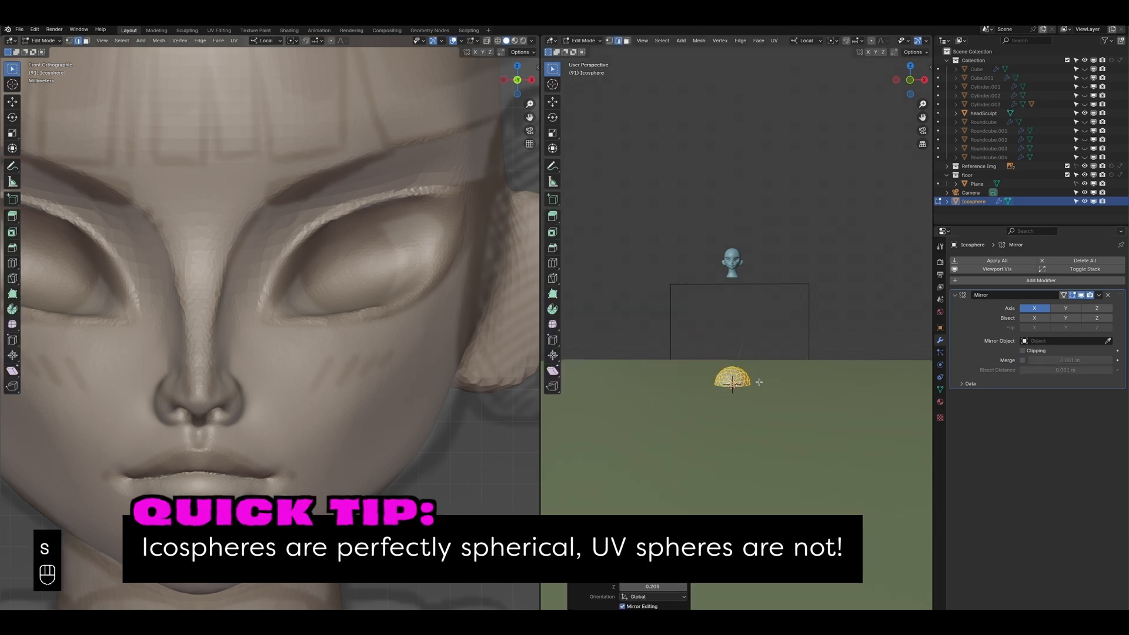
pyautogui.press('g')
pyautogui.click(775, 256)
# Step: Shrink the sphere to eye size and place it over the eye socket in the front view, undoing the oversized scaling
pyautogui.scroll(-5, 424, 329)
pyautogui.press('s')
pyautogui.click(465, 311)
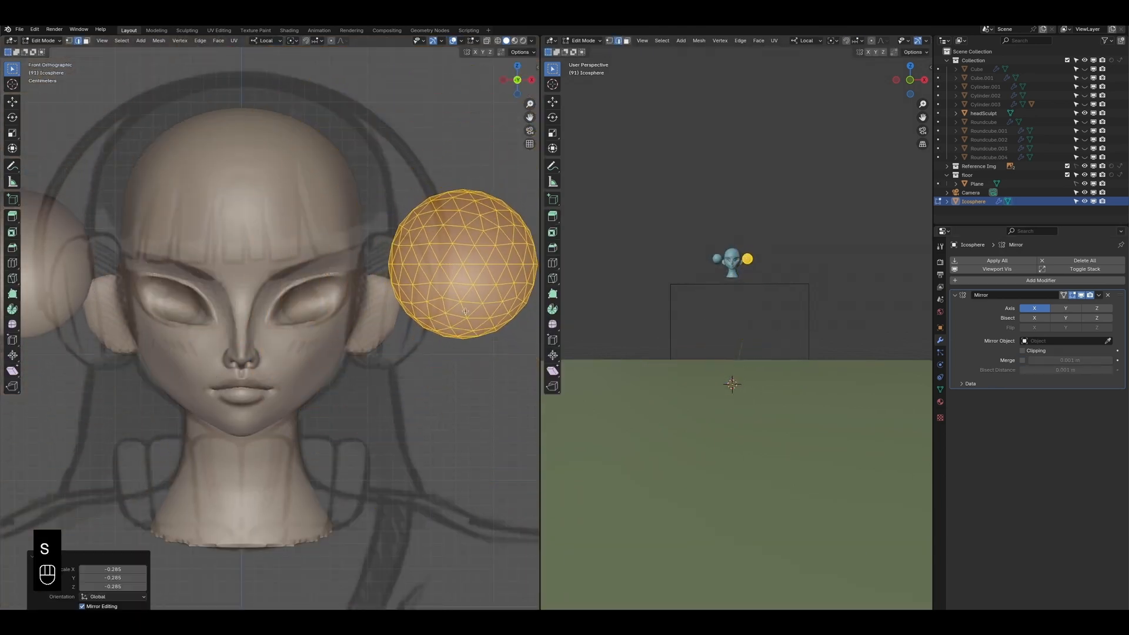
pyautogui.hotkey('ctrl', 'z')
pyautogui.press('s')
pyautogui.click(474, 284)
pyautogui.press('g')
pyautogui.click(325, 319)
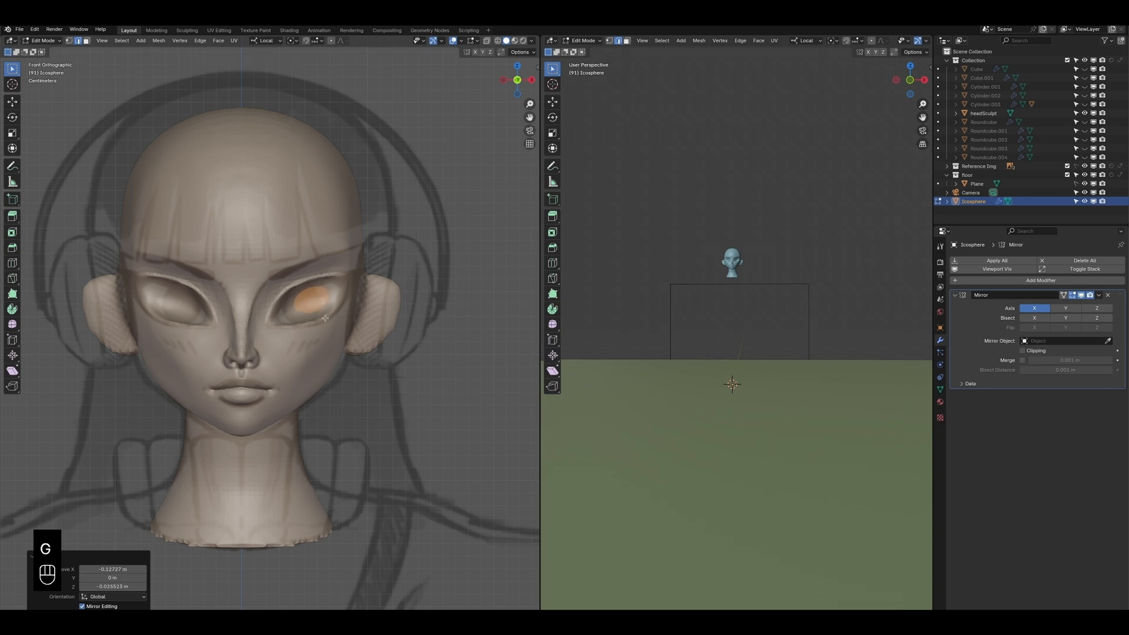
# Step: Move the eyeball forward along Y into the socket and enlarge it by about 1.13
pyautogui.press('g')
pyautogui.press('y')
pyautogui.press('y')
pyautogui.click(734, 247)
pyautogui.press('KP_Decimal')
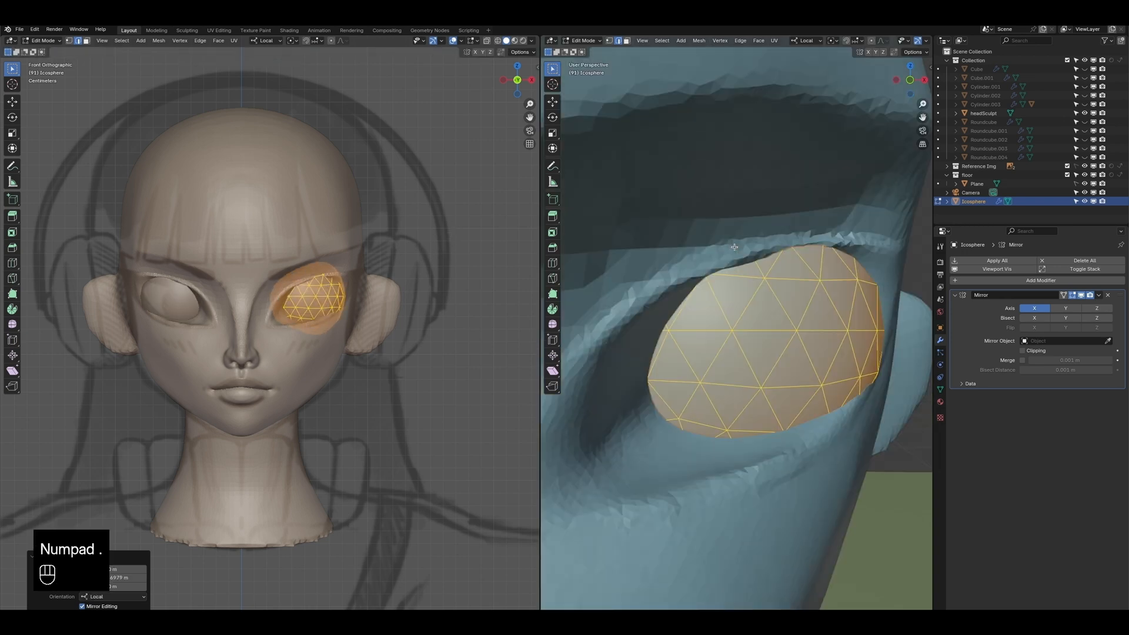
pyautogui.scroll(-6, 734, 247)
pyautogui.moveTo(847, 300); pyautogui.dragTo(811, 363, button='middle')
pyautogui.press('s')
pyautogui.click(818, 370)
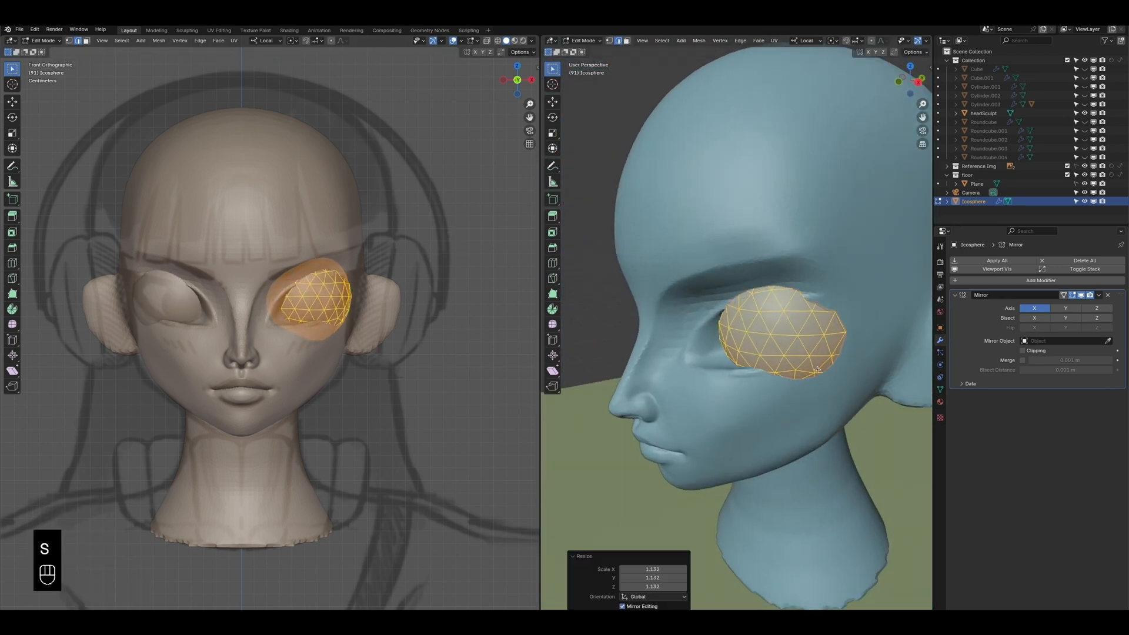
# Step: Fine-tune the eyeball's size and position against the front reference so that it fills the eye opening
pyautogui.press('g')
pyautogui.click(793, 371)
pyautogui.press('g')
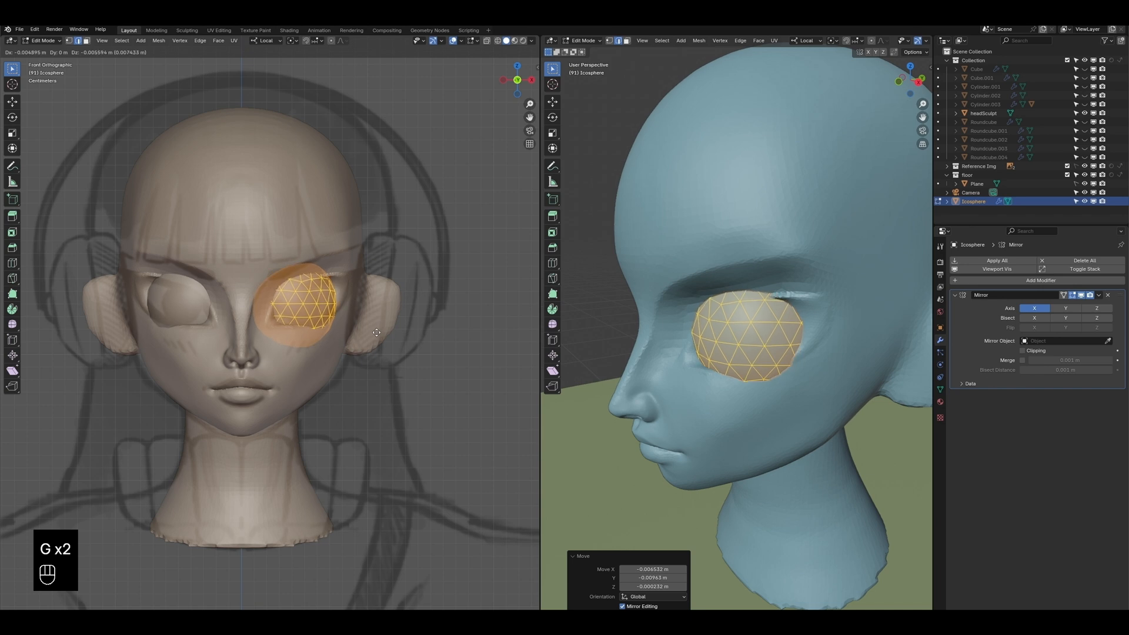
pyautogui.click(377, 333)
pyautogui.press('s')
pyautogui.click(389, 334)
pyautogui.press('g')
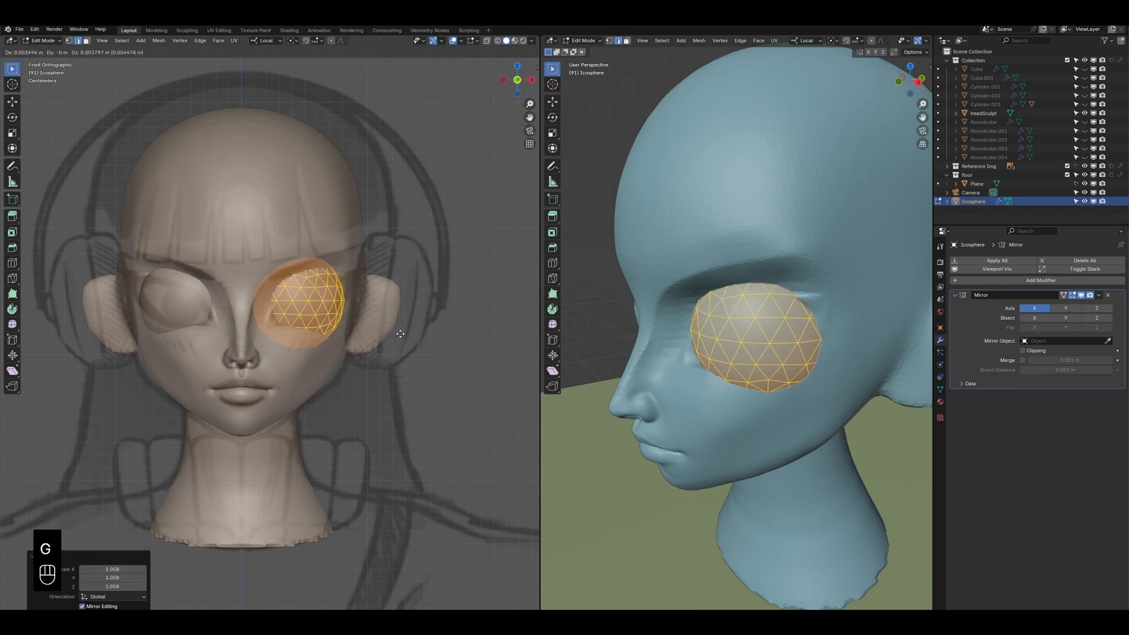
pyautogui.click(397, 334)
pyautogui.press('s')
pyautogui.click(394, 332)
pyautogui.press('g')
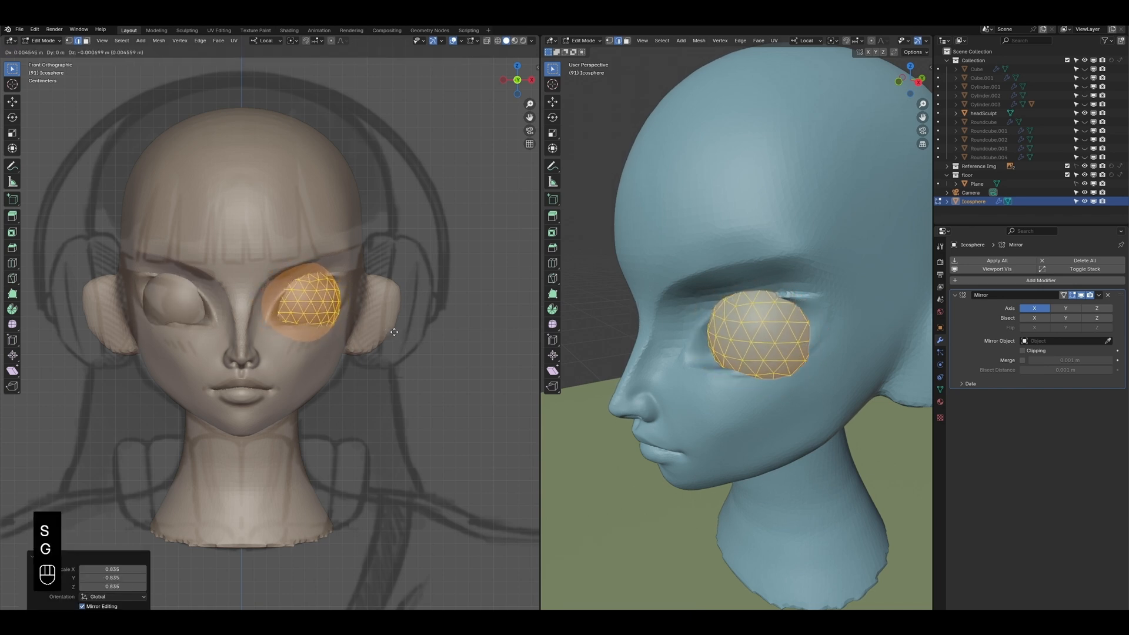
pyautogui.click(394, 333)
# Step: Reposition the eyeball in the socket from side and three-quarter views, and enlarge it by about 1.08
pyautogui.moveTo(782, 347)
pyautogui.mouseDown(button='middle')
pyautogui.moveTo(723, 347)
pyautogui.moveTo(818, 359)
pyautogui.moveTo(717, 366)
pyautogui.moveTo(780, 352)
pyautogui.mouseUp(button='middle')
pyautogui.press('g')
pyautogui.click(727, 350)
pyautogui.press('g')
pyautogui.click(806, 365)
pyautogui.press('KP_1')
pyautogui.press('KP_3')
pyautogui.press('g')
pyautogui.click(697, 341)
pyautogui.keyDown('shift'); pyautogui.moveTo(780, 353); pyautogui.dragTo(729, 359, button='middle'); pyautogui.keyUp('shift')
pyautogui.press('s')
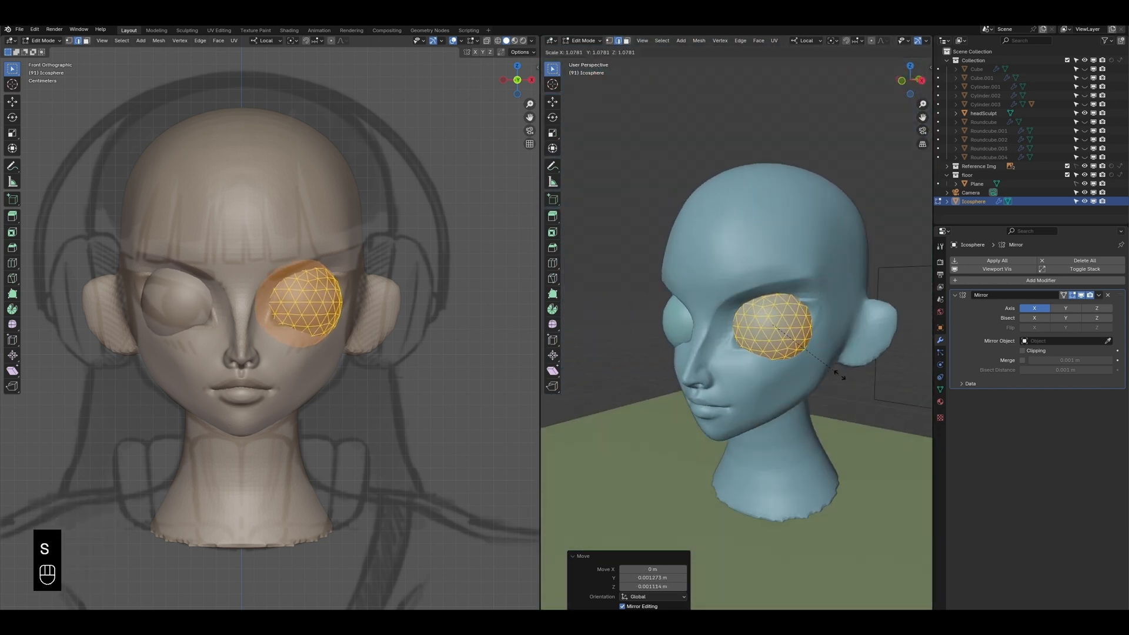
pyautogui.press('Tab')
# Step: Shift the eyeball's mesh slightly toward the nose along its local X axis
pyautogui.moveTo(834, 368); pyautogui.dragTo(754, 329, button='middle')
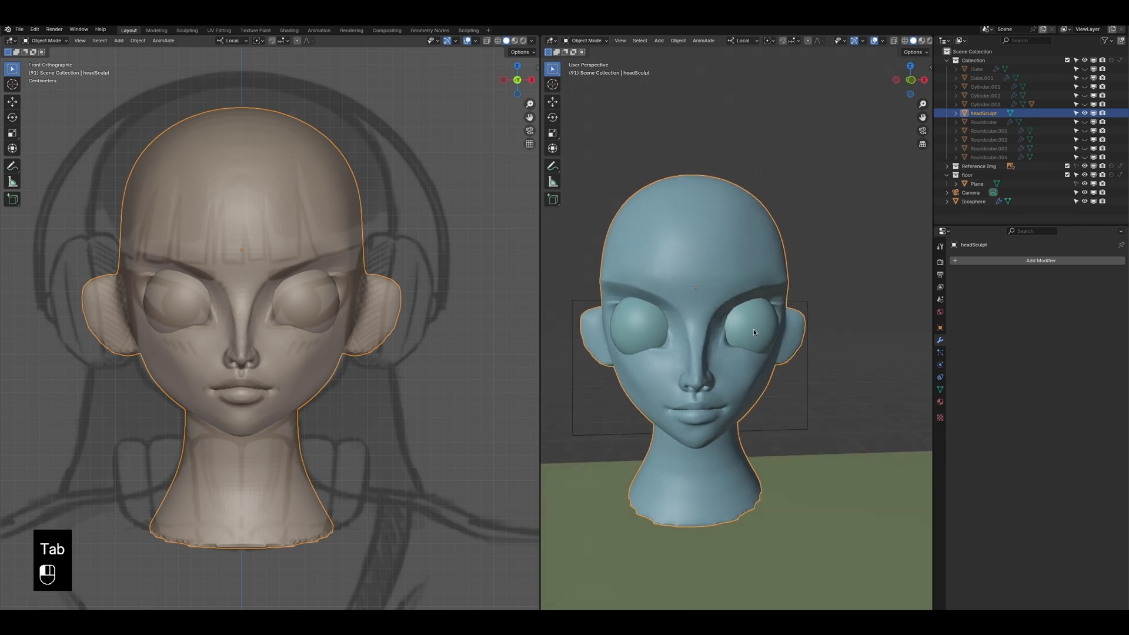
pyautogui.press('Tab')
pyautogui.press('x')
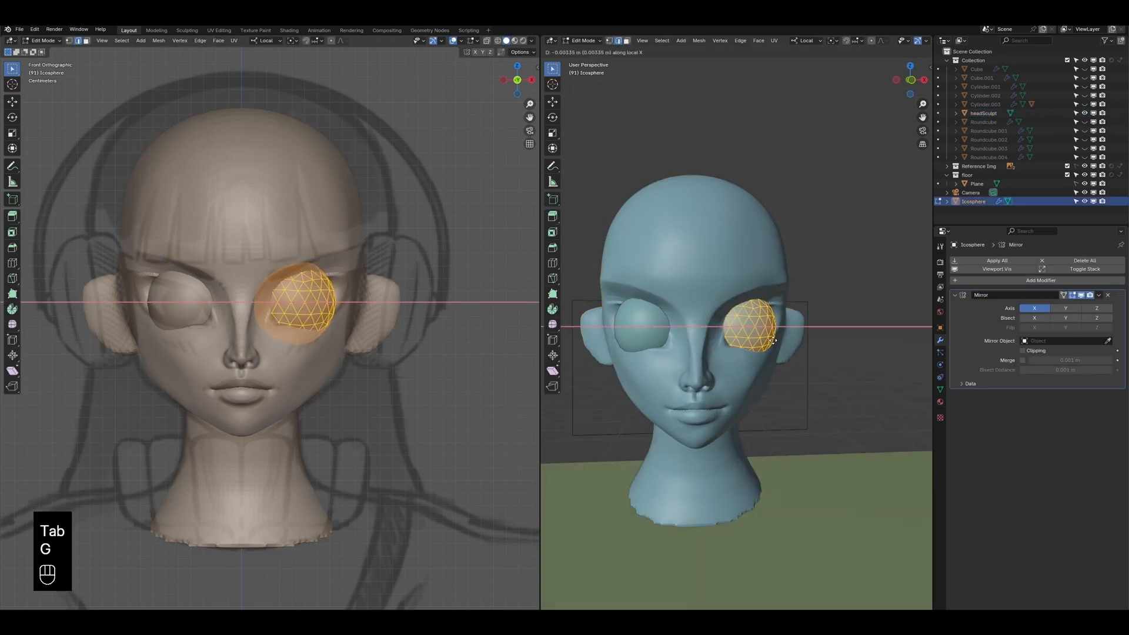
pyautogui.click(774, 341)
# Step: Return the head to Sculpt Mode and pull the socket edges around the eyeball with Elastic Deform at a 107 px radius
pyautogui.press('Tab')
pyautogui.click(760, 374)
pyautogui.moveTo(760, 373); pyautogui.dragTo(753, 310, button='middle')
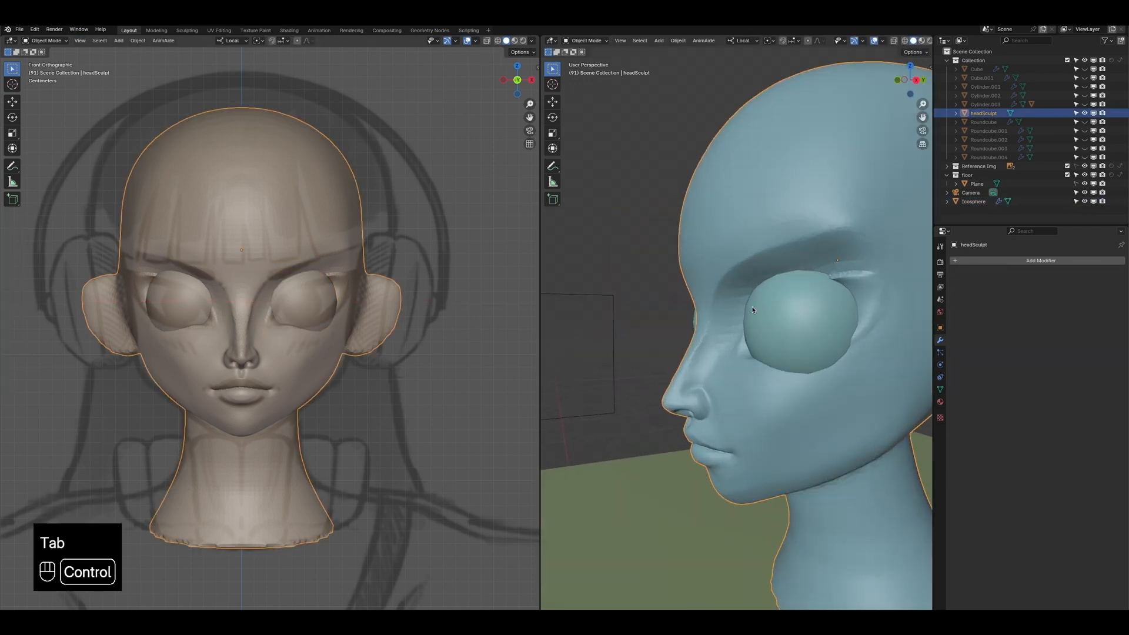
pyautogui.click(580, 40)
pyautogui.click(582, 68)
pyautogui.moveTo(702, 230)
pyautogui.keyDown('ctrl'); pyautogui.mouseDown(button='middle')
pyautogui.moveTo(691, 288)
pyautogui.moveTo(765, 270)
pyautogui.moveTo(791, 250)
pyautogui.mouseUp(button='middle'); pyautogui.keyUp('ctrl')
pyautogui.click(553, 316)
pyautogui.keyDown('ctrl'); pyautogui.moveTo(765, 377); pyautogui.dragTo(775, 302, button='middle'); pyautogui.keyUp('ctrl')
pyautogui.press('g')
pyautogui.press('f')
pyautogui.click(784, 305)
pyautogui.moveTo(774, 294); pyautogui.dragTo(769, 274)
pyautogui.moveTo(835, 259)
pyautogui.mouseDown(button='middle')
pyautogui.moveTo(792, 302)
pyautogui.moveTo(790, 277)
pyautogui.mouseUp(button='middle')
pyautogui.click(554, 316)
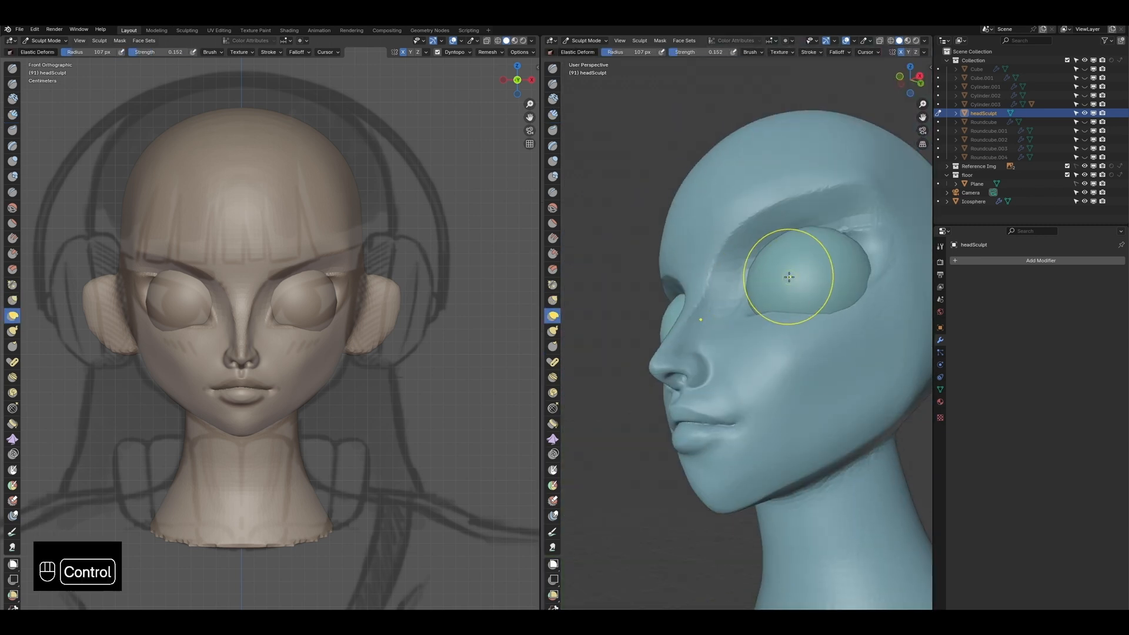
# Step: Wrap the upper and lower eyelids around the eyeball with Elastic Deform from side, top and three-quarter angles
pyautogui.moveTo(725, 230); pyautogui.dragTo(814, 216, button='middle')
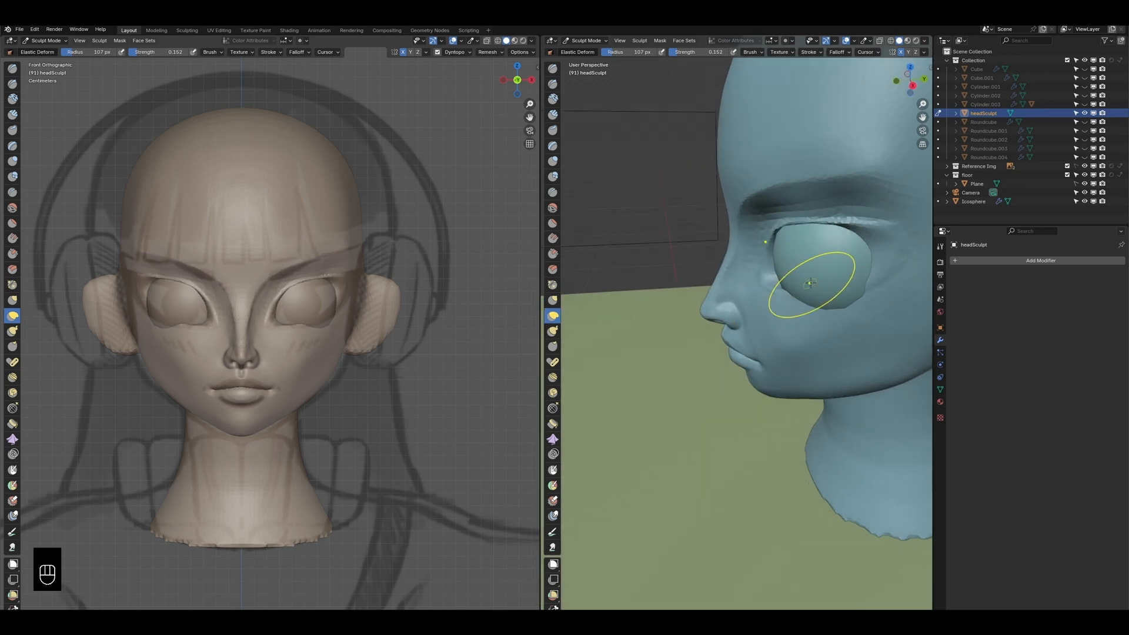
pyautogui.moveTo(810, 282); pyautogui.dragTo(765, 269, button='middle')
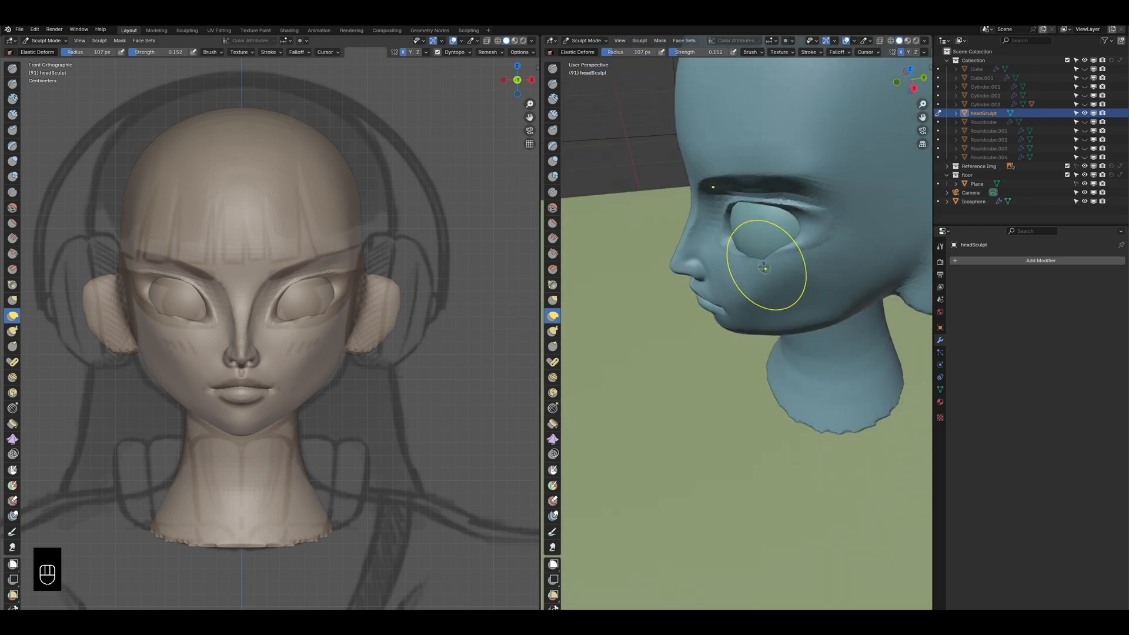
pyautogui.scroll(3, 728, 265)
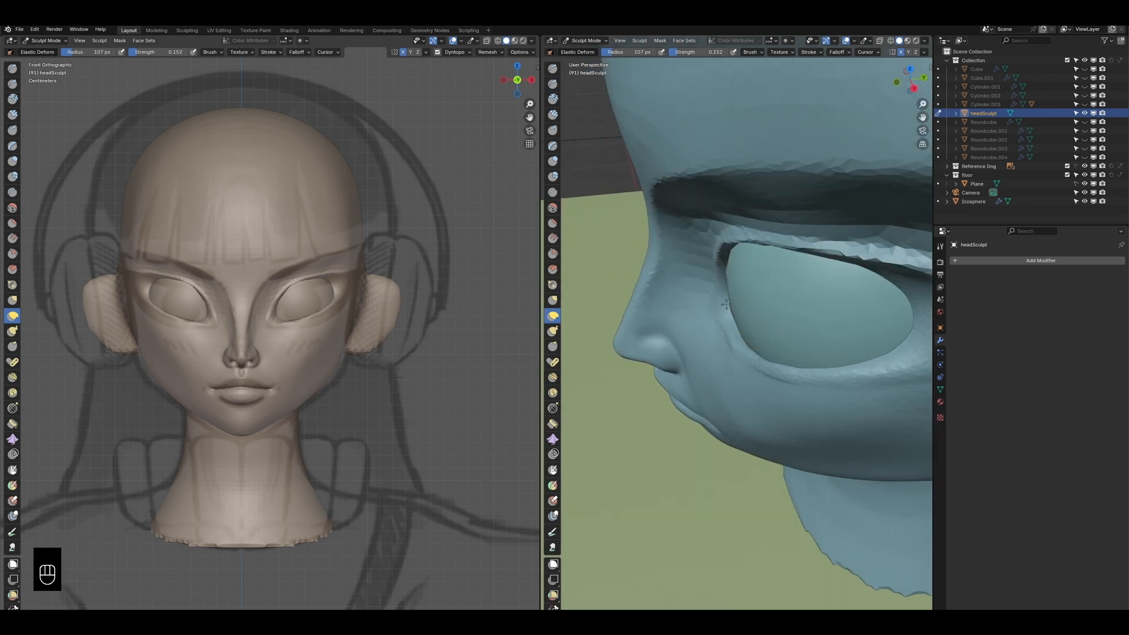
pyautogui.scroll(-6, 727, 304)
pyautogui.moveTo(726, 304); pyautogui.dragTo(823, 273, button='middle')
pyautogui.scroll(2, 794, 318)
pyautogui.moveTo(794, 317); pyautogui.dragTo(764, 337, button='middle')
pyautogui.moveTo(765, 336)
pyautogui.mouseDown(button='middle')
pyautogui.moveTo(800, 321)
pyautogui.moveTo(768, 321)
pyautogui.moveTo(797, 301)
pyautogui.moveTo(711, 376)
pyautogui.mouseUp(button='middle')
pyautogui.scroll(4, 768, 322)
# Step: Move the eyeball's mesh about 0.006 m deeper into the head along its local Y axis
pyautogui.click(576, 43)
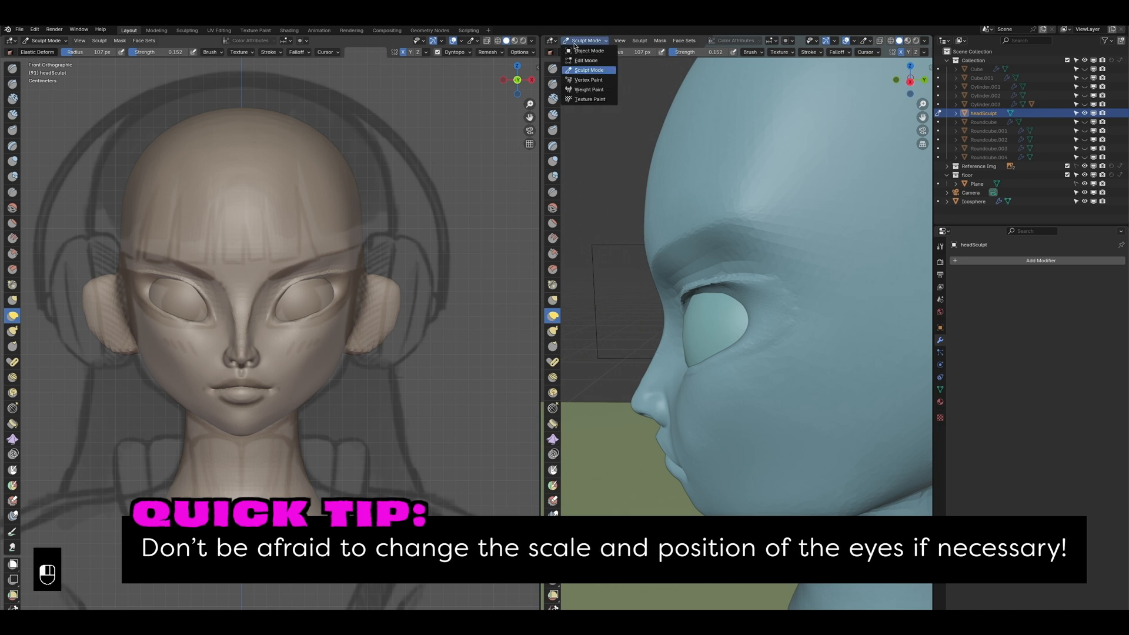
pyautogui.click(589, 50)
pyautogui.click(711, 315)
pyautogui.press('Tab')
pyautogui.press('g')
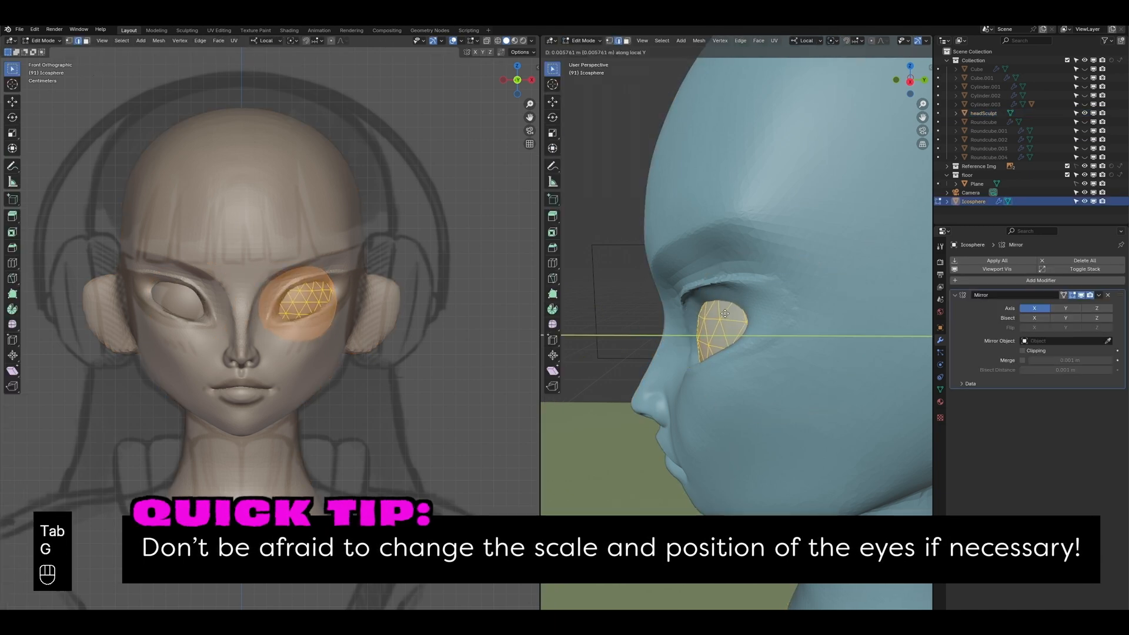
pyautogui.click(725, 314)
pyautogui.scroll(-2, 725, 314)
pyautogui.moveTo(725, 313); pyautogui.dragTo(809, 324, button='middle')
pyautogui.press('Tab')
# Step: Return the head to Sculpt Mode and pull the edge of the eye socket around the eyeball with Elastic Deform in front view
pyautogui.click(732, 412)
pyautogui.click(585, 41)
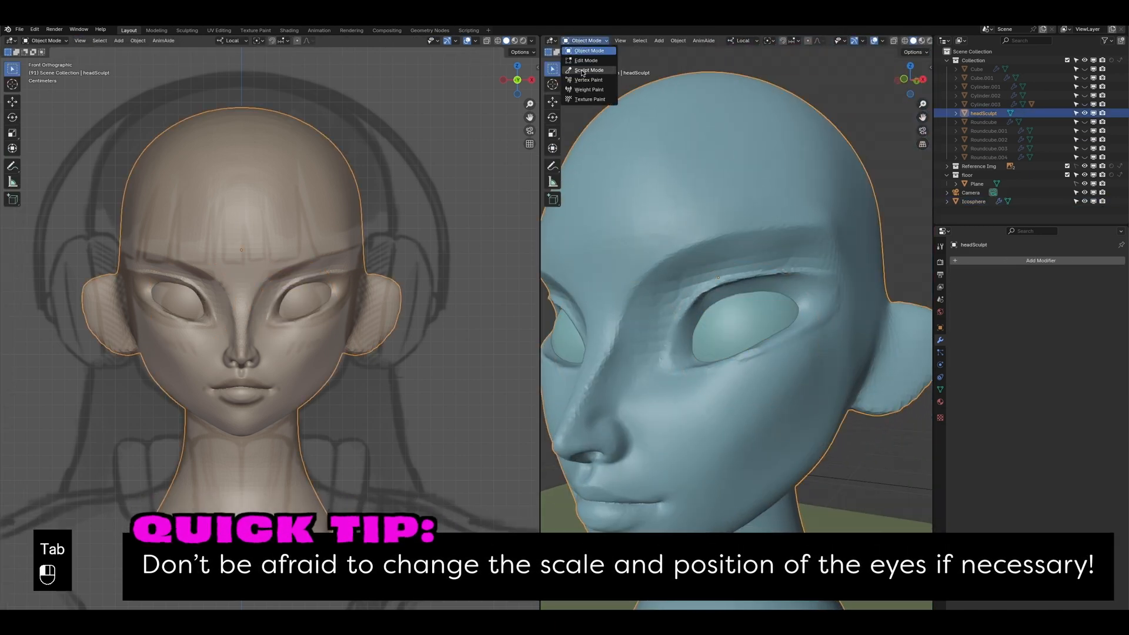
pyautogui.click(582, 70)
pyautogui.moveTo(636, 330); pyautogui.dragTo(676, 357, button='middle')
pyautogui.moveTo(822, 363); pyautogui.dragTo(883, 353, button='middle')
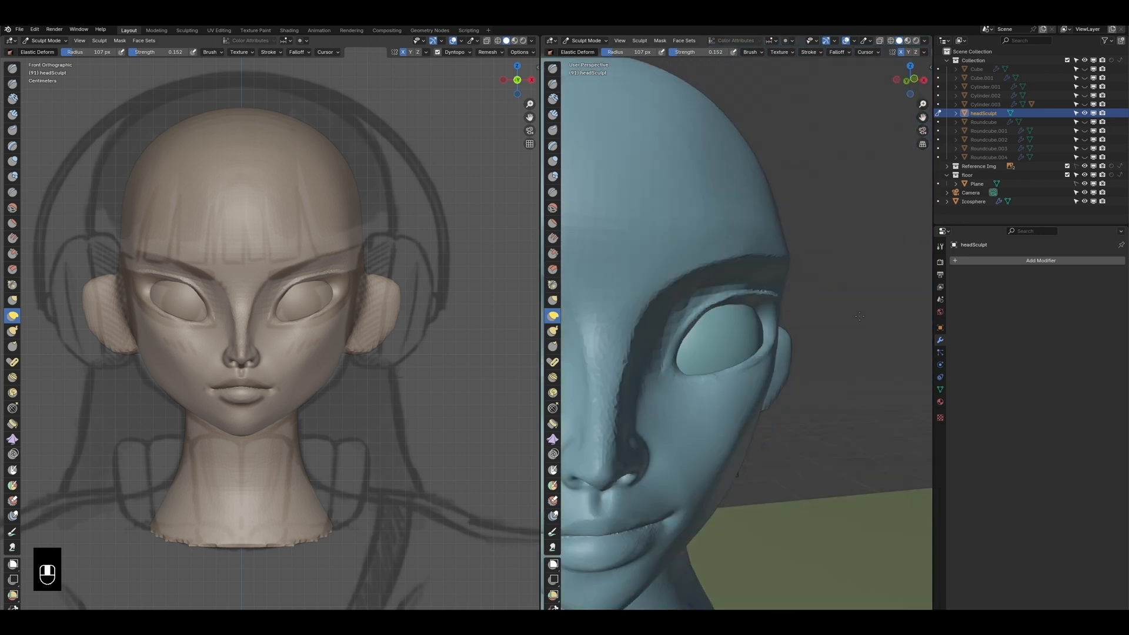
pyautogui.moveTo(718, 353); pyautogui.dragTo(782, 347, button='middle')
pyautogui.keyDown('shift'); pyautogui.moveTo(782, 348); pyautogui.dragTo(779, 330, button='middle'); pyautogui.keyUp('shift')
pyautogui.scroll(4, 353, 314)
pyautogui.moveTo(365, 320); pyautogui.dragTo(336, 347)
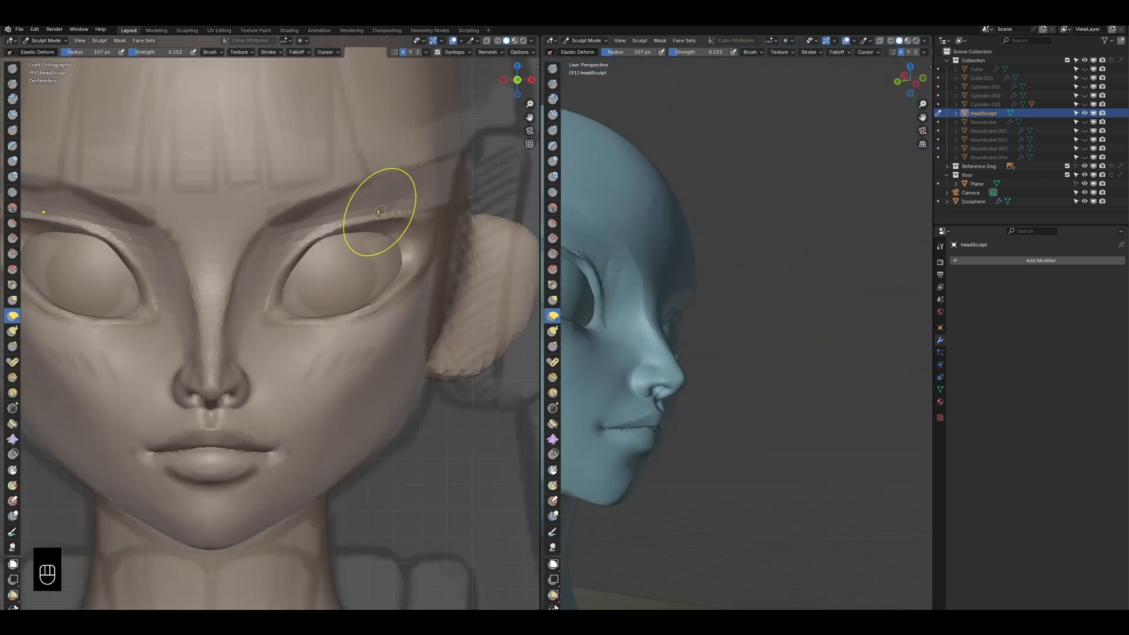
# Step: Scale the eyeball's mesh up to about 1.07 and shift it about 0.0026 m outward along its local X axis
pyautogui.scroll(-3, 765, 329)
pyautogui.moveTo(783, 329); pyautogui.dragTo(665, 353, button='middle')
pyautogui.keyDown('shift'); pyautogui.moveTo(665, 353); pyautogui.dragTo(772, 336, button='middle'); pyautogui.keyUp('shift')
pyautogui.scroll(1, 772, 335)
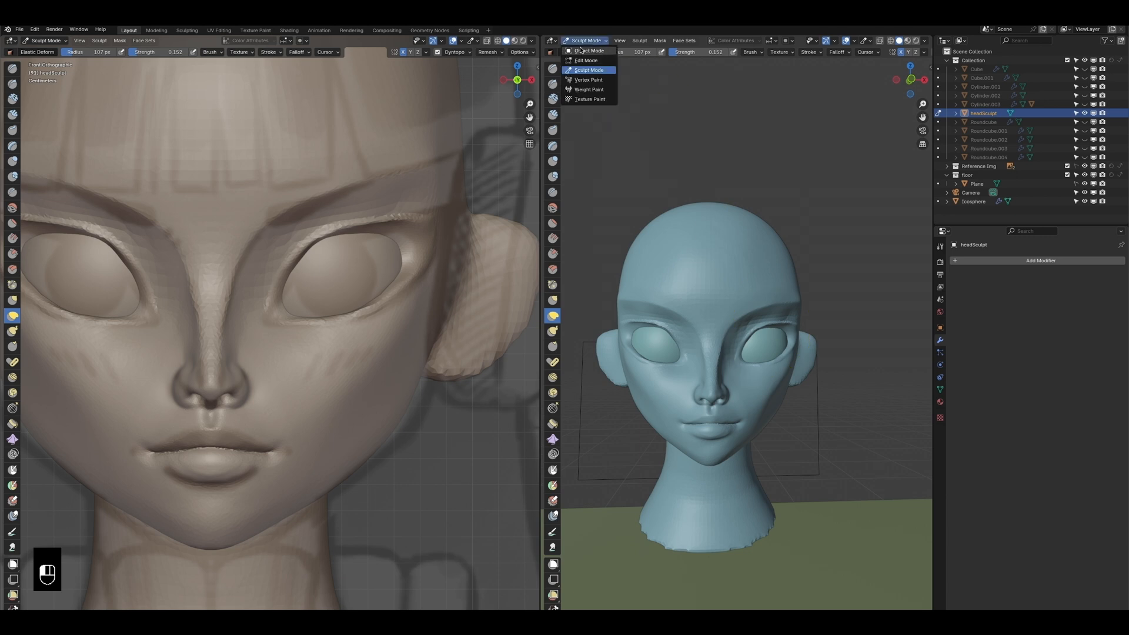
pyautogui.click(581, 51)
pyautogui.click(769, 340)
pyautogui.press('Tab')
pyautogui.press('s')
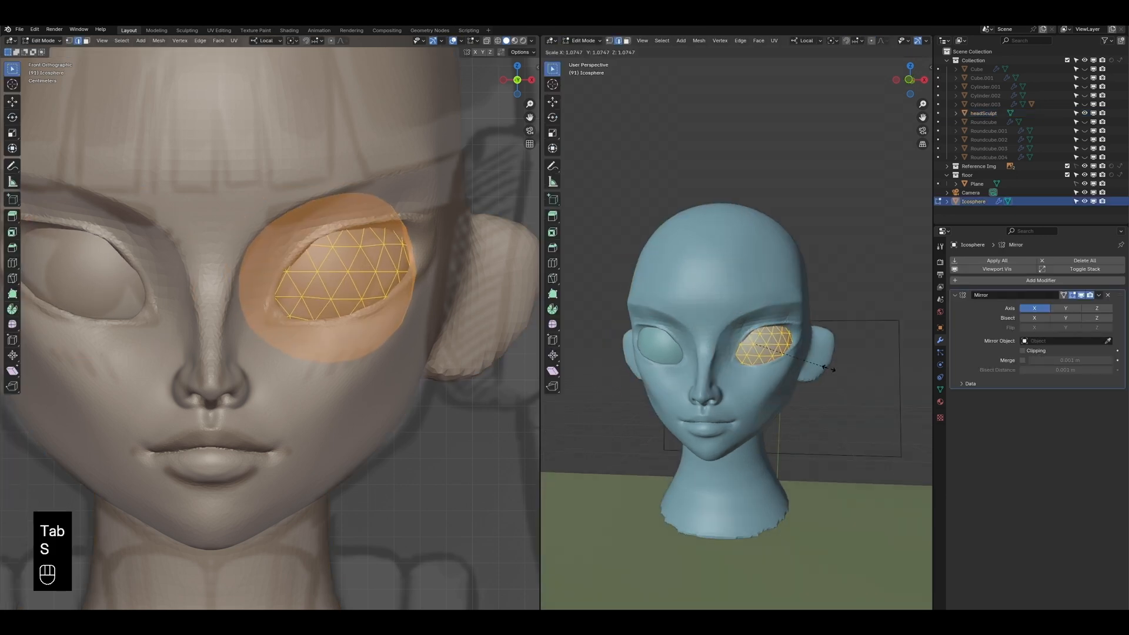
pyautogui.click(832, 368)
pyautogui.press('g')
pyautogui.click(832, 369)
pyautogui.moveTo(831, 370); pyautogui.dragTo(759, 395, button='middle')
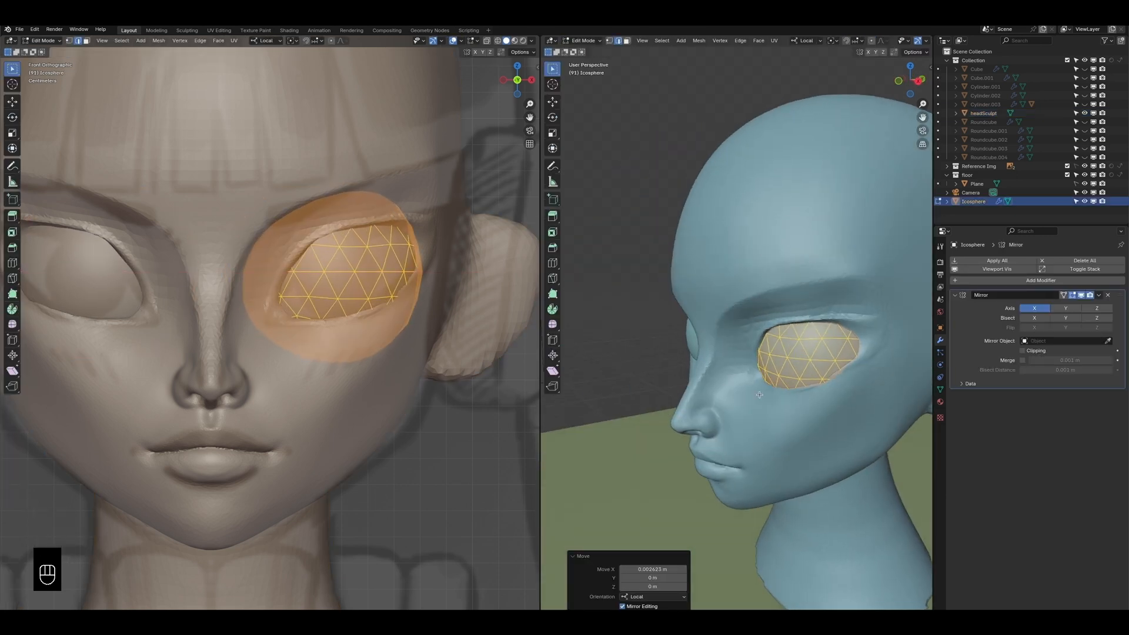
# Step: Return the head to Sculpt Mode and pull the upper eyelid's outer corner over the enlarged eyeball with Elastic Deform
pyautogui.press('Tab')
pyautogui.click(817, 400)
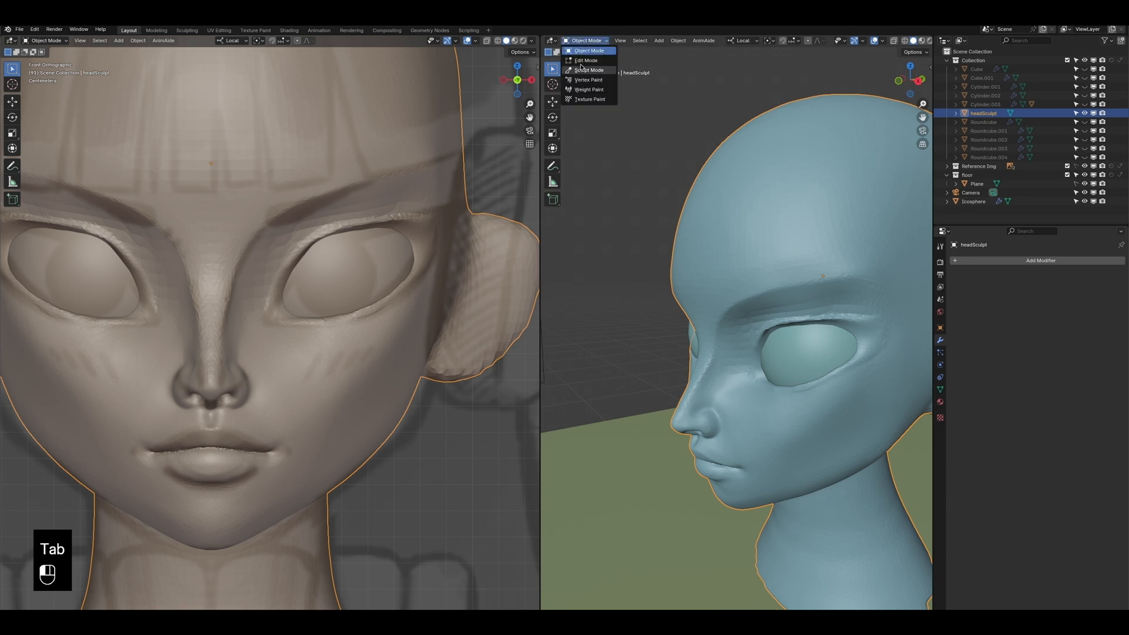
pyautogui.click(583, 70)
pyautogui.moveTo(823, 359)
pyautogui.keyDown('shift'); pyautogui.mouseDown(button='middle')
pyautogui.moveTo(726, 352)
pyautogui.moveTo(749, 356)
pyautogui.mouseUp(button='middle'); pyautogui.keyUp('shift')
pyautogui.moveTo(725, 312)
pyautogui.mouseDown(button='middle')
pyautogui.moveTo(726, 354)
pyautogui.moveTo(744, 353)
pyautogui.moveTo(784, 306)
pyautogui.mouseUp(button='middle')
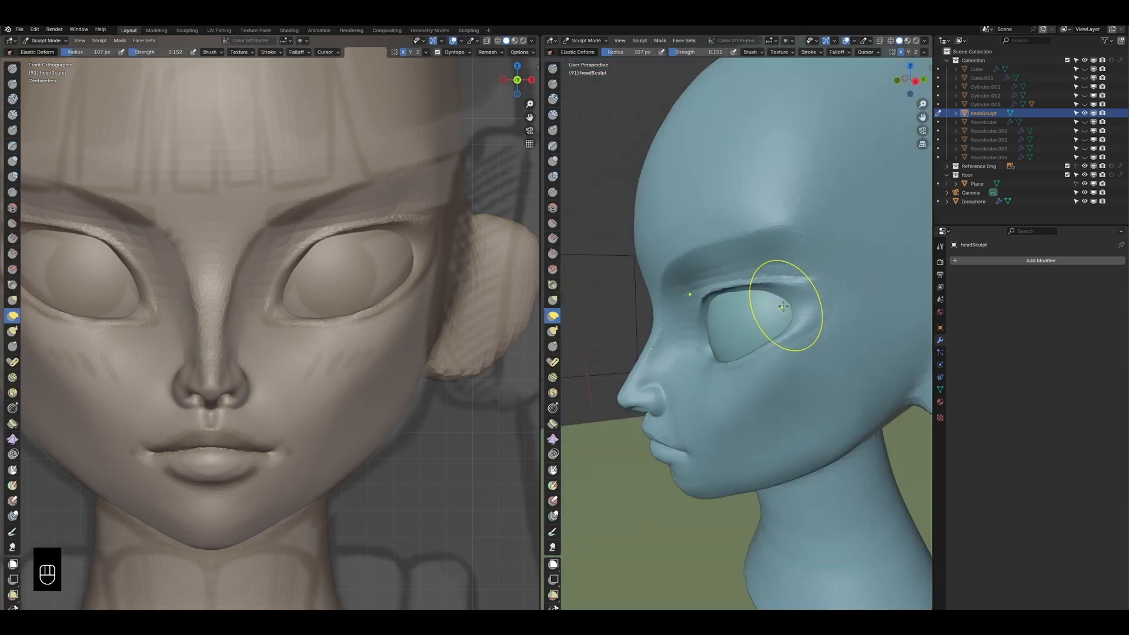
pyautogui.scroll(5, 797, 297)
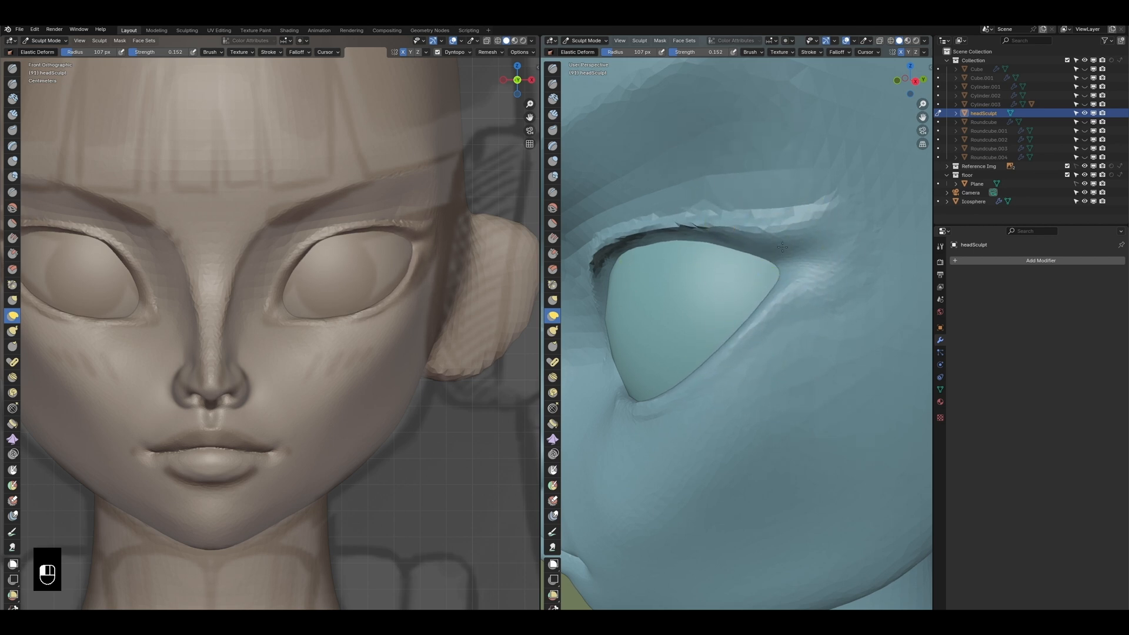
pyautogui.moveTo(782, 247); pyautogui.dragTo(775, 244)
pyautogui.scroll(-2, 671, 276)
# Step: Fit the inner eye corner and the adjoining lower eyelid against the eyeball with Elastic Deform
pyautogui.moveTo(653, 306); pyautogui.dragTo(756, 356, button='middle')
pyautogui.scroll(5, 765, 353)
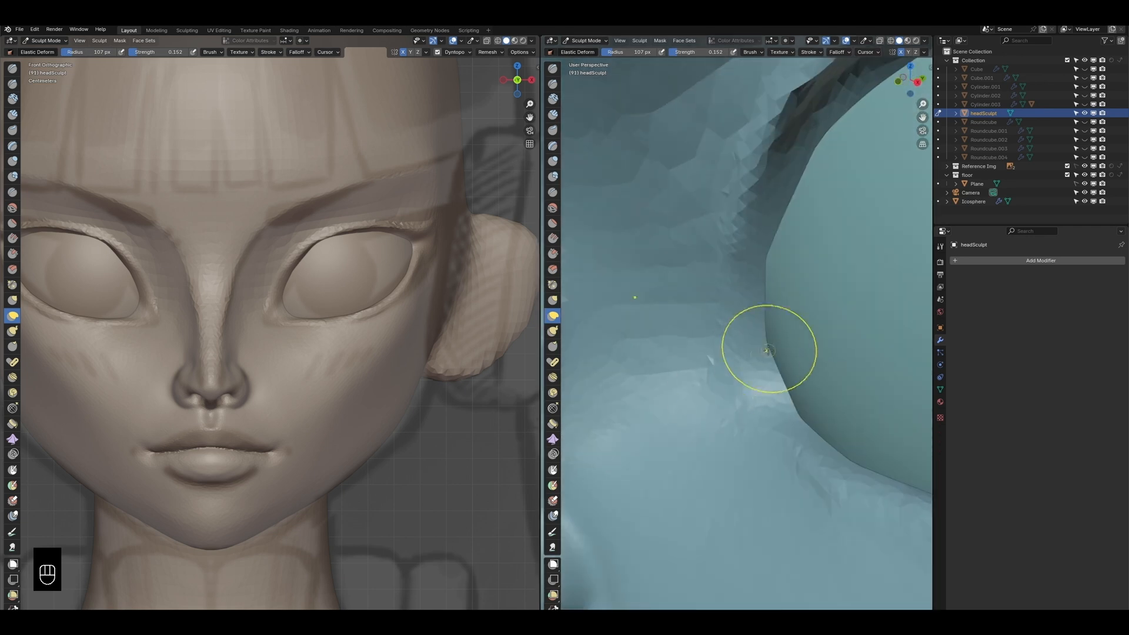
pyautogui.moveTo(743, 395); pyautogui.dragTo(745, 370)
pyautogui.scroll(-2, 771, 406)
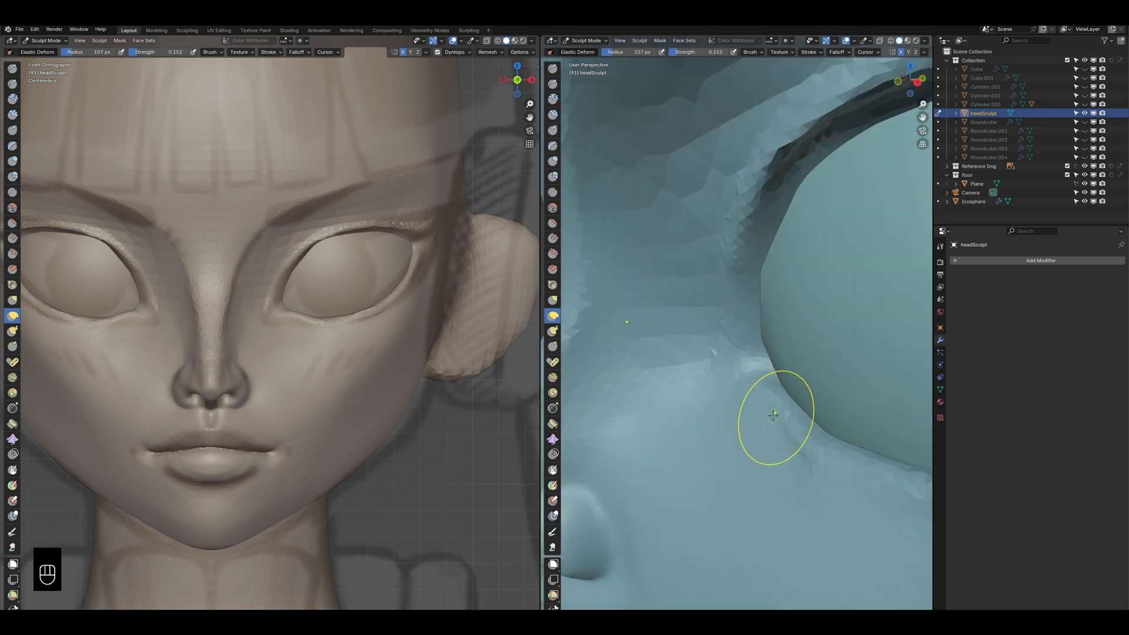
pyautogui.moveTo(736, 420); pyautogui.dragTo(755, 409, button='middle')
pyautogui.scroll(3, 296, 304)
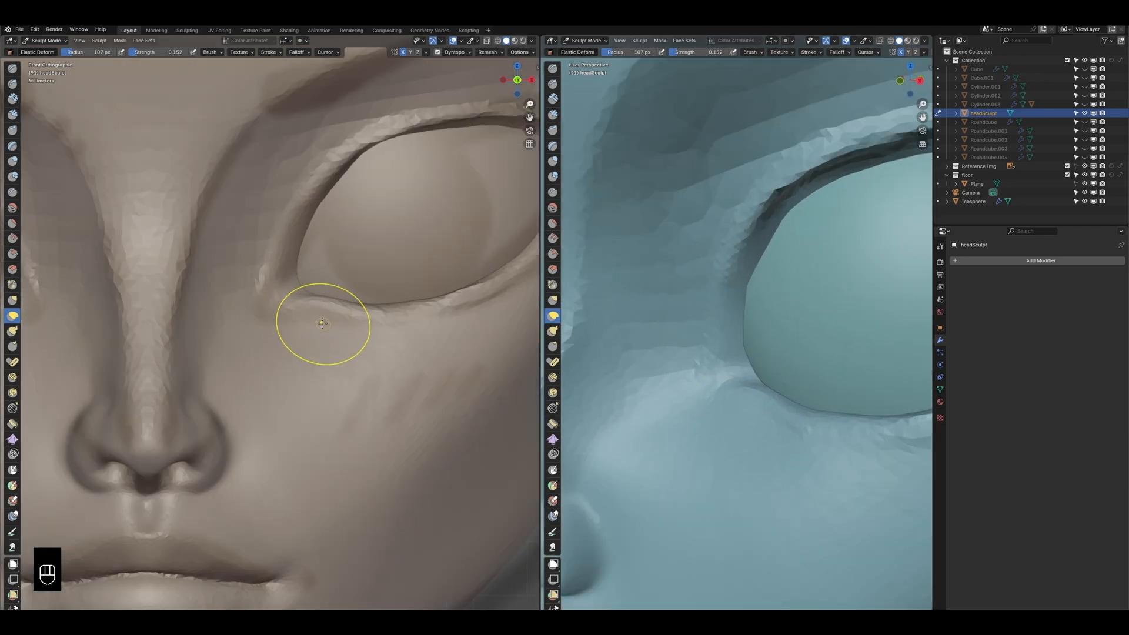
pyautogui.moveTo(292, 285); pyautogui.dragTo(286, 279)
pyautogui.scroll(-8, 282, 275)
pyautogui.scroll(-9, 732, 386)
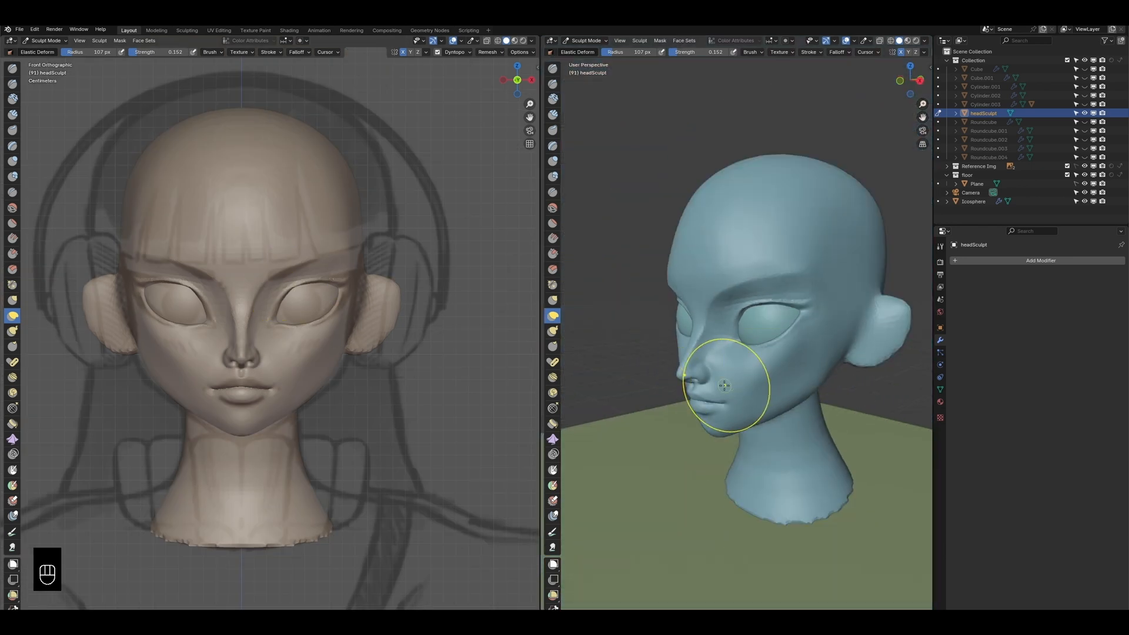
# Step: Scale the eyeball's mesh up again, to about 1.06 of its size, without moving it
pyautogui.moveTo(731, 386)
pyautogui.mouseDown(button='middle')
pyautogui.moveTo(793, 374)
pyautogui.moveTo(676, 376)
pyautogui.moveTo(703, 389)
pyautogui.moveTo(688, 377)
pyautogui.mouseUp(button='middle')
pyautogui.press('KP_Decimal')
pyautogui.scroll(3, 688, 378)
pyautogui.keyDown('shift'); pyautogui.moveTo(871, 359); pyautogui.dragTo(765, 359, button='middle'); pyautogui.keyUp('shift')
pyautogui.scroll(3, 765, 359)
pyautogui.moveTo(764, 358)
pyautogui.mouseDown(button='middle')
pyautogui.moveTo(824, 381)
pyautogui.moveTo(762, 363)
pyautogui.mouseUp(button='middle')
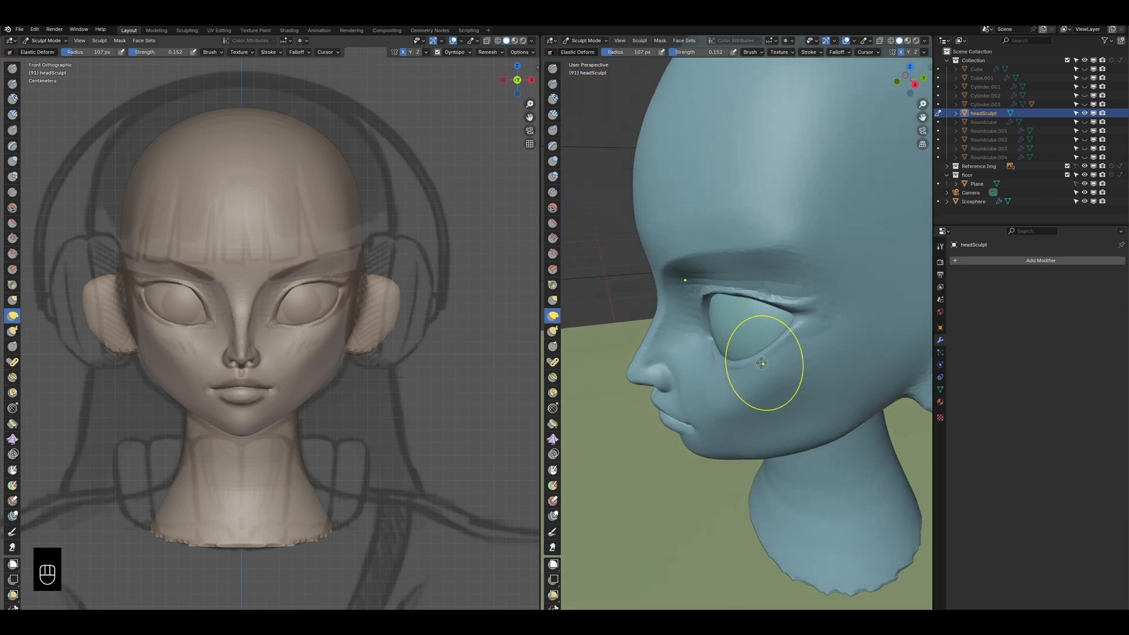
pyautogui.click(590, 43)
pyautogui.click(589, 51)
pyautogui.moveTo(665, 329); pyautogui.dragTo(751, 311, button='middle')
pyautogui.click(756, 318)
pyautogui.press('Tab')
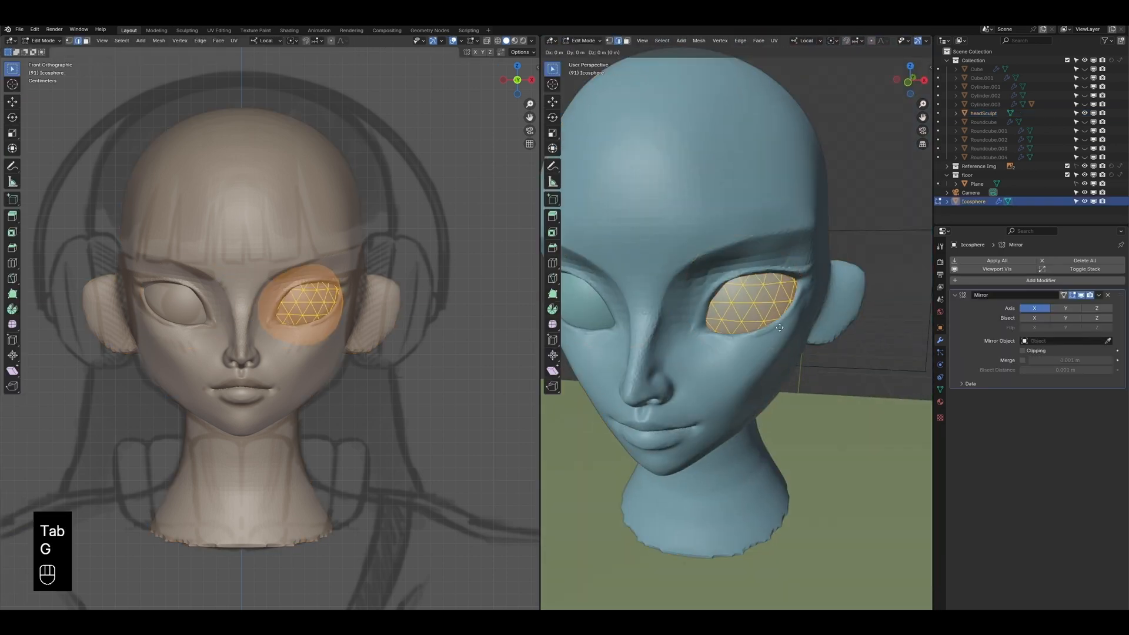
pyautogui.hotkey('ctrl', 'z')
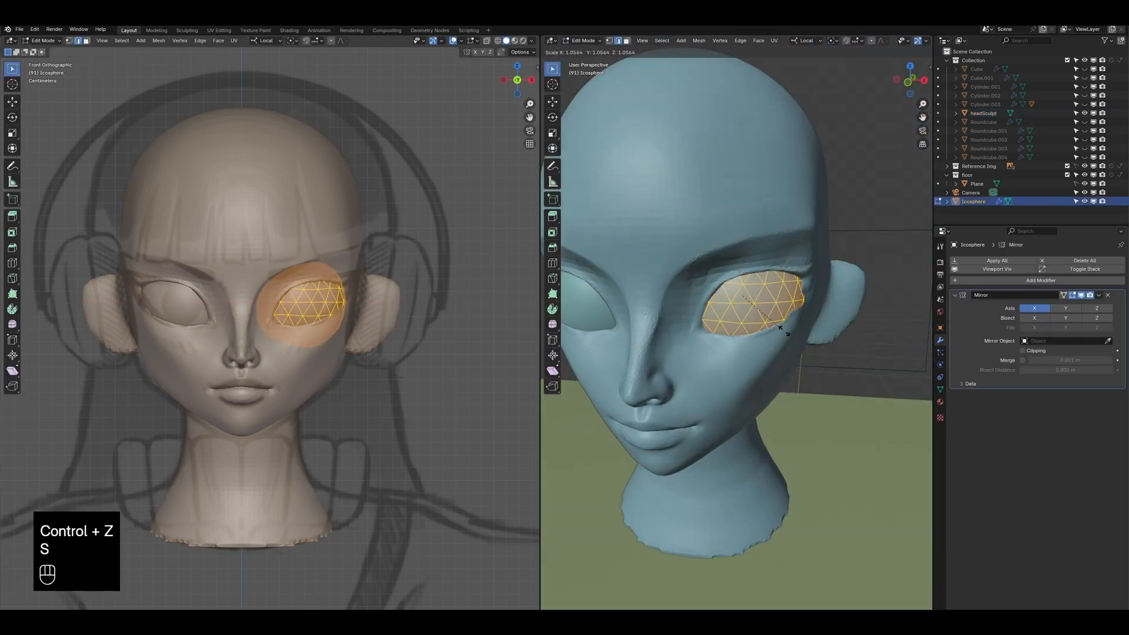
pyautogui.click(785, 332)
# Step: Return the head to Sculpt Mode and reshape the upper eyelid's arc in front view with short Elastic Deform pulls
pyautogui.click(584, 40)
pyautogui.click(588, 50)
pyautogui.click(584, 40)
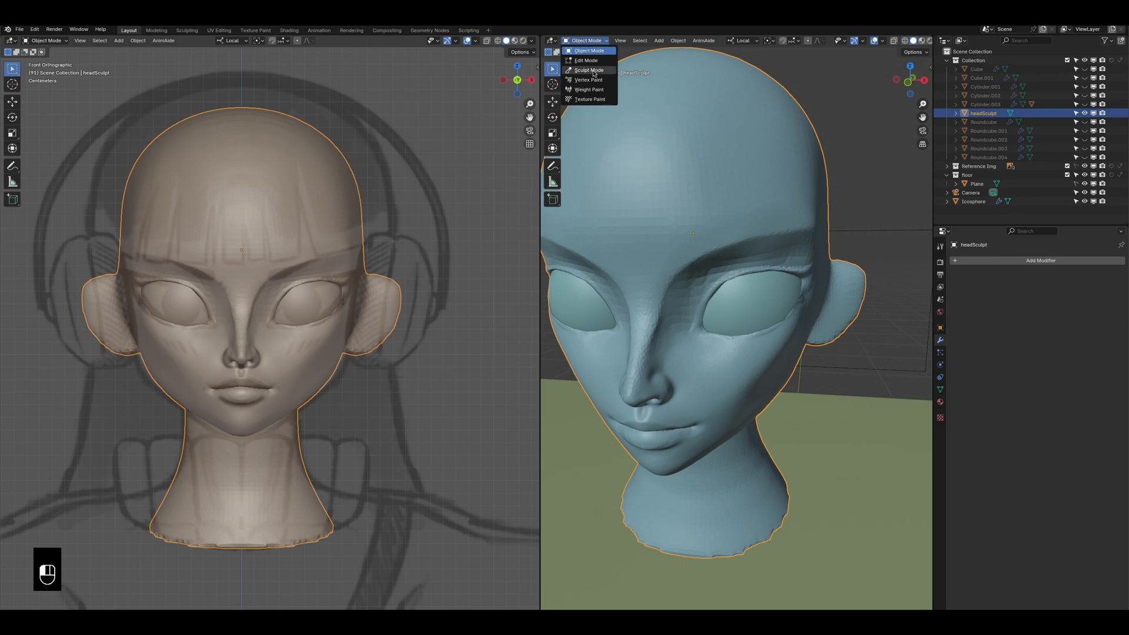
pyautogui.click(588, 70)
pyautogui.moveTo(694, 265)
pyautogui.mouseDown(button='middle')
pyautogui.moveTo(754, 355)
pyautogui.moveTo(794, 253)
pyautogui.mouseUp(button='middle')
pyautogui.scroll(5, 456, 282)
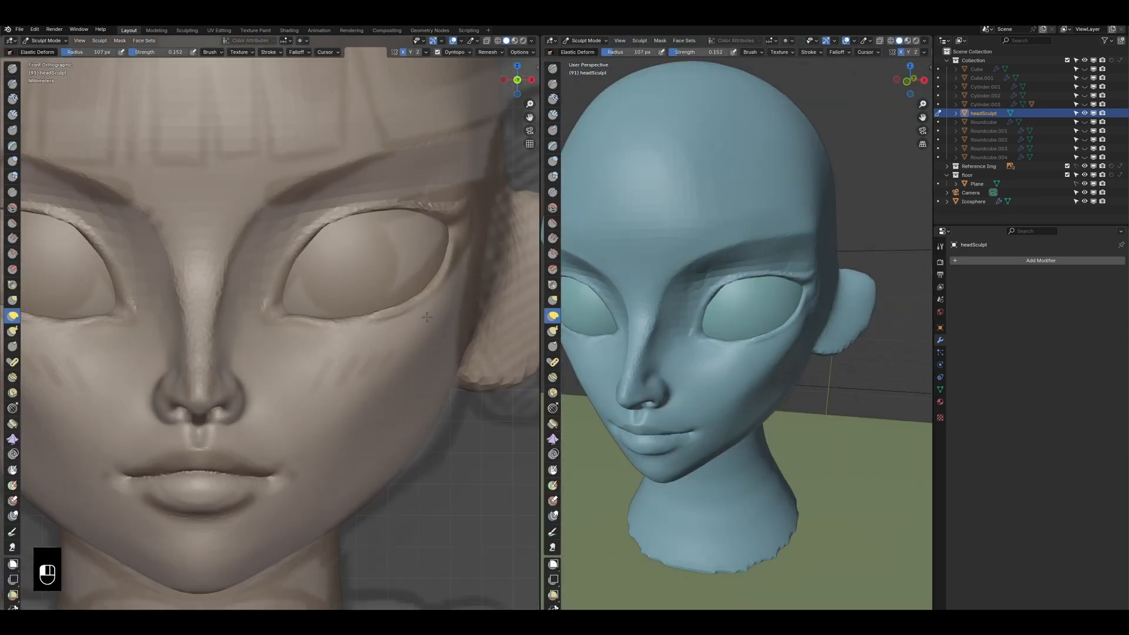
pyautogui.moveTo(617, 318); pyautogui.dragTo(801, 317, button='middle')
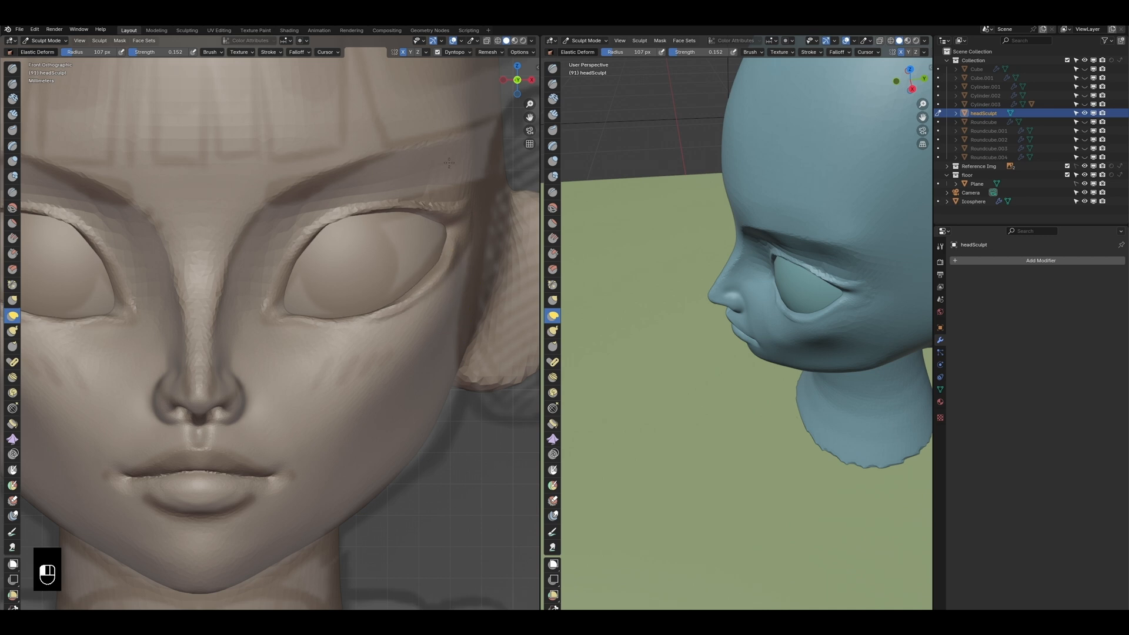
pyautogui.moveTo(345, 228); pyautogui.dragTo(347, 223)
pyautogui.moveTo(641, 294)
pyautogui.mouseDown(button='middle')
pyautogui.moveTo(723, 288)
pyautogui.moveTo(747, 241)
pyautogui.mouseUp(button='middle')
pyautogui.moveTo(343, 227); pyautogui.dragTo(339, 221)
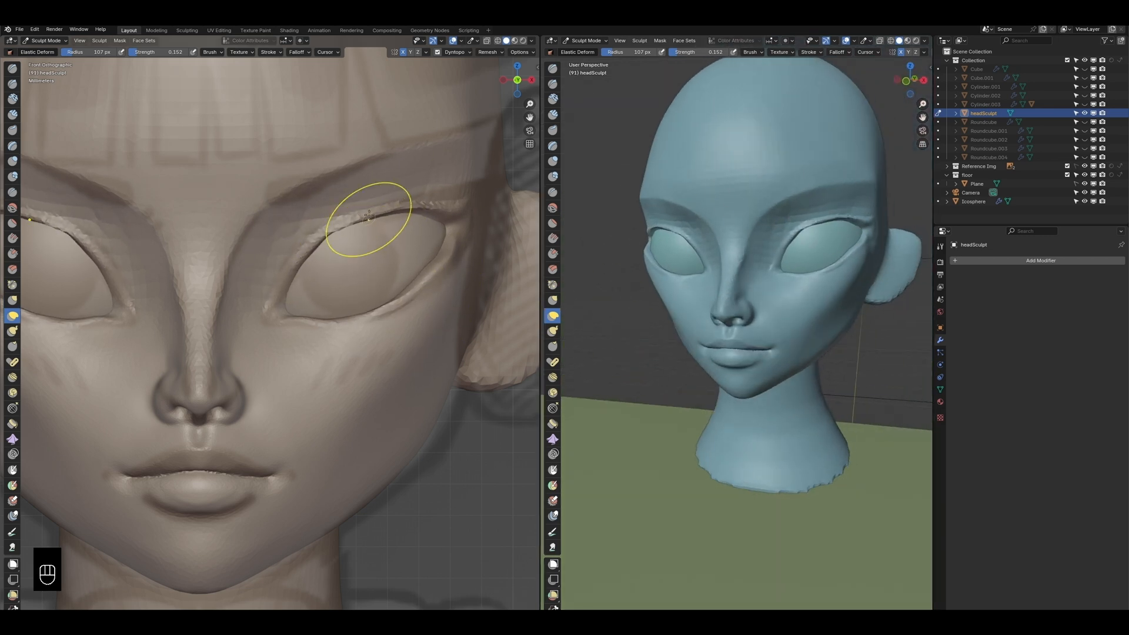
pyautogui.moveTo(414, 226); pyautogui.dragTo(416, 222)
# Step: Lift the upper eyelid's edge near the outer eye corner with Elastic Deform from a close three-quarter angle
pyautogui.moveTo(782, 252); pyautogui.dragTo(688, 279, button='middle')
pyautogui.scroll(4, 706, 282)
pyautogui.keyDown('shift'); pyautogui.moveTo(823, 224); pyautogui.dragTo(764, 282, button='middle'); pyautogui.keyUp('shift')
pyautogui.moveTo(794, 242); pyautogui.dragTo(794, 236)
pyautogui.moveTo(715, 259)
pyautogui.mouseDown(button='middle')
pyautogui.moveTo(744, 236)
pyautogui.moveTo(838, 288)
pyautogui.mouseUp(button='middle')
pyautogui.scroll(-4, 817, 284)
pyautogui.scroll(-1, 823, 289)
pyautogui.scroll(-4, 401, 347)
pyautogui.scroll(-2, 706, 353)
# Step: Tighten the outer eye corner and eyelid edges around the eyeball with Elastic Deform from several side angles
pyautogui.moveTo(711, 356); pyautogui.dragTo(645, 373, button='middle')
pyautogui.scroll(6, 792, 348)
pyautogui.scroll(-3, 791, 348)
pyautogui.moveTo(794, 349)
pyautogui.mouseDown(button='middle')
pyautogui.moveTo(849, 368)
pyautogui.moveTo(788, 365)
pyautogui.mouseUp(button='middle')
pyautogui.scroll(5, 795, 361)
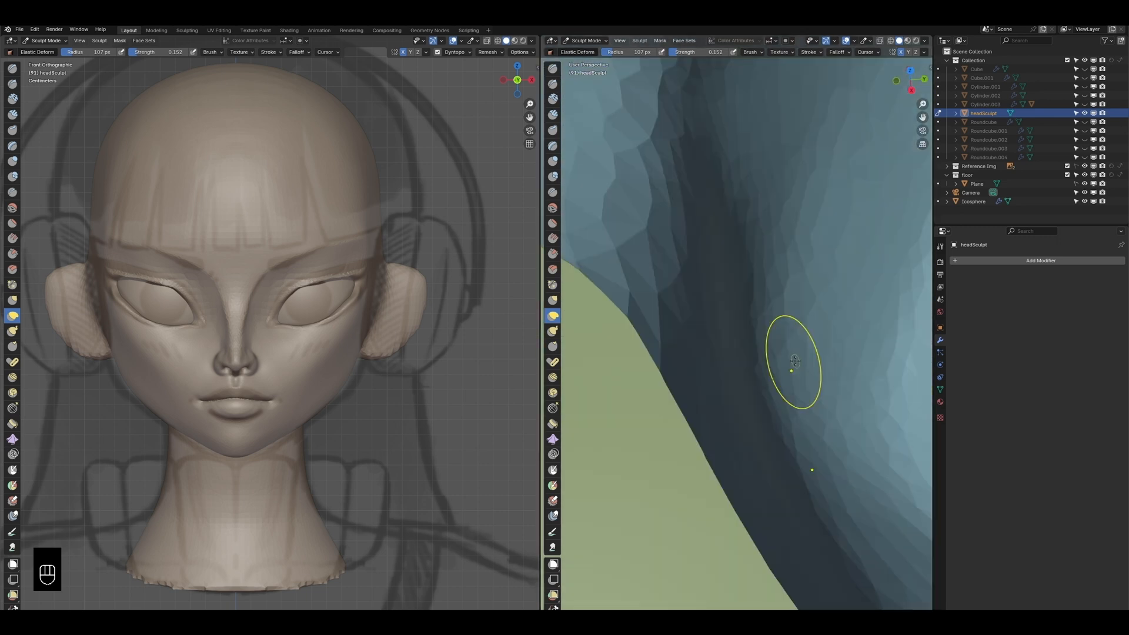
pyautogui.scroll(-5, 795, 361)
pyautogui.moveTo(759, 265); pyautogui.dragTo(818, 321, button='middle')
pyautogui.moveTo(811, 302); pyautogui.dragTo(818, 307)
pyautogui.moveTo(818, 307); pyautogui.dragTo(806, 267, button='middle')
pyautogui.scroll(-5, 807, 268)
pyautogui.scroll(4, 800, 307)
pyautogui.moveTo(771, 313)
pyautogui.mouseDown(button='middle')
pyautogui.moveTo(798, 307)
pyautogui.moveTo(771, 361)
pyautogui.moveTo(731, 290)
pyautogui.moveTo(705, 299)
pyautogui.mouseUp(button='middle')
pyautogui.scroll(3, 800, 309)
pyautogui.moveTo(819, 320); pyautogui.dragTo(824, 320)
pyautogui.moveTo(789, 323); pyautogui.dragTo(830, 376, button='middle')
pyautogui.scroll(3, 787, 304)
pyautogui.keyDown('shift'); pyautogui.moveTo(784, 304); pyautogui.dragTo(791, 338, button='middle'); pyautogui.keyUp('shift')
pyautogui.moveTo(791, 338)
pyautogui.mouseDown(button='middle')
pyautogui.moveTo(785, 300)
pyautogui.moveTo(744, 288)
pyautogui.mouseUp(button='middle')
pyautogui.moveTo(820, 282); pyautogui.dragTo(817, 279)
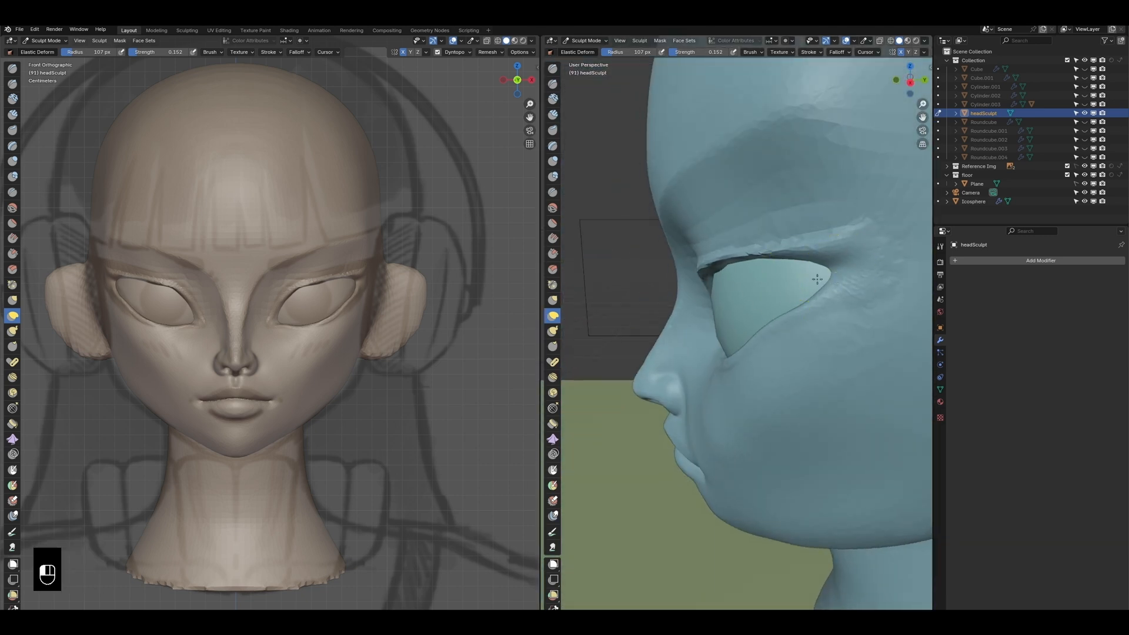
# Step: Round the upper and lower eyelid edges in right side view with Elastic Deform at 131 and 105 px radius, and save the file
pyautogui.scroll(-5, 832, 290)
pyautogui.press('KP_1')
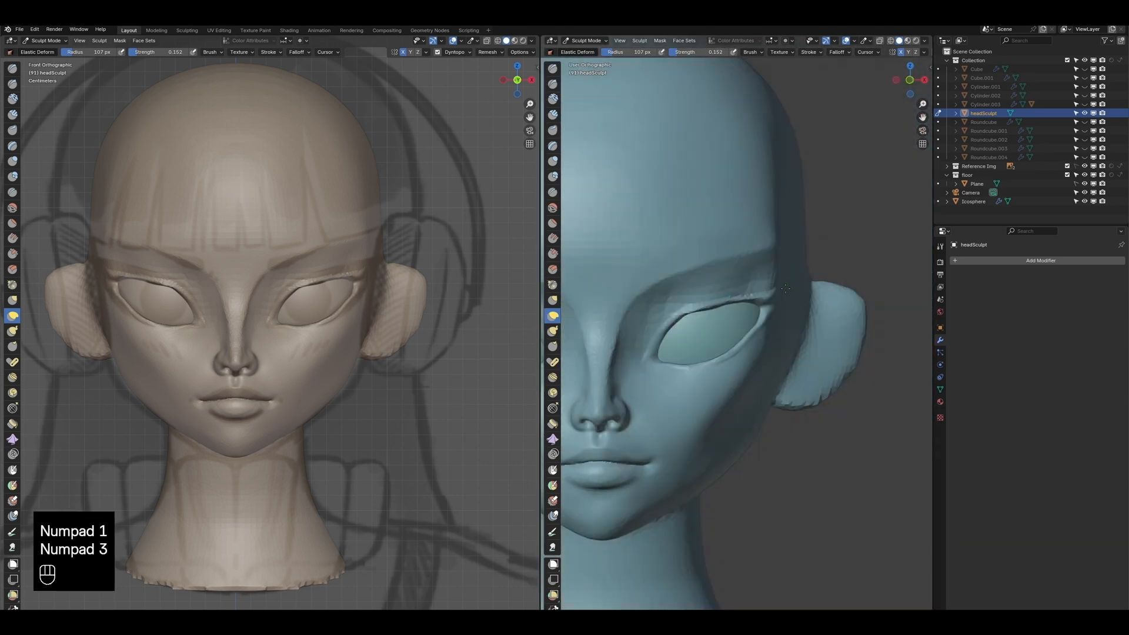
pyautogui.press('KP_3')
pyautogui.scroll(6, 723, 337)
pyautogui.moveTo(668, 300); pyautogui.dragTo(643, 292)
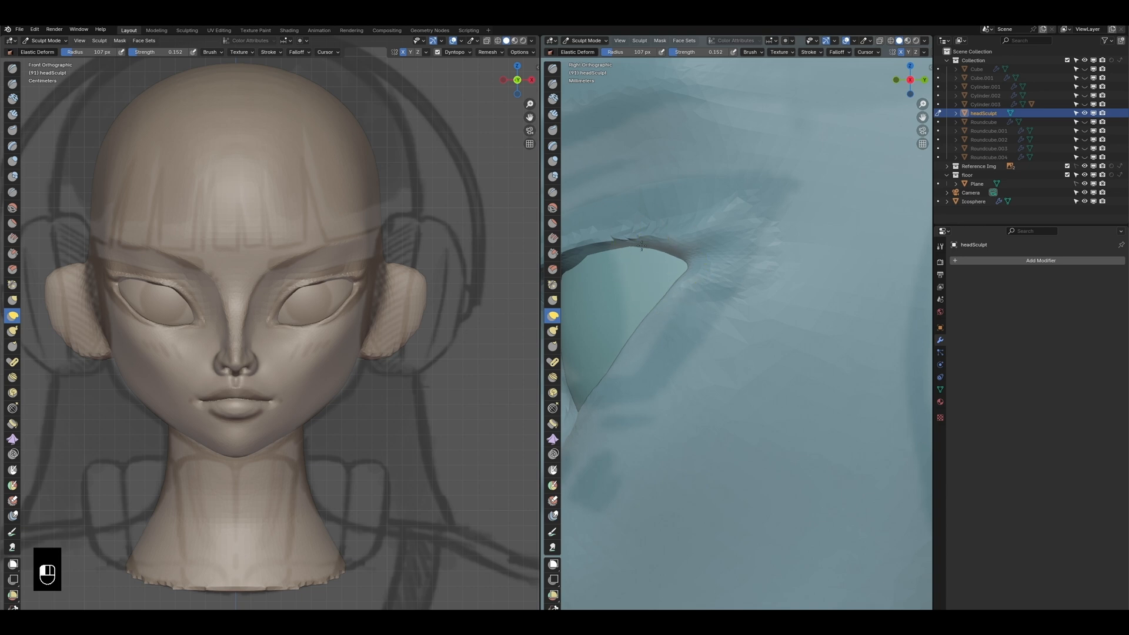
pyautogui.keyDown('shift'); pyautogui.moveTo(642, 245); pyautogui.dragTo(699, 259, button='middle'); pyautogui.keyUp('shift')
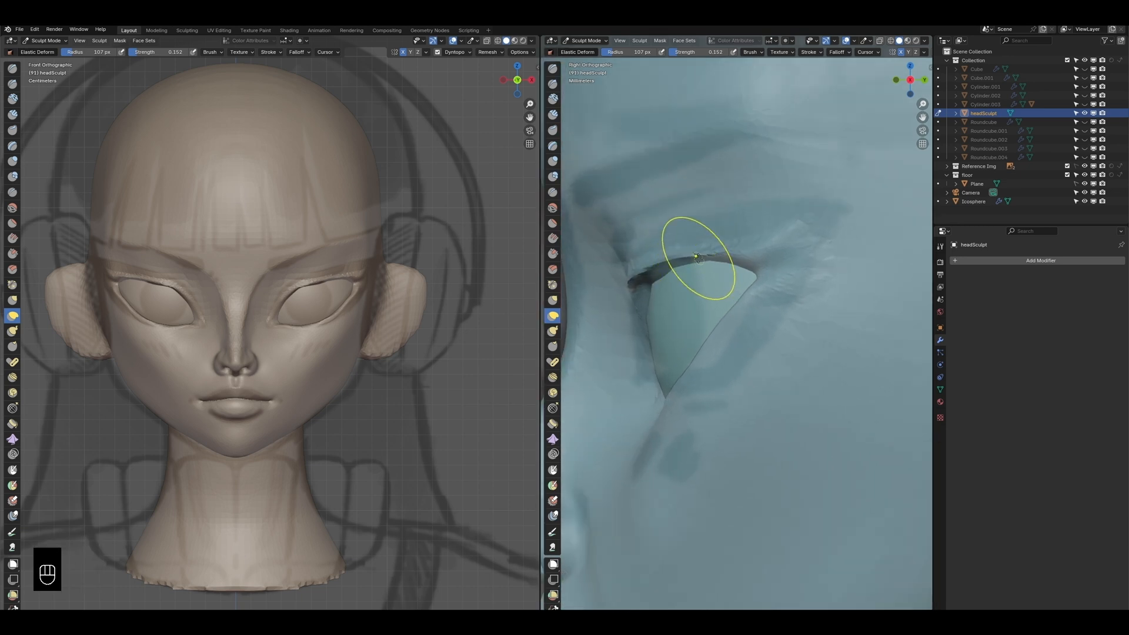
pyautogui.press('f')
pyautogui.click(717, 353)
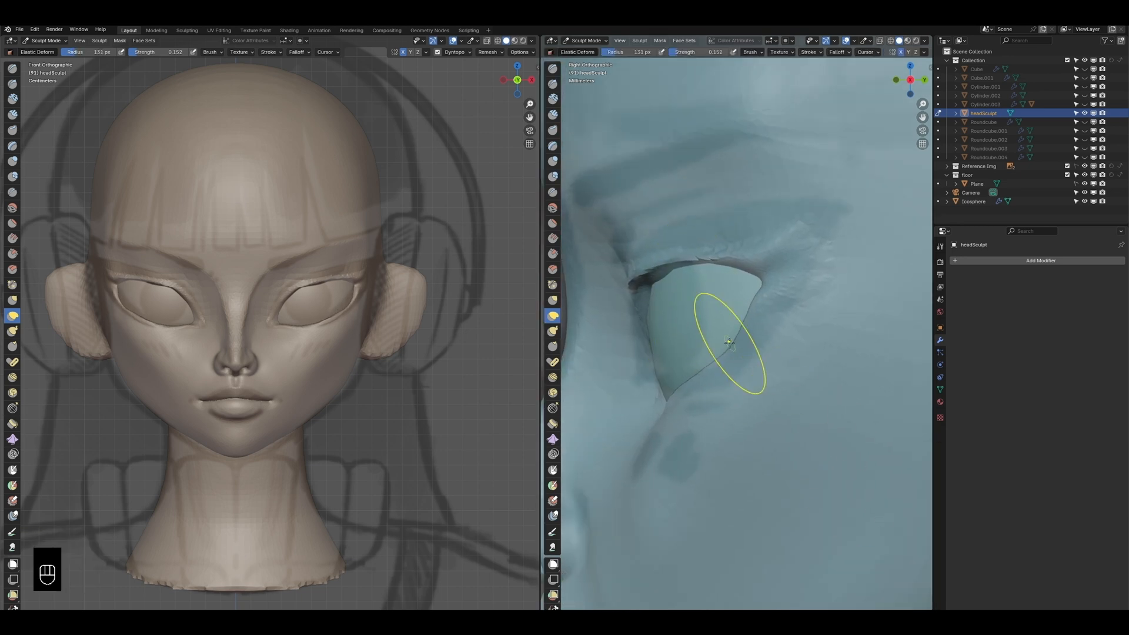
pyautogui.scroll(1, 729, 342)
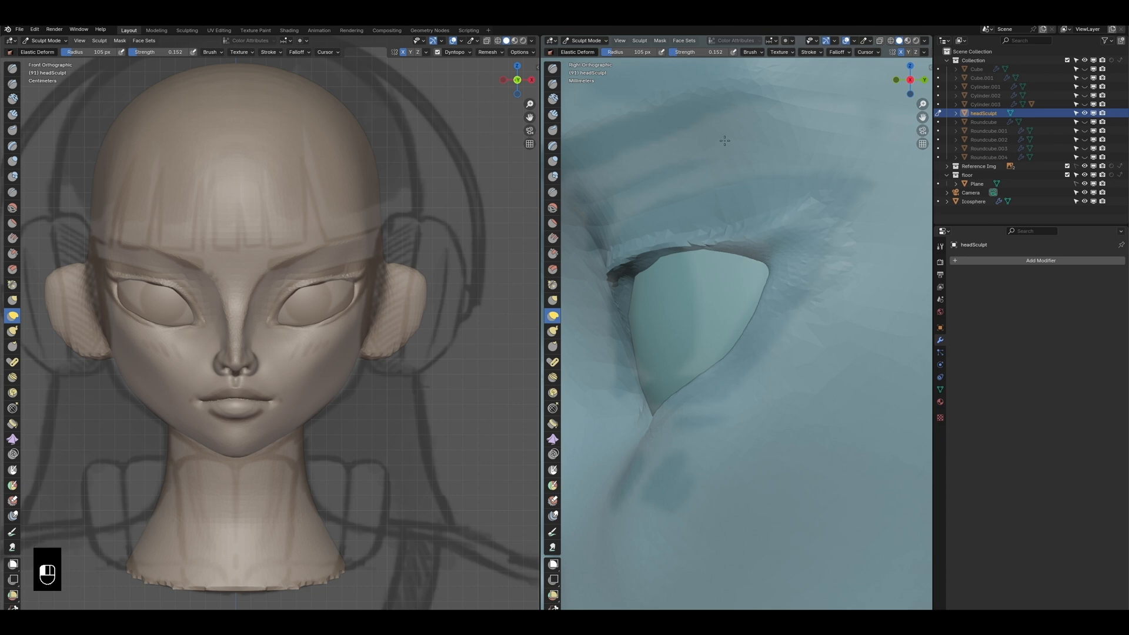
pyautogui.moveTo(748, 289); pyautogui.dragTo(819, 347, button='middle')
pyautogui.scroll(-5, 819, 347)
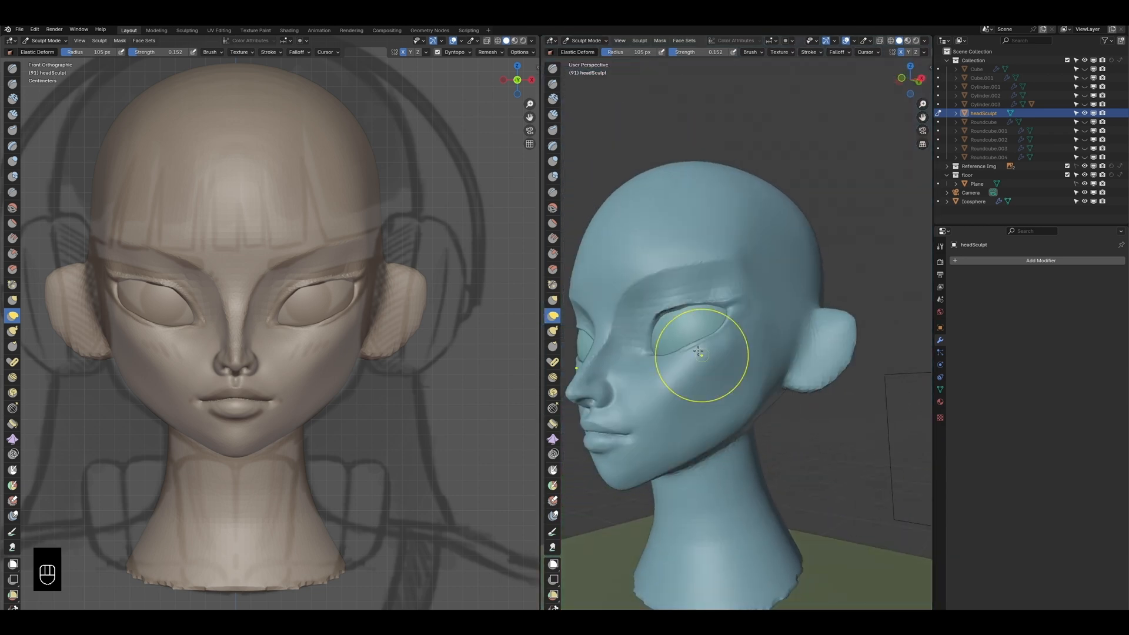
pyautogui.moveTo(701, 358); pyautogui.dragTo(765, 336, button='middle')
pyautogui.hotkey('ctrl', 's')
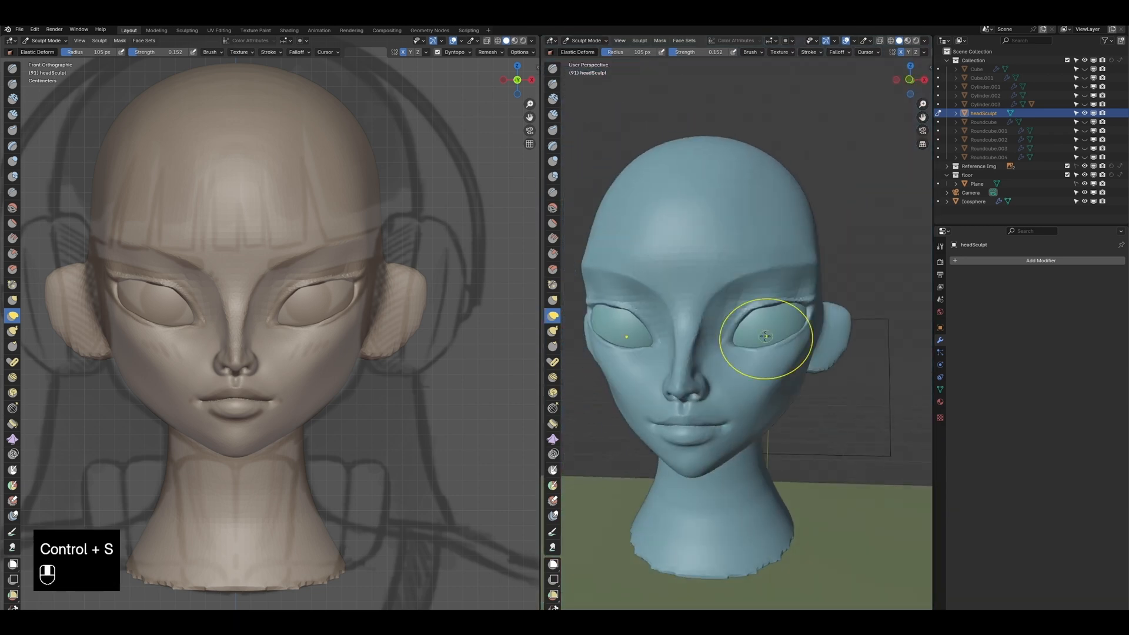
# Step: Smooth the rough surface along the upper eyelid and around the outer eye corner
pyautogui.scroll(6, 777, 264)
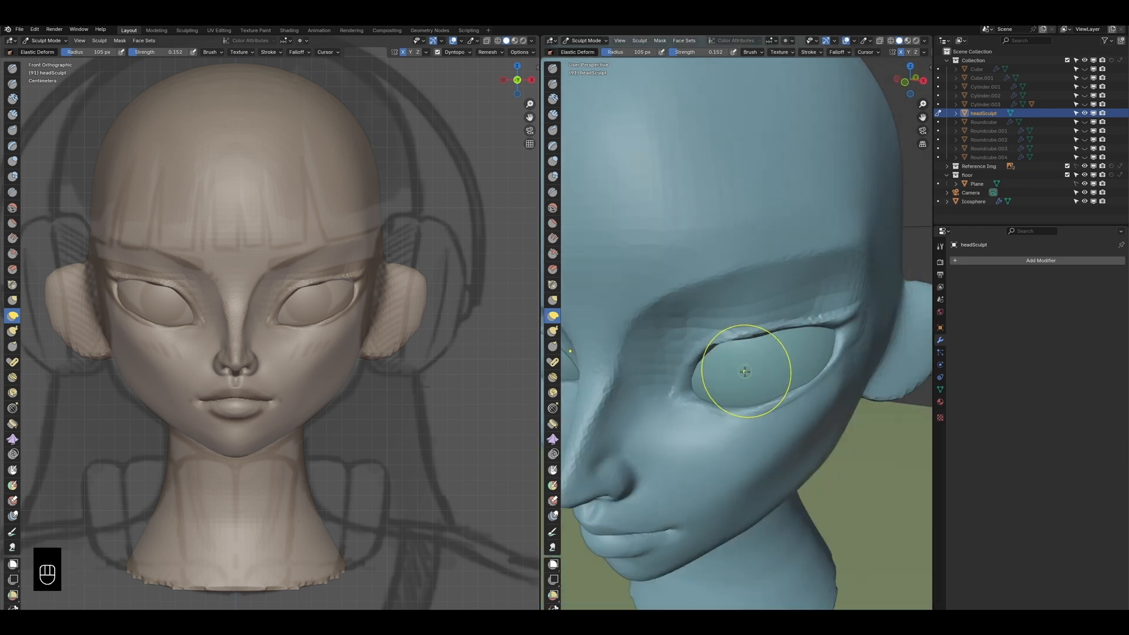
pyautogui.scroll(2, 744, 372)
pyautogui.moveTo(745, 372)
pyautogui.mouseDown(button='middle')
pyautogui.moveTo(759, 314)
pyautogui.moveTo(721, 321)
pyautogui.mouseUp(button='middle')
pyautogui.moveTo(674, 391)
pyautogui.keyDown('shift'); pyautogui.mouseDown()
pyautogui.moveTo(697, 347)
pyautogui.moveTo(856, 276)
pyautogui.mouseUp(); pyautogui.keyUp('shift')
pyautogui.moveTo(855, 276); pyautogui.dragTo(779, 283, button='middle')
pyautogui.keyDown('shift'); pyautogui.moveTo(771, 279); pyautogui.dragTo(801, 273); pyautogui.keyUp('shift')
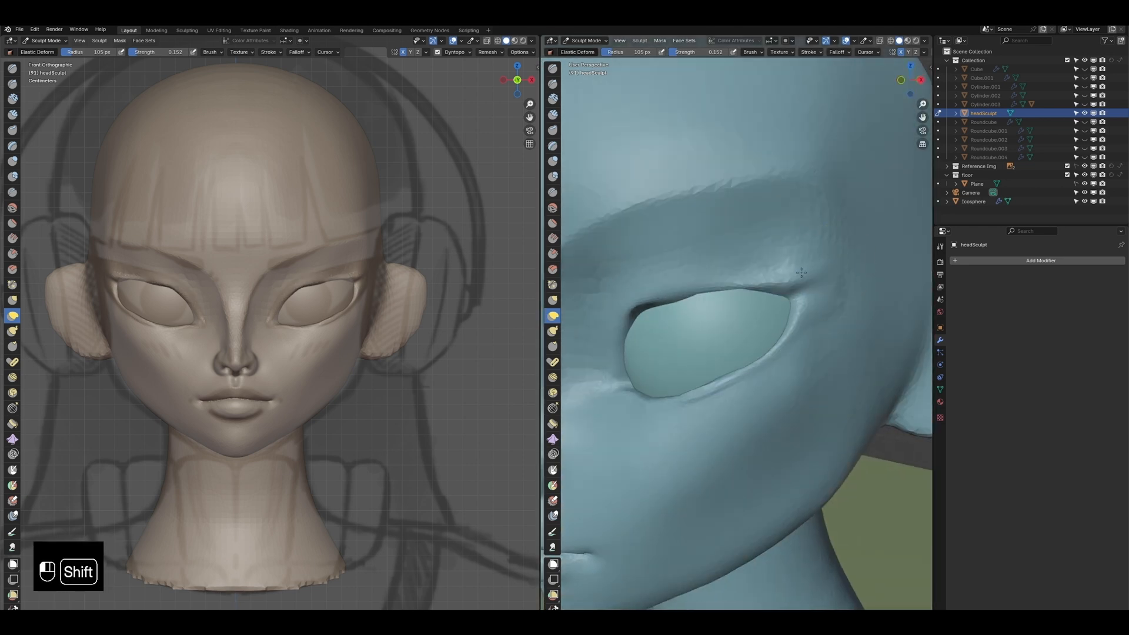
pyautogui.moveTo(802, 273); pyautogui.dragTo(727, 389, button='middle')
# Step: Build up a ridge along the upper eyelid from the inner to the outer corner with Clay Strips at 50 px radius
pyautogui.press('c')
pyautogui.moveTo(774, 325); pyautogui.dragTo(716, 283, button='middle')
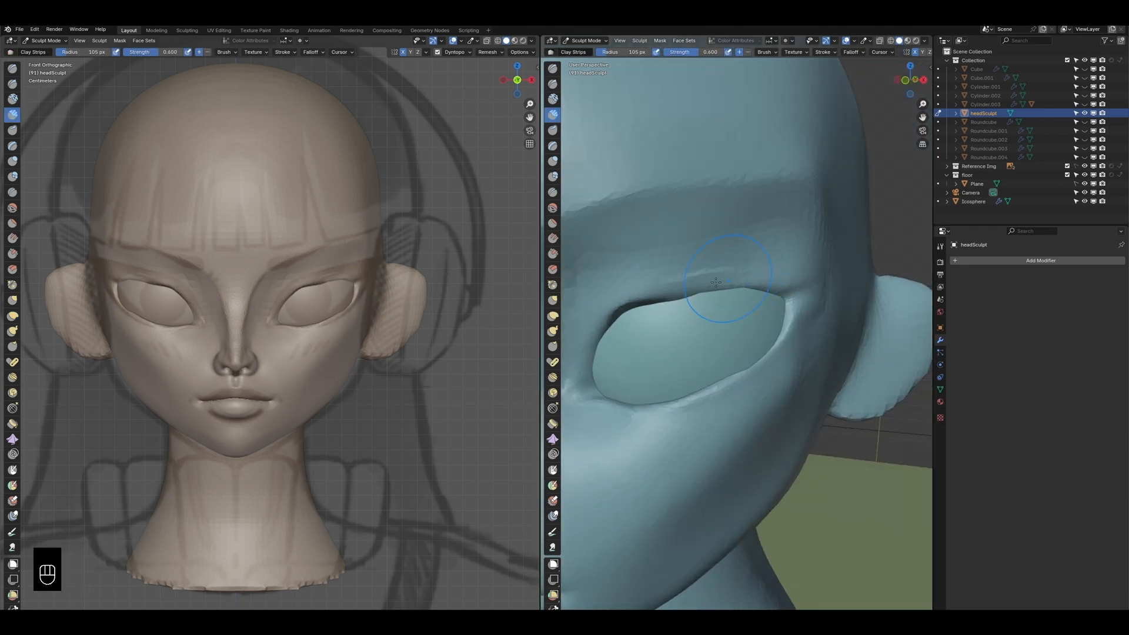
pyautogui.press('f')
pyautogui.click(717, 308)
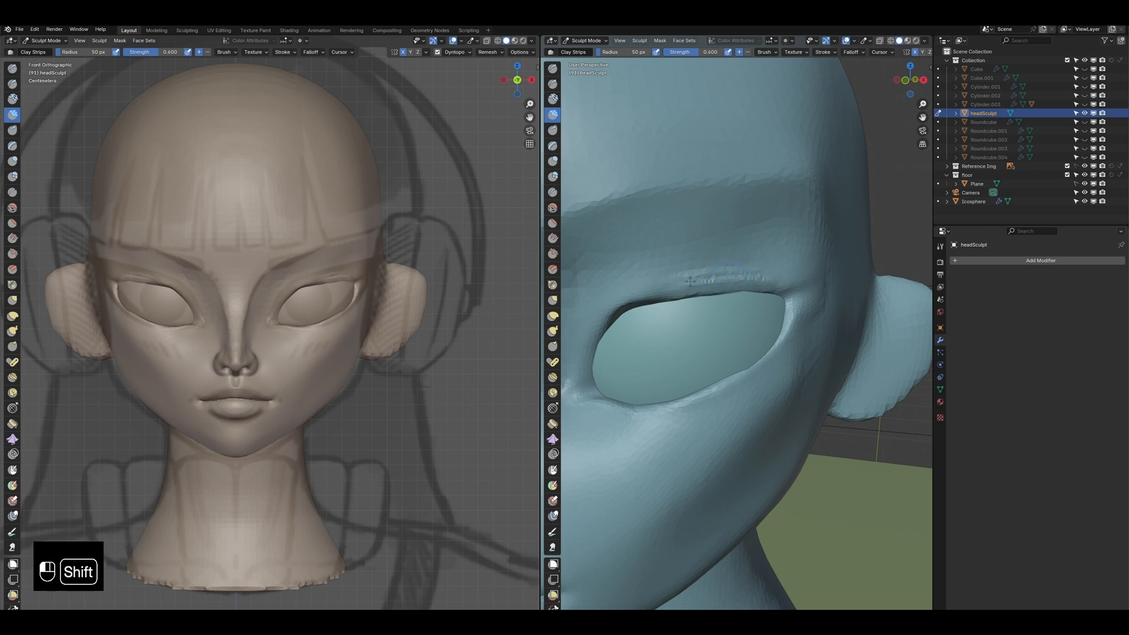
pyautogui.keyDown('shift'); pyautogui.moveTo(690, 281); pyautogui.dragTo(671, 289); pyautogui.keyUp('shift')
pyautogui.moveTo(671, 288)
pyautogui.mouseDown(button='middle')
pyautogui.moveTo(735, 323)
pyautogui.moveTo(688, 247)
pyautogui.moveTo(686, 327)
pyautogui.moveTo(714, 330)
pyautogui.mouseUp(button='middle')
pyautogui.moveTo(626, 375); pyautogui.dragTo(686, 293)
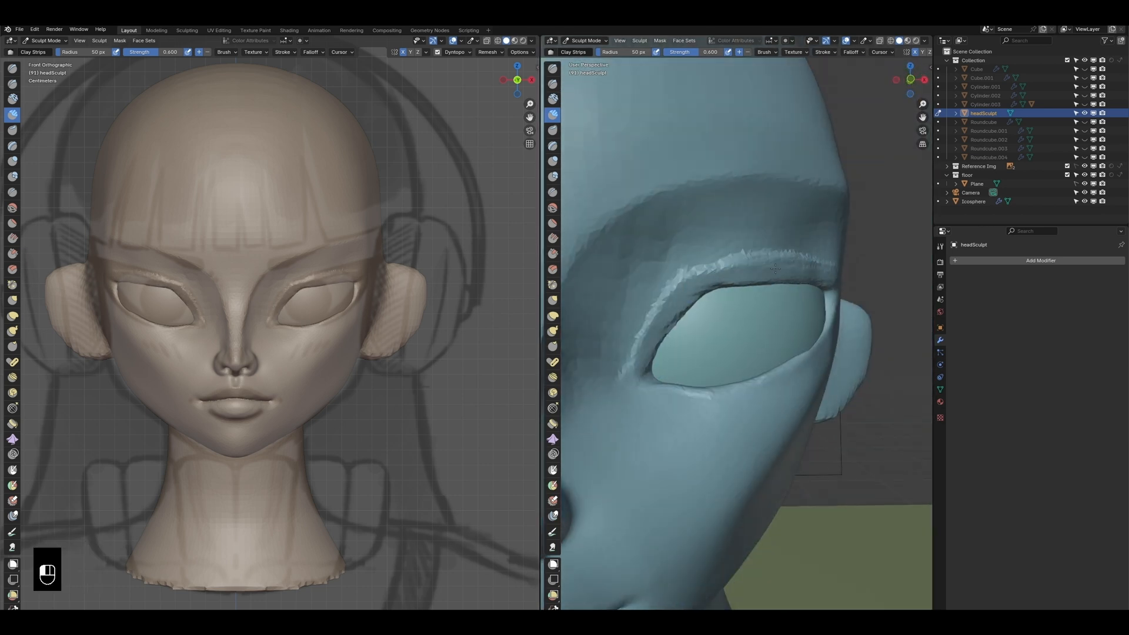
# Step: Carve the crease above the upper eyelid with the Draw brush in subtract direction at 81 px radius
pyautogui.click(553, 69)
pyautogui.press('f')
pyautogui.click(730, 265)
pyautogui.moveTo(638, 277)
pyautogui.keyDown('ctrl'); pyautogui.mouseDown()
pyautogui.moveTo(659, 250)
pyautogui.moveTo(809, 223)
pyautogui.moveTo(632, 273)
pyautogui.mouseUp(); pyautogui.keyUp('ctrl')
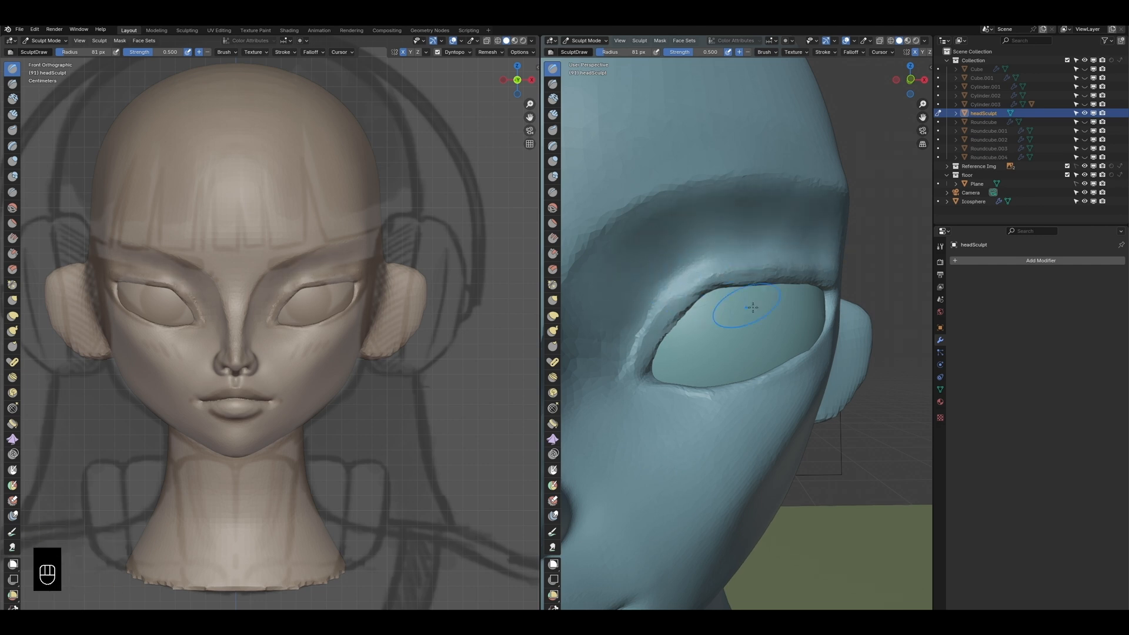
# Step: Try to carve a crease below the lower eyelid with the Draw brush in subtract direction, and undo it
pyautogui.keyDown('ctrl'); pyautogui.moveTo(753, 308); pyautogui.dragTo(746, 412, button='middle'); pyautogui.keyUp('ctrl')
pyautogui.moveTo(746, 411); pyautogui.dragTo(697, 462, button='middle')
pyautogui.keyDown('ctrl'); pyautogui.moveTo(697, 462); pyautogui.dragTo(699, 391, button='middle'); pyautogui.keyUp('ctrl')
pyautogui.moveTo(699, 391); pyautogui.dragTo(716, 390, button='middle')
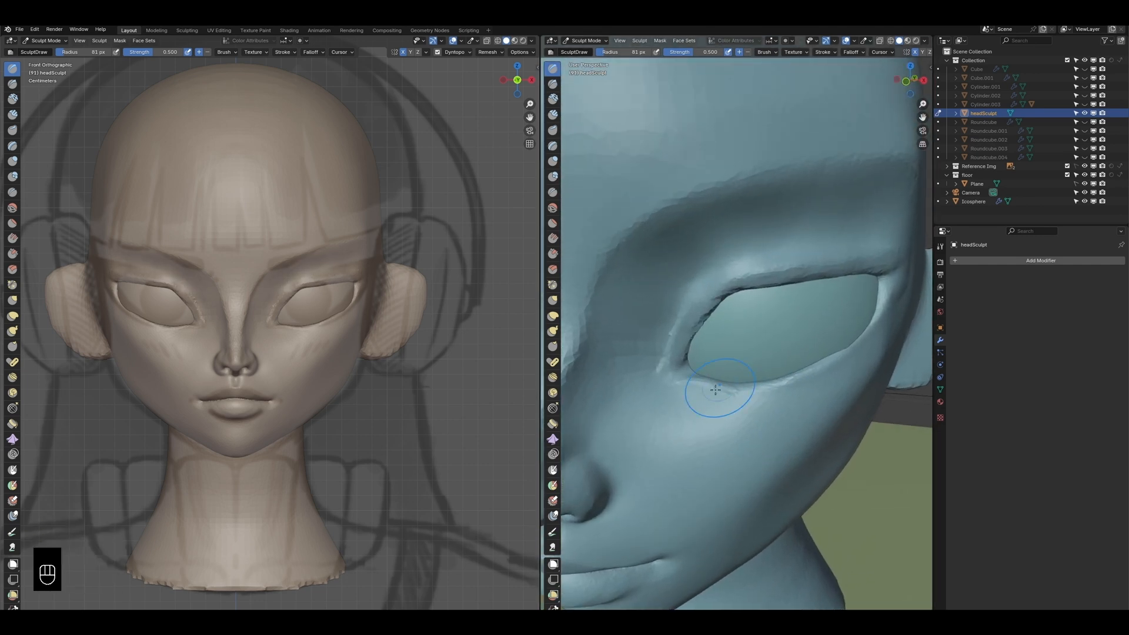
pyautogui.moveTo(713, 400)
pyautogui.keyDown('ctrl'); pyautogui.mouseDown()
pyautogui.moveTo(823, 393)
pyautogui.moveTo(706, 432)
pyautogui.moveTo(793, 439)
pyautogui.mouseUp(); pyautogui.keyUp('ctrl')
pyautogui.hotkey('ctrl', 'z')
# Step: Smooth the surface beside the outer eye corner and from the inner eye corner up onto the upper eyelid
pyautogui.keyDown('ctrl'); pyautogui.moveTo(830, 426); pyautogui.dragTo(823, 479, button='middle'); pyautogui.keyUp('ctrl')
pyautogui.moveTo(823, 480); pyautogui.dragTo(767, 412, button='middle')
pyautogui.keyDown('ctrl'); pyautogui.moveTo(768, 412); pyautogui.dragTo(747, 335, button='middle'); pyautogui.keyUp('ctrl')
pyautogui.keyDown('shift'); pyautogui.moveTo(799, 277); pyautogui.dragTo(819, 270); pyautogui.keyUp('shift')
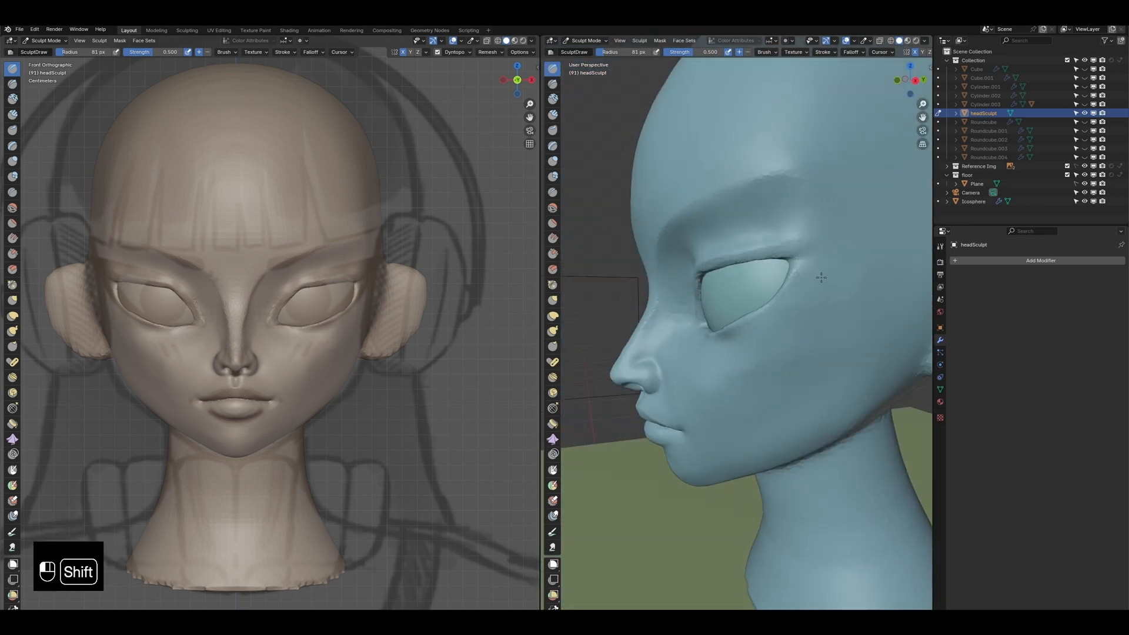
pyautogui.moveTo(759, 274); pyautogui.dragTo(809, 261, button='middle')
pyautogui.scroll(2, 764, 291)
pyautogui.moveTo(756, 298); pyautogui.dragTo(805, 286, button='middle')
pyautogui.scroll(1, 650, 332)
pyautogui.keyDown('shift'); pyautogui.moveTo(612, 347); pyautogui.dragTo(644, 265); pyautogui.keyUp('shift')
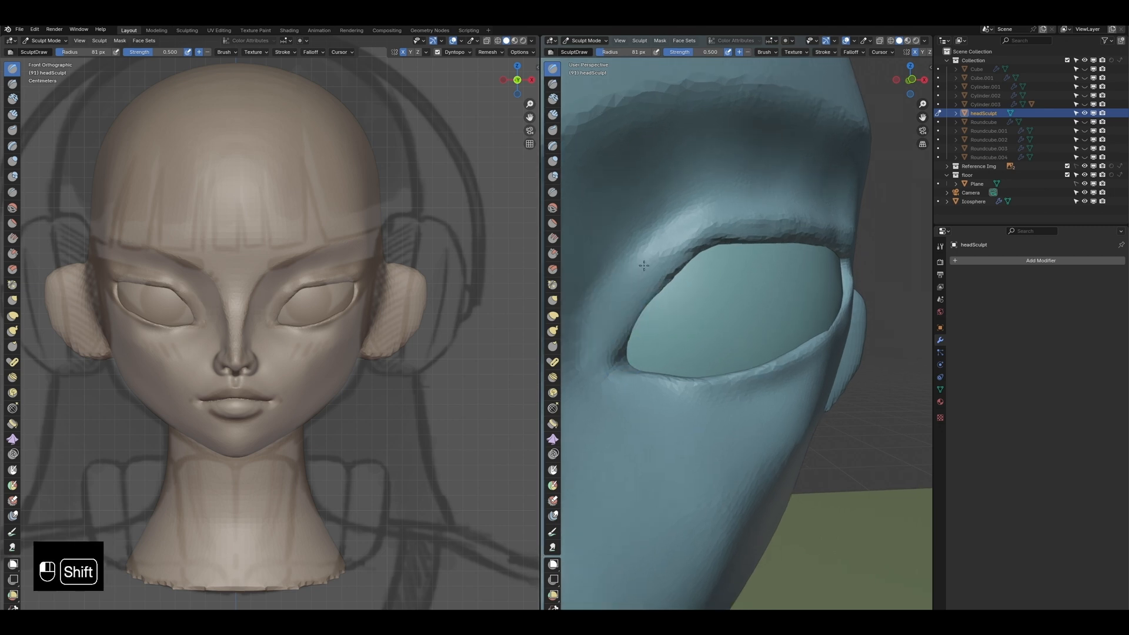
# Step: Smooth the outer end of the upper eyelid where it meets the eye corner
pyautogui.moveTo(582, 217); pyautogui.dragTo(651, 223, button='middle')
pyautogui.scroll(-1, 829, 219)
pyautogui.moveTo(828, 219); pyautogui.dragTo(782, 215, button='middle')
pyautogui.keyDown('shift'); pyautogui.moveTo(818, 234); pyautogui.dragTo(807, 238); pyautogui.keyUp('shift')
# Step: Thicken the lower eyelid rim from the inner to the outer corner with the Inflate/Deflate brush
pyautogui.press('f')
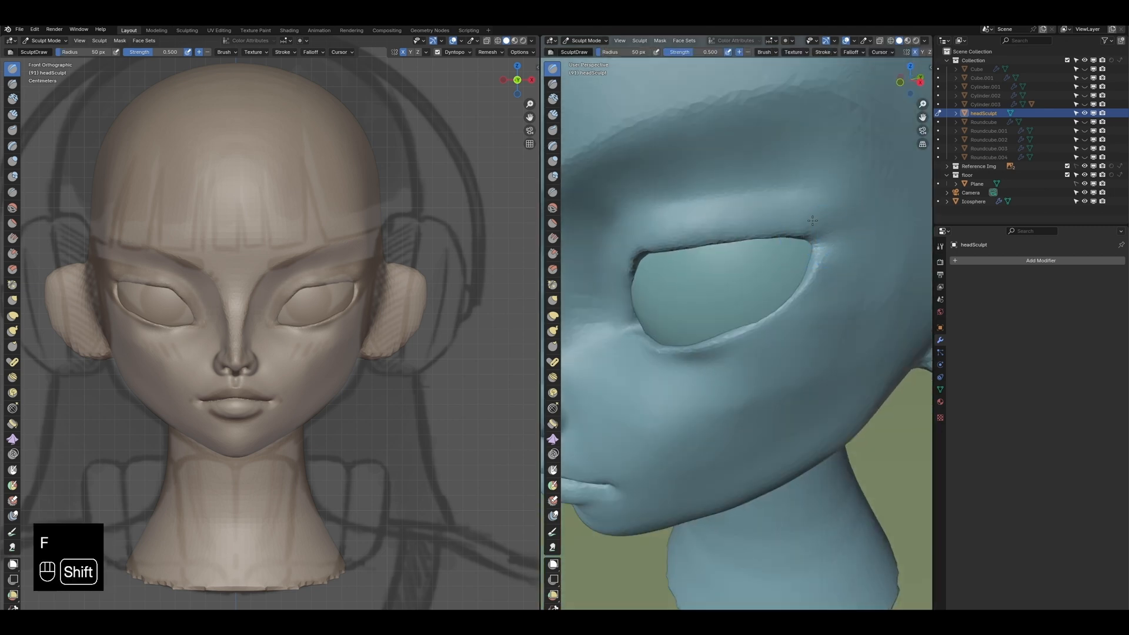
pyautogui.click(810, 216)
pyautogui.scroll(-2, 730, 321)
pyautogui.moveTo(721, 320)
pyautogui.mouseDown(button='middle')
pyautogui.moveTo(798, 334)
pyautogui.moveTo(753, 327)
pyautogui.mouseUp(button='middle')
pyautogui.press('i')
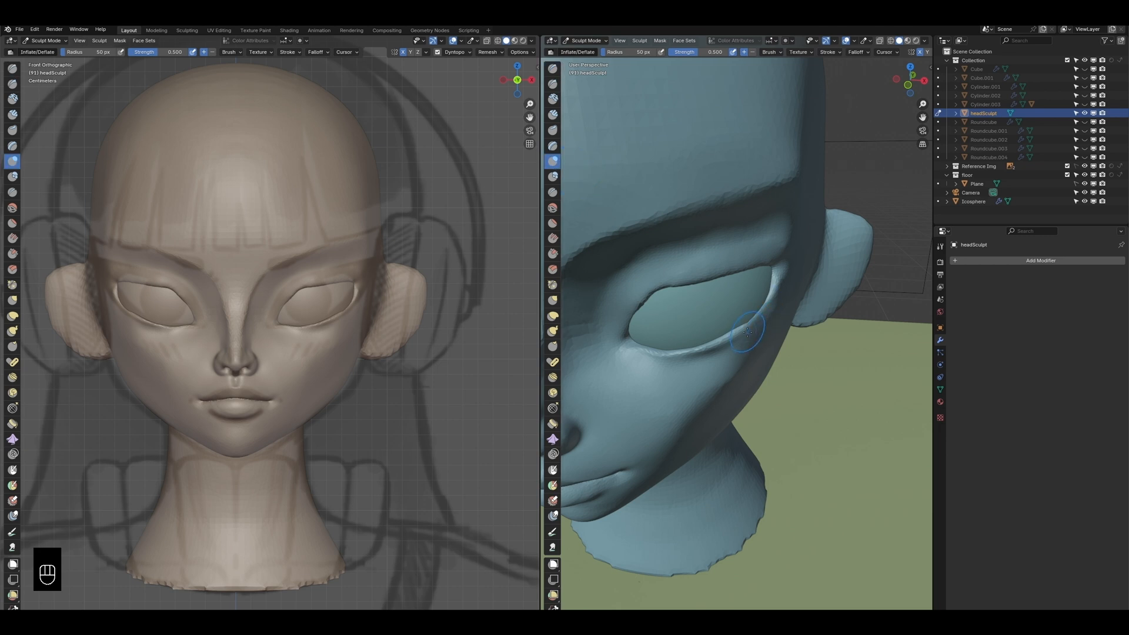
pyautogui.press('f')
pyautogui.moveTo(664, 352)
pyautogui.mouseDown(button='middle')
pyautogui.moveTo(671, 313)
pyautogui.moveTo(699, 285)
pyautogui.mouseUp(button='middle')
pyautogui.scroll(5, 427, 284)
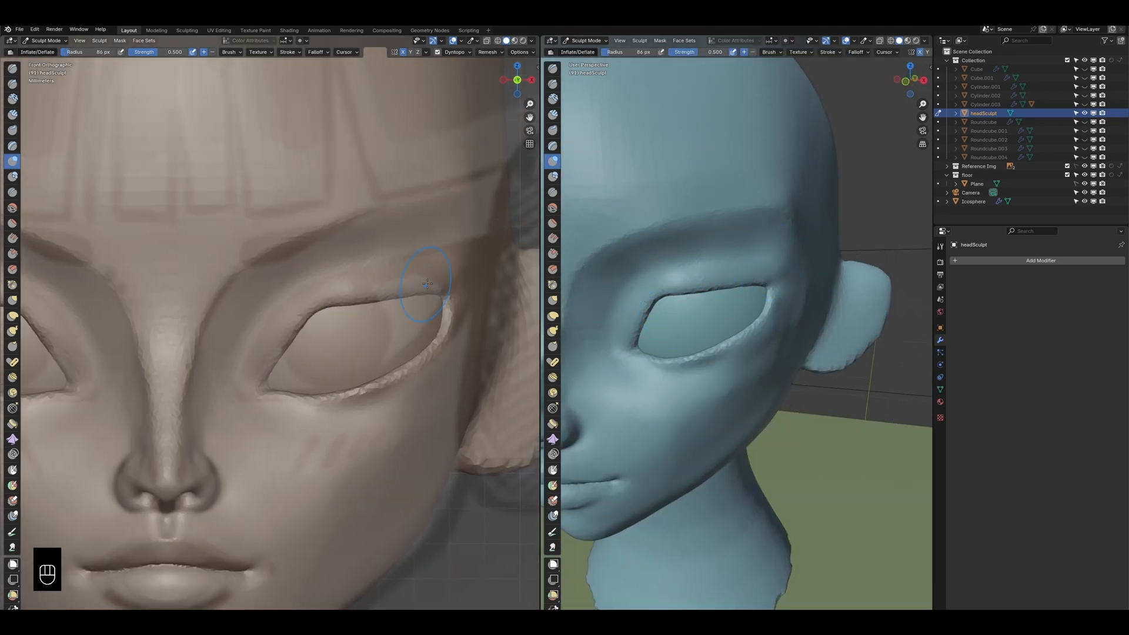
# Step: Reshape the outer eye corner in the front and right side views with Elastic Deform at 83 px radius
pyautogui.click(13, 316)
pyautogui.press('f')
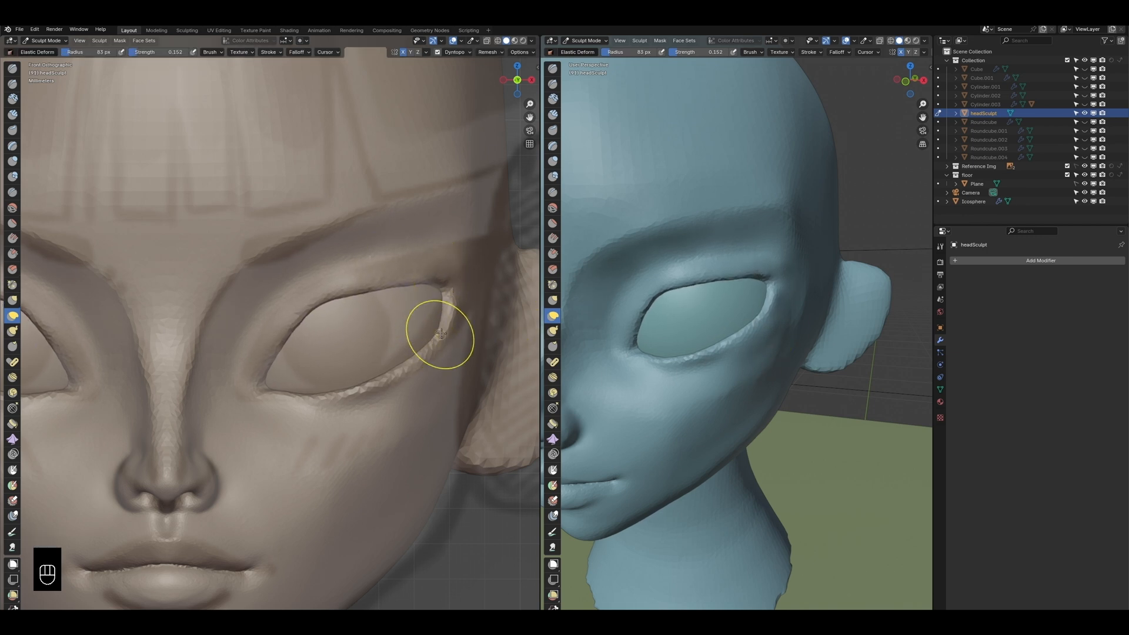
pyautogui.moveTo(615, 320); pyautogui.dragTo(666, 381, button='middle')
pyautogui.press('KP_1')
pyautogui.press('KP_3')
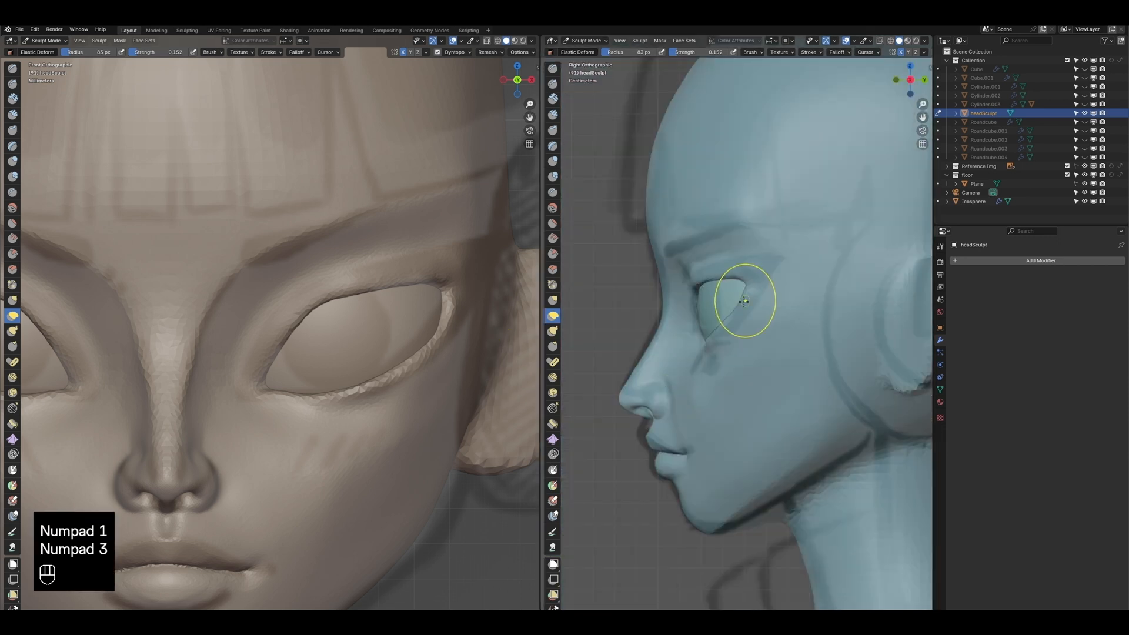
# Step: Move the mirrored eyeballs along their local Y axis in right side view to refit the sockets, and return to sculpting the head
pyautogui.moveTo(731, 316); pyautogui.dragTo(736, 447, button='middle')
pyautogui.scroll(3, 743, 312)
pyautogui.scroll(-4, 727, 288)
pyautogui.keyDown('super'); pyautogui.moveTo(735, 447); pyautogui.dragTo(706, 258, button='middle'); pyautogui.keyUp('super')
pyautogui.keyDown('super'); pyautogui.moveTo(723, 320); pyautogui.dragTo(759, 300, button='middle'); pyautogui.keyUp('super')
pyautogui.moveTo(758, 300)
pyautogui.mouseDown(button='middle')
pyautogui.moveTo(714, 289)
pyautogui.moveTo(816, 307)
pyautogui.moveTo(751, 291)
pyautogui.mouseUp(button='middle')
pyautogui.click(583, 41)
pyautogui.click(583, 52)
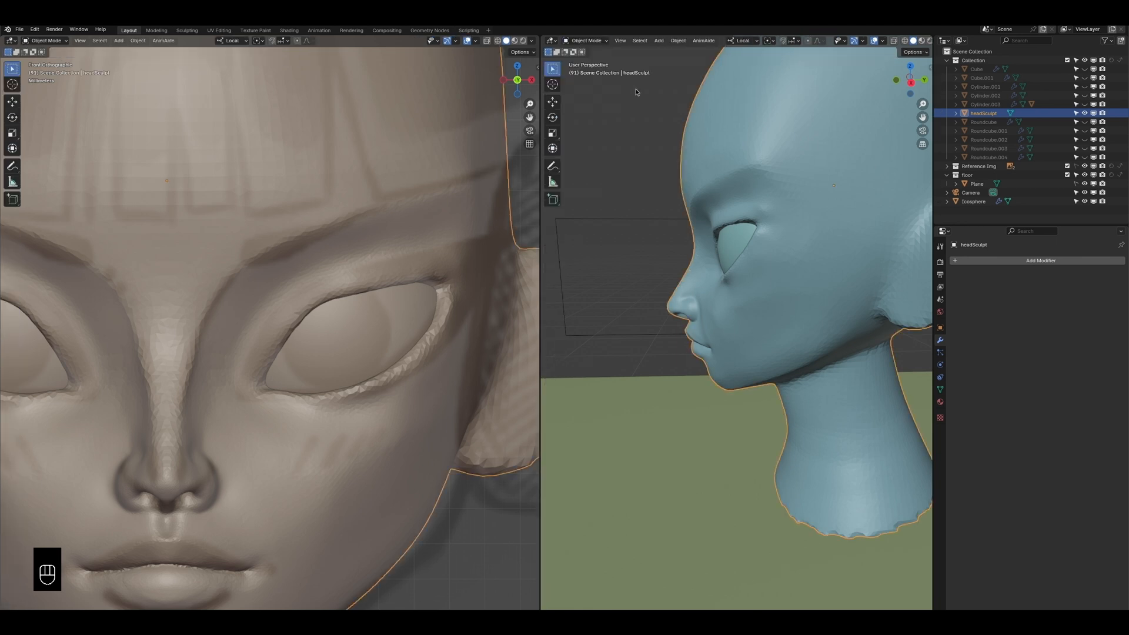
pyautogui.click(732, 249)
pyautogui.press('KP_1')
pyautogui.press('KP_3')
pyautogui.press('g')
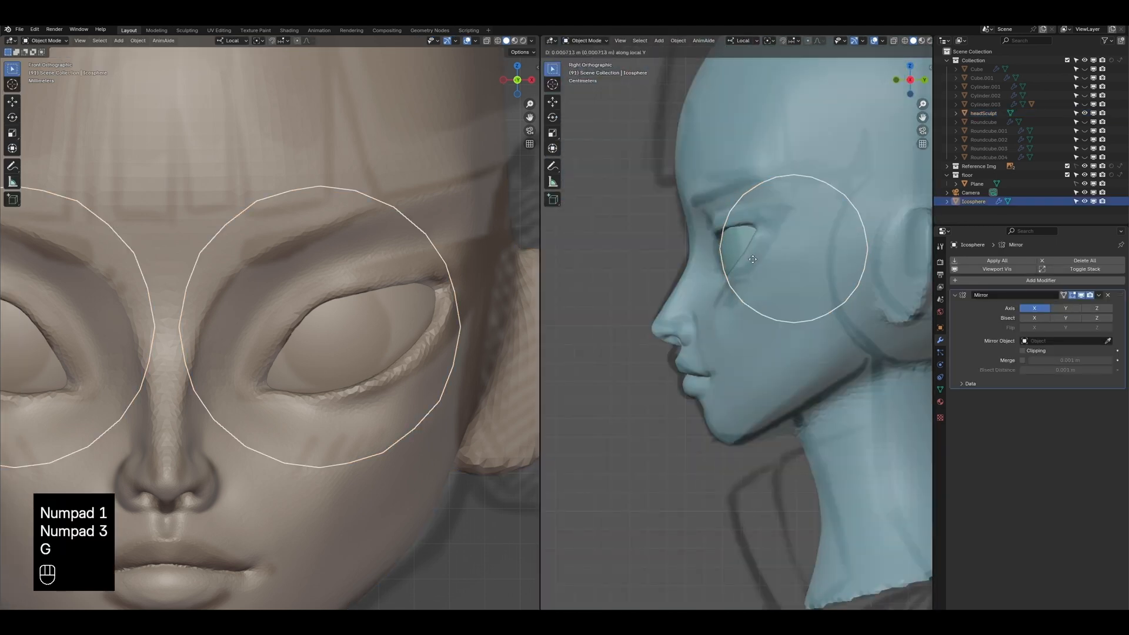
pyautogui.click(747, 294)
pyautogui.click(747, 294)
pyautogui.click(586, 40)
pyautogui.click(589, 70)
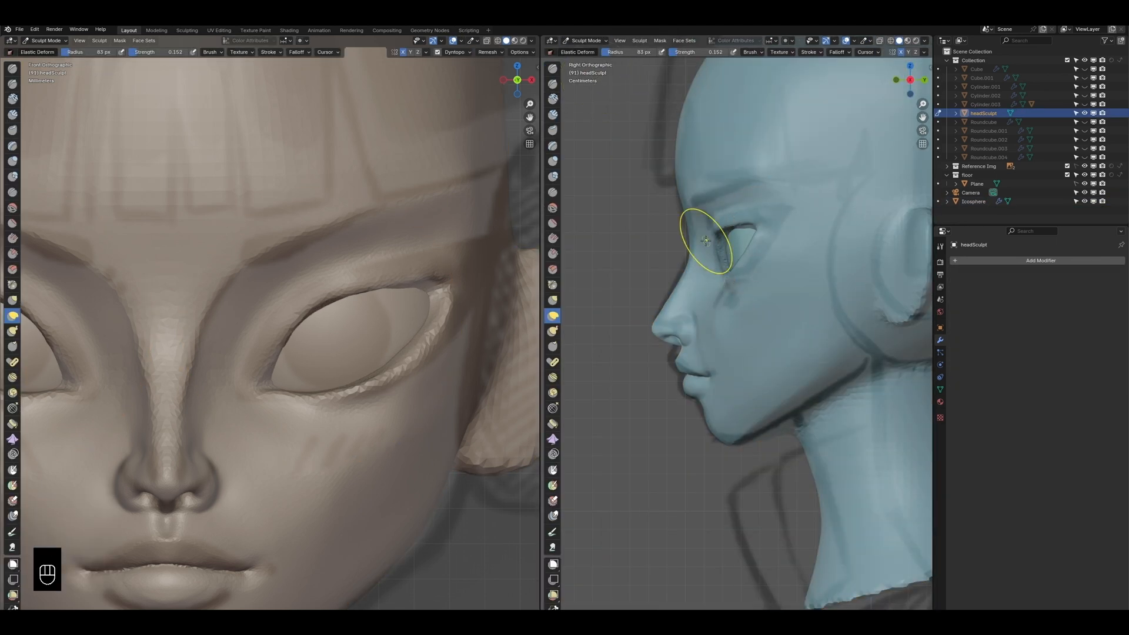
# Step: Reshape the eye opening around the shifted eyeball in right side view with Elastic Deform at 125 px radius
pyautogui.press('f')
pyautogui.click(783, 307)
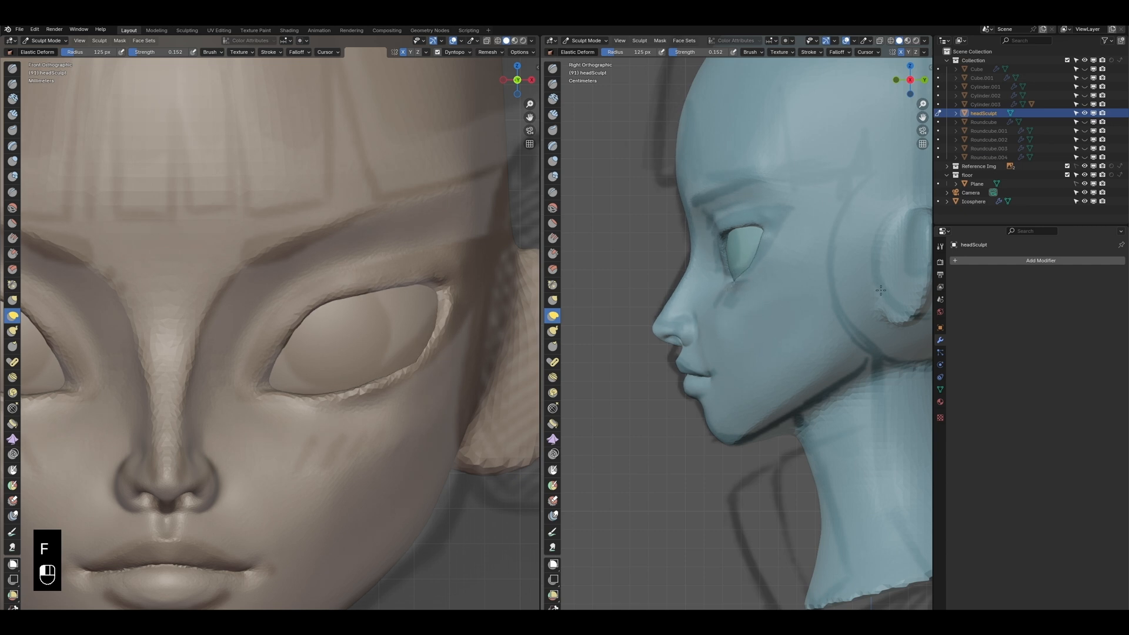
pyautogui.moveTo(735, 276); pyautogui.dragTo(720, 297, button='middle')
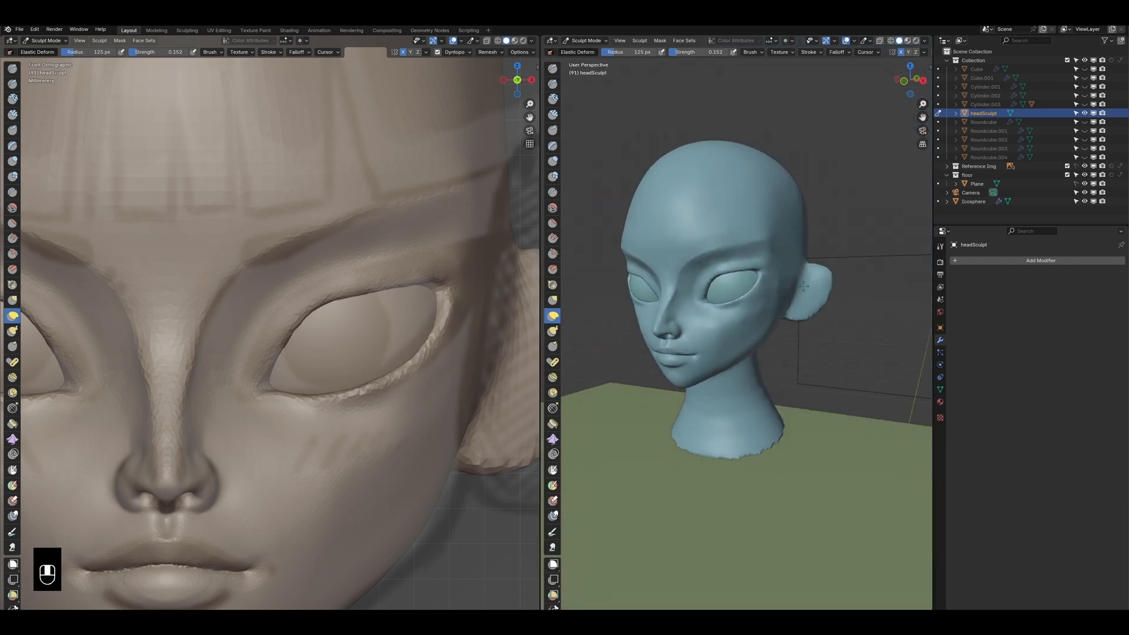
pyautogui.scroll(4, 709, 309)
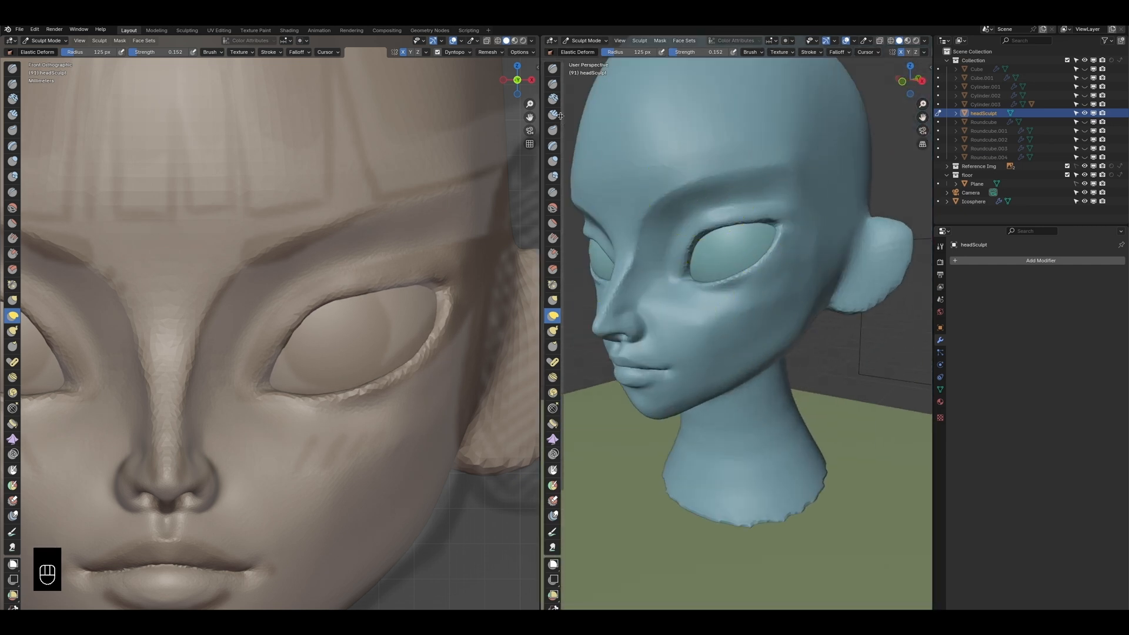
# Step: Sculpt the cheekbone below the eye with Clay Strips at 125 px radius, and smooth the strokes at 102 px
pyautogui.click(554, 115)
pyautogui.keyDown('super'); pyautogui.moveTo(733, 323); pyautogui.dragTo(718, 304, button='middle'); pyautogui.keyUp('super')
pyautogui.moveTo(702, 320)
pyautogui.keyDown('ctrl'); pyautogui.mouseDown()
pyautogui.moveTo(692, 328)
pyautogui.moveTo(769, 275)
pyautogui.moveTo(720, 306)
pyautogui.mouseUp(); pyautogui.keyUp('ctrl')
pyautogui.hotkey('ctrl', 'z')
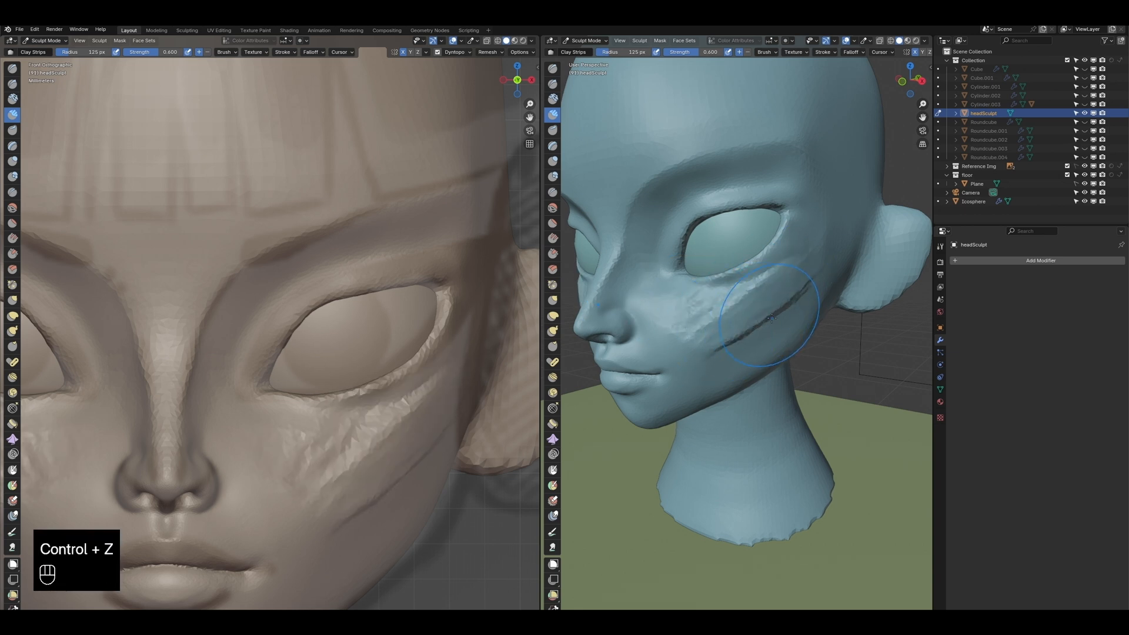
pyautogui.press('f')
pyautogui.click(822, 257)
pyautogui.keyDown('shift'); pyautogui.moveTo(827, 249); pyautogui.dragTo(695, 316); pyautogui.keyUp('shift')
pyautogui.moveTo(821, 265); pyautogui.dragTo(804, 259, button='middle')
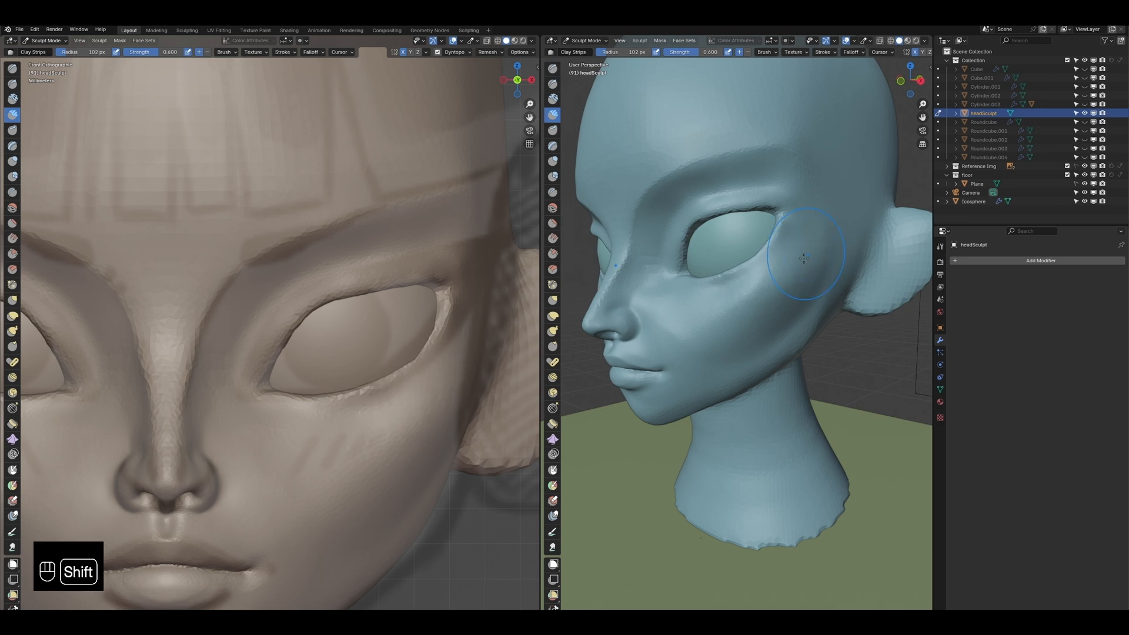
# Step: Build up the front of the cheek between the nose and the cheekbone with Clay Strips at 102 px radius
pyautogui.moveTo(721, 334); pyautogui.dragTo(751, 342, button='middle')
pyautogui.moveTo(721, 356)
pyautogui.mouseDown()
pyautogui.moveTo(668, 326)
pyautogui.moveTo(656, 332)
pyautogui.moveTo(662, 311)
pyautogui.mouseUp()
pyautogui.hotkey('ctrl', 'z')
pyautogui.keyDown('super'); pyautogui.moveTo(674, 327); pyautogui.dragTo(675, 312, button='middle'); pyautogui.keyUp('super')
pyautogui.moveTo(675, 313)
pyautogui.mouseDown()
pyautogui.moveTo(650, 321)
pyautogui.moveTo(683, 338)
pyautogui.mouseUp()
pyautogui.moveTo(683, 338); pyautogui.dragTo(680, 300, button='middle')
pyautogui.moveTo(697, 317); pyautogui.dragTo(671, 338)
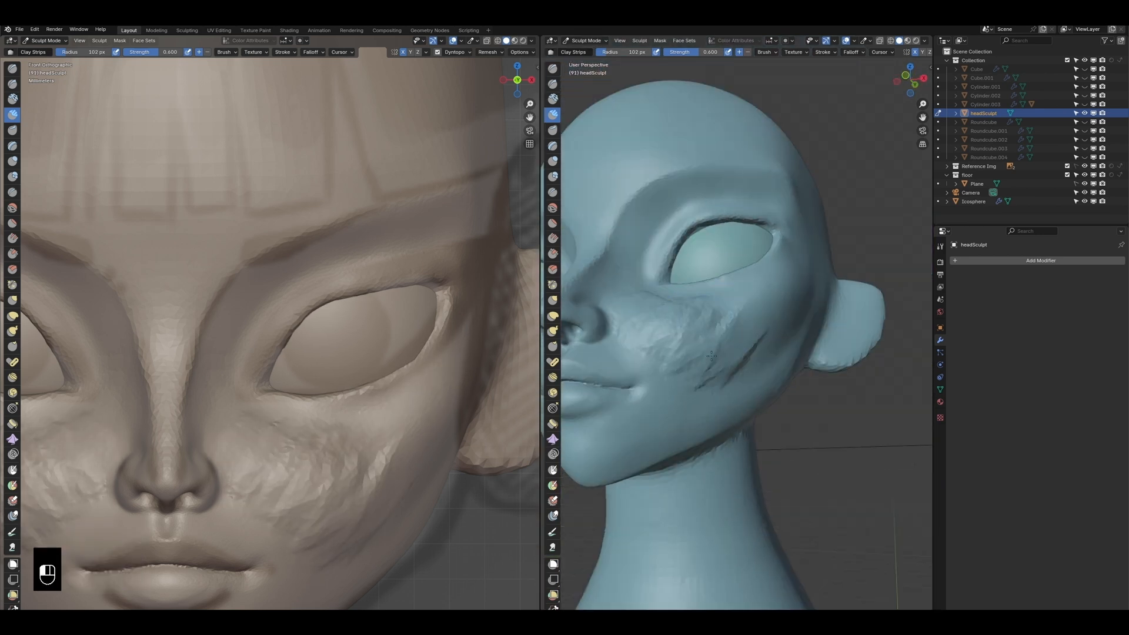
# Step: Smooth the clay strokes on the cheek into the surrounding face
pyautogui.moveTo(677, 312); pyautogui.dragTo(708, 330, button='middle')
pyautogui.keyDown('shift'); pyautogui.moveTo(708, 329); pyautogui.dragTo(735, 342); pyautogui.keyUp('shift')
pyautogui.moveTo(653, 334); pyautogui.dragTo(646, 324, button='middle')
pyautogui.scroll(-3, 751, 302)
pyautogui.moveTo(751, 302)
pyautogui.mouseDown(button='middle')
pyautogui.moveTo(807, 312)
pyautogui.moveTo(746, 318)
pyautogui.mouseUp(button='middle')
pyautogui.scroll(3, 745, 317)
pyautogui.keyDown('shift'); pyautogui.moveTo(735, 326); pyautogui.dragTo(744, 355); pyautogui.keyUp('shift')
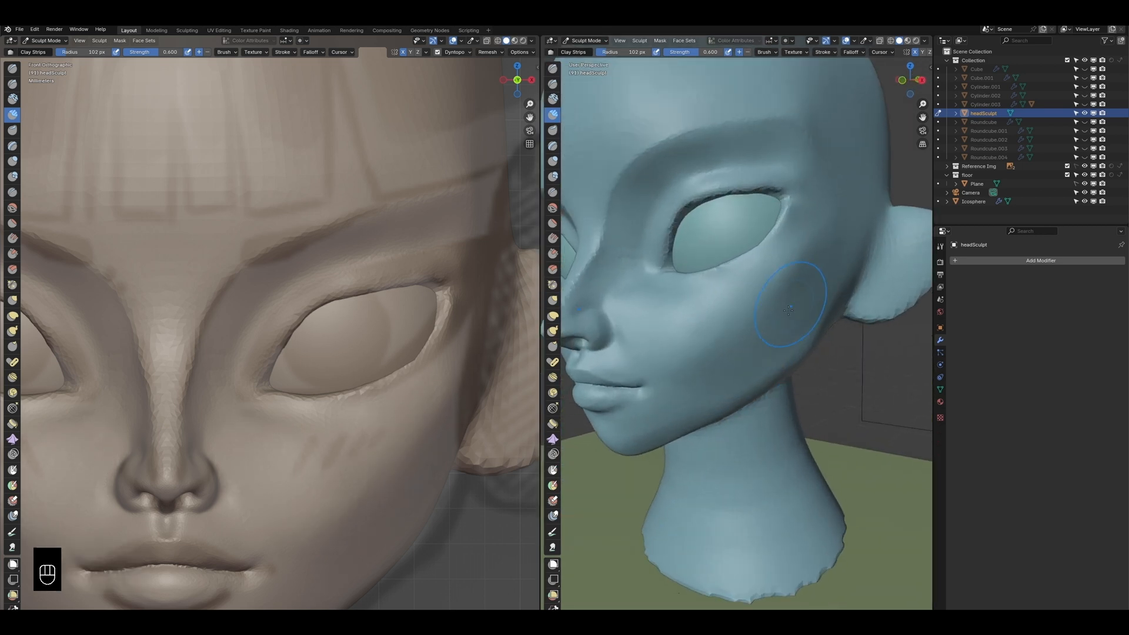
# Step: Add a Clay Strips ridge along the cheekbone from below the eye toward the ear, and smooth it
pyautogui.moveTo(788, 310); pyautogui.dragTo(777, 306, button='middle')
pyautogui.moveTo(713, 327); pyautogui.dragTo(857, 244)
pyautogui.keyDown('shift'); pyautogui.moveTo(712, 318); pyautogui.dragTo(830, 272); pyautogui.keyUp('shift')
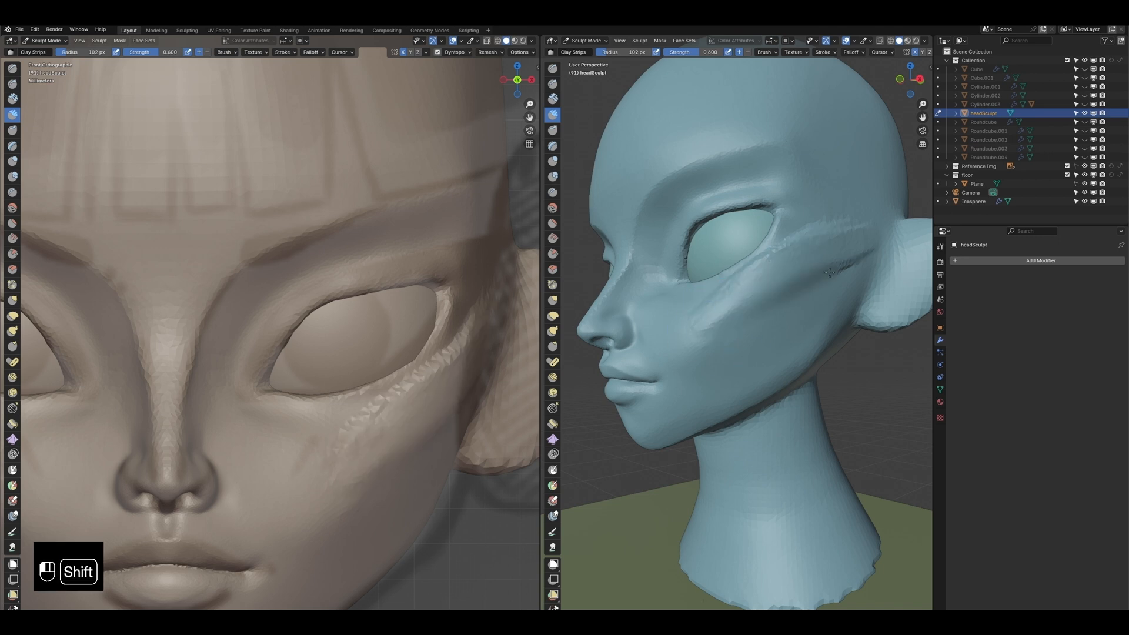
pyautogui.keyDown('shift'); pyautogui.moveTo(724, 308); pyautogui.dragTo(701, 330); pyautogui.keyUp('shift')
# Step: Try an extra Clay Strips stroke on the outer cheek, and step back through the undo history to remove it
pyautogui.moveTo(785, 313)
pyautogui.mouseDown(button='middle')
pyautogui.moveTo(894, 326)
pyautogui.moveTo(835, 351)
pyautogui.moveTo(791, 345)
pyautogui.moveTo(745, 372)
pyautogui.moveTo(757, 353)
pyautogui.mouseUp(button='middle')
pyautogui.scroll(-1, 841, 317)
pyautogui.moveTo(784, 346); pyautogui.dragTo(803, 325)
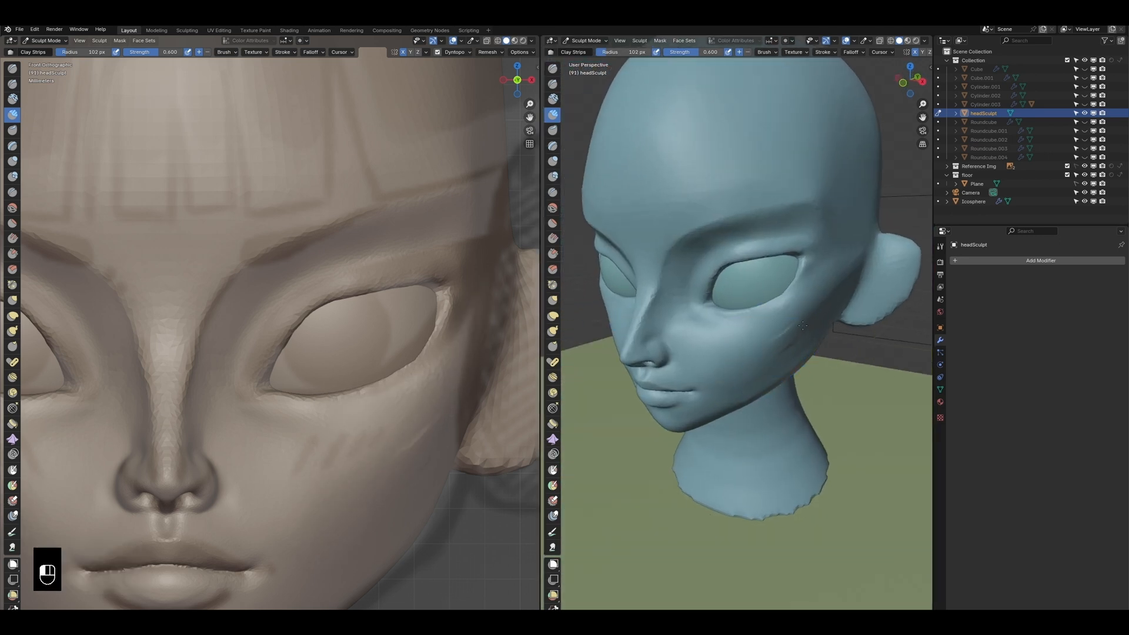
pyautogui.hotkey('ctrl', 'z')
pyautogui.hotkey('ctrl', 'z')
pyautogui.hotkey('ctrl', 'z')
pyautogui.hotkey('ctrl', 'z')
pyautogui.hotkey('ctrl', 'shift', 'z')
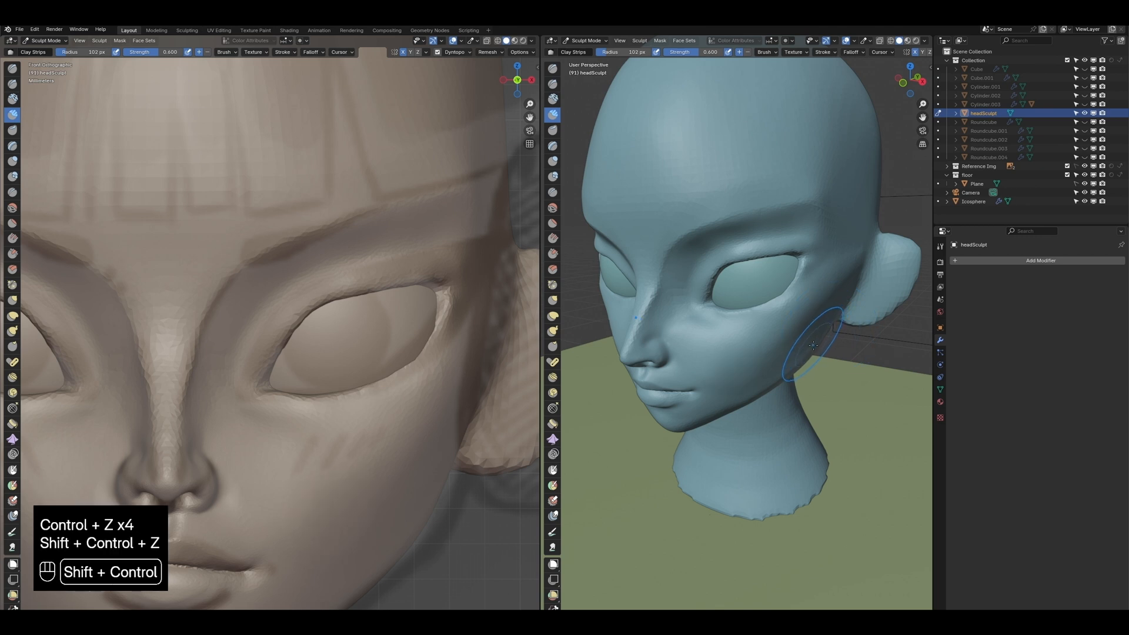
pyautogui.hotkey('ctrl', 'shift', 'z')
# Step: Save the file and smooth the lower cheek beside the mouth
pyautogui.hotkey('ctrl', 's')
pyautogui.moveTo(801, 318)
pyautogui.mouseDown(button='middle')
pyautogui.moveTo(818, 337)
pyautogui.moveTo(803, 340)
pyautogui.mouseUp(button='middle')
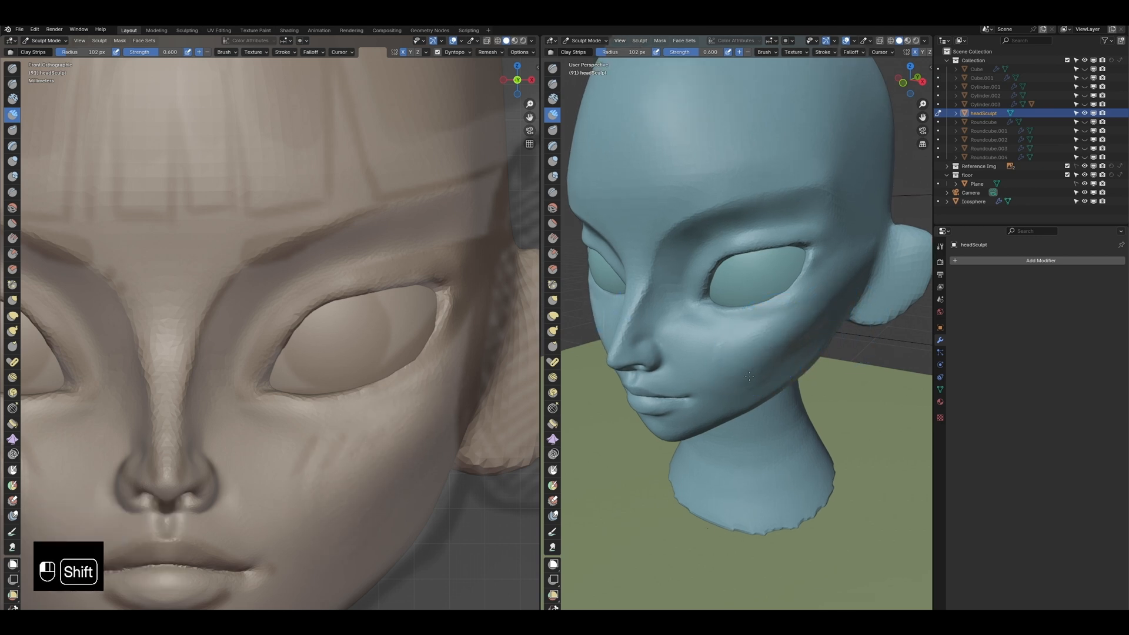
pyautogui.keyDown('shift'); pyautogui.moveTo(750, 377); pyautogui.dragTo(737, 380); pyautogui.keyUp('shift')
# Step: Sharpen the inner eye corner and the upper eyelid edge with the Pinch/Magnify brush at 102 px radius
pyautogui.moveTo(729, 373)
pyautogui.keyDown('super'); pyautogui.mouseDown(button='middle')
pyautogui.moveTo(693, 417)
pyautogui.moveTo(694, 436)
pyautogui.mouseUp(button='middle'); pyautogui.keyUp('super')
pyautogui.moveTo(694, 436)
pyautogui.mouseDown(button='middle')
pyautogui.moveTo(788, 377)
pyautogui.moveTo(754, 374)
pyautogui.moveTo(746, 300)
pyautogui.mouseUp(button='middle')
pyautogui.moveTo(746, 300)
pyautogui.keyDown('shift'); pyautogui.mouseDown(button='middle')
pyautogui.moveTo(710, 303)
pyautogui.moveTo(684, 334)
pyautogui.moveTo(704, 338)
pyautogui.moveTo(708, 265)
pyautogui.mouseUp(button='middle'); pyautogui.keyUp('shift')
pyautogui.click(16, 287)
pyautogui.keyDown('super'); pyautogui.moveTo(268, 359); pyautogui.dragTo(271, 323, button='middle'); pyautogui.keyUp('super')
pyautogui.moveTo(283, 352); pyautogui.dragTo(280, 356)
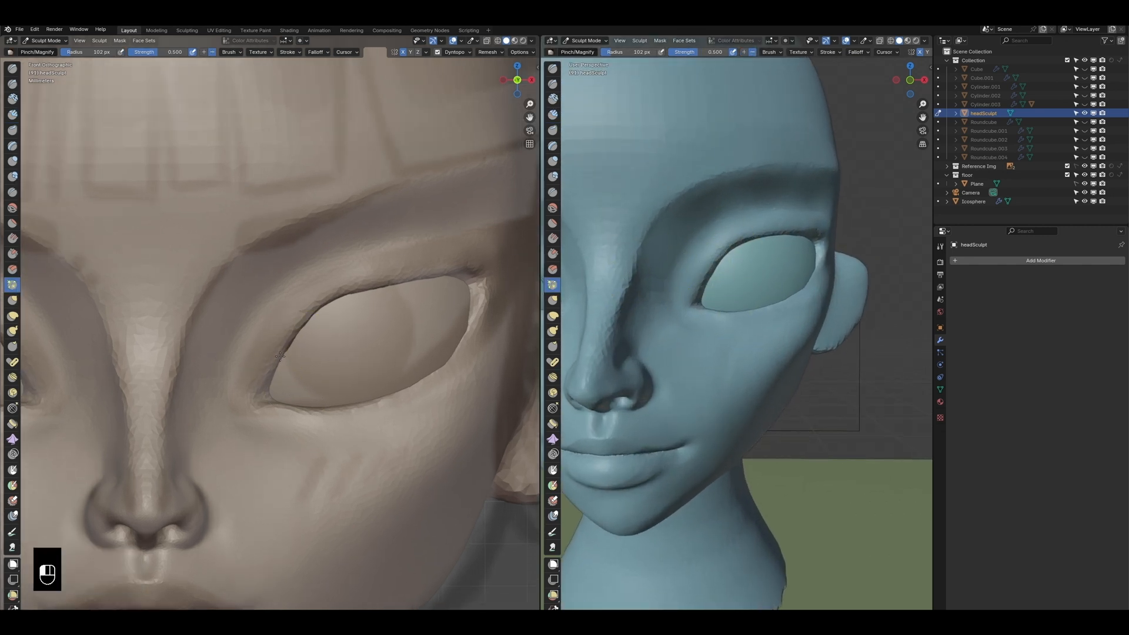
pyautogui.moveTo(397, 278); pyautogui.dragTo(353, 288)
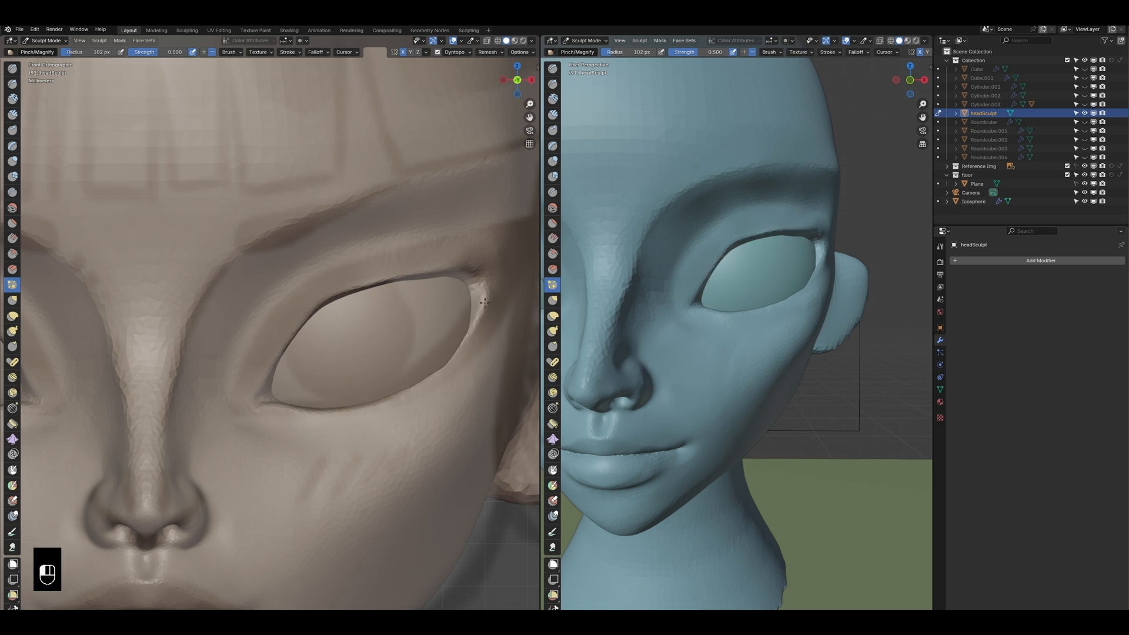
# Step: Pull the lower eyelid outward from the eyeball to give it thickness with Elastic Deform at 102 px radius
pyautogui.moveTo(849, 334); pyautogui.dragTo(847, 386, button='middle')
pyautogui.click(13, 316)
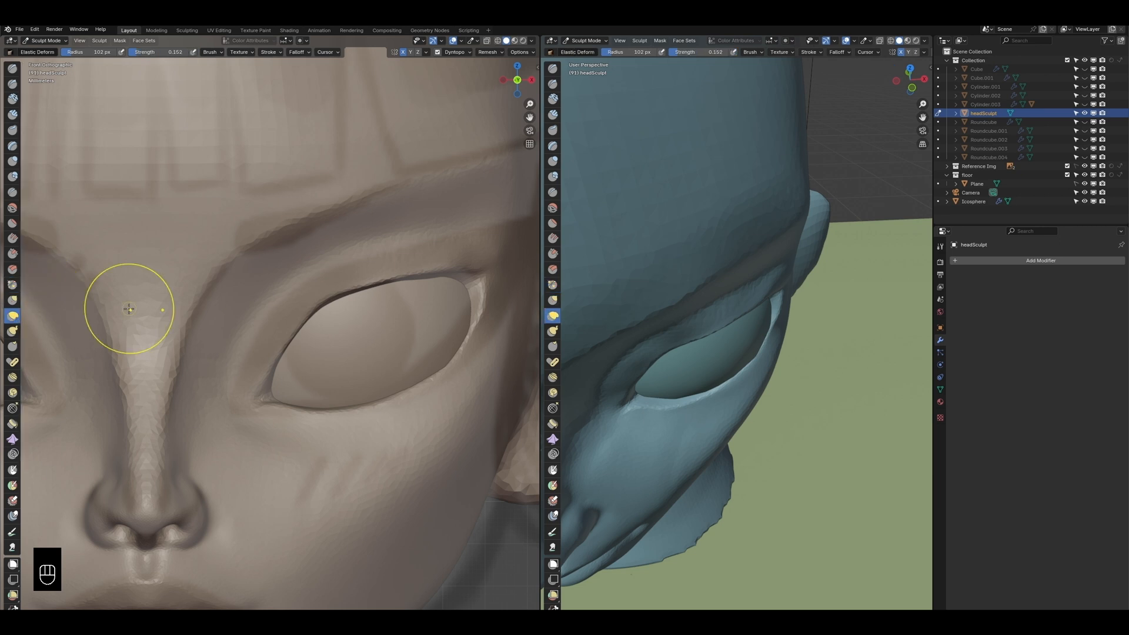
pyautogui.moveTo(747, 376); pyautogui.dragTo(716, 398, button='middle')
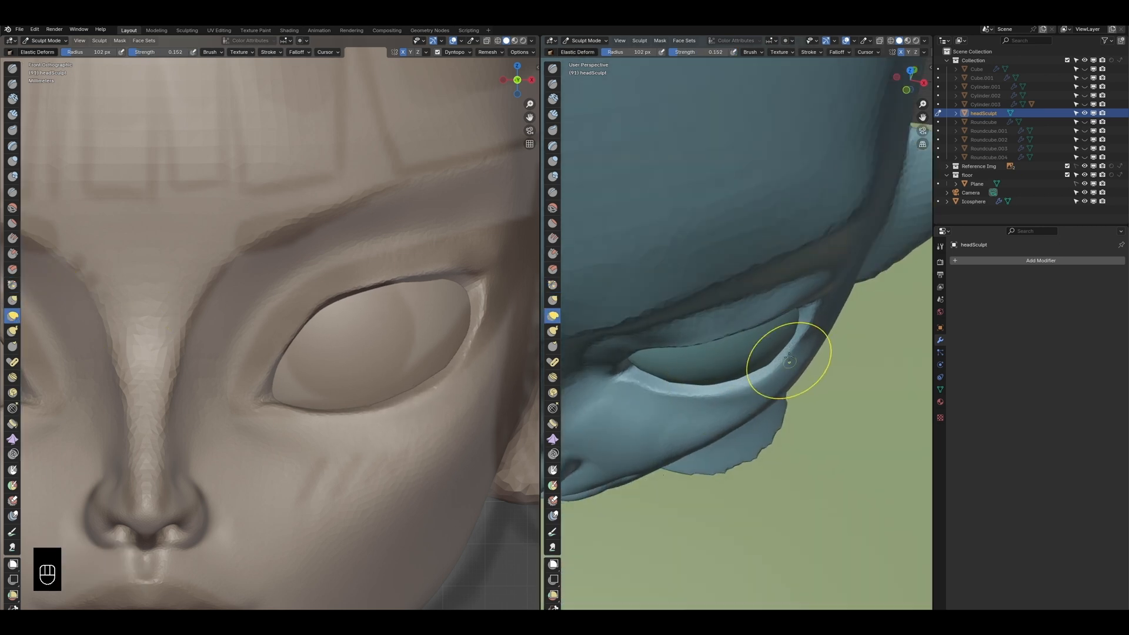
pyautogui.moveTo(789, 361); pyautogui.dragTo(718, 385, button='middle')
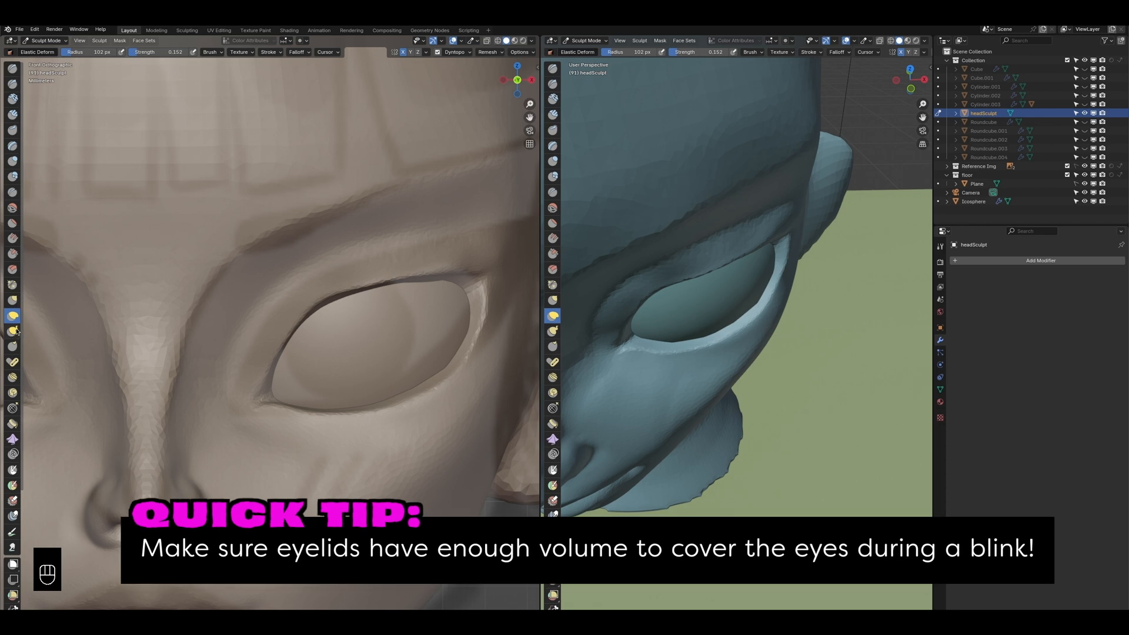
# Step: Crisp up the lower eyelid rim toward the outer corner with the Pinch/Magnify brush
pyautogui.click(13, 286)
pyautogui.keyDown('super'); pyautogui.moveTo(736, 340); pyautogui.dragTo(735, 270, button='middle'); pyautogui.keyUp('super')
pyautogui.moveTo(697, 346); pyautogui.dragTo(774, 302)
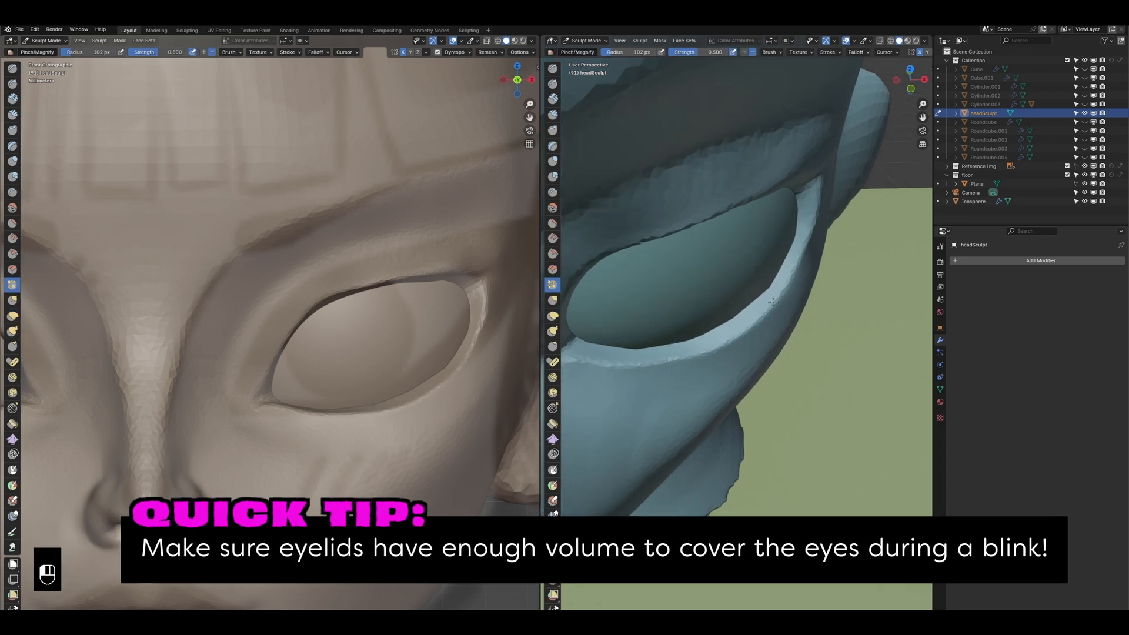
pyautogui.keyDown('super'); pyautogui.moveTo(812, 227); pyautogui.dragTo(815, 254, button='middle'); pyautogui.keyUp('super')
pyautogui.keyDown('super'); pyautogui.moveTo(771, 297); pyautogui.dragTo(771, 250, button='middle'); pyautogui.keyUp('super')
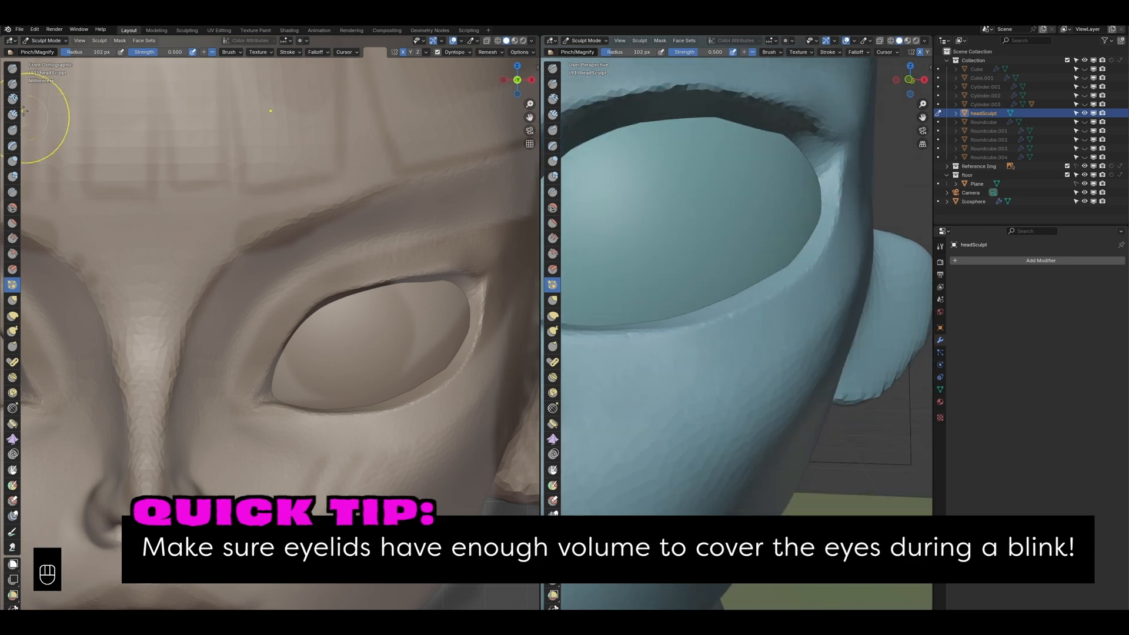
# Step: Carve the underside of the upper eyelid with the Blob brush in subtract direction at 76 px radius, undoing the last stroke
pyautogui.click(13, 84)
pyautogui.click(13, 177)
pyautogui.moveTo(770, 203)
pyautogui.mouseDown(button='middle')
pyautogui.moveTo(782, 253)
pyautogui.moveTo(805, 207)
pyautogui.mouseUp(button='middle')
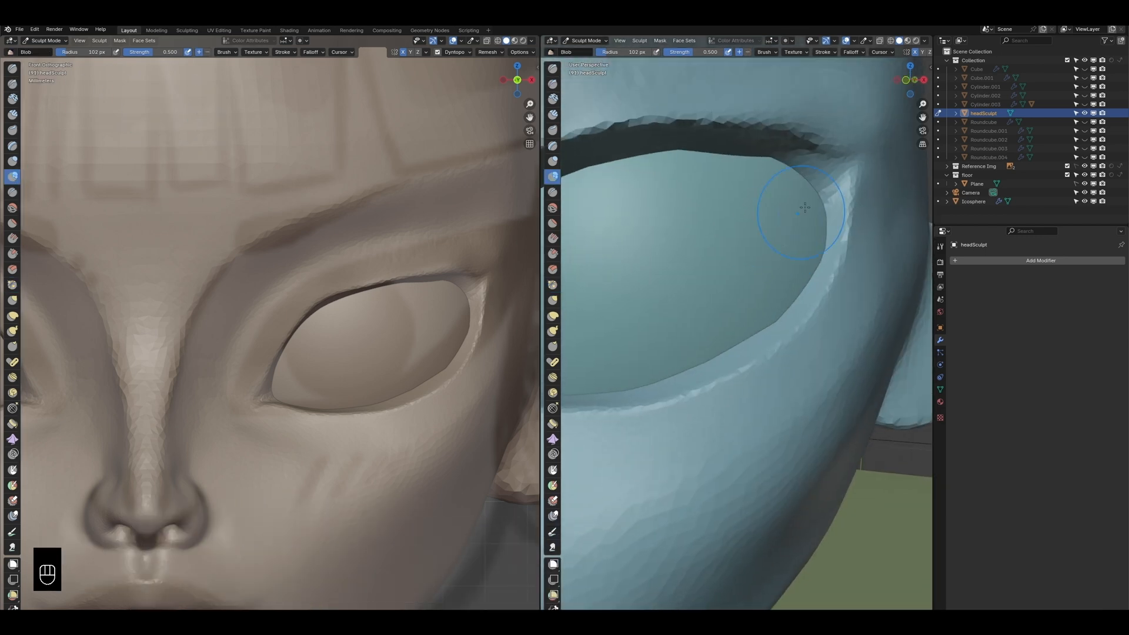
pyautogui.press('f')
pyautogui.click(803, 181)
pyautogui.keyDown('ctrl'); pyautogui.moveTo(768, 160); pyautogui.dragTo(656, 151); pyautogui.keyUp('ctrl')
pyautogui.moveTo(708, 192); pyautogui.dragTo(702, 180, button='middle')
pyautogui.moveTo(703, 179)
pyautogui.keyDown('shift'); pyautogui.mouseDown(button='middle')
pyautogui.moveTo(847, 202)
pyautogui.moveTo(842, 219)
pyautogui.mouseUp(button='middle'); pyautogui.keyUp('shift')
pyautogui.keyDown('ctrl'); pyautogui.moveTo(794, 168); pyautogui.dragTo(691, 209); pyautogui.keyUp('ctrl')
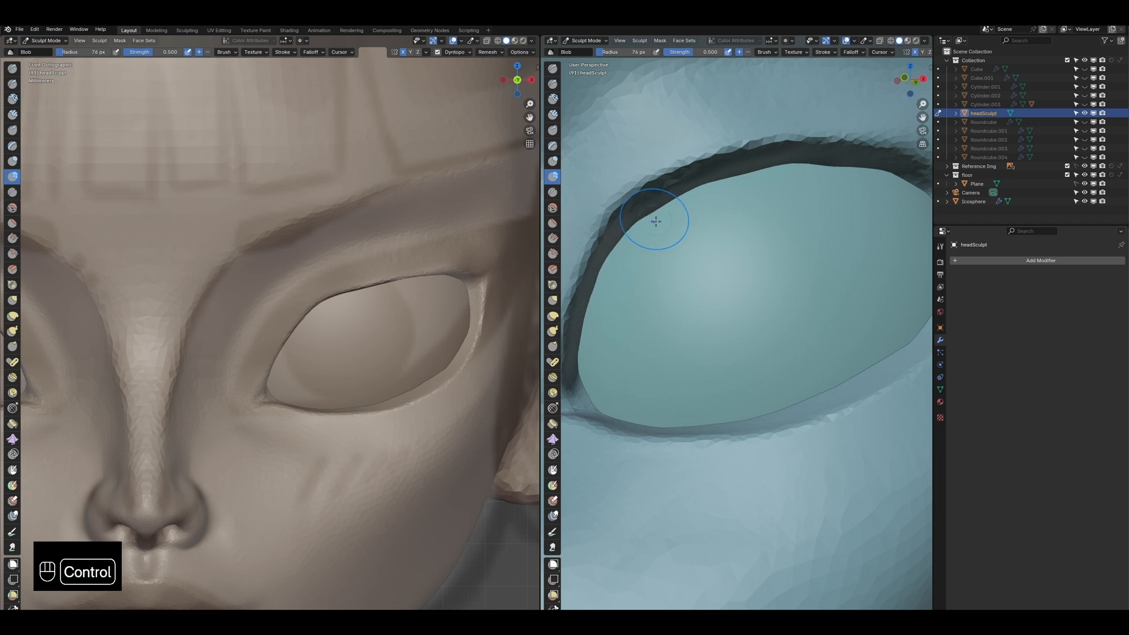
pyautogui.moveTo(656, 221); pyautogui.dragTo(681, 344, button='middle')
pyautogui.hotkey('ctrl', 'z')
# Step: Carve the inner side of the lower eyelid and the outer eye corner with subtracting Blob strokes at 76 px radius
pyautogui.moveTo(795, 374); pyautogui.dragTo(875, 359, button='middle')
pyautogui.keyDown('ctrl'); pyautogui.moveTo(744, 397); pyautogui.dragTo(682, 441); pyautogui.keyUp('ctrl')
pyautogui.moveTo(725, 431); pyautogui.dragTo(718, 408, button='middle')
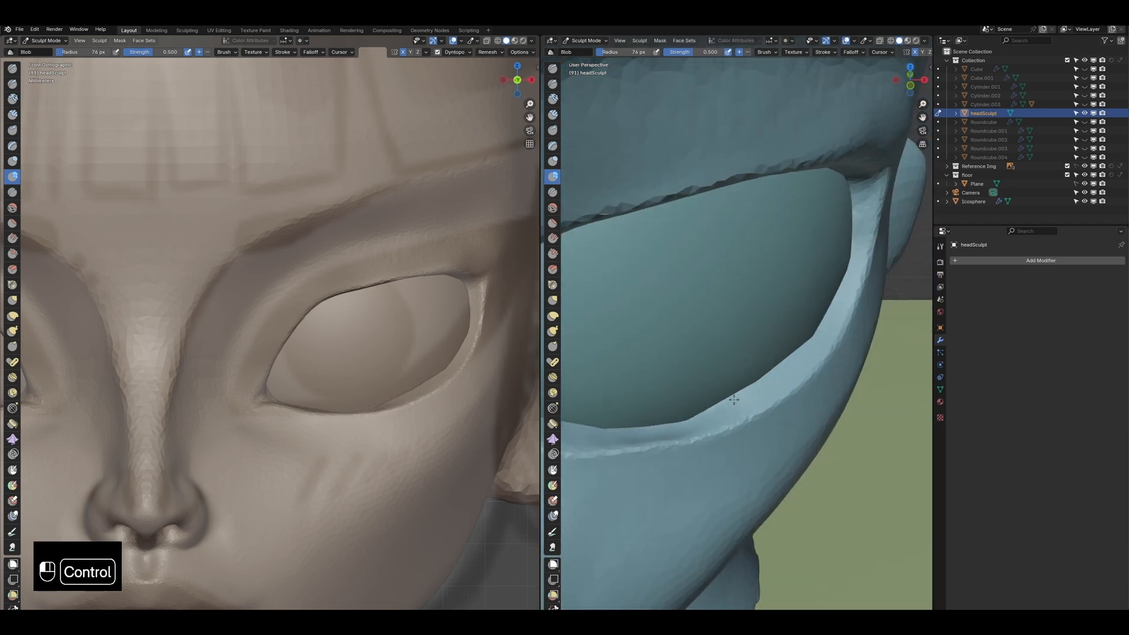
pyautogui.hotkey('ctrl', 'z')
pyautogui.keyDown('ctrl'); pyautogui.moveTo(810, 343); pyautogui.dragTo(820, 336); pyautogui.keyUp('ctrl')
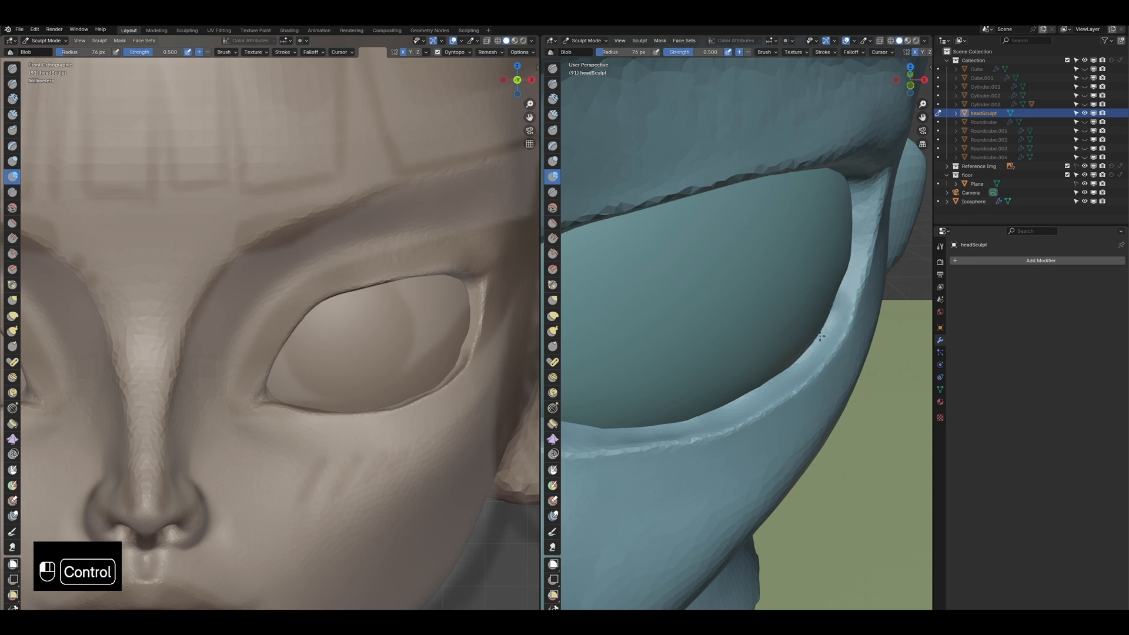
pyautogui.scroll(-3, 823, 270)
pyautogui.moveTo(842, 276); pyautogui.dragTo(800, 263, button='middle')
pyautogui.keyDown('ctrl'); pyautogui.moveTo(852, 297); pyautogui.dragTo(857, 266); pyautogui.keyUp('ctrl')
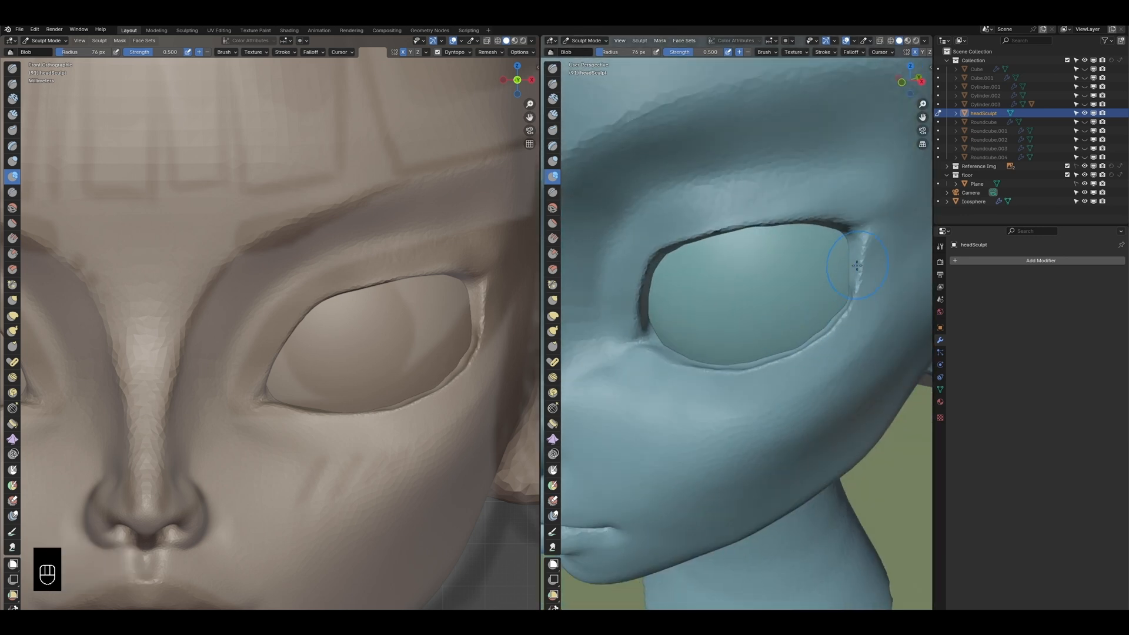
# Step: Smooth the carved rim of the lower eyelid up to the outer eye corner
pyautogui.click(553, 193)
pyautogui.moveTo(571, 330); pyautogui.dragTo(584, 358, button='middle')
pyautogui.hotkey('ctrl', 'z')
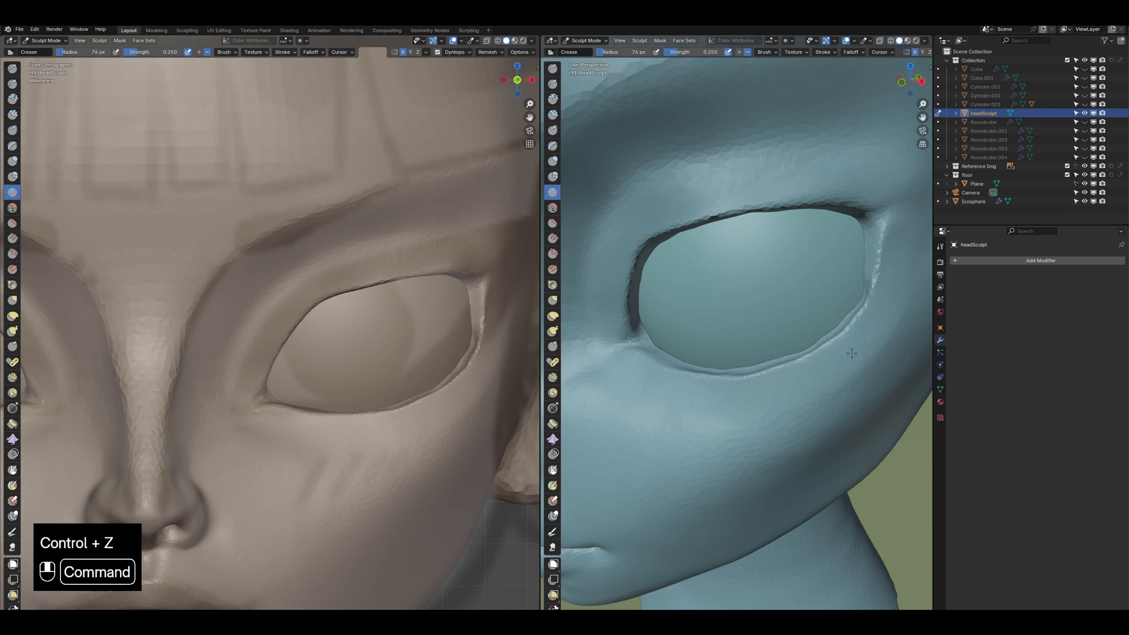
pyautogui.keyDown('shift'); pyautogui.moveTo(800, 329); pyautogui.dragTo(829, 319, button='middle'); pyautogui.keyUp('shift')
pyautogui.moveTo(823, 360); pyautogui.dragTo(873, 256)
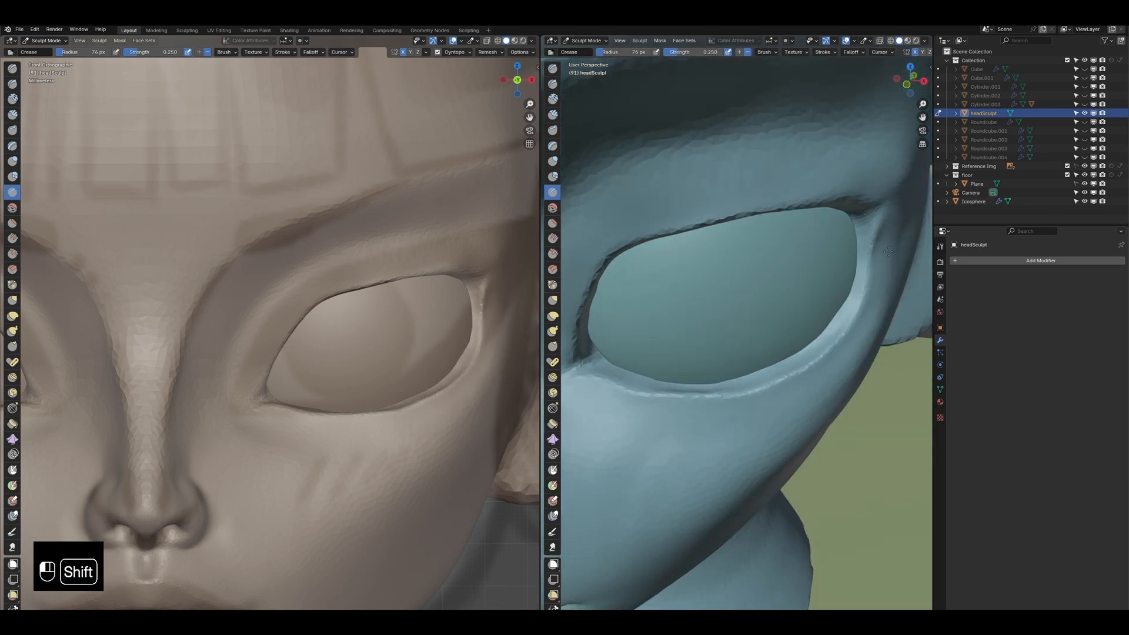
# Step: Try to refine the upper eyelid edge with a smoothing stroke and the Pinch/Magnify brush
pyautogui.keyDown('shift'); pyautogui.moveTo(643, 227); pyautogui.dragTo(818, 200); pyautogui.keyUp('shift')
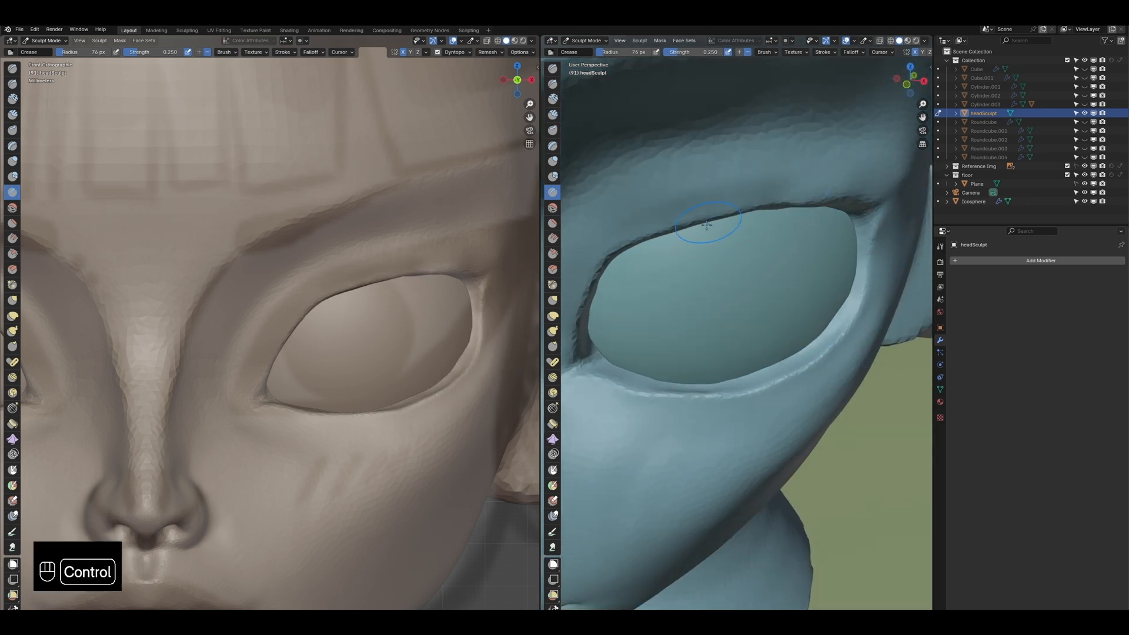
pyautogui.hotkey('ctrl', 'z')
pyautogui.click(12, 285)
pyautogui.moveTo(644, 236); pyautogui.dragTo(758, 205)
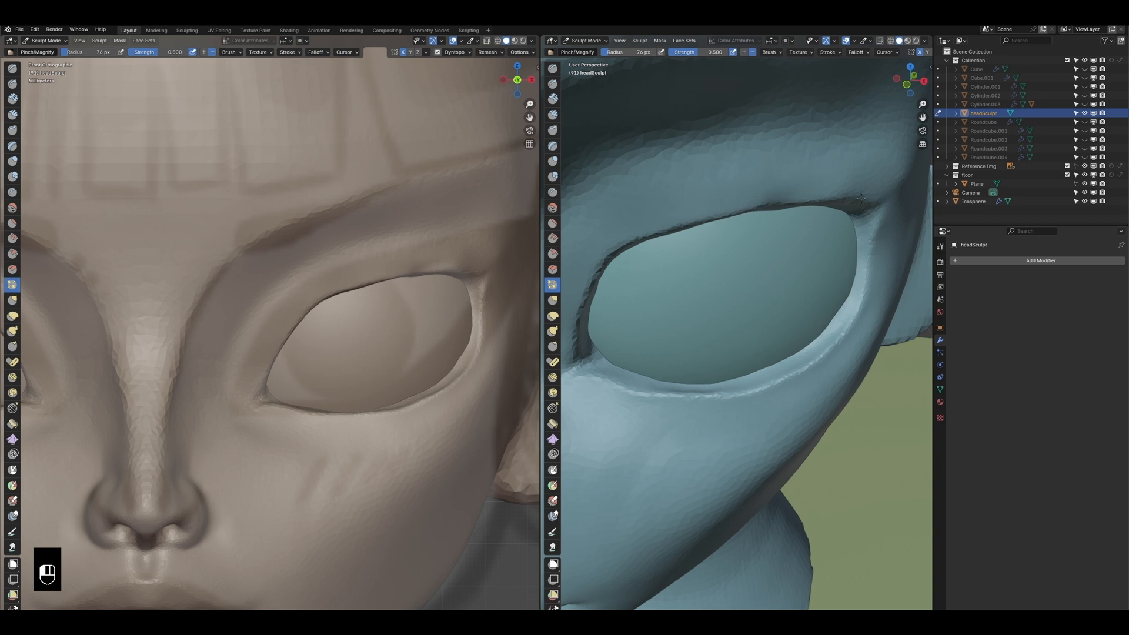
pyautogui.hotkey('ctrl', 'z')
# Step: Examine the eye area and the whole face from the front, the side and above
pyautogui.scroll(-6, 391, 378)
pyautogui.scroll(-6, 680, 415)
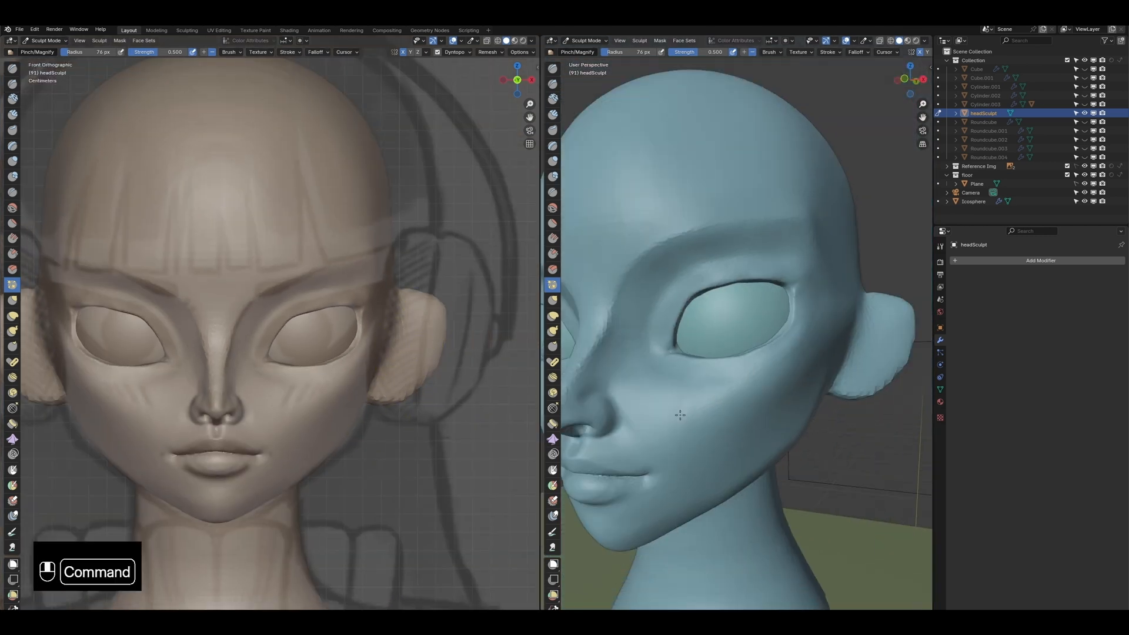
pyautogui.keyDown('super'); pyautogui.moveTo(680, 415); pyautogui.dragTo(686, 470, button='middle'); pyautogui.keyUp('super')
pyautogui.moveTo(764, 435)
pyautogui.mouseDown(button='middle')
pyautogui.moveTo(809, 424)
pyautogui.moveTo(788, 400)
pyautogui.mouseUp(button='middle')
pyautogui.keyDown('super'); pyautogui.moveTo(788, 400); pyautogui.dragTo(794, 343, button='middle'); pyautogui.keyUp('super')
pyautogui.keyDown('shift'); pyautogui.moveTo(773, 384); pyautogui.dragTo(765, 388); pyautogui.keyUp('shift')
pyautogui.moveTo(765, 389); pyautogui.dragTo(780, 250, button='middle')
pyautogui.moveTo(780, 250)
pyautogui.keyDown('shift'); pyautogui.mouseDown(button='middle')
pyautogui.moveTo(817, 302)
pyautogui.moveTo(808, 359)
pyautogui.moveTo(758, 374)
pyautogui.moveTo(759, 353)
pyautogui.mouseUp(button='middle'); pyautogui.keyUp('shift')
# Step: Reshape the outer contour of the eye opening with Elastic Deform at 90 px radius
pyautogui.click(553, 317)
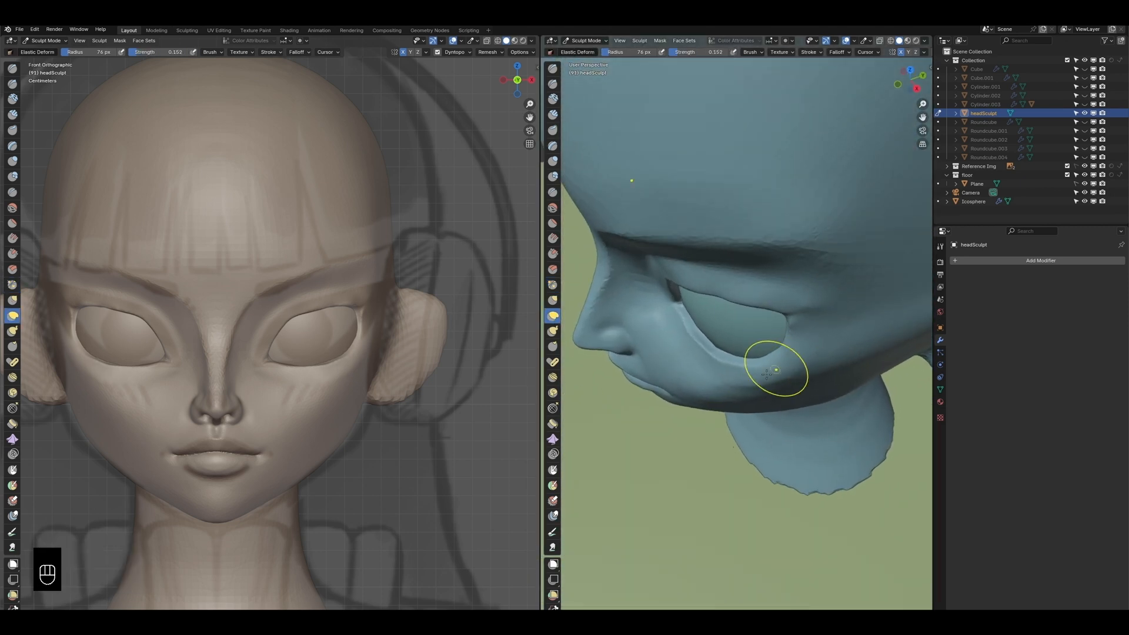
pyautogui.moveTo(824, 317); pyautogui.dragTo(835, 317, button='middle')
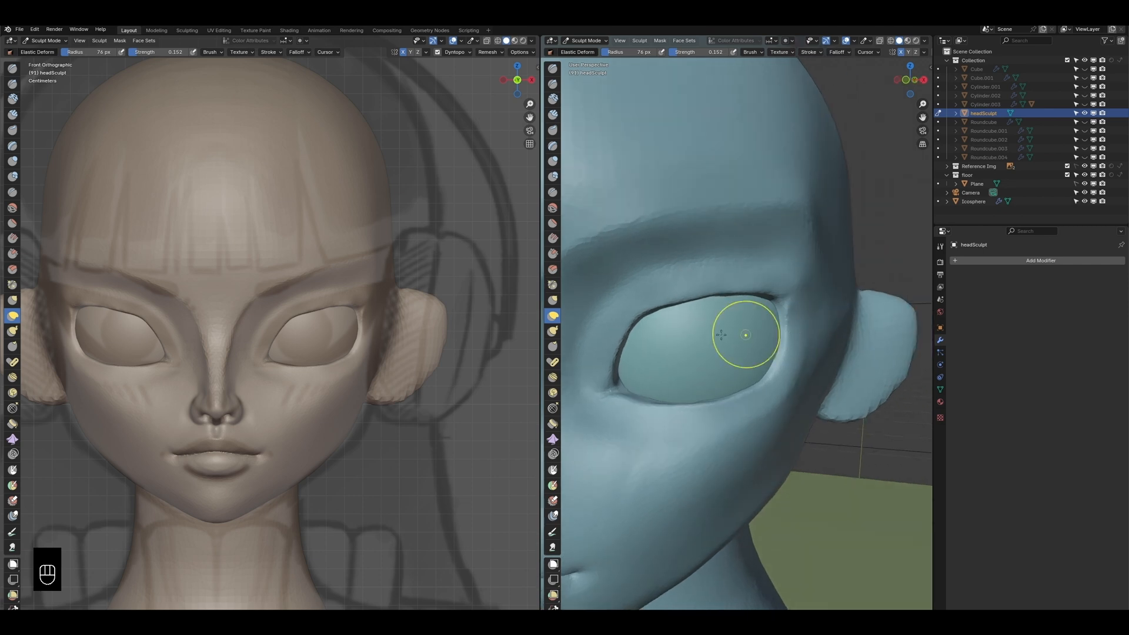
pyautogui.keyDown('ctrl'); pyautogui.moveTo(365, 397); pyautogui.dragTo(369, 336, button='middle'); pyautogui.keyUp('ctrl')
pyautogui.press('f')
pyautogui.click(426, 368)
pyautogui.press('f')
pyautogui.click(370, 360)
pyautogui.moveTo(404, 353); pyautogui.dragTo(401, 352)
pyautogui.moveTo(817, 347); pyautogui.dragTo(757, 353, button='middle')
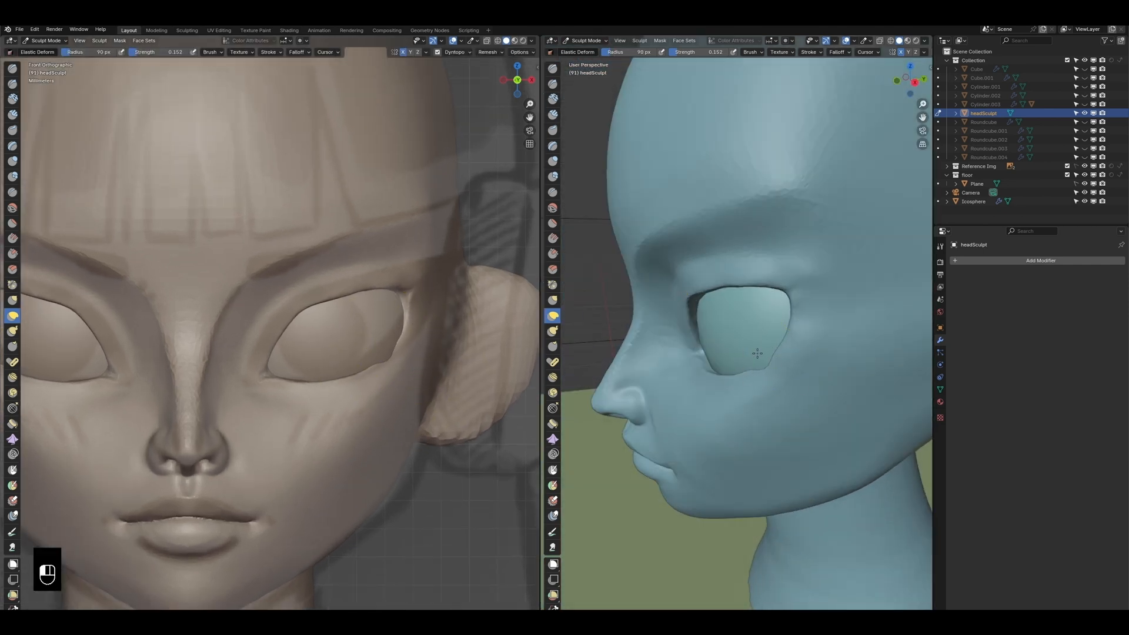
pyautogui.keyDown('super'); pyautogui.moveTo(415, 406); pyautogui.dragTo(415, 376, button='middle'); pyautogui.keyUp('super')
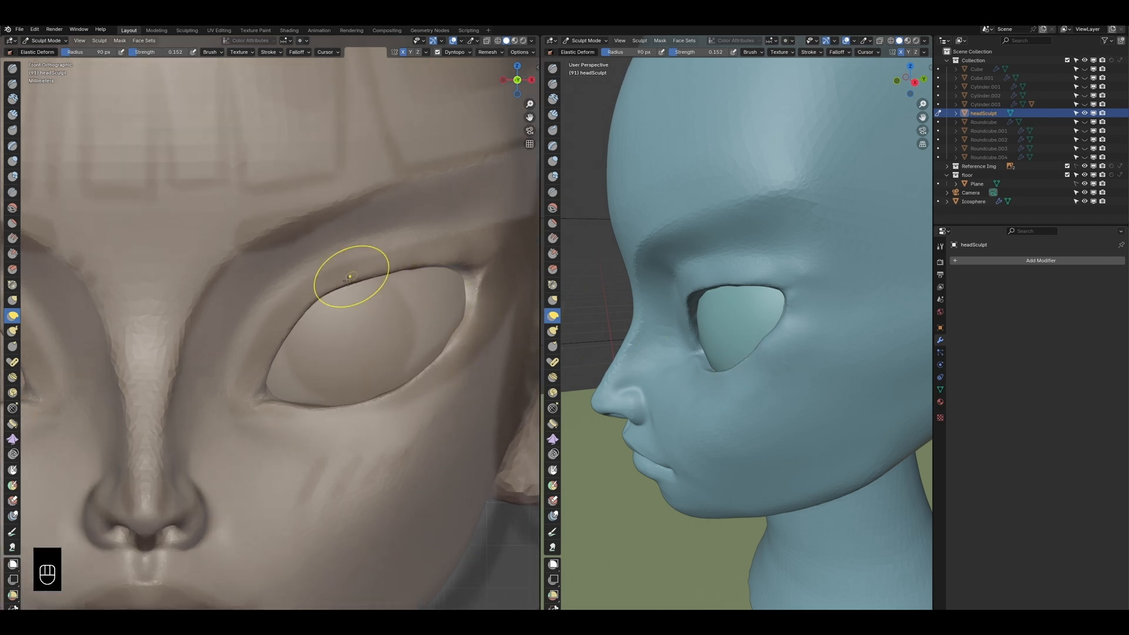
# Step: Hide the floor plane in the viewport and save the file
pyautogui.moveTo(732, 339); pyautogui.dragTo(788, 394, button='middle')
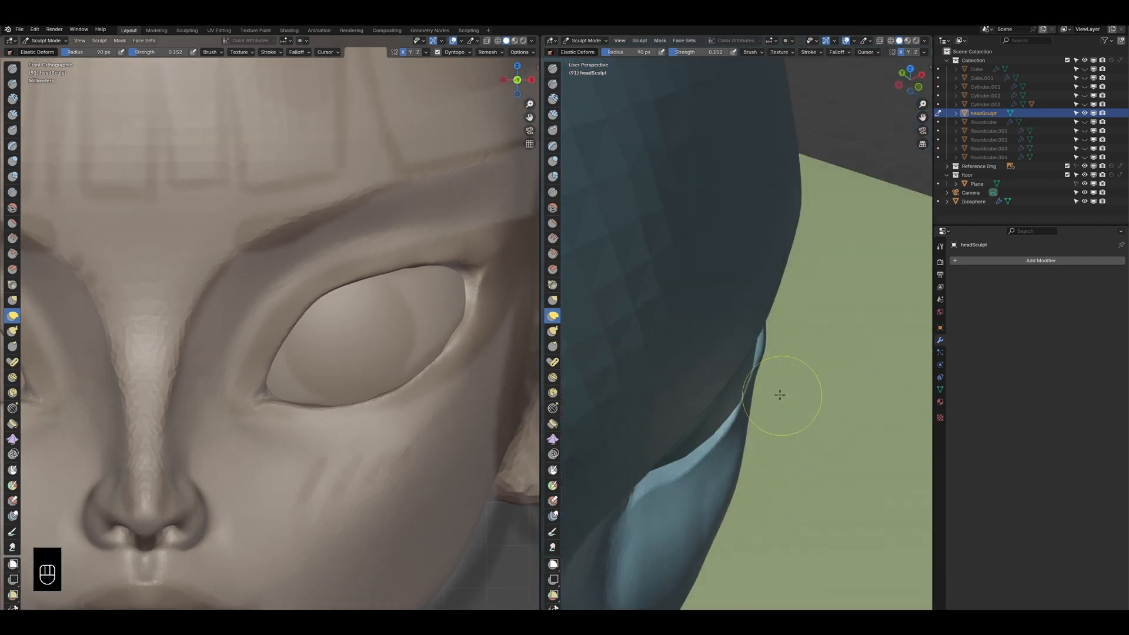
pyautogui.keyDown('shift'); pyautogui.moveTo(612, 400); pyautogui.dragTo(756, 298, button='middle'); pyautogui.keyUp('shift')
pyautogui.click(1085, 183)
pyautogui.keyDown('super'); pyautogui.moveTo(675, 352); pyautogui.dragTo(676, 411, button='middle'); pyautogui.keyUp('super')
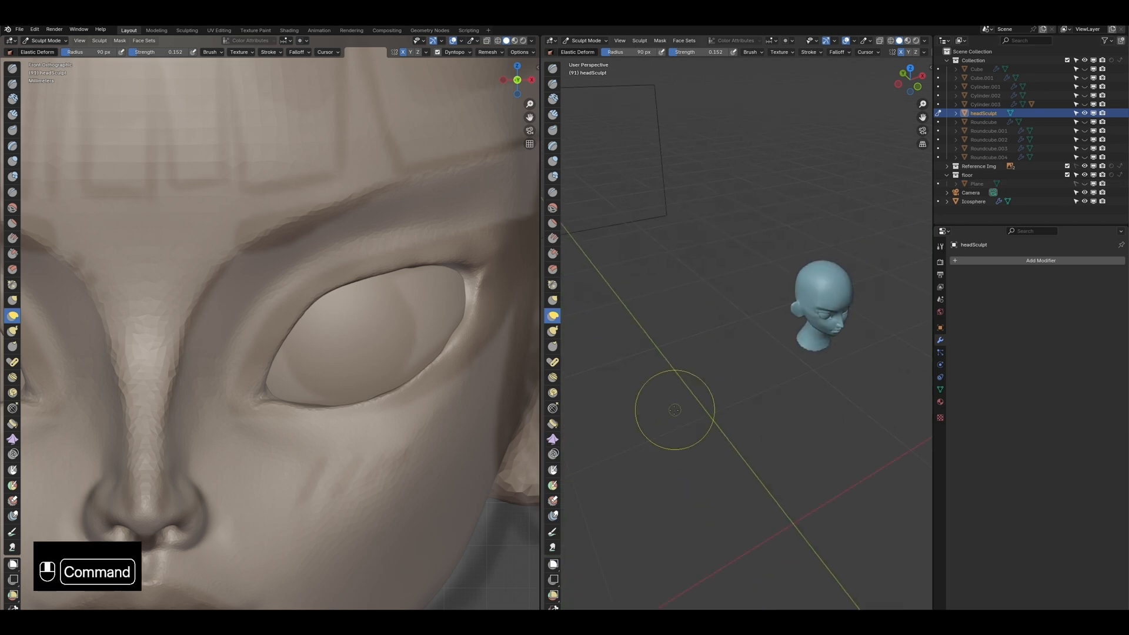
pyautogui.moveTo(838, 324); pyautogui.dragTo(776, 300, button='middle')
pyautogui.keyDown('super'); pyautogui.moveTo(777, 300); pyautogui.dragTo(776, 327, button='middle'); pyautogui.keyUp('super')
pyautogui.keyDown('shift'); pyautogui.moveTo(665, 259); pyautogui.dragTo(791, 289, button='middle'); pyautogui.keyUp('shift')
pyautogui.hotkey('ctrl', 's')
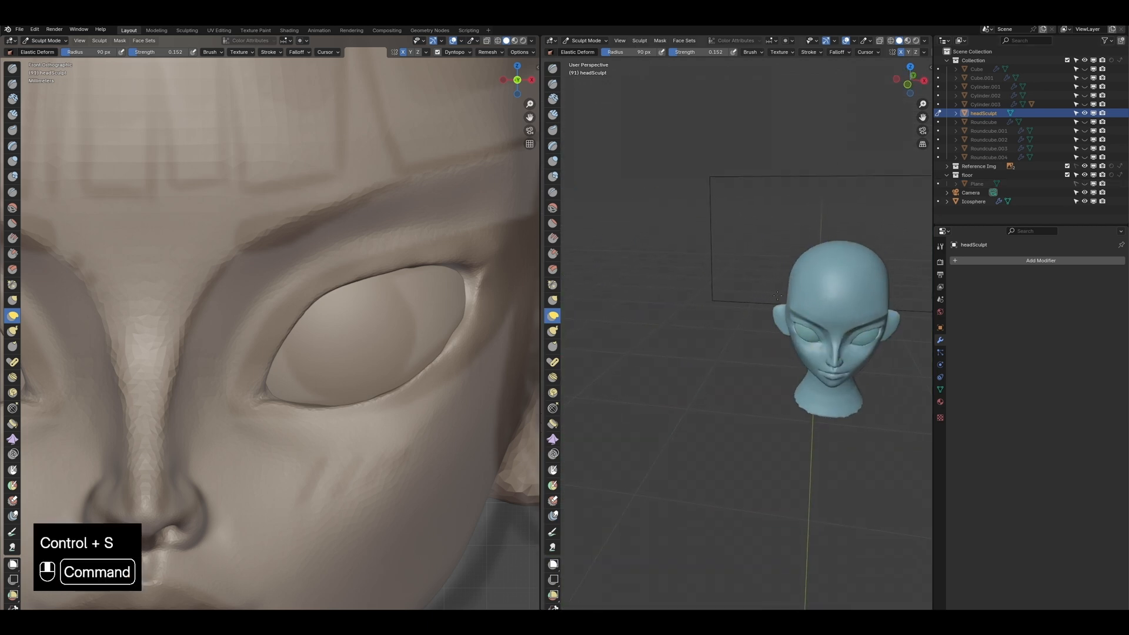
# Step: Carve a fold above the upper eyelid with the Draw Sharp brush at 53 px radius, undoing the first strokes
pyautogui.keyDown('shift'); pyautogui.moveTo(844, 326); pyautogui.dragTo(768, 235, button='middle'); pyautogui.keyUp('shift')
pyautogui.keyDown('shift'); pyautogui.moveTo(847, 250); pyautogui.dragTo(759, 238, button='middle'); pyautogui.keyUp('shift')
pyautogui.moveTo(759, 238); pyautogui.dragTo(796, 300, button='middle')
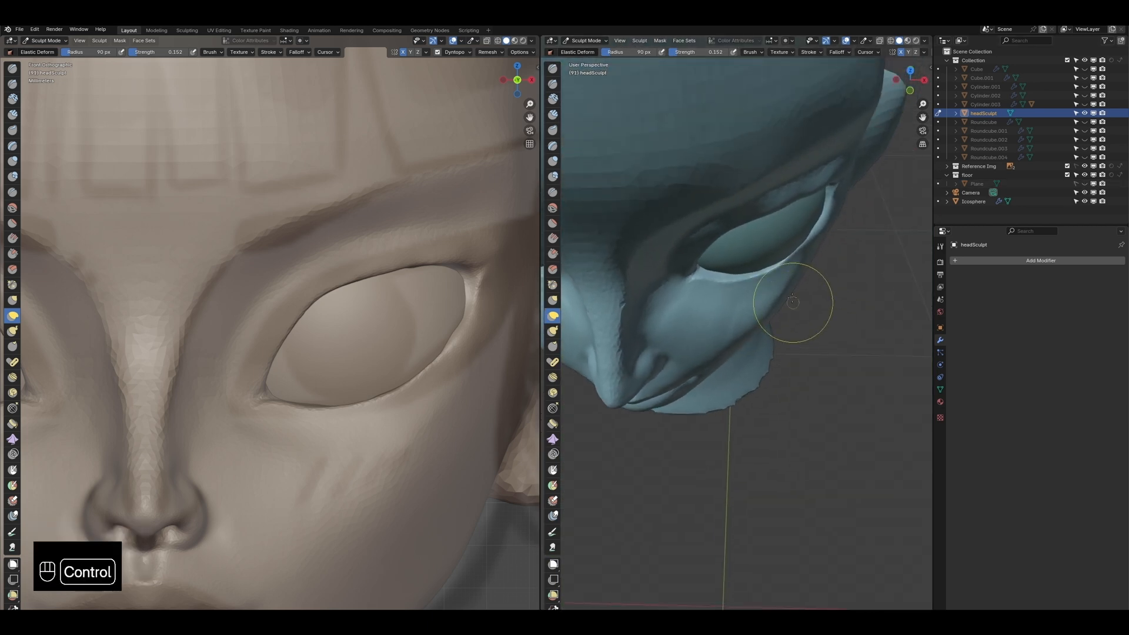
pyautogui.keyDown('ctrl'); pyautogui.moveTo(797, 300); pyautogui.dragTo(803, 265, button='middle'); pyautogui.keyUp('ctrl')
pyautogui.moveTo(803, 265); pyautogui.dragTo(812, 251, button='middle')
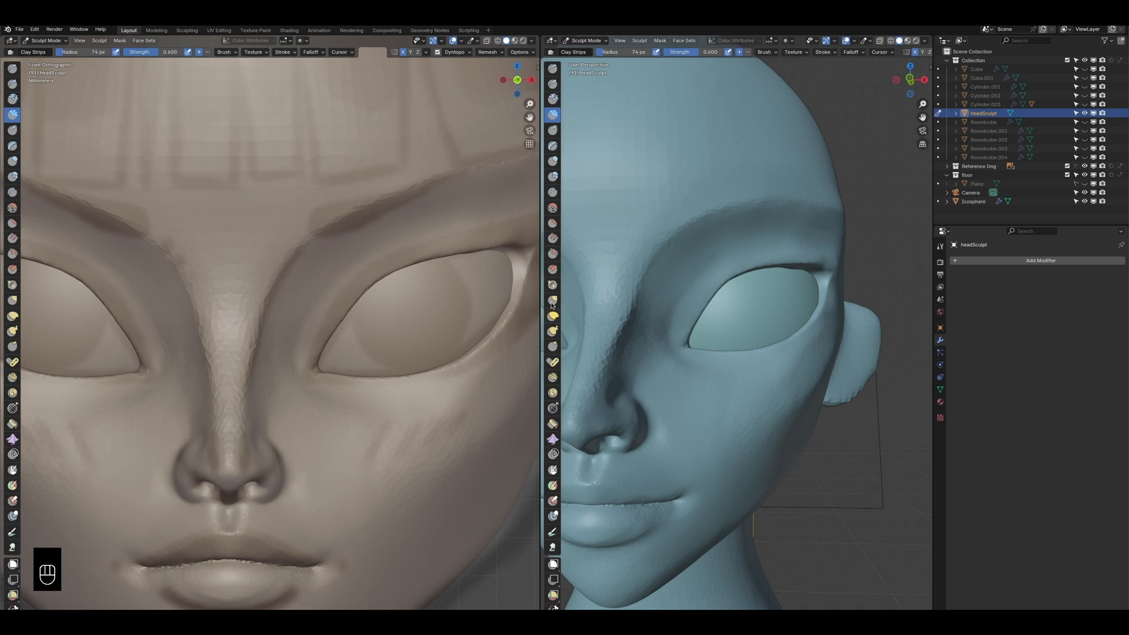
pyautogui.click(556, 198)
pyautogui.press('f')
pyautogui.click(718, 299)
pyautogui.moveTo(719, 299)
pyautogui.mouseDown(button='middle')
pyautogui.moveTo(712, 323)
pyautogui.moveTo(708, 282)
pyautogui.mouseUp(button='middle')
pyautogui.moveTo(705, 282); pyautogui.dragTo(733, 250)
pyautogui.hotkey('ctrl', 'z')
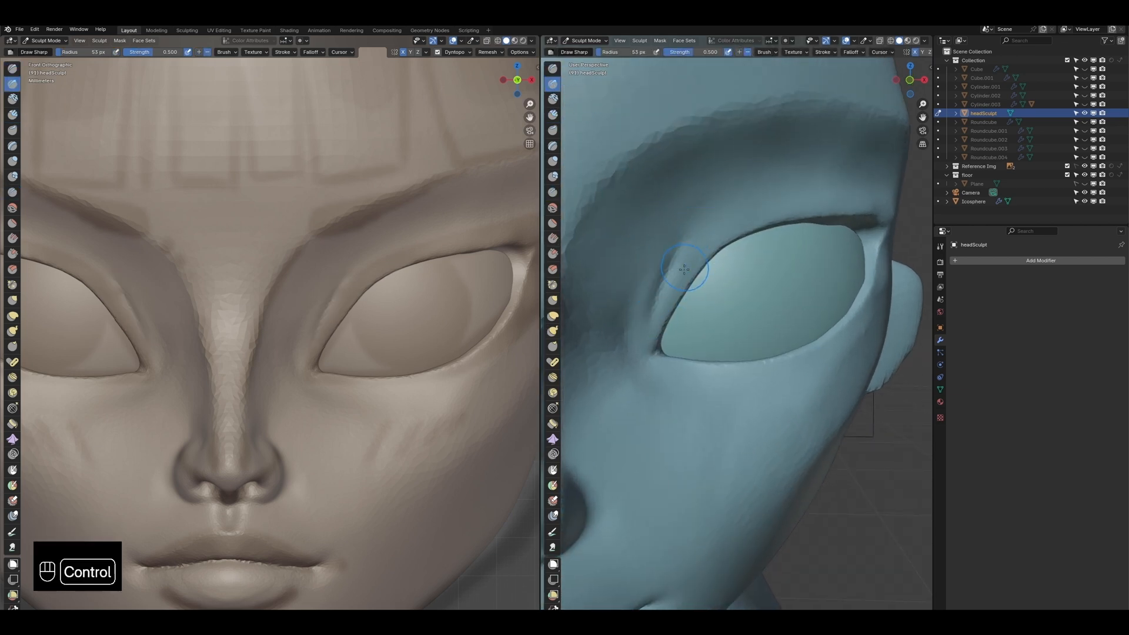
pyautogui.hotkey('ctrl', 'z')
pyautogui.hotkey('ctrl', 'z')
pyautogui.moveTo(682, 213); pyautogui.dragTo(822, 183)
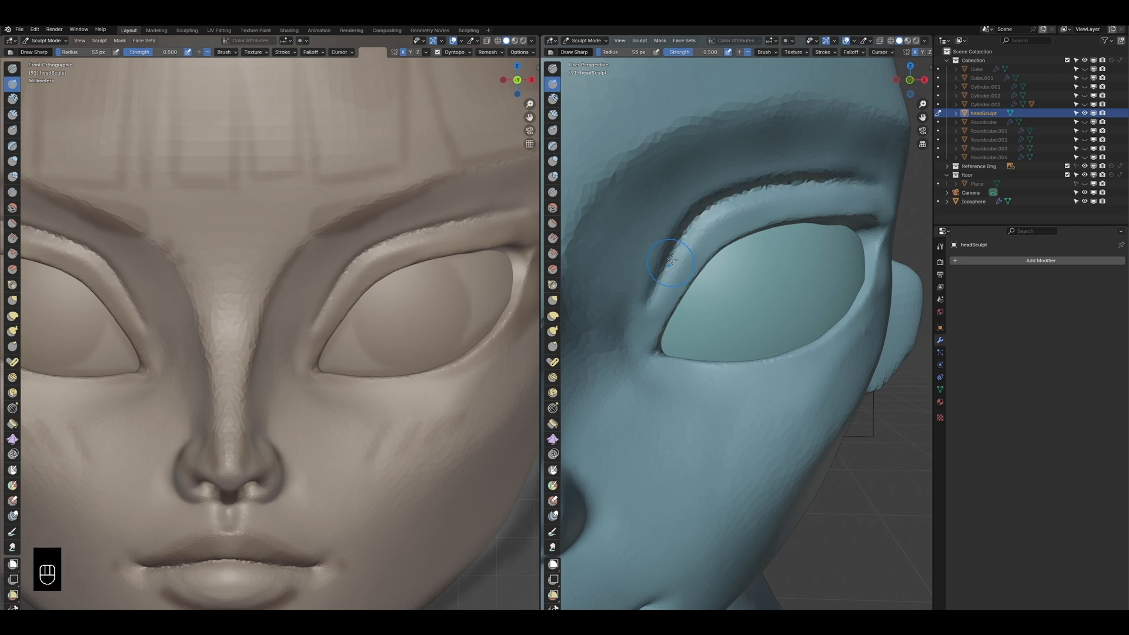
# Step: Smooth the fold above the upper eyelid, starting from the inner eye corner
pyautogui.keyDown('ctrl'); pyautogui.moveTo(672, 259); pyautogui.dragTo(800, 329, button='middle'); pyautogui.keyUp('ctrl')
pyautogui.moveTo(800, 329); pyautogui.dragTo(741, 371, button='middle')
pyautogui.keyDown('ctrl'); pyautogui.moveTo(741, 371); pyautogui.dragTo(685, 321, button='middle'); pyautogui.keyUp('ctrl')
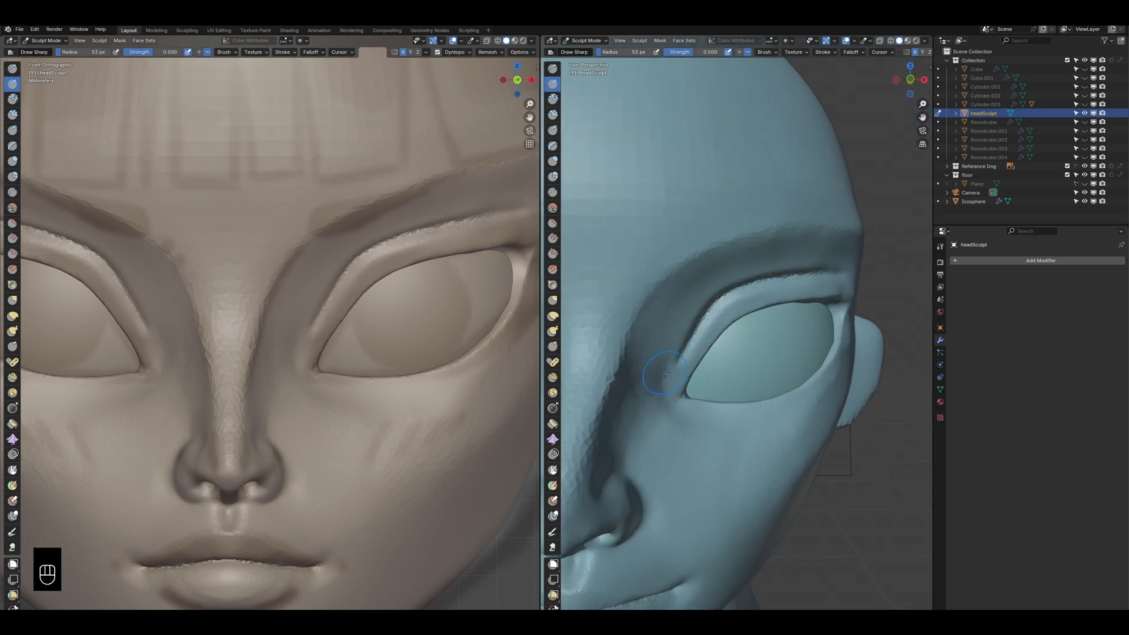
pyautogui.moveTo(665, 372); pyautogui.dragTo(667, 344, button='middle')
pyautogui.keyDown('ctrl'); pyautogui.moveTo(667, 344); pyautogui.dragTo(665, 377, button='middle'); pyautogui.keyUp('ctrl')
pyautogui.keyDown('shift'); pyautogui.moveTo(663, 375); pyautogui.dragTo(695, 277); pyautogui.keyUp('shift')
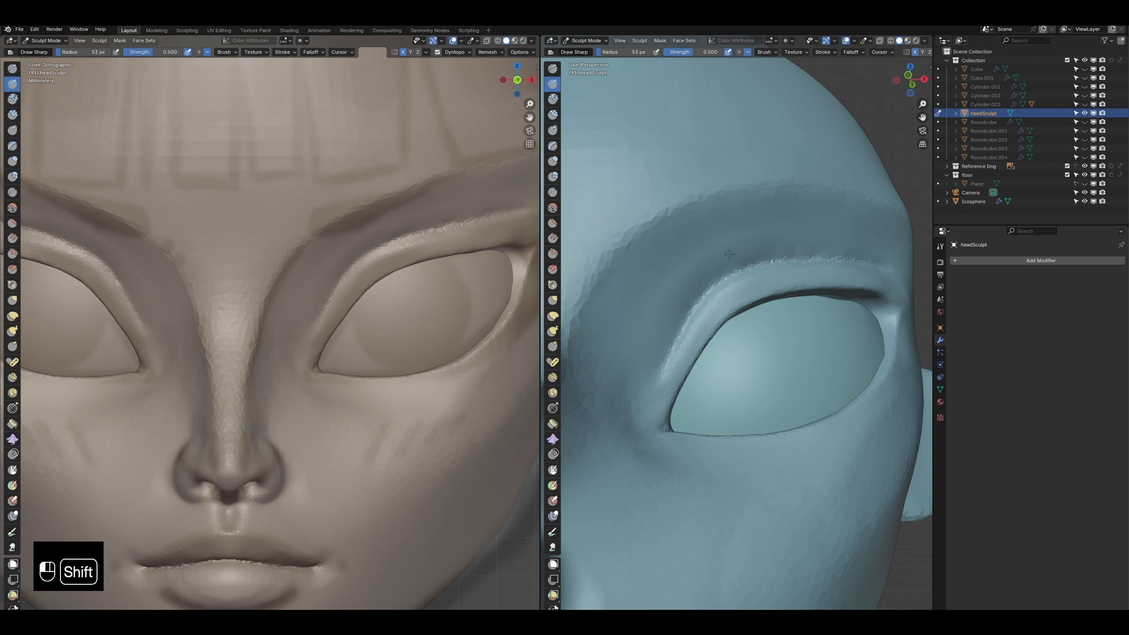
pyautogui.moveTo(839, 231); pyautogui.dragTo(862, 285, button='middle')
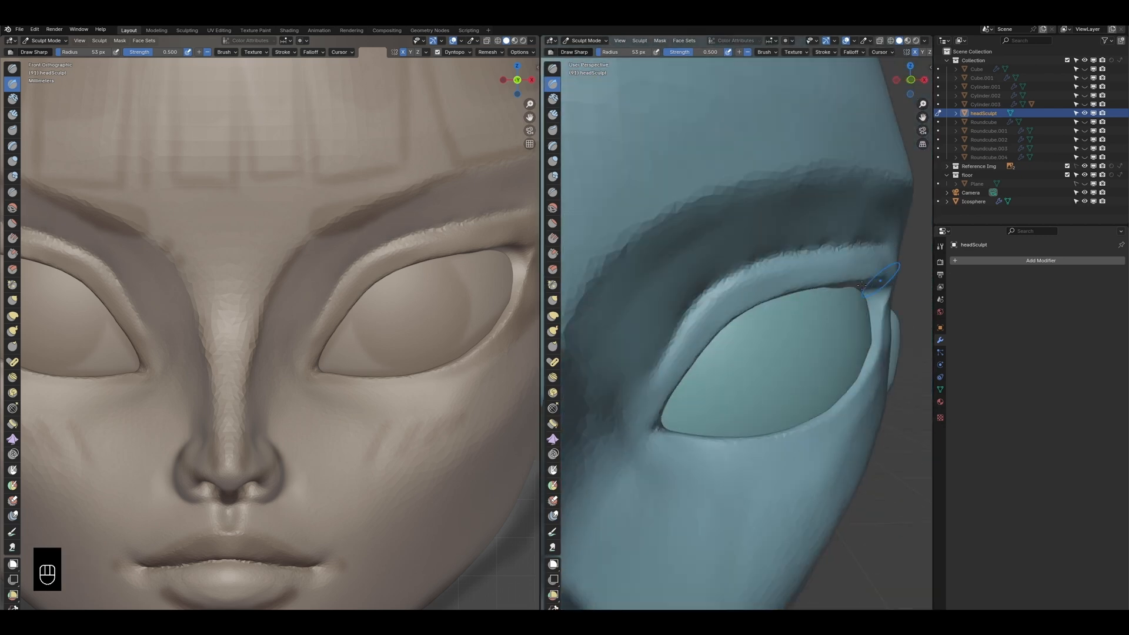
# Step: Define the upper eyelid rim along the eyeball with Draw Sharp strokes in inverted direction
pyautogui.moveTo(579, 128); pyautogui.dragTo(660, 398, button='middle')
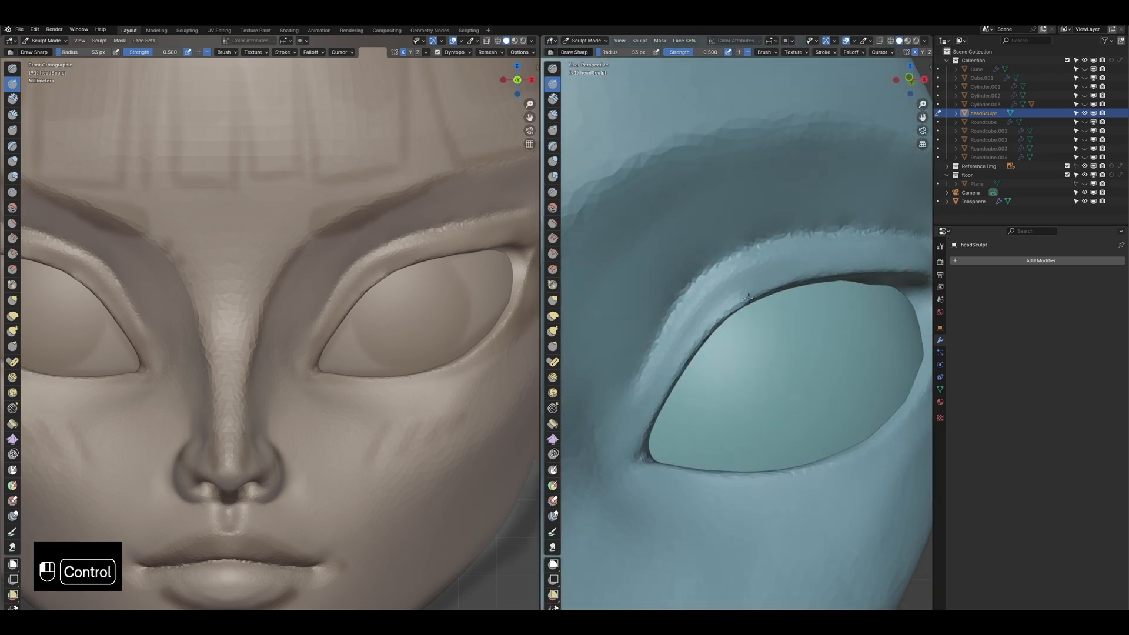
pyautogui.keyDown('ctrl'); pyautogui.moveTo(749, 298); pyautogui.dragTo(817, 277); pyautogui.keyUp('ctrl')
pyautogui.moveTo(819, 276)
pyautogui.mouseDown(button='middle')
pyautogui.moveTo(850, 272)
pyautogui.moveTo(771, 290)
pyautogui.mouseUp(button='middle')
pyautogui.keyDown('ctrl'); pyautogui.moveTo(633, 424); pyautogui.dragTo(704, 287); pyautogui.keyUp('ctrl')
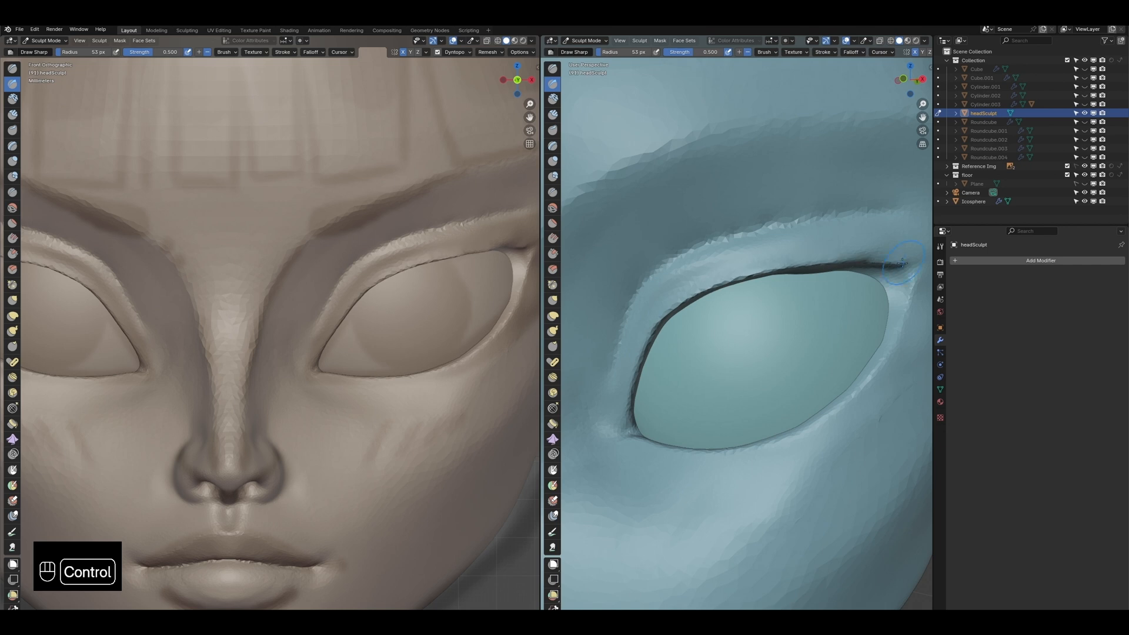
pyautogui.moveTo(900, 265); pyautogui.dragTo(856, 265, button='middle')
# Step: Deepen the fold above the upper eyelid with the Crease brush at 91 px radius, undoing the last stroke
pyautogui.press('f')
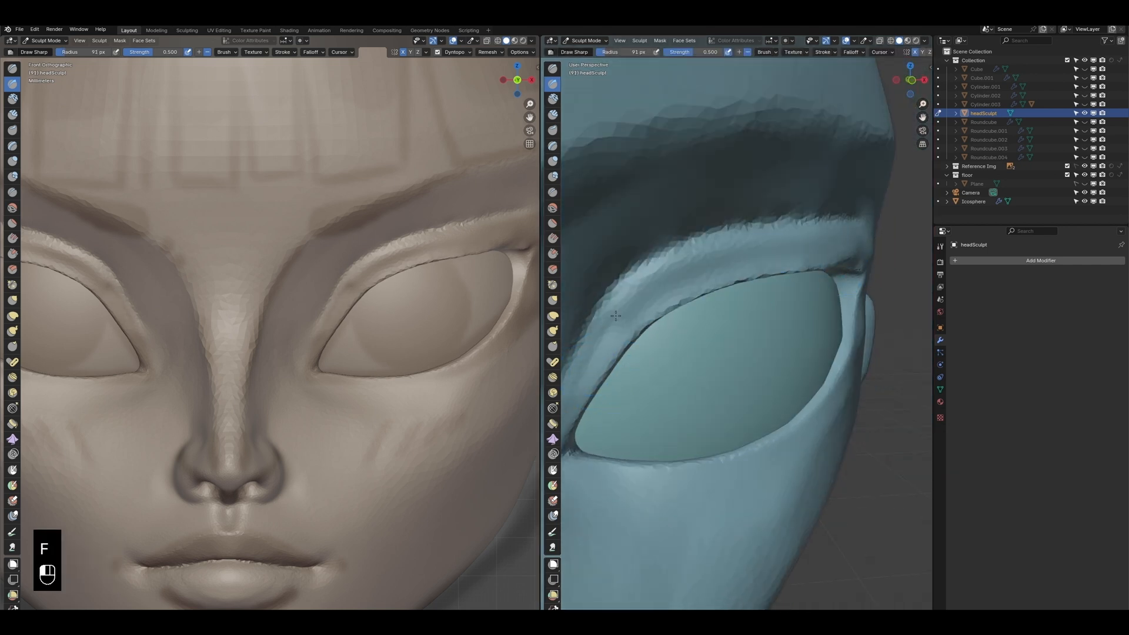
pyautogui.moveTo(616, 316); pyautogui.dragTo(557, 309, button='middle')
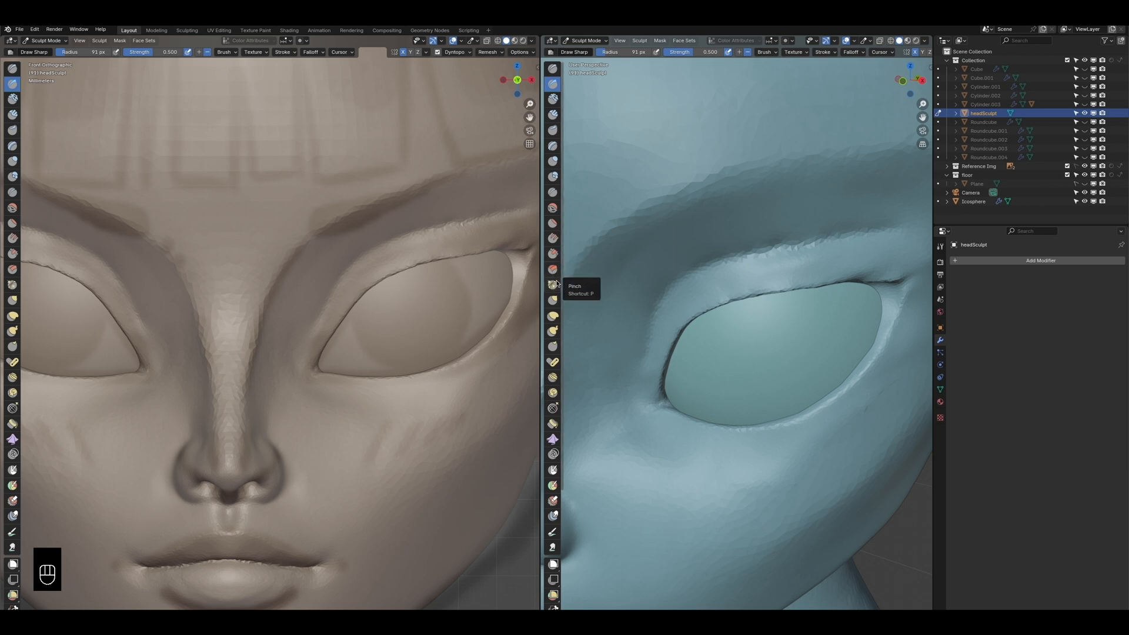
pyautogui.click(557, 284)
pyautogui.hotkey('shift', 'c')
pyautogui.keyDown('ctrl'); pyautogui.moveTo(686, 330); pyautogui.dragTo(694, 305, button='middle'); pyautogui.keyUp('ctrl')
pyautogui.moveTo(652, 293); pyautogui.dragTo(665, 268)
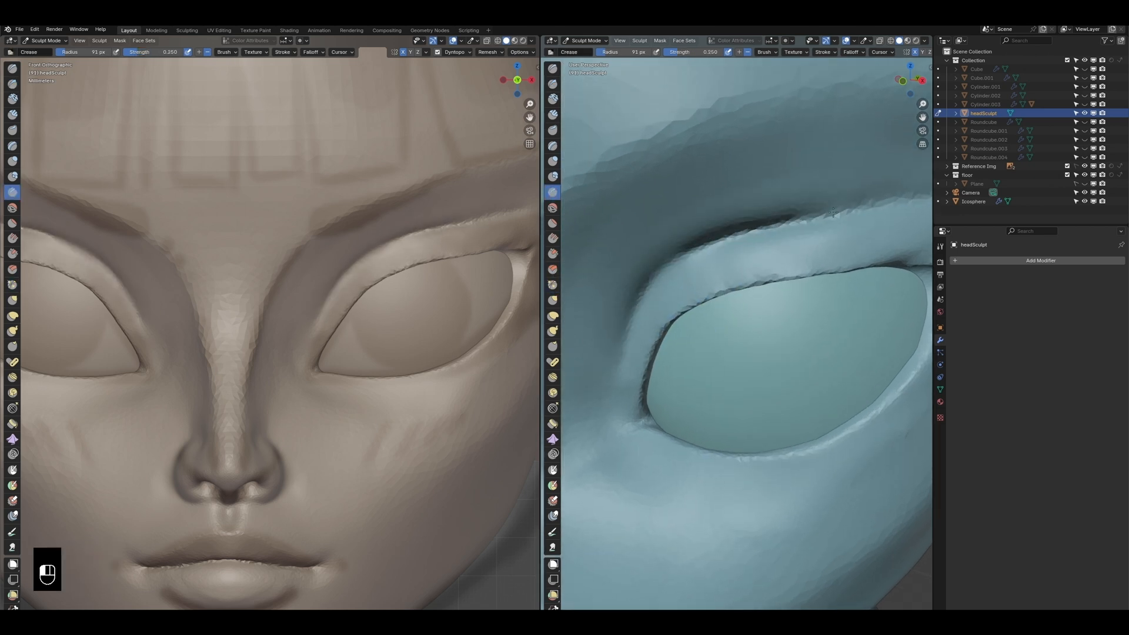
pyautogui.moveTo(833, 213); pyautogui.dragTo(690, 230, button='middle')
pyautogui.moveTo(833, 208); pyautogui.dragTo(689, 223)
pyautogui.moveTo(688, 223)
pyautogui.keyDown('shift'); pyautogui.mouseDown(button='middle')
pyautogui.moveTo(717, 261)
pyautogui.moveTo(752, 277)
pyautogui.moveTo(788, 253)
pyautogui.mouseUp(button='middle'); pyautogui.keyUp('shift')
pyautogui.moveTo(782, 250); pyautogui.dragTo(678, 340)
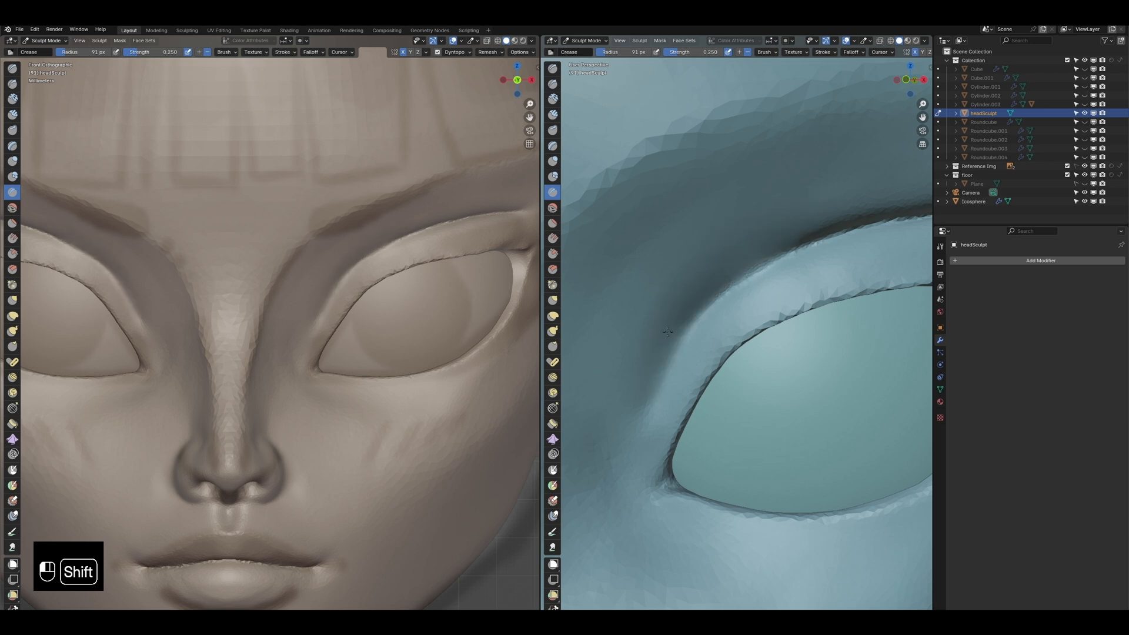
pyautogui.hotkey('ctrl', 'z')
# Step: Smooth the underside of the upper eyelid toward the inner eye corner, working from below
pyautogui.moveTo(771, 171)
pyautogui.mouseDown(button='middle')
pyautogui.moveTo(874, 231)
pyautogui.moveTo(777, 424)
pyautogui.moveTo(842, 379)
pyautogui.moveTo(841, 288)
pyautogui.mouseUp(button='middle')
pyautogui.press('KP_Decimal')
pyautogui.moveTo(847, 329)
pyautogui.mouseDown(button='middle')
pyautogui.moveTo(786, 355)
pyautogui.moveTo(798, 342)
pyautogui.moveTo(782, 300)
pyautogui.moveTo(777, 317)
pyautogui.mouseUp(button='middle')
pyautogui.moveTo(776, 317); pyautogui.dragTo(822, 381, button='middle')
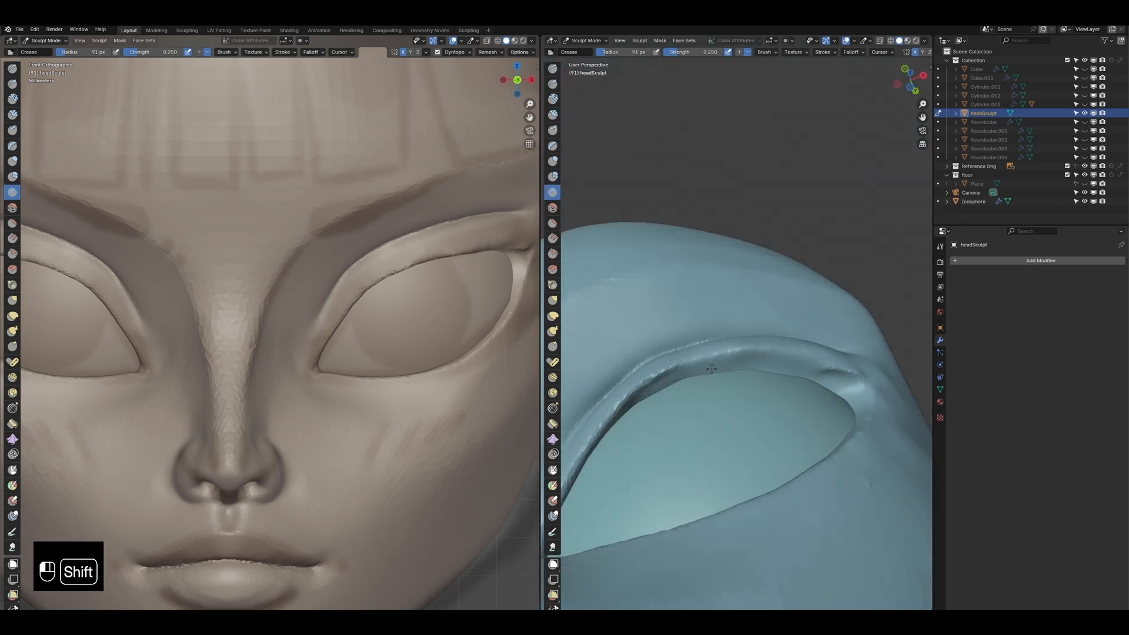
pyautogui.keyDown('shift'); pyautogui.moveTo(636, 408); pyautogui.dragTo(609, 449); pyautogui.keyUp('shift')
pyautogui.moveTo(741, 347)
pyautogui.mouseDown(button='middle')
pyautogui.moveTo(762, 406)
pyautogui.moveTo(779, 303)
pyautogui.mouseUp(button='middle')
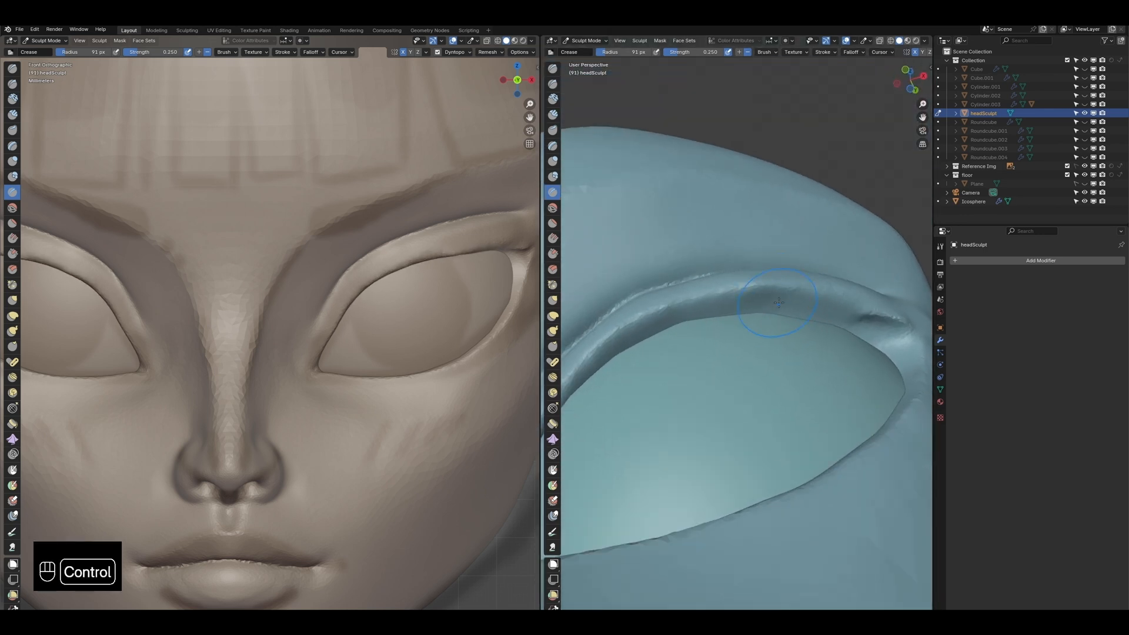
# Step: Sharpen the upper eyelid rim along its length with the Pinch/Magnify brush at 91 px radius
pyautogui.click(555, 286)
pyautogui.moveTo(647, 329)
pyautogui.mouseDown(button='middle')
pyautogui.moveTo(719, 323)
pyautogui.moveTo(731, 280)
pyautogui.mouseUp(button='middle')
pyautogui.moveTo(824, 287); pyautogui.dragTo(746, 269, button='middle')
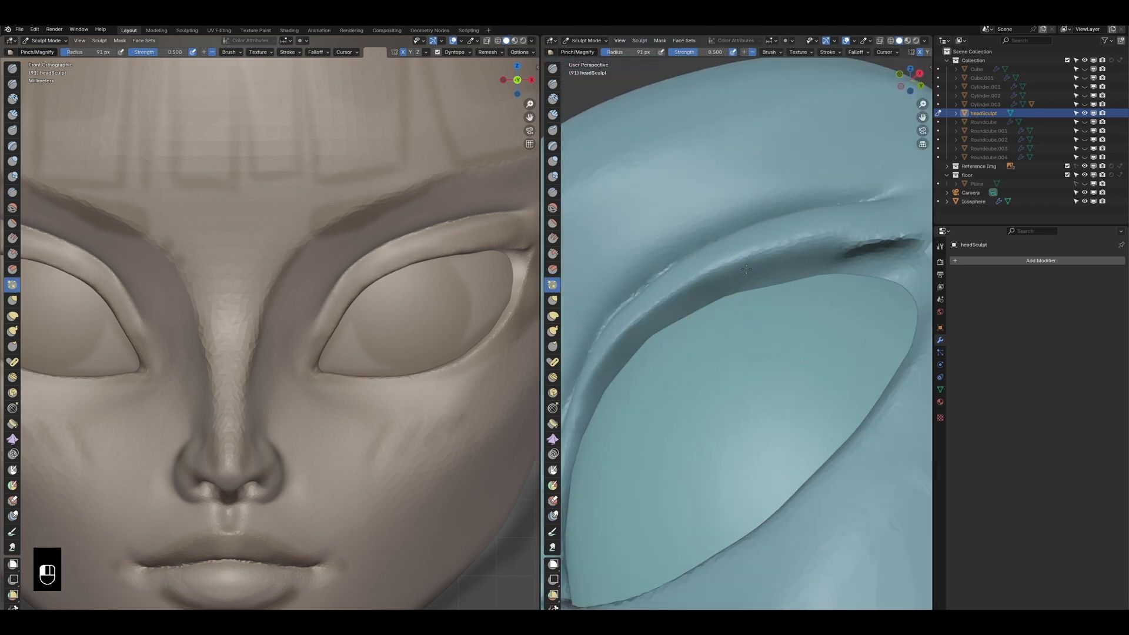
pyautogui.moveTo(713, 273); pyautogui.dragTo(861, 243)
pyautogui.moveTo(823, 282)
pyautogui.mouseDown(button='middle')
pyautogui.moveTo(751, 333)
pyautogui.moveTo(809, 295)
pyautogui.mouseUp(button='middle')
pyautogui.moveTo(900, 268)
pyautogui.mouseDown()
pyautogui.moveTo(850, 253)
pyautogui.moveTo(729, 277)
pyautogui.mouseUp()
pyautogui.moveTo(729, 276); pyautogui.dragTo(794, 239, button='middle')
pyautogui.moveTo(723, 258); pyautogui.dragTo(668, 318)
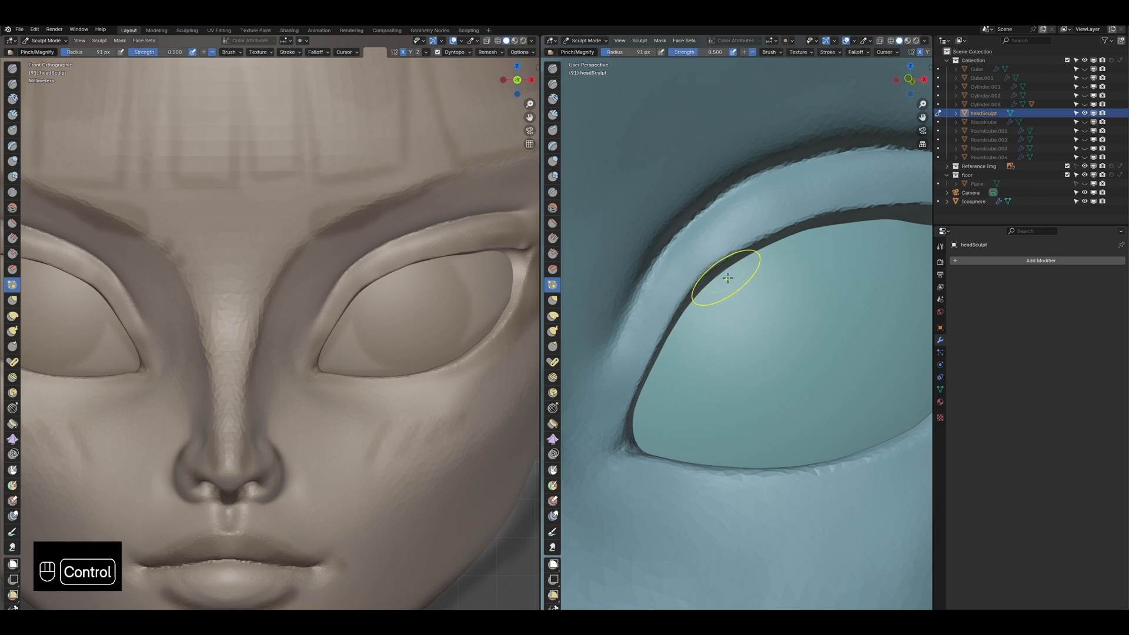
# Step: Adjust the eyelid contour in the front view with Elastic Deform at 70 px radius
pyautogui.keyDown('ctrl'); pyautogui.moveTo(647, 321); pyautogui.dragTo(623, 365, button='middle'); pyautogui.keyUp('ctrl')
pyautogui.keyDown('shift'); pyautogui.moveTo(449, 325); pyautogui.dragTo(376, 397, button='middle'); pyautogui.keyUp('shift')
pyautogui.keyDown('ctrl'); pyautogui.moveTo(376, 397); pyautogui.dragTo(477, 340, button='middle'); pyautogui.keyUp('ctrl')
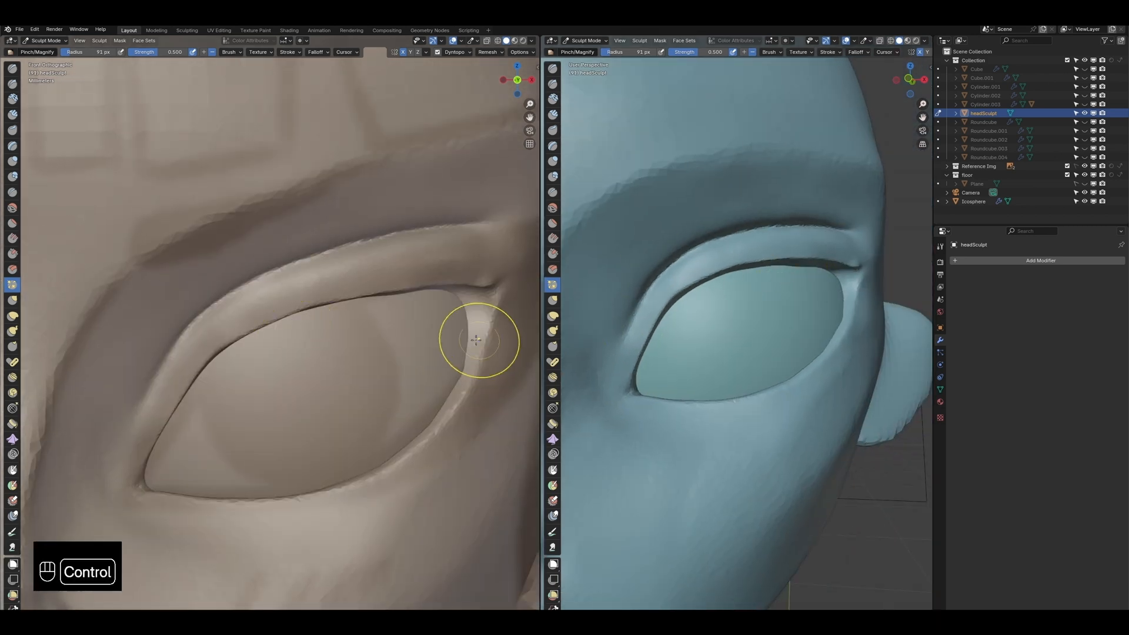
pyautogui.click(13, 316)
pyautogui.press('f')
pyautogui.click(391, 294)
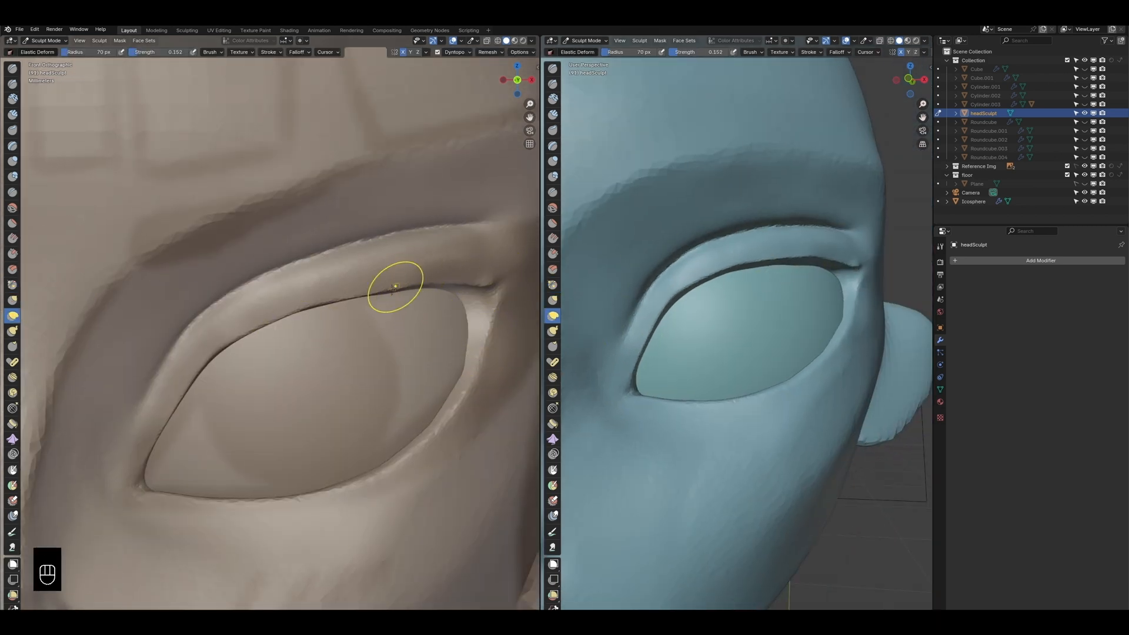
pyautogui.keyDown('ctrl'); pyautogui.moveTo(497, 344); pyautogui.dragTo(482, 358, button='middle'); pyautogui.keyUp('ctrl')
pyautogui.moveTo(817, 265); pyautogui.dragTo(776, 280, button='middle')
# Step: Scale up and reposition the eyeball mesh in Edit Mode, and return the head to Sculpt Mode
pyautogui.click(330, 376)
pyautogui.press('Tab')
pyautogui.press('s')
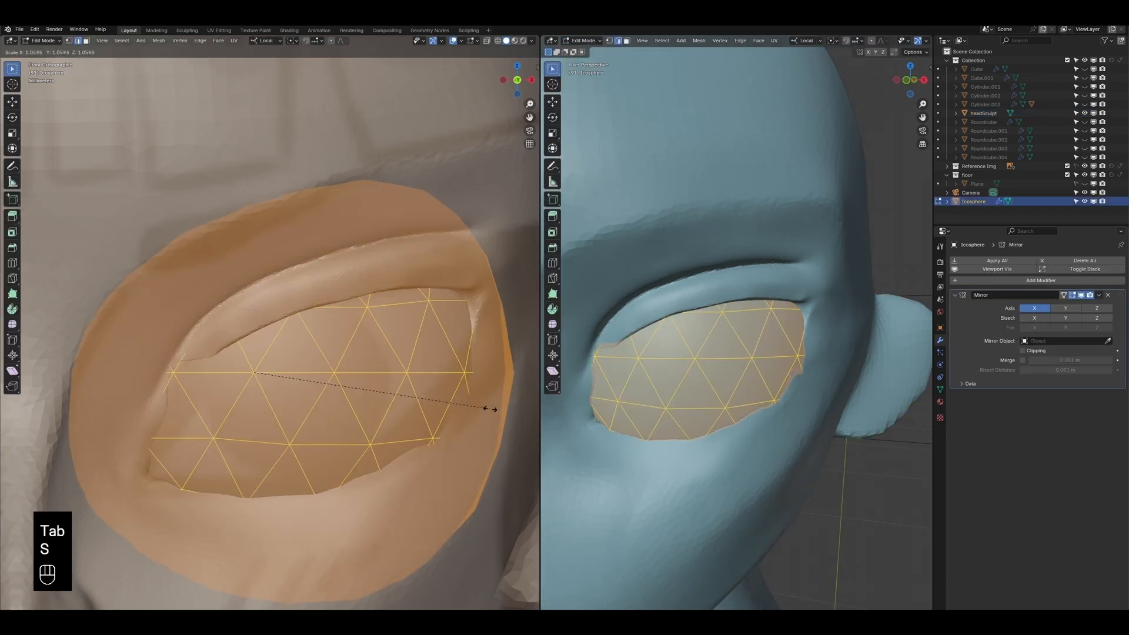
pyautogui.press('g')
pyautogui.moveTo(824, 352)
pyautogui.mouseDown(button='middle')
pyautogui.moveTo(735, 353)
pyautogui.moveTo(729, 294)
pyautogui.mouseUp(button='middle')
pyautogui.press('Tab')
pyautogui.press('Tab')
pyautogui.click(46, 40)
pyautogui.click(48, 70)
# Step: Build up the cheekbone below the eye with Clay Strips at 62 px radius and smooth the strokes
pyautogui.keyDown('shift'); pyautogui.moveTo(741, 247); pyautogui.dragTo(733, 282, button='middle'); pyautogui.keyUp('shift')
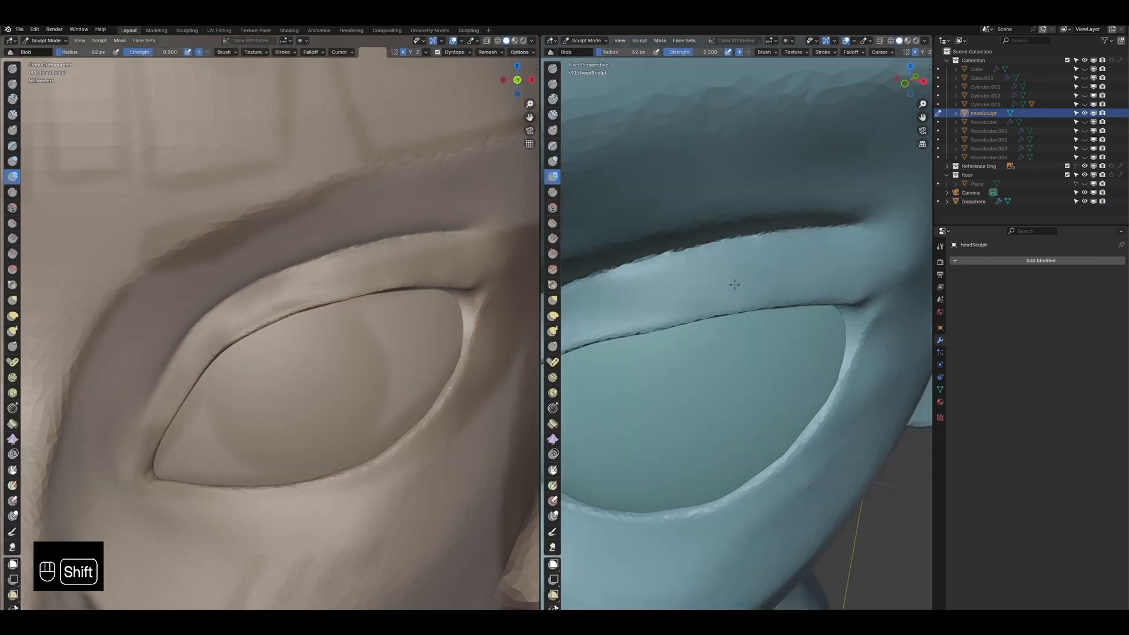
pyautogui.click(553, 115)
pyautogui.moveTo(736, 330); pyautogui.dragTo(706, 283, button='middle')
pyautogui.moveTo(677, 364); pyautogui.dragTo(623, 348)
pyautogui.moveTo(729, 294)
pyautogui.mouseDown(button='middle')
pyautogui.moveTo(751, 316)
pyautogui.moveTo(751, 365)
pyautogui.mouseUp(button='middle')
pyautogui.moveTo(771, 321); pyautogui.dragTo(717, 341)
pyautogui.moveTo(700, 300); pyautogui.dragTo(641, 324)
pyautogui.moveTo(706, 330); pyautogui.dragTo(694, 306, button='middle')
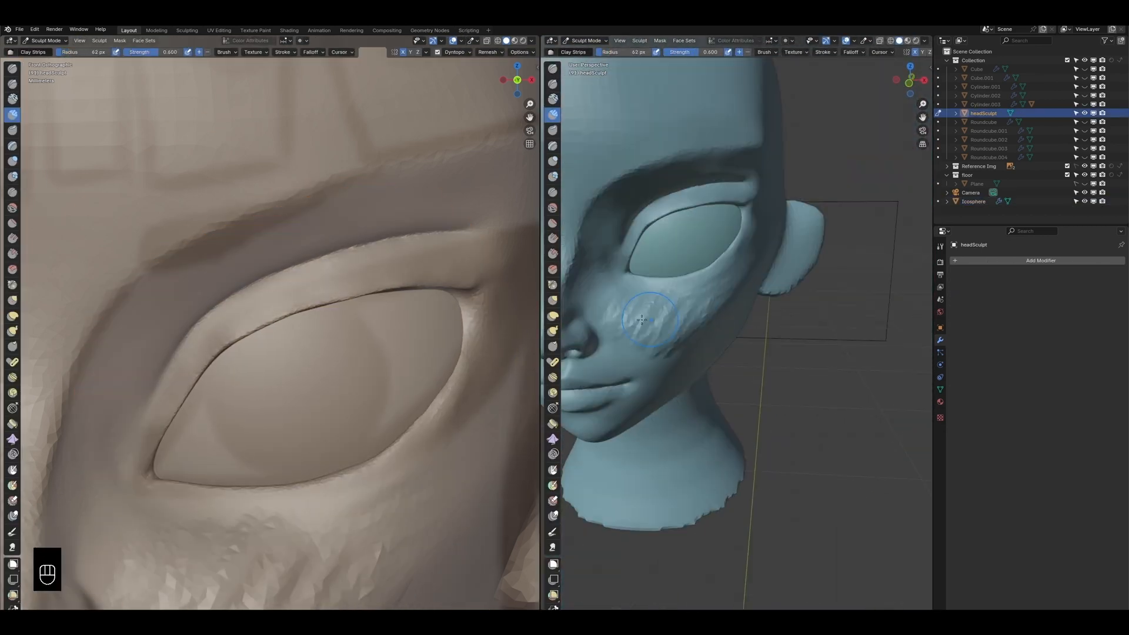
pyautogui.moveTo(695, 306)
pyautogui.keyDown('shift'); pyautogui.mouseDown()
pyautogui.moveTo(641, 323)
pyautogui.moveTo(676, 306)
pyautogui.mouseUp(); pyautogui.keyUp('shift')
pyautogui.moveTo(823, 318)
pyautogui.mouseDown(button='middle')
pyautogui.moveTo(746, 333)
pyautogui.moveTo(806, 348)
pyautogui.moveTo(765, 282)
pyautogui.mouseUp(button='middle')
pyautogui.moveTo(700, 335); pyautogui.dragTo(759, 347)
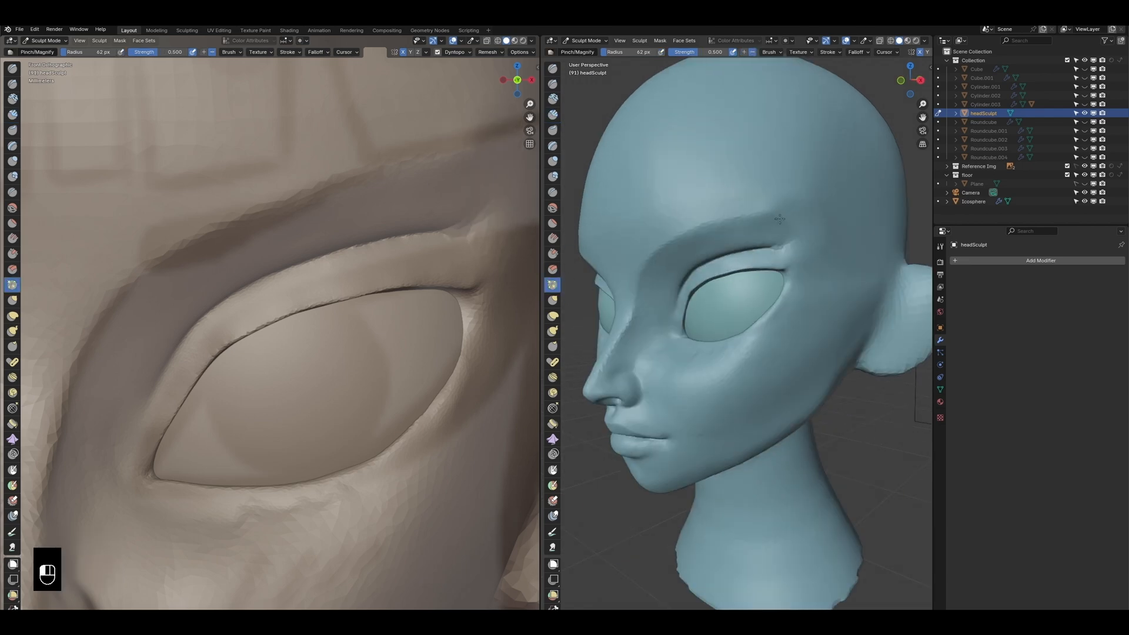
# Step: Build up the outer brow and the area beside the eye with Clay Strips at 62 px radius and smooth the strokes
pyautogui.moveTo(753, 294); pyautogui.dragTo(764, 311, button='middle')
pyautogui.moveTo(788, 235); pyautogui.dragTo(824, 253)
pyautogui.moveTo(794, 212); pyautogui.dragTo(853, 247)
pyautogui.moveTo(765, 223)
pyautogui.keyDown('ctrl'); pyautogui.mouseDown(button='middle')
pyautogui.moveTo(728, 260)
pyautogui.moveTo(728, 329)
pyautogui.mouseUp(button='middle'); pyautogui.keyUp('ctrl')
pyautogui.moveTo(728, 329); pyautogui.dragTo(764, 347, button='middle')
pyautogui.hotkey('ctrl', 'z')
pyautogui.keyDown('shift'); pyautogui.moveTo(700, 388); pyautogui.dragTo(741, 365); pyautogui.keyUp('shift')
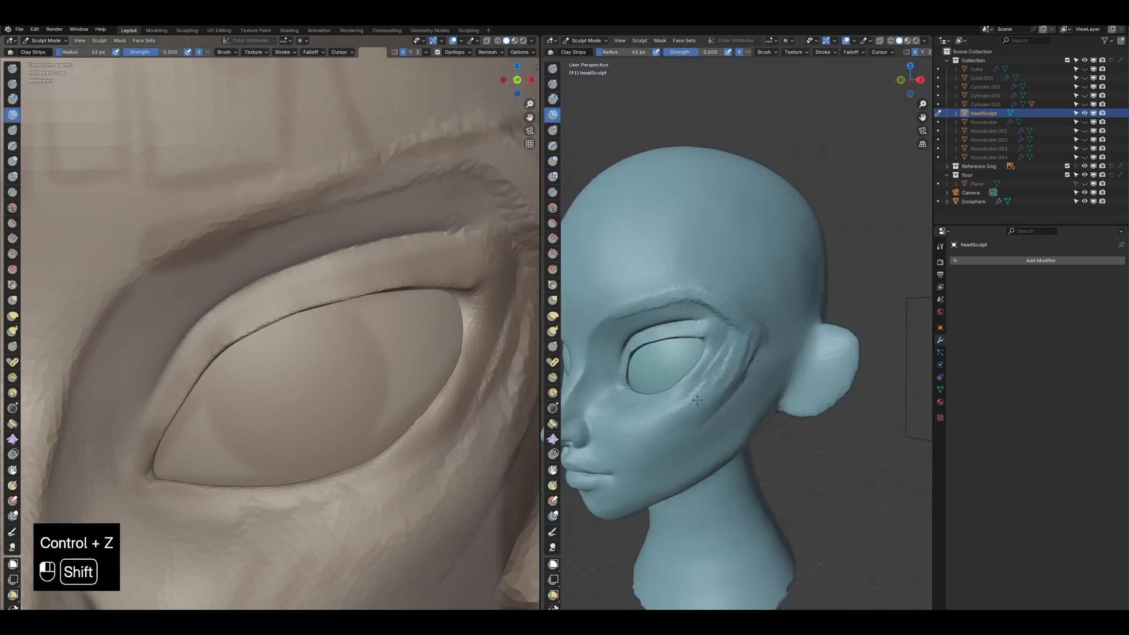
# Step: Add clay along the brow ridge and nudge the outer eye area with Elastic Deform
pyautogui.moveTo(741, 353); pyautogui.dragTo(706, 377, button='middle')
pyautogui.moveTo(652, 294); pyautogui.dragTo(747, 305)
pyautogui.click(553, 316)
pyautogui.moveTo(706, 294)
pyautogui.mouseDown(button='middle')
pyautogui.moveTo(759, 276)
pyautogui.moveTo(812, 194)
pyautogui.mouseUp(button='middle')
pyautogui.moveTo(814, 271); pyautogui.dragTo(819, 285)
# Step: Add volume to the outer end of the brow with Clay Strips at 62 px radius
pyautogui.click(553, 114)
pyautogui.moveTo(764, 282); pyautogui.dragTo(806, 341, button='middle')
pyautogui.moveTo(764, 271); pyautogui.dragTo(811, 294)
pyautogui.press('KP_1')
pyautogui.click(553, 316)
pyautogui.click(553, 115)
# Step: Carve the area above the outer eye corner with inverted Clay Strips and smooth the brow surface
pyautogui.moveTo(753, 290); pyautogui.dragTo(718, 330, button='middle')
pyautogui.keyDown('shift'); pyautogui.moveTo(765, 277); pyautogui.dragTo(696, 312); pyautogui.keyUp('shift')
pyautogui.keyDown('ctrl'); pyautogui.moveTo(695, 312); pyautogui.dragTo(696, 400, button='middle'); pyautogui.keyUp('ctrl')
pyautogui.keyDown('ctrl'); pyautogui.moveTo(406, 312); pyautogui.dragTo(450, 347); pyautogui.keyUp('ctrl')
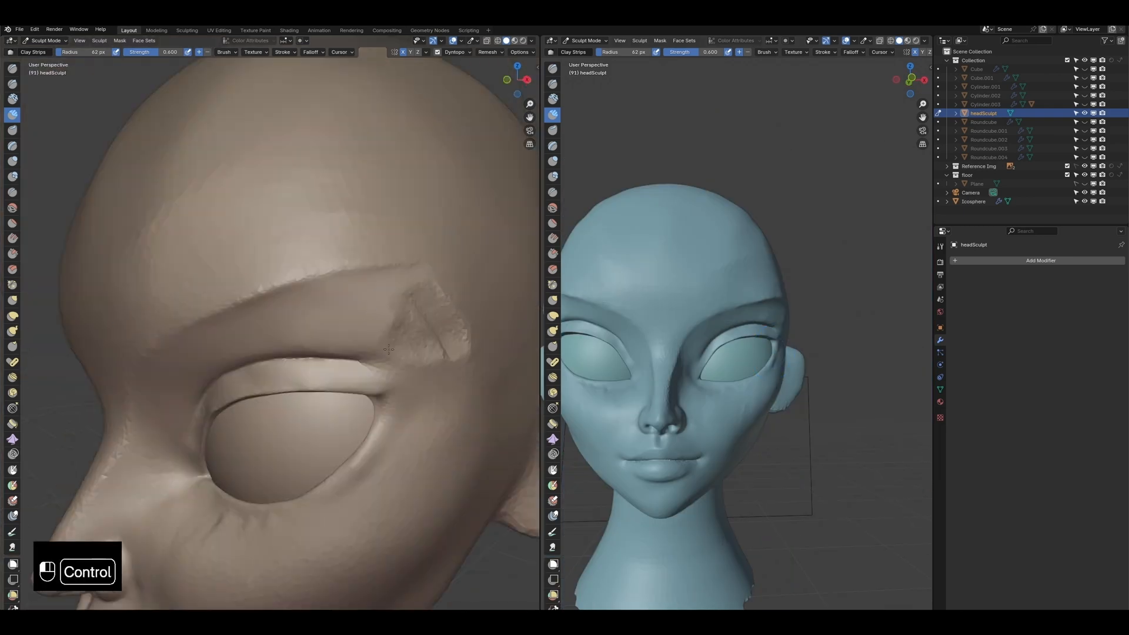
pyautogui.moveTo(411, 330); pyautogui.dragTo(353, 376, button='middle')
pyautogui.keyDown('shift'); pyautogui.moveTo(352, 312); pyautogui.dragTo(313, 297); pyautogui.keyUp('shift')
# Step: Smooth the skin below the inner eye corner
pyautogui.press('KP_1')
pyautogui.press('KP_2')
pyautogui.press('KP_1')
pyautogui.moveTo(706, 329); pyautogui.dragTo(709, 403, button='middle')
pyautogui.keyDown('ctrl'); pyautogui.moveTo(294, 382); pyautogui.dragTo(294, 265, button='middle'); pyautogui.keyUp('ctrl')
pyautogui.click(553, 285)
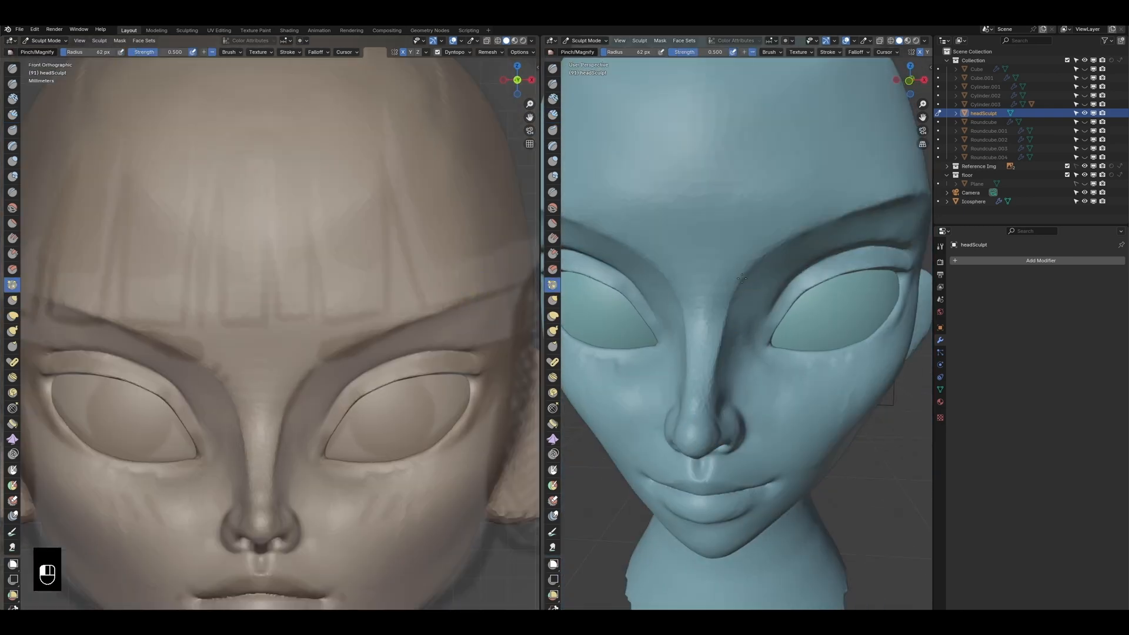
pyautogui.click(553, 115)
pyautogui.keyDown('shift'); pyautogui.moveTo(759, 353); pyautogui.dragTo(784, 368); pyautogui.keyUp('shift')
# Step: Nudge the lower eyelid contour with the Elastic Deform brush
pyautogui.click(553, 316)
pyautogui.moveTo(785, 369); pyautogui.dragTo(764, 294, button='middle')
pyautogui.moveTo(815, 342); pyautogui.dragTo(811, 350)
pyautogui.moveTo(847, 294); pyautogui.dragTo(927, 288, button='middle')
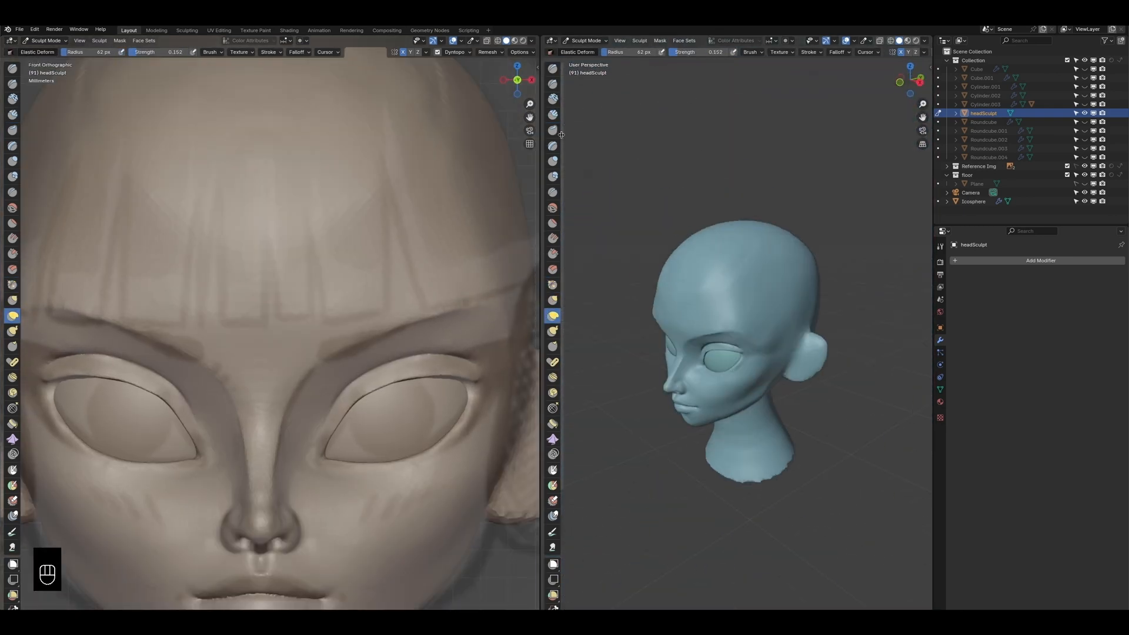
# Step: Build up the side of the forehead with Clay Strips, smooth it, and undo the last smoothing stroke
pyautogui.click(553, 115)
pyautogui.keyDown('ctrl'); pyautogui.moveTo(294, 294); pyautogui.dragTo(295, 382, button='middle'); pyautogui.keyUp('ctrl')
pyautogui.keyDown('ctrl'); pyautogui.moveTo(777, 330); pyautogui.dragTo(777, 282, button='middle'); pyautogui.keyUp('ctrl')
pyautogui.moveTo(791, 236); pyautogui.dragTo(815, 294)
pyautogui.keyDown('shift'); pyautogui.moveTo(815, 294); pyautogui.dragTo(803, 258); pyautogui.keyUp('shift')
pyautogui.moveTo(788, 253); pyautogui.dragTo(771, 329, button='middle')
pyautogui.keyDown('shift'); pyautogui.moveTo(794, 230); pyautogui.dragTo(791, 271); pyautogui.keyUp('shift')
pyautogui.hotkey('ctrl', 'z')
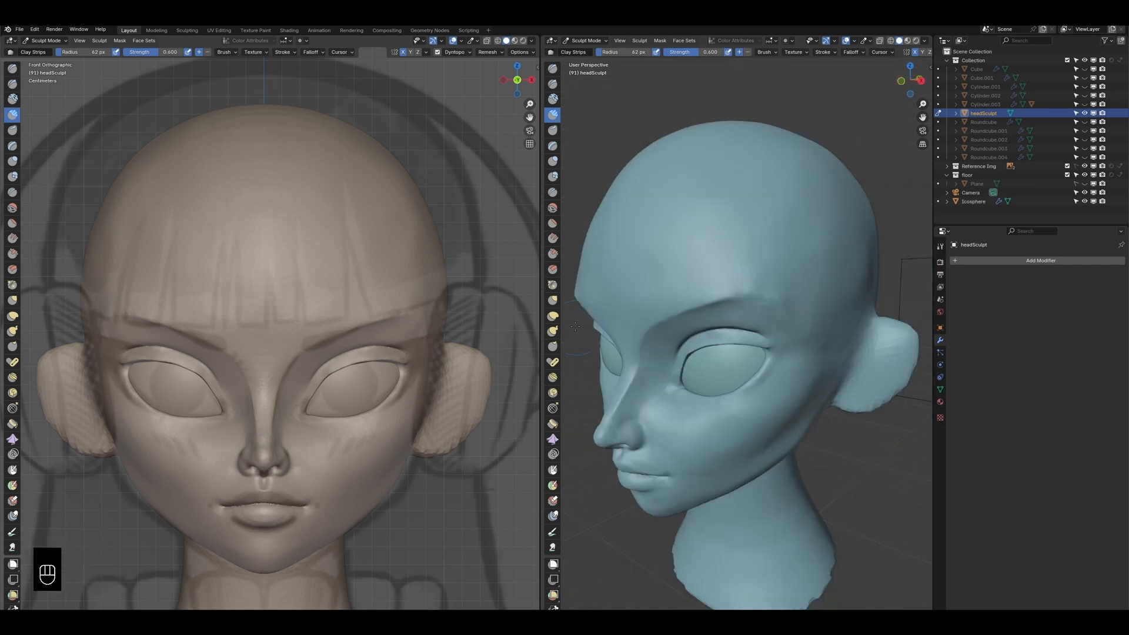
# Step: Add Clay Strips volume to the forehead above the brow at 62 px radius
pyautogui.click(552, 285)
pyautogui.moveTo(706, 329)
pyautogui.mouseDown(button='middle')
pyautogui.moveTo(782, 329)
pyautogui.moveTo(764, 282)
pyautogui.moveTo(764, 382)
pyautogui.mouseUp(button='middle')
pyautogui.click(553, 114)
pyautogui.moveTo(700, 229)
pyautogui.mouseDown()
pyautogui.moveTo(703, 270)
pyautogui.moveTo(735, 270)
pyautogui.mouseUp()
pyautogui.moveTo(723, 306); pyautogui.dragTo(758, 307, button='middle')
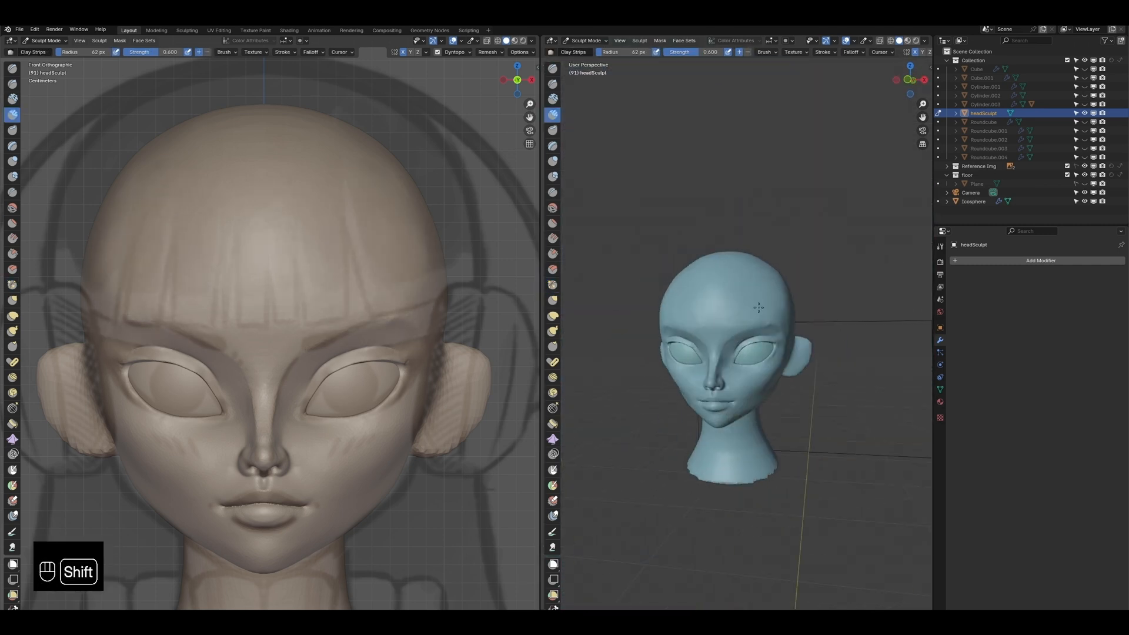
# Step: Widen the perspective viewport and set the reference viewport back to the front view
pyautogui.press('KP_3')
pyautogui.scroll(-1, 352, 330)
pyautogui.moveTo(540, 342); pyautogui.dragTo(474, 341)
pyautogui.scroll(2, 714, 375)
pyautogui.press('KP_1')
pyautogui.press('g')
pyautogui.click(485, 115)
# Step: Build up both upper sides of the forehead with Clay Strips at 62 px radius and smooth the strokes
pyautogui.moveTo(753, 329); pyautogui.dragTo(706, 400, button='middle')
pyautogui.moveTo(727, 235); pyautogui.dragTo(742, 265)
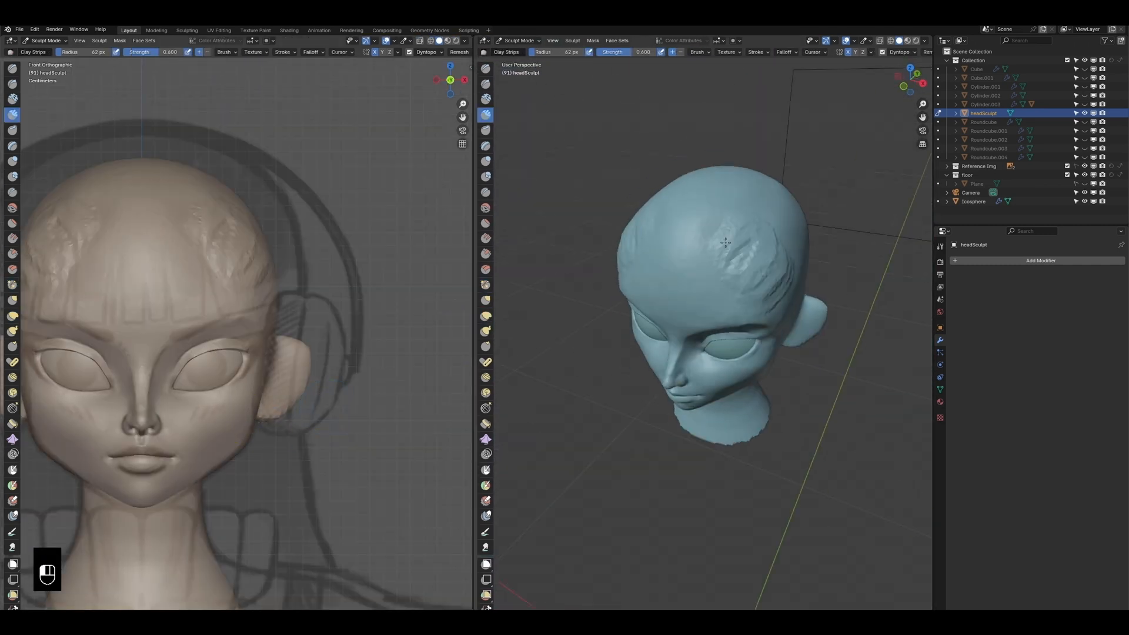
pyautogui.moveTo(659, 330); pyautogui.dragTo(794, 265, button='middle')
pyautogui.moveTo(764, 329); pyautogui.dragTo(676, 333, button='middle')
pyautogui.keyDown('ctrl'); pyautogui.moveTo(705, 382); pyautogui.dragTo(705, 294, button='middle'); pyautogui.keyUp('ctrl')
pyautogui.click(485, 285)
pyautogui.moveTo(782, 330); pyautogui.dragTo(694, 329, button='middle')
pyautogui.keyDown('ctrl'); pyautogui.moveTo(735, 294); pyautogui.dragTo(735, 377, button='middle'); pyautogui.keyUp('ctrl')
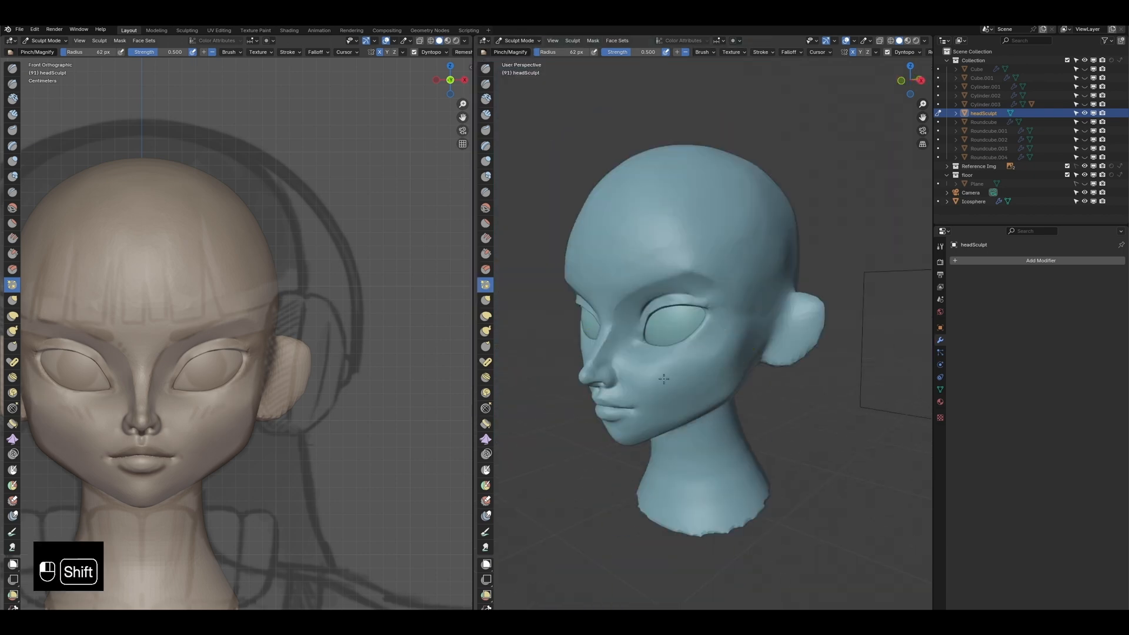
pyautogui.moveTo(694, 318); pyautogui.dragTo(764, 312, button='middle')
pyautogui.keyDown('ctrl'); pyautogui.moveTo(764, 377); pyautogui.dragTo(764, 270, button='middle'); pyautogui.keyUp('ctrl')
pyautogui.click(486, 192)
pyautogui.moveTo(706, 365); pyautogui.dragTo(742, 306, button='middle')
pyautogui.moveTo(724, 370)
pyautogui.mouseDown()
pyautogui.moveTo(674, 369)
pyautogui.moveTo(747, 377)
pyautogui.mouseUp()
pyautogui.scroll(7, 155, 454)
pyautogui.moveTo(676, 353); pyautogui.dragTo(653, 353, button='middle')
pyautogui.hotkey('ctrl', 'z')
pyautogui.hotkey('ctrl', 'z')
pyautogui.hotkey('ctrl', 'z')
pyautogui.moveTo(753, 377); pyautogui.dragTo(694, 364, button='middle')
pyautogui.click(486, 115)
pyautogui.keyDown('ctrl'); pyautogui.moveTo(776, 330); pyautogui.dragTo(788, 370); pyautogui.keyUp('ctrl')
pyautogui.hotkey('ctrl', 'z')
pyautogui.moveTo(705, 353)
pyautogui.mouseDown(button='middle')
pyautogui.moveTo(771, 353)
pyautogui.moveTo(705, 347)
pyautogui.mouseUp(button='middle')
# Step: Pull the outer eye corner area slightly inward with the Elastic Deform brush
pyautogui.keyDown('ctrl'); pyautogui.moveTo(733, 412); pyautogui.dragTo(814, 329, button='middle'); pyautogui.keyUp('ctrl')
pyautogui.click(485, 316)
pyautogui.moveTo(824, 317); pyautogui.dragTo(811, 329)
pyautogui.moveTo(812, 329); pyautogui.dragTo(747, 341, button='middle')
pyautogui.keyDown('ctrl'); pyautogui.moveTo(747, 294); pyautogui.dragTo(794, 353, button='middle'); pyautogui.keyUp('ctrl')
# Step: Adjust the inner and outer eyelid contours against the front reference with Elastic Deform at 148 px radius
pyautogui.scroll(-8, 243, 395)
pyautogui.scroll(7, 276, 324)
pyautogui.press('f')
pyautogui.moveTo(194, 330); pyautogui.dragTo(189, 320)
pyautogui.moveTo(352, 306); pyautogui.dragTo(364, 294)
pyautogui.moveTo(765, 341); pyautogui.dragTo(824, 342, button='middle')
pyautogui.hotkey('ctrl', 'Tab')
pyautogui.press('KP_Decimal')
pyautogui.hotkey('ctrl', 'Tab')
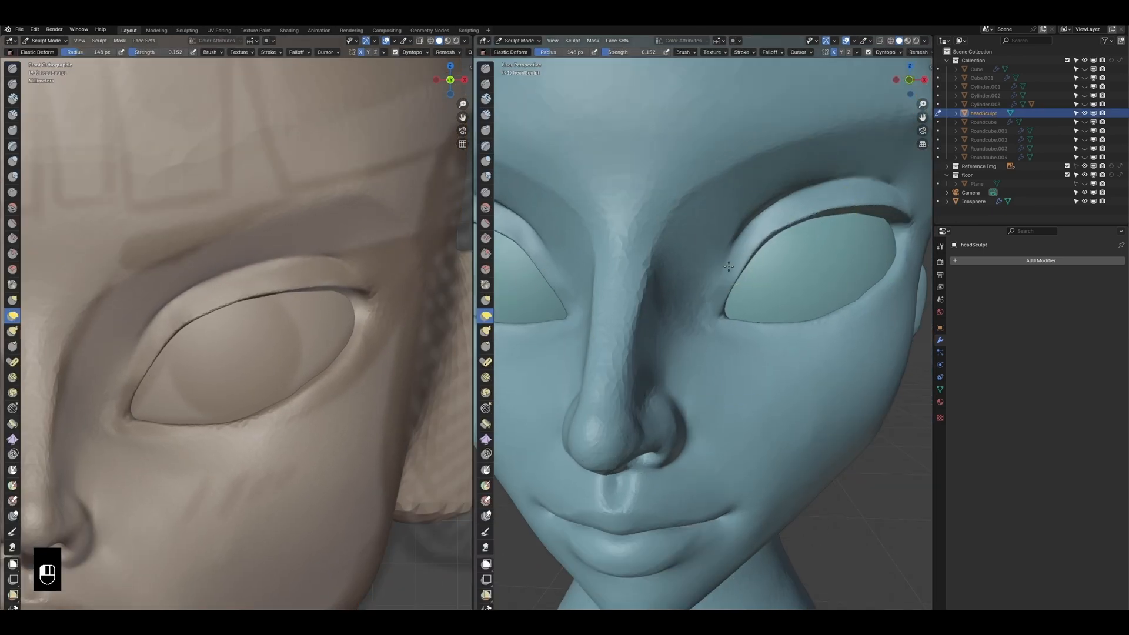
pyautogui.moveTo(764, 294); pyautogui.dragTo(776, 283)
# Step: Try to reshape the face around the mouth with Elastic Deform at 145 px radius
pyautogui.press('f')
pyautogui.moveTo(777, 282)
pyautogui.mouseDown(button='middle')
pyautogui.moveTo(706, 282)
pyautogui.moveTo(698, 116)
pyautogui.mouseUp(button='middle')
pyautogui.scroll(-8, 723, 235)
pyautogui.moveTo(724, 294); pyautogui.dragTo(751, 320, button='middle')
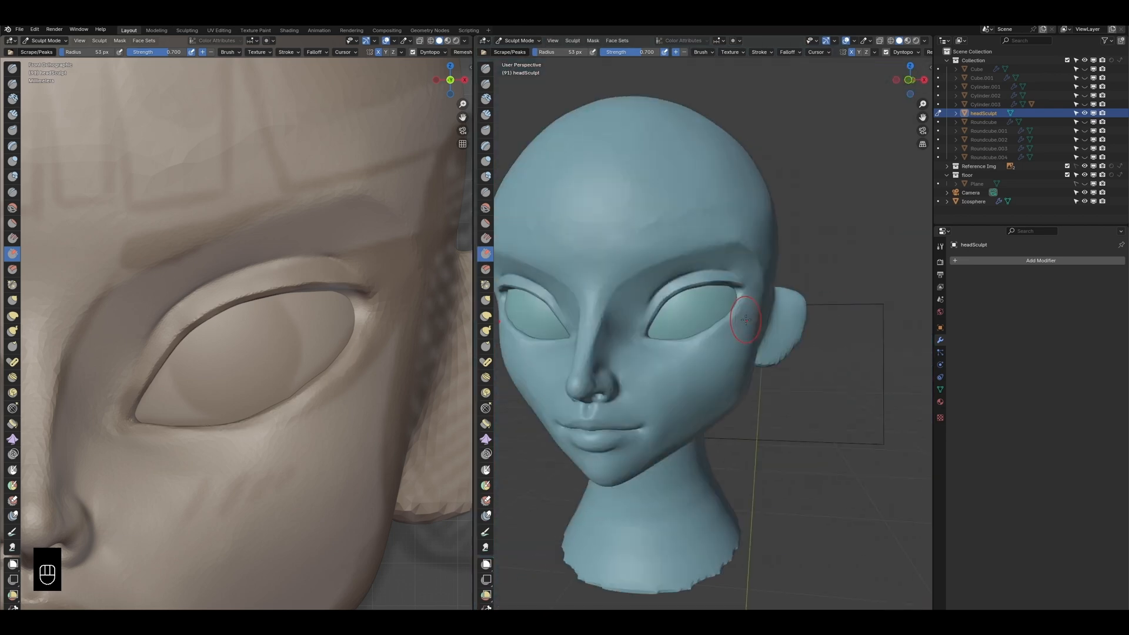
pyautogui.press('KP_1')
pyautogui.press('KP_3')
pyautogui.scroll(5, 635, 391)
pyautogui.press('f')
pyautogui.moveTo(666, 340); pyautogui.dragTo(680, 336)
pyautogui.moveTo(680, 336); pyautogui.dragTo(718, 323, button='middle')
pyautogui.scroll(3, 718, 323)
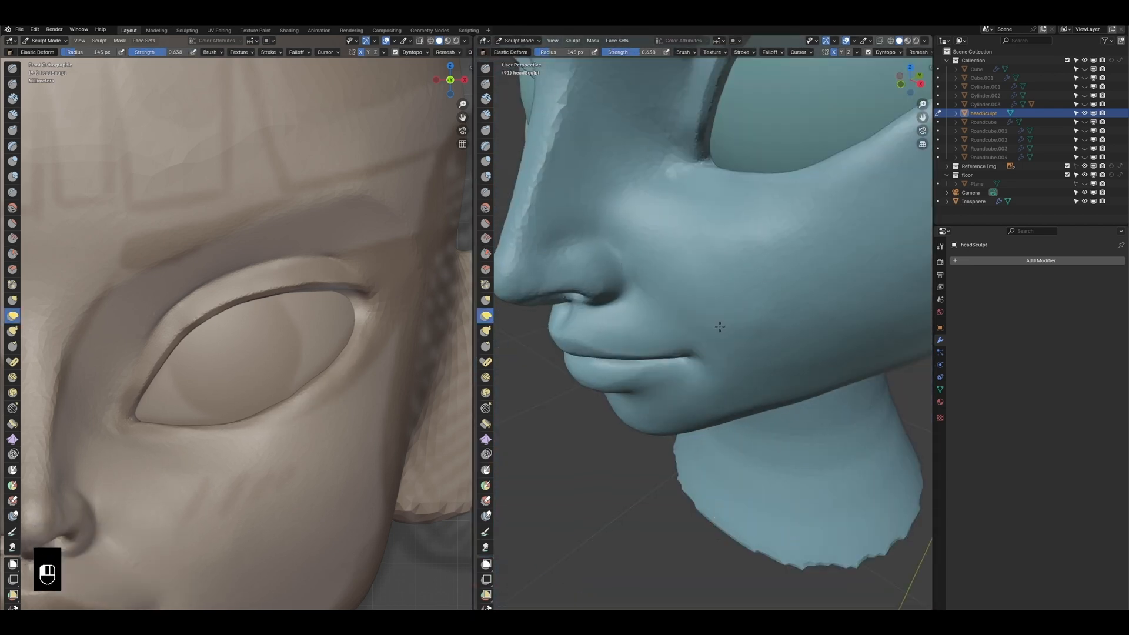
pyautogui.keyDown('shift'); pyautogui.moveTo(194, 411); pyautogui.dragTo(304, 224, button='middle'); pyautogui.keyUp('shift')
pyautogui.moveTo(718, 323); pyautogui.dragTo(770, 353, button='middle')
pyautogui.hotkey('ctrl', 'z')
# Step: Resize the Elastic Deform brush and push the side of the face outward
pyautogui.scroll(-3, 771, 329)
pyautogui.press('f')
pyautogui.press('f')
pyautogui.moveTo(779, 330); pyautogui.dragTo(803, 318)
# Step: Flatten the cheek surface with the Scrape/Peaks brush at 96 px radius
pyautogui.click(485, 254)
pyautogui.press('f')
pyautogui.moveTo(794, 329); pyautogui.dragTo(664, 353, button='middle')
pyautogui.moveTo(695, 329); pyautogui.dragTo(665, 408)
pyautogui.moveTo(665, 408); pyautogui.dragTo(668, 303, button='middle')
pyautogui.scroll(3, 668, 302)
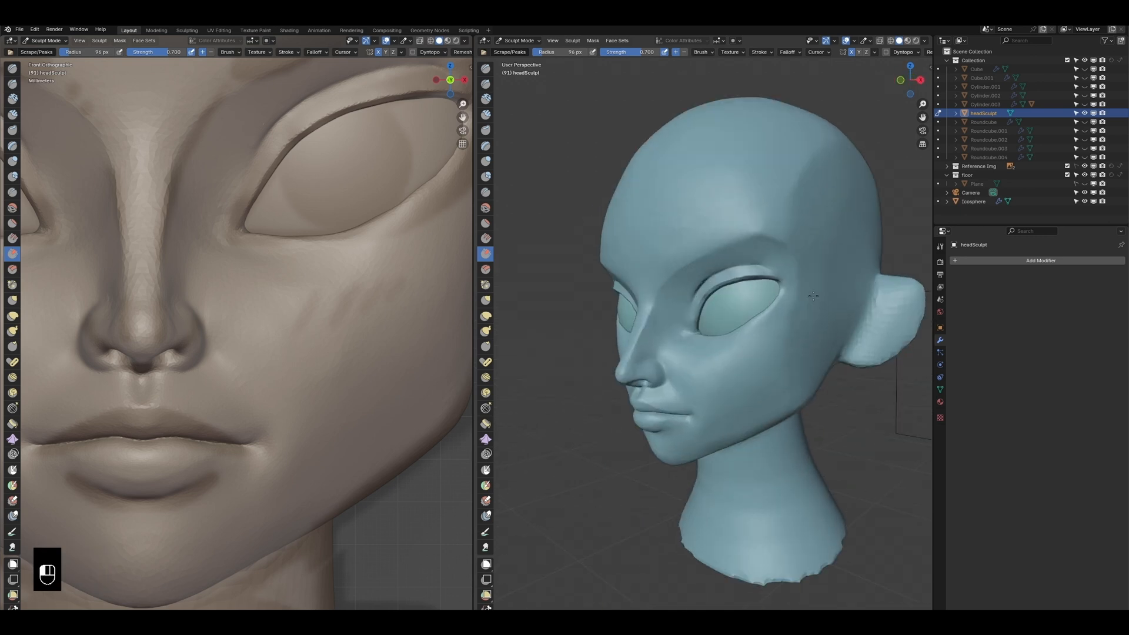
# Step: Try an inverted Scrape/Peaks stroke on the area beside the outer eye corner
pyautogui.moveTo(788, 306); pyautogui.dragTo(735, 305, button='middle')
pyautogui.scroll(-3, 236, 332)
pyautogui.keyDown('ctrl'); pyautogui.moveTo(759, 311); pyautogui.dragTo(769, 308); pyautogui.keyUp('ctrl')
pyautogui.press('c')
pyautogui.scroll(-3, 764, 353)
pyautogui.moveTo(764, 377)
pyautogui.mouseDown(button='middle')
pyautogui.moveTo(830, 422)
pyautogui.moveTo(743, 253)
pyautogui.moveTo(801, 284)
pyautogui.moveTo(700, 336)
pyautogui.moveTo(849, 320)
pyautogui.mouseUp(button='middle')
pyautogui.scroll(4, 744, 253)
pyautogui.hotkey('ctrl', 'Tab')
pyautogui.press('KP_1')
pyautogui.press('KP_3')
pyautogui.hotkey('ctrl', 'Tab')
pyautogui.click(485, 315)
pyautogui.hotkey('ctrl', 'z')
# Step: Move the eyeball mesh along Z, scale it to 0.933 and shift it along local Y in Edit Mode
pyautogui.hotkey('ctrl', 'Tab')
pyautogui.click(814, 279)
pyautogui.press('Tab')
pyautogui.press('g')
pyautogui.press('z')
pyautogui.press('Tab')
pyautogui.press('Tab')
pyautogui.press('s')
pyautogui.press('g')
pyautogui.press('y')
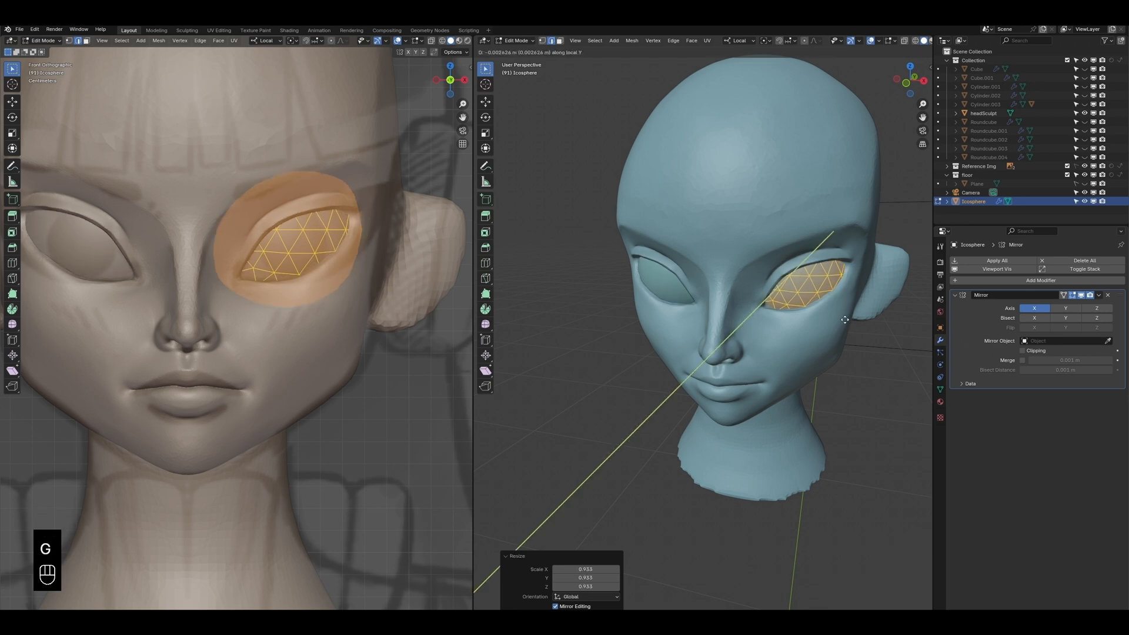
pyautogui.press('Tab')
# Step: Add a Subdivision Surface modifier to the mirrored eyeball object
pyautogui.press('KP_1')
pyautogui.scroll(5, 765, 329)
pyautogui.click(358, 264)
pyautogui.keyDown('super'); pyautogui.moveTo(358, 262); pyautogui.dragTo(353, 306, button='middle'); pyautogui.keyUp('super')
pyautogui.click(283, 288)
pyautogui.click(973, 279)
pyautogui.click(1020, 406)
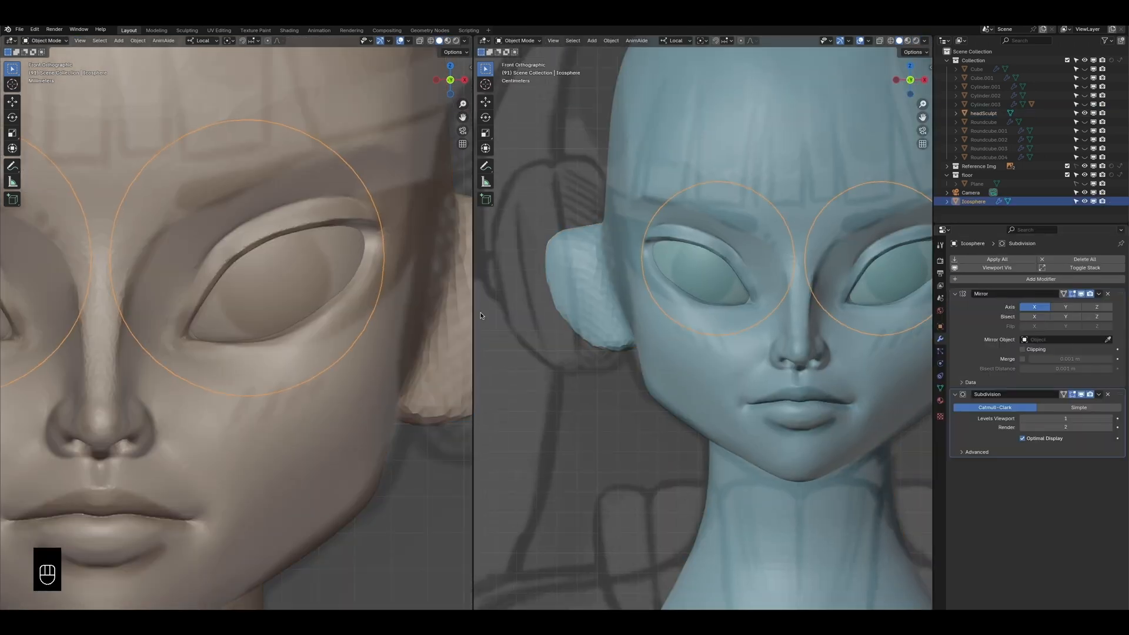
# Step: Check the eyeball fit in the eyelids from the front, side and three-quarter views, and select the head mesh
pyautogui.press('KP_1')
pyautogui.press('KP_3')
pyautogui.click(847, 318)
pyautogui.moveTo(824, 299); pyautogui.dragTo(701, 280, button='middle')
pyautogui.scroll(-4, 701, 280)
pyautogui.press('KP_1')
pyautogui.scroll(6, 723, 294)
pyautogui.scroll(-5, 235, 306)
pyautogui.moveTo(294, 294); pyautogui.dragTo(241, 303, button='middle')
pyautogui.click(253, 253)
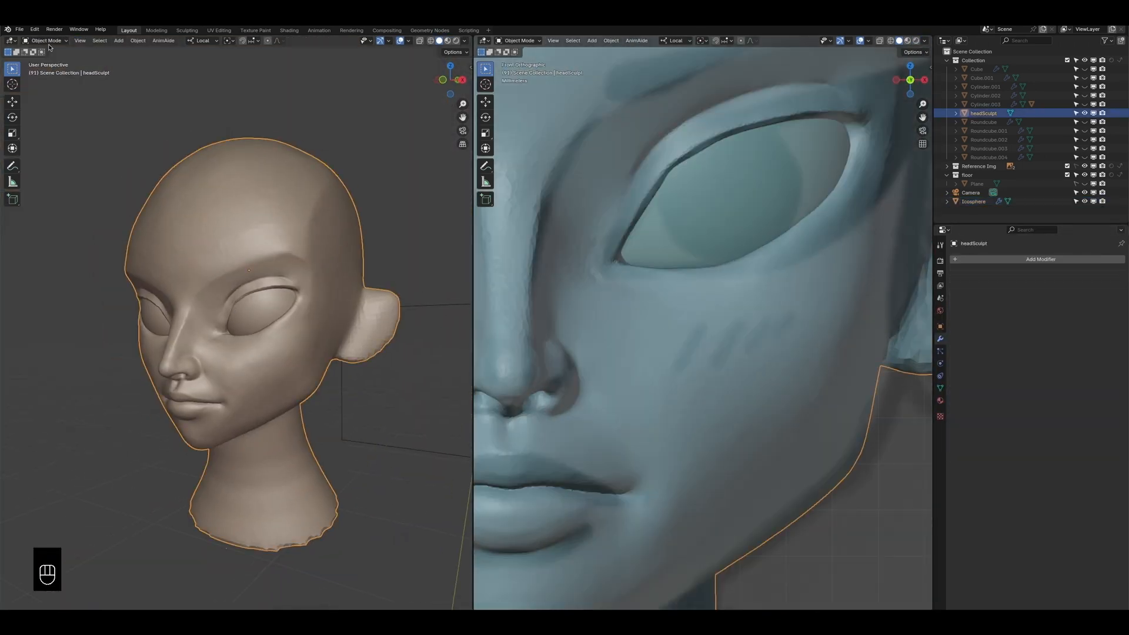
# Step: Enter Sculpt Mode on the head and try a Scrape/Peaks stroke along the upper eyelid
pyautogui.hotkey('ctrl', 'Tab')
pyautogui.click(12, 254)
pyautogui.keyDown('super'); pyautogui.moveTo(677, 282); pyautogui.dragTo(700, 247, button='middle'); pyautogui.keyUp('super')
pyautogui.moveTo(247, 306); pyautogui.dragTo(294, 303, button='middle')
pyautogui.press('KP_1')
pyautogui.moveTo(647, 306)
pyautogui.mouseDown(button='middle')
pyautogui.moveTo(623, 317)
pyautogui.moveTo(664, 271)
pyautogui.mouseUp(button='middle')
pyautogui.moveTo(600, 182); pyautogui.dragTo(823, 94)
pyautogui.keyDown('super'); pyautogui.moveTo(258, 295); pyautogui.dragTo(294, 250, button='middle'); pyautogui.keyUp('super')
pyautogui.hotkey('ctrl', 'z')
pyautogui.hotkey('ctrl', 'z')
# Step: Flatten the inner part of the upper eyelid and the area below the eye with Scrape/Peaks strokes
pyautogui.moveTo(550, 288); pyautogui.dragTo(557, 264)
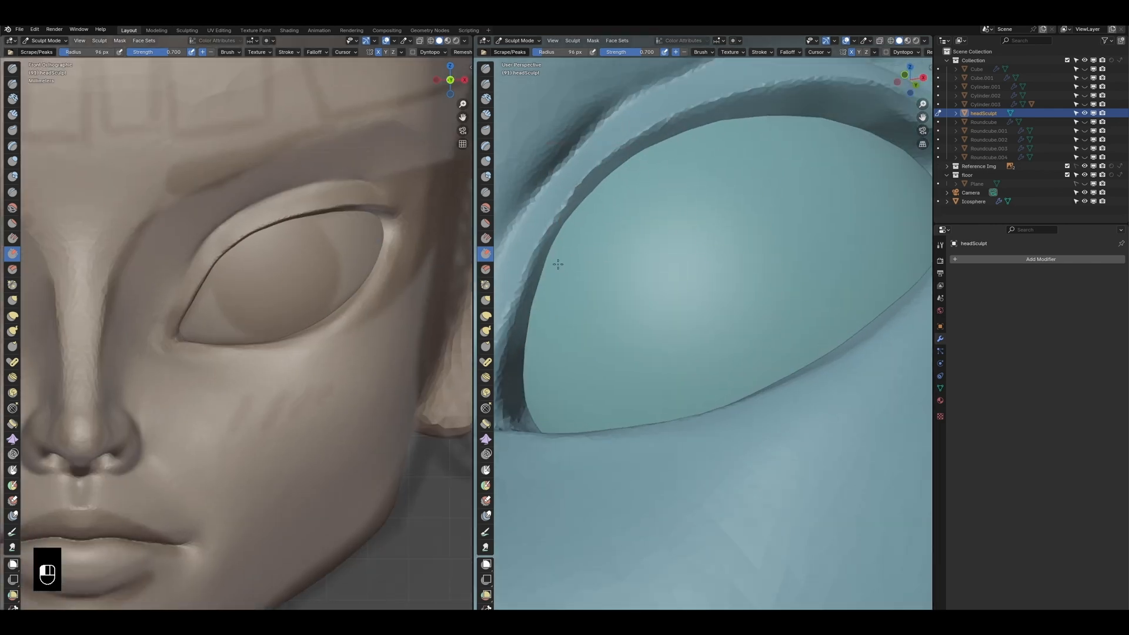
pyautogui.keyDown('super'); pyautogui.moveTo(705, 264); pyautogui.dragTo(682, 318, button='middle'); pyautogui.keyUp('super')
pyautogui.moveTo(682, 318); pyautogui.dragTo(768, 323, button='middle')
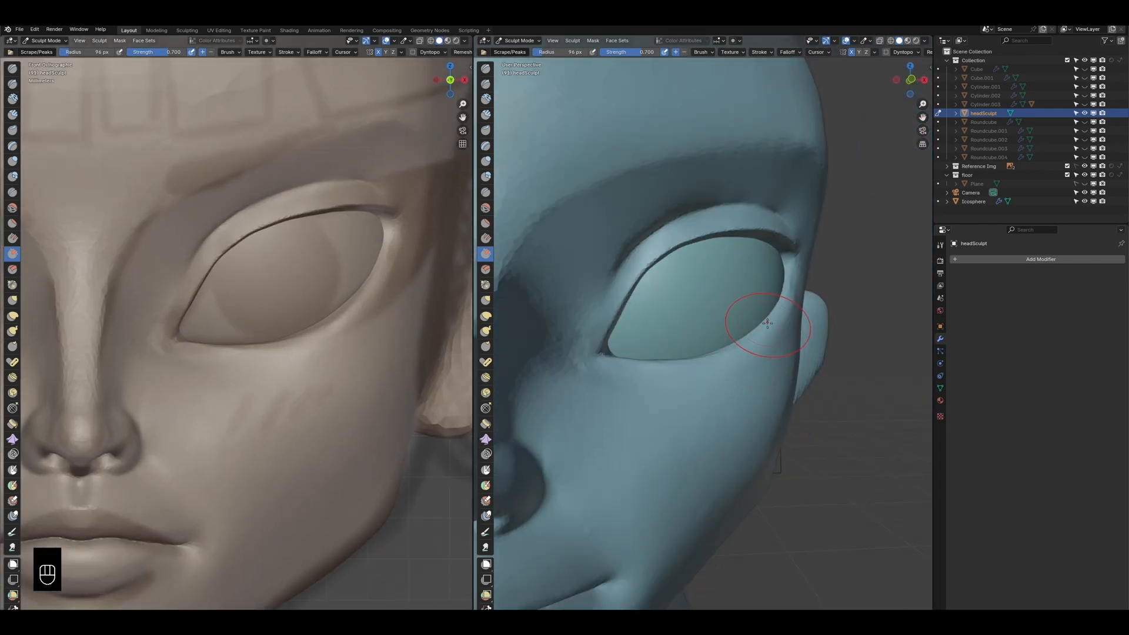
pyautogui.moveTo(247, 306); pyautogui.dragTo(212, 317, button='middle')
pyautogui.keyDown('super'); pyautogui.moveTo(694, 329); pyautogui.dragTo(718, 282, button='middle'); pyautogui.keyUp('super')
pyautogui.moveTo(723, 394); pyautogui.dragTo(782, 406)
pyautogui.moveTo(235, 306); pyautogui.dragTo(282, 294, button='middle')
pyautogui.moveTo(694, 306); pyautogui.dragTo(735, 341, button='middle')
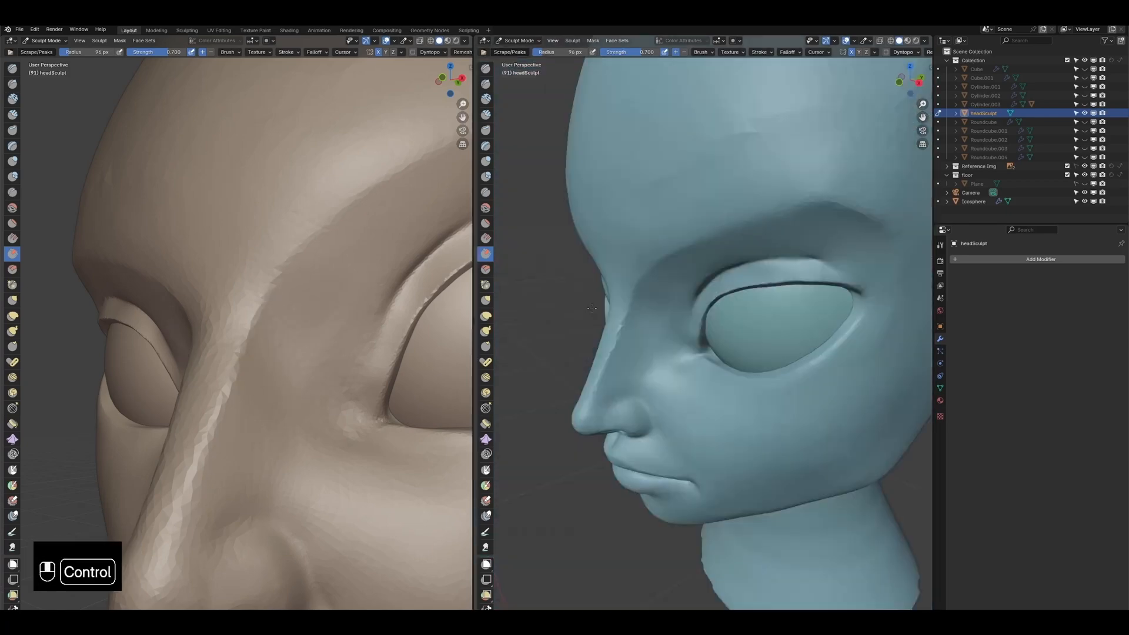
# Step: Set the Crease brush radius to 48 px and smooth the upper eyelid's inner end near the inner eye corner
pyautogui.moveTo(676, 377)
pyautogui.mouseDown(button='middle')
pyautogui.moveTo(759, 402)
pyautogui.moveTo(664, 400)
pyautogui.mouseUp(button='middle')
pyautogui.keyDown('ctrl'); pyautogui.moveTo(306, 283); pyautogui.dragTo(328, 353, button='middle'); pyautogui.keyUp('ctrl')
pyautogui.press('f')
pyautogui.keyDown('ctrl'); pyautogui.moveTo(624, 364); pyautogui.dragTo(635, 295, button='middle'); pyautogui.keyUp('ctrl')
pyautogui.click(630, 308)
pyautogui.keyDown('shift'); pyautogui.moveTo(608, 377); pyautogui.dragTo(618, 330); pyautogui.keyUp('shift')
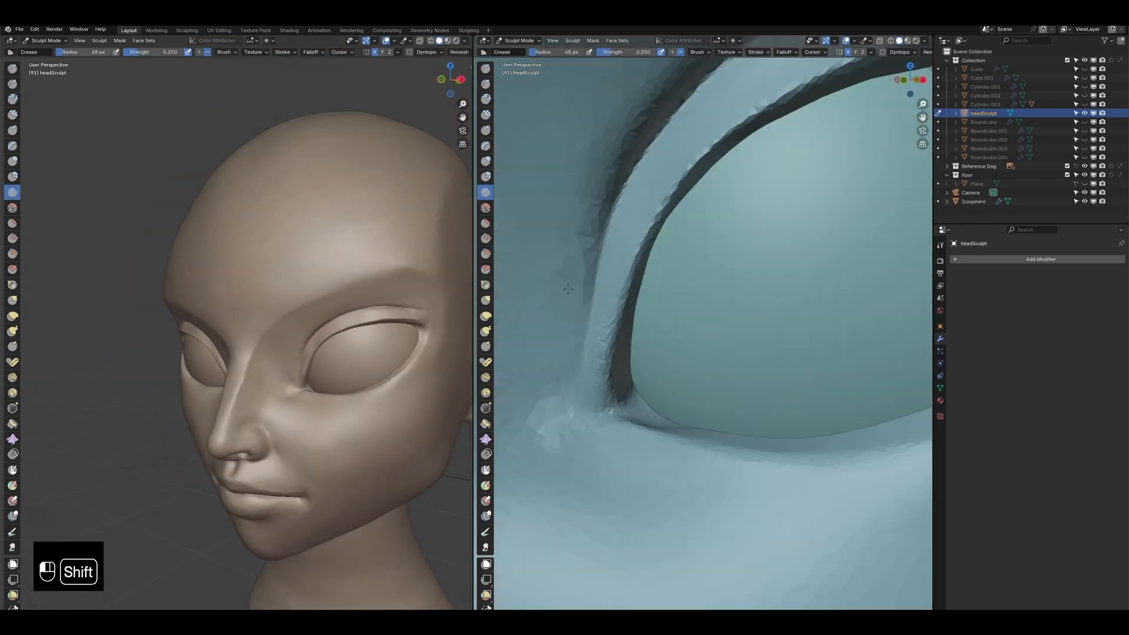
pyautogui.moveTo(618, 329)
pyautogui.mouseDown(button='middle')
pyautogui.moveTo(635, 295)
pyautogui.moveTo(641, 353)
pyautogui.mouseUp(button='middle')
# Step: Switch to the Multi-plane Scrape brush and undo the most recent sculpt strokes on the face
pyautogui.click(486, 269)
pyautogui.click(309, 52)
pyautogui.click(312, 70)
pyautogui.moveTo(665, 306); pyautogui.dragTo(611, 294, button='middle')
pyautogui.hotkey('ctrl', 'z')
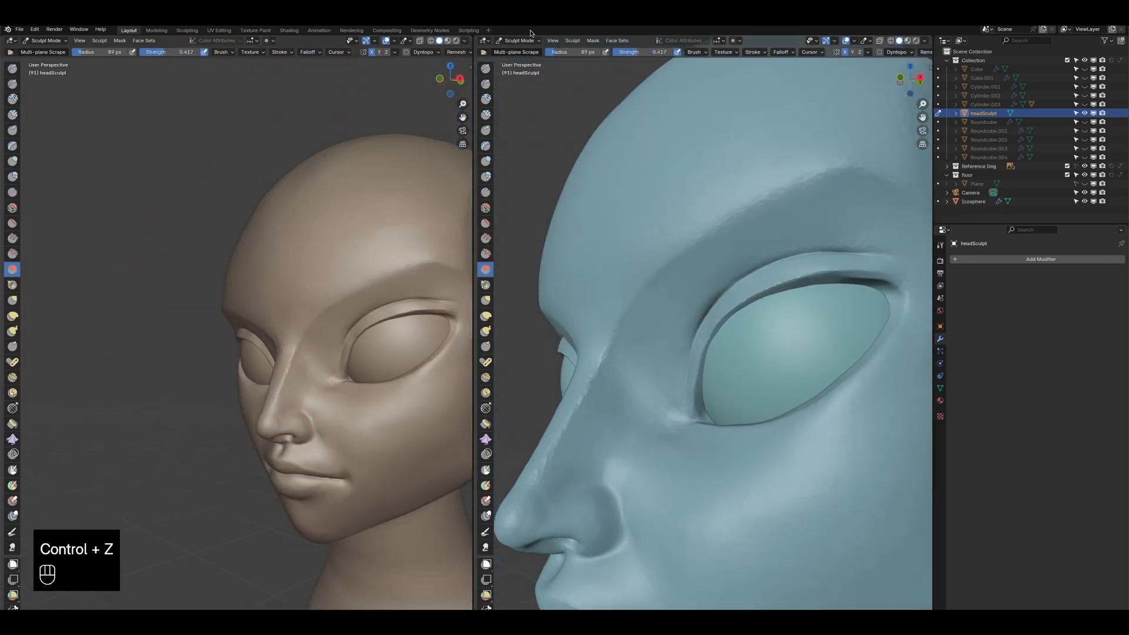
pyautogui.moveTo(247, 306); pyautogui.dragTo(288, 300, button='middle')
pyautogui.moveTo(706, 294); pyautogui.dragTo(788, 283, button='middle')
pyautogui.hotkey('ctrl', 'z')
pyautogui.hotkey('ctrl', 'z')
pyautogui.hotkey('ctrl', 'z')
pyautogui.hotkey('ctrl', 'z')
pyautogui.hotkey('ctrl', 'z')
# Step: Set the Multi-plane Scrape radius to 55 px and smooth the brow area above the eye
pyautogui.press('f')
pyautogui.click(806, 259)
pyautogui.keyDown('shift'); pyautogui.moveTo(805, 253); pyautogui.dragTo(764, 227); pyautogui.keyUp('shift')
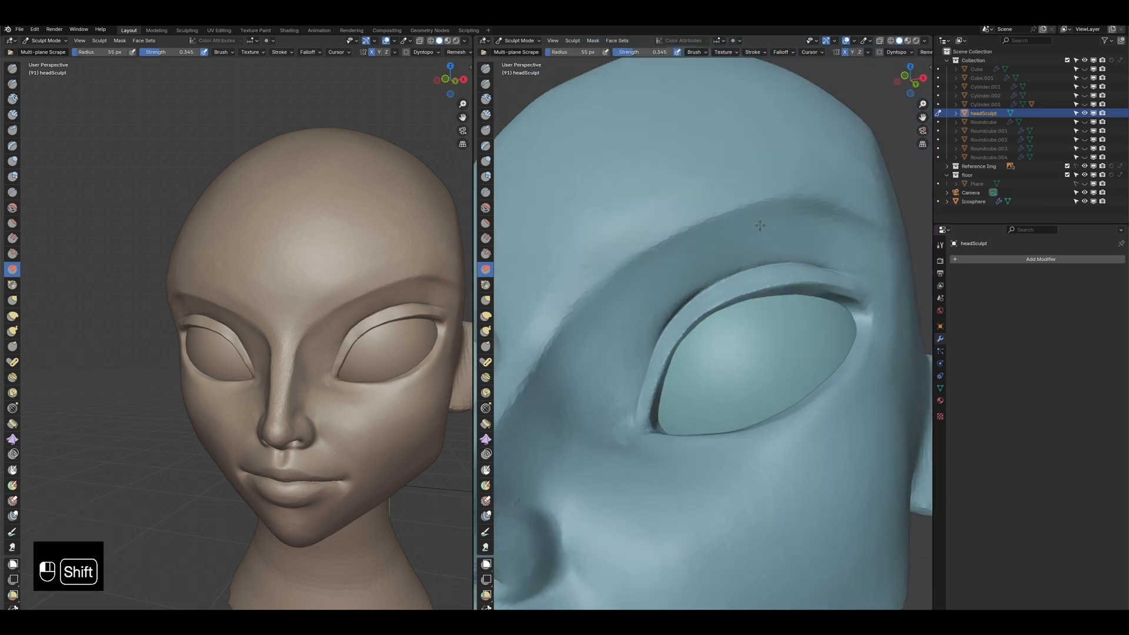
pyautogui.moveTo(764, 235); pyautogui.dragTo(659, 277, button='middle')
pyautogui.keyDown('ctrl'); pyautogui.moveTo(306, 411); pyautogui.dragTo(193, 412, button='middle'); pyautogui.keyUp('ctrl')
# Step: Build up the brow above the eye with a Clay Strips stroke running toward its outer end
pyautogui.press('KP_1')
pyautogui.click(12, 315)
pyautogui.click(486, 115)
pyautogui.moveTo(735, 353); pyautogui.dragTo(688, 347, button='middle')
pyautogui.moveTo(647, 271); pyautogui.dragTo(797, 218)
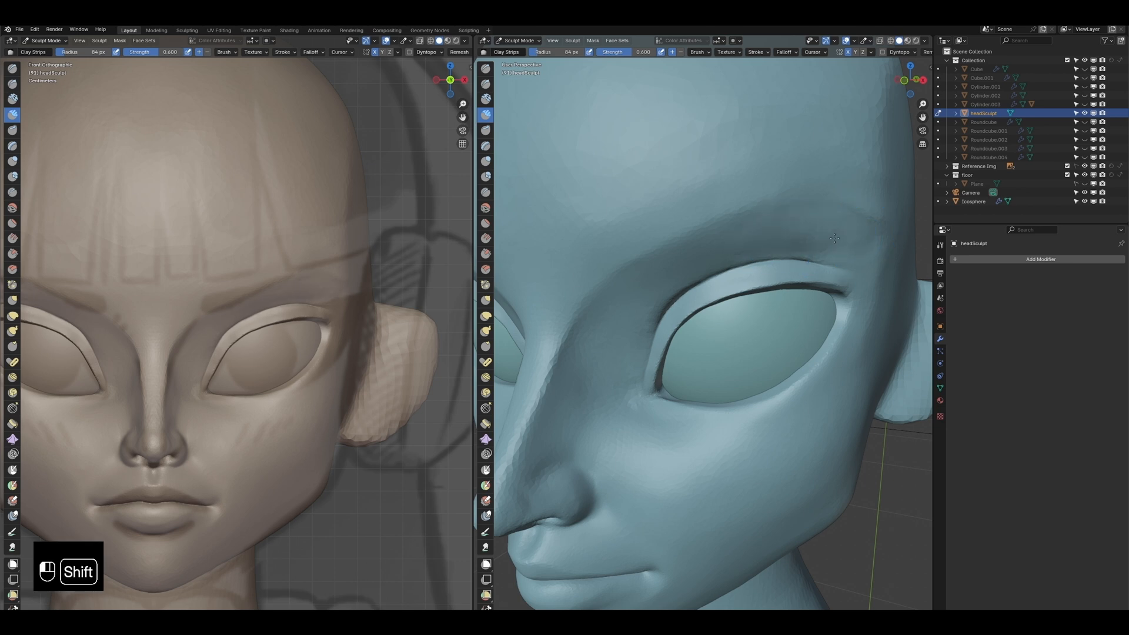
# Step: Carve the area between the outer brow and upper eyelid with inverted Clay Strips and set the brush radius to 51 px
pyautogui.keyDown('ctrl'); pyautogui.moveTo(846, 237); pyautogui.dragTo(720, 333, button='middle'); pyautogui.keyUp('ctrl')
pyautogui.scroll(3, 720, 332)
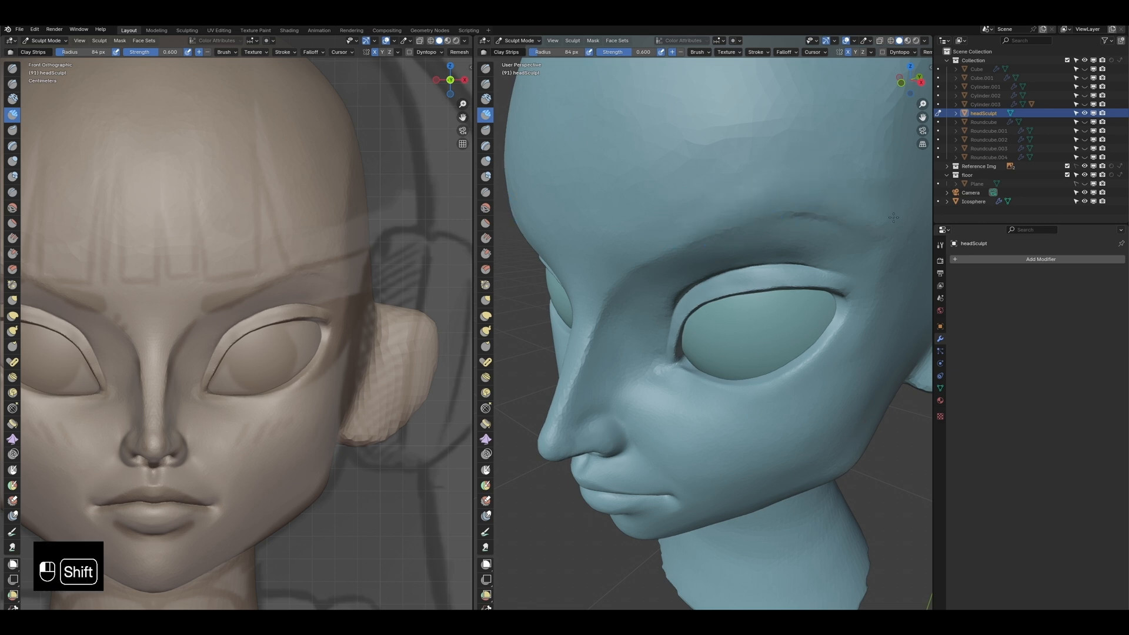
pyautogui.keyDown('ctrl'); pyautogui.moveTo(842, 237); pyautogui.dragTo(785, 237); pyautogui.keyUp('ctrl')
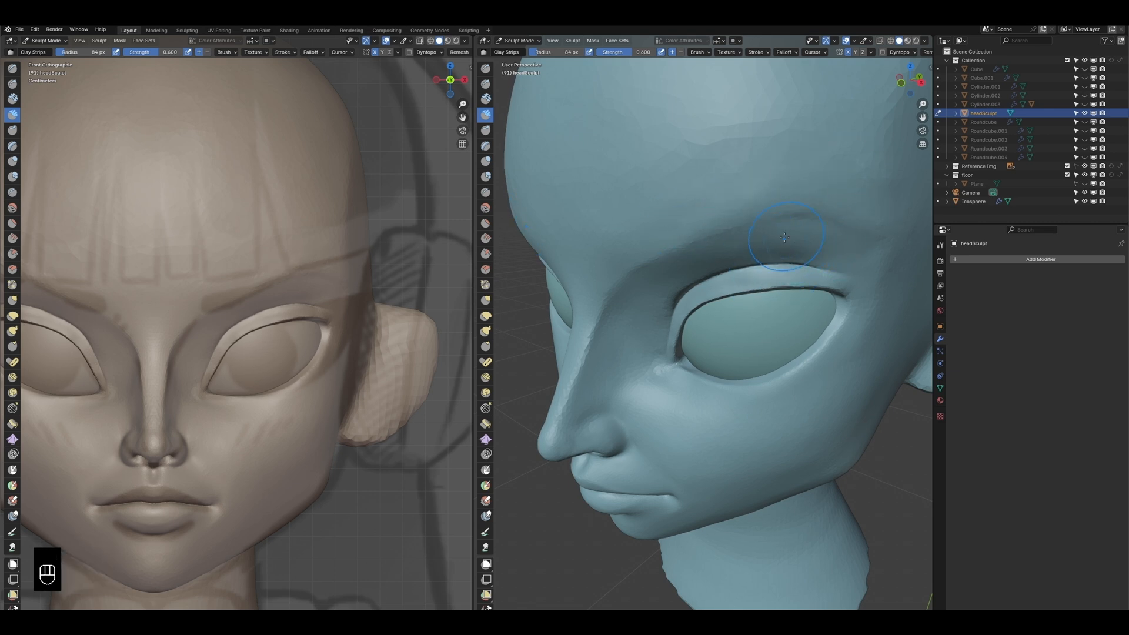
pyautogui.press('f')
pyautogui.click(795, 243)
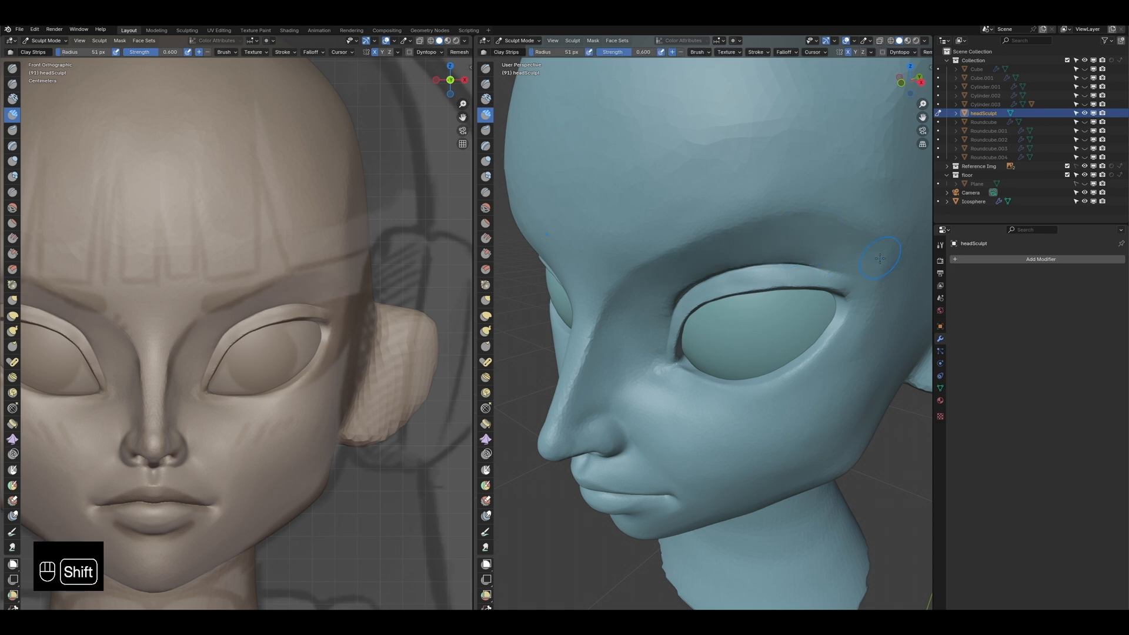
# Step: Check the whole head from the front and three-quarter views and return it to Object Mode
pyautogui.keyDown('ctrl'); pyautogui.moveTo(880, 258); pyautogui.dragTo(823, 335, button='middle'); pyautogui.keyUp('ctrl')
pyautogui.moveTo(636, 352); pyautogui.dragTo(699, 394, button='middle')
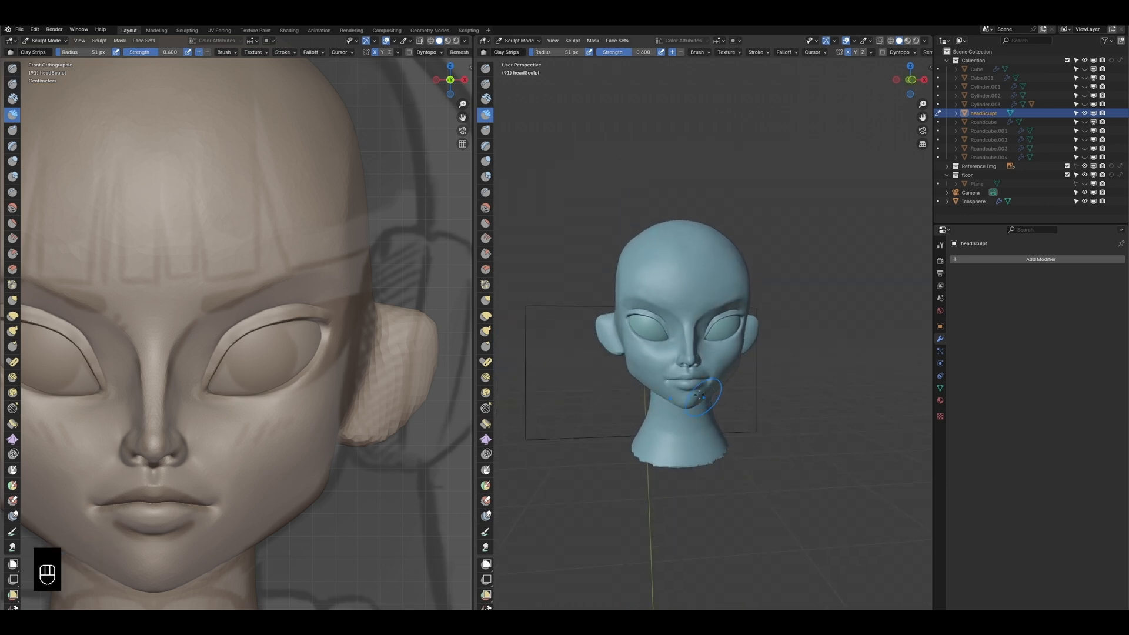
pyautogui.keyDown('ctrl'); pyautogui.moveTo(331, 335); pyautogui.dragTo(352, 462, button='middle'); pyautogui.keyUp('ctrl')
pyautogui.moveTo(355, 467); pyautogui.dragTo(318, 487, button='middle')
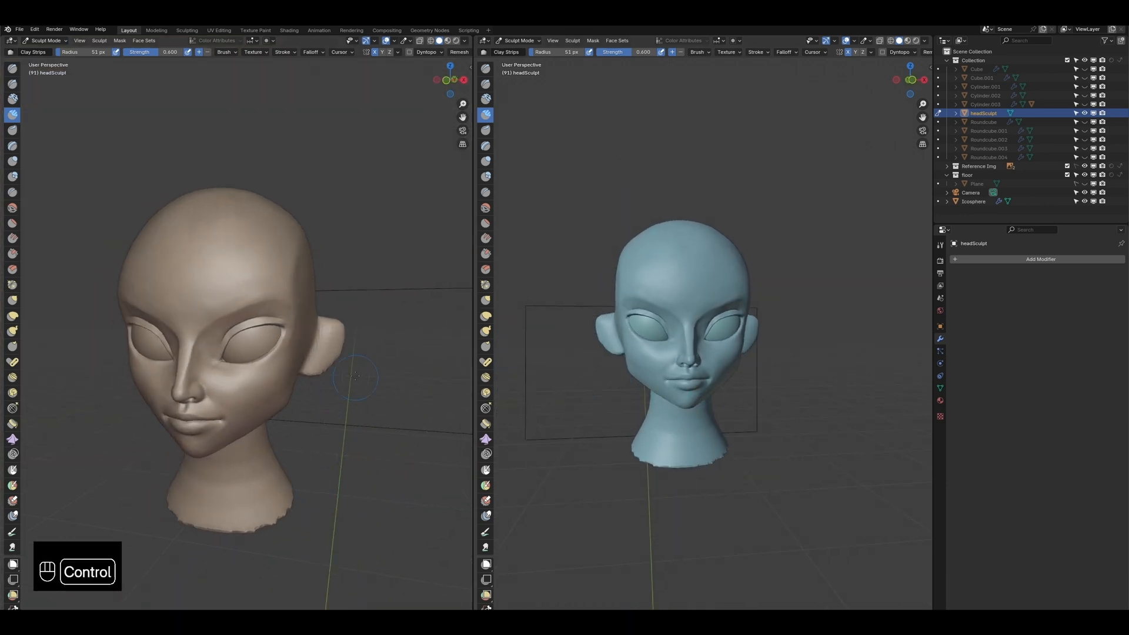
pyautogui.click(57, 43)
pyautogui.click(51, 52)
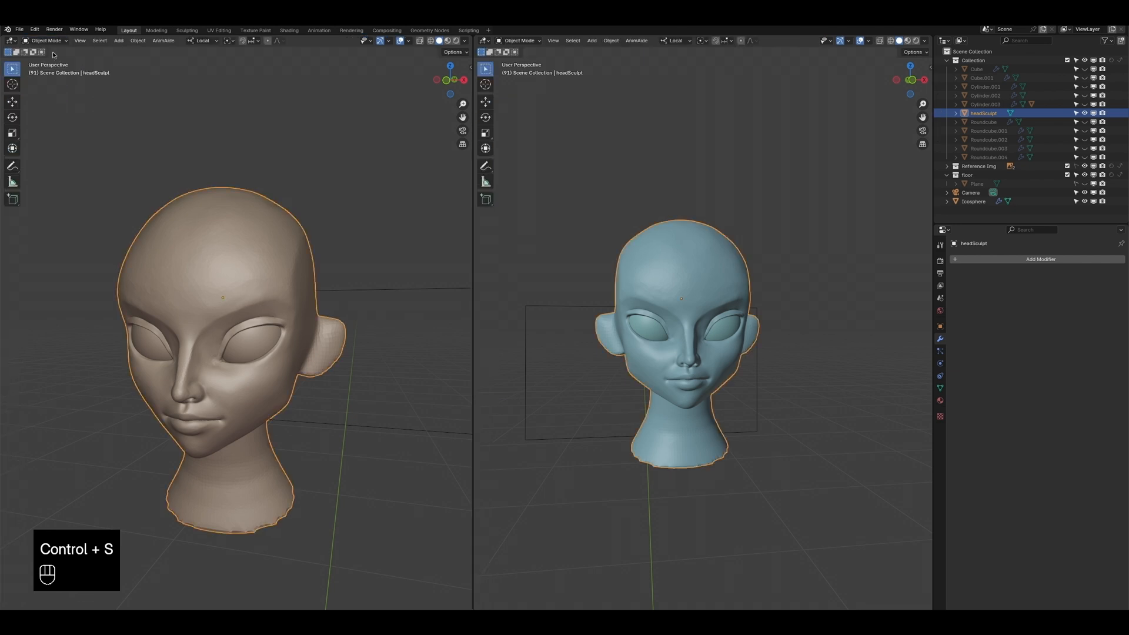
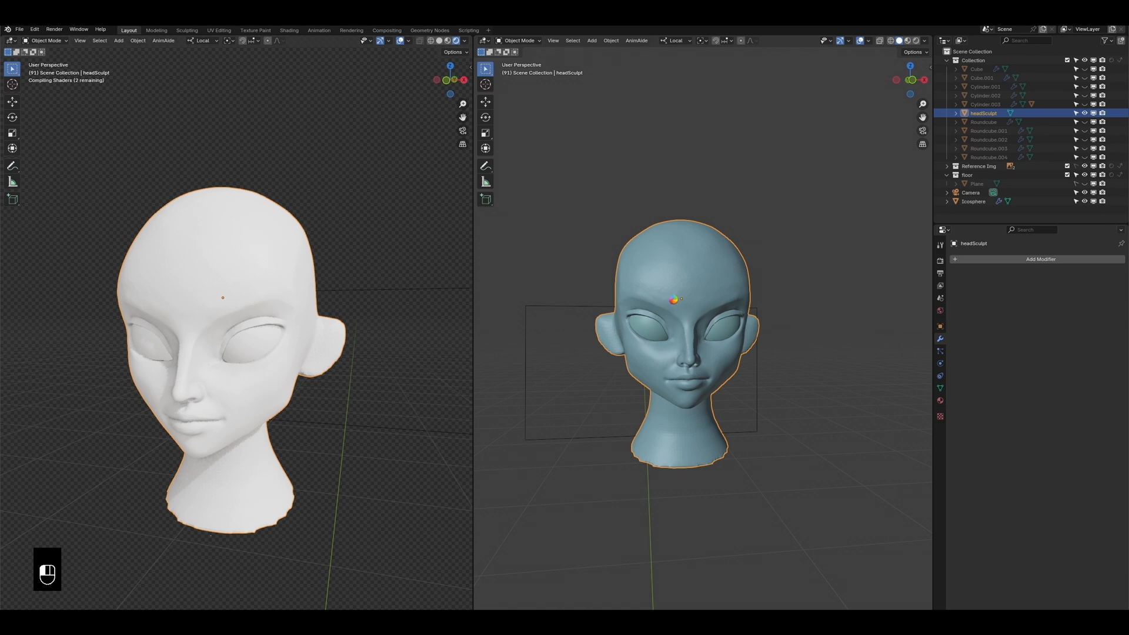
# Step: Show the head's material properties and change the second 3D viewport to the Shader Editor
pyautogui.scroll(-3, 674, 300)
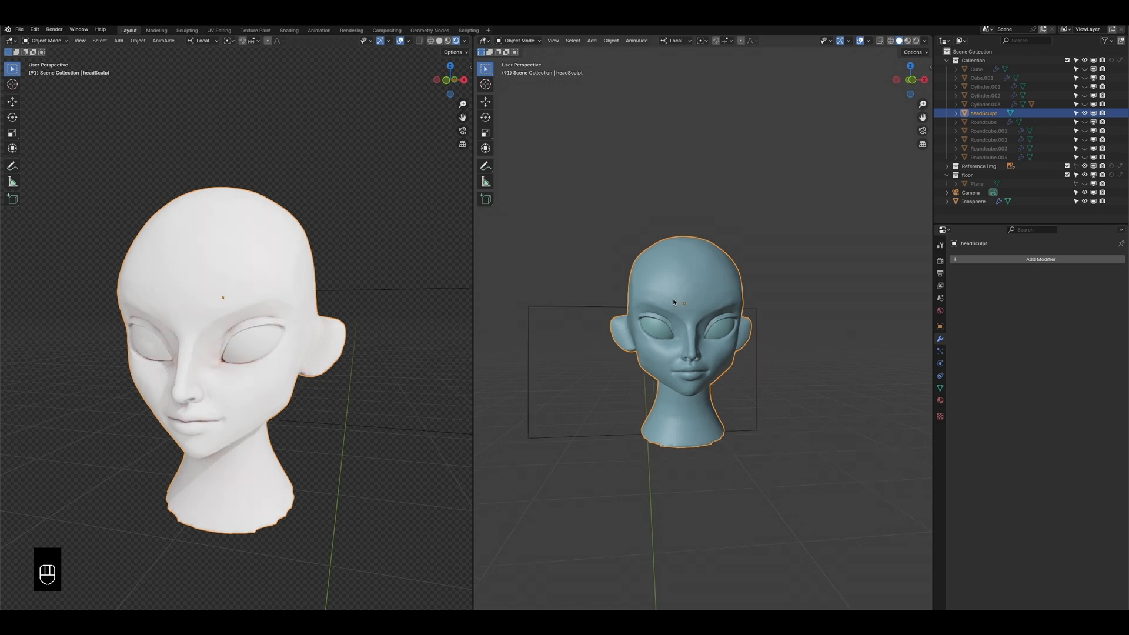
pyautogui.click(940, 401)
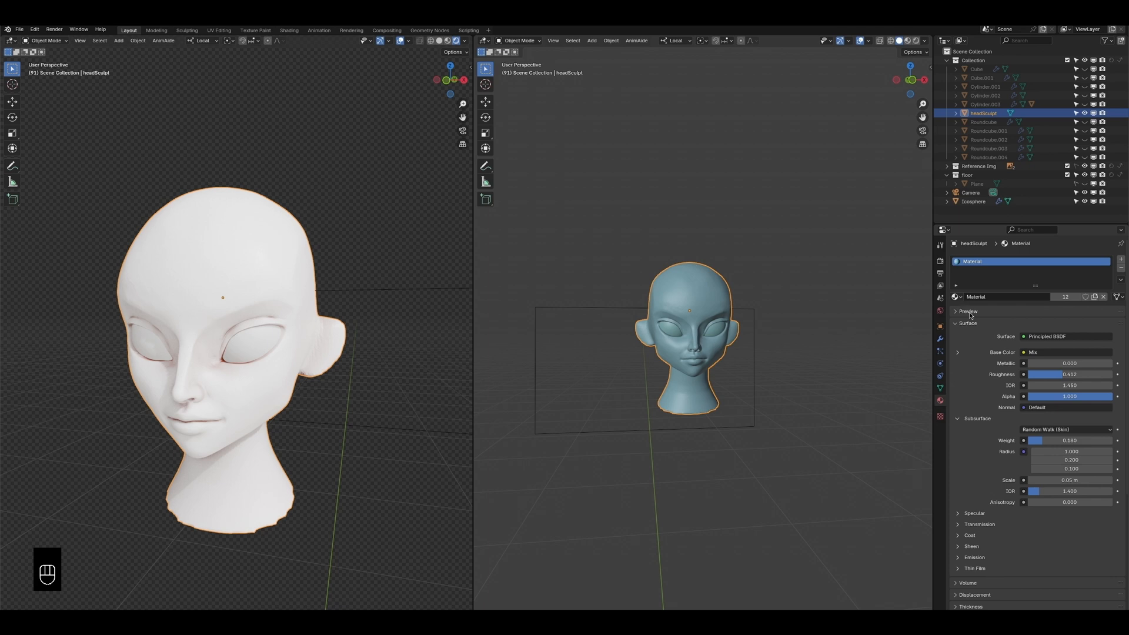
pyautogui.click(485, 40)
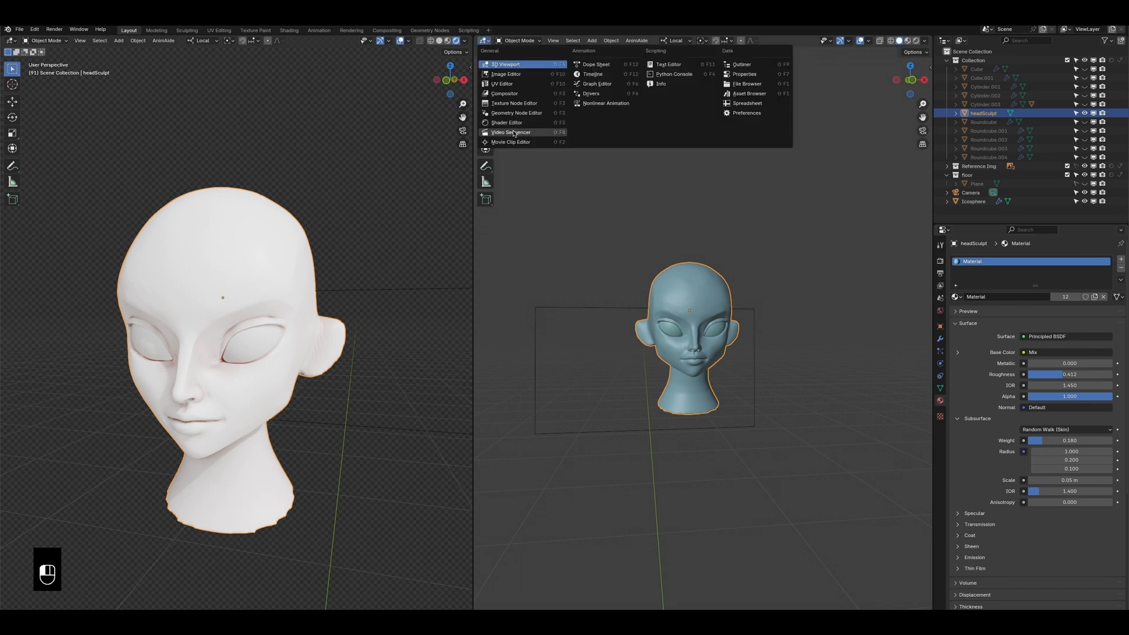
pyautogui.click(512, 133)
pyautogui.scroll(-4, 574, 193)
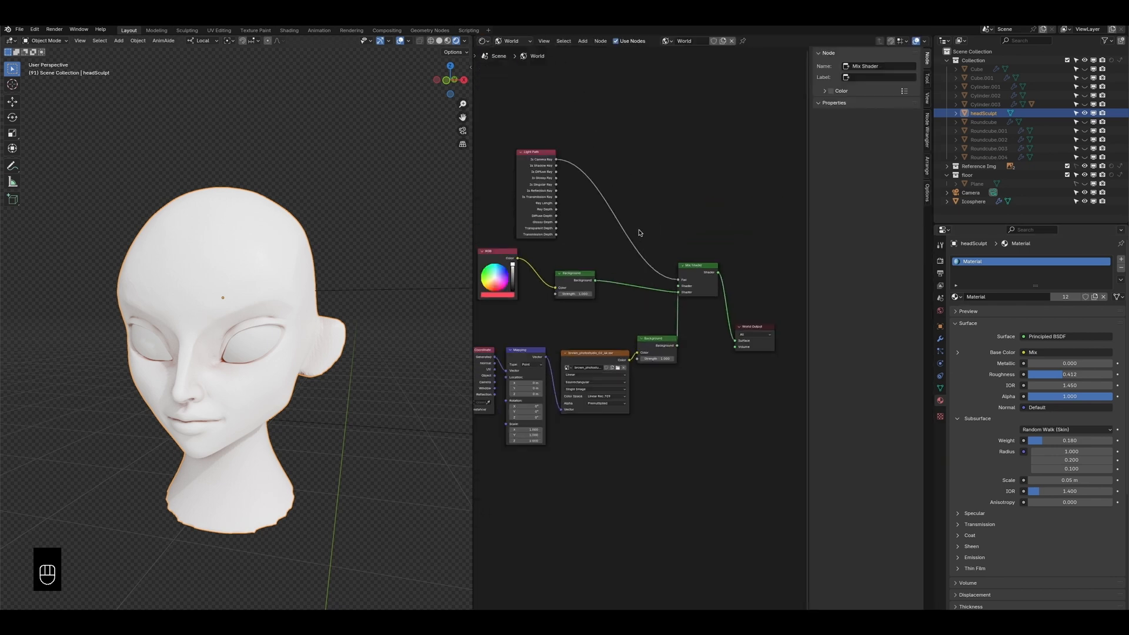
pyautogui.moveTo(568, 327); pyautogui.dragTo(621, 286, button='middle')
pyautogui.scroll(1, 690, 317)
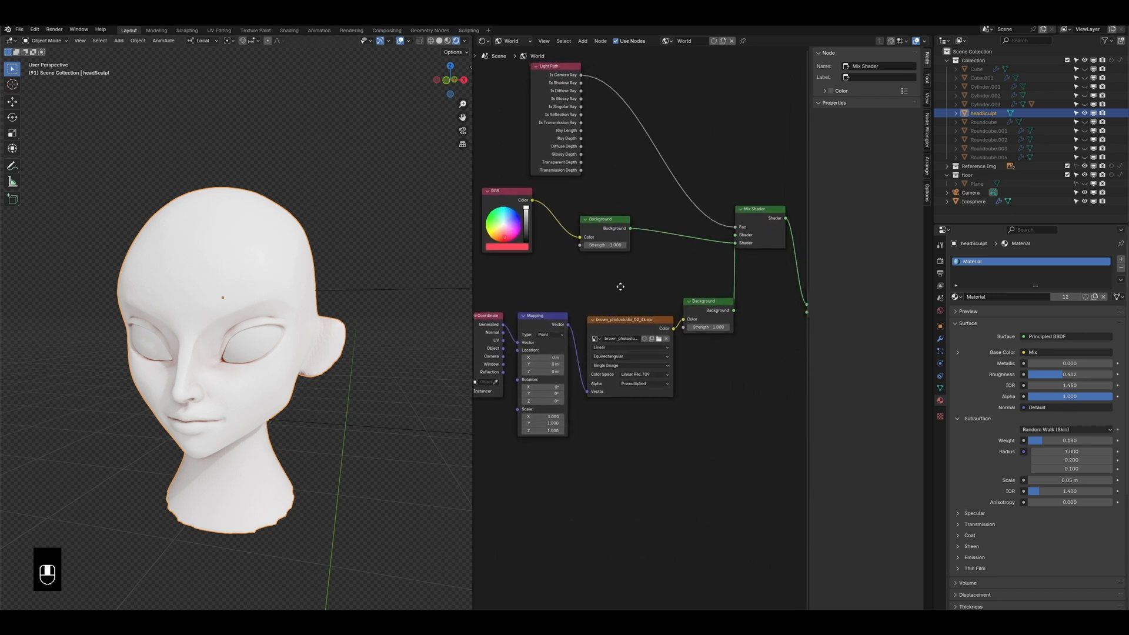
# Step: Switch the shader type from World to Object to show the head's material nodes
pyautogui.click(510, 41)
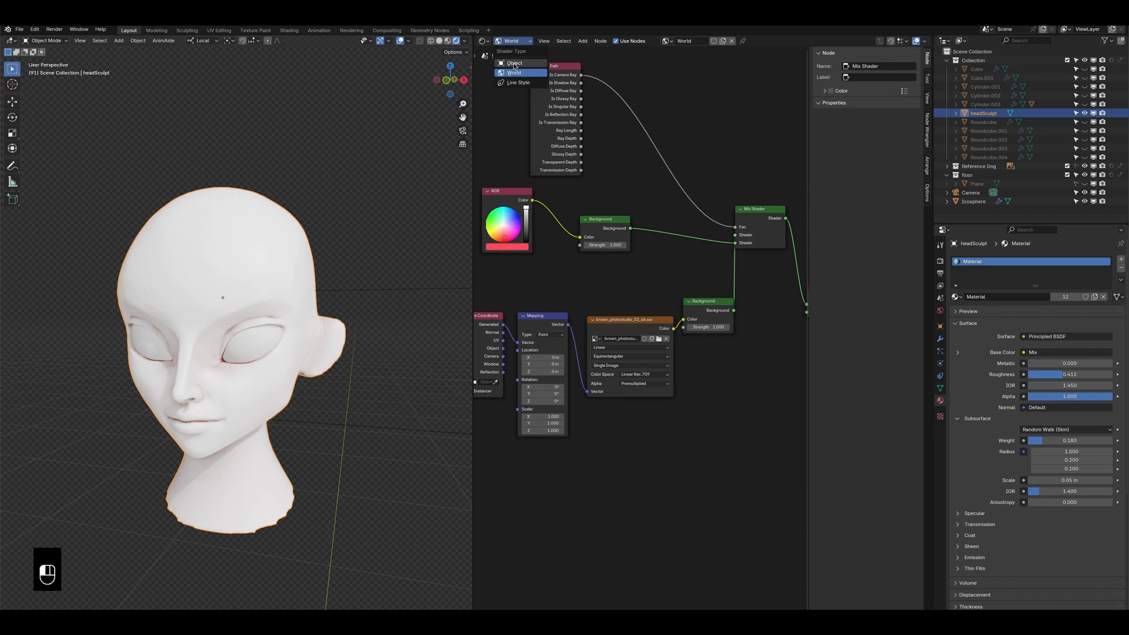
pyautogui.click(518, 65)
pyautogui.moveTo(568, 398); pyautogui.dragTo(722, 338, button='middle')
pyautogui.scroll(-4, 686, 358)
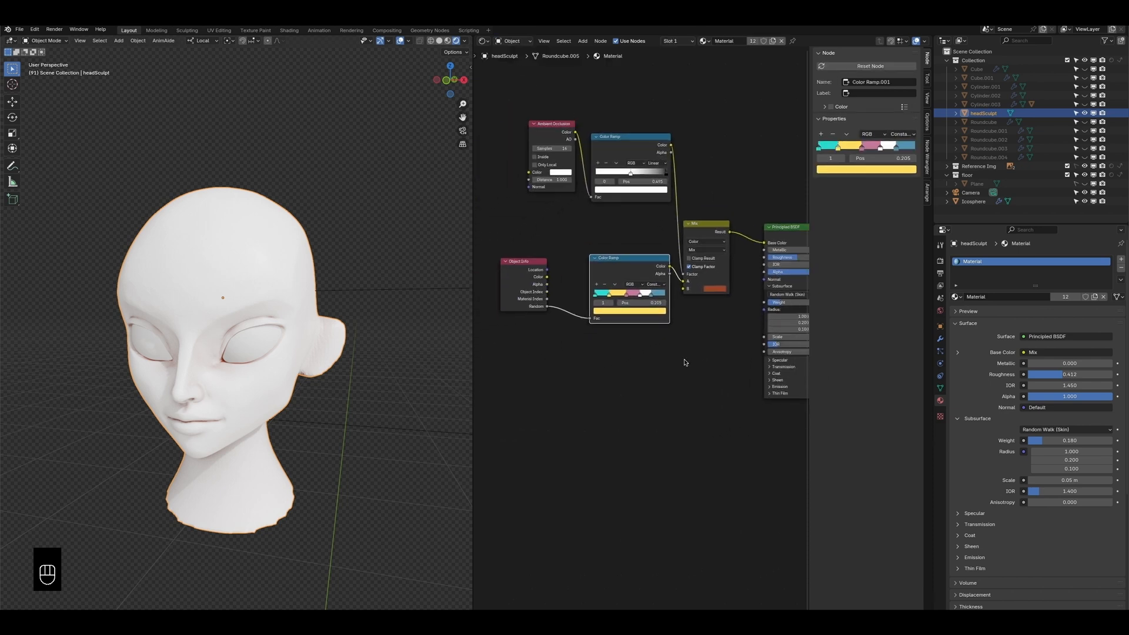
pyautogui.moveTo(637, 388); pyautogui.dragTo(602, 371, button='middle')
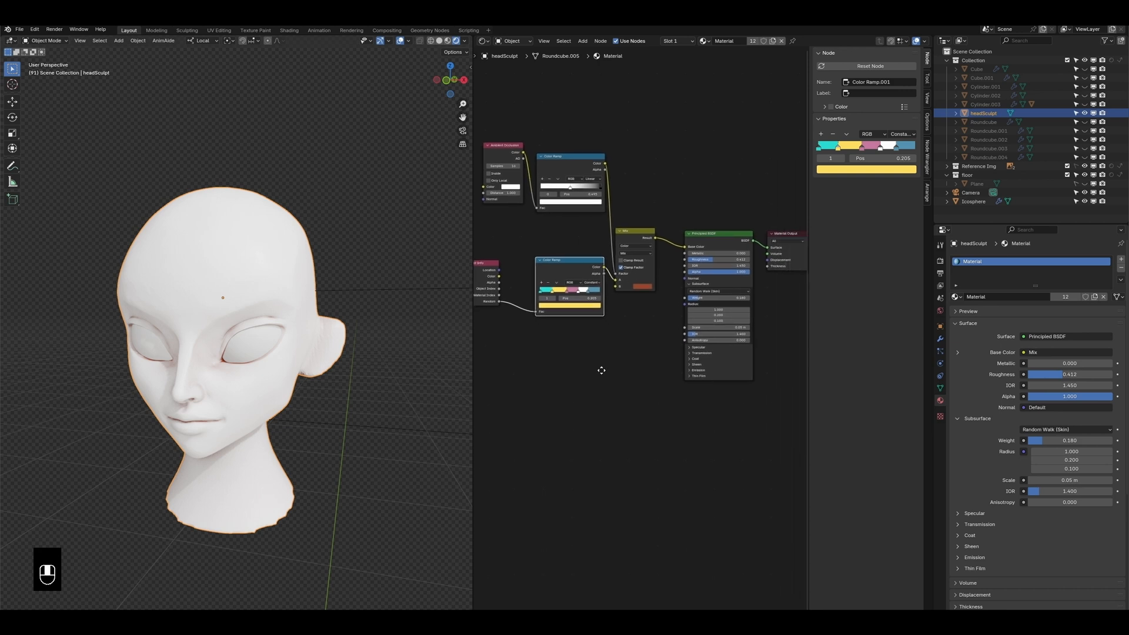
# Step: Replace the head's material with a new one and set its Principled BSDF Subsurface Weight to 0.541
pyautogui.click(1121, 268)
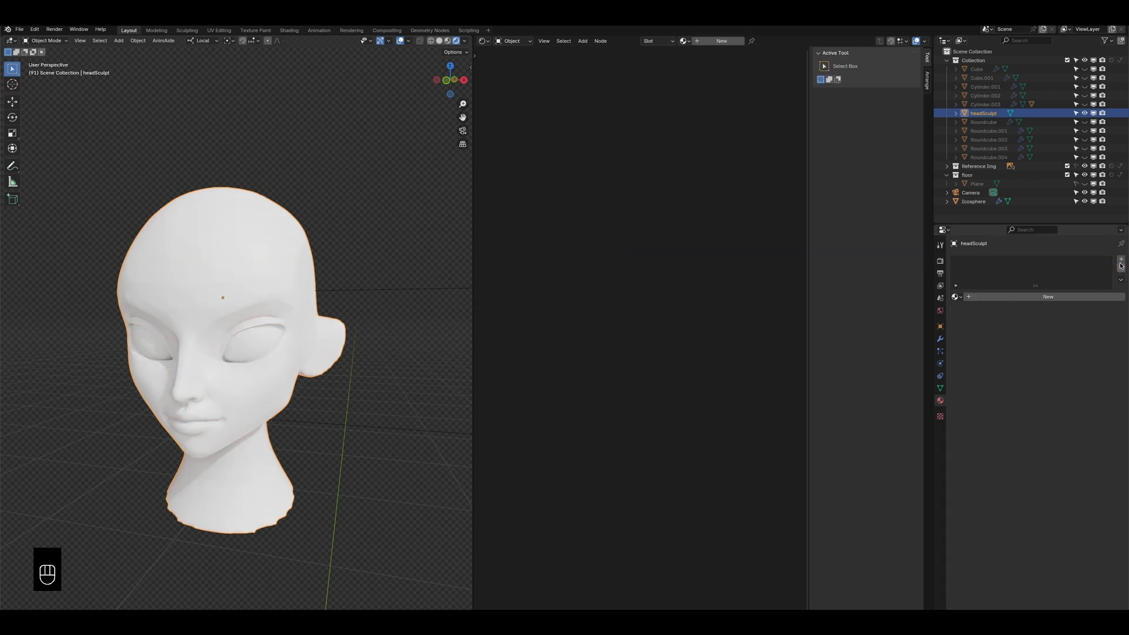
pyautogui.click(1034, 300)
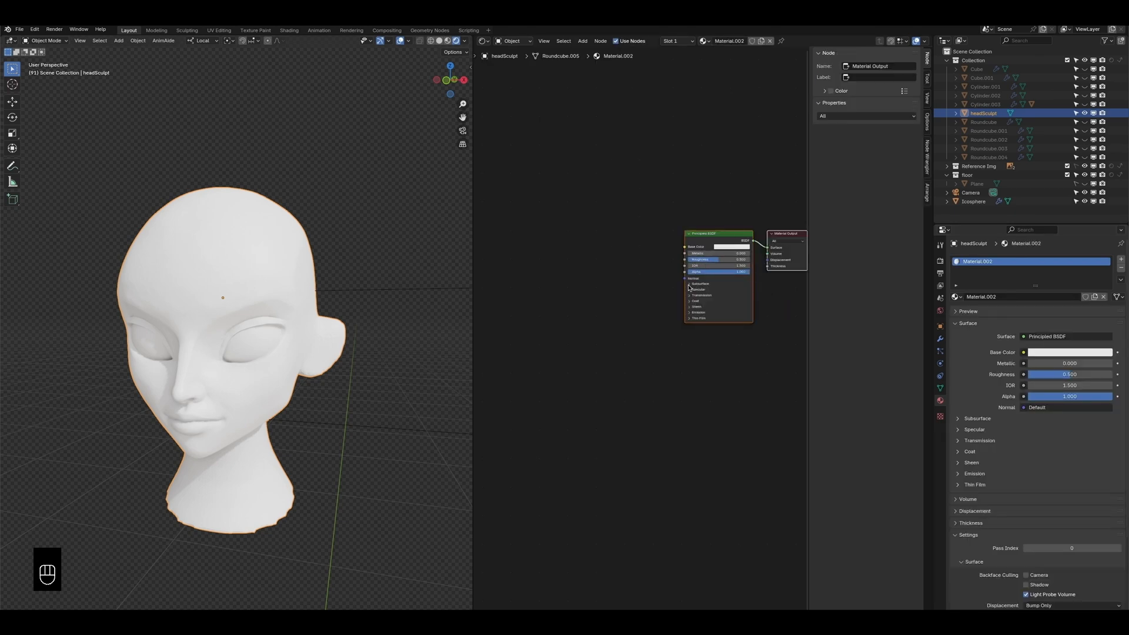
pyautogui.scroll(4, 689, 288)
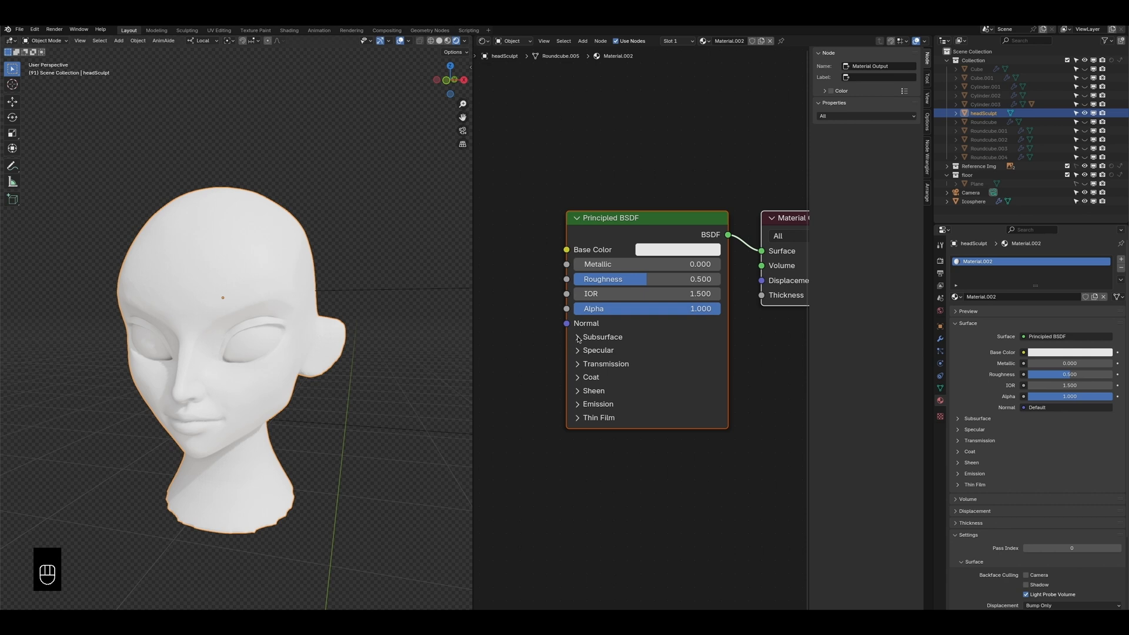
pyautogui.click(579, 338)
pyautogui.moveTo(593, 371); pyautogui.dragTo(654, 370)
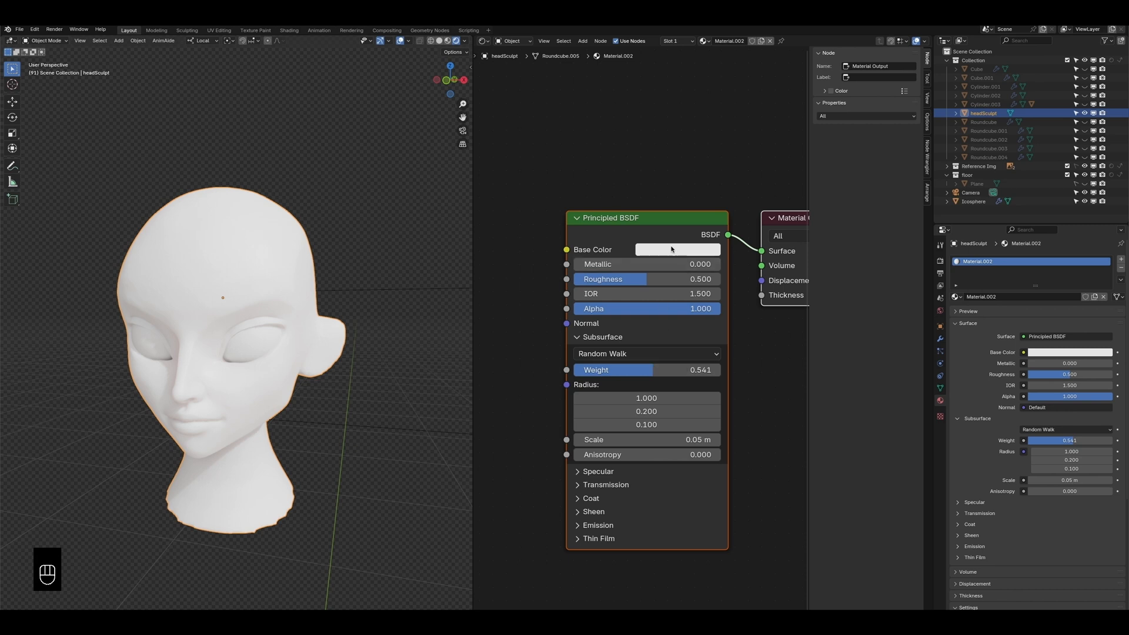
# Step: Set the new material's Base Color to a muted brown, about hue 0.06, saturation 0.64 and value 0.20
pyautogui.click(673, 249)
pyautogui.moveTo(683, 112); pyautogui.dragTo(689, 127)
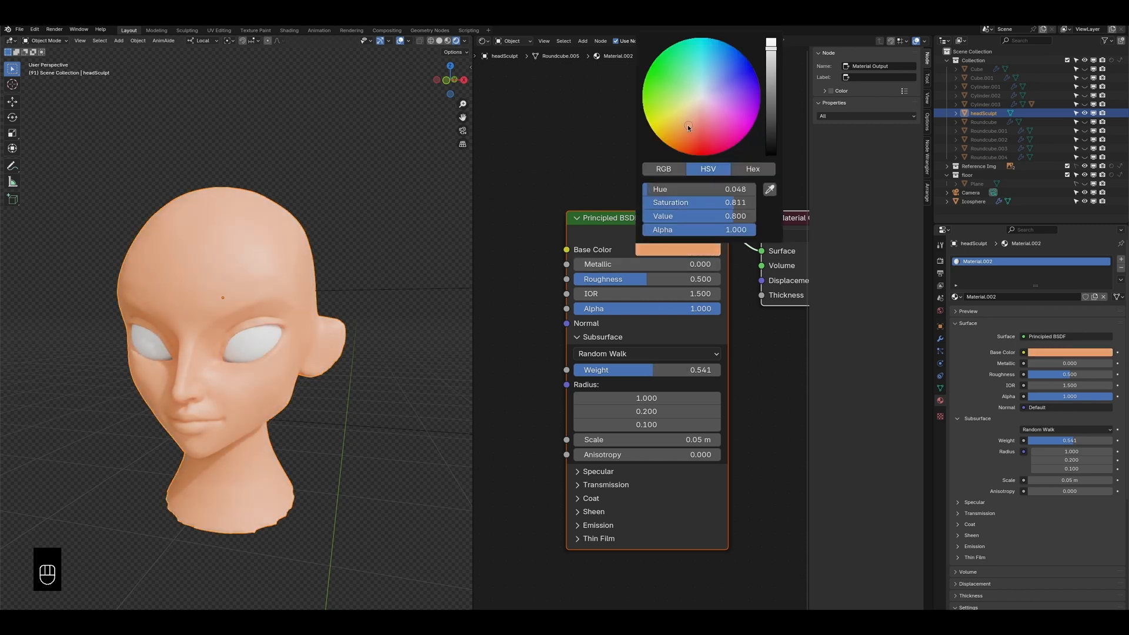
pyautogui.moveTo(771, 70); pyautogui.dragTo(770, 86)
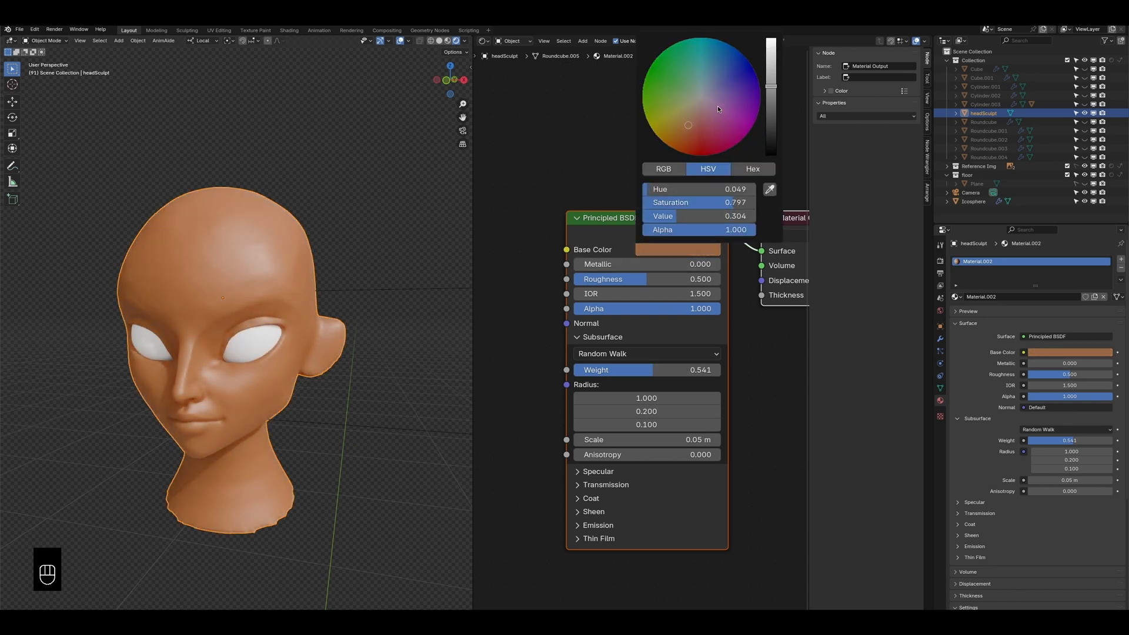
pyautogui.click(695, 122)
pyautogui.moveTo(695, 123); pyautogui.dragTo(687, 123)
pyautogui.moveTo(770, 94)
pyautogui.mouseDown()
pyautogui.moveTo(771, 117)
pyautogui.moveTo(771, 103)
pyautogui.mouseUp()
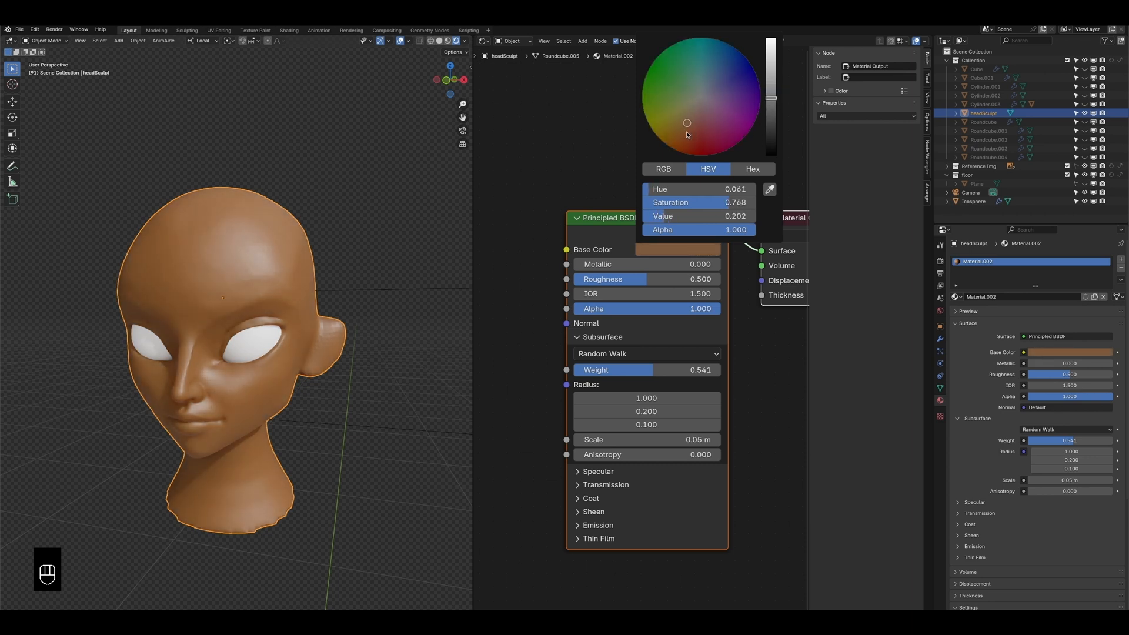
pyautogui.moveTo(687, 123); pyautogui.dragTo(691, 117)
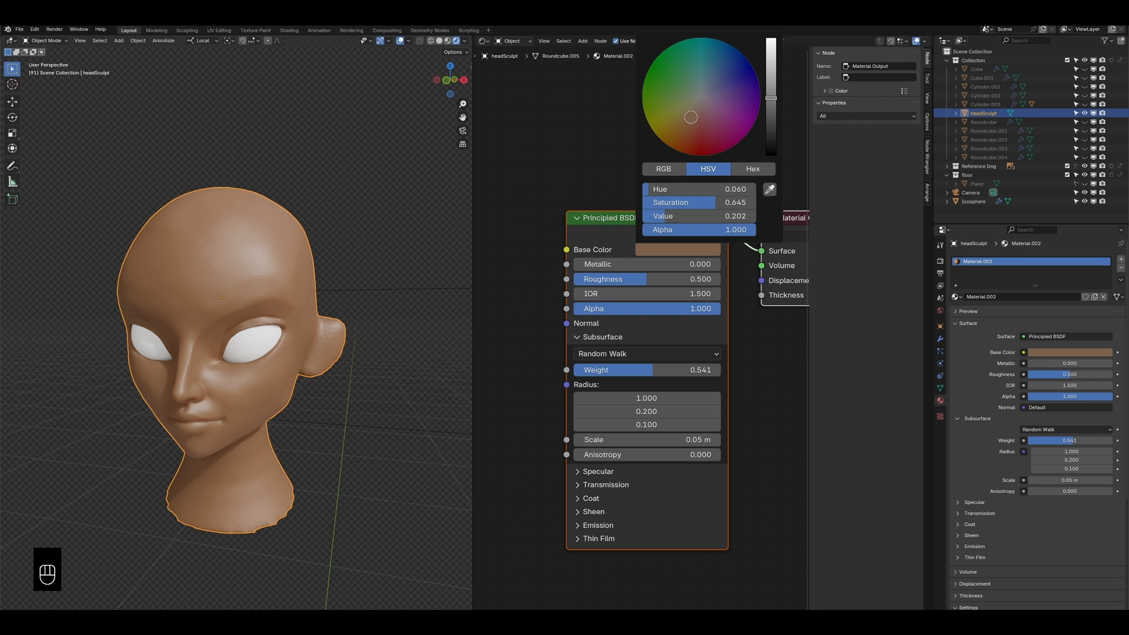
pyautogui.click(689, 255)
pyautogui.moveTo(692, 118); pyautogui.dragTo(694, 116)
# Step: Apply Shade Smooth to the head and inspect the brown skin shading from both sides
pyautogui.rightClick(265, 235)
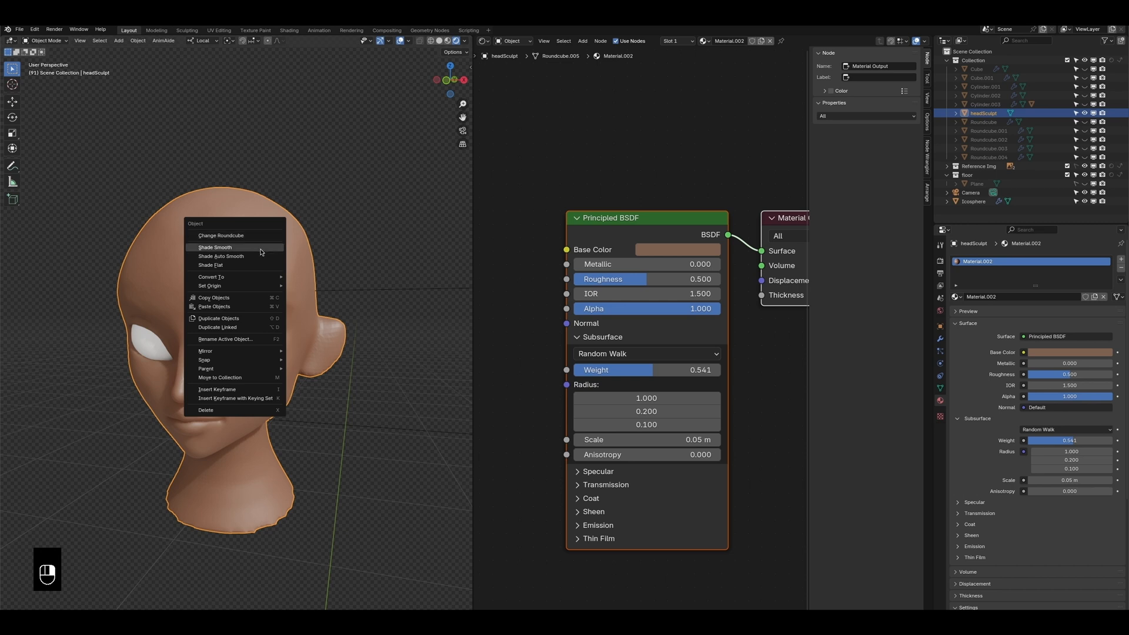
pyautogui.click(258, 247)
pyautogui.scroll(-5, 283, 393)
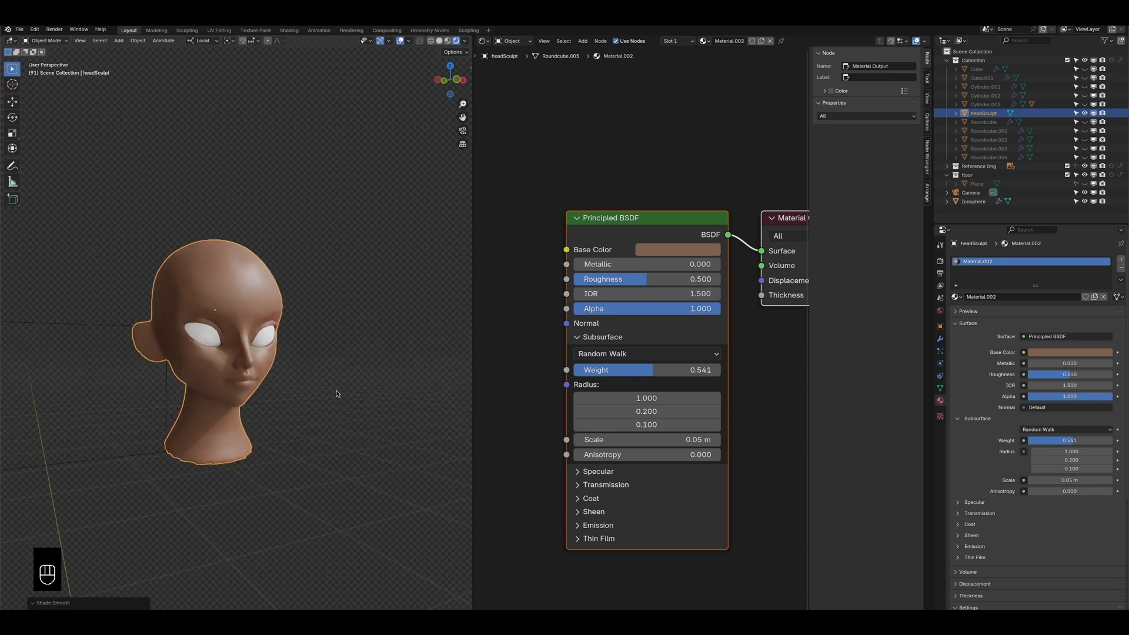
pyautogui.moveTo(282, 391)
pyautogui.mouseDown(button='middle')
pyautogui.moveTo(288, 383)
pyautogui.moveTo(215, 390)
pyautogui.moveTo(297, 385)
pyautogui.mouseUp(button='middle')
pyautogui.click(482, 41)
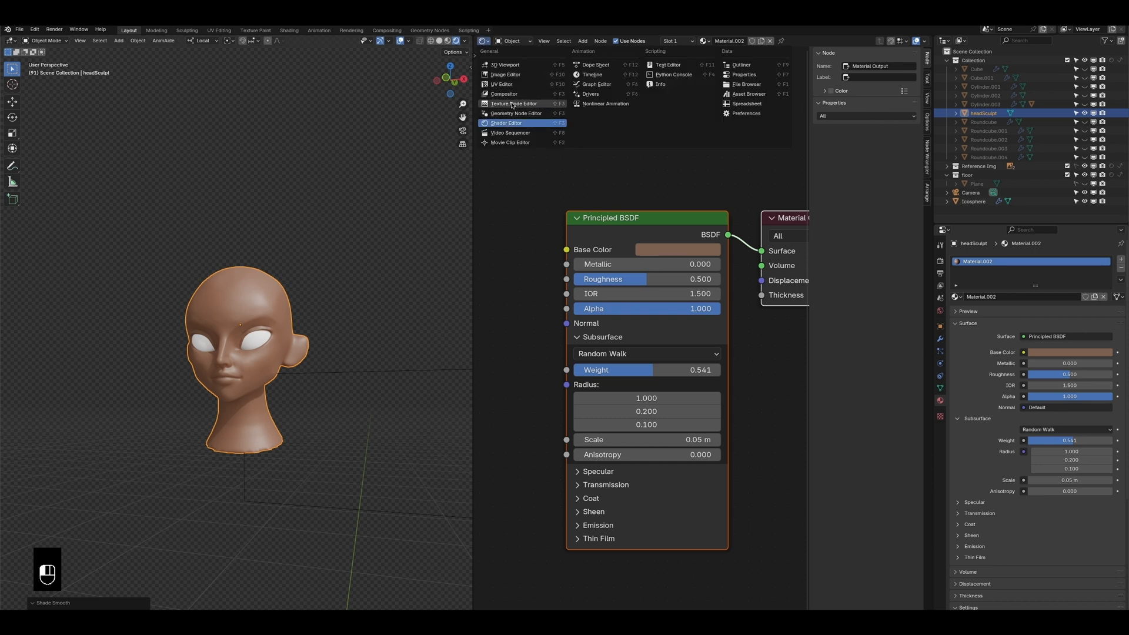
pyautogui.click(531, 125)
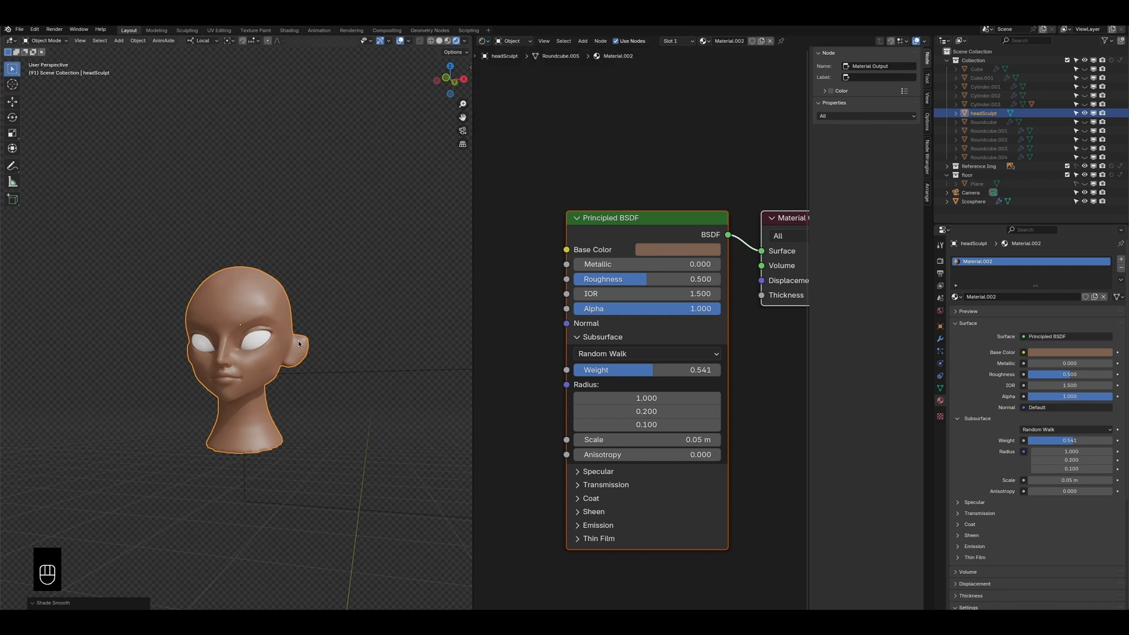
pyautogui.scroll(-2, 299, 343)
pyautogui.moveTo(277, 361)
pyautogui.mouseDown(button='middle')
pyautogui.moveTo(370, 365)
pyautogui.moveTo(282, 368)
pyautogui.mouseUp(button='middle')
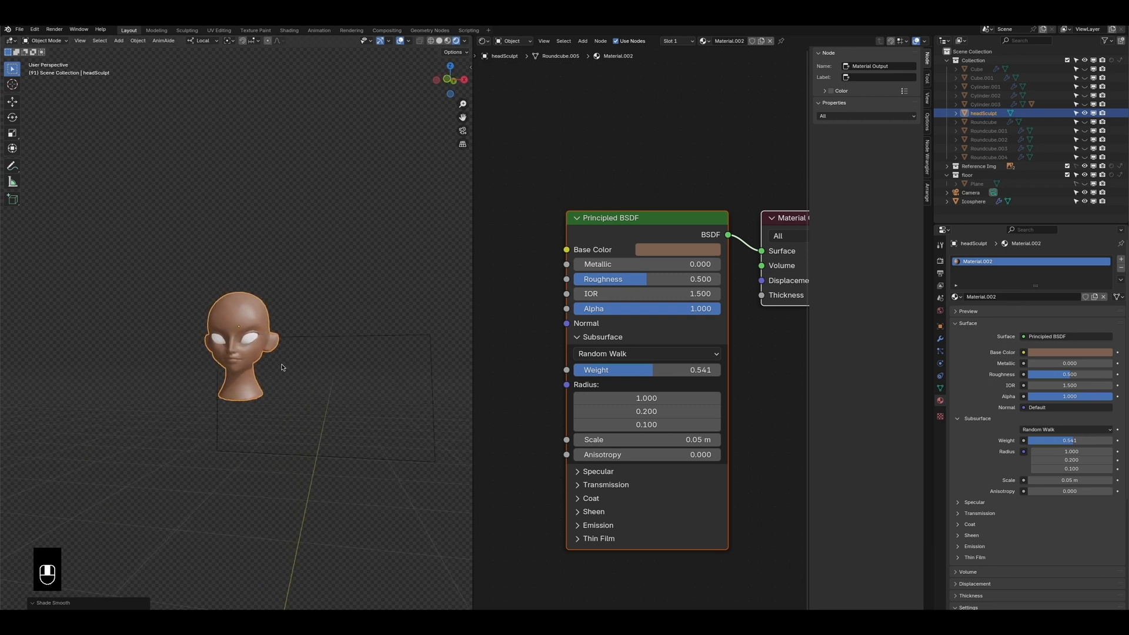
# Step: Add a point light to the scene at the 3D cursor beside the head
pyautogui.scroll(2, 277, 369)
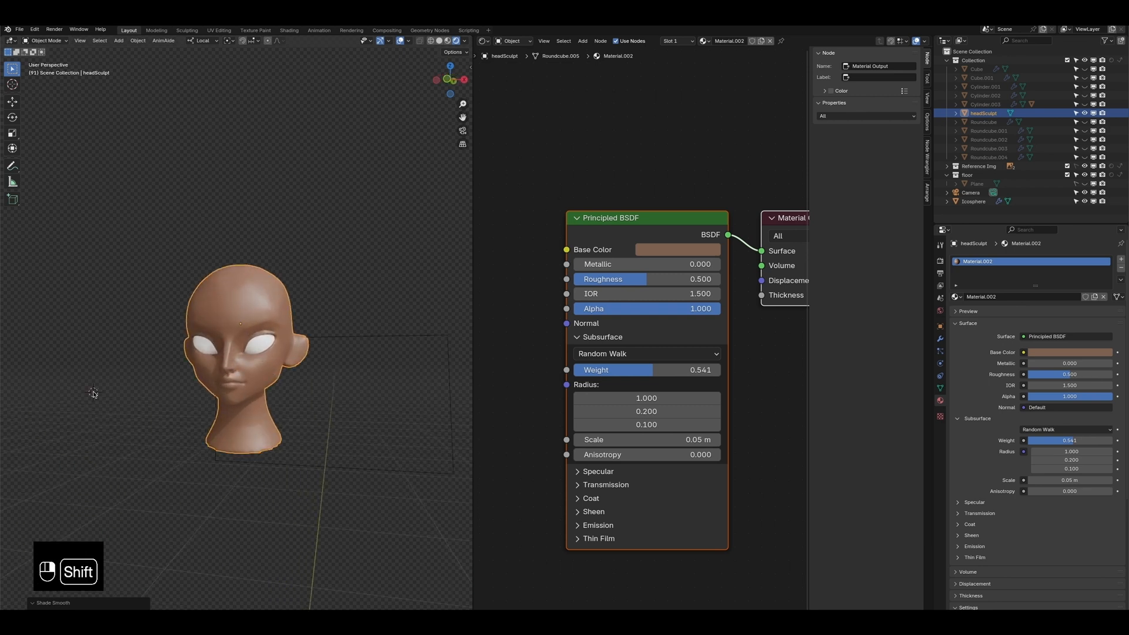
pyautogui.hotkey('shift', 'a')
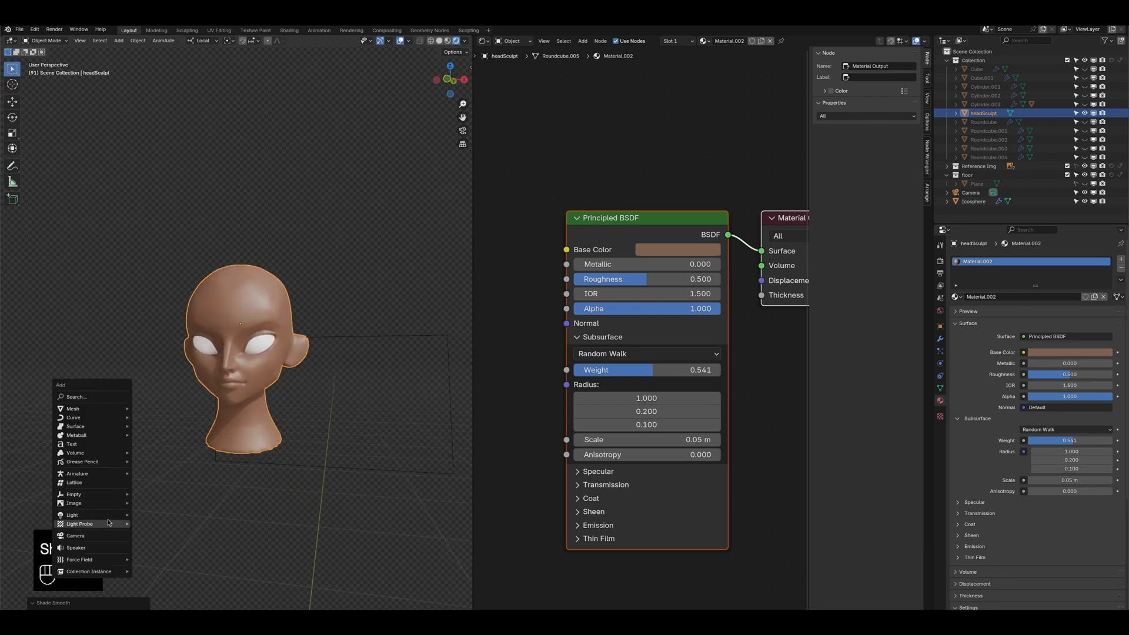
pyautogui.moveTo(111, 515)
pyautogui.click(171, 516)
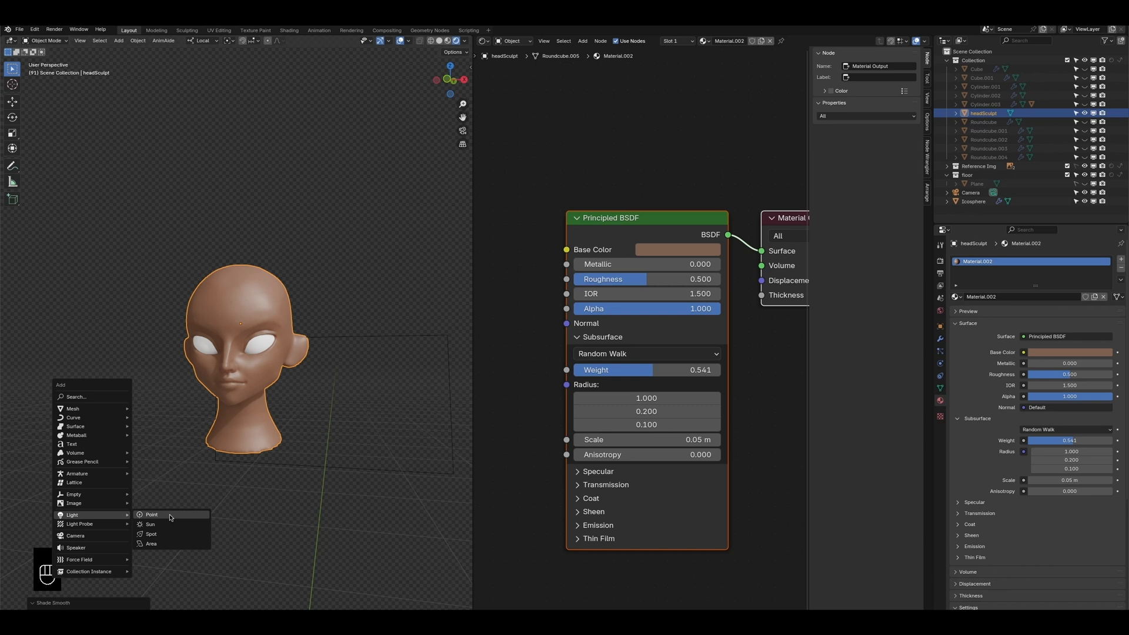
# Step: Set the point light's color to pink and its power to 15.4 W
pyautogui.click(1072, 312)
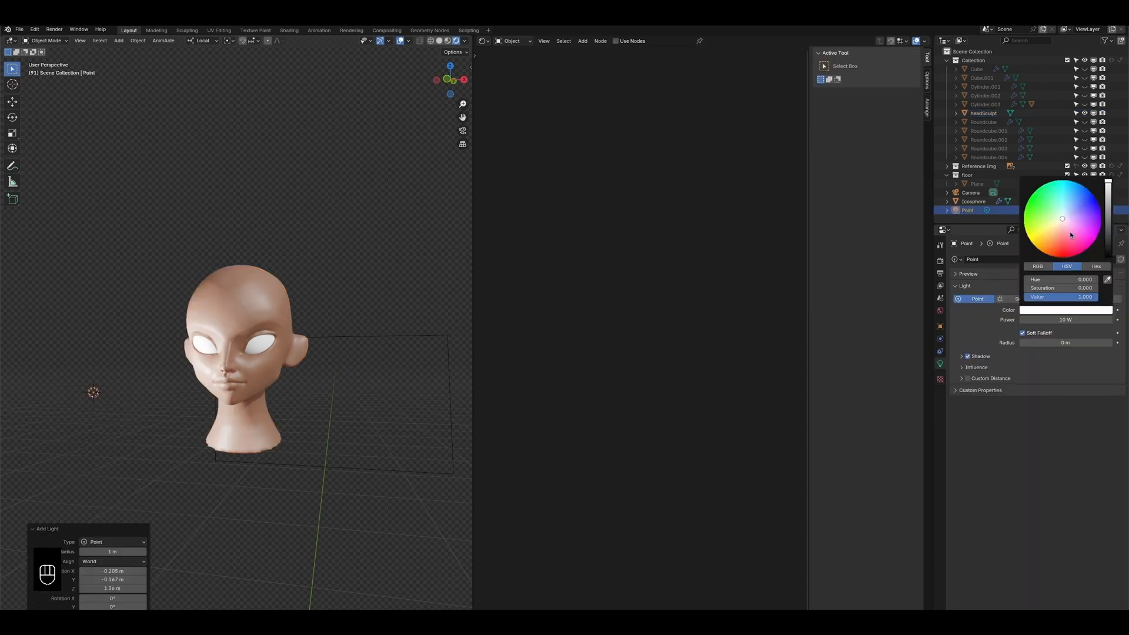
pyautogui.moveTo(1070, 228); pyautogui.dragTo(1075, 229)
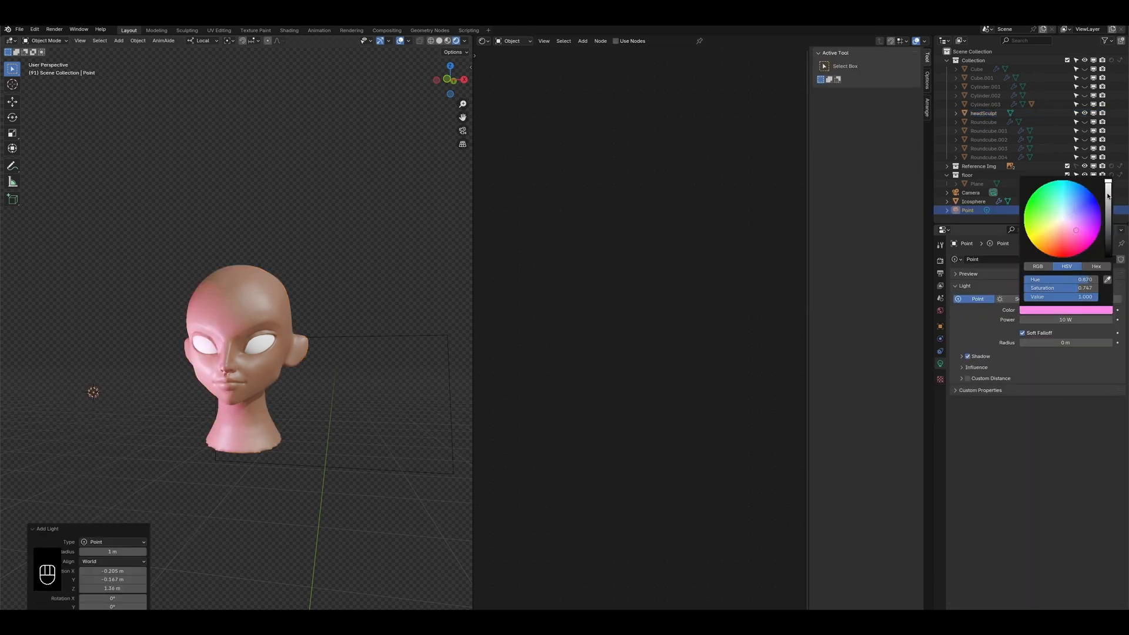
pyautogui.click(1073, 232)
pyautogui.moveTo(1065, 320); pyautogui.dragTo(1087, 320)
# Step: Move the pink point light behind one side of the head so that it lights the edge of the face
pyautogui.scroll(-3, 306, 370)
pyautogui.moveTo(171, 387); pyautogui.dragTo(251, 413, button='middle')
pyautogui.press('g')
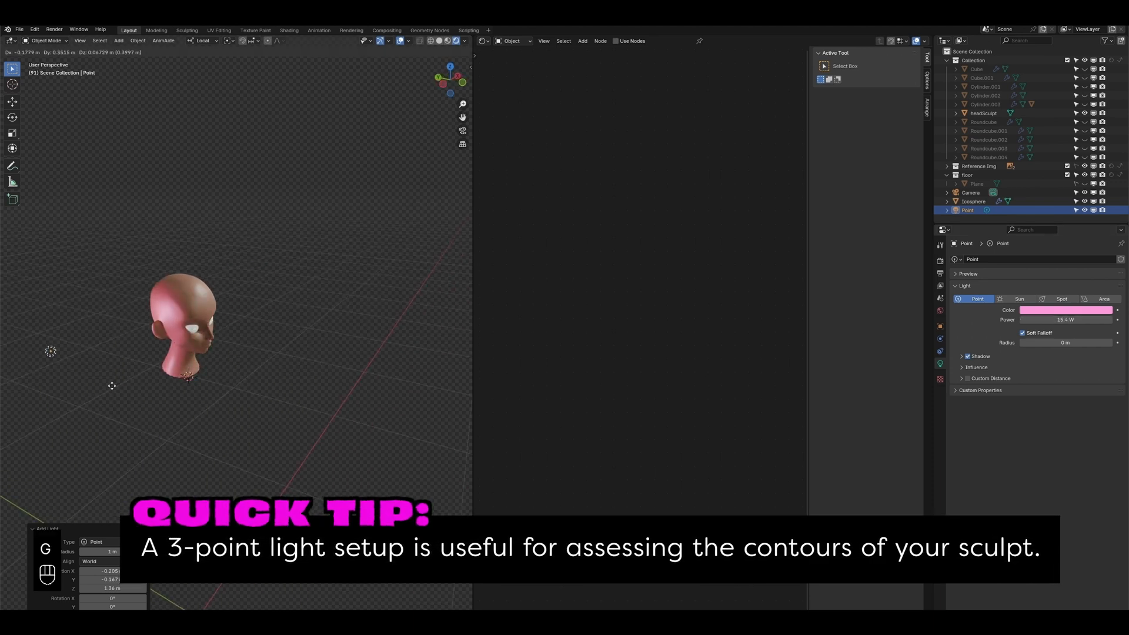
pyautogui.click(113, 389)
pyautogui.press('KP_1')
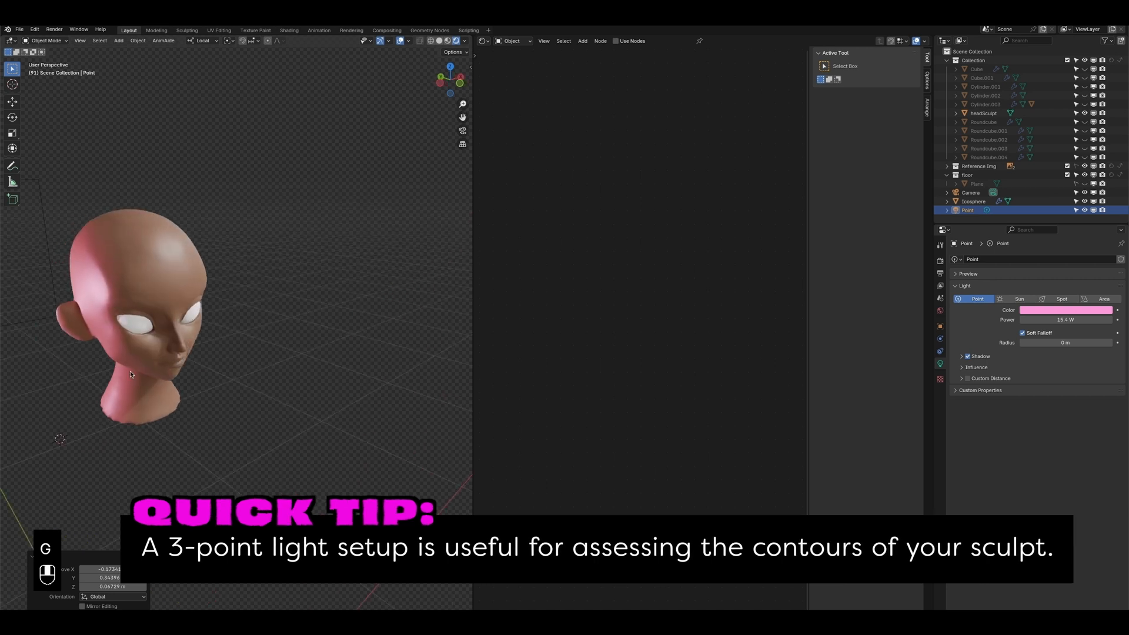
pyautogui.scroll(2, 115, 361)
pyautogui.scroll(-2, 93, 345)
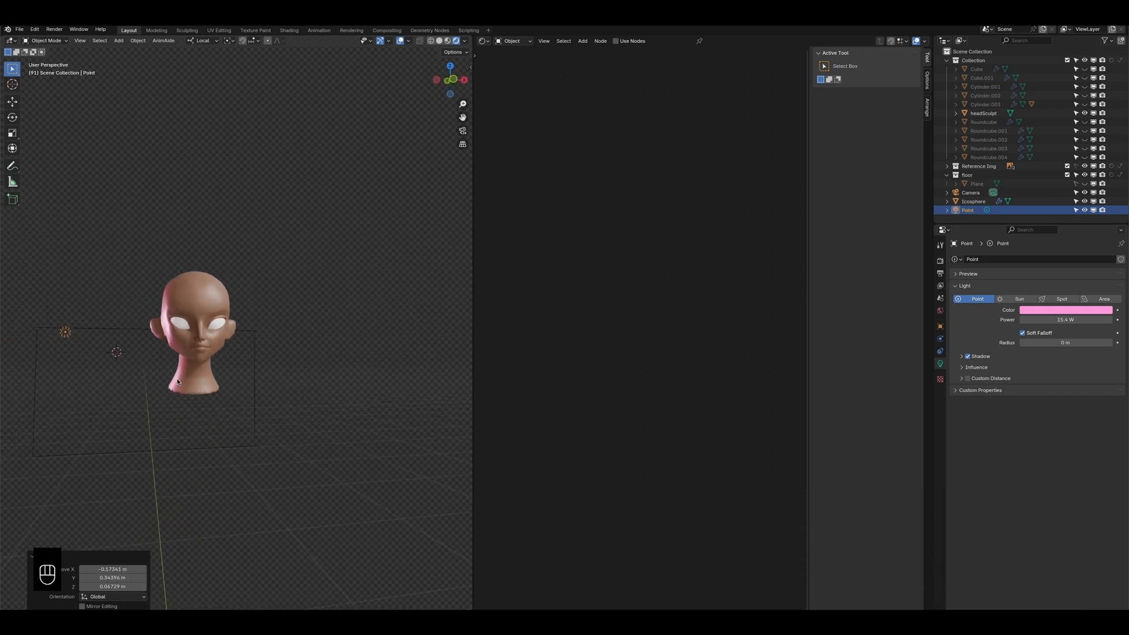
pyautogui.moveTo(68, 327); pyautogui.dragTo(229, 395, button='middle')
pyautogui.press('g')
pyautogui.click(252, 415)
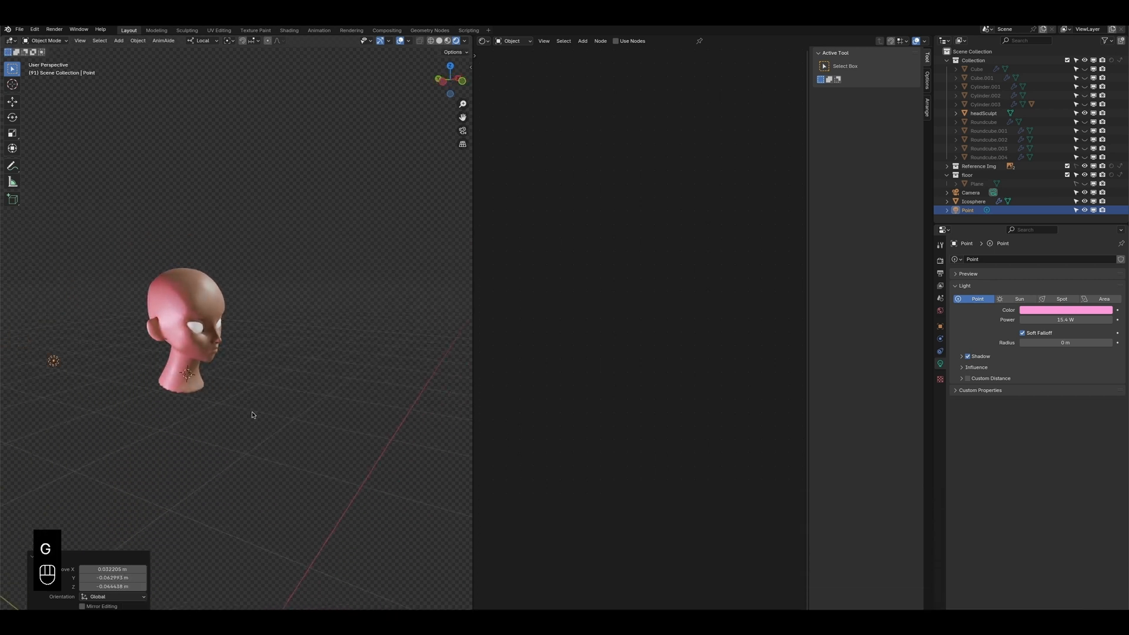
# Step: Change the point light's color to light cyan and raise its position beside the head
pyautogui.click(1067, 311)
pyautogui.moveTo(1067, 208); pyautogui.dragTo(1064, 203)
pyautogui.scroll(3, 272, 368)
pyautogui.moveTo(273, 368); pyautogui.dragTo(183, 358, button='middle')
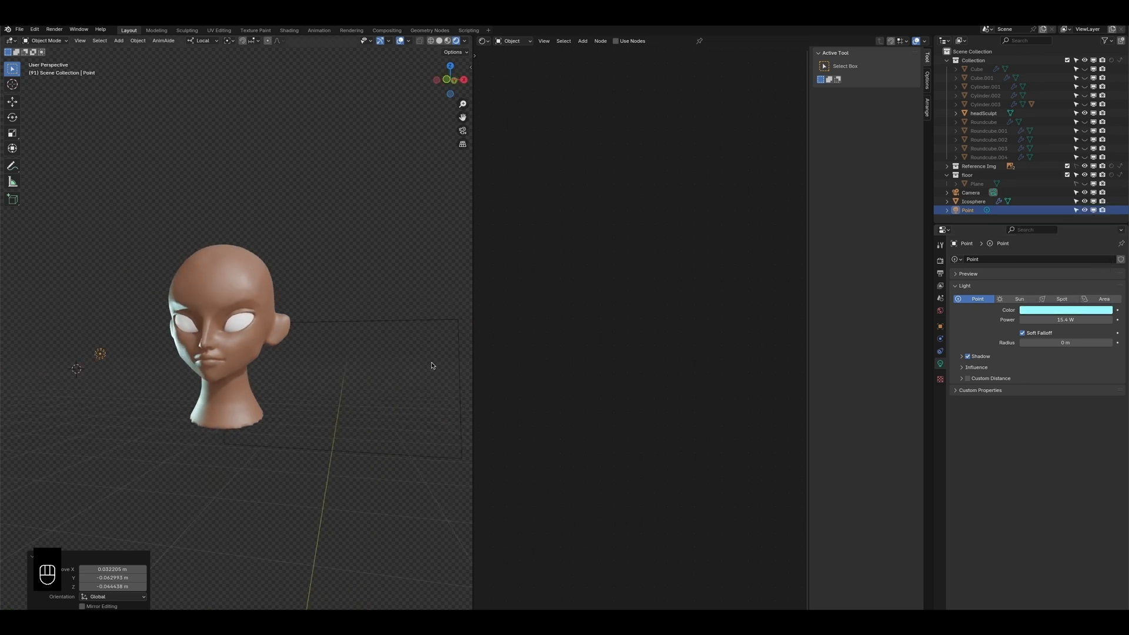
pyautogui.moveTo(432, 365); pyautogui.dragTo(229, 356, button='middle')
pyautogui.press('g')
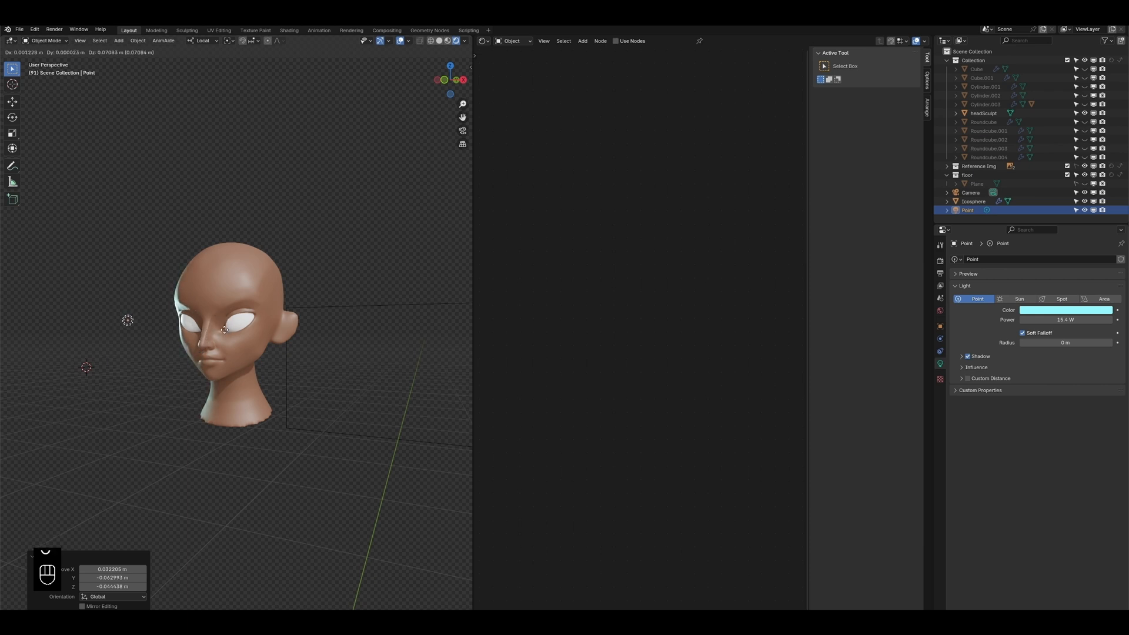
pyautogui.click(191, 355)
# Step: Duplicate the cyan point light and place the copy behind the opposite side of the head
pyautogui.moveTo(191, 354)
pyautogui.mouseDown(button='middle')
pyautogui.moveTo(216, 365)
pyautogui.moveTo(252, 356)
pyautogui.moveTo(197, 352)
pyautogui.mouseUp(button='middle')
pyautogui.hotkey('shift', 'd')
pyautogui.click(396, 349)
pyautogui.moveTo(396, 349); pyautogui.dragTo(298, 382, button='middle')
pyautogui.press('g')
pyautogui.click(436, 373)
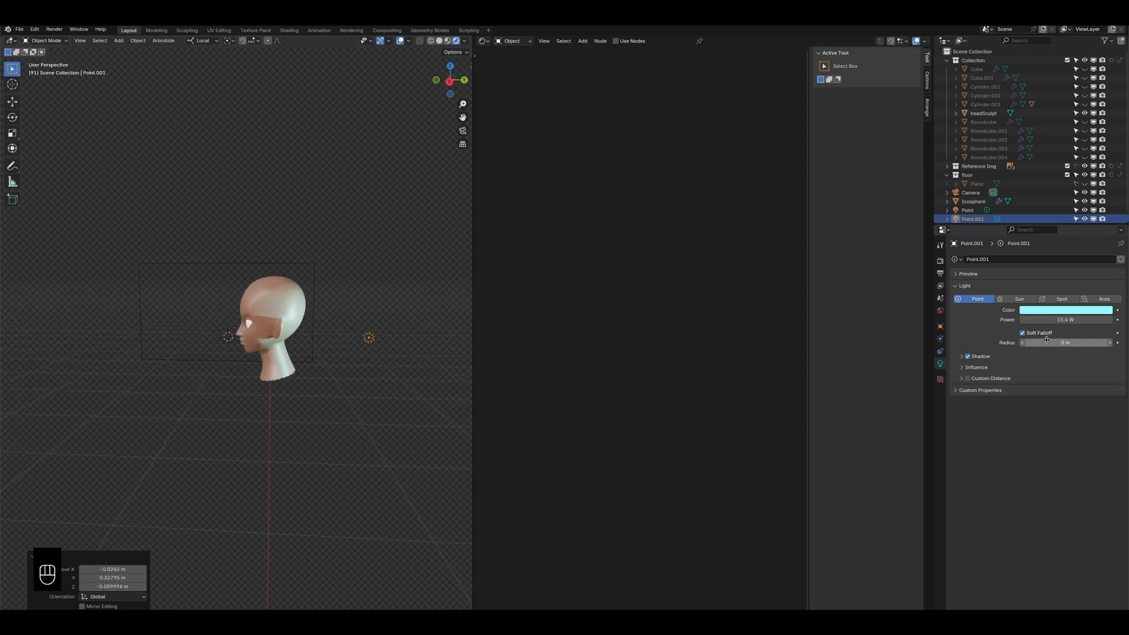
# Step: Set the duplicated light's radius to 0.2 m, its power to 37.7 W and its color to pale yellow
pyautogui.moveTo(1047, 340); pyautogui.dragTo(1057, 340)
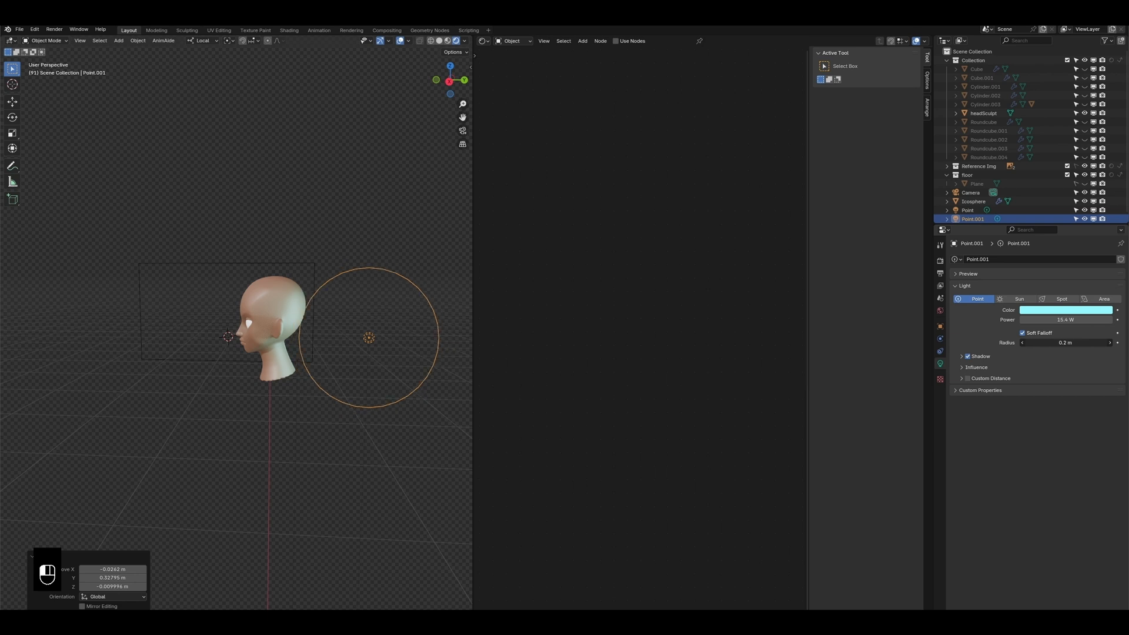
pyautogui.click(1050, 310)
pyautogui.click(1055, 232)
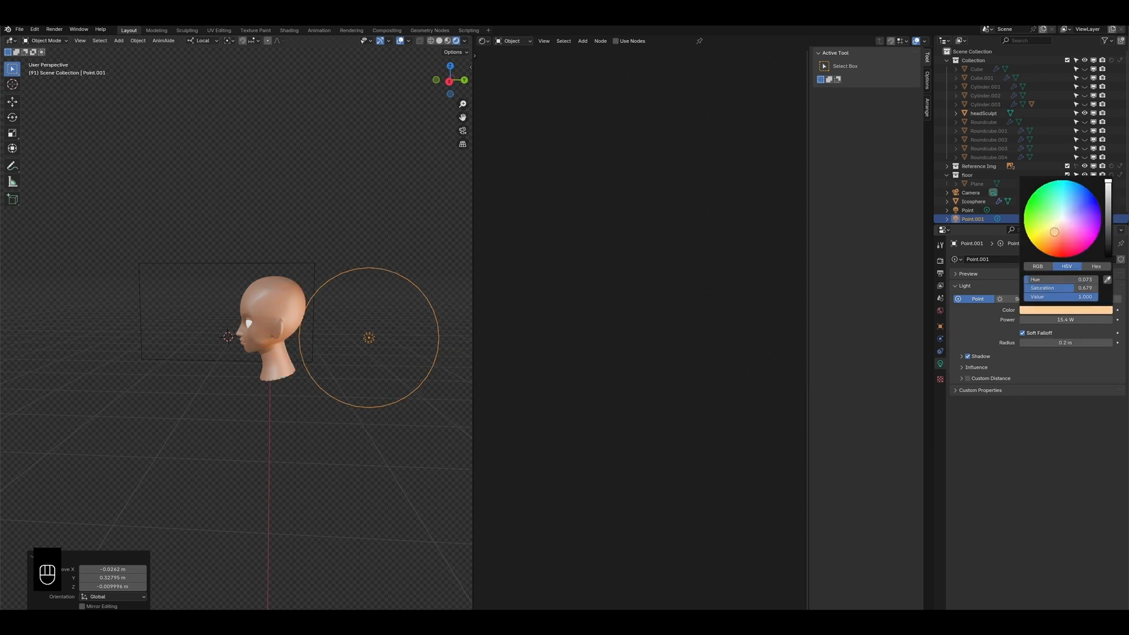
pyautogui.moveTo(1049, 320); pyautogui.dragTo(1058, 320)
pyautogui.click(1059, 310)
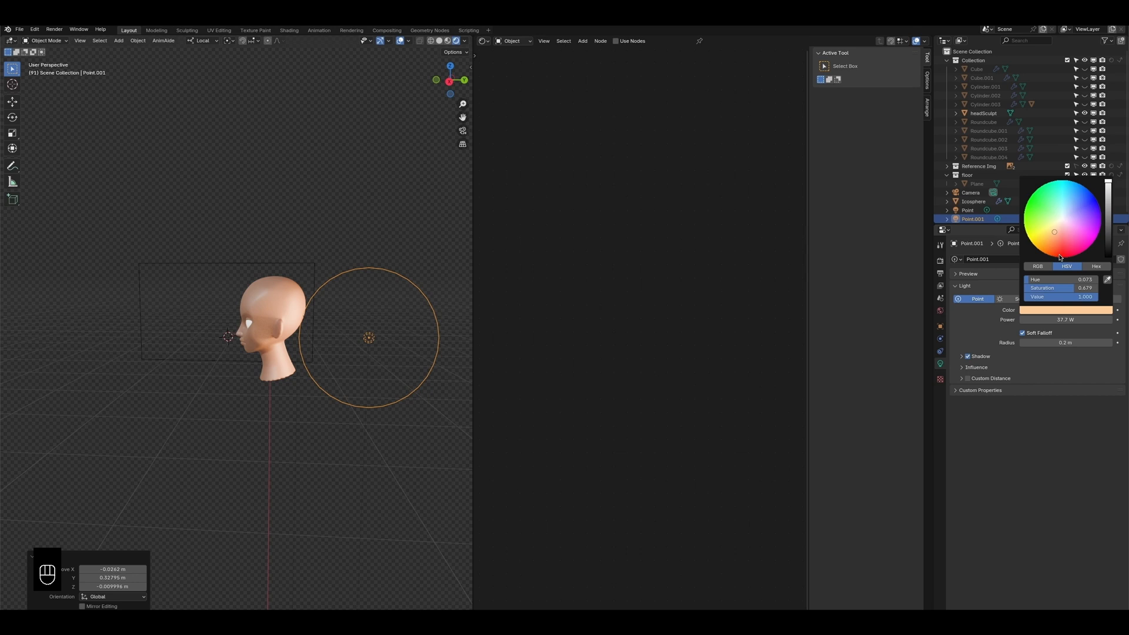
pyautogui.click(1050, 231)
# Step: Move the yellow light farther out from the head on its own side
pyautogui.moveTo(213, 354); pyautogui.dragTo(323, 345, button='middle')
pyautogui.keyDown('shift'); pyautogui.moveTo(253, 358); pyautogui.dragTo(347, 362, button='middle'); pyautogui.keyUp('shift')
pyautogui.press('g')
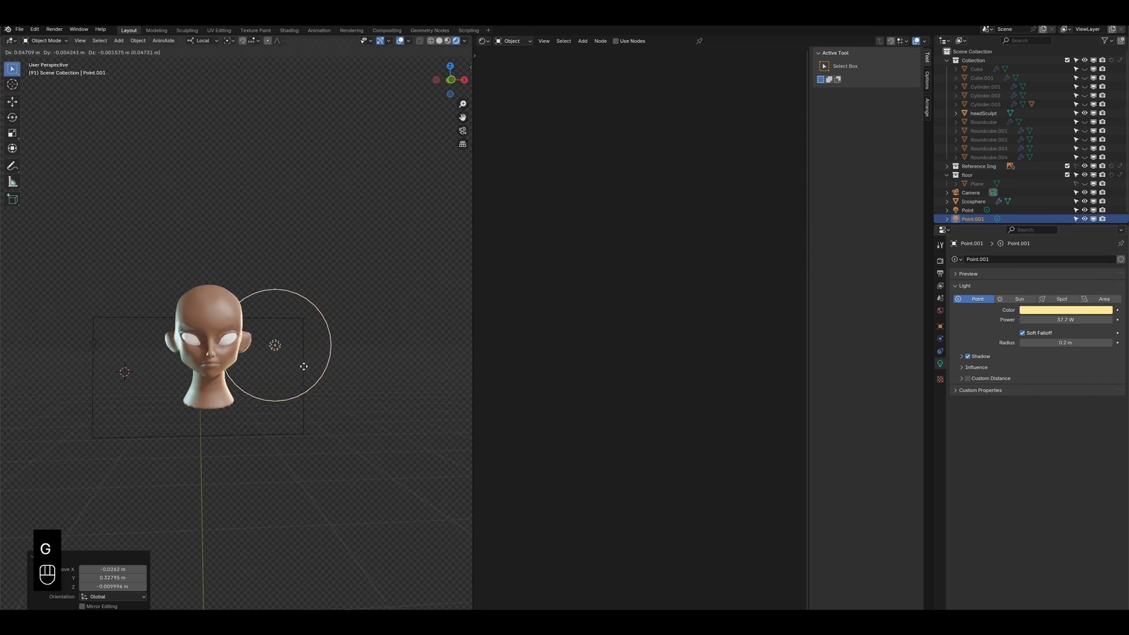
pyautogui.click(378, 356)
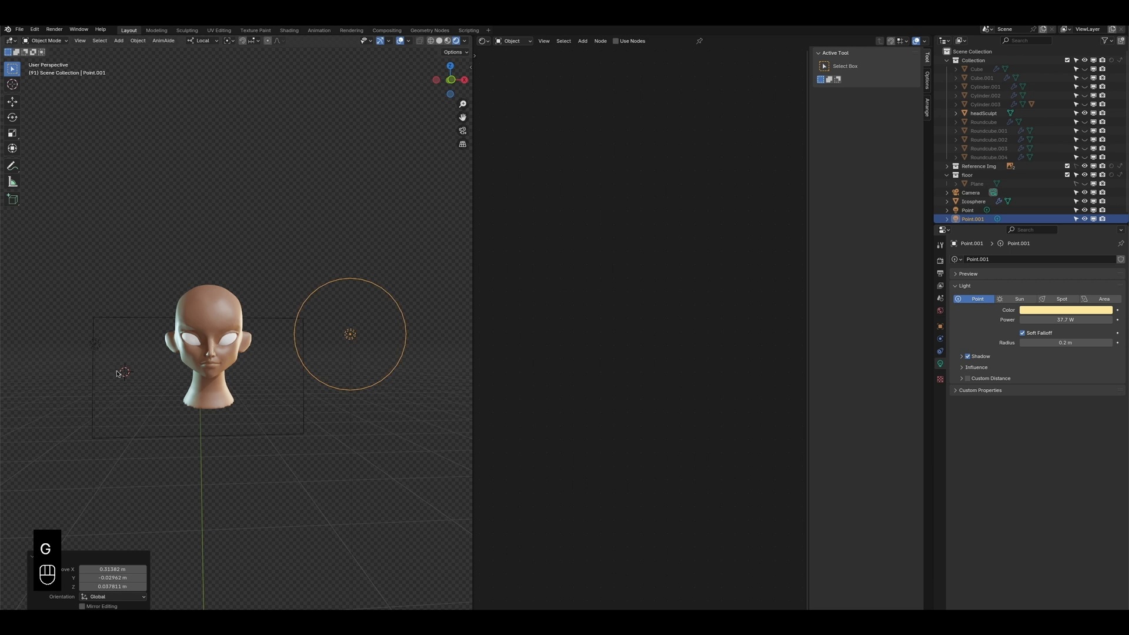
# Step: Select the cyan light and move it farther out and slightly upward from the head
pyautogui.click(124, 375)
pyautogui.moveTo(73, 366); pyautogui.dragTo(69, 363, button='middle')
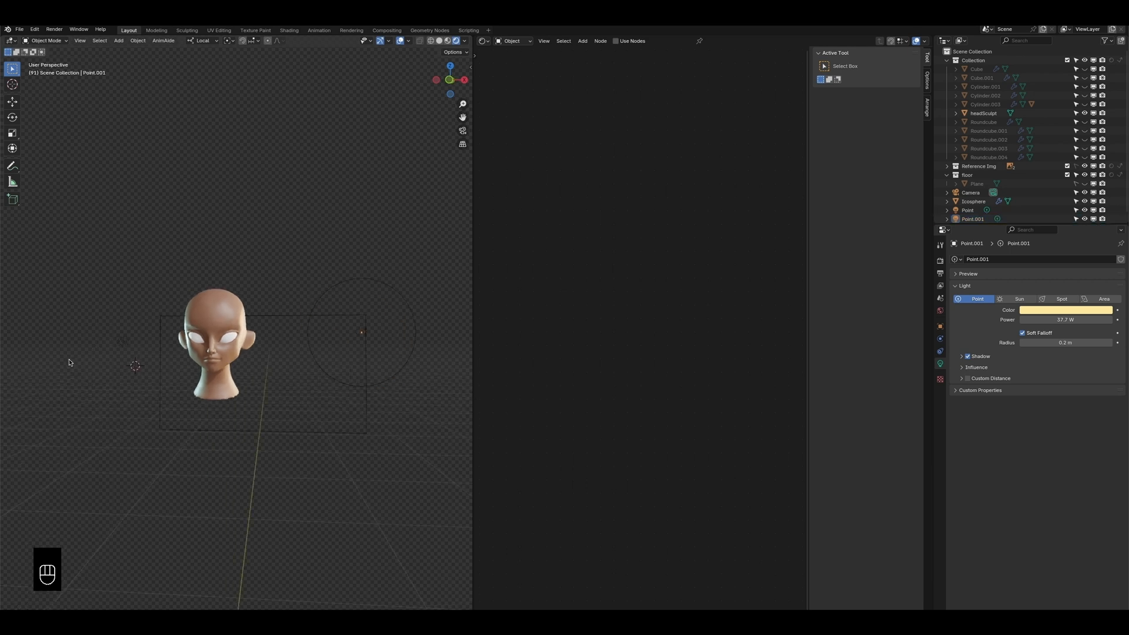
pyautogui.click(125, 346)
pyautogui.press('g')
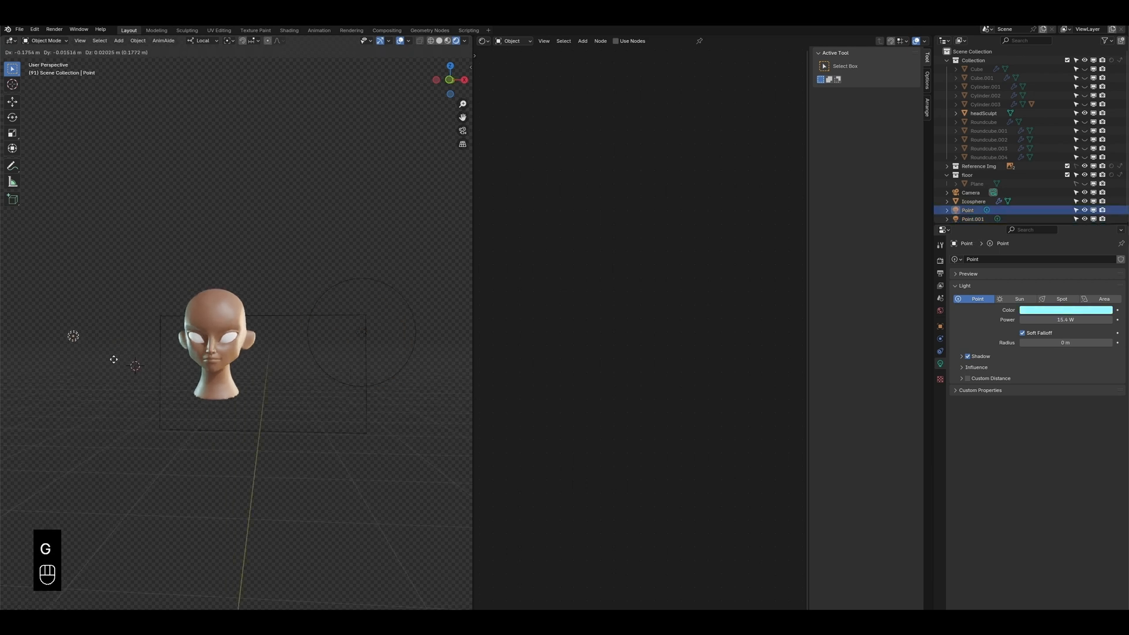
pyautogui.click(129, 336)
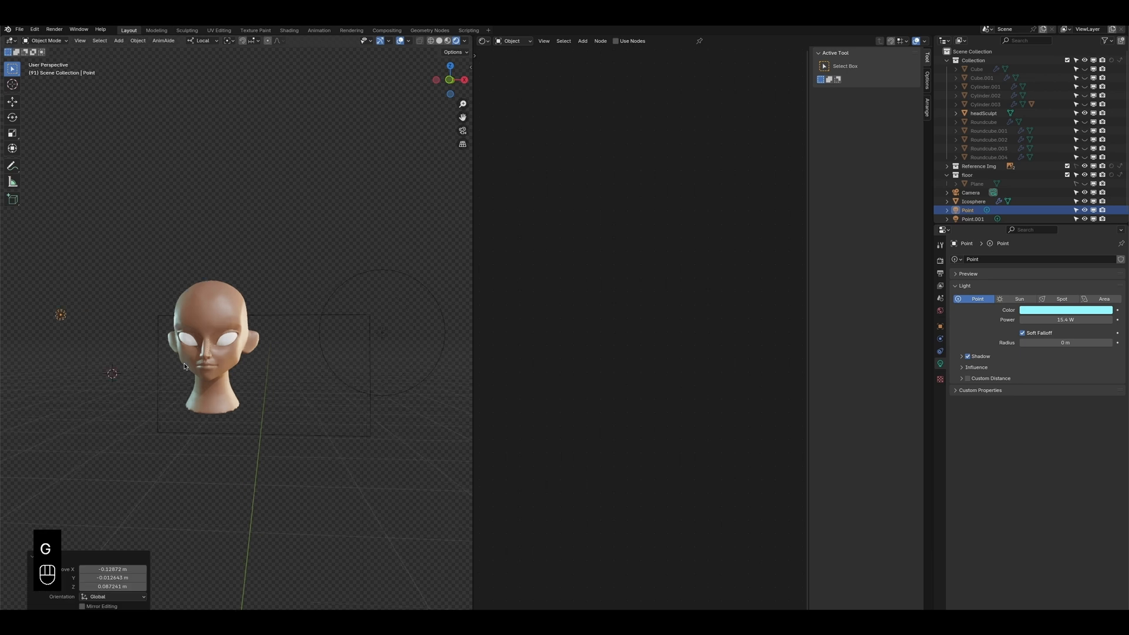
# Step: Soften the cyan light by setting its radius to 0.11 m and check the lighting on the face
pyautogui.scroll(4, 178, 369)
pyautogui.moveTo(178, 370); pyautogui.dragTo(253, 393, button='middle')
pyautogui.scroll(-1, 177, 382)
pyautogui.scroll(1, 188, 393)
pyautogui.moveTo(1042, 342); pyautogui.dragTo(1067, 342)
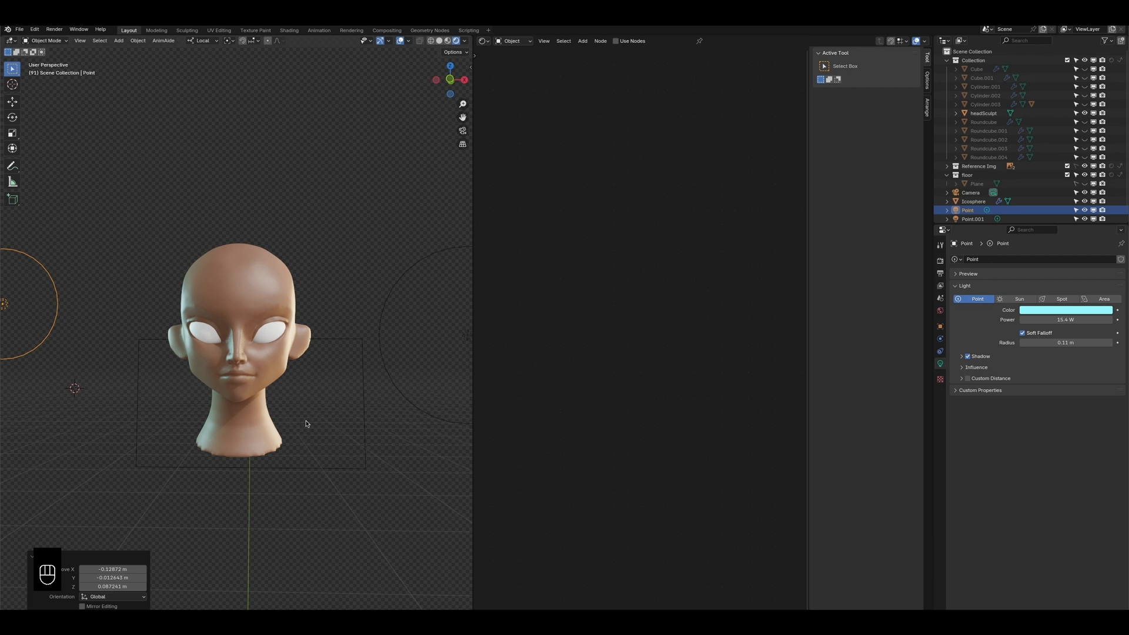
pyautogui.scroll(-2, 427, 351)
pyautogui.moveTo(353, 378)
pyautogui.mouseDown(button='middle')
pyautogui.moveTo(275, 390)
pyautogui.moveTo(338, 387)
pyautogui.mouseUp(button='middle')
pyautogui.scroll(3, 292, 386)
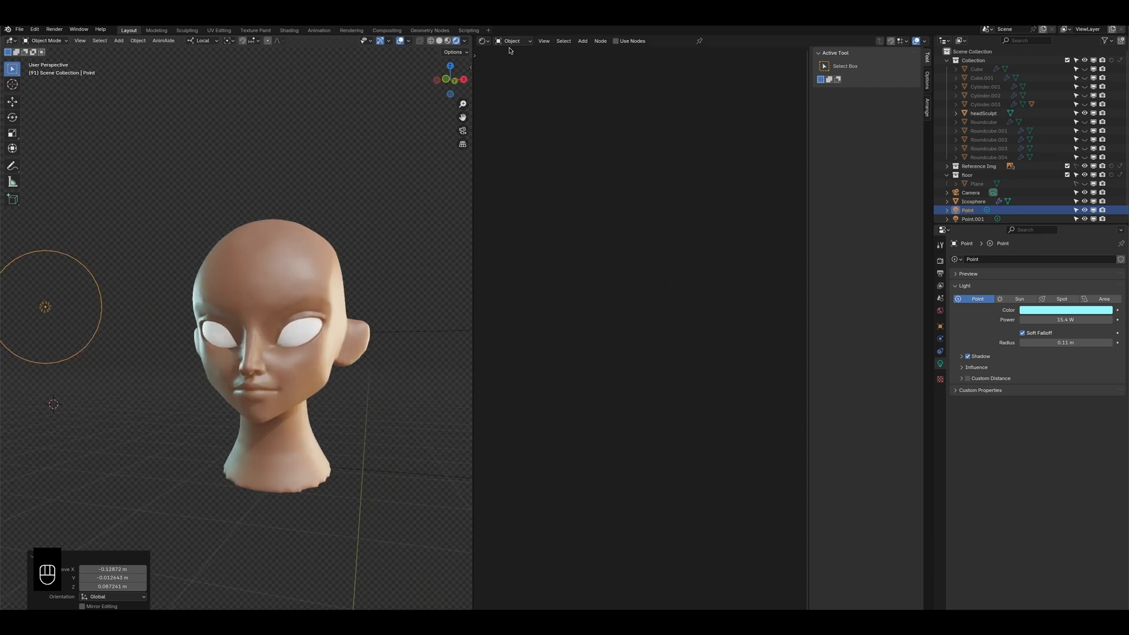
# Step: Select the head to show its material nodes and make room before the Principled BSDF node
pyautogui.click(484, 41)
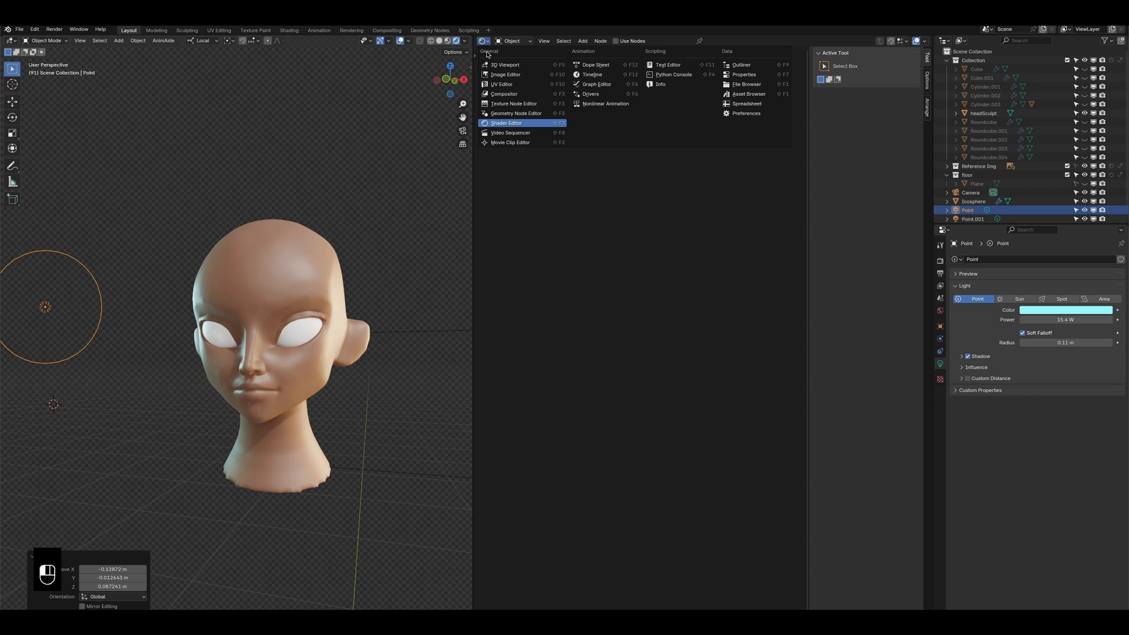
pyautogui.click(320, 253)
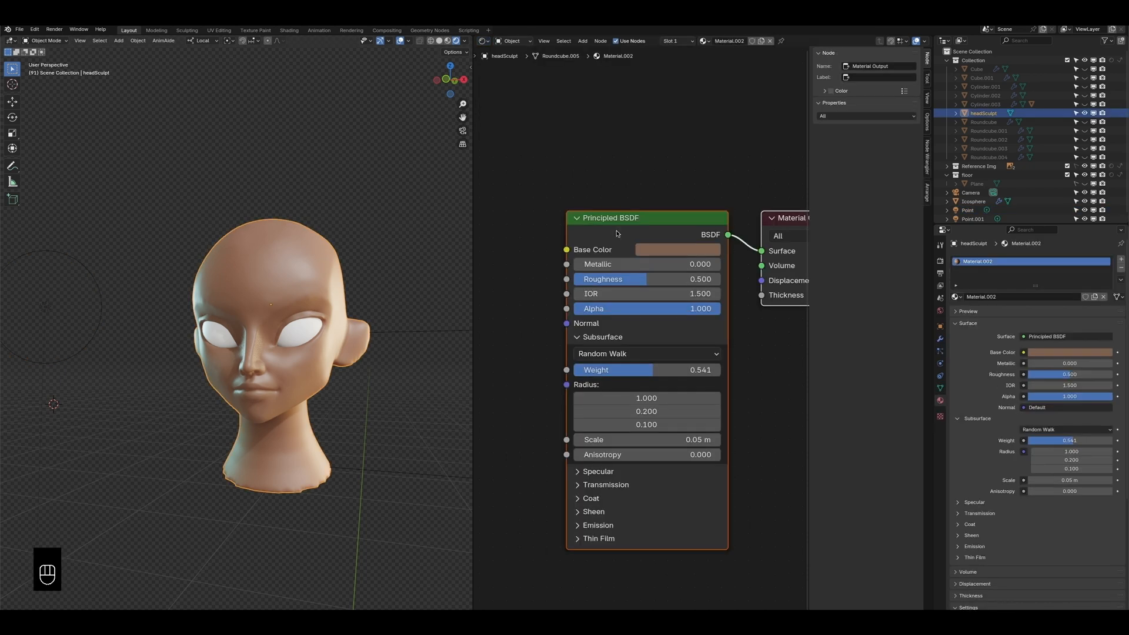
pyautogui.moveTo(580, 232); pyautogui.dragTo(650, 217, button='middle')
pyautogui.click(684, 212)
pyautogui.scroll(-1, 647, 235)
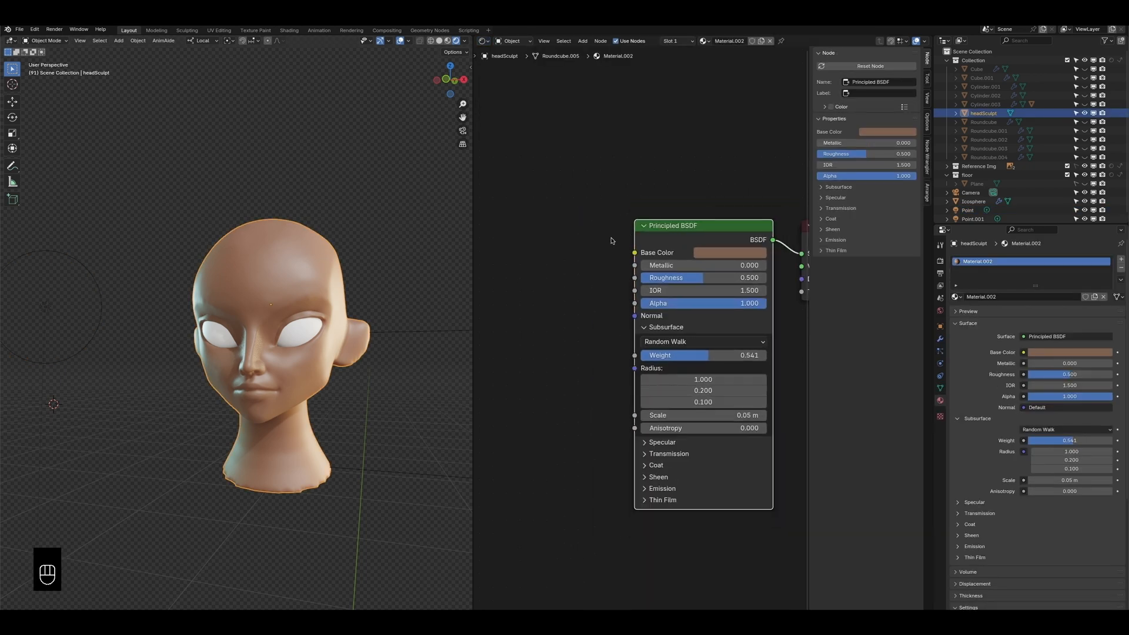
pyautogui.press('ctrl')
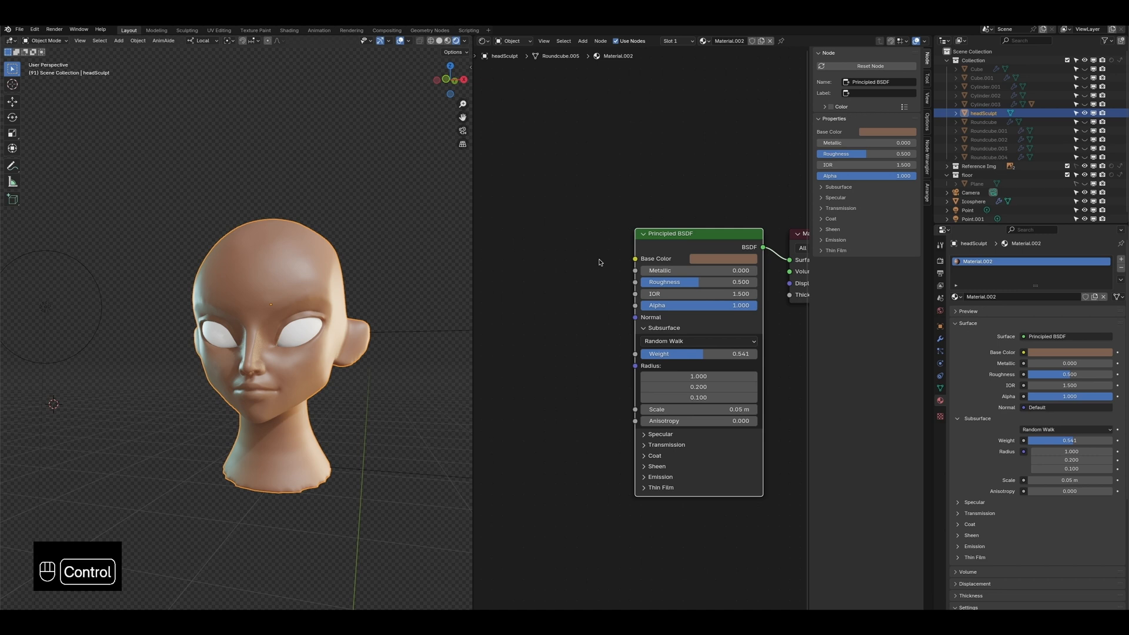
pyautogui.hotkey('shift', 'a')
pyautogui.click(540, 256)
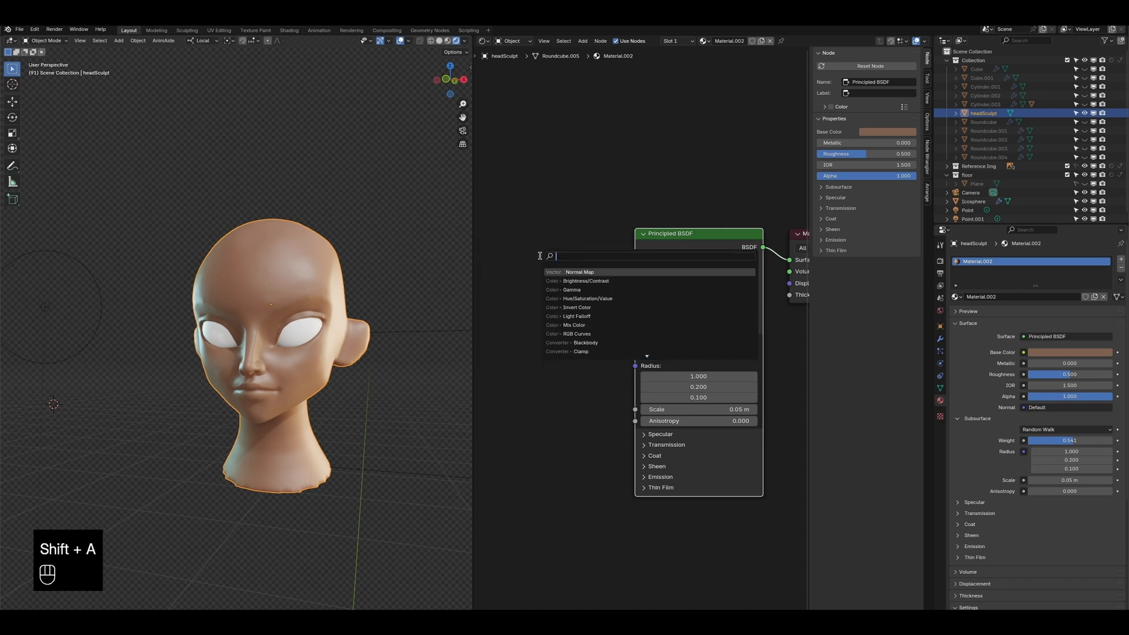
pyautogui.write('geom')
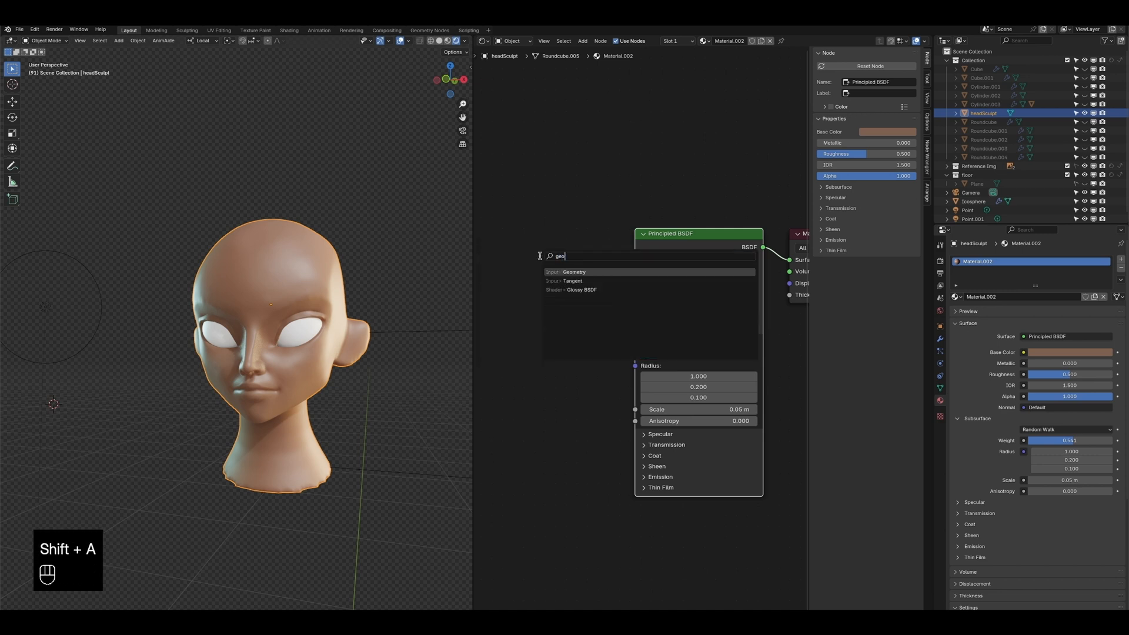
pyautogui.click(571, 272)
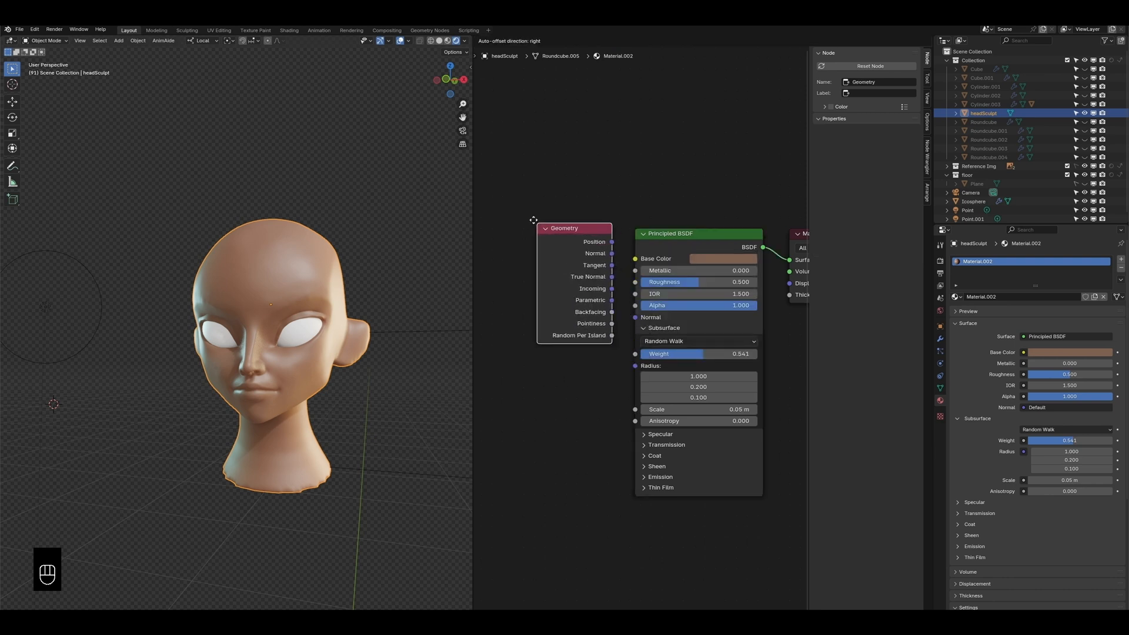
pyautogui.click(545, 320)
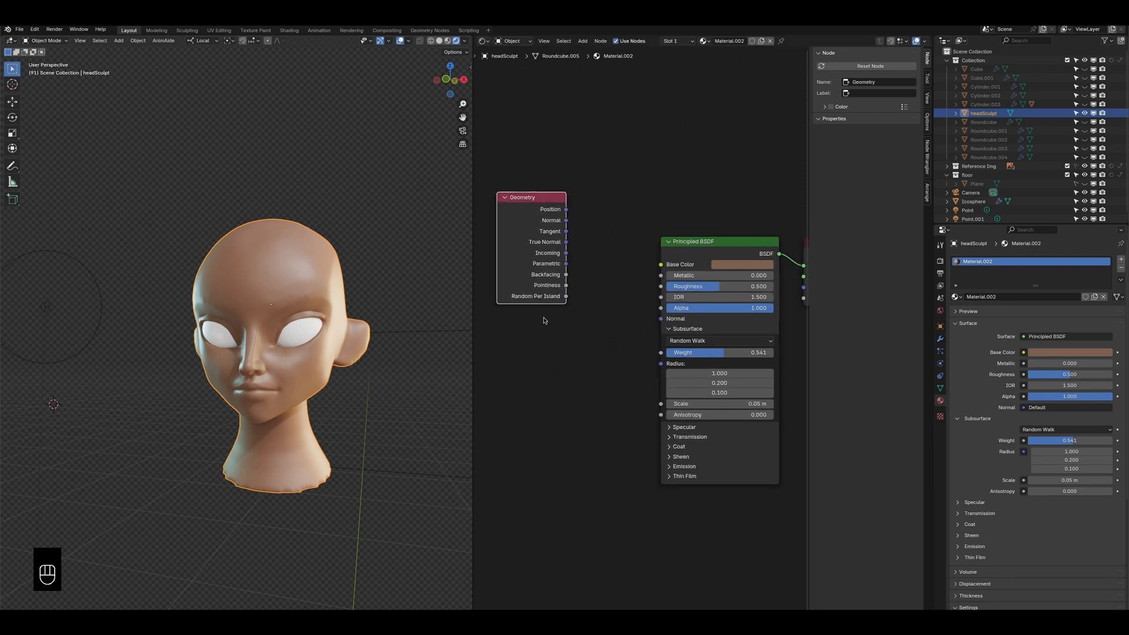
pyautogui.press('x')
# Step: Add an Ambient Occlusion node ahead of the Principled BSDF node in the head's material
pyautogui.hotkey('shift', 'a')
pyautogui.click(538, 254)
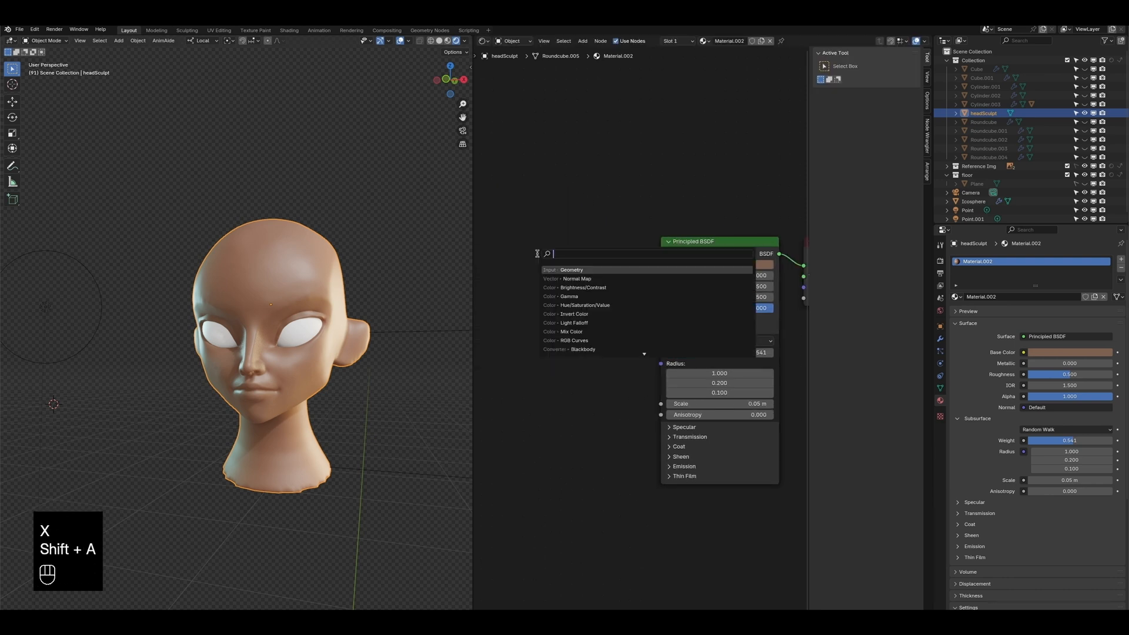
pyautogui.write('ambient')
pyautogui.press('Return')
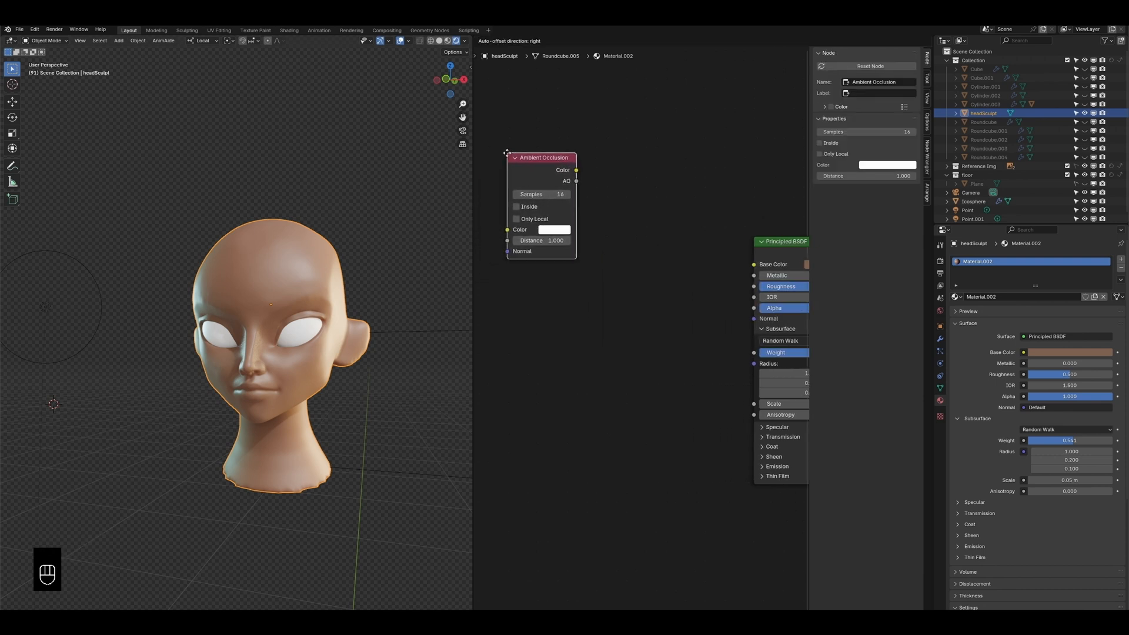
pyautogui.click(513, 158)
pyautogui.hotkey('shift', 'a')
pyautogui.write('mi')
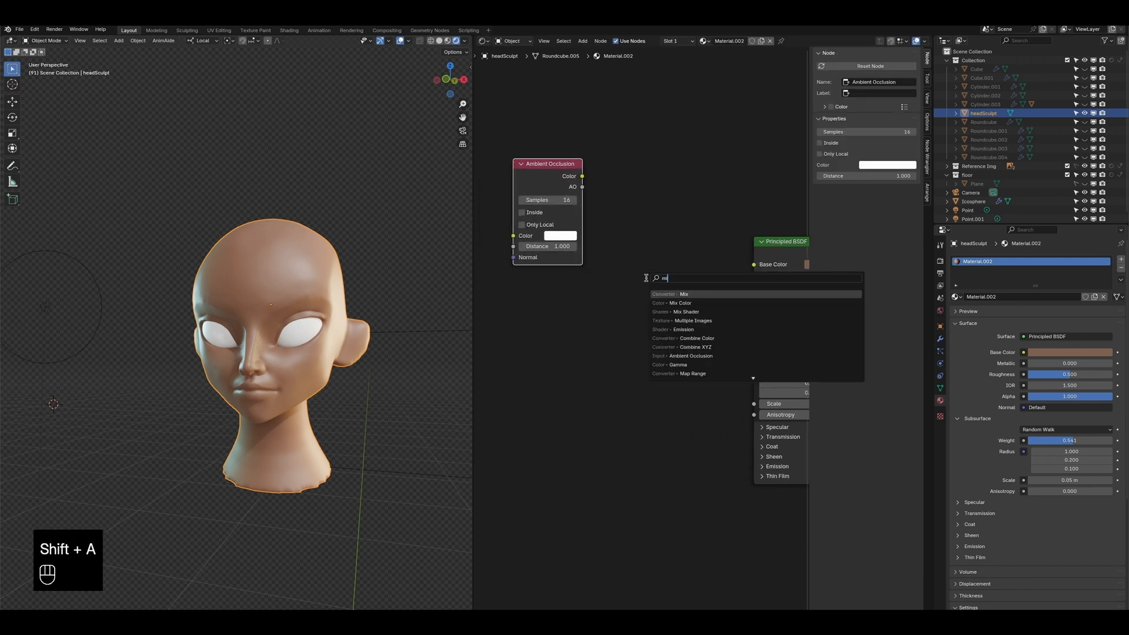
pyautogui.write('x')
pyautogui.click(684, 294)
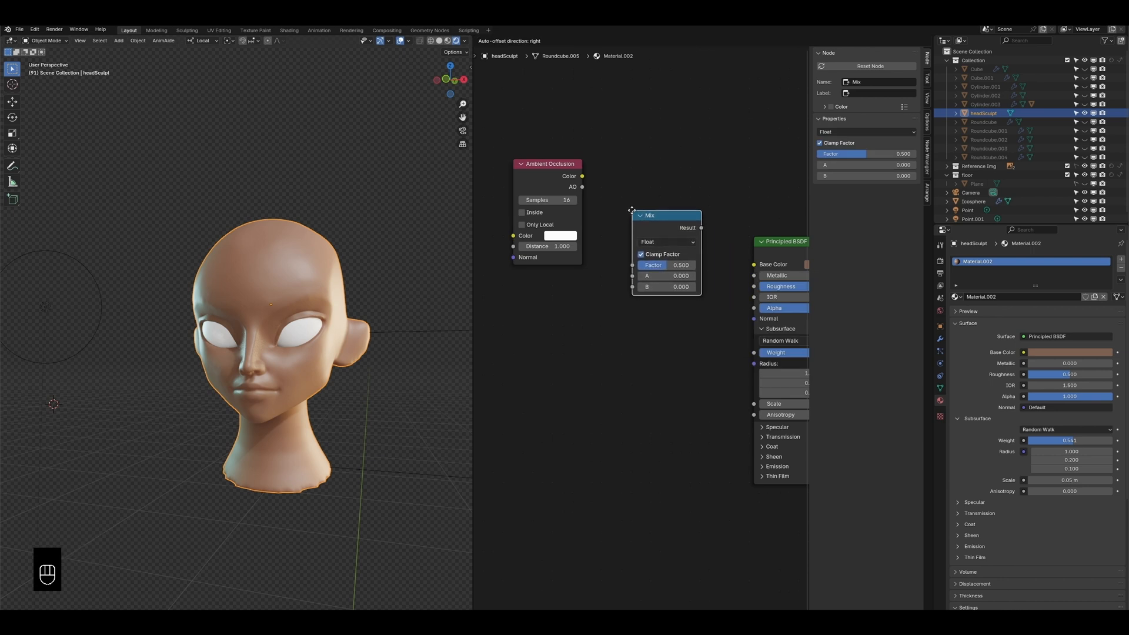
pyautogui.click(653, 223)
pyautogui.press('x')
# Step: Add a Mix Color node between the Ambient Occlusion and Principled BSDF nodes
pyautogui.hotkey('shift', 'a')
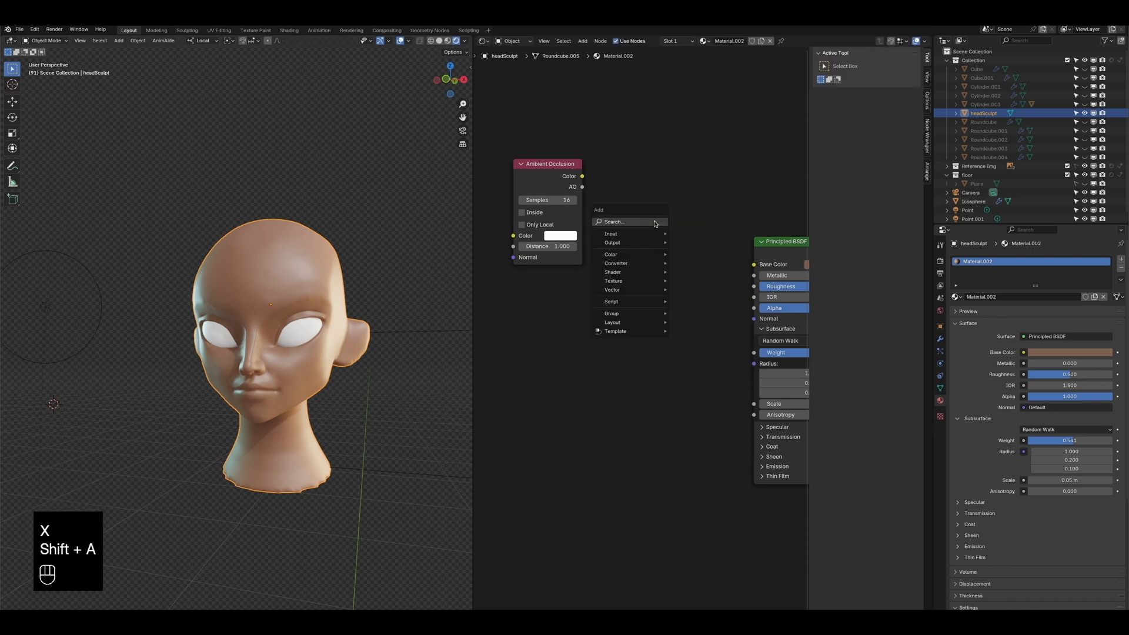
pyautogui.write('mix')
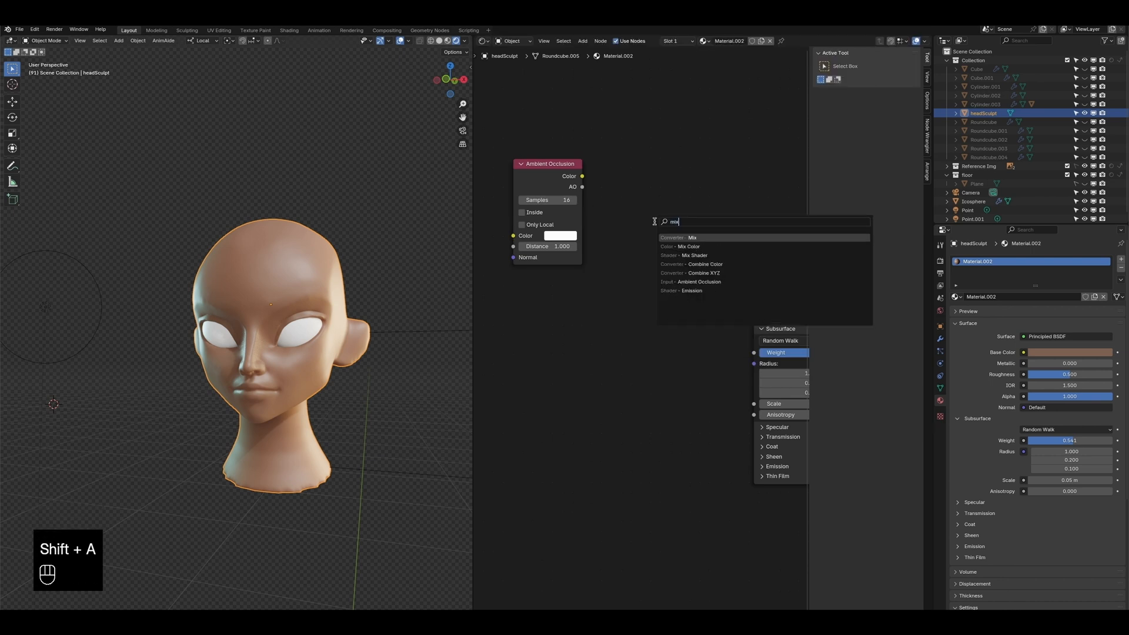
pyautogui.click(690, 239)
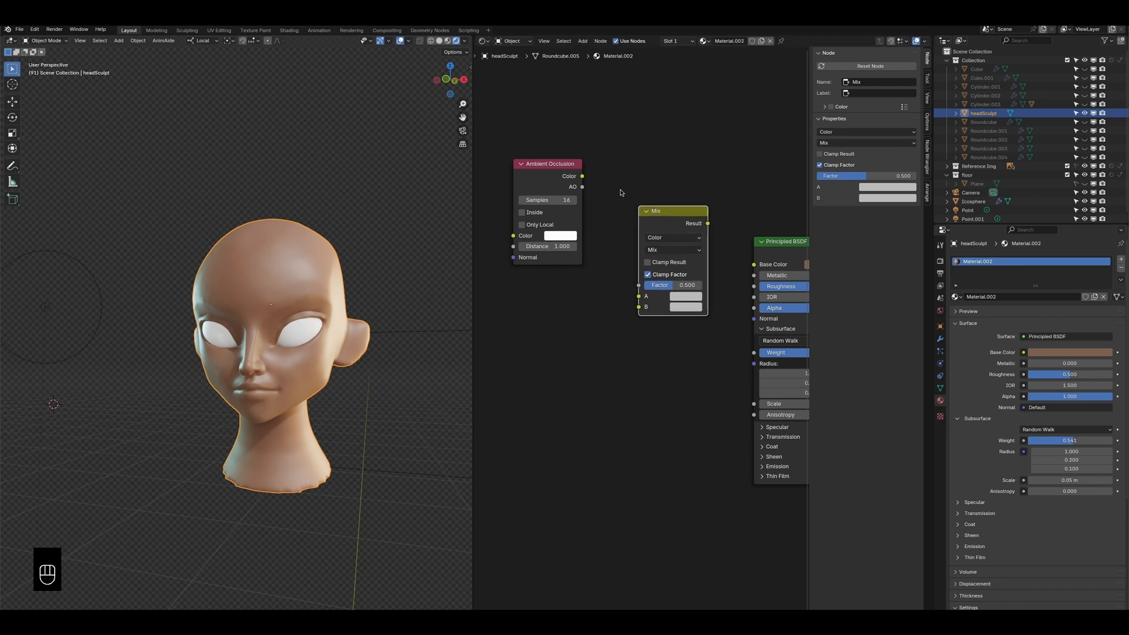
# Step: Connect the Ambient Occlusion AO output to the Mix factor and Mix Result to Base Color, and set Mix color A to black
pyautogui.moveTo(583, 187); pyautogui.dragTo(639, 285)
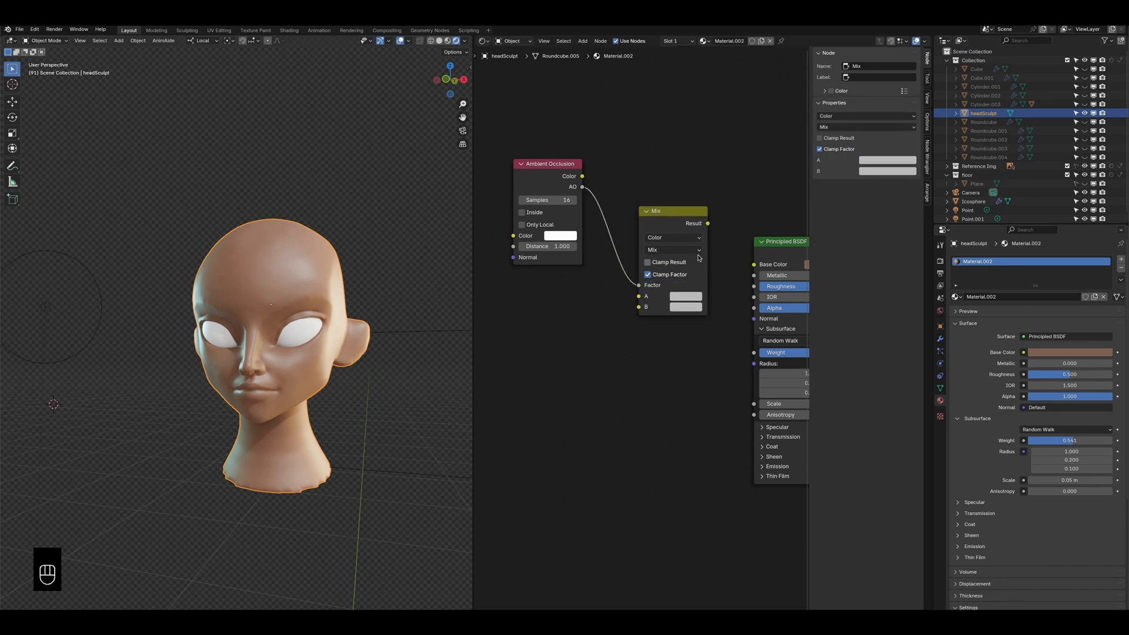
pyautogui.moveTo(707, 223); pyautogui.dragTo(751, 262)
pyautogui.moveTo(764, 271); pyautogui.dragTo(763, 269)
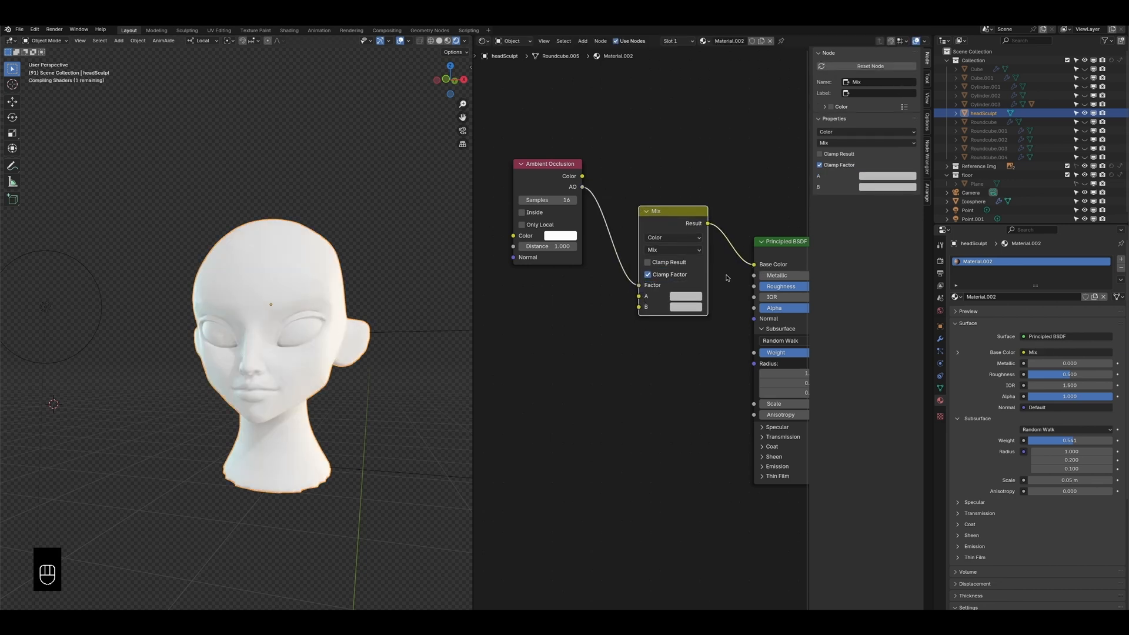
pyautogui.click(674, 297)
pyautogui.moveTo(769, 164); pyautogui.dragTo(769, 227)
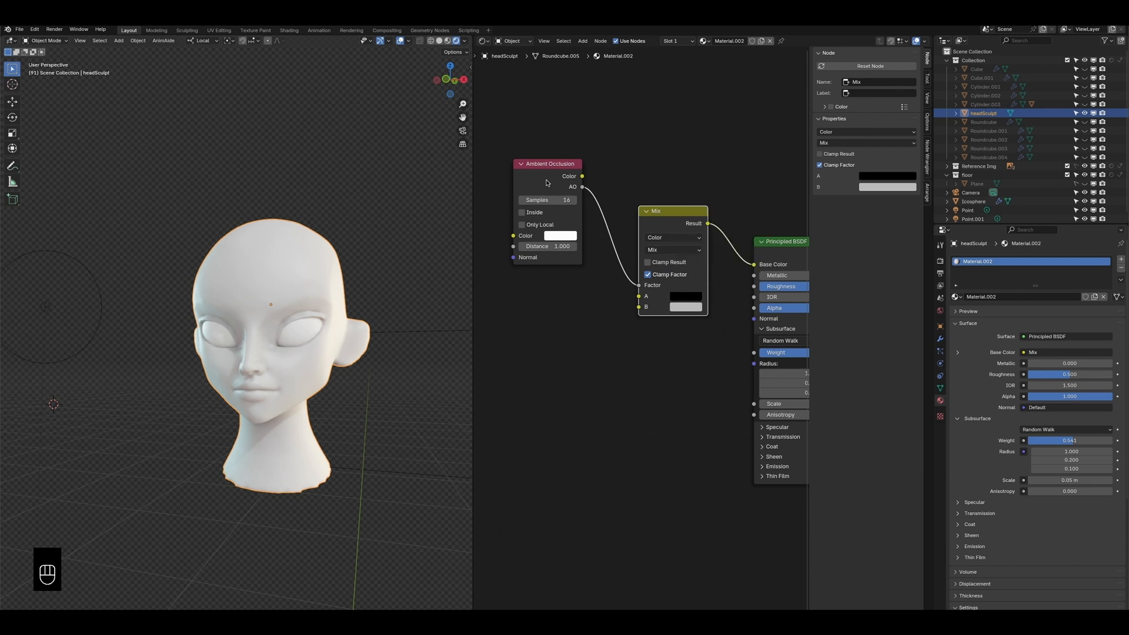
# Step: Insert a Color Ramp node on the link between the Ambient Occlusion and Mix nodes
pyautogui.moveTo(538, 171); pyautogui.dragTo(473, 164)
pyautogui.hotkey('shift', 'a')
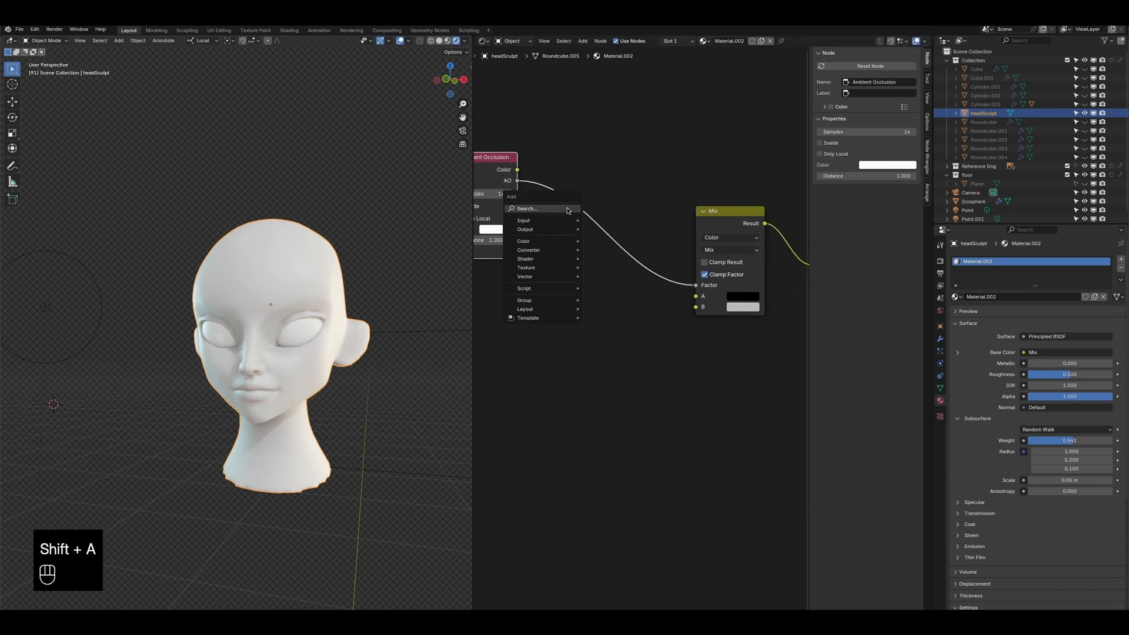
pyautogui.click(568, 208)
pyautogui.write('ramp')
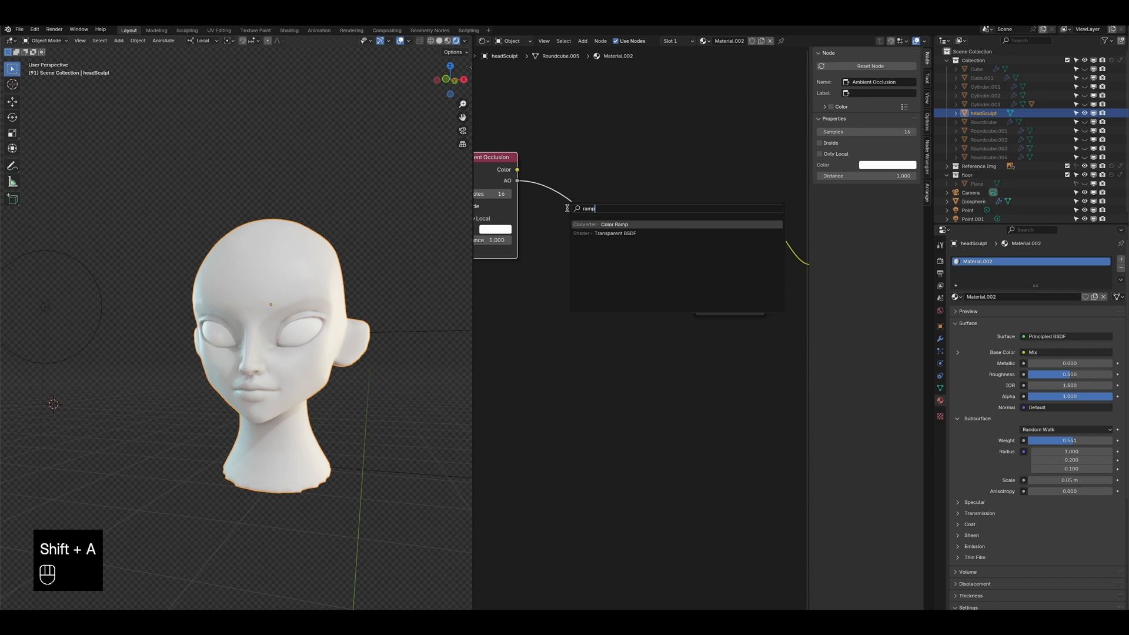
pyautogui.press('Return')
pyautogui.click(562, 194)
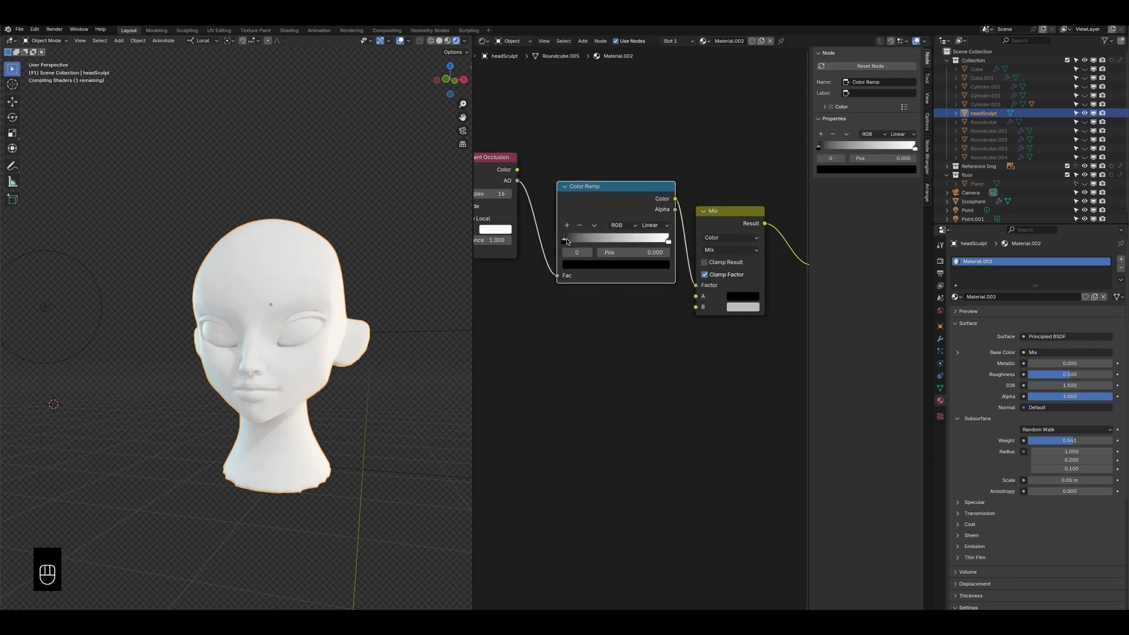
# Step: Set the Color Ramp interpolation to Ease and move its black stop to about 0.527
pyautogui.moveTo(565, 241)
pyautogui.mouseDown()
pyautogui.moveTo(676, 243)
pyautogui.moveTo(629, 243)
pyautogui.mouseUp()
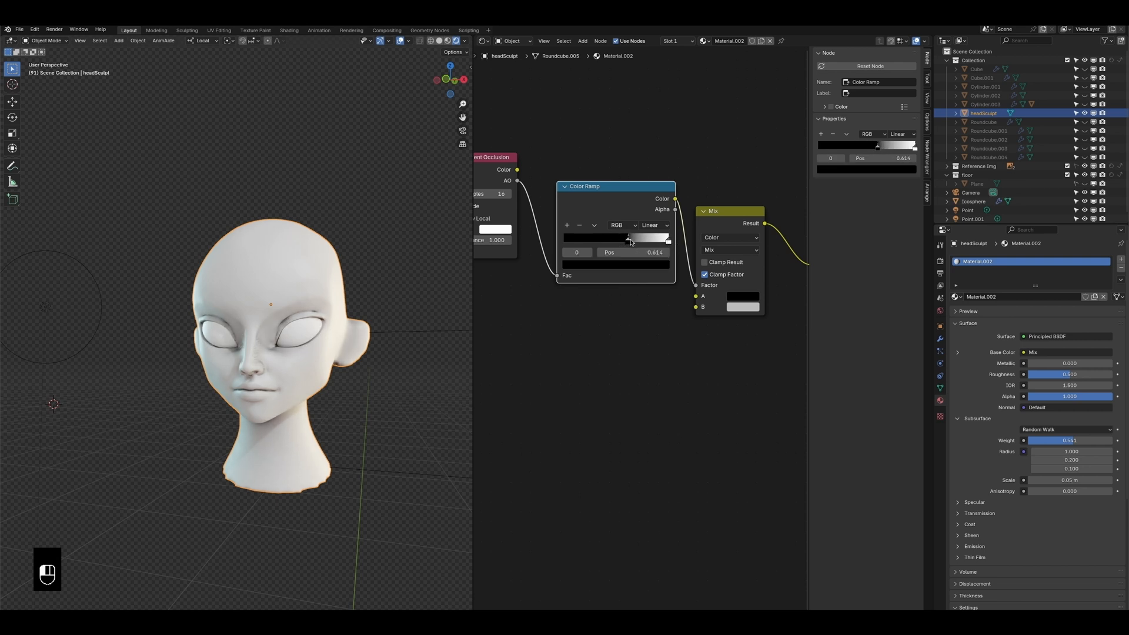
pyautogui.click(654, 226)
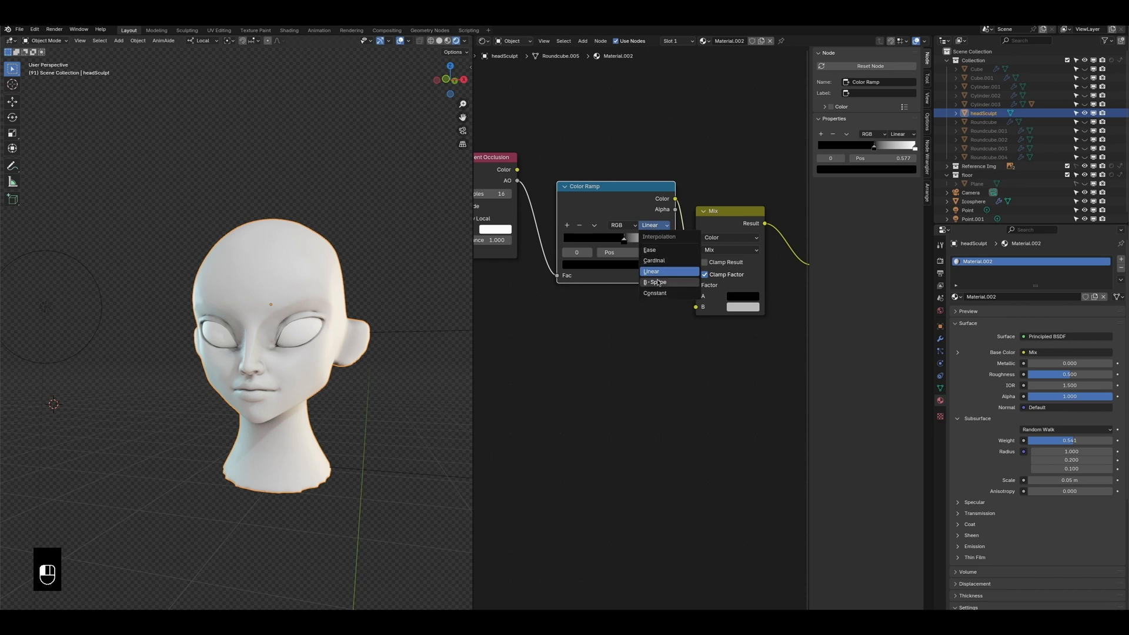
pyautogui.click(655, 261)
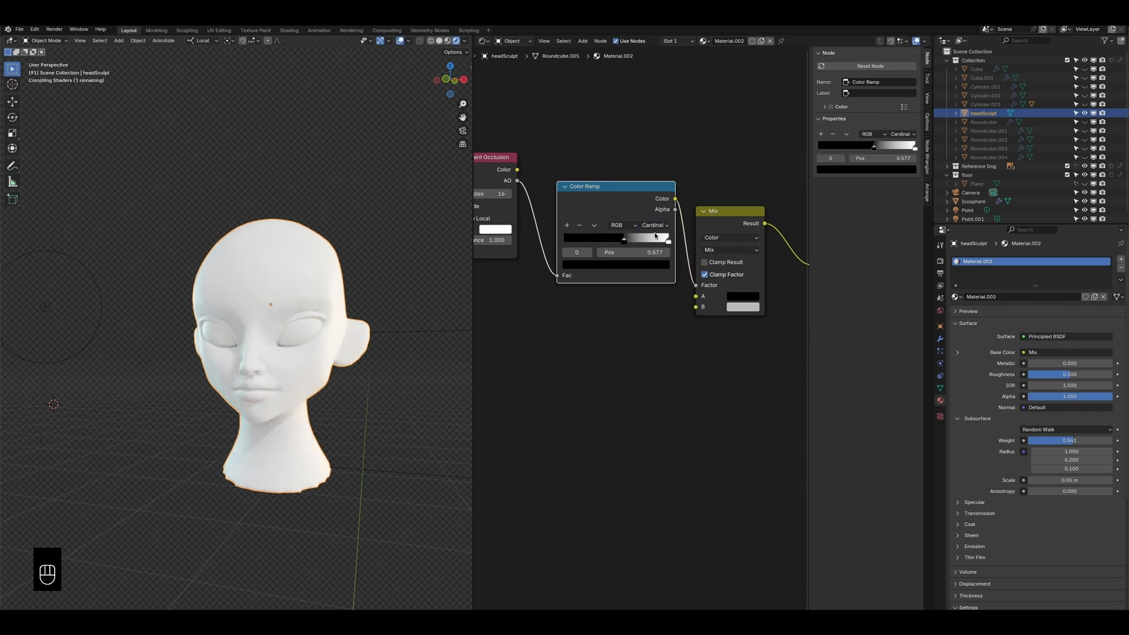
pyautogui.click(655, 235)
pyautogui.click(654, 247)
pyautogui.moveTo(626, 243)
pyautogui.mouseDown()
pyautogui.moveTo(582, 246)
pyautogui.moveTo(633, 247)
pyautogui.moveTo(615, 247)
pyautogui.mouseUp()
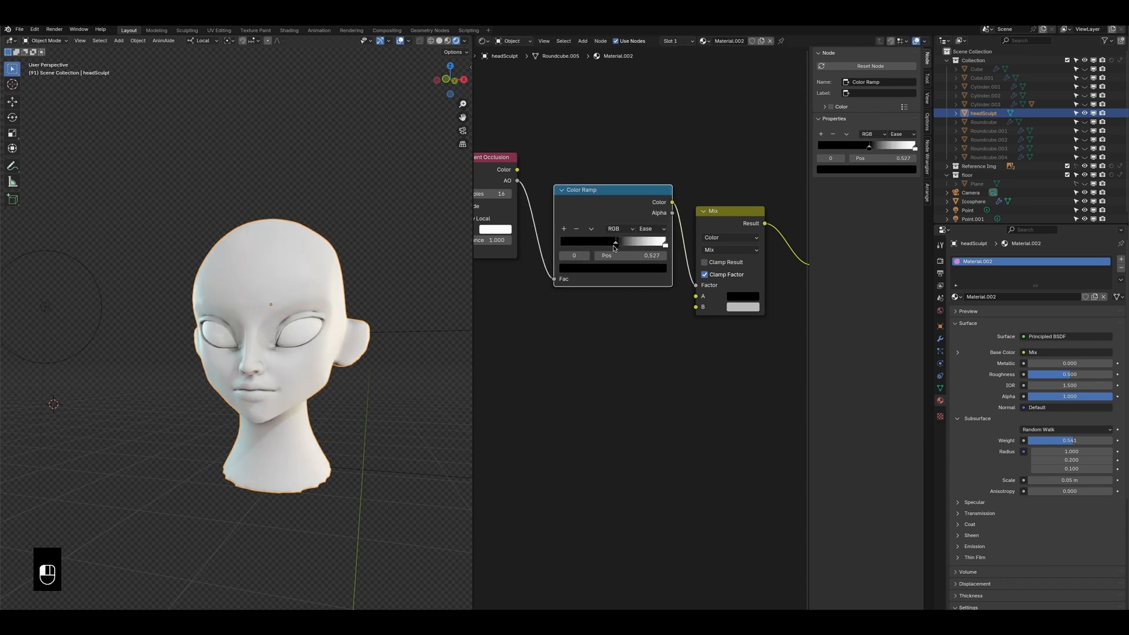
# Step: Change the Mix node's color A to a very dark purple tint
pyautogui.click(747, 297)
pyautogui.moveTo(824, 215); pyautogui.dragTo(774, 189)
pyautogui.click(784, 203)
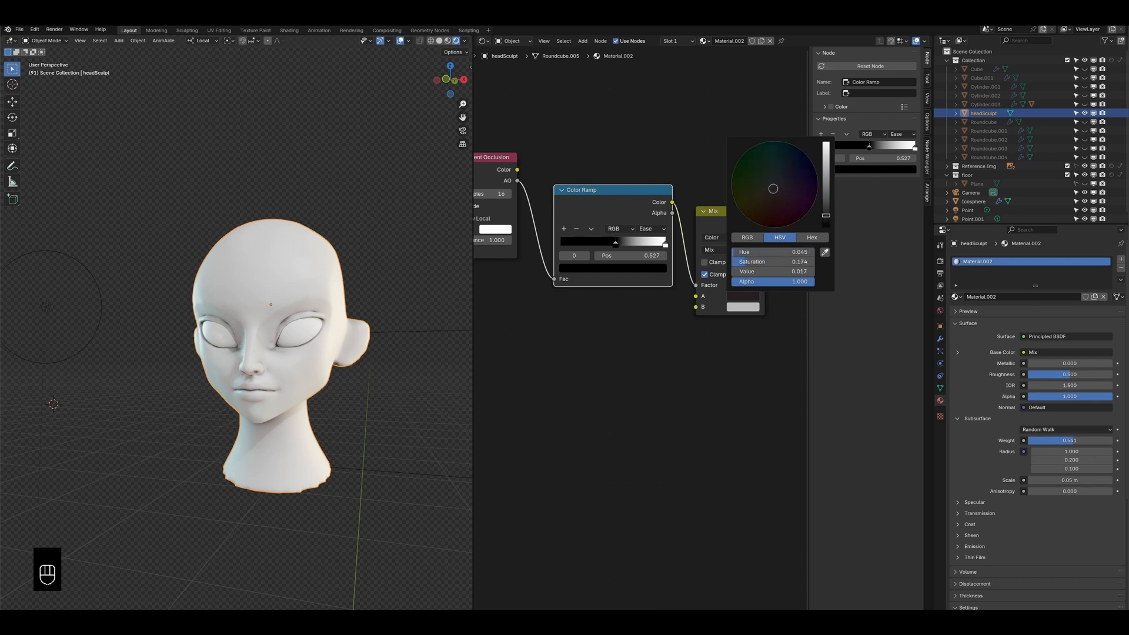
# Step: Set the Mix node's color B to a medium brown skin tone
pyautogui.click(747, 307)
pyautogui.moveTo(760, 206); pyautogui.dragTo(761, 210)
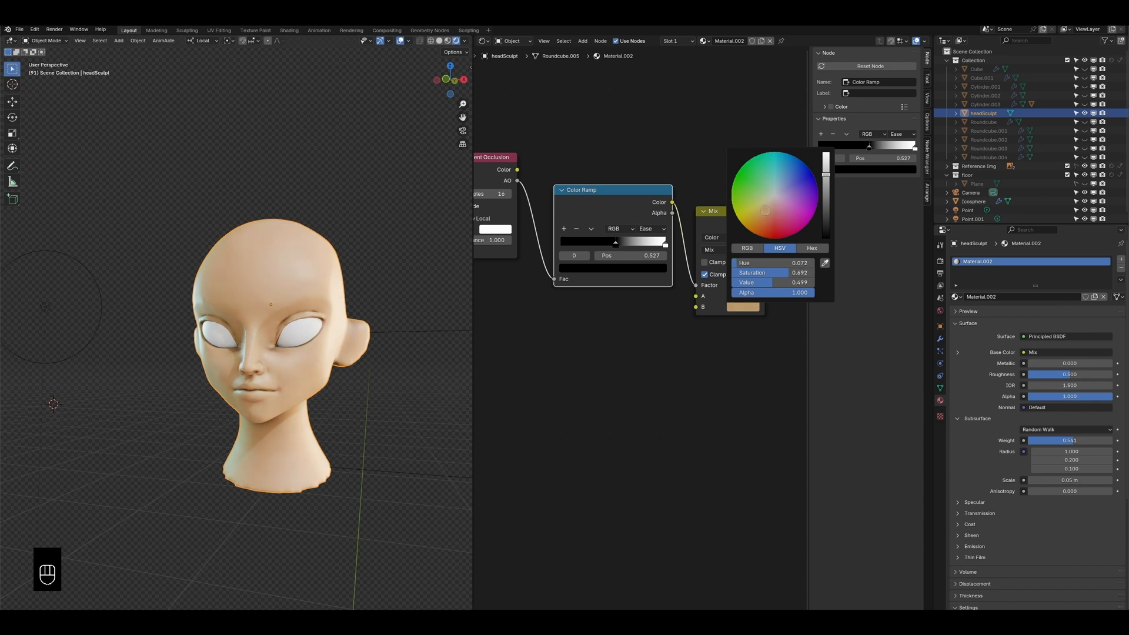
pyautogui.moveTo(825, 177); pyautogui.dragTo(826, 199)
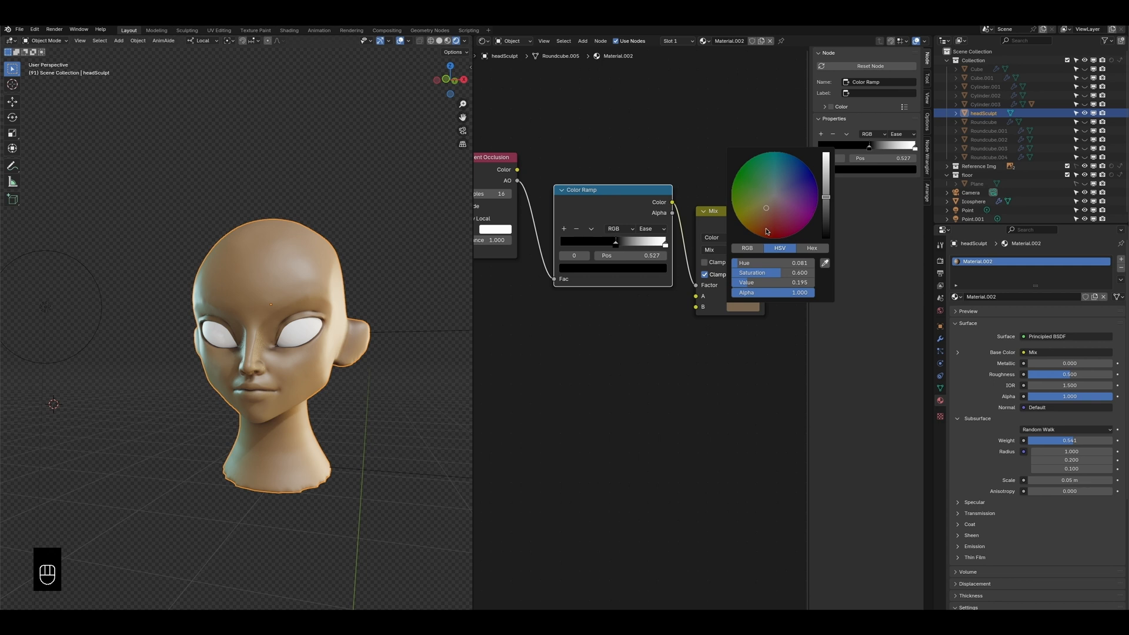
pyautogui.moveTo(767, 207); pyautogui.dragTo(767, 211)
# Step: Change the Shader Editor area to a 3D Viewport framed on the head, and save the file
pyautogui.click(512, 41)
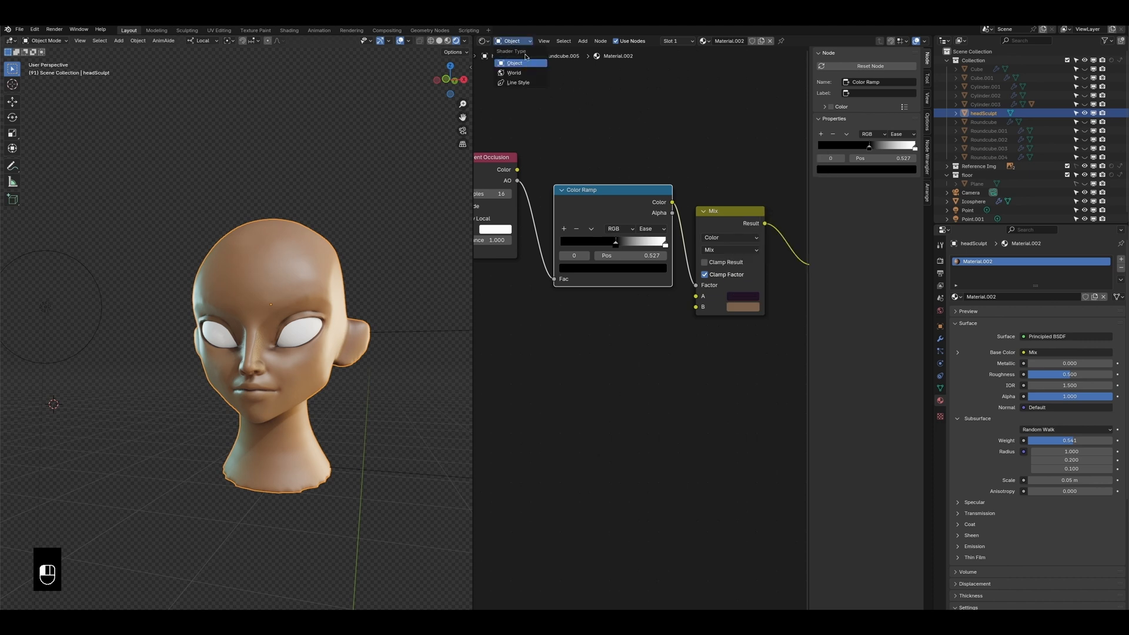
pyautogui.click(484, 44)
pyautogui.click(493, 65)
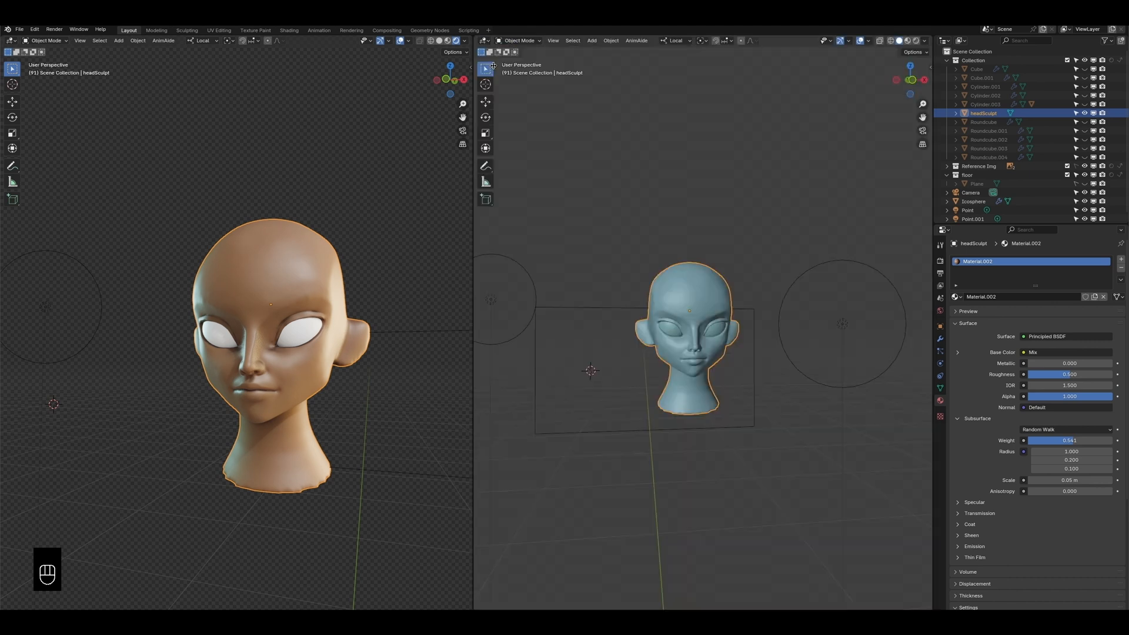
pyautogui.scroll(6, 690, 343)
pyautogui.moveTo(690, 343); pyautogui.dragTo(667, 336, button='middle')
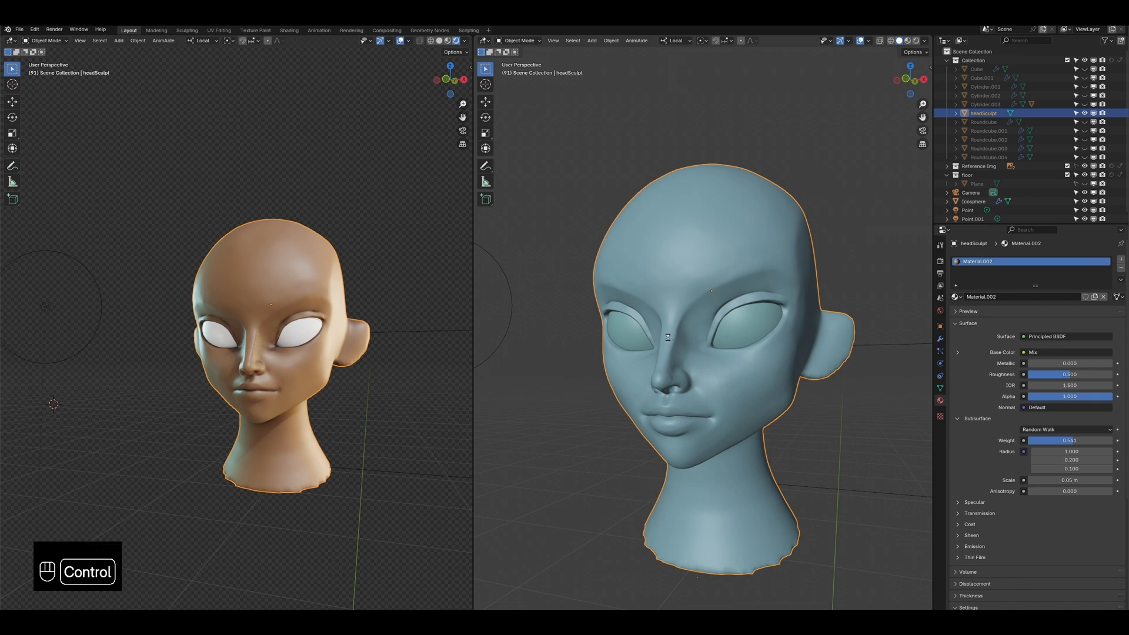
pyautogui.hotkey('ctrl', 's')
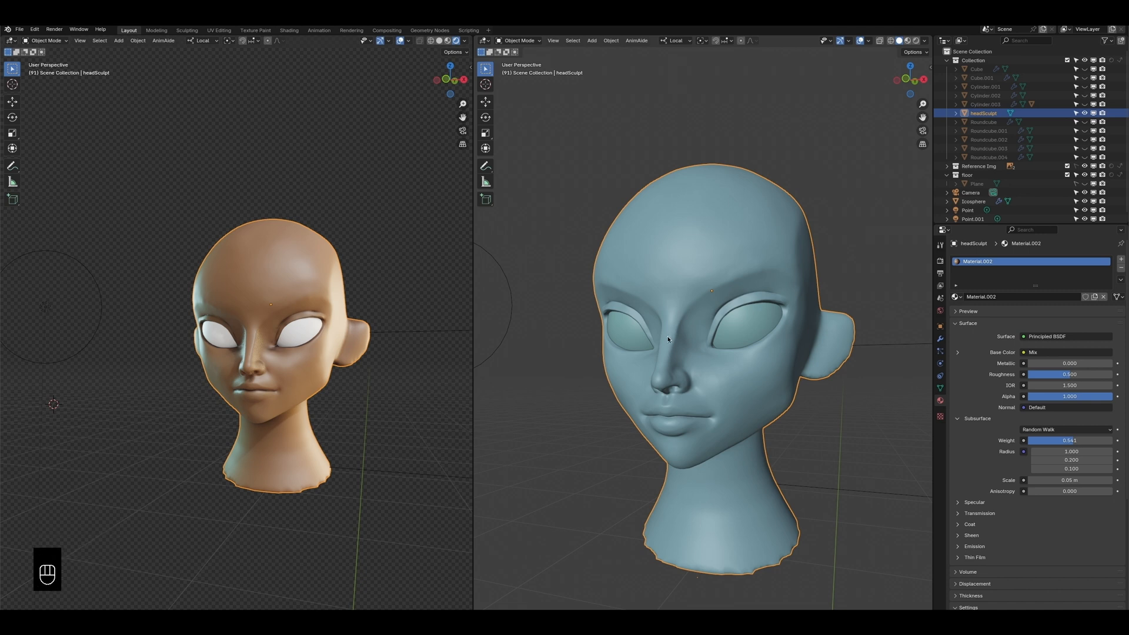
pyautogui.keyDown('super'); pyautogui.moveTo(733, 329); pyautogui.dragTo(655, 182, button='middle'); pyautogui.keyUp('super')
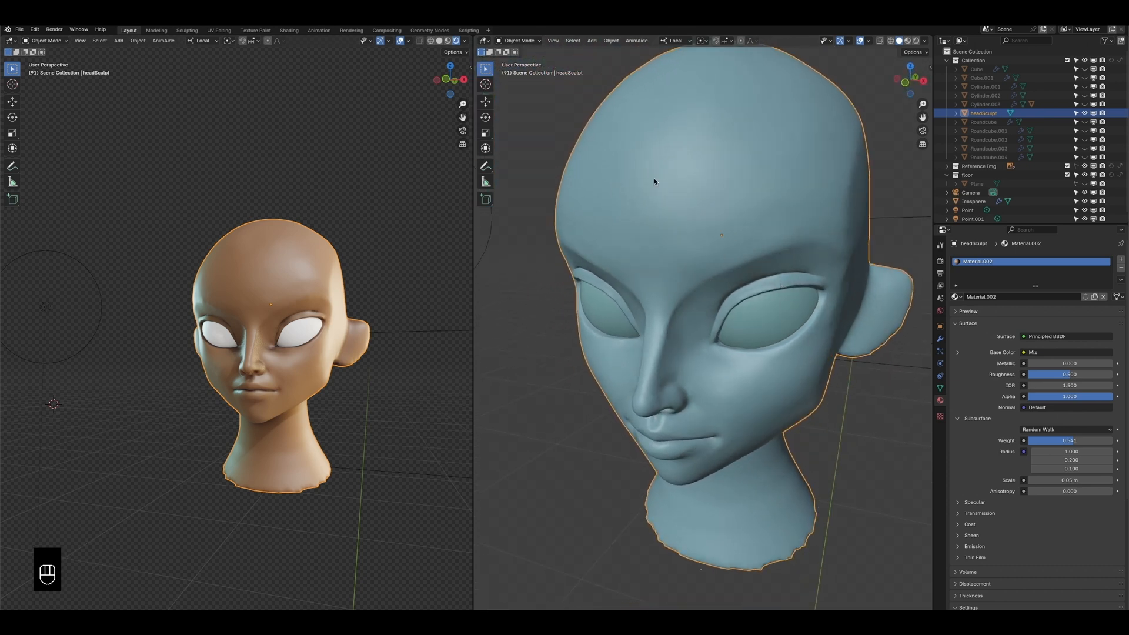
pyautogui.hotkey('ctrl', 's')
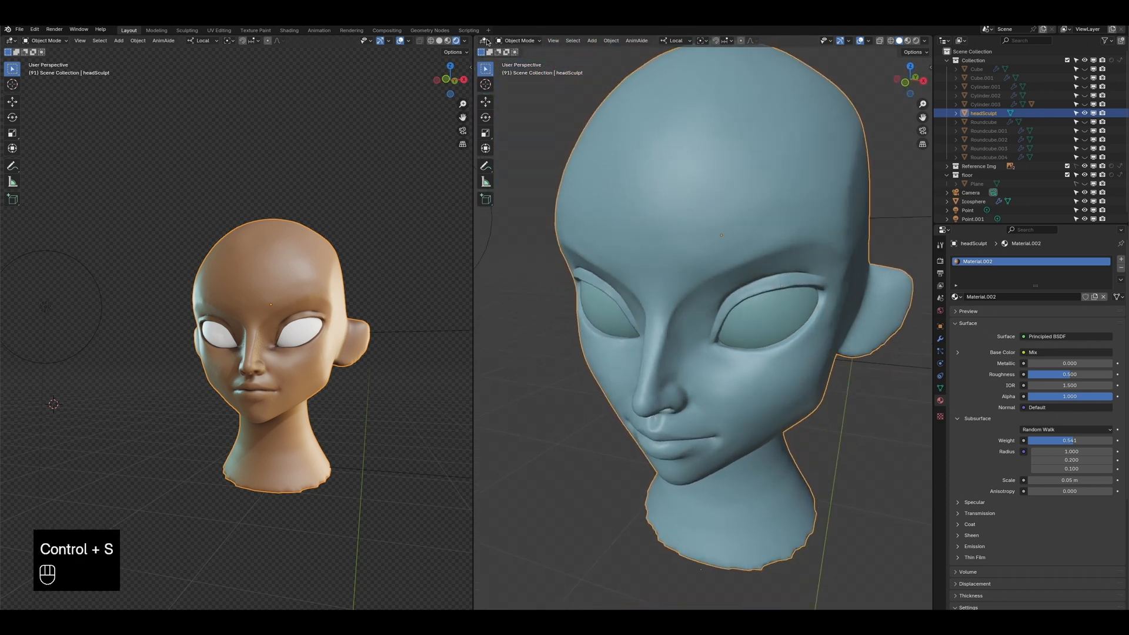
# Step: Put headSculpt into Sculpt Mode and view the eye and nose area up close
pyautogui.click(513, 40)
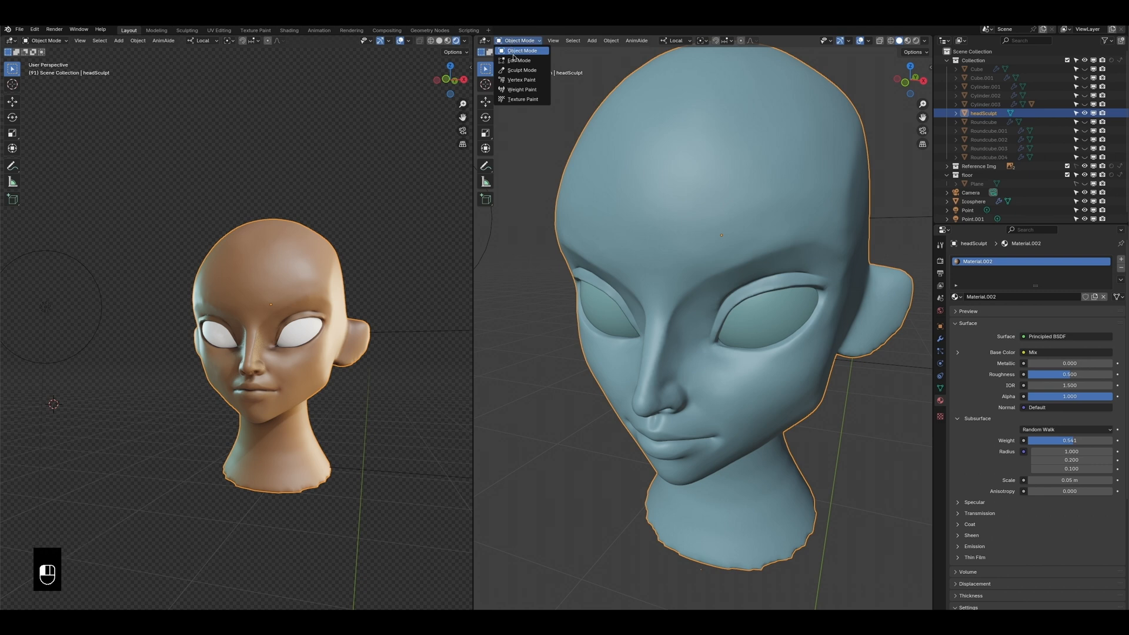
pyautogui.click(521, 70)
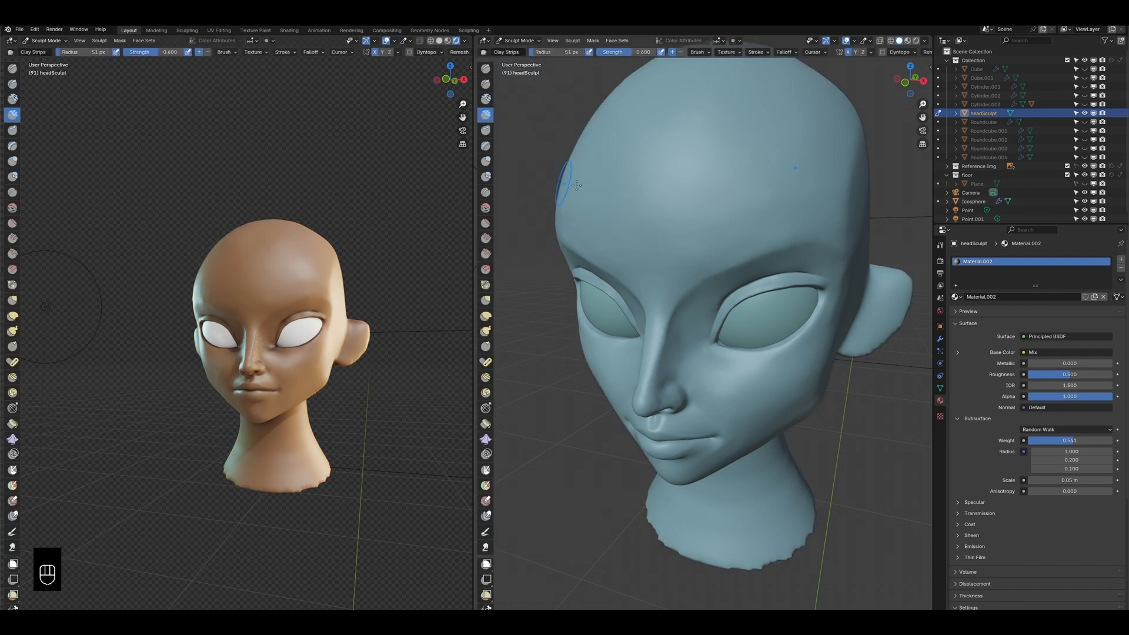
pyautogui.moveTo(812, 259)
pyautogui.mouseDown(button='middle')
pyautogui.moveTo(806, 268)
pyautogui.moveTo(805, 245)
pyautogui.moveTo(772, 218)
pyautogui.mouseUp(button='middle')
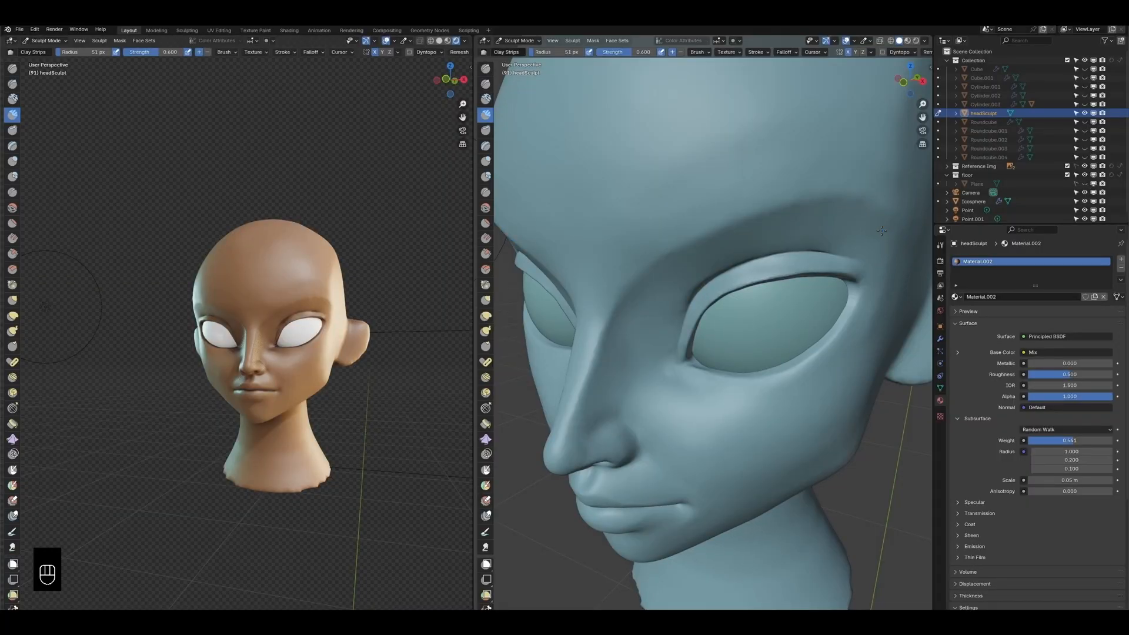
pyautogui.moveTo(882, 231); pyautogui.dragTo(836, 227, button='middle')
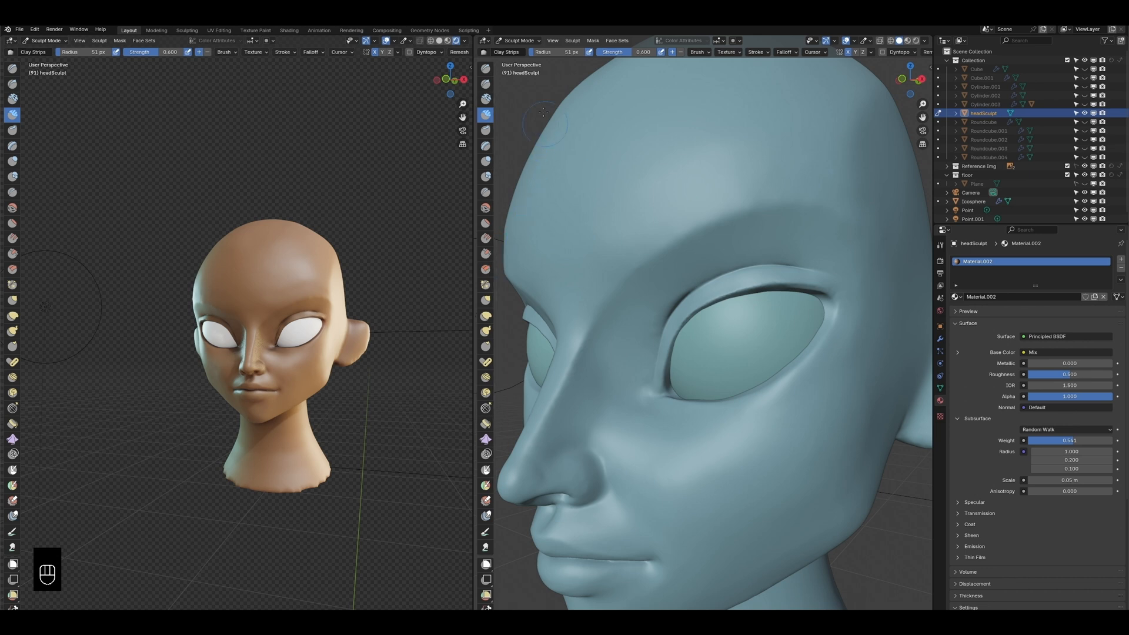
# Step: Return headSculpt to Object Mode and open its object context menu
pyautogui.click(525, 40)
pyautogui.click(530, 51)
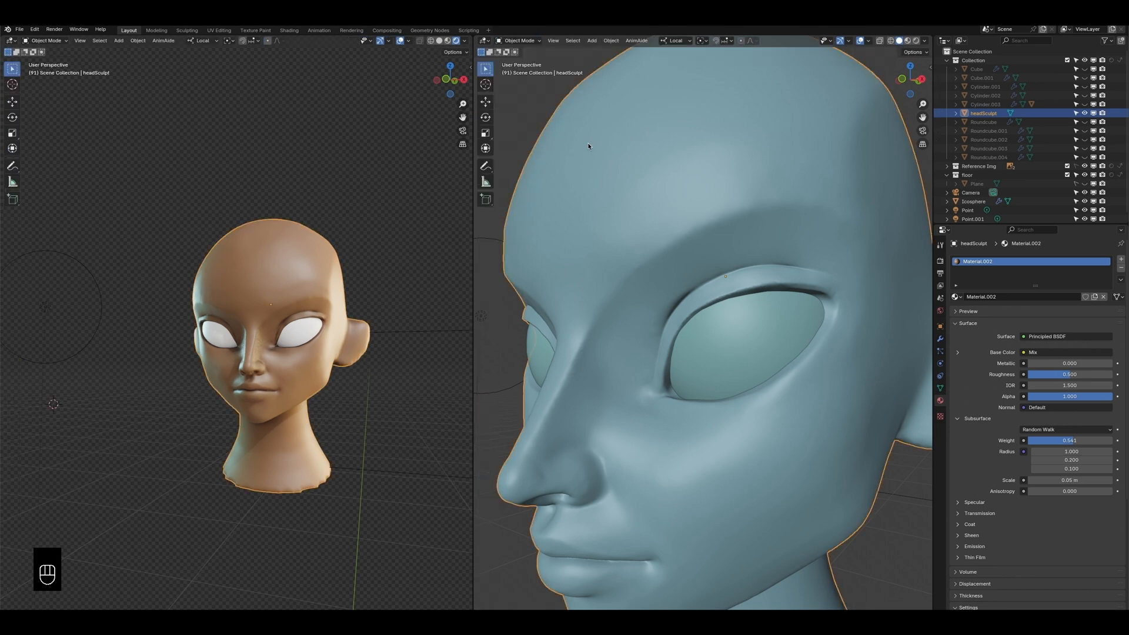
pyautogui.rightClick(588, 145)
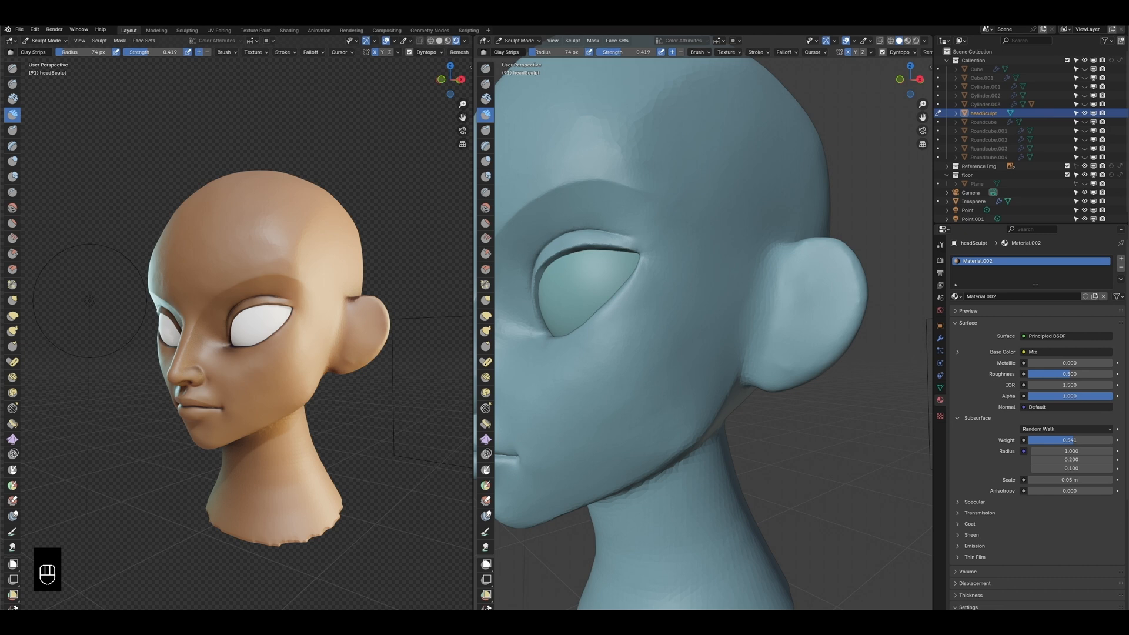
# Step: Try to reposition the ear with the Pose brush, and undo the strokes
pyautogui.moveTo(847, 311); pyautogui.dragTo(590, 299, button='middle')
pyautogui.moveTo(624, 334); pyautogui.dragTo(722, 442, button='middle')
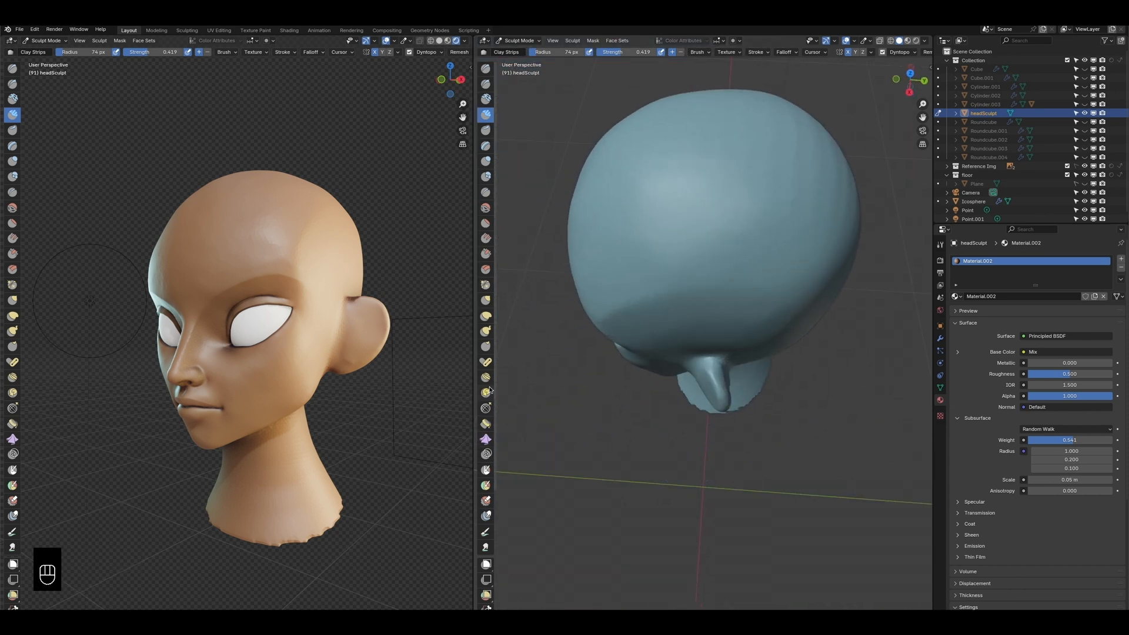
pyautogui.click(485, 361)
pyautogui.press('f')
pyautogui.press('f')
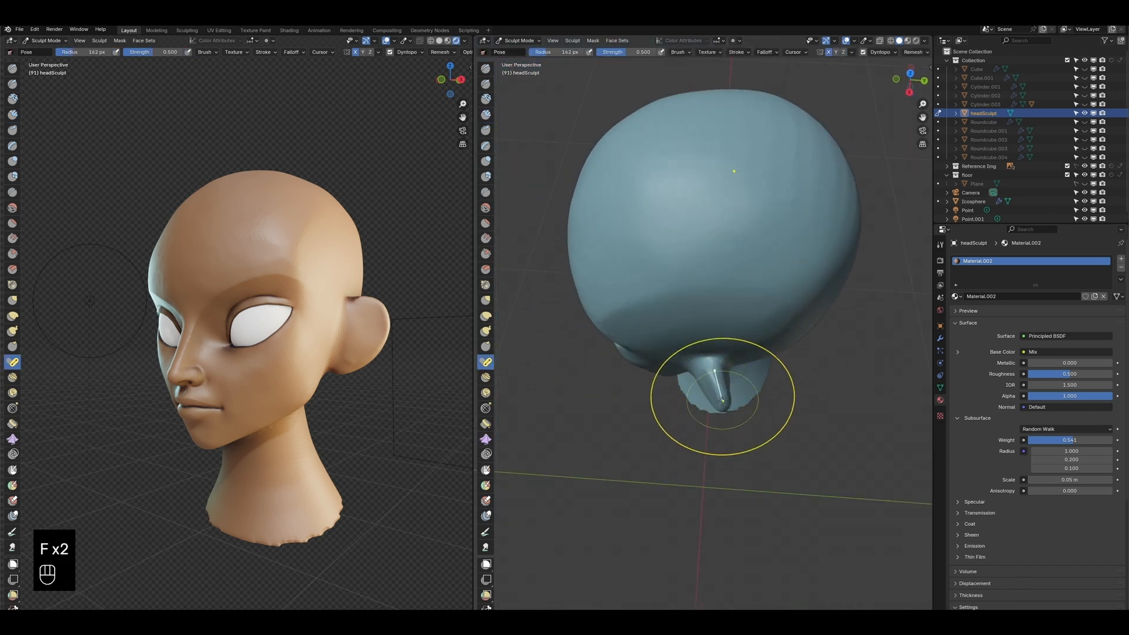
pyautogui.moveTo(723, 402); pyautogui.dragTo(739, 391)
pyautogui.hotkey('ctrl', 'z')
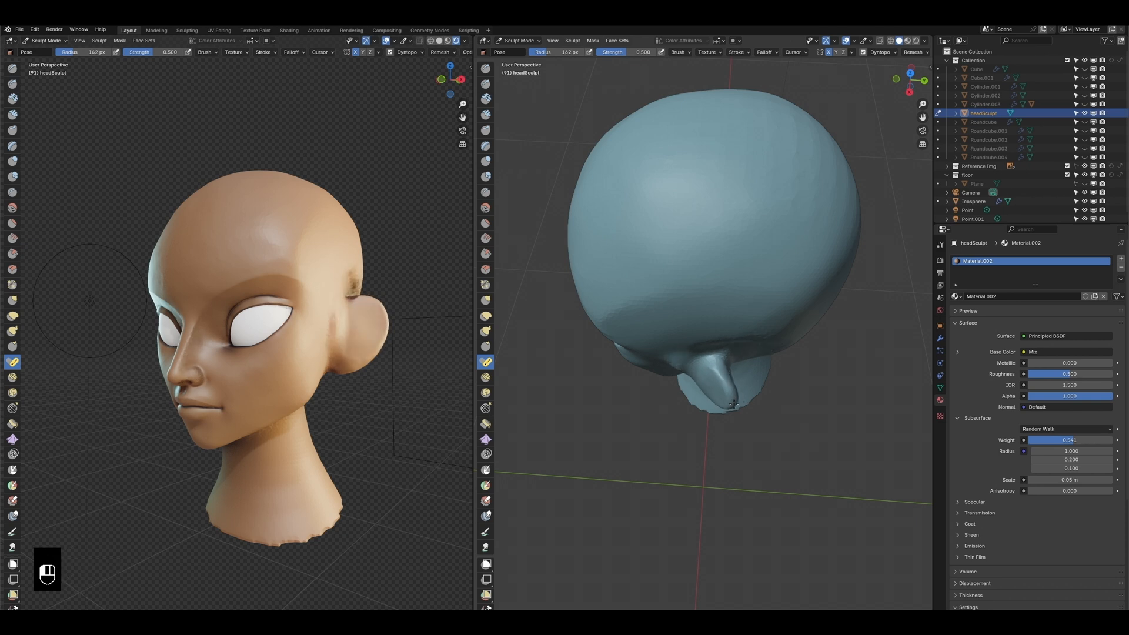
pyautogui.moveTo(739, 390); pyautogui.dragTo(784, 299, button='middle')
pyautogui.hotkey('ctrl', 'z')
pyautogui.moveTo(727, 418); pyautogui.dragTo(723, 429)
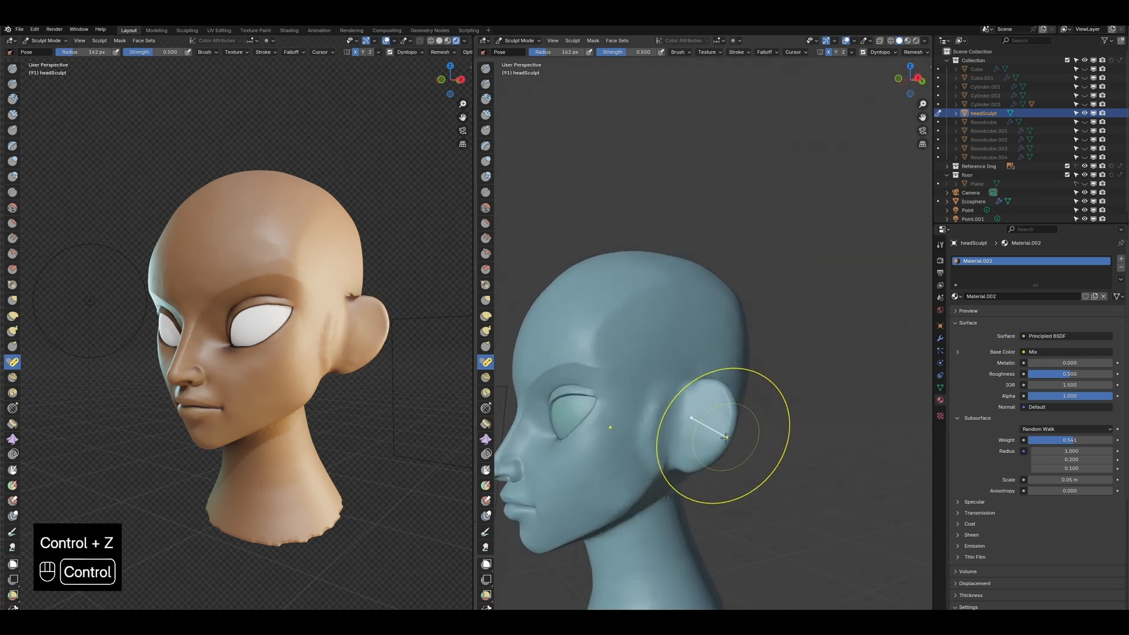
pyautogui.hotkey('ctrl', 'z')
# Step: Use the Mask brush for a trial stroke on the ear and set its radius to 65 px
pyautogui.press('f')
pyautogui.click(713, 430)
pyautogui.press('f')
pyautogui.click(710, 430)
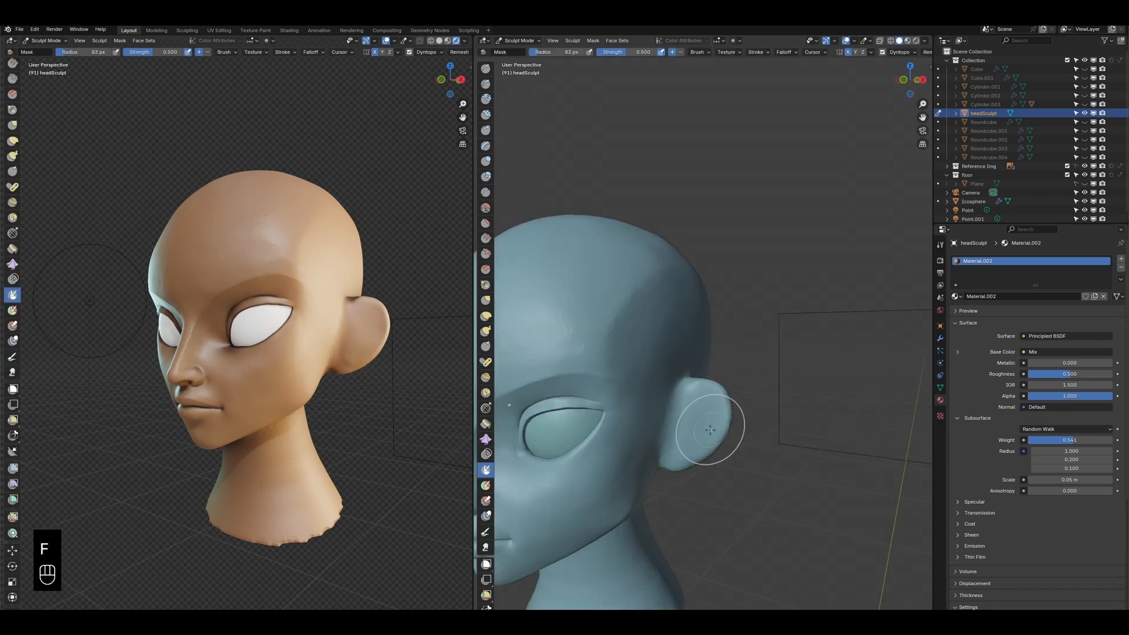
pyautogui.moveTo(711, 430); pyautogui.dragTo(722, 425, button='middle')
pyautogui.moveTo(715, 421); pyautogui.dragTo(709, 407)
pyautogui.press('f')
pyautogui.click(703, 406)
# Step: Set the Mask brush's falloff to Sharper and its strength to 1.000
pyautogui.click(768, 53)
pyautogui.click(786, 69)
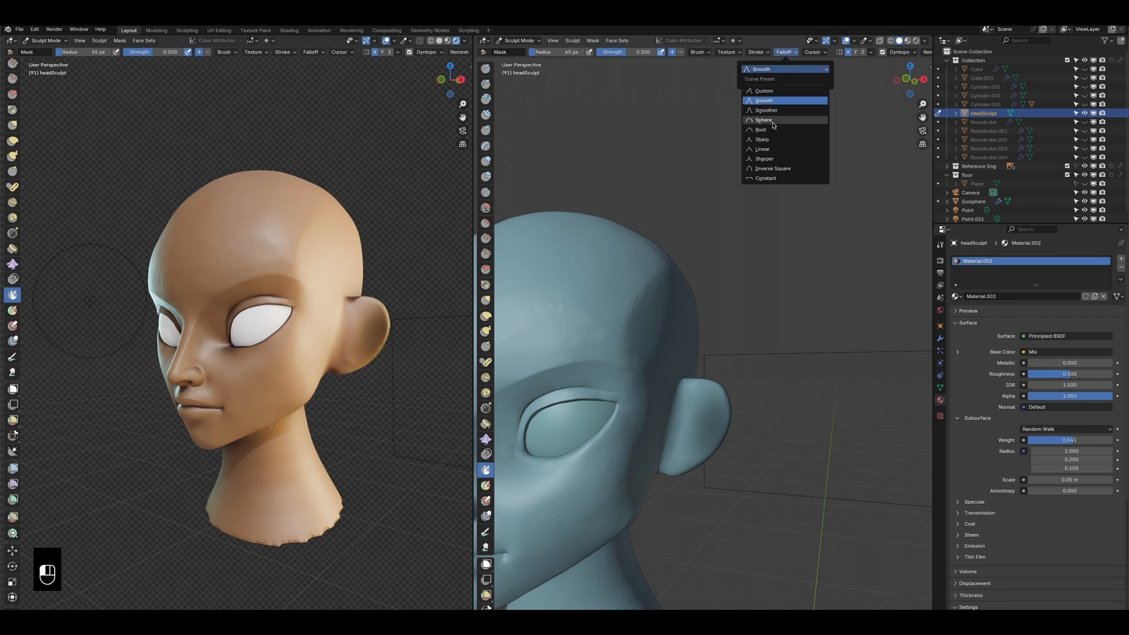
pyautogui.click(772, 161)
pyautogui.moveTo(709, 417)
pyautogui.mouseDown()
pyautogui.moveTo(703, 440)
pyautogui.moveTo(694, 432)
pyautogui.mouseUp()
pyautogui.moveTo(617, 53); pyautogui.dragTo(653, 53)
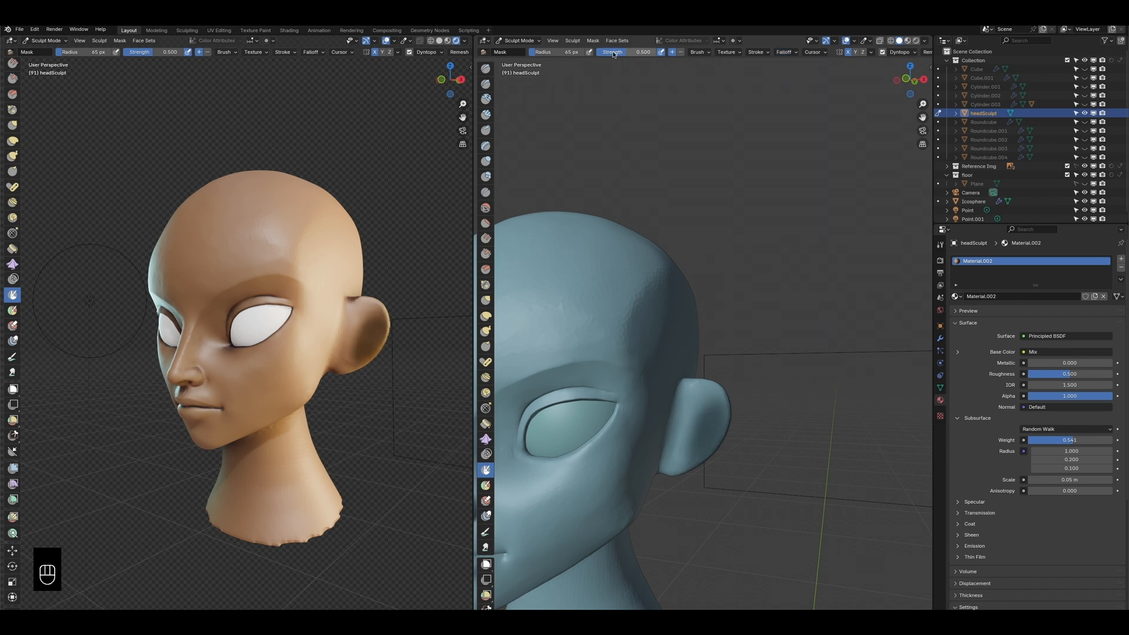
# Step: Paint a mask over the front surface of the ear
pyautogui.moveTo(709, 406)
pyautogui.mouseDown()
pyautogui.moveTo(709, 433)
pyautogui.moveTo(690, 434)
pyautogui.mouseUp()
pyautogui.scroll(2, 695, 425)
pyautogui.moveTo(704, 409); pyautogui.dragTo(653, 471, button='middle')
pyautogui.keyDown('shift'); pyautogui.moveTo(612, 530); pyautogui.dragTo(674, 393, button='middle'); pyautogui.keyUp('shift')
pyautogui.moveTo(674, 392); pyautogui.dragTo(680, 374, button='middle')
pyautogui.moveTo(677, 376)
pyautogui.mouseDown()
pyautogui.moveTo(692, 306)
pyautogui.moveTo(683, 405)
pyautogui.moveTo(719, 297)
pyautogui.moveTo(674, 348)
pyautogui.mouseUp()
# Step: Extend the mask over the back and edges of the ear with a resized brush, and invert the mask
pyautogui.press('f')
pyautogui.click(712, 299)
pyautogui.moveTo(730, 349); pyautogui.dragTo(573, 367, button='middle')
pyautogui.moveTo(756, 321); pyautogui.dragTo(735, 377)
pyautogui.moveTo(735, 377); pyautogui.dragTo(715, 341, button='middle')
pyautogui.moveTo(732, 335)
pyautogui.mouseDown()
pyautogui.moveTo(778, 416)
pyautogui.moveTo(764, 323)
pyautogui.mouseUp()
pyautogui.moveTo(647, 312)
pyautogui.mouseDown(button='middle')
pyautogui.moveTo(718, 337)
pyautogui.moveTo(756, 310)
pyautogui.mouseUp(button='middle')
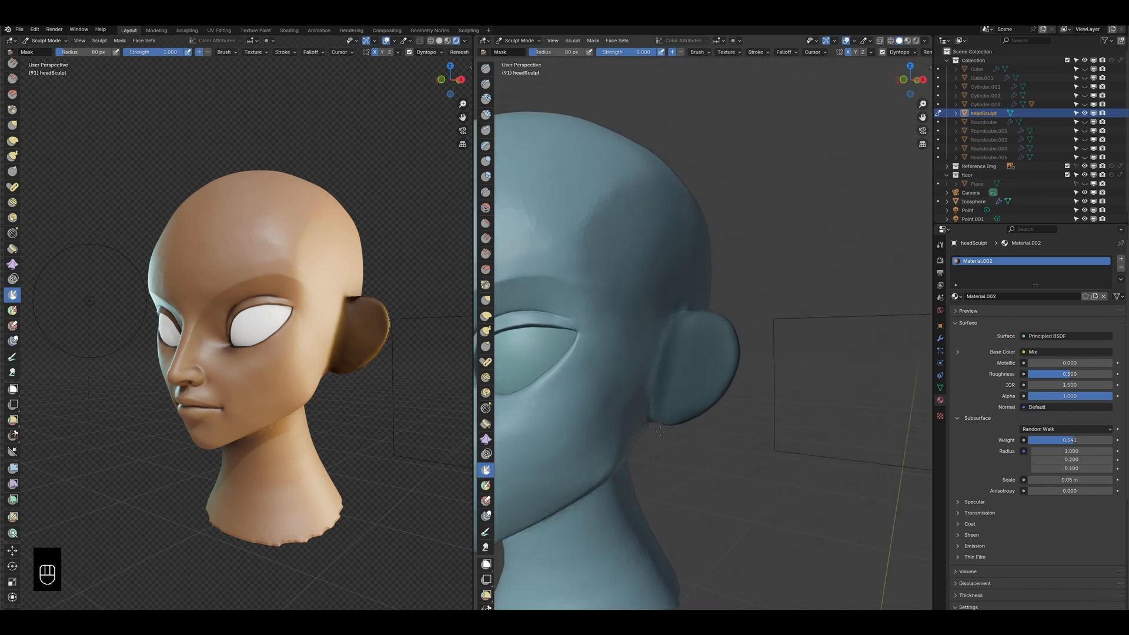
pyautogui.click(595, 44)
pyautogui.click(612, 74)
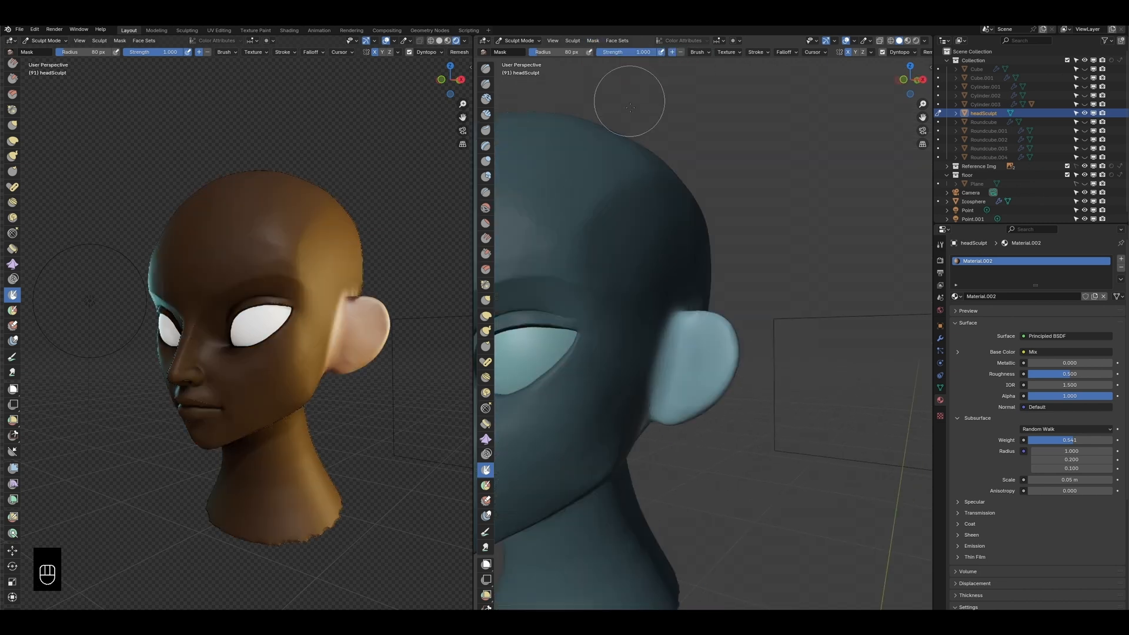
# Step: Pull the unmasked ear outward from the side of the head with the Elastic Deform brush at a 142 px radius
pyautogui.click(486, 316)
pyautogui.moveTo(698, 330)
pyautogui.mouseDown(button='middle')
pyautogui.moveTo(714, 389)
pyautogui.moveTo(700, 396)
pyautogui.mouseUp(button='middle')
pyautogui.press('f')
pyautogui.click(724, 390)
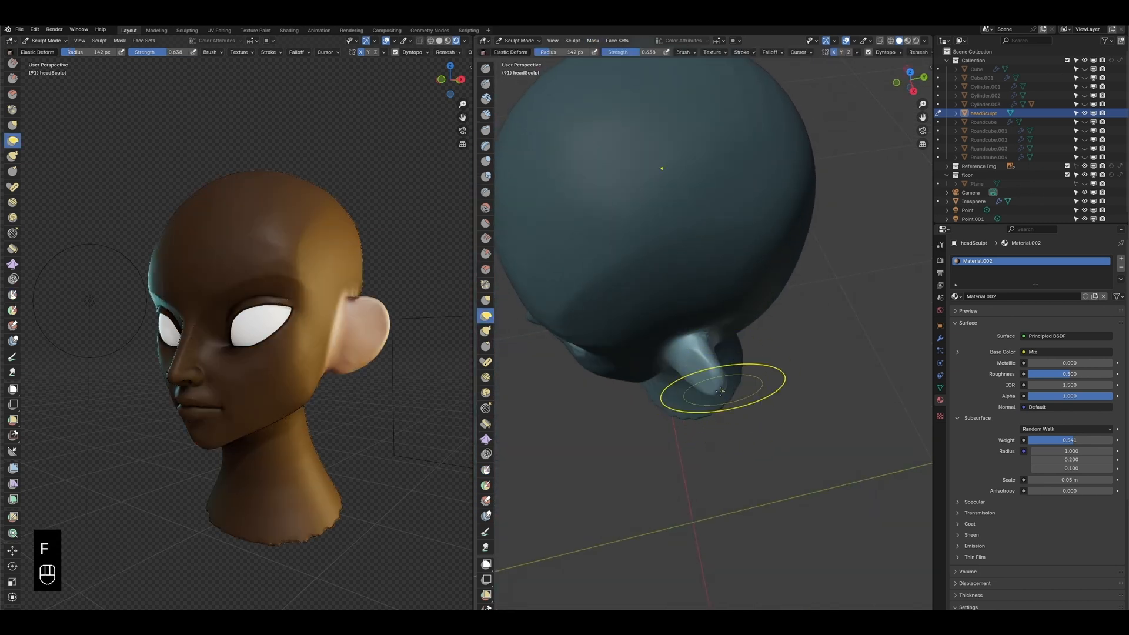
pyautogui.moveTo(723, 390)
pyautogui.mouseDown()
pyautogui.moveTo(749, 366)
pyautogui.moveTo(738, 402)
pyautogui.mouseUp()
# Step: Angle the ear with the Pose brush at a 194 px radius, and clear the mask from the head
pyautogui.click(488, 366)
pyautogui.press('f')
pyautogui.click(718, 384)
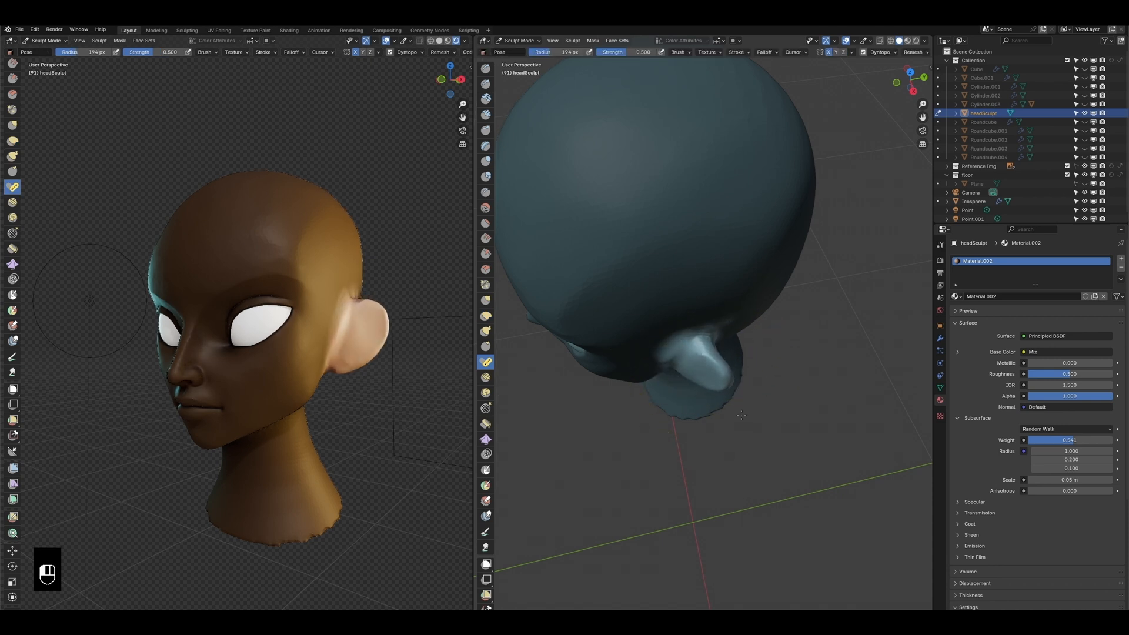
pyautogui.moveTo(742, 415); pyautogui.dragTo(761, 353, button='middle')
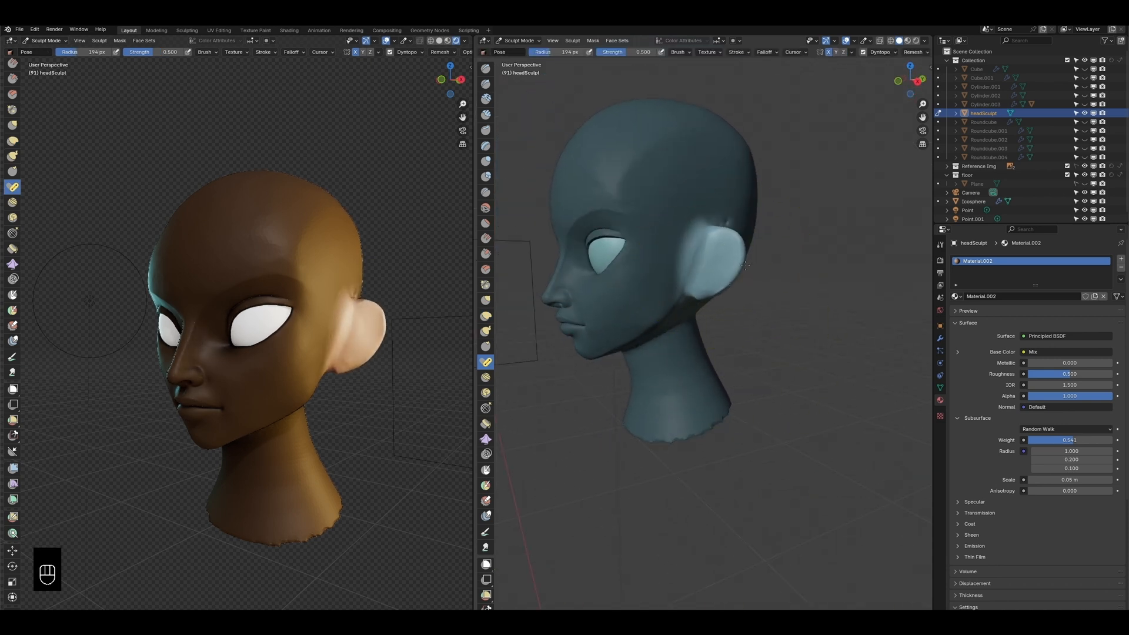
pyautogui.moveTo(744, 265); pyautogui.dragTo(739, 264)
pyautogui.moveTo(740, 265)
pyautogui.mouseDown(button='middle')
pyautogui.moveTo(638, 257)
pyautogui.moveTo(771, 265)
pyautogui.moveTo(738, 256)
pyautogui.mouseUp(button='middle')
pyautogui.click(593, 41)
pyautogui.click(598, 60)
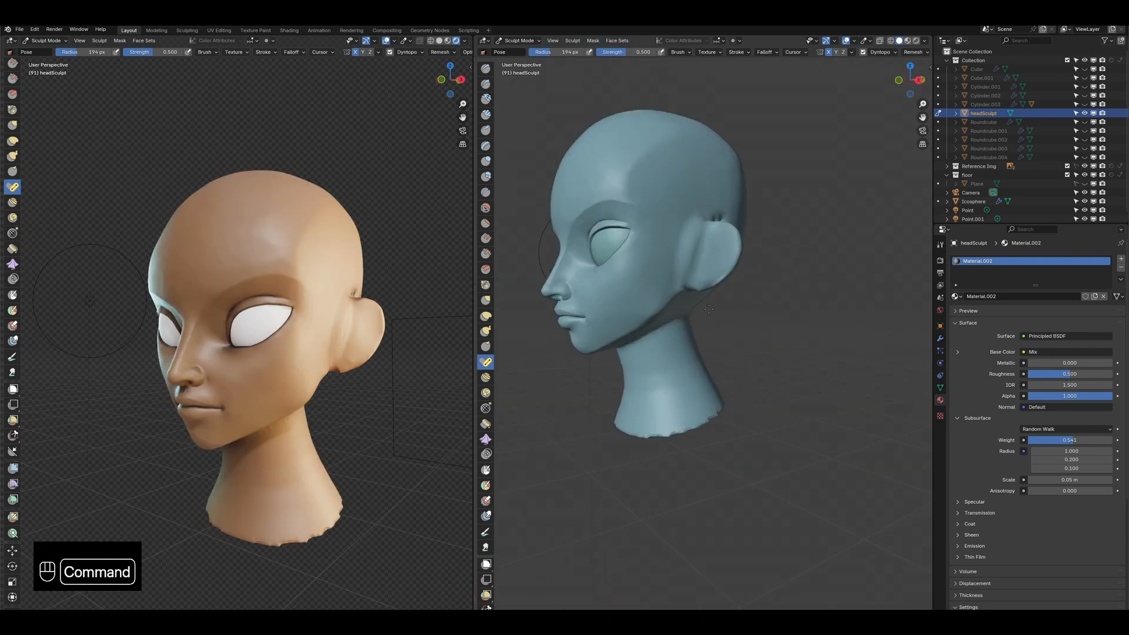
# Step: Smooth the transition between the front of the ear and the side of the face with a resized Smooth brush
pyautogui.keyDown('super'); pyautogui.moveTo(785, 282); pyautogui.dragTo(790, 238, button='middle'); pyautogui.keyUp('super')
pyautogui.press('f')
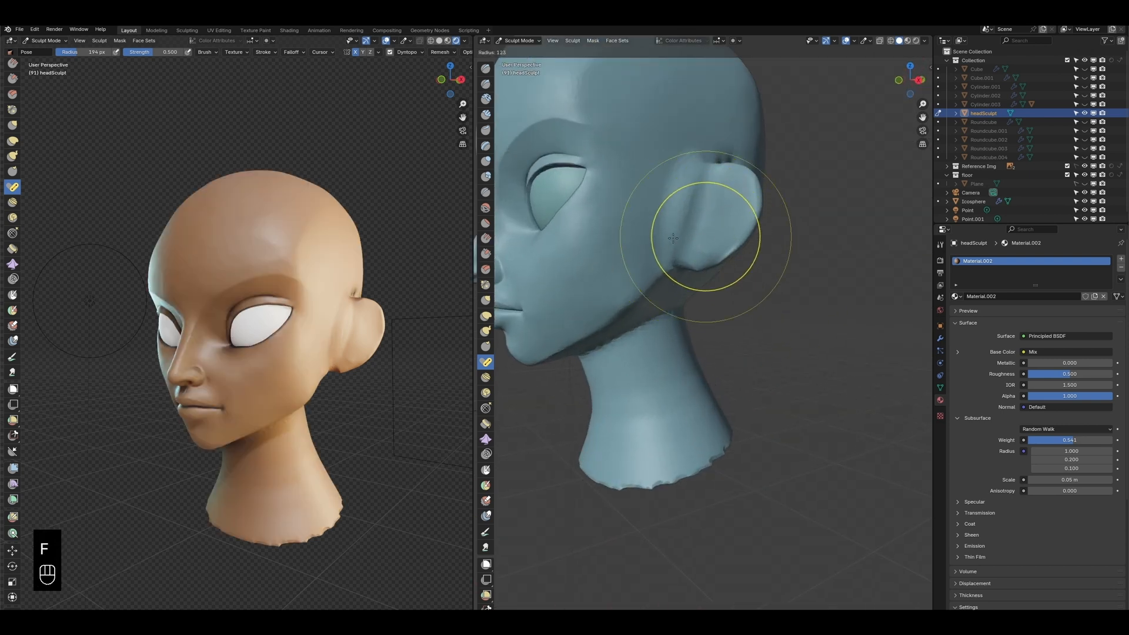
pyautogui.click(755, 236)
pyautogui.hotkey('ctrl', 'z')
pyautogui.click(485, 208)
pyautogui.moveTo(675, 204); pyautogui.dragTo(669, 262)
pyautogui.moveTo(764, 247)
pyautogui.mouseDown(button='middle')
pyautogui.moveTo(676, 252)
pyautogui.moveTo(758, 256)
pyautogui.mouseUp(button='middle')
pyautogui.press('f')
pyautogui.click(742, 256)
pyautogui.moveTo(724, 247); pyautogui.dragTo(731, 333)
# Step: Build up the ear's outer rim with the Clay Strips brush at 75 px radius and 0.419 strength, and smooth it
pyautogui.moveTo(721, 306)
pyautogui.mouseDown(button='middle')
pyautogui.moveTo(770, 247)
pyautogui.moveTo(791, 320)
pyautogui.mouseUp(button='middle')
pyautogui.moveTo(771, 341)
pyautogui.keyDown('super'); pyautogui.mouseDown(button='middle')
pyautogui.moveTo(768, 301)
pyautogui.moveTo(765, 376)
pyautogui.moveTo(763, 335)
pyautogui.mouseUp(button='middle'); pyautogui.keyUp('super')
pyautogui.click(488, 114)
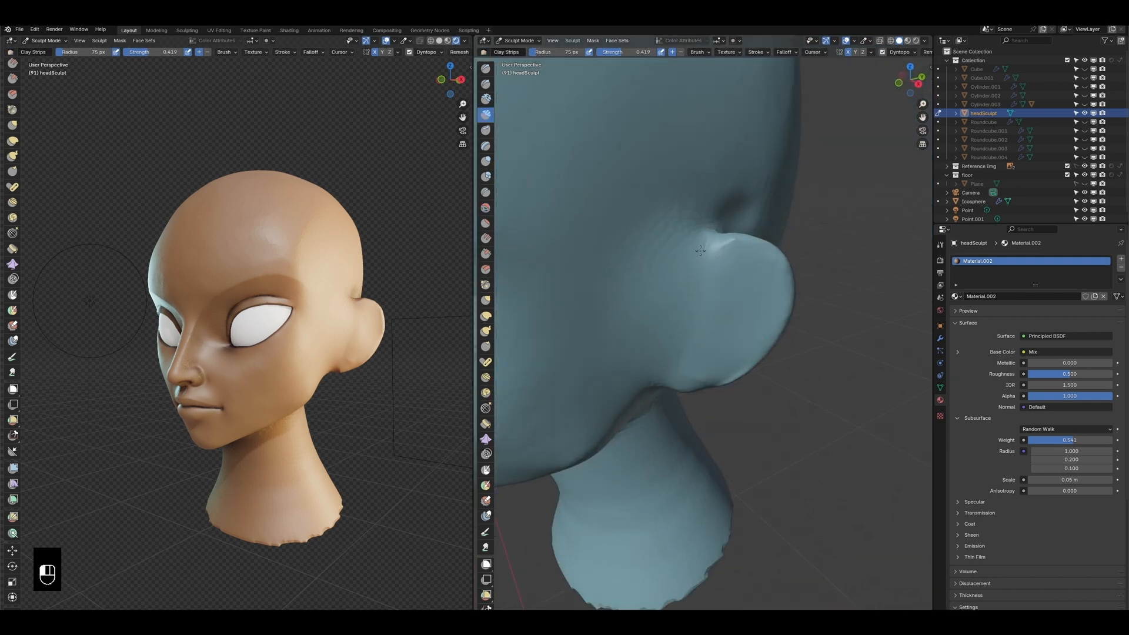
pyautogui.moveTo(740, 243); pyautogui.dragTo(743, 306, button='middle')
pyautogui.moveTo(709, 240); pyautogui.dragTo(768, 249)
pyautogui.moveTo(767, 282); pyautogui.dragTo(767, 224, button='middle')
pyautogui.moveTo(771, 306); pyautogui.dragTo(774, 260, button='middle')
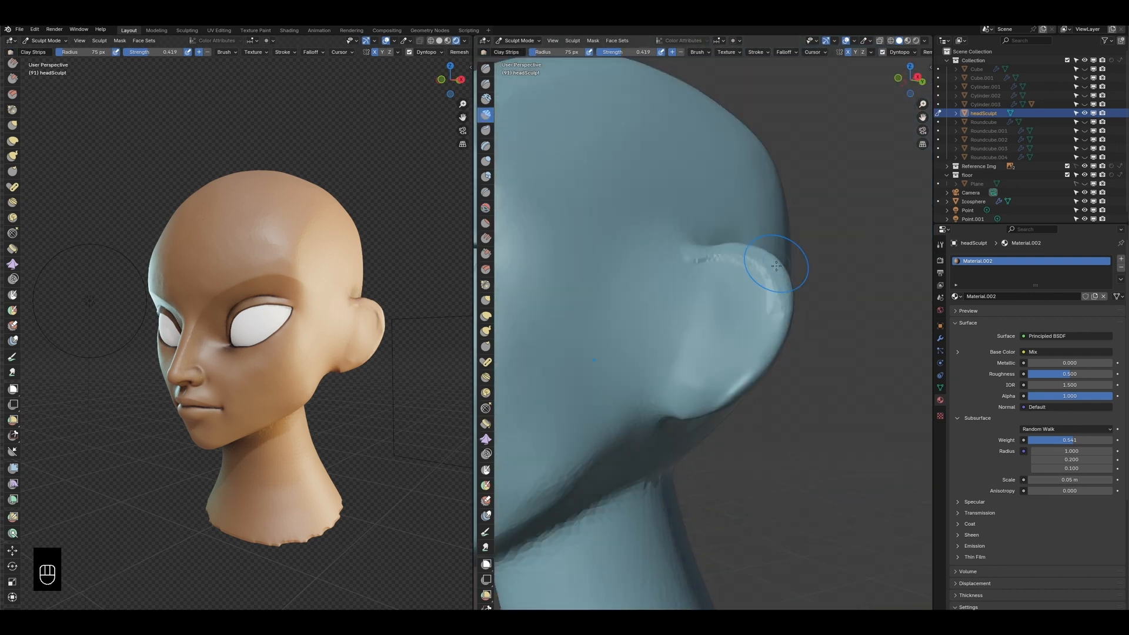
pyautogui.moveTo(753, 262); pyautogui.dragTo(672, 417)
pyautogui.keyDown('shift'); pyautogui.moveTo(764, 353); pyautogui.dragTo(760, 295); pyautogui.keyUp('shift')
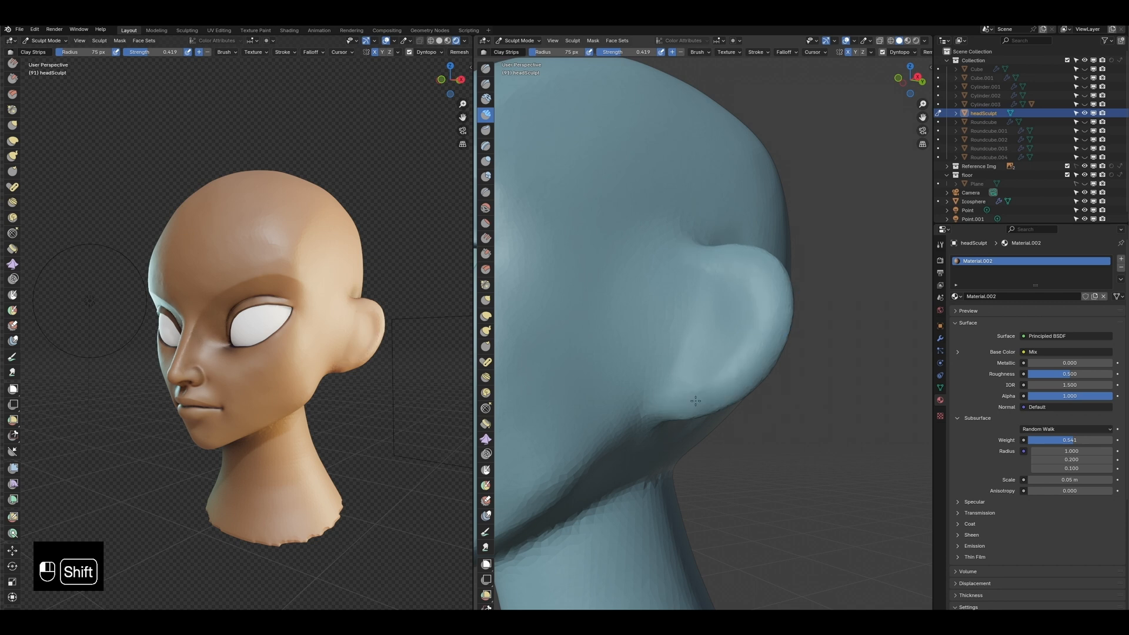
# Step: Crease the junctions where the top of the ear and the lobe meet the head, using the Crease brush at 75 px
pyautogui.moveTo(760, 294); pyautogui.dragTo(759, 218, button='middle')
pyautogui.hotkey('shift', 'c')
pyautogui.moveTo(759, 220); pyautogui.dragTo(695, 230)
pyautogui.moveTo(777, 147)
pyautogui.mouseDown(button='middle')
pyautogui.moveTo(793, 193)
pyautogui.moveTo(759, 226)
pyautogui.mouseUp(button='middle')
pyautogui.moveTo(714, 213); pyautogui.dragTo(687, 218)
pyautogui.moveTo(694, 223)
pyautogui.mouseDown(button='middle')
pyautogui.moveTo(709, 276)
pyautogui.moveTo(715, 159)
pyautogui.mouseUp(button='middle')
pyautogui.moveTo(703, 428); pyautogui.dragTo(656, 424)
# Step: Add volume behind the ear where it joins the head with the Clay Strips brush at 75 px, and smooth the strokes
pyautogui.moveTo(655, 425); pyautogui.dragTo(553, 238, button='middle')
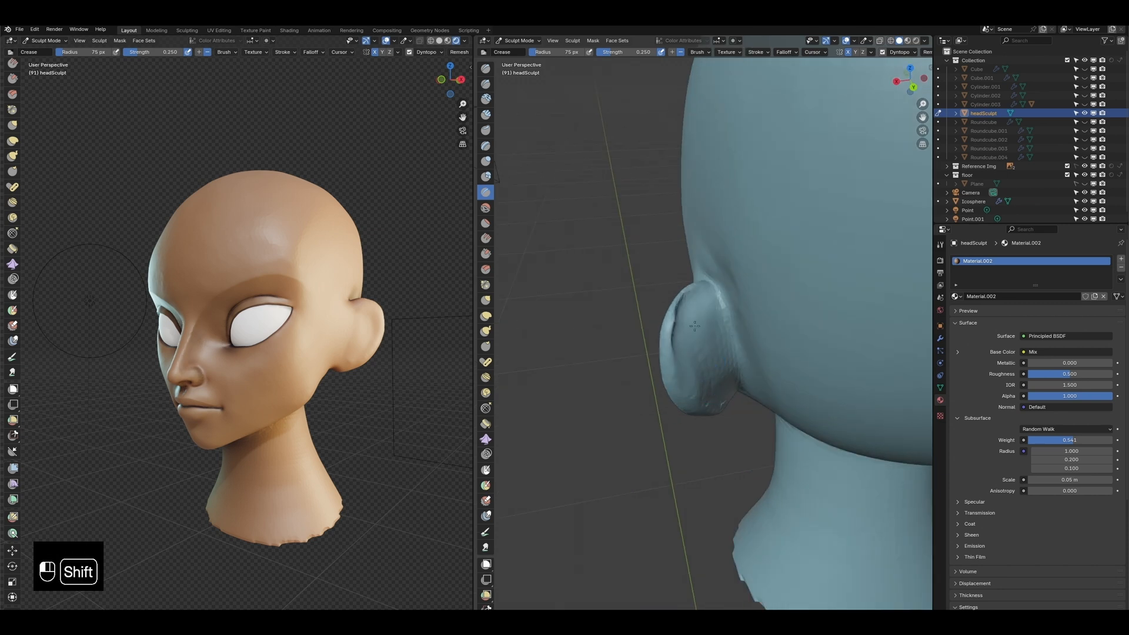
pyautogui.press('i')
pyautogui.moveTo(710, 366); pyautogui.dragTo(709, 351, button='middle')
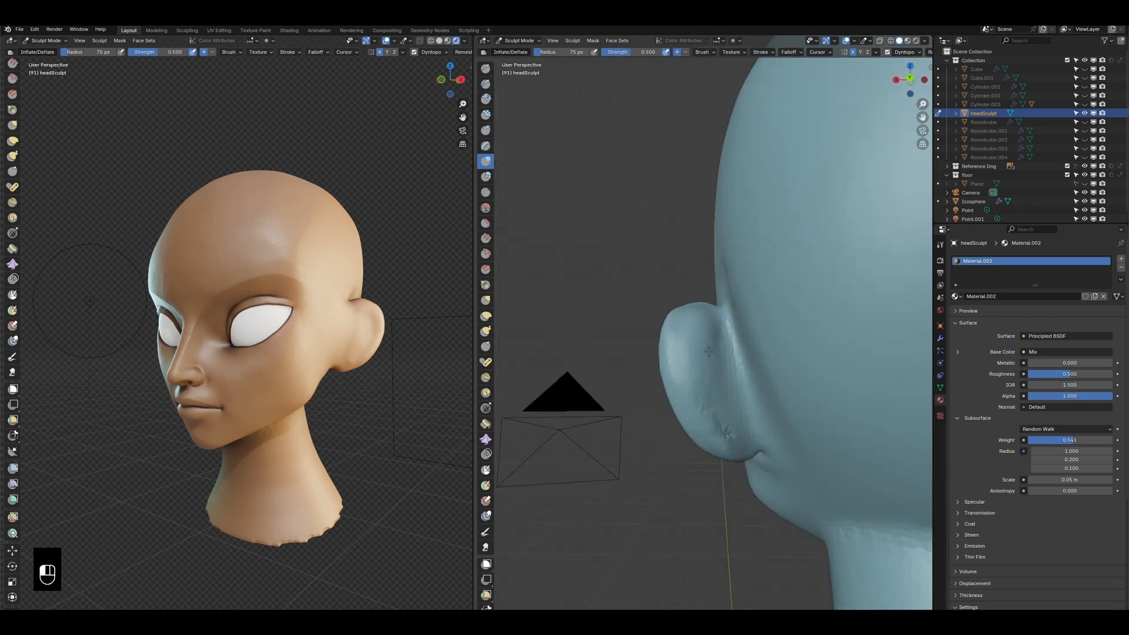
pyautogui.click(486, 116)
pyautogui.moveTo(718, 309); pyautogui.dragTo(734, 345, button='middle')
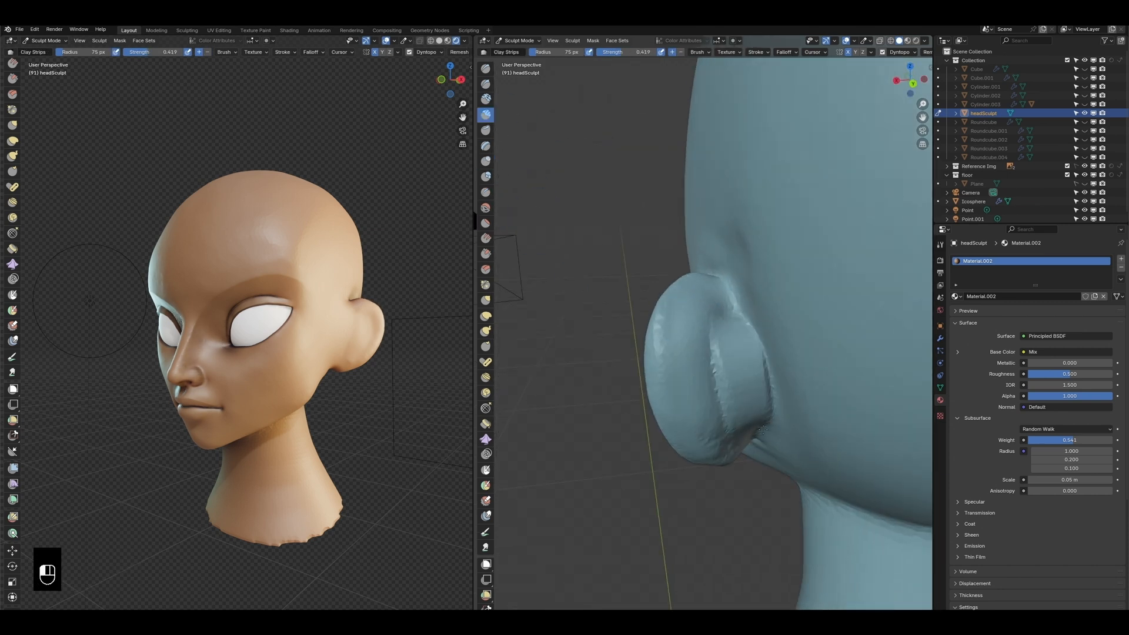
pyautogui.moveTo(762, 429); pyautogui.dragTo(757, 361, button='middle')
pyautogui.keyDown('shift'); pyautogui.moveTo(755, 350); pyautogui.dragTo(710, 391); pyautogui.keyUp('shift')
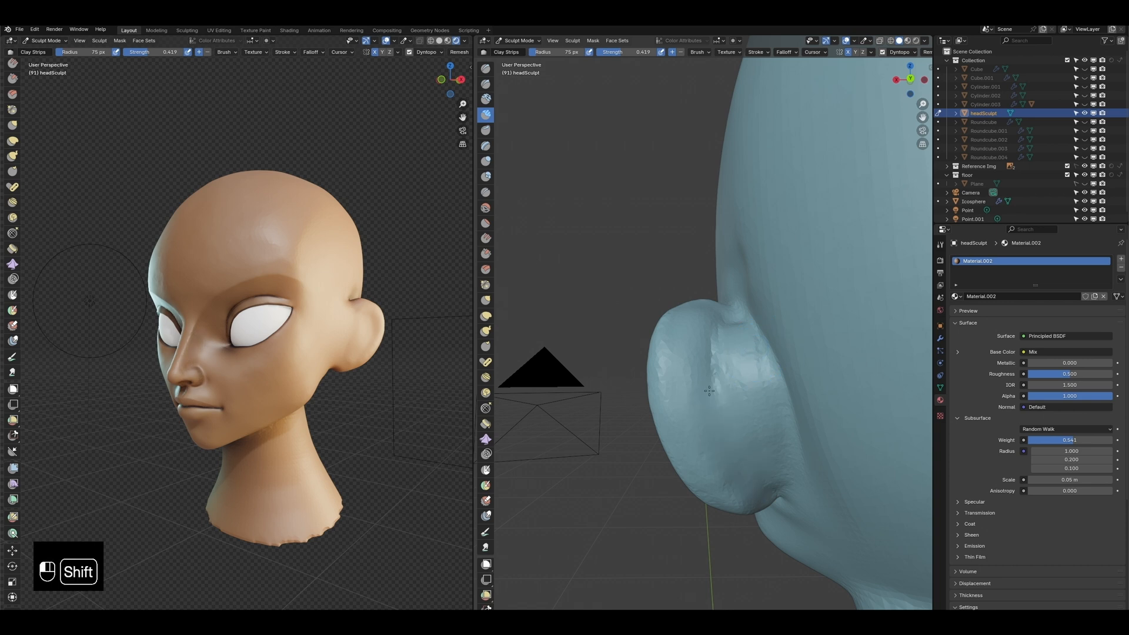
# Step: Smooth the groove behind the ear and the area around its upper attachment to the head
pyautogui.moveTo(787, 487); pyautogui.dragTo(758, 301, button='middle')
pyautogui.moveTo(779, 338); pyautogui.dragTo(763, 355, button='middle')
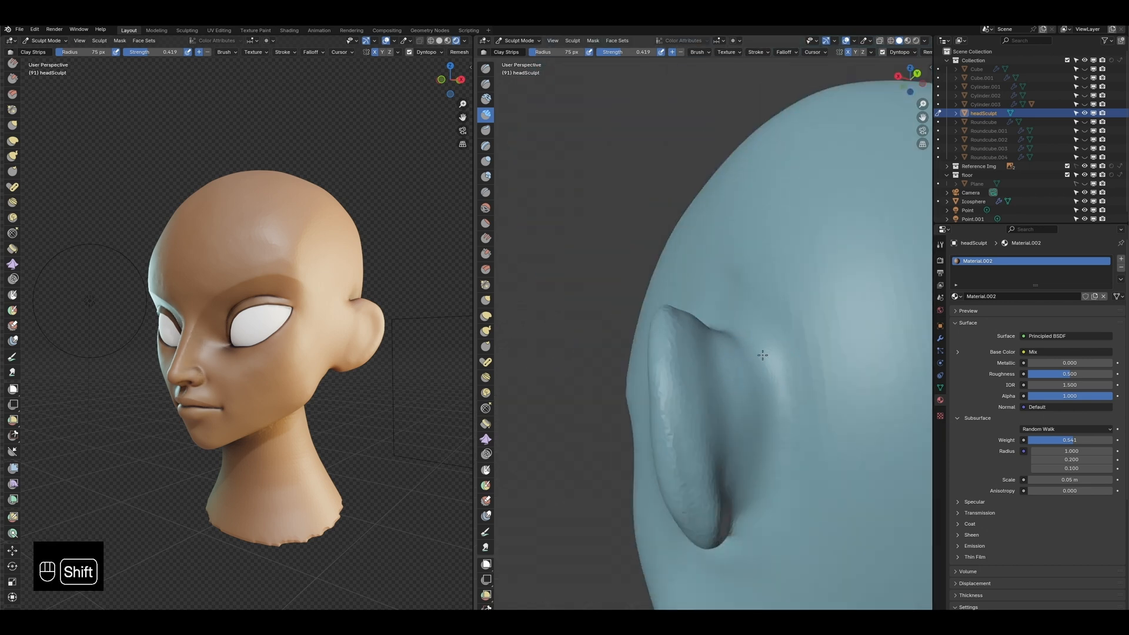
pyautogui.keyDown('shift'); pyautogui.moveTo(720, 505); pyautogui.dragTo(733, 452); pyautogui.keyUp('shift')
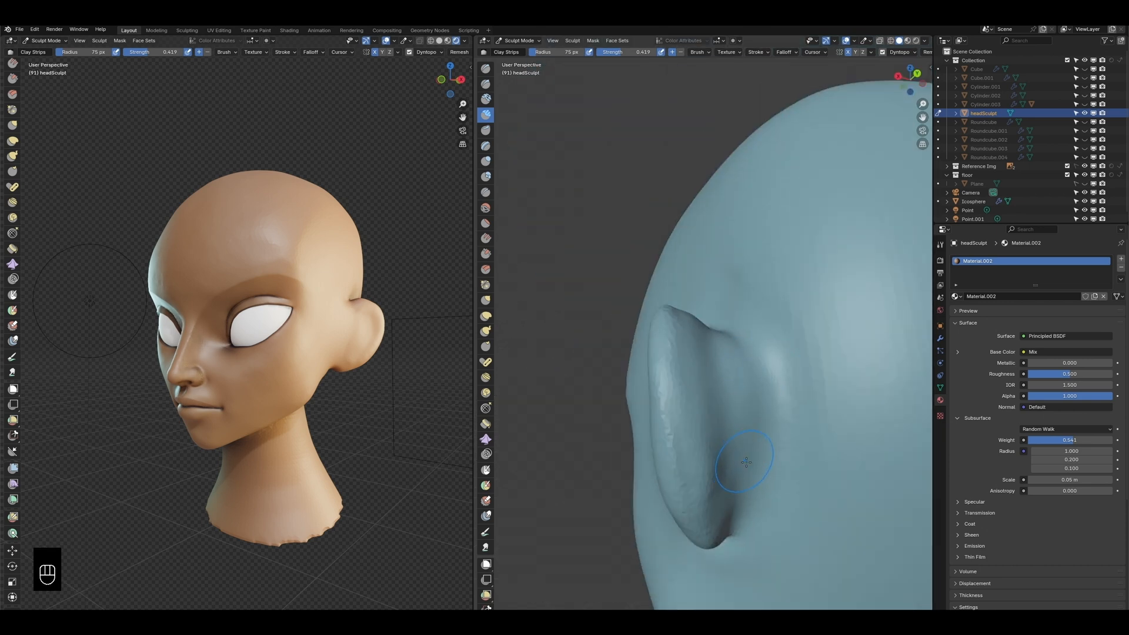
pyautogui.moveTo(746, 463); pyautogui.dragTo(813, 471, button='middle')
pyautogui.keyDown('shift'); pyautogui.moveTo(767, 253); pyautogui.dragTo(824, 282); pyautogui.keyUp('shift')
# Step: Sculpt the curled outer rim of the ear with the Clay Strips brush at 49 px radius and 0.796 strength
pyautogui.moveTo(711, 395)
pyautogui.mouseDown(button='middle')
pyautogui.moveTo(756, 306)
pyautogui.moveTo(723, 277)
pyautogui.mouseUp(button='middle')
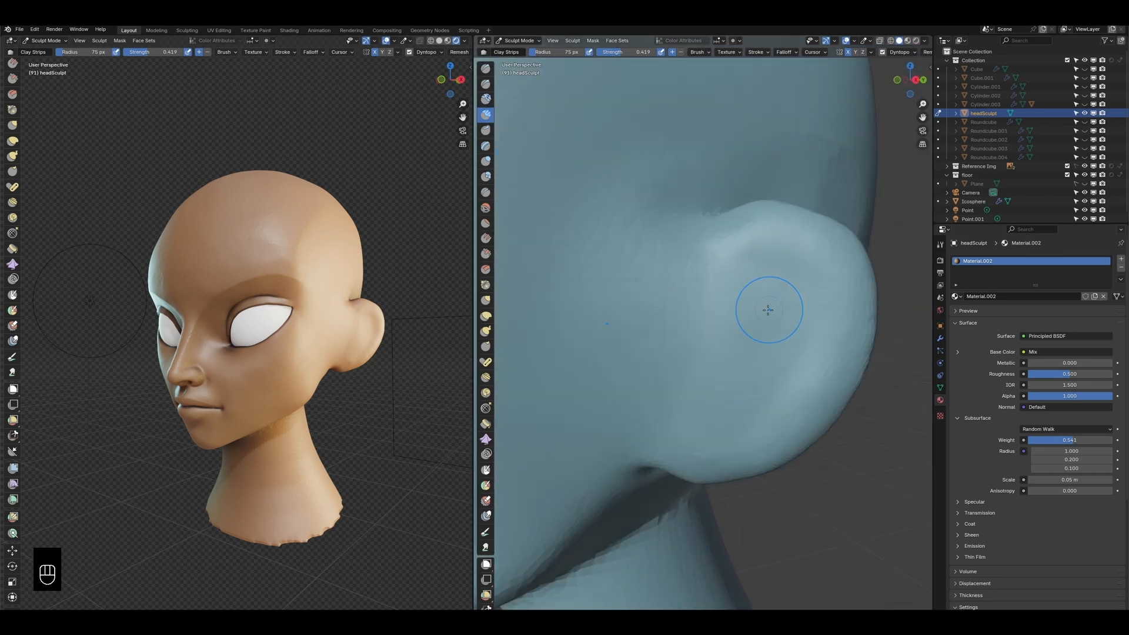
pyautogui.press('f')
pyautogui.hotkey('ctrl', 'z')
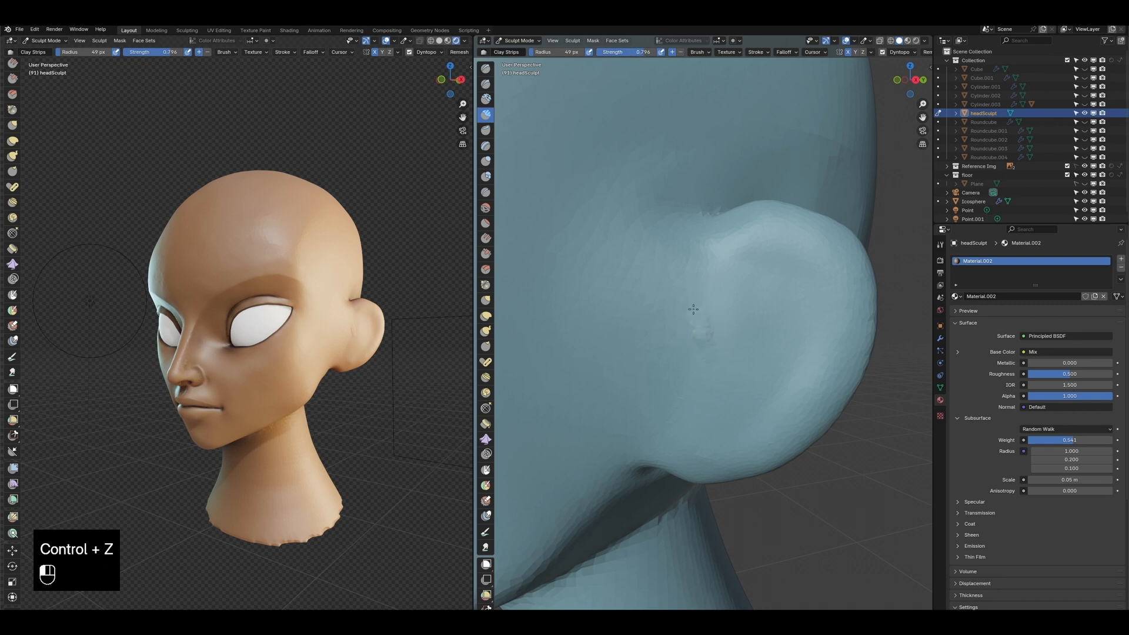
pyautogui.moveTo(690, 334)
pyautogui.mouseDown()
pyautogui.moveTo(726, 241)
pyautogui.moveTo(817, 202)
pyautogui.moveTo(851, 292)
pyautogui.mouseUp()
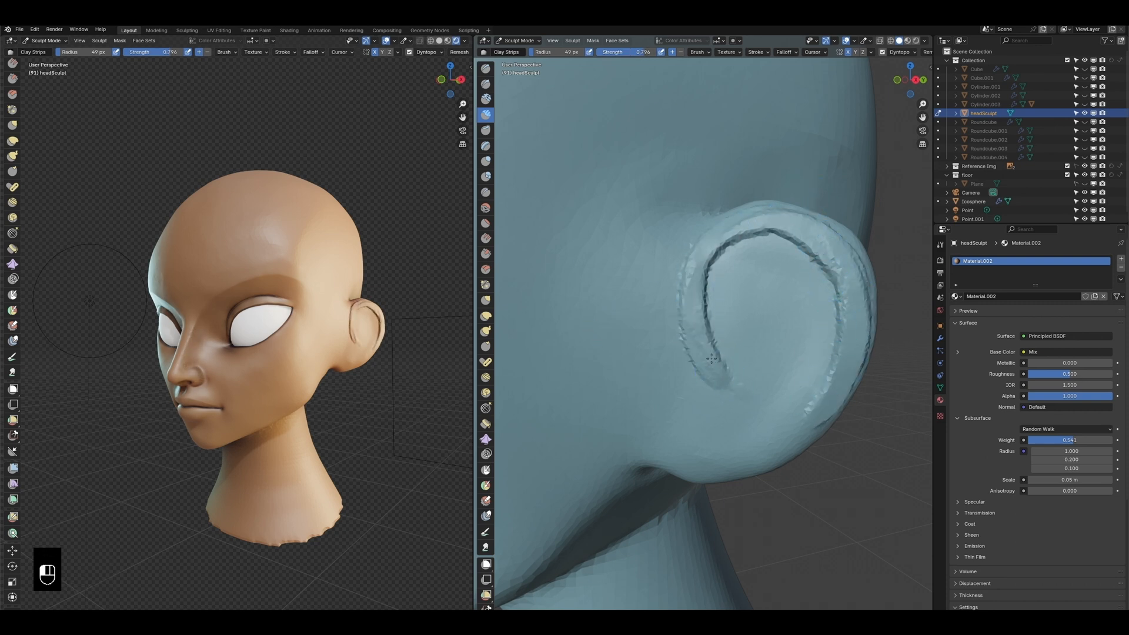
pyautogui.moveTo(712, 358)
pyautogui.mouseDown()
pyautogui.moveTo(764, 229)
pyautogui.moveTo(791, 223)
pyautogui.moveTo(856, 329)
pyautogui.mouseUp()
# Step: Undo the last ear strokes and build up the small flap in front of the ear canal with Clay Strips
pyautogui.moveTo(824, 382); pyautogui.dragTo(809, 342, button='middle')
pyautogui.hotkey('ctrl', 'z')
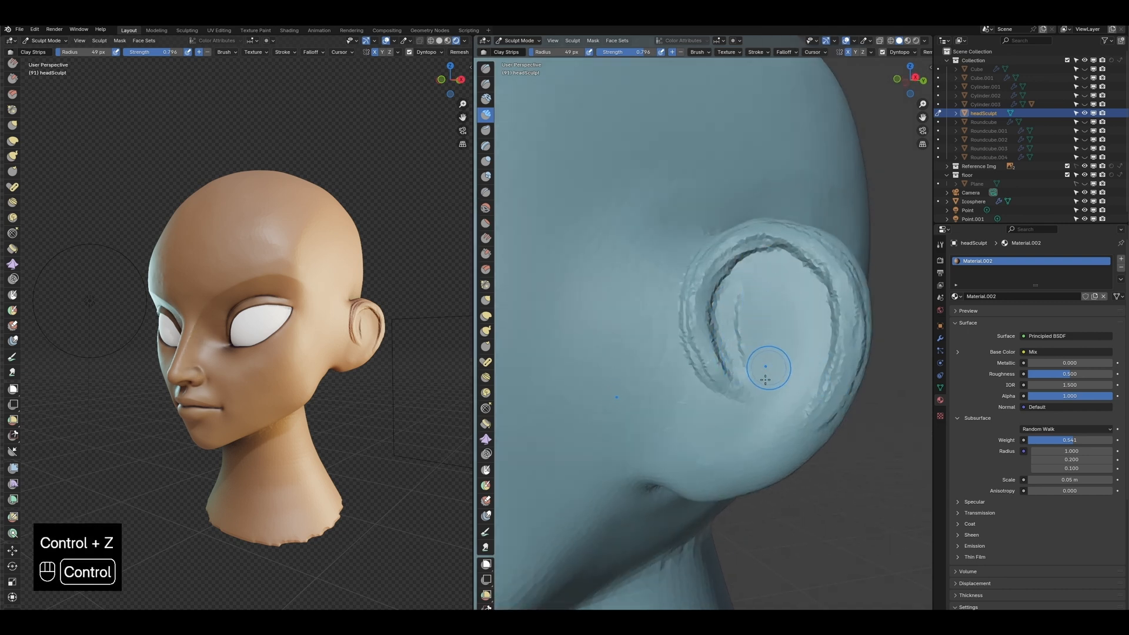
pyautogui.hotkey('ctrl', 'z')
pyautogui.moveTo(699, 381); pyautogui.dragTo(682, 385)
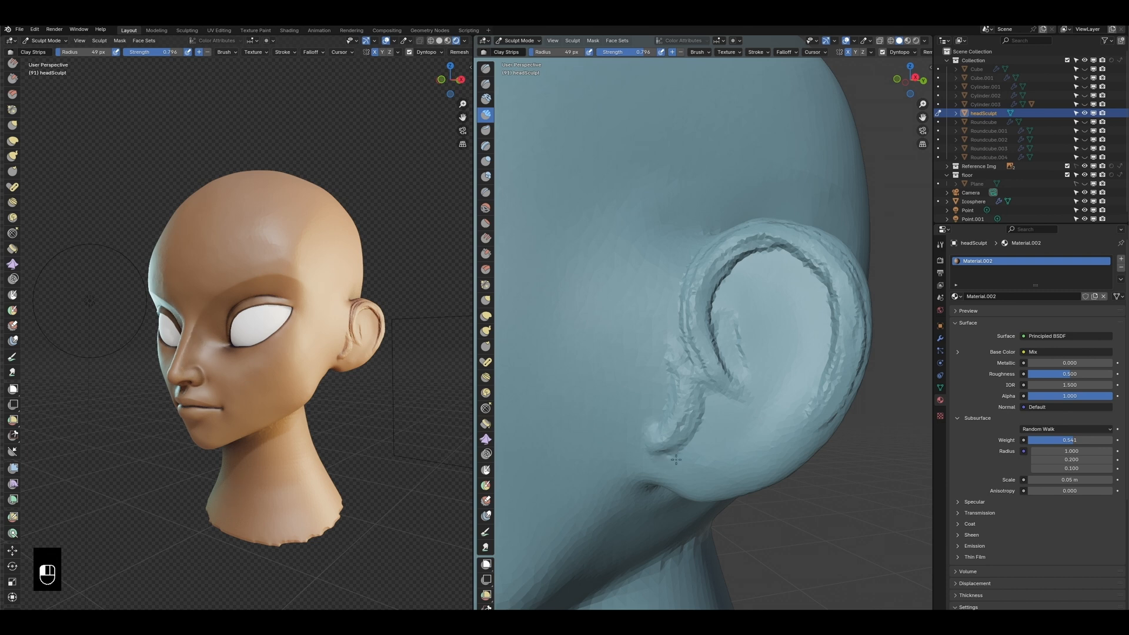
# Step: Carve the ear canal and the hollow above it with the inverted Blob brush at 36 px radius and 0.500 strength
pyautogui.click(486, 177)
pyautogui.keyDown('ctrl'); pyautogui.moveTo(711, 438); pyautogui.dragTo(705, 406); pyautogui.keyUp('ctrl')
pyautogui.press('f')
pyautogui.click(705, 429)
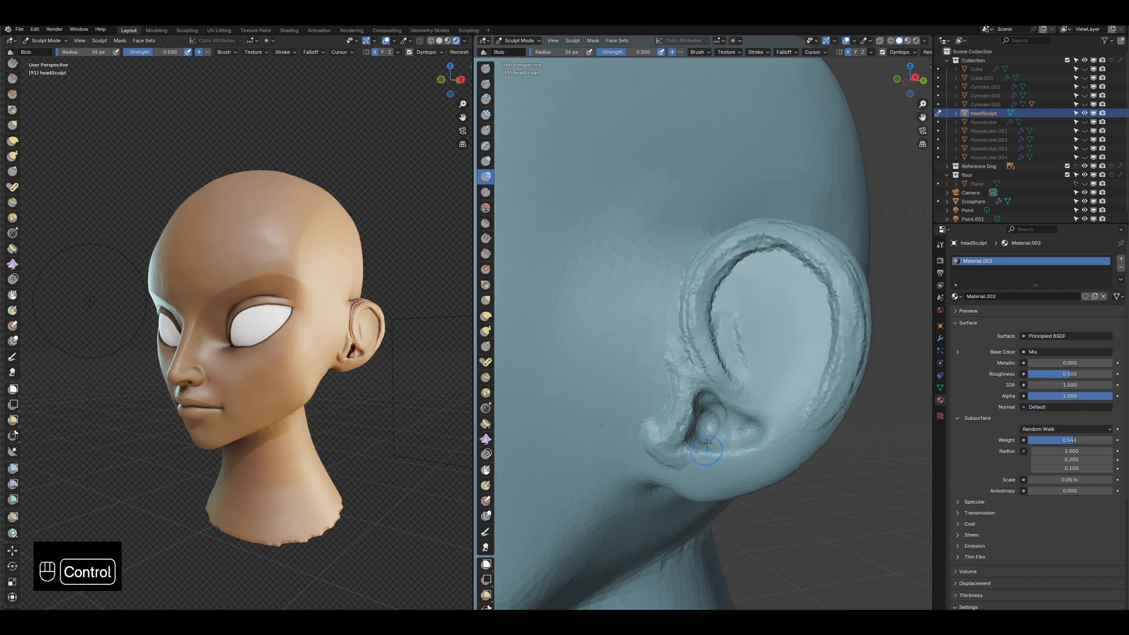
pyautogui.keyDown('shift'); pyautogui.moveTo(713, 404); pyautogui.dragTo(768, 424); pyautogui.keyUp('shift')
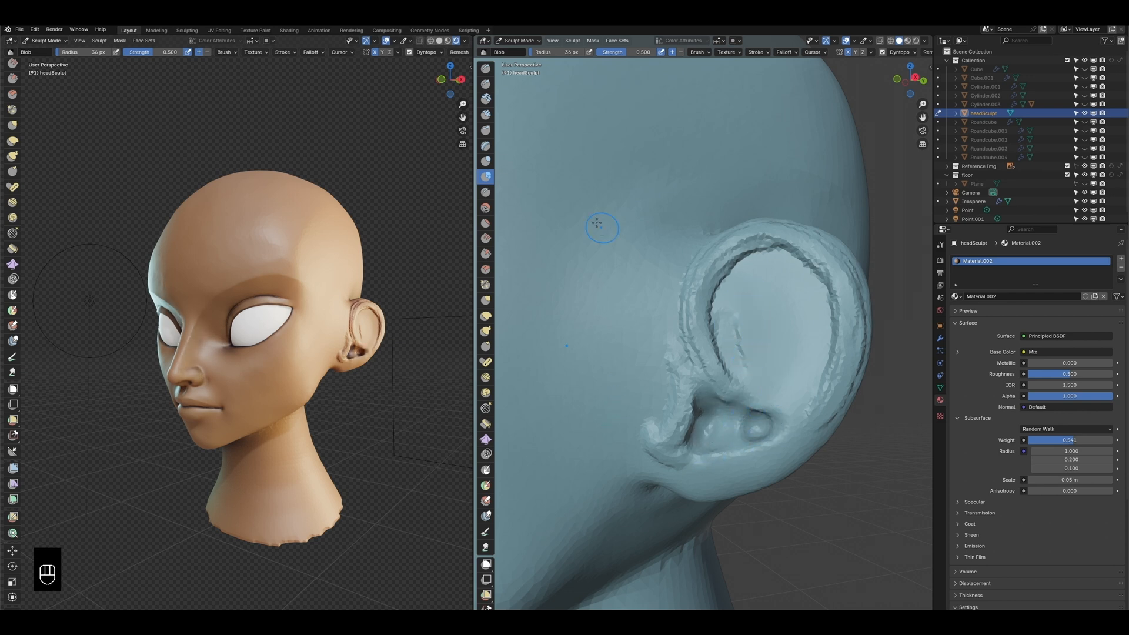
pyautogui.keyDown('ctrl'); pyautogui.moveTo(735, 353); pyautogui.dragTo(762, 377); pyautogui.keyUp('ctrl')
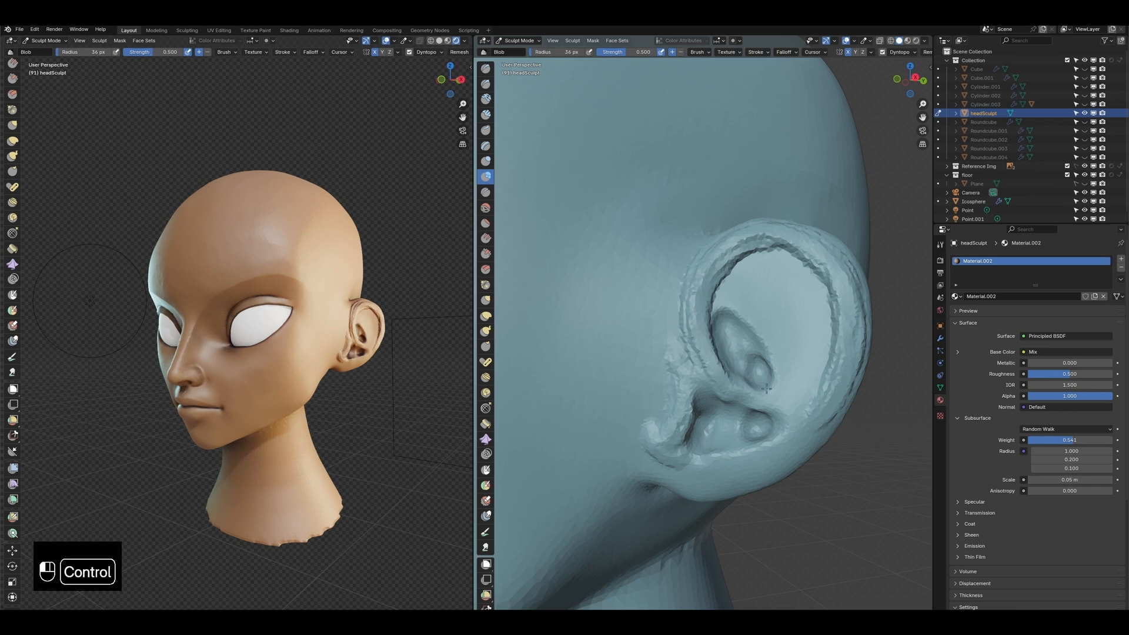
# Step: Sculpt the inner ridges of the ear with Clay Strips at 36 px, and carve the grooves between them
pyautogui.press('c')
pyautogui.press('f')
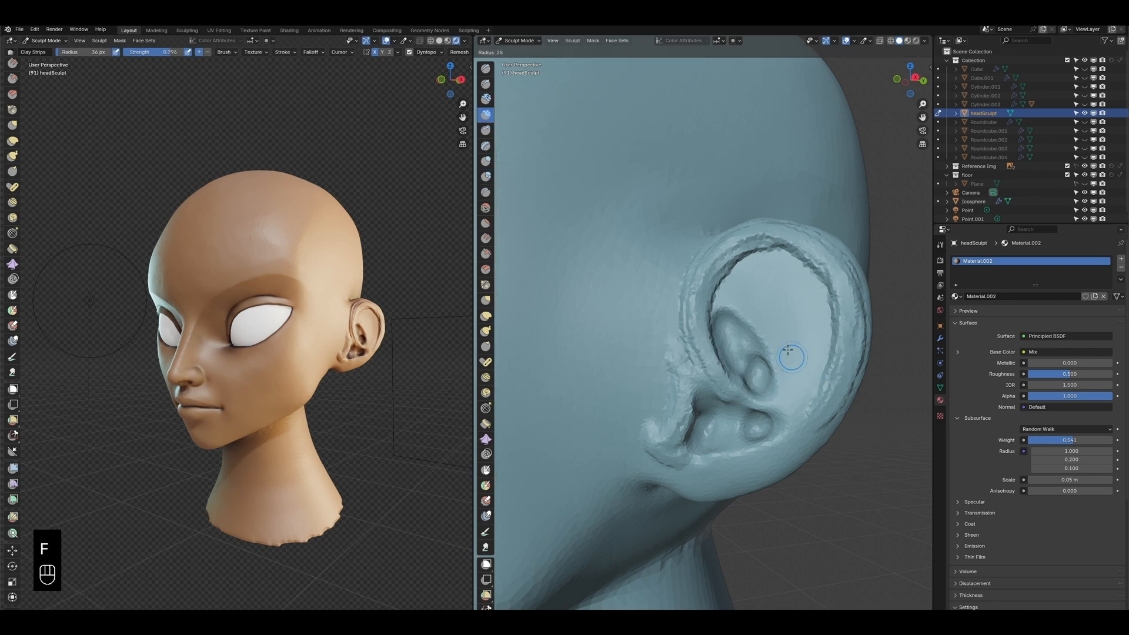
pyautogui.moveTo(729, 301); pyautogui.dragTo(789, 384)
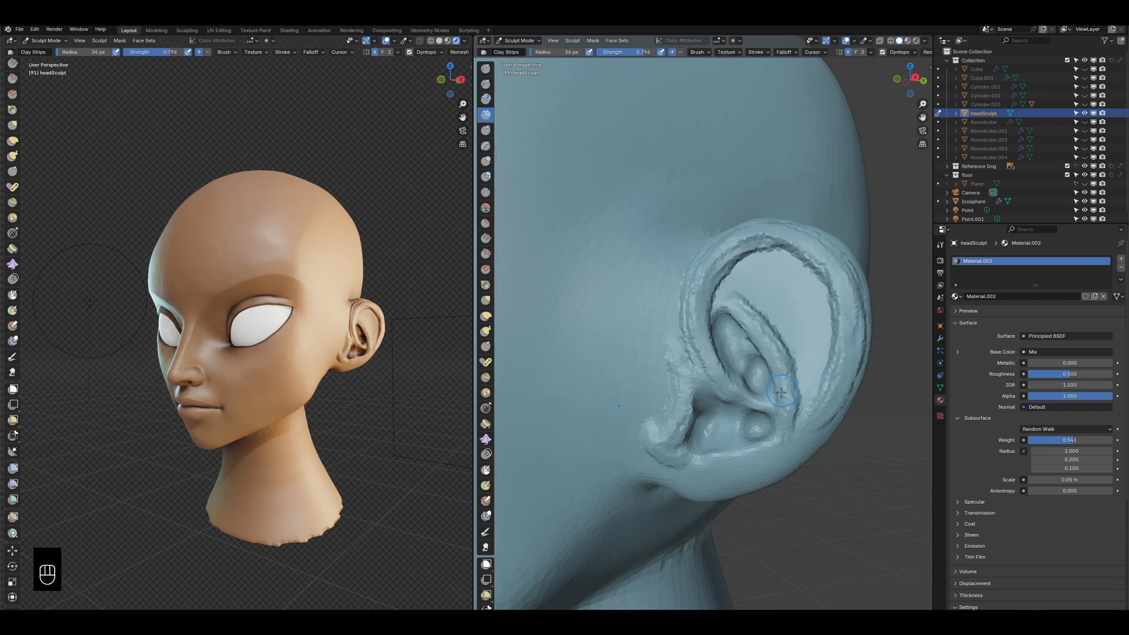
pyautogui.moveTo(768, 265); pyautogui.dragTo(787, 336)
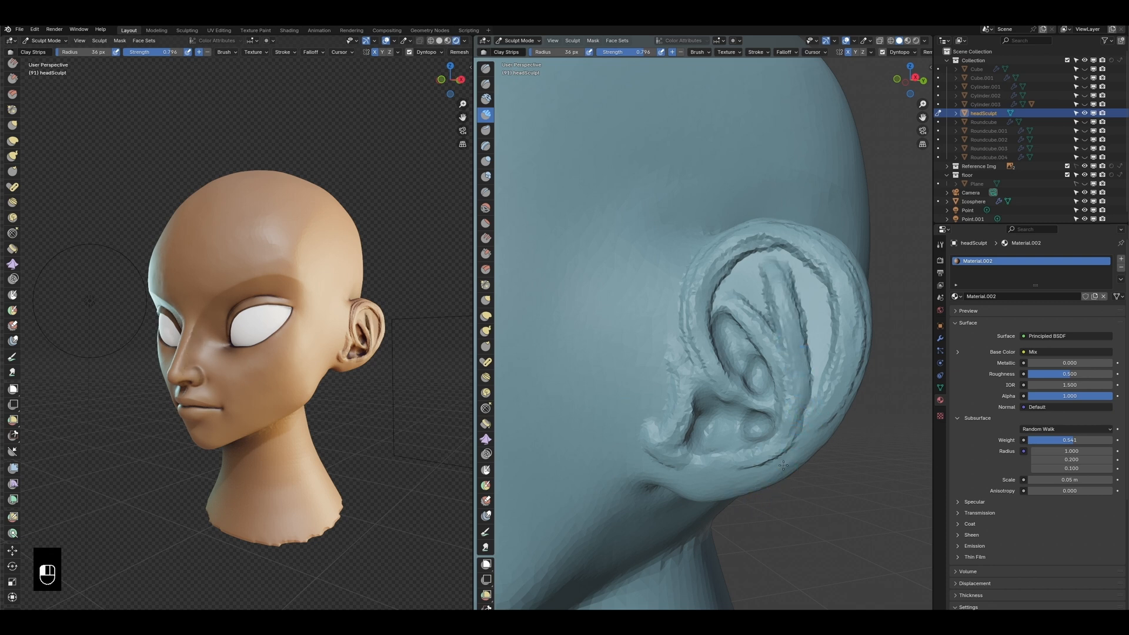
pyautogui.keyDown('ctrl'); pyautogui.moveTo(823, 327); pyautogui.dragTo(819, 348); pyautogui.keyUp('ctrl')
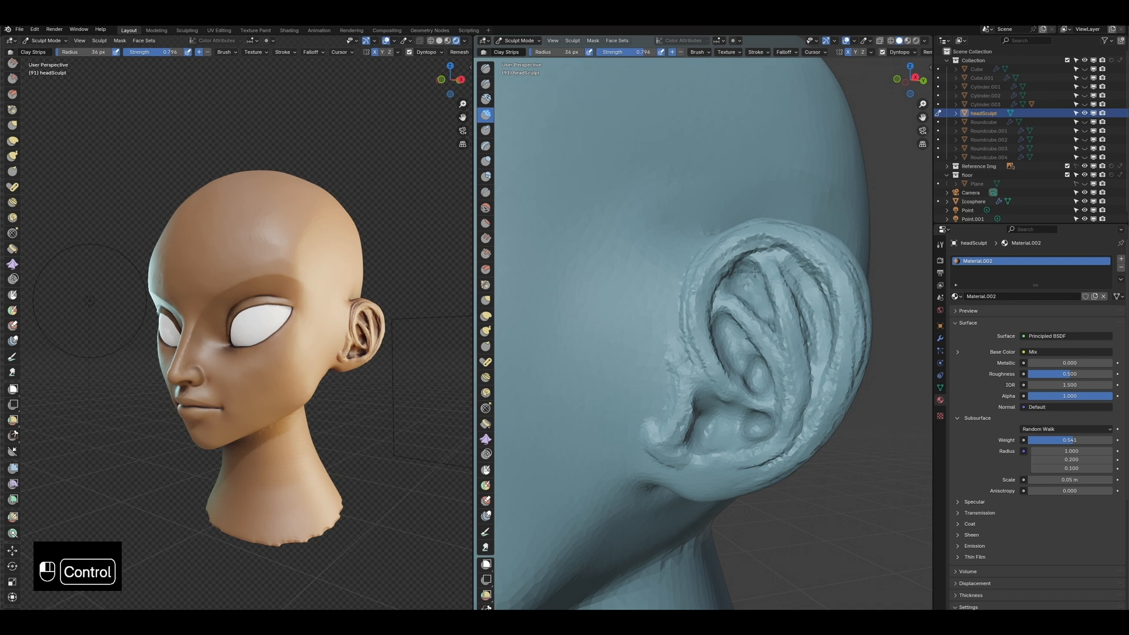
# Step: Smooth all the ear's folds and the area below the lobe with a 213 px brush radius
pyautogui.press('f')
pyautogui.click(825, 441)
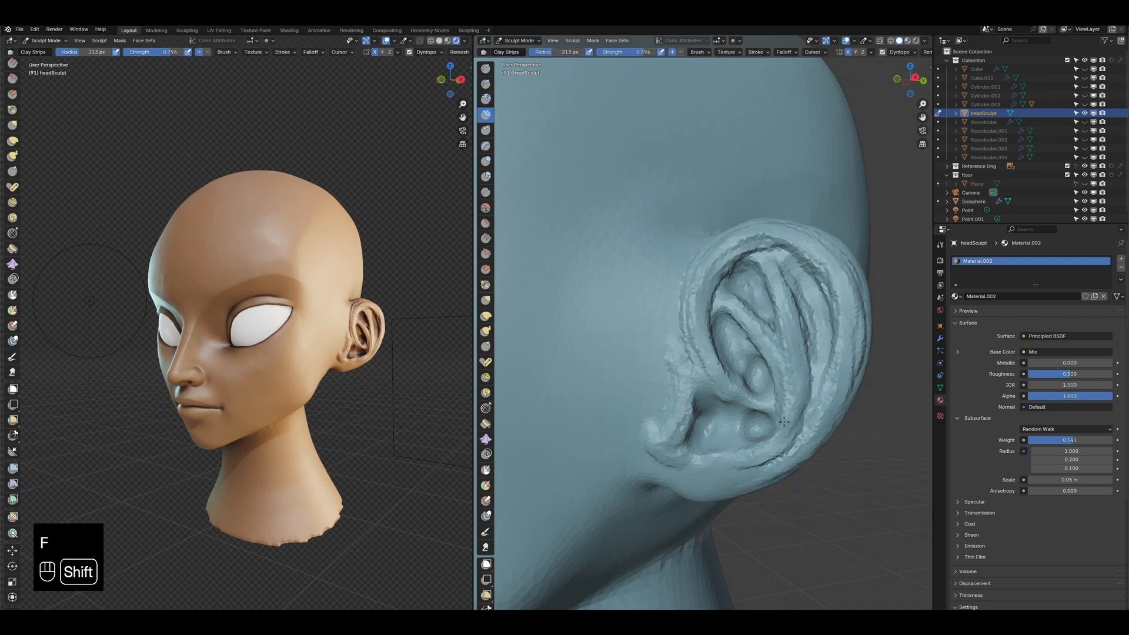
pyautogui.moveTo(775, 329)
pyautogui.keyDown('shift'); pyautogui.mouseDown()
pyautogui.moveTo(753, 420)
pyautogui.moveTo(770, 439)
pyautogui.mouseUp(); pyautogui.keyUp('shift')
pyautogui.keyDown('shift'); pyautogui.moveTo(756, 347); pyautogui.dragTo(782, 274); pyautogui.keyUp('shift')
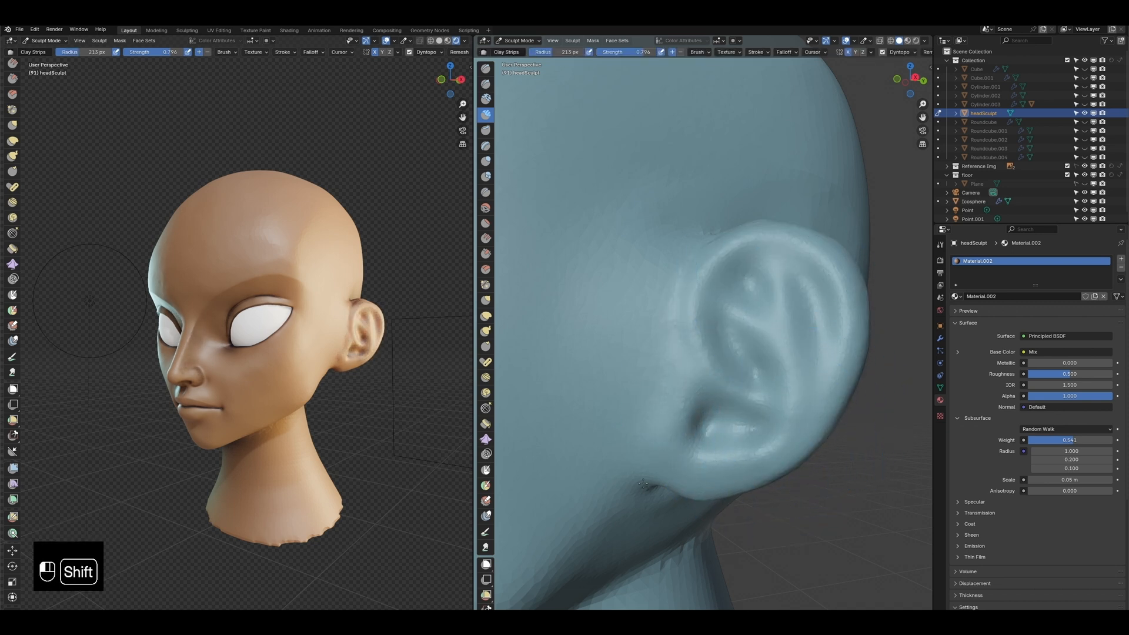
pyautogui.moveTo(643, 483)
pyautogui.keyDown('shift'); pyautogui.mouseDown()
pyautogui.moveTo(693, 252)
pyautogui.moveTo(817, 400)
pyautogui.mouseUp(); pyautogui.keyUp('shift')
# Step: Crease the groove between the ear's inner ridge and outer rim with a resized Crease brush
pyautogui.click(486, 192)
pyautogui.press('f')
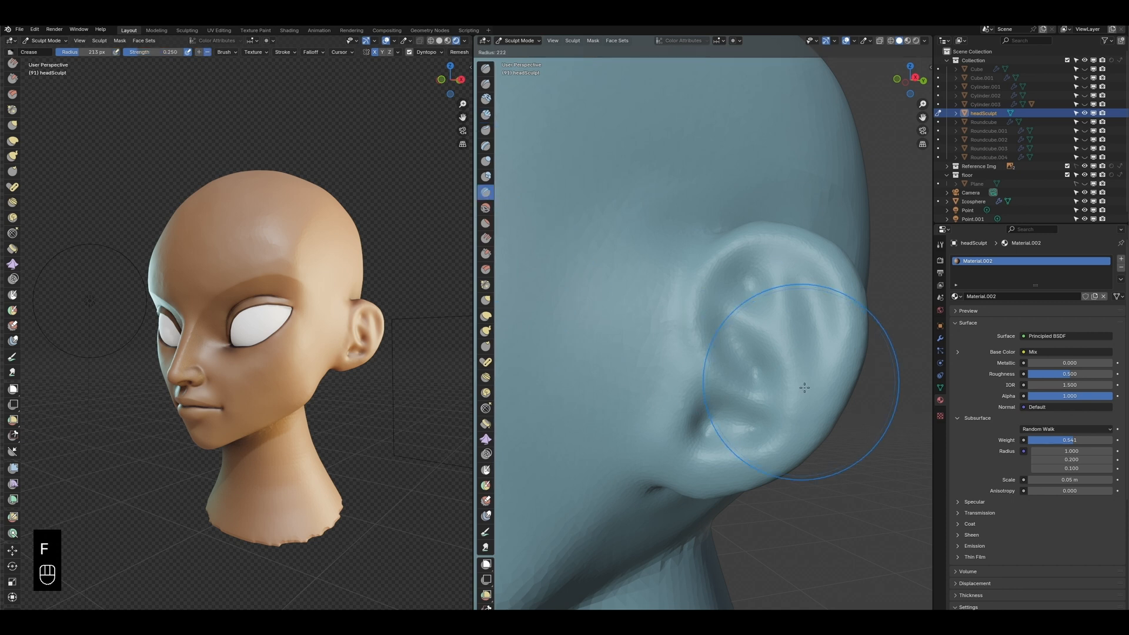
pyautogui.click(851, 377)
pyautogui.press('f')
pyautogui.moveTo(808, 299)
pyautogui.mouseDown()
pyautogui.moveTo(821, 346)
pyautogui.moveTo(809, 406)
pyautogui.mouseUp()
pyautogui.click(847, 376)
# Step: Define the ear's inner grooves and canal with the Draw Sharp brush at 81 px radius and 0.500 strength, undoing the last stroke
pyautogui.click(486, 84)
pyautogui.moveTo(801, 312)
pyautogui.mouseDown()
pyautogui.moveTo(812, 371)
pyautogui.moveTo(788, 433)
pyautogui.moveTo(760, 461)
pyautogui.moveTo(776, 455)
pyautogui.moveTo(800, 284)
pyautogui.mouseUp()
pyautogui.moveTo(733, 336)
pyautogui.mouseDown()
pyautogui.moveTo(768, 372)
pyautogui.moveTo(709, 283)
pyautogui.moveTo(779, 252)
pyautogui.moveTo(808, 285)
pyautogui.moveTo(833, 357)
pyautogui.moveTo(825, 391)
pyautogui.moveTo(720, 288)
pyautogui.mouseUp()
pyautogui.moveTo(727, 450)
pyautogui.mouseDown()
pyautogui.moveTo(703, 431)
pyautogui.moveTo(711, 413)
pyautogui.mouseUp()
pyautogui.hotkey('ctrl', 'z')
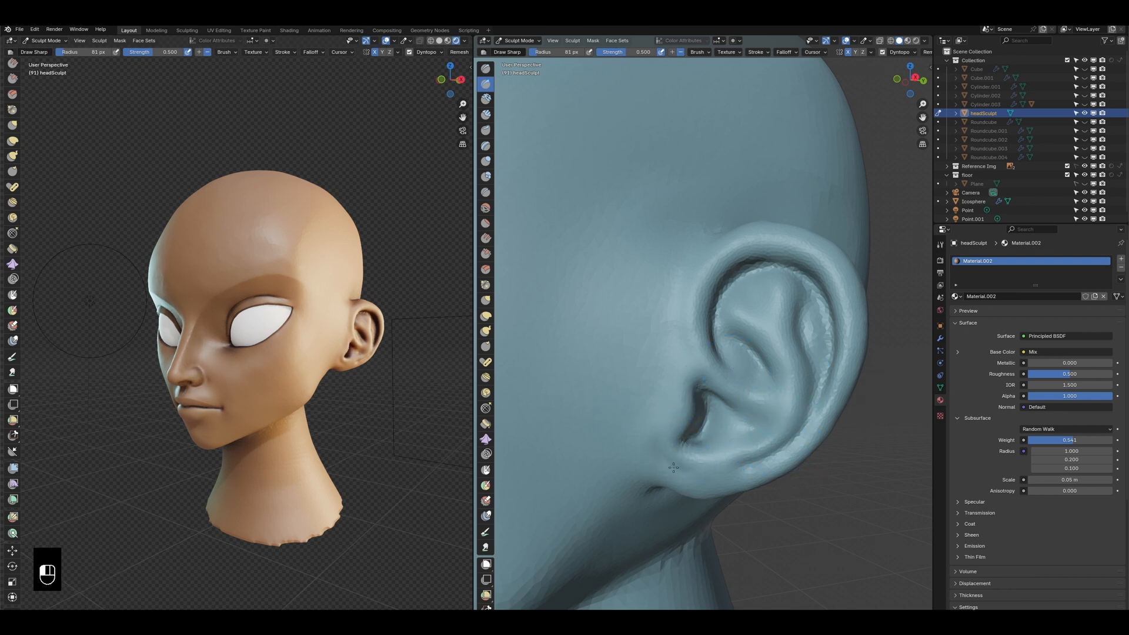
# Step: Pull the earlobe downward with the Elastic Deform brush at a 62 px radius, and smooth around the lobe
pyautogui.click(486, 316)
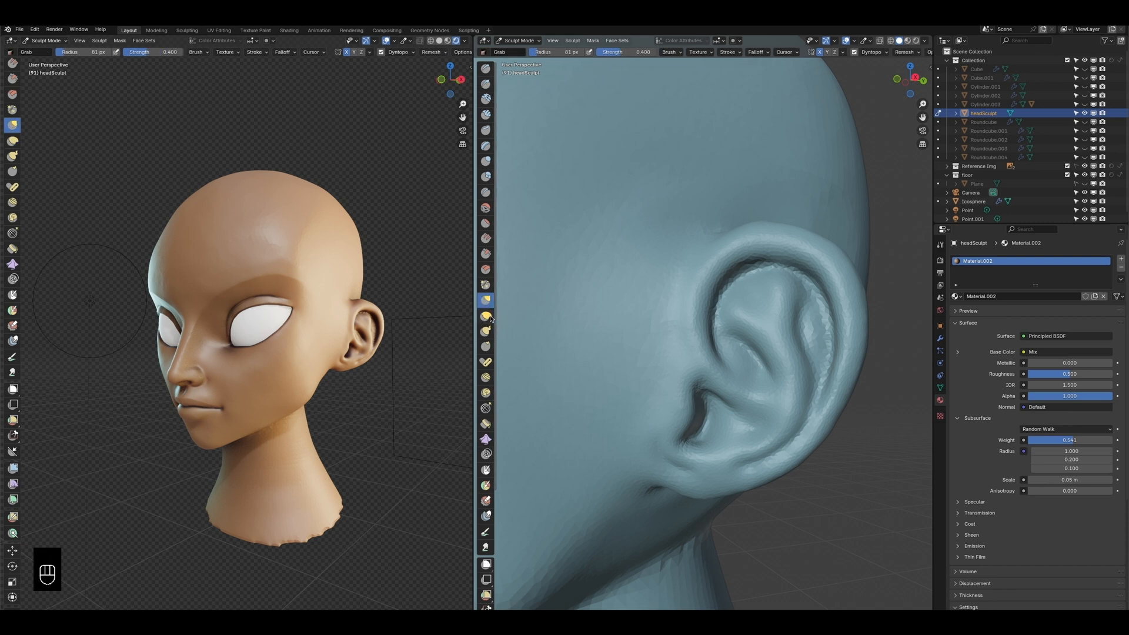
pyautogui.press('f')
pyautogui.click(672, 485)
pyautogui.moveTo(674, 487)
pyautogui.mouseDown()
pyautogui.moveTo(685, 504)
pyautogui.moveTo(729, 503)
pyautogui.mouseUp()
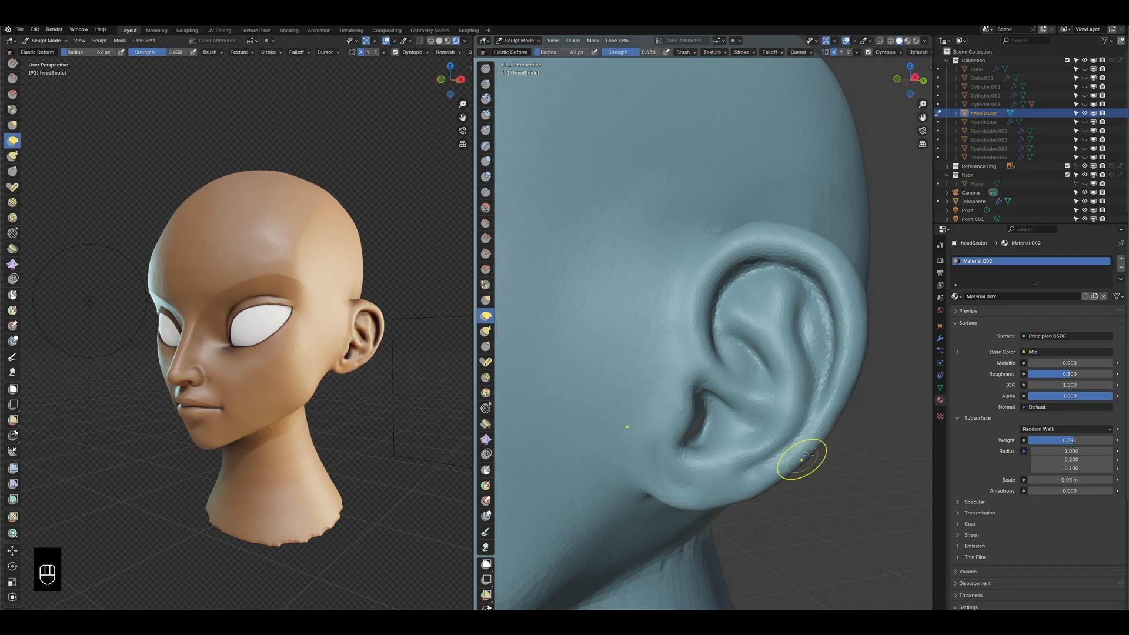
pyautogui.keyDown('shift'); pyautogui.moveTo(670, 462); pyautogui.dragTo(659, 455); pyautogui.keyUp('shift')
pyautogui.moveTo(724, 508)
pyautogui.mouseDown(button='middle')
pyautogui.moveTo(723, 461)
pyautogui.moveTo(733, 490)
pyautogui.mouseUp(button='middle')
pyautogui.keyDown('shift'); pyautogui.moveTo(709, 522); pyautogui.dragTo(676, 534); pyautogui.keyUp('shift')
# Step: Build up the flap beside the ear canal with the Clay Strips brush at a 39 px radius, and smooth its lower end
pyautogui.click(486, 115)
pyautogui.press('f')
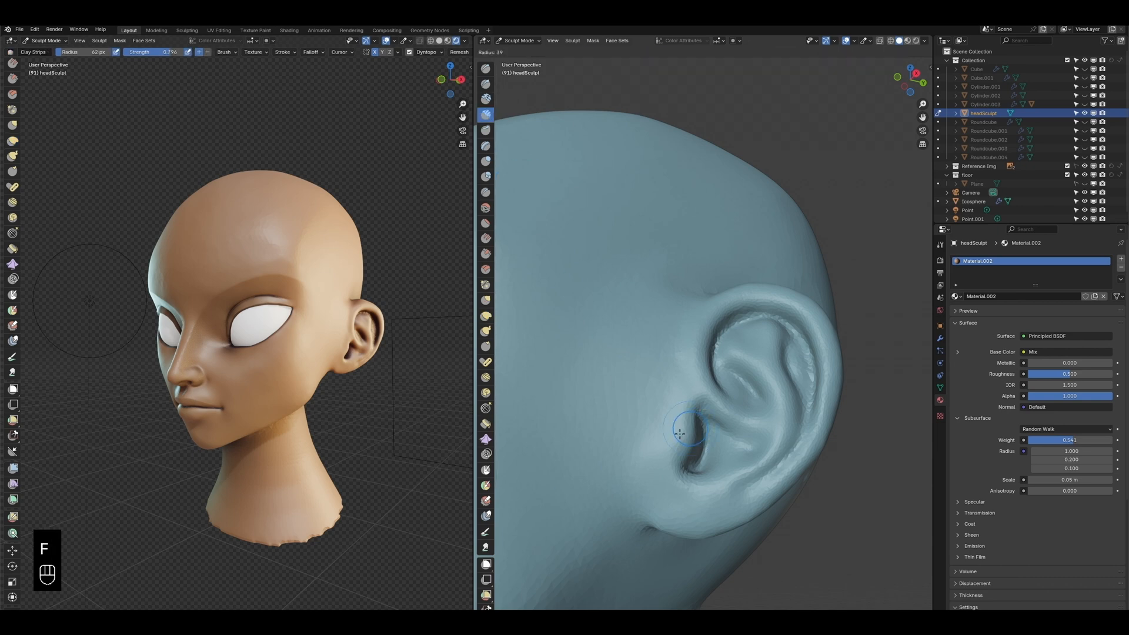
pyautogui.click(677, 435)
pyautogui.moveTo(682, 491); pyautogui.dragTo(673, 454)
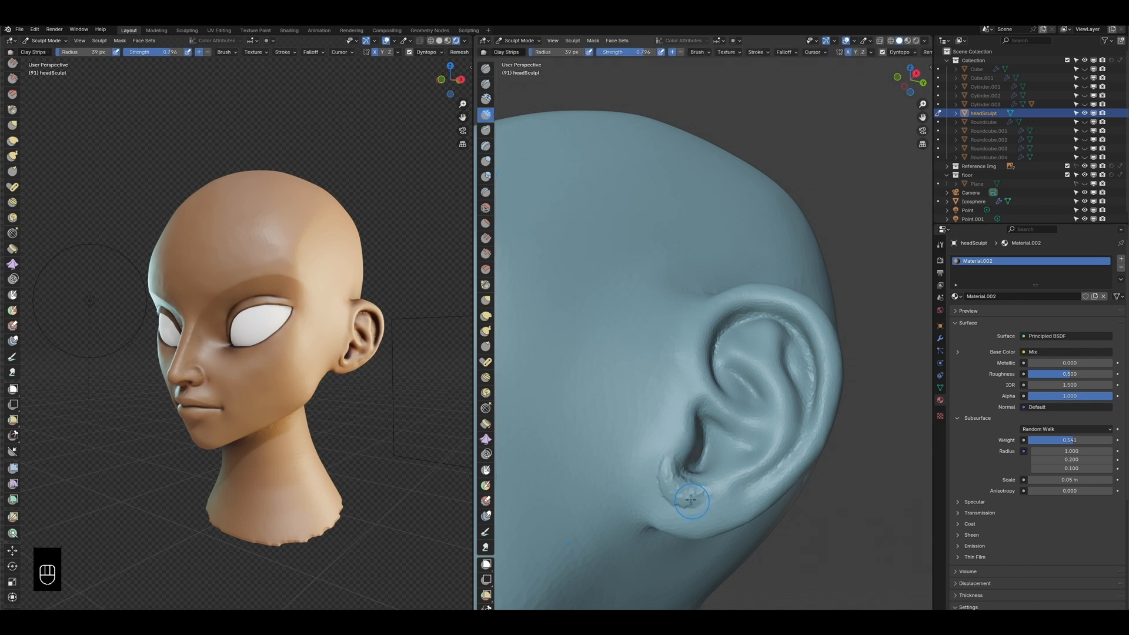
pyautogui.keyDown('shift'); pyautogui.moveTo(692, 501); pyautogui.dragTo(687, 503); pyautogui.keyUp('shift')
# Step: Deepen the ear's inner grooves down to the canal with the Draw Sharp brush at 70 px radius, and smooth them
pyautogui.moveTo(801, 452)
pyautogui.mouseDown(button='middle')
pyautogui.moveTo(794, 471)
pyautogui.moveTo(815, 447)
pyautogui.moveTo(723, 441)
pyautogui.moveTo(817, 417)
pyautogui.mouseUp(button='middle')
pyautogui.moveTo(817, 417)
pyautogui.keyDown('super'); pyautogui.mouseDown(button='middle')
pyautogui.moveTo(819, 388)
pyautogui.moveTo(815, 406)
pyautogui.mouseUp(button='middle'); pyautogui.keyUp('super')
pyautogui.moveTo(817, 368)
pyautogui.keyDown('super'); pyautogui.mouseDown(button='middle')
pyautogui.moveTo(821, 382)
pyautogui.moveTo(729, 410)
pyautogui.moveTo(766, 360)
pyautogui.mouseUp(button='middle'); pyautogui.keyUp('super')
pyautogui.hotkey('ctrl', 'z')
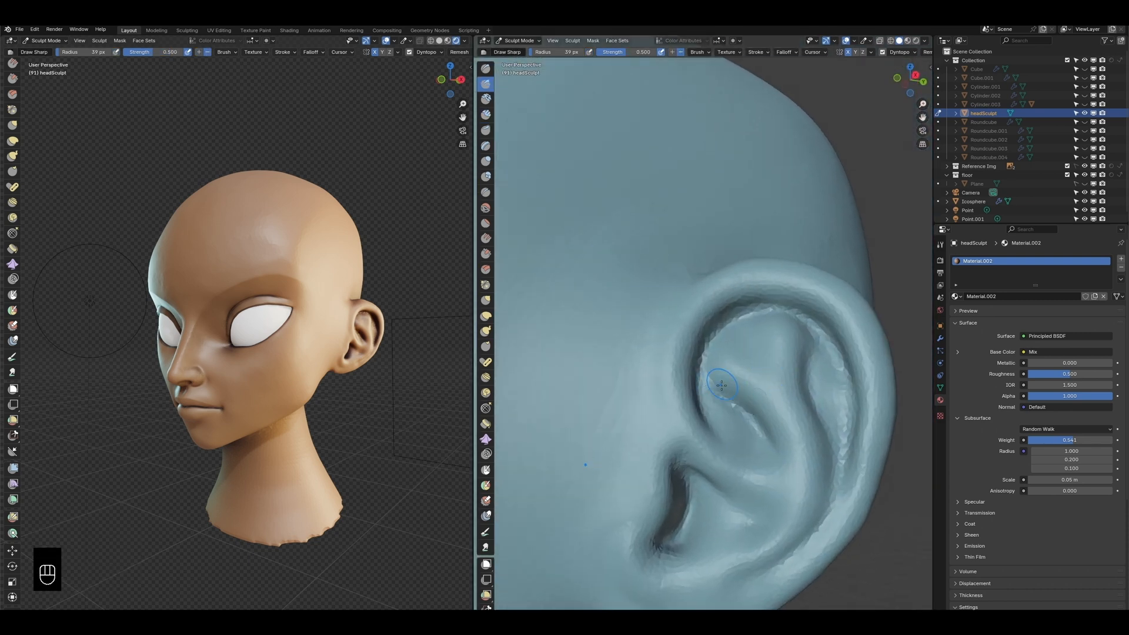
pyautogui.moveTo(714, 380); pyautogui.dragTo(777, 451)
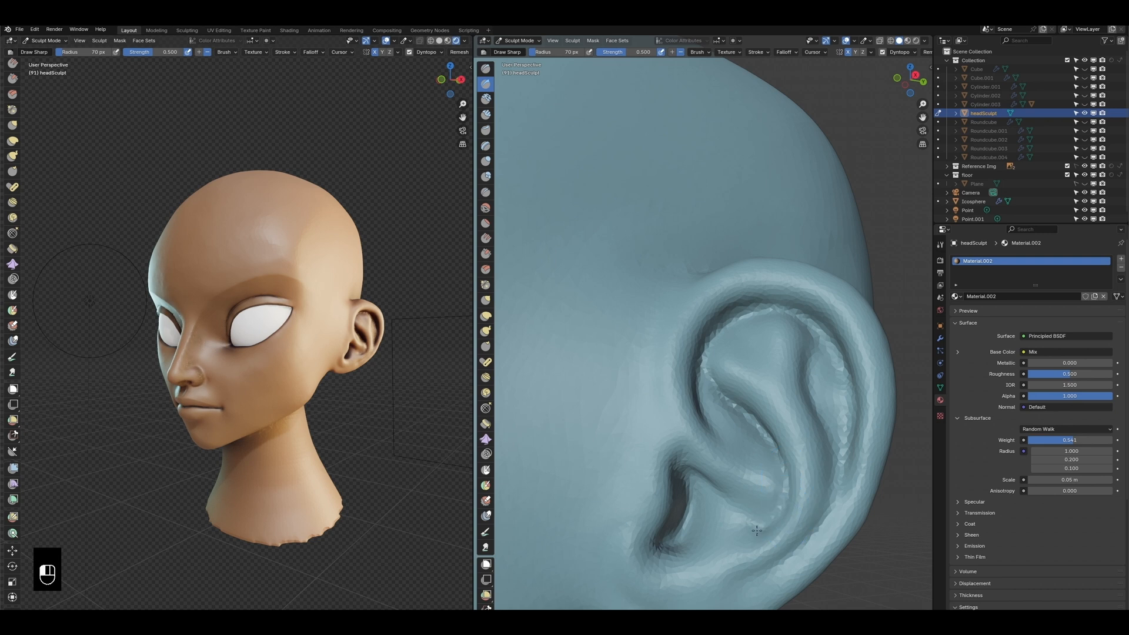
pyautogui.moveTo(757, 531); pyautogui.dragTo(694, 558)
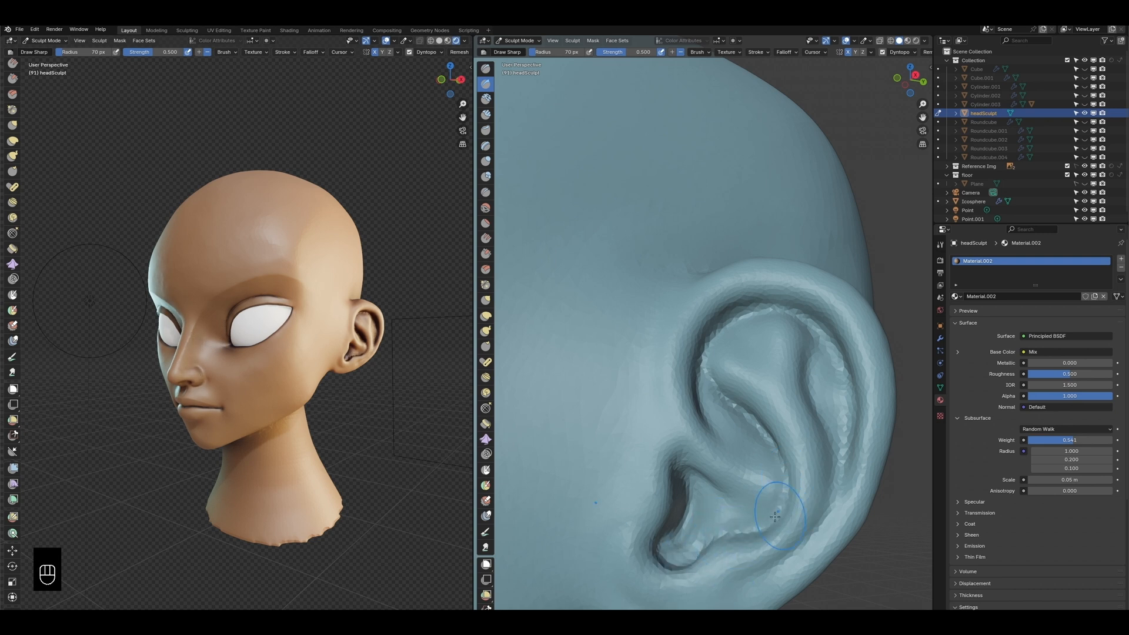
pyautogui.moveTo(773, 480); pyautogui.dragTo(748, 448, button='middle')
pyautogui.moveTo(663, 493)
pyautogui.keyDown('shift'); pyautogui.mouseDown()
pyautogui.moveTo(700, 499)
pyautogui.moveTo(772, 429)
pyautogui.mouseUp(); pyautogui.keyUp('shift')
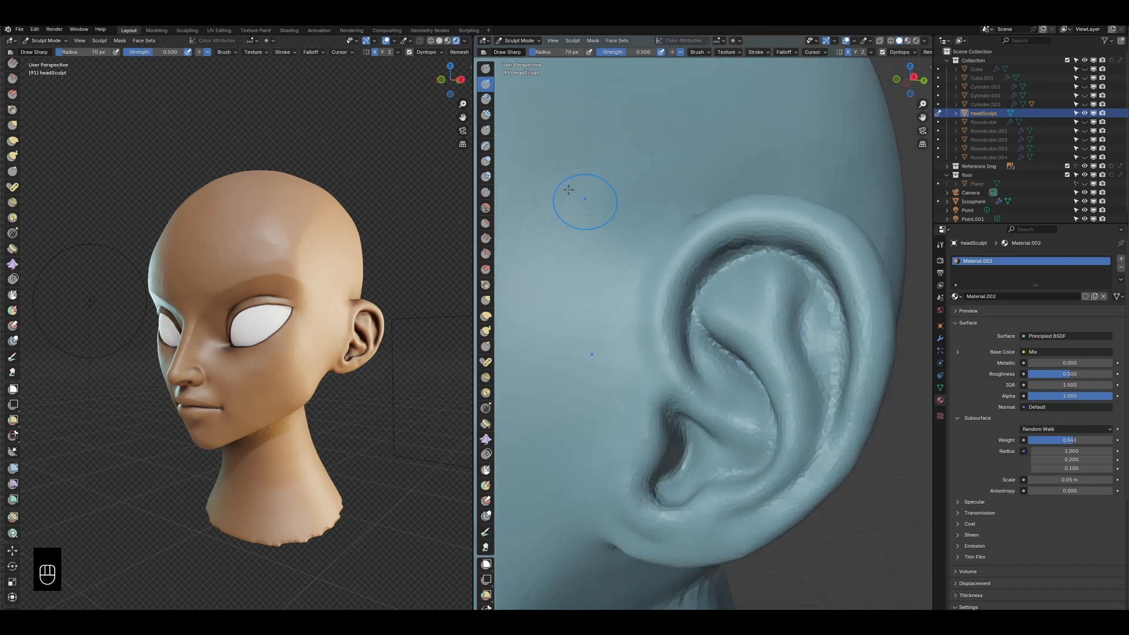
# Step: Carve the hollow in the upper inner ear with the Clay Strips brush inverted at 54 px radius, and smooth it
pyautogui.click(486, 112)
pyautogui.press('f')
pyautogui.hotkey('ctrl', 'f')
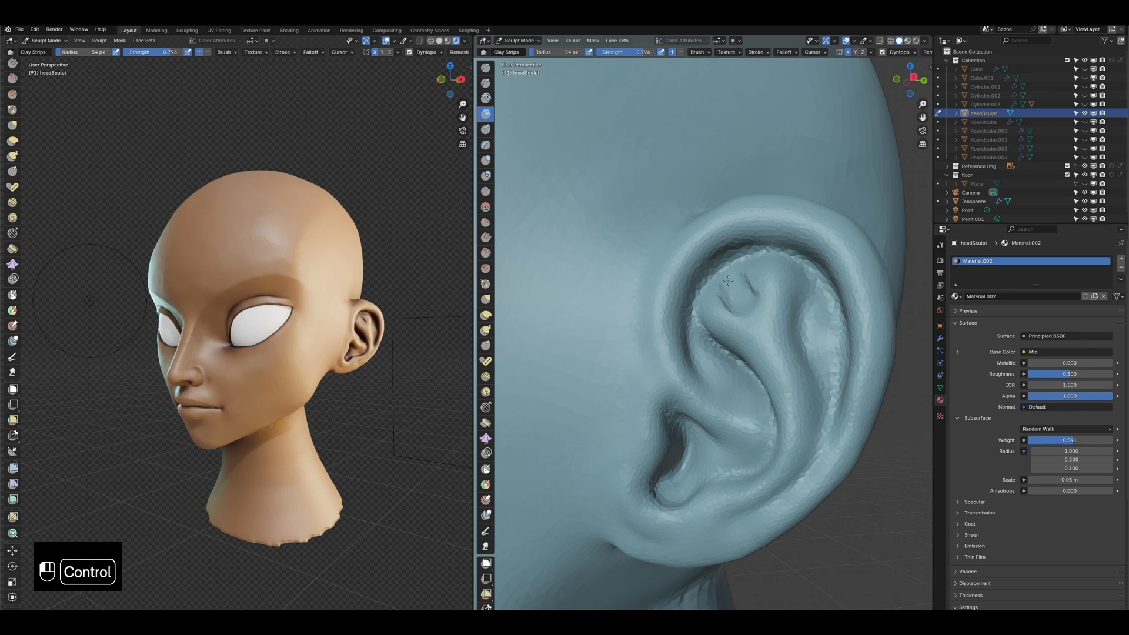
pyautogui.keyDown('ctrl'); pyautogui.moveTo(755, 301); pyautogui.dragTo(759, 307); pyautogui.keyUp('ctrl')
pyautogui.moveTo(722, 290)
pyautogui.keyDown('shift'); pyautogui.mouseDown()
pyautogui.moveTo(731, 310)
pyautogui.moveTo(752, 283)
pyautogui.mouseUp(); pyautogui.keyUp('shift')
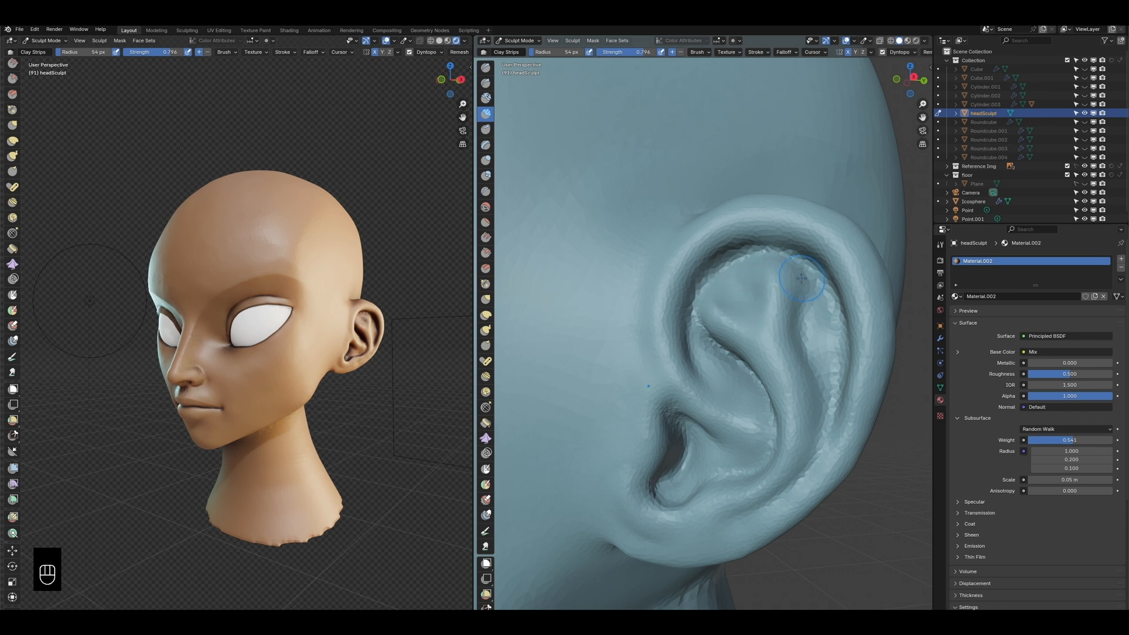
pyautogui.moveTo(329, 358); pyautogui.dragTo(247, 356, button='middle')
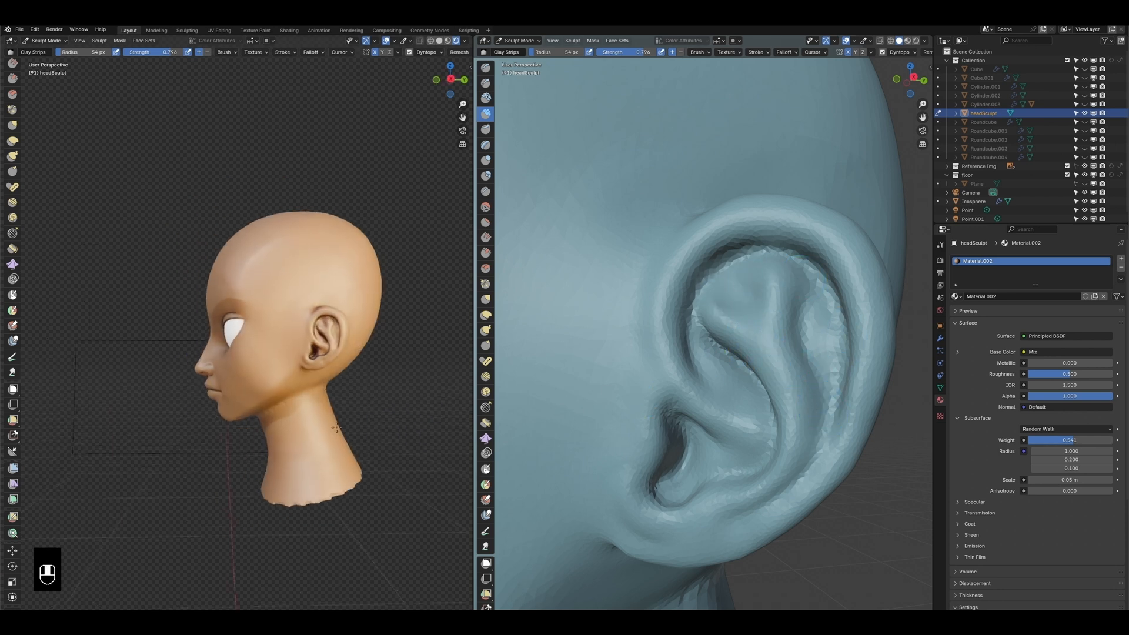
# Step: Undo a broad smoothing pass over the ear, and smooth its inner folds at a reduced 114 px radius
pyautogui.press('f')
pyautogui.click(871, 366)
pyautogui.moveTo(824, 330)
pyautogui.keyDown('shift'); pyautogui.mouseDown()
pyautogui.moveTo(803, 424)
pyautogui.moveTo(727, 329)
pyautogui.mouseUp(); pyautogui.keyUp('shift')
pyautogui.hotkey('ctrl', 'z')
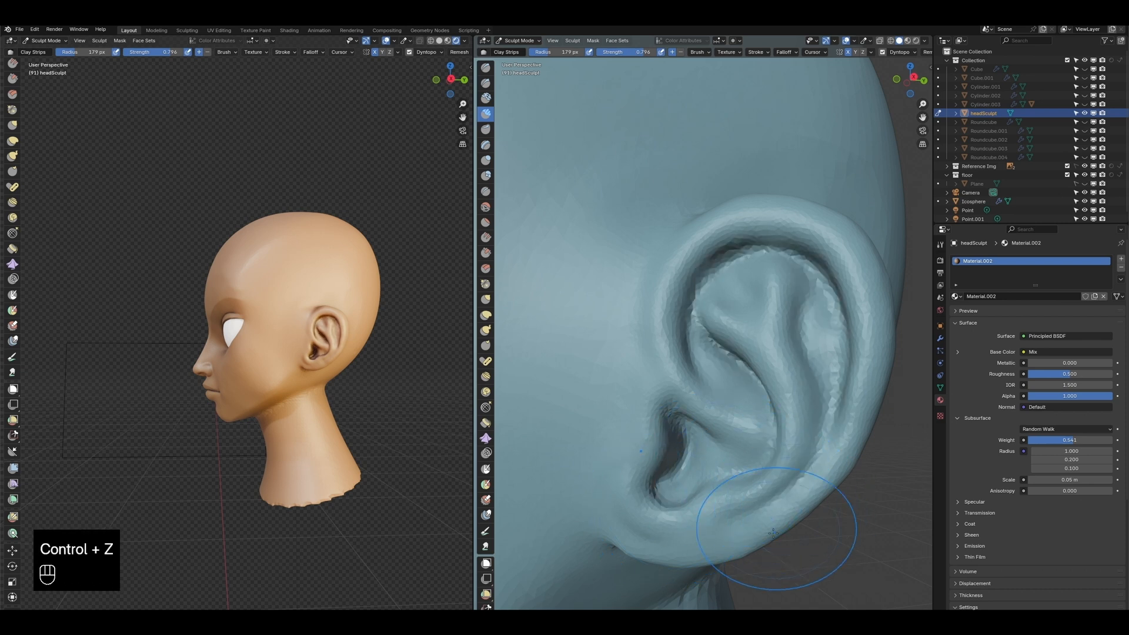
pyautogui.press('f')
pyautogui.click(756, 537)
pyautogui.moveTo(753, 518); pyautogui.dragTo(797, 506, button='middle')
pyautogui.keyDown('shift'); pyautogui.moveTo(711, 363); pyautogui.dragTo(703, 351); pyautogui.keyUp('shift')
pyautogui.moveTo(264, 353); pyautogui.dragTo(356, 358, button='middle')
pyautogui.moveTo(565, 383); pyautogui.dragTo(570, 390, button='middle')
pyautogui.keyDown('shift'); pyautogui.moveTo(570, 390); pyautogui.dragTo(551, 354, button='middle'); pyautogui.keyUp('shift')
# Step: Reshape the earlobe's lower edge and its attachment to the jaw with the Elastic Deform brush at 114 px radius
pyautogui.press('f')
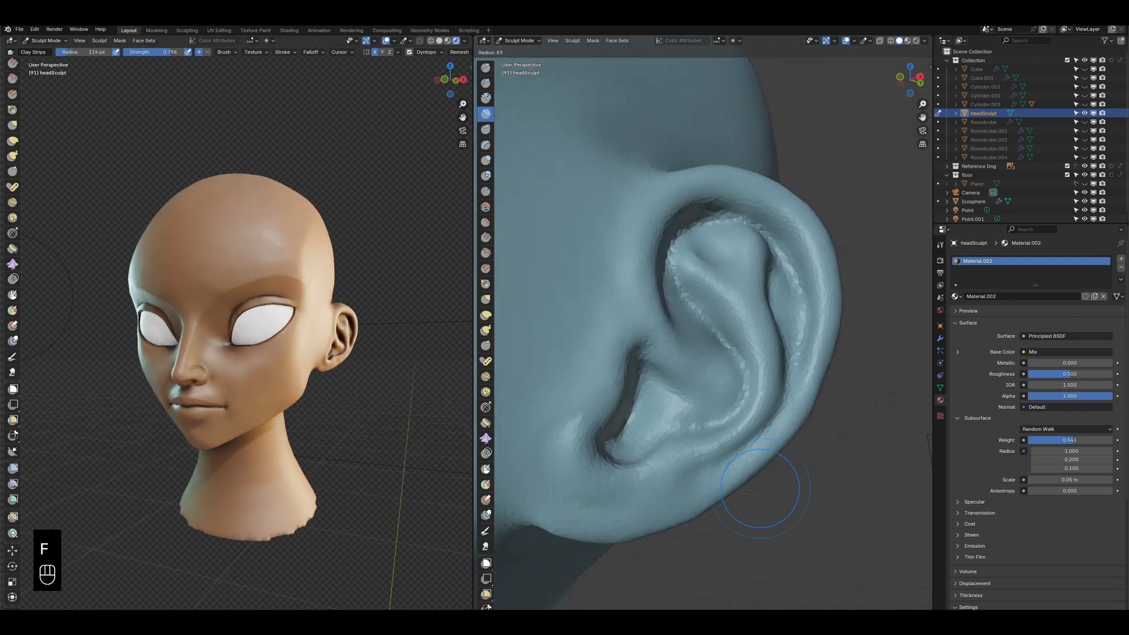
pyautogui.click(721, 498)
pyautogui.click(486, 316)
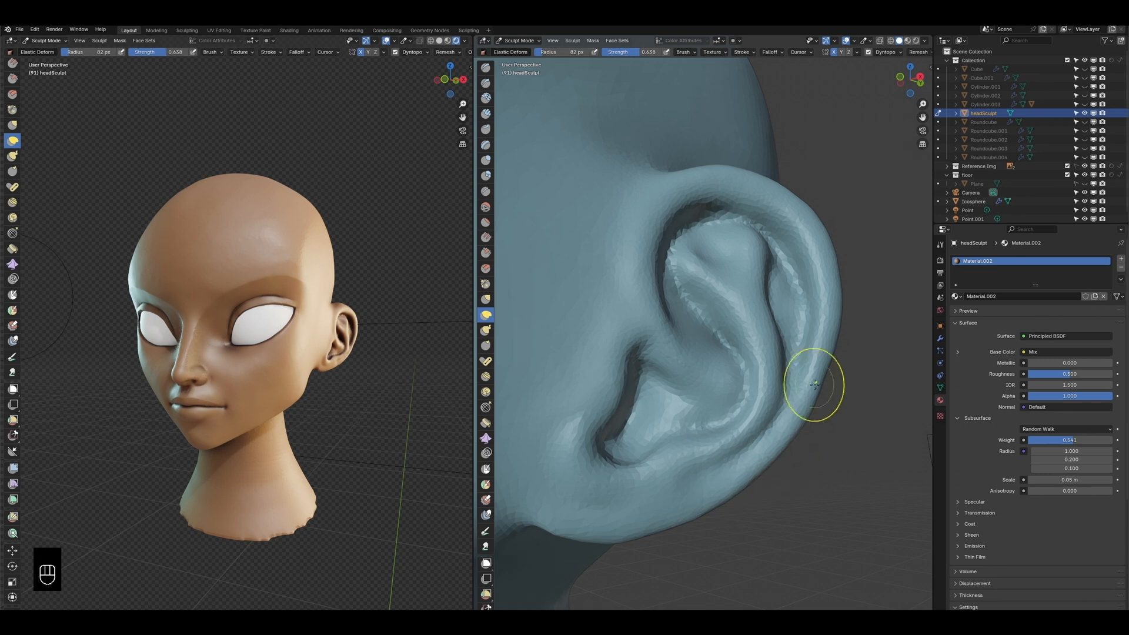
pyautogui.press('f')
pyautogui.moveTo(538, 526); pyautogui.dragTo(529, 489)
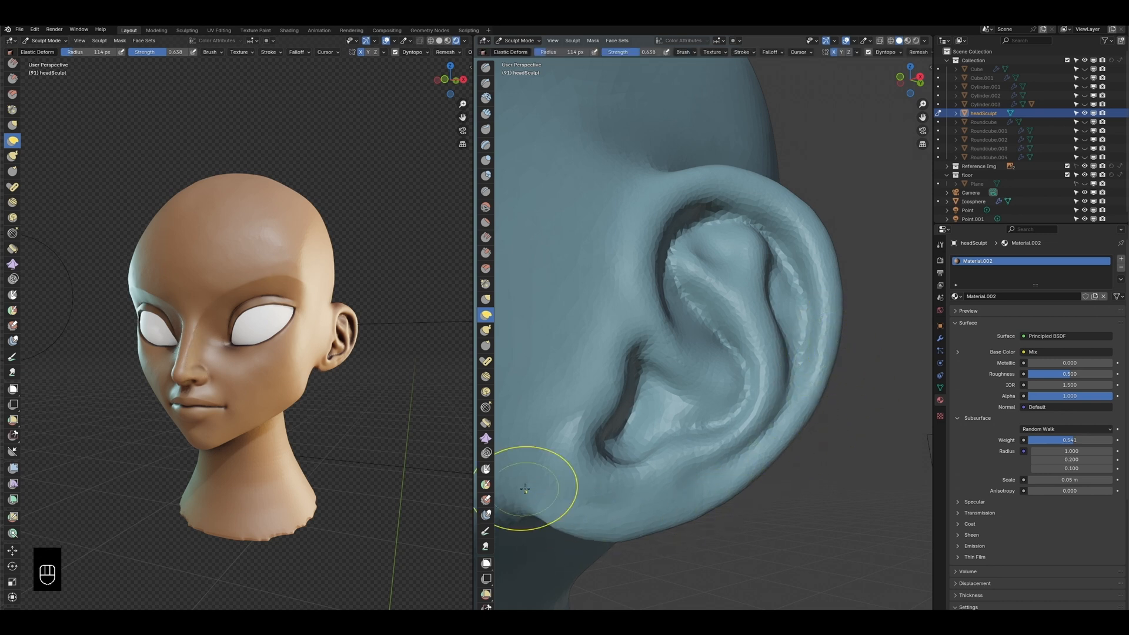
pyautogui.moveTo(567, 527); pyautogui.dragTo(564, 535)
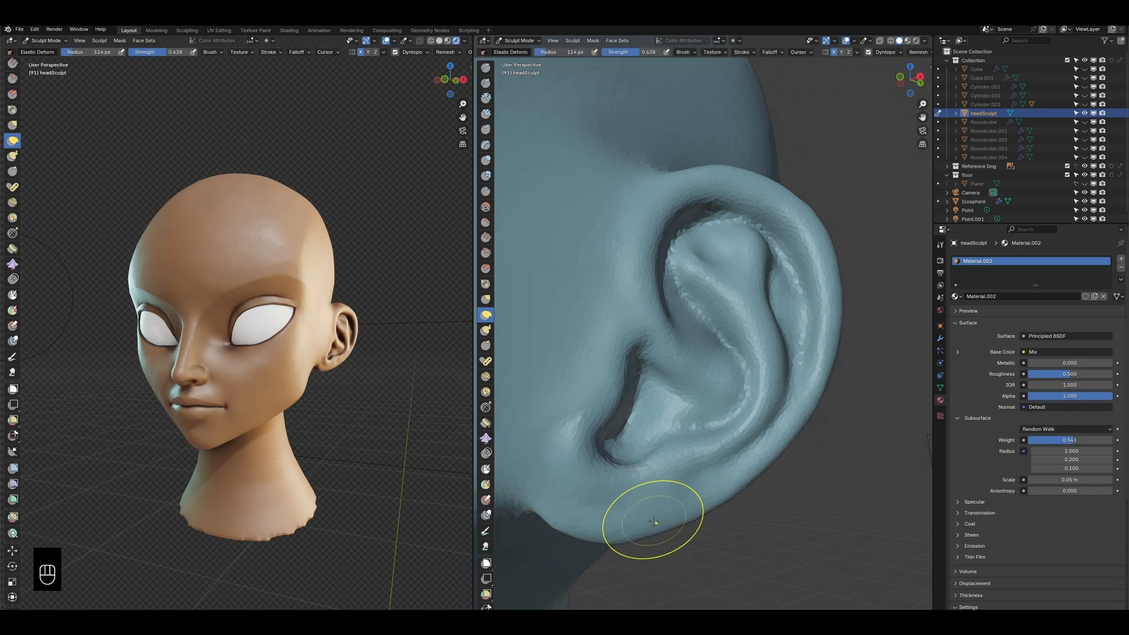
pyautogui.moveTo(658, 534); pyautogui.dragTo(668, 537)
pyautogui.moveTo(739, 418)
pyautogui.mouseDown(button='middle')
pyautogui.moveTo(713, 441)
pyautogui.moveTo(604, 462)
pyautogui.mouseUp(button='middle')
pyautogui.press('f')
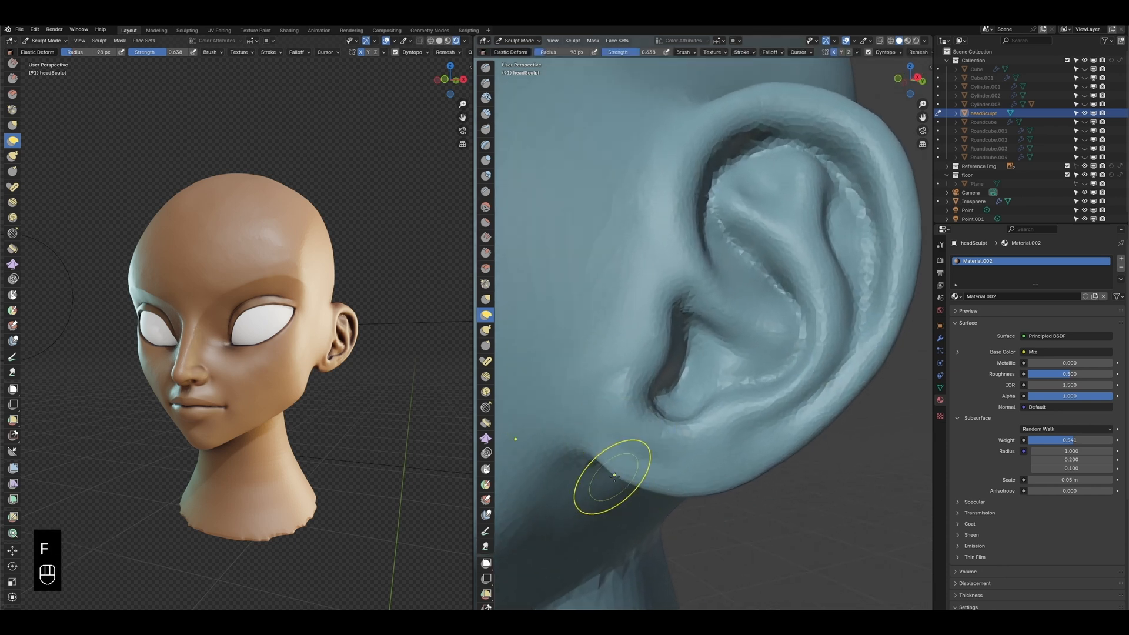
pyautogui.click(615, 474)
pyautogui.moveTo(625, 391); pyautogui.dragTo(612, 470, button='middle')
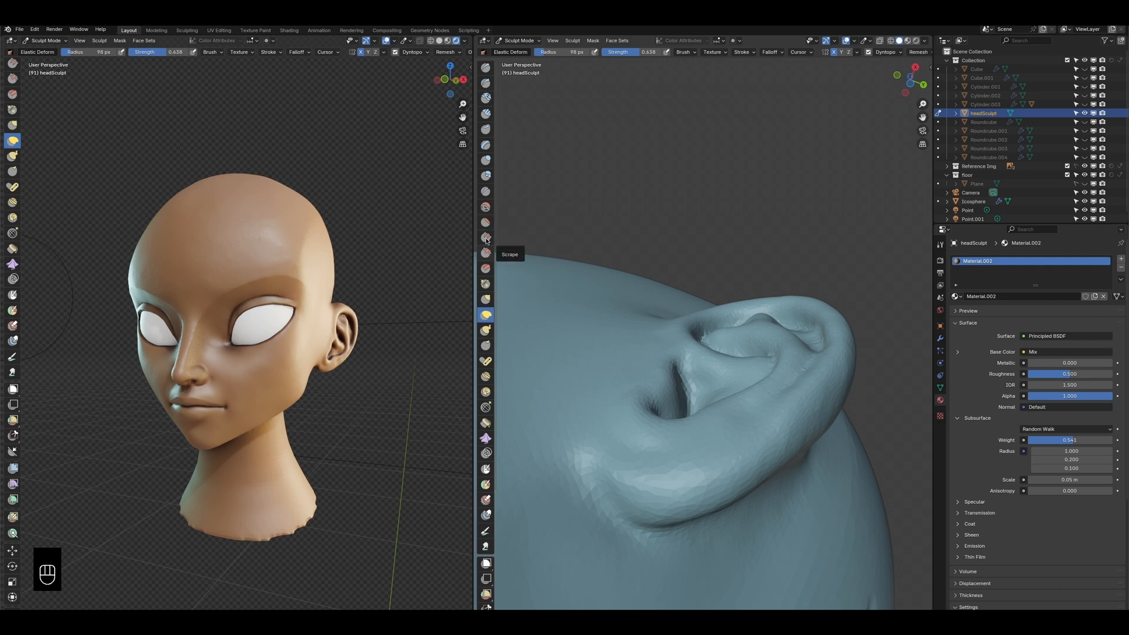
# Step: Crease the seam where the ear meets the head with the Crease brush
pyautogui.click(486, 191)
pyautogui.moveTo(589, 477)
pyautogui.mouseDown(button='middle')
pyautogui.moveTo(788, 342)
pyautogui.moveTo(756, 235)
pyautogui.mouseUp(button='middle')
pyautogui.moveTo(746, 221); pyautogui.dragTo(787, 268)
pyautogui.scroll(-5, 771, 306)
pyautogui.moveTo(653, 441)
pyautogui.mouseDown(button='middle')
pyautogui.moveTo(756, 454)
pyautogui.moveTo(765, 442)
pyautogui.moveTo(743, 450)
pyautogui.moveTo(783, 476)
pyautogui.mouseUp(button='middle')
pyautogui.scroll(2, 745, 453)
pyautogui.scroll(2, 777, 453)
pyautogui.moveTo(779, 427)
pyautogui.mouseDown(button='middle')
pyautogui.moveTo(813, 412)
pyautogui.moveTo(756, 385)
pyautogui.moveTo(747, 412)
pyautogui.moveTo(777, 388)
pyautogui.mouseUp(button='middle')
# Step: Mask the whole ear with the Mask brush at 146 px radius and 1.000 strength, and invert the mask
pyautogui.click(486, 468)
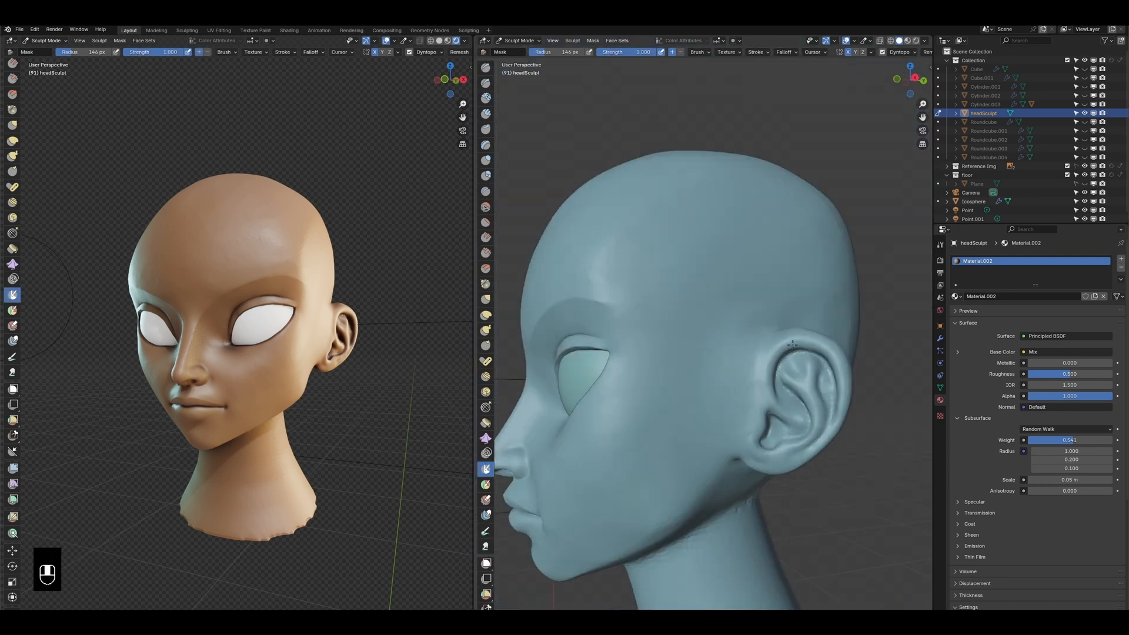
pyautogui.moveTo(777, 389)
pyautogui.mouseDown()
pyautogui.moveTo(789, 393)
pyautogui.moveTo(797, 444)
pyautogui.moveTo(800, 362)
pyautogui.moveTo(768, 388)
pyautogui.mouseUp()
pyautogui.moveTo(776, 388); pyautogui.dragTo(670, 406, button='middle')
pyautogui.moveTo(782, 412)
pyautogui.mouseDown()
pyautogui.moveTo(785, 421)
pyautogui.moveTo(791, 383)
pyautogui.moveTo(797, 411)
pyautogui.mouseUp()
pyautogui.moveTo(665, 412); pyautogui.dragTo(824, 424, button='middle')
pyautogui.keyDown('shift'); pyautogui.moveTo(788, 435); pyautogui.dragTo(676, 464, button='middle'); pyautogui.keyUp('shift')
pyautogui.moveTo(676, 465); pyautogui.dragTo(678, 472)
pyautogui.moveTo(712, 405); pyautogui.dragTo(743, 429, button='middle')
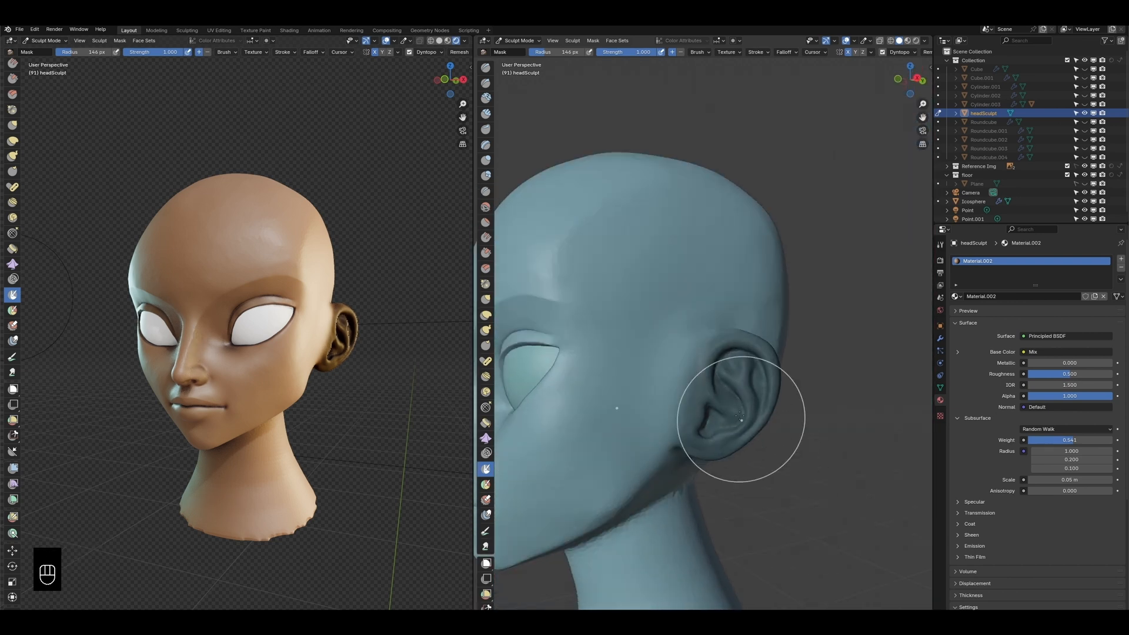
pyautogui.click(593, 41)
pyautogui.click(643, 139)
# Step: Shift the unmasked ears slightly along X and about -0.0062 m along Y with the Move tool, and clear the mask
pyautogui.moveTo(485, 558); pyautogui.dragTo(496, 411, button='middle')
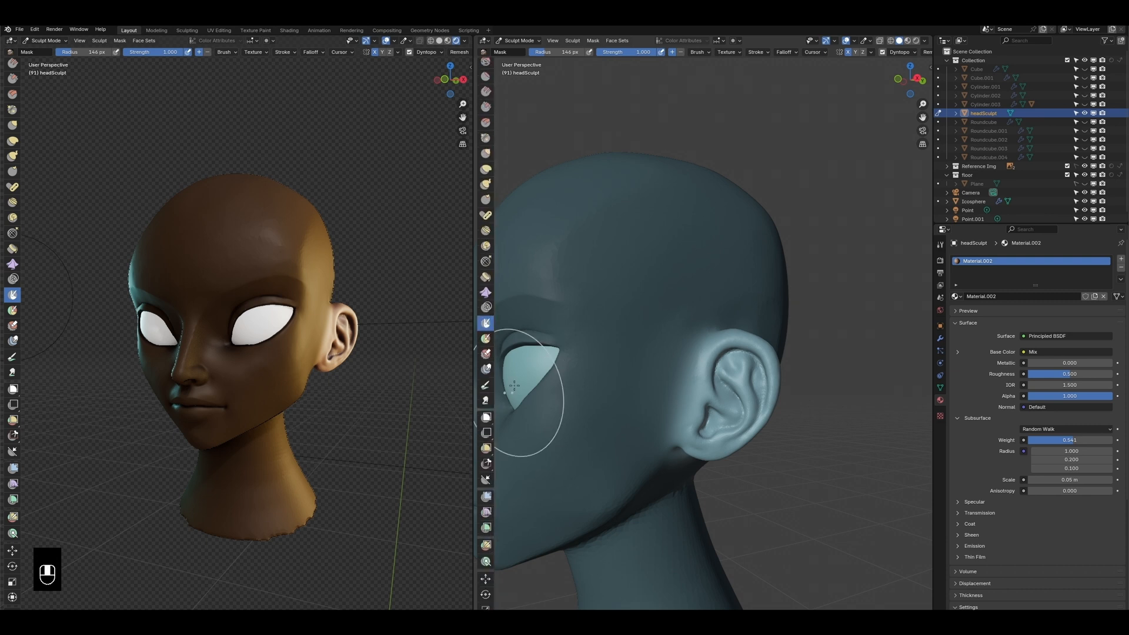
pyautogui.click(486, 579)
pyautogui.moveTo(632, 297); pyautogui.dragTo(660, 330, button='middle')
pyautogui.moveTo(575, 290); pyautogui.dragTo(562, 289)
pyautogui.scroll(-1, 676, 320)
pyautogui.moveTo(738, 339); pyautogui.dragTo(652, 395, button='middle')
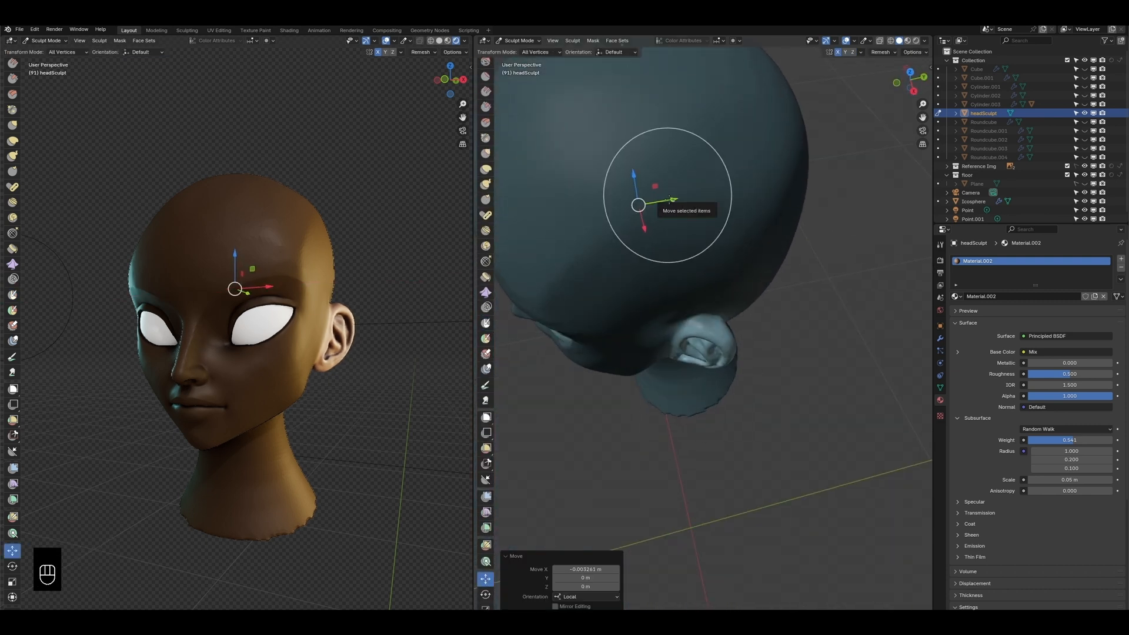
pyautogui.moveTo(668, 200); pyautogui.dragTo(660, 201)
pyautogui.moveTo(661, 202); pyautogui.dragTo(677, 129, button='middle')
pyautogui.click(594, 41)
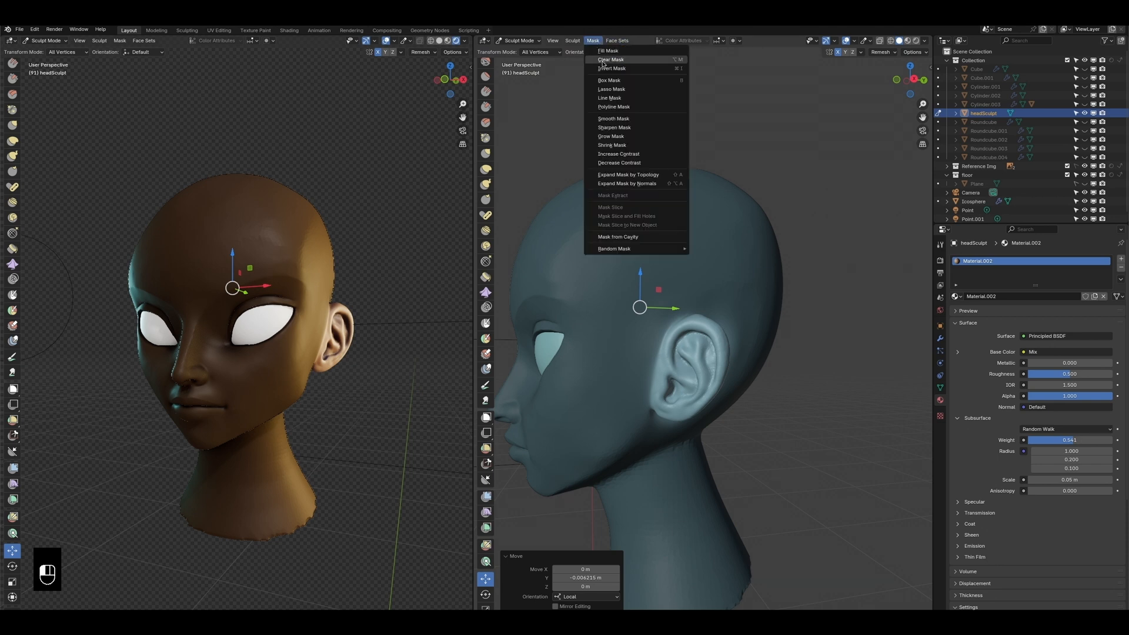
pyautogui.click(625, 62)
# Step: Try a Scrape/Peaks stroke in front of the ear at 85 px radius, undo it, and smooth the transition instead
pyautogui.moveTo(741, 377)
pyautogui.mouseDown(button='middle')
pyautogui.moveTo(744, 361)
pyautogui.moveTo(709, 363)
pyautogui.moveTo(677, 410)
pyautogui.mouseUp(button='middle')
pyautogui.press('f')
pyautogui.click(717, 372)
pyautogui.scroll(4, 704, 352)
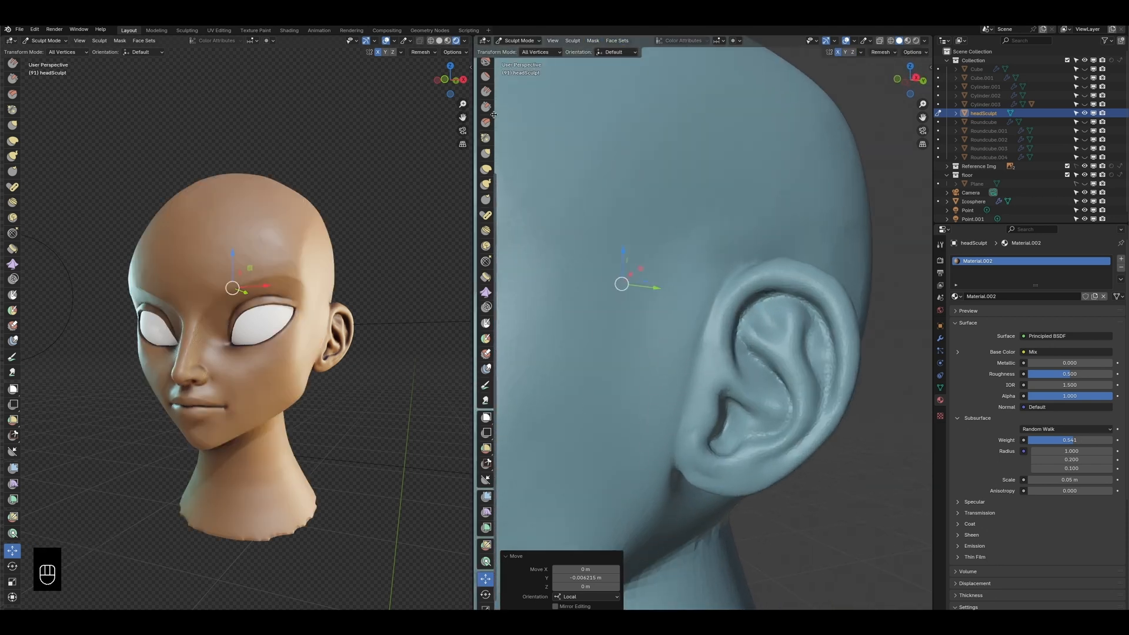
pyautogui.click(486, 77)
pyautogui.click(486, 107)
pyautogui.press('f')
pyautogui.click(716, 411)
pyautogui.press('f')
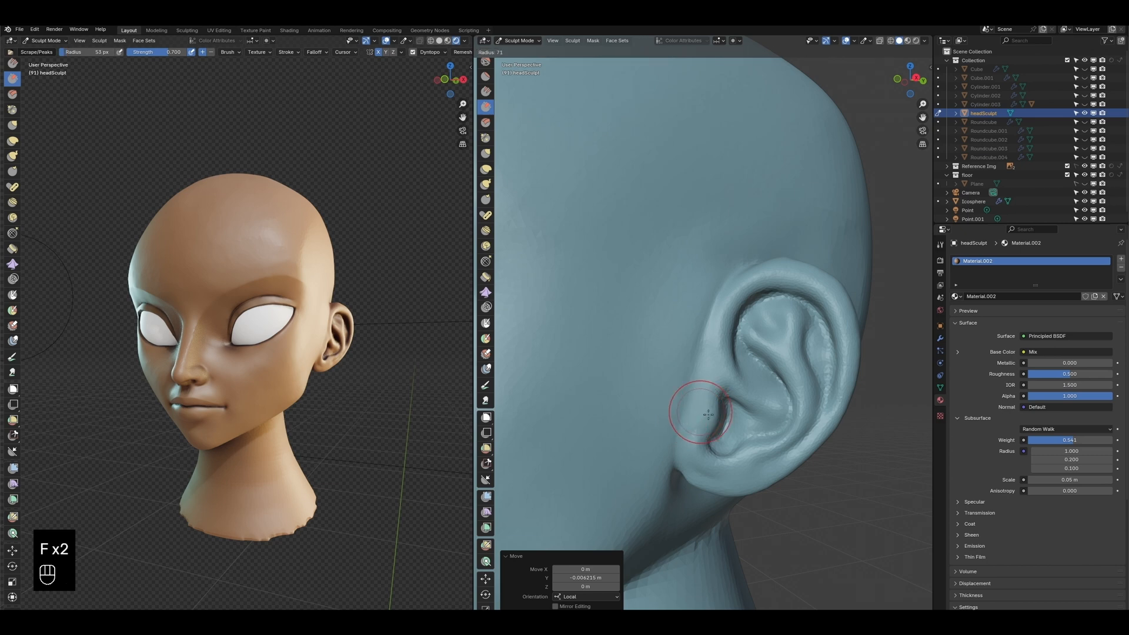
pyautogui.click(718, 412)
pyautogui.moveTo(700, 417)
pyautogui.mouseDown()
pyautogui.moveTo(695, 440)
pyautogui.moveTo(675, 430)
pyautogui.mouseUp()
pyautogui.hotkey('ctrl', 'z')
pyautogui.keyDown('shift'); pyautogui.moveTo(707, 287); pyautogui.dragTo(694, 377); pyautogui.keyUp('shift')
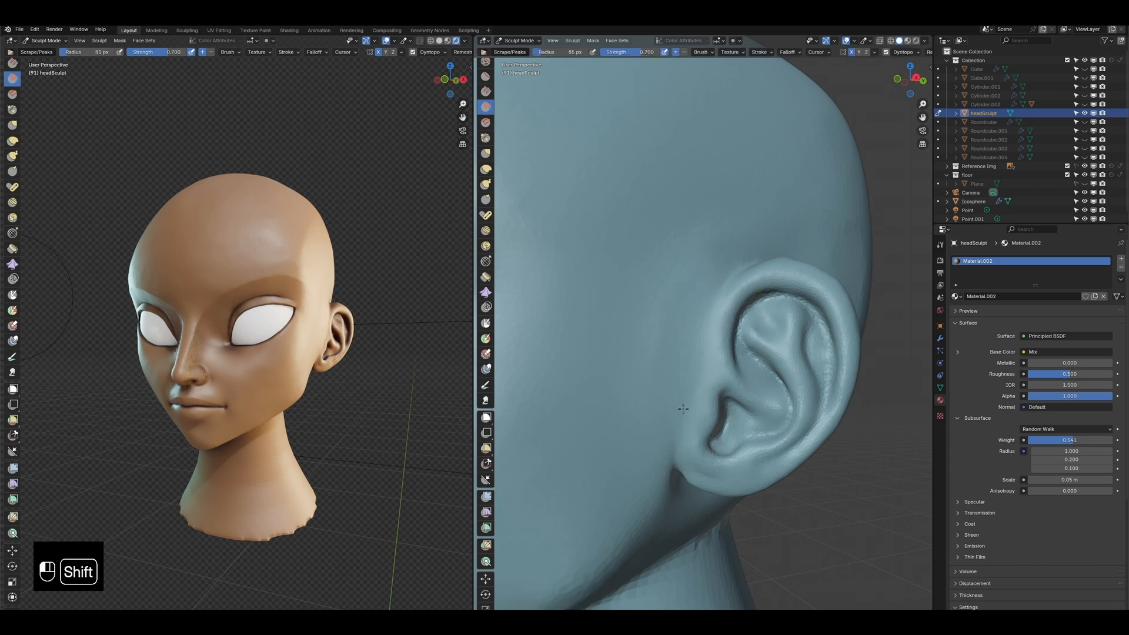
# Step: Smooth the back of the jaw below the ear while checking it from several angles
pyautogui.keyDown('shift'); pyautogui.moveTo(685, 482); pyautogui.dragTo(681, 383, button='middle'); pyautogui.keyUp('shift')
pyautogui.moveTo(759, 377); pyautogui.dragTo(685, 347, button='middle')
pyautogui.moveTo(406, 450)
pyautogui.mouseDown(button='middle')
pyautogui.moveTo(346, 453)
pyautogui.moveTo(402, 457)
pyautogui.mouseUp(button='middle')
pyautogui.scroll(1, 401, 457)
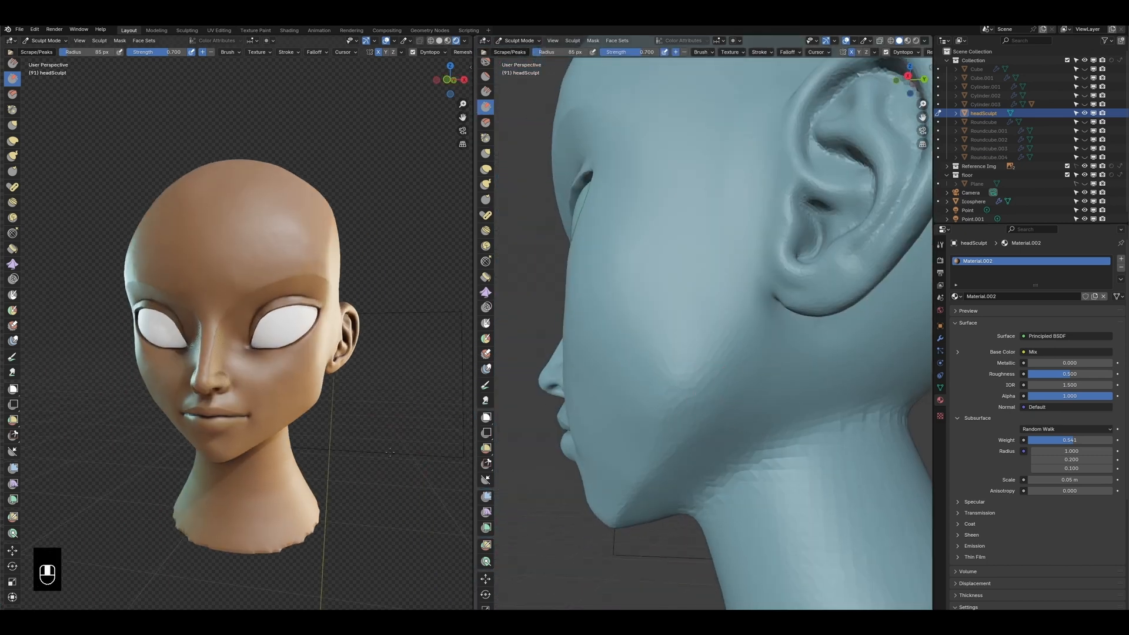
pyautogui.moveTo(685, 376); pyautogui.dragTo(724, 391, button='middle')
pyautogui.scroll(-3, 723, 392)
pyautogui.keyDown('shift'); pyautogui.moveTo(714, 388); pyautogui.dragTo(729, 380); pyautogui.keyUp('shift')
pyautogui.moveTo(732, 391); pyautogui.dragTo(740, 382, button='middle')
pyautogui.scroll(4, 740, 382)
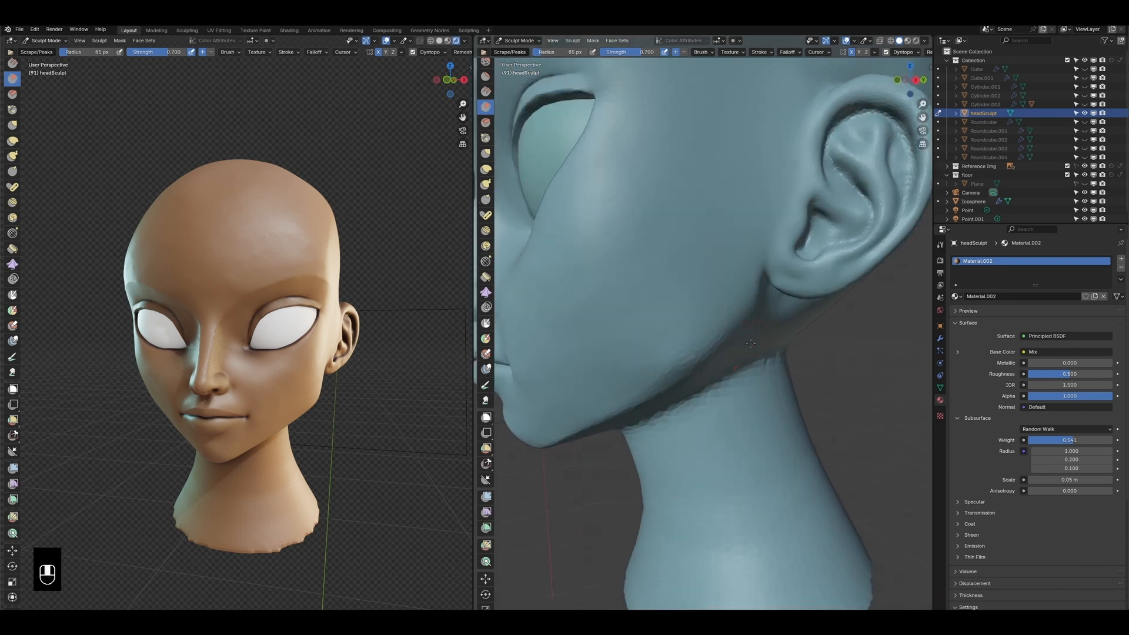
pyautogui.scroll(6, 492, 160)
# Step: Build up the jaw angle below the ear with the Clay Strips brush at 85 px radius, and smooth the added volume
pyautogui.click(489, 108)
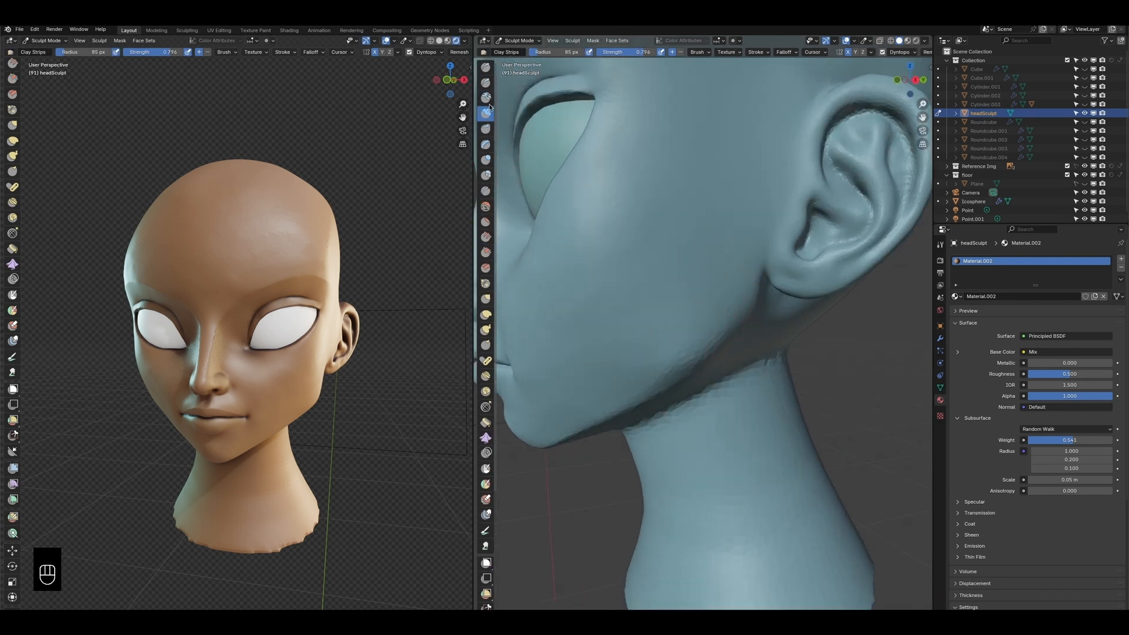
pyautogui.moveTo(619, 411); pyautogui.dragTo(748, 311)
pyautogui.hotkey('ctrl', 'z')
pyautogui.moveTo(626, 403)
pyautogui.mouseDown()
pyautogui.moveTo(760, 255)
pyautogui.moveTo(764, 235)
pyautogui.moveTo(741, 313)
pyautogui.mouseUp()
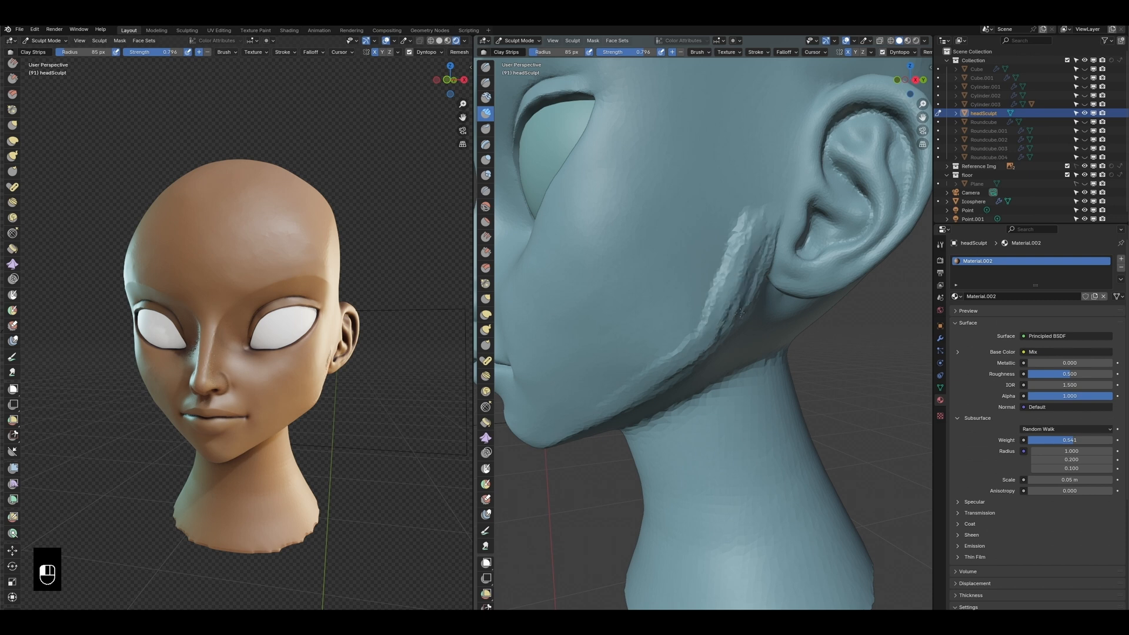
pyautogui.moveTo(736, 230)
pyautogui.mouseDown()
pyautogui.moveTo(713, 288)
pyautogui.moveTo(736, 254)
pyautogui.moveTo(656, 395)
pyautogui.mouseUp()
pyautogui.moveTo(654, 397); pyautogui.dragTo(625, 388, button='middle')
pyautogui.keyDown('shift'); pyautogui.moveTo(751, 312); pyautogui.dragTo(753, 299); pyautogui.keyUp('shift')
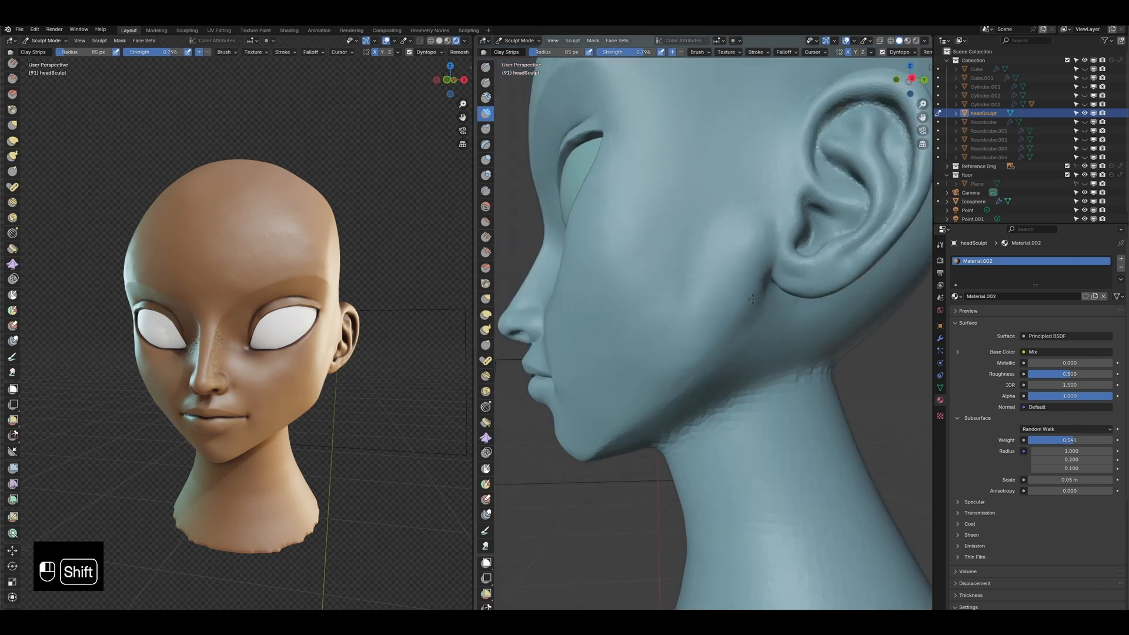
pyautogui.keyDown('shift'); pyautogui.moveTo(728, 238); pyautogui.dragTo(720, 276); pyautogui.keyUp('shift')
# Step: Add volume to the rear cheek in front of the ear with Clay Strips at 168 px radius, and smooth it
pyautogui.moveTo(406, 377); pyautogui.dragTo(353, 382, button='middle')
pyautogui.moveTo(635, 382)
pyautogui.mouseDown(button='middle')
pyautogui.moveTo(709, 365)
pyautogui.moveTo(685, 376)
pyautogui.mouseUp(button='middle')
pyautogui.moveTo(350, 444); pyautogui.dragTo(433, 436, button='middle')
pyautogui.press('f')
pyautogui.click(729, 234)
pyautogui.moveTo(727, 229)
pyautogui.mouseDown()
pyautogui.moveTo(692, 314)
pyautogui.moveTo(748, 206)
pyautogui.moveTo(729, 176)
pyautogui.moveTo(673, 288)
pyautogui.mouseUp()
pyautogui.moveTo(730, 276)
pyautogui.keyDown('shift'); pyautogui.mouseDown()
pyautogui.moveTo(755, 182)
pyautogui.moveTo(717, 294)
pyautogui.mouseUp(); pyautogui.keyUp('shift')
pyautogui.moveTo(718, 306); pyautogui.dragTo(653, 282, button='middle')
pyautogui.keyDown('shift'); pyautogui.moveTo(729, 289); pyautogui.dragTo(746, 258); pyautogui.keyUp('shift')
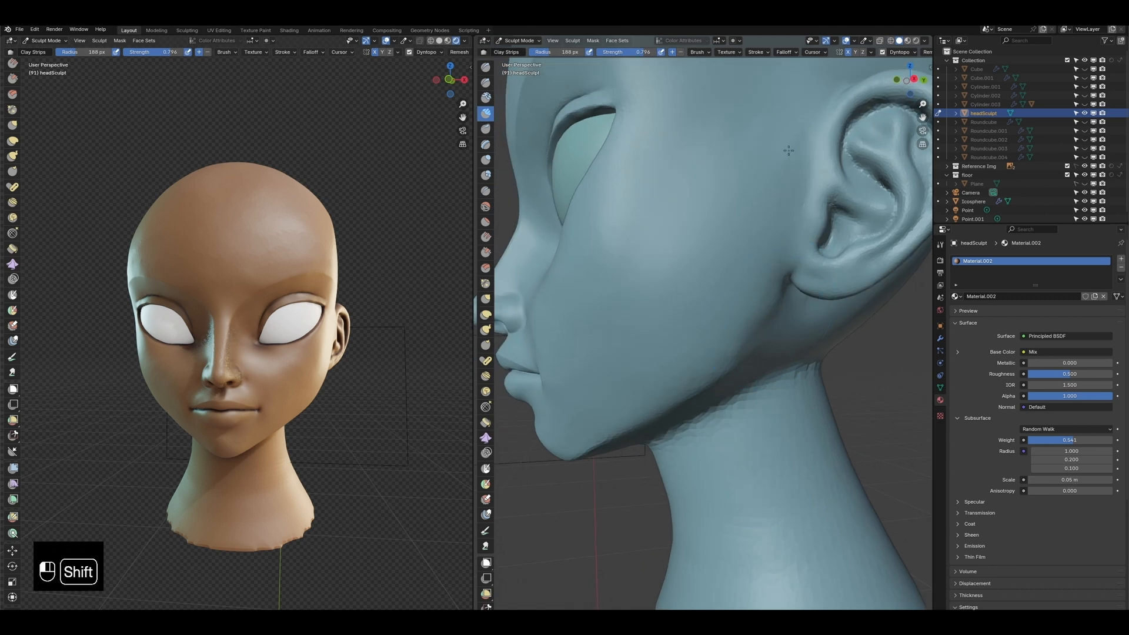
# Step: Try broad Clay Strips strokes across the cheek below the eye at 168 px radius, and undo them
pyautogui.moveTo(694, 264); pyautogui.dragTo(747, 265, button='middle')
pyautogui.moveTo(747, 264)
pyautogui.keyDown('shift'); pyautogui.mouseDown(button='middle')
pyautogui.moveTo(749, 347)
pyautogui.moveTo(630, 355)
pyautogui.moveTo(665, 344)
pyautogui.mouseUp(button='middle'); pyautogui.keyUp('shift')
pyautogui.scroll(-2, 749, 347)
pyautogui.moveTo(676, 330)
pyautogui.mouseDown()
pyautogui.moveTo(746, 255)
pyautogui.moveTo(709, 332)
pyautogui.mouseUp()
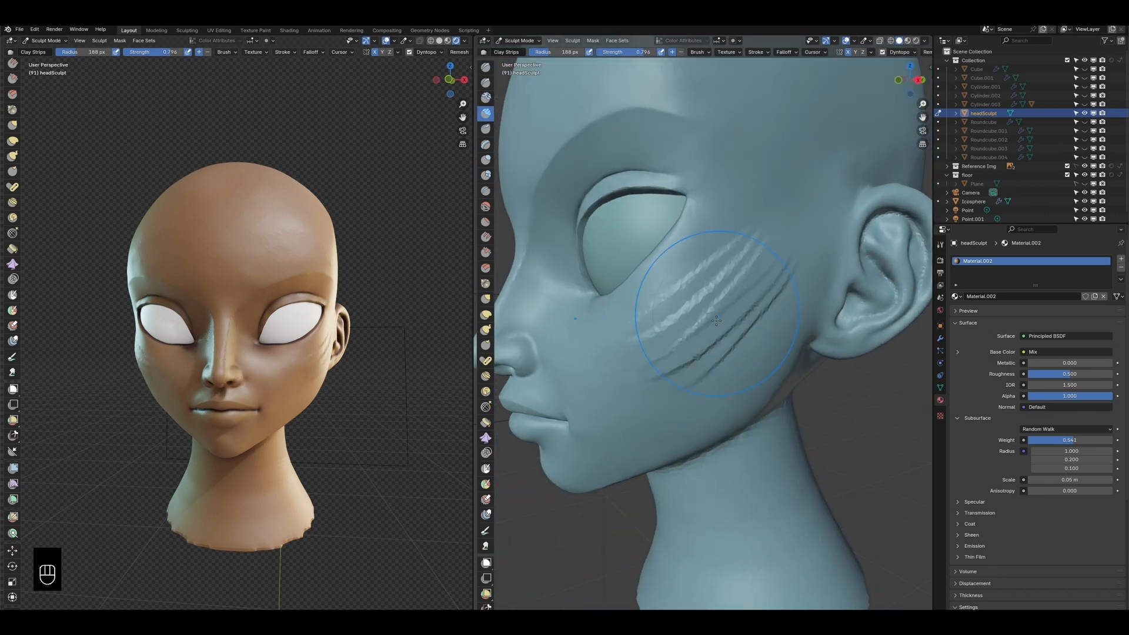
pyautogui.hotkey('ctrl', 'z')
pyautogui.hotkey('ctrl', 'z')
pyautogui.hotkey('ctrl', 'z')
pyautogui.hotkey('ctrl', 'z')
pyautogui.hotkey('ctrl', 'z')
pyautogui.hotkey('ctrl', 'z')
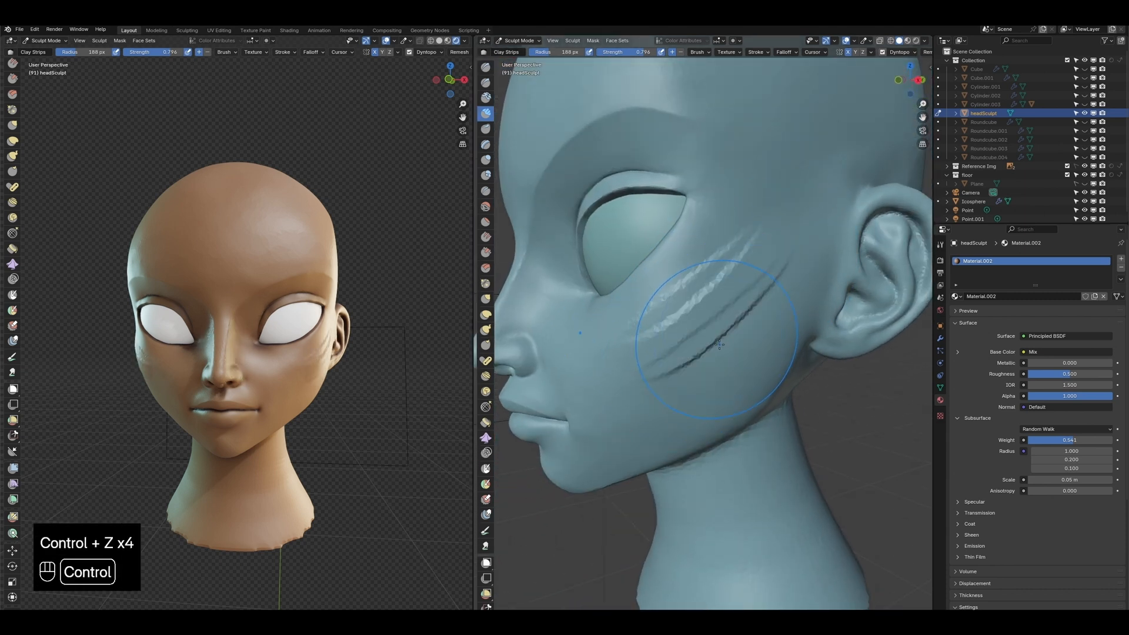
# Step: Build up the cheek between the eye and ear with Clay Strips at 131 px radius, and smooth it
pyautogui.press('f')
pyautogui.click(774, 323)
pyautogui.moveTo(753, 279)
pyautogui.mouseDown()
pyautogui.moveTo(685, 359)
pyautogui.moveTo(770, 283)
pyautogui.moveTo(753, 333)
pyautogui.mouseUp()
pyautogui.moveTo(744, 285)
pyautogui.keyDown('shift'); pyautogui.mouseDown()
pyautogui.moveTo(713, 346)
pyautogui.moveTo(765, 327)
pyautogui.moveTo(755, 288)
pyautogui.mouseUp(); pyautogui.keyUp('shift')
# Step: Compare the rendered head with the reference sketch in the front orthographic view
pyautogui.moveTo(419, 429)
pyautogui.mouseDown(button='middle')
pyautogui.moveTo(357, 454)
pyautogui.moveTo(357, 500)
pyautogui.mouseUp(button='middle')
pyautogui.moveTo(357, 500); pyautogui.dragTo(303, 441, button='middle')
pyautogui.press('KP_1')
pyautogui.press('KP_3')
pyautogui.press('KP_1')
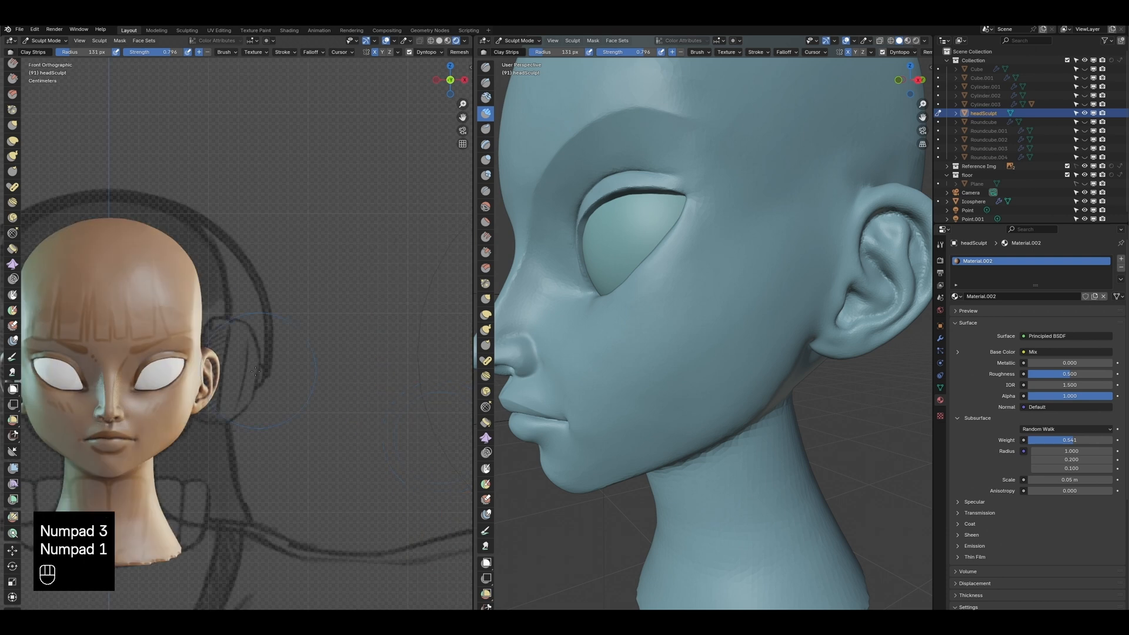
# Step: Scrape down the temple area in front of the upper ear with the Scrape/Peaks brush at 131 px radius
pyautogui.moveTo(789, 353)
pyautogui.mouseDown(button='middle')
pyautogui.moveTo(808, 350)
pyautogui.moveTo(794, 345)
pyautogui.mouseUp(button='middle')
pyautogui.click(486, 252)
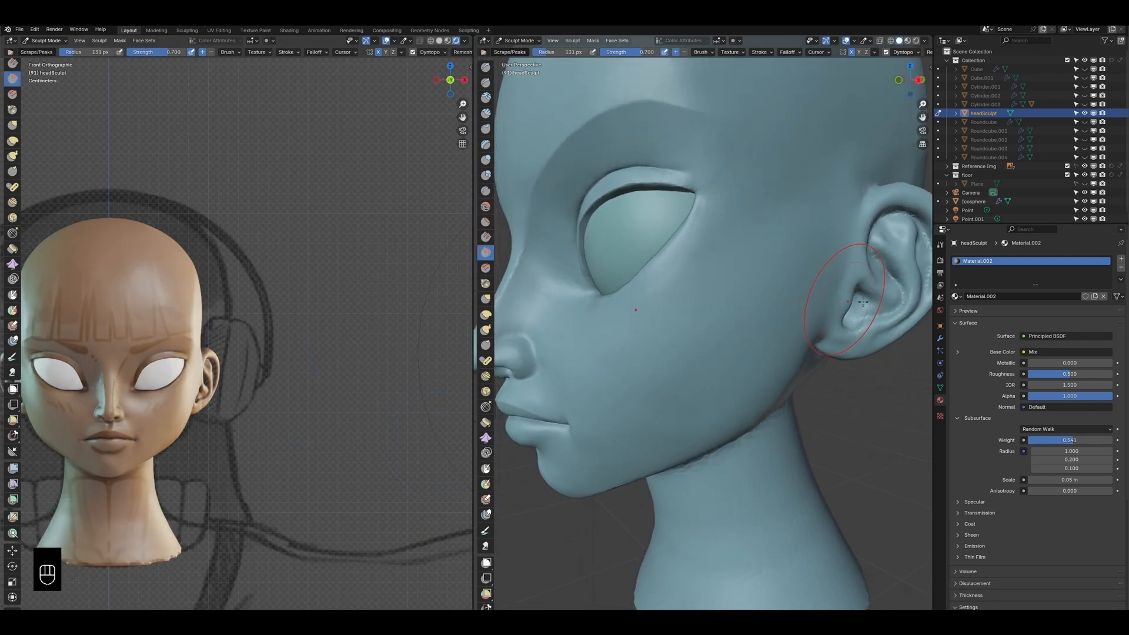
pyautogui.moveTo(802, 274)
pyautogui.mouseDown(button='middle')
pyautogui.moveTo(821, 266)
pyautogui.moveTo(706, 404)
pyautogui.mouseUp(button='middle')
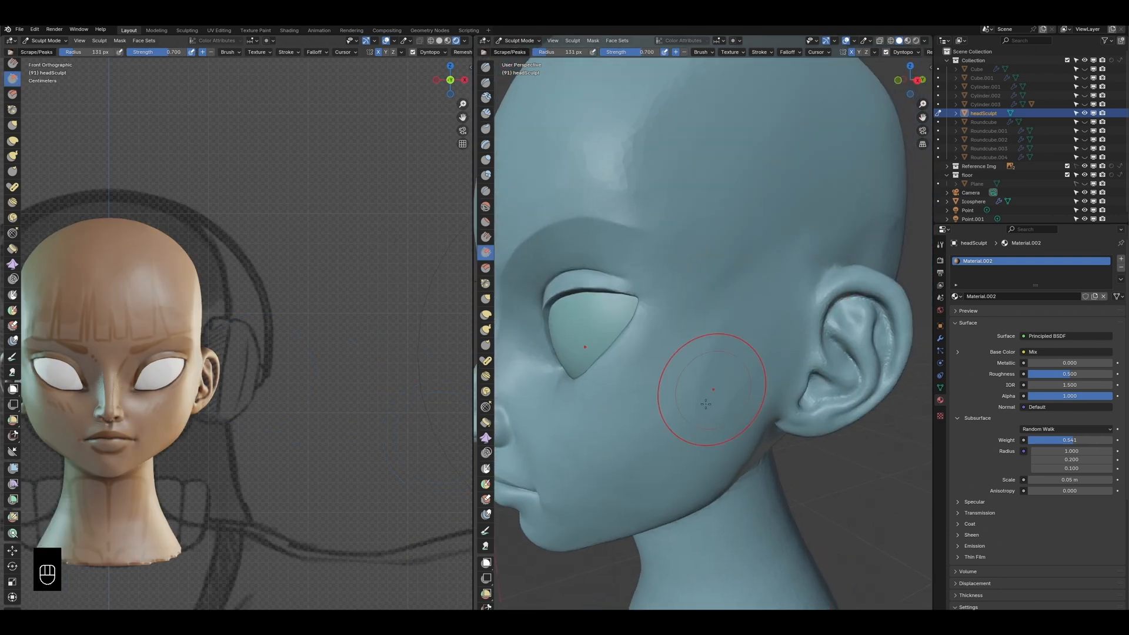
pyautogui.moveTo(809, 255); pyautogui.dragTo(793, 269)
pyautogui.moveTo(791, 269); pyautogui.dragTo(722, 295, button='middle')
# Step: Build up the side of the skull above and behind the ear with Clay Strips at 131 px radius, and smooth it
pyautogui.click(486, 114)
pyautogui.moveTo(803, 294)
pyautogui.mouseDown()
pyautogui.moveTo(685, 312)
pyautogui.moveTo(755, 288)
pyautogui.moveTo(700, 305)
pyautogui.moveTo(712, 340)
pyautogui.moveTo(683, 281)
pyautogui.moveTo(879, 204)
pyautogui.moveTo(664, 227)
pyautogui.moveTo(809, 138)
pyautogui.mouseUp()
pyautogui.scroll(-3, 842, 54)
pyautogui.moveTo(703, 250); pyautogui.dragTo(836, 218)
pyautogui.moveTo(797, 300); pyautogui.dragTo(817, 303)
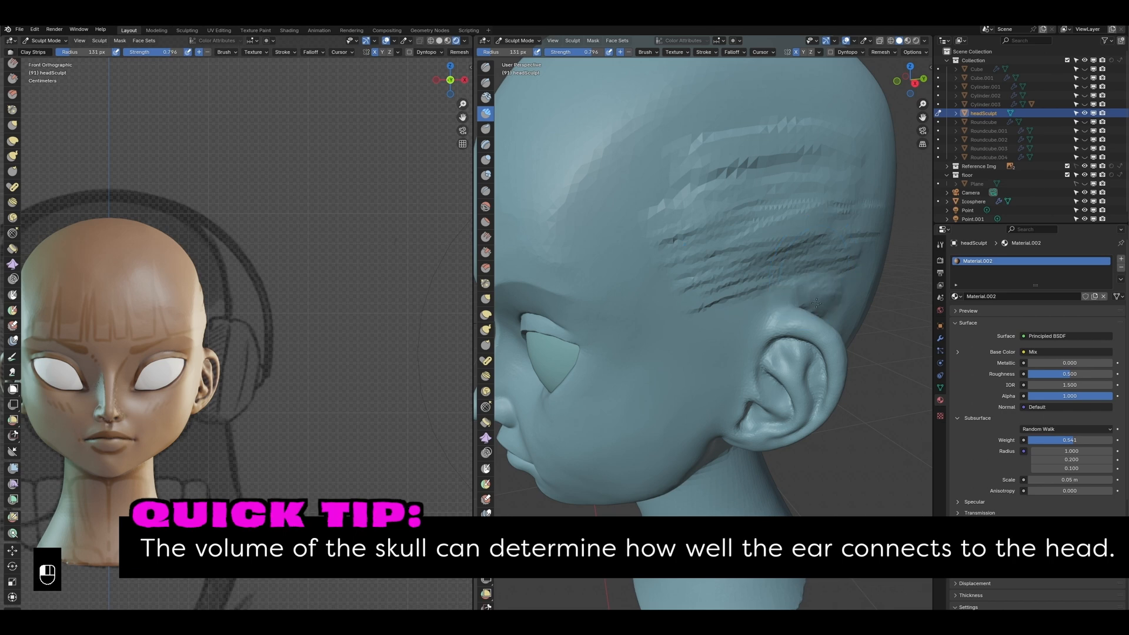
pyautogui.moveTo(817, 303); pyautogui.dragTo(756, 306, button='middle')
pyautogui.moveTo(700, 315); pyautogui.dragTo(720, 344)
pyautogui.moveTo(721, 344); pyautogui.dragTo(751, 309)
pyautogui.moveTo(740, 295)
pyautogui.keyDown('shift'); pyautogui.mouseDown()
pyautogui.moveTo(635, 264)
pyautogui.moveTo(635, 171)
pyautogui.moveTo(735, 300)
pyautogui.moveTo(755, 346)
pyautogui.mouseUp(); pyautogui.keyUp('shift')
pyautogui.moveTo(756, 347); pyautogui.dragTo(726, 315, button='middle')
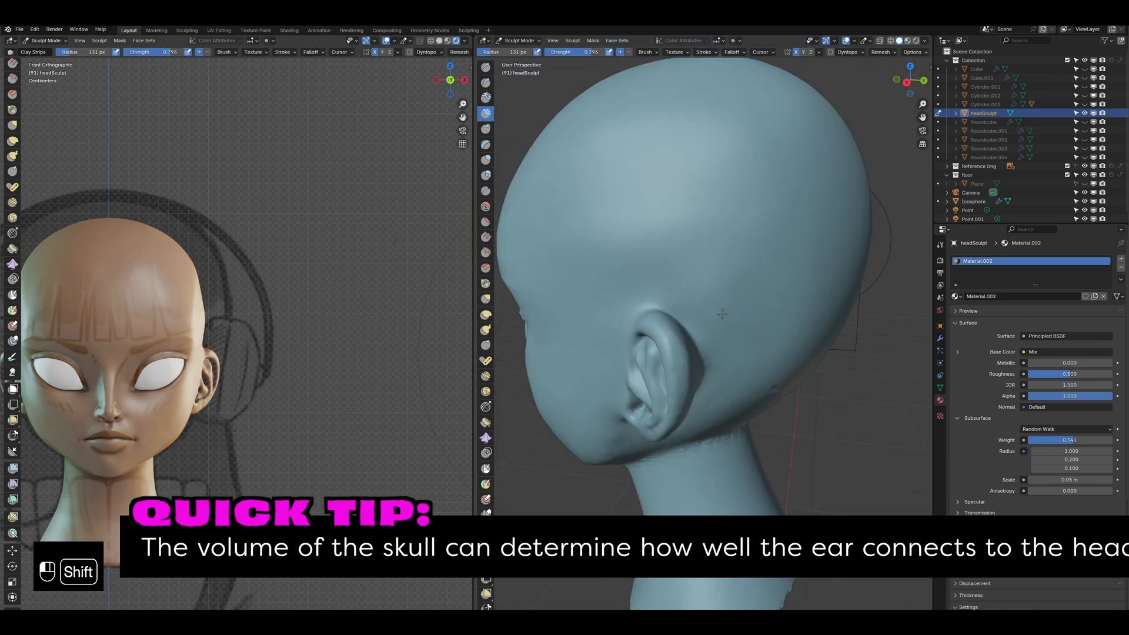
# Step: Smooth the side of the skull above the ear and touch up the surface with Clay Strips at 113 px radius
pyautogui.keyDown('shift'); pyautogui.moveTo(726, 315); pyautogui.dragTo(668, 235); pyautogui.keyUp('shift')
pyautogui.moveTo(668, 235); pyautogui.dragTo(724, 253, button='middle')
pyautogui.moveTo(780, 251)
pyautogui.mouseDown()
pyautogui.moveTo(697, 247)
pyautogui.moveTo(647, 277)
pyautogui.mouseUp()
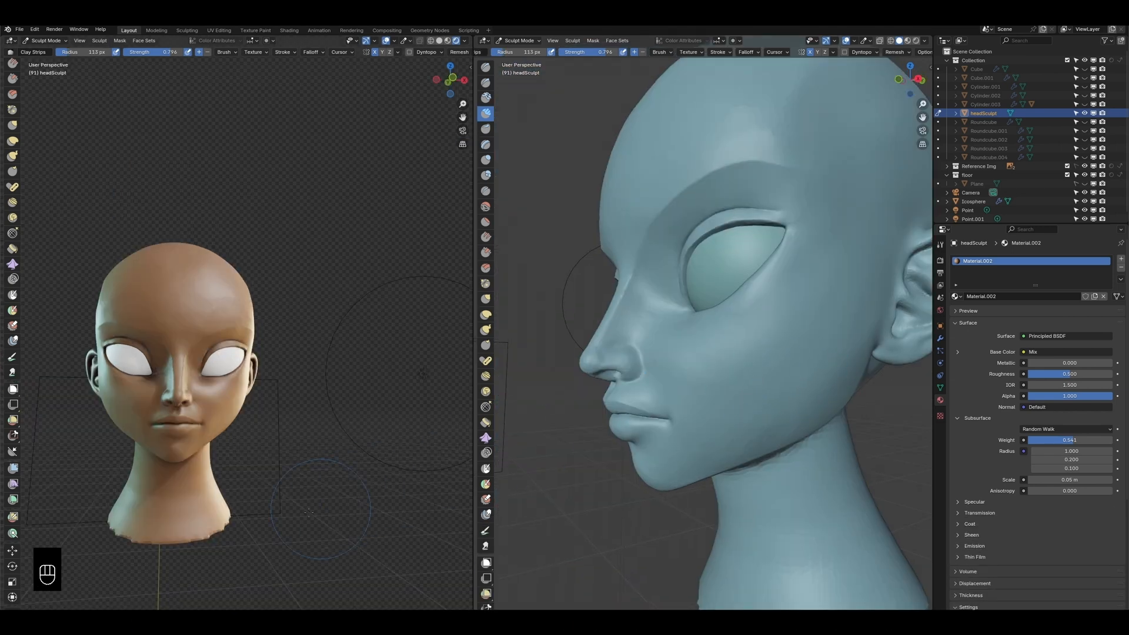
pyautogui.moveTo(353, 459); pyautogui.dragTo(397, 437, button='middle')
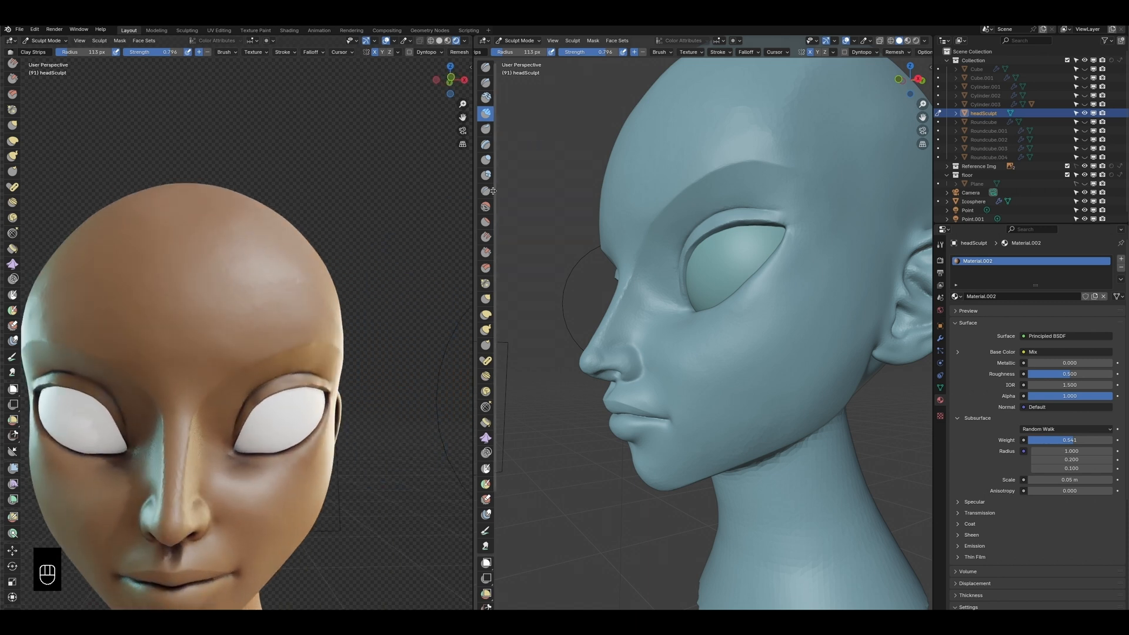
# Step: Try to carve a crease beneath the lower eyelid with the Draw Sharp brush at 83 px radius, and undo the strokes
pyautogui.hotkey('shift', 'c')
pyautogui.click(486, 83)
pyautogui.moveTo(730, 338)
pyautogui.keyDown('ctrl'); pyautogui.mouseDown(button='middle')
pyautogui.moveTo(737, 307)
pyautogui.moveTo(765, 316)
pyautogui.moveTo(729, 343)
pyautogui.moveTo(729, 308)
pyautogui.mouseUp(button='middle'); pyautogui.keyUp('ctrl')
pyautogui.moveTo(728, 308); pyautogui.dragTo(709, 348, button='middle')
pyautogui.press('f')
pyautogui.click(623, 296)
pyautogui.moveTo(601, 274)
pyautogui.mouseDown()
pyautogui.moveTo(678, 298)
pyautogui.moveTo(748, 288)
pyautogui.mouseUp()
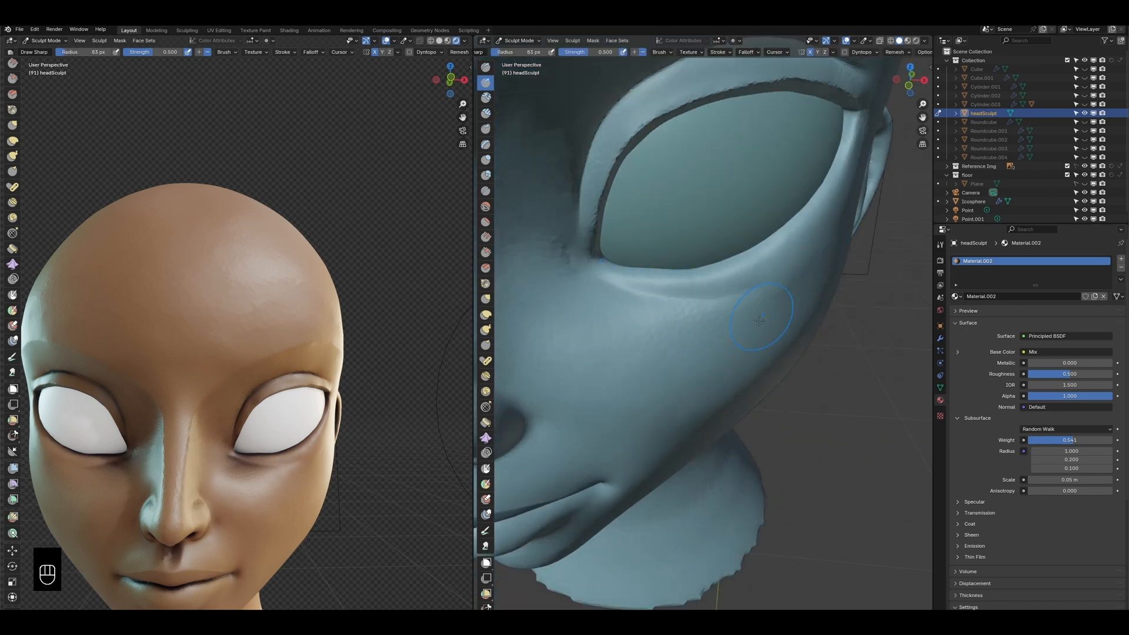
pyautogui.hotkey('ctrl', 'z')
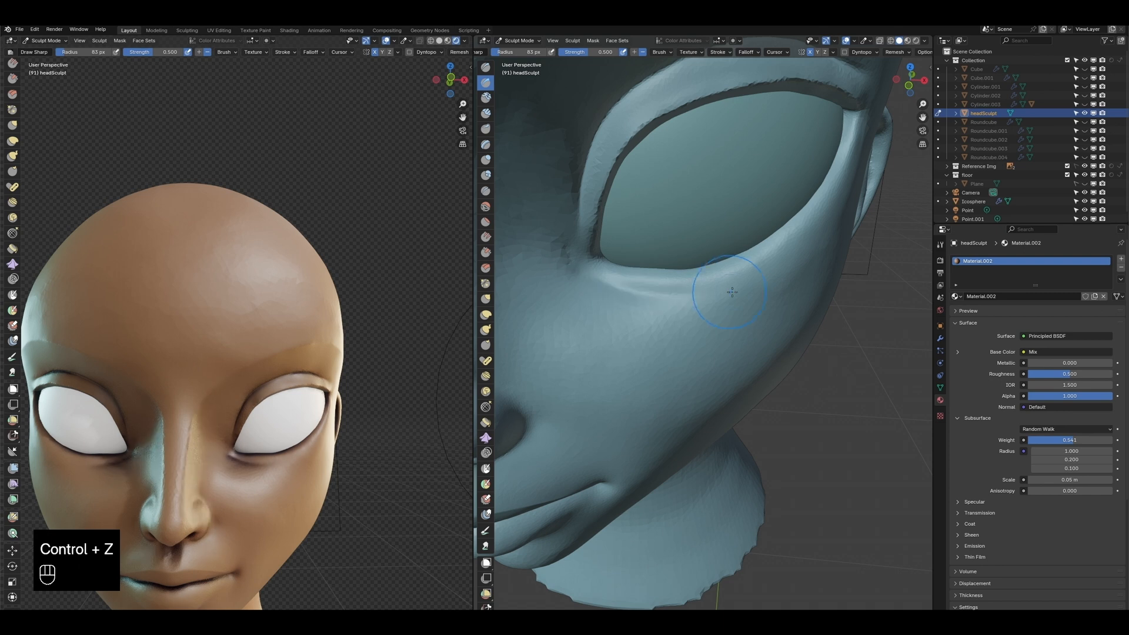
pyautogui.moveTo(808, 282)
pyautogui.mouseDown(button='middle')
pyautogui.moveTo(776, 293)
pyautogui.moveTo(758, 279)
pyautogui.mouseUp(button='middle')
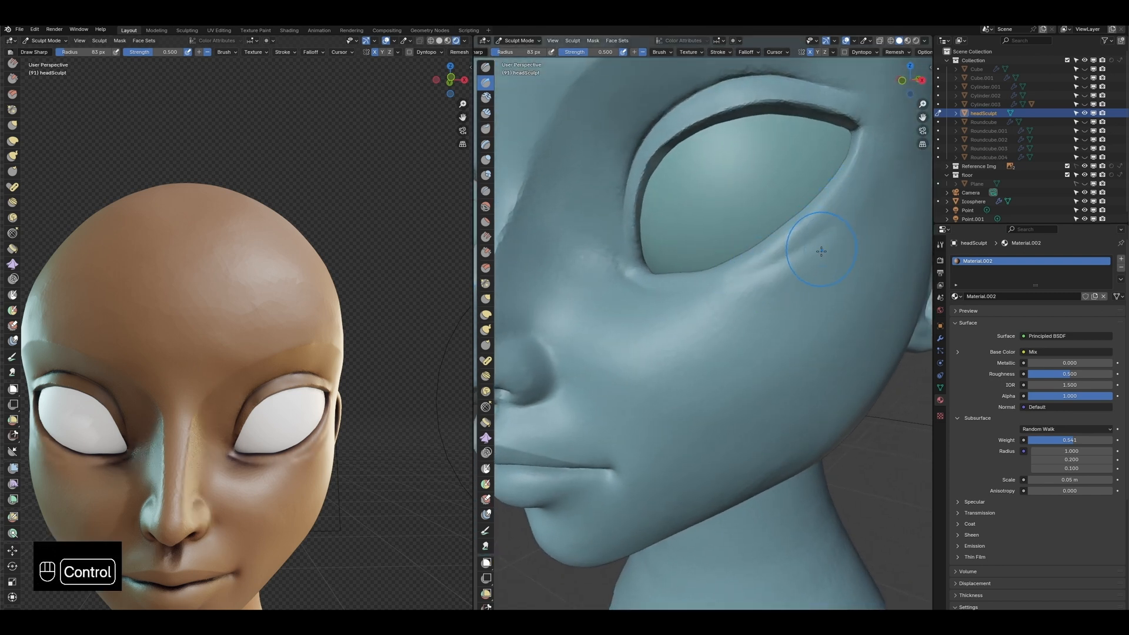
pyautogui.hotkey('ctrl', 'z')
# Step: Switch from Sculpt Mode to Object Mode and select the mirrored eyeball object
pyautogui.moveTo(731, 315)
pyautogui.keyDown('ctrl'); pyautogui.mouseDown(button='middle')
pyautogui.moveTo(753, 311)
pyautogui.moveTo(729, 432)
pyautogui.mouseUp(button='middle'); pyautogui.keyUp('ctrl')
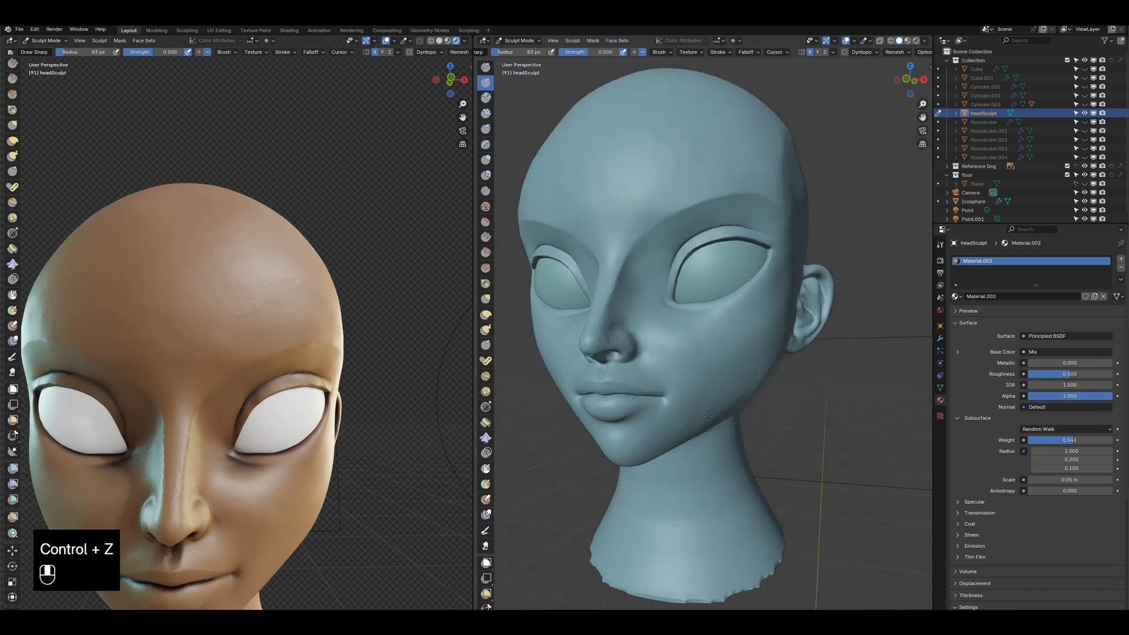
pyautogui.moveTo(653, 376); pyautogui.dragTo(616, 500, button='middle')
pyautogui.moveTo(297, 406)
pyautogui.keyDown('ctrl'); pyautogui.mouseDown(button='middle')
pyautogui.moveTo(295, 520)
pyautogui.moveTo(249, 526)
pyautogui.moveTo(265, 483)
pyautogui.mouseUp(button='middle'); pyautogui.keyUp('ctrl')
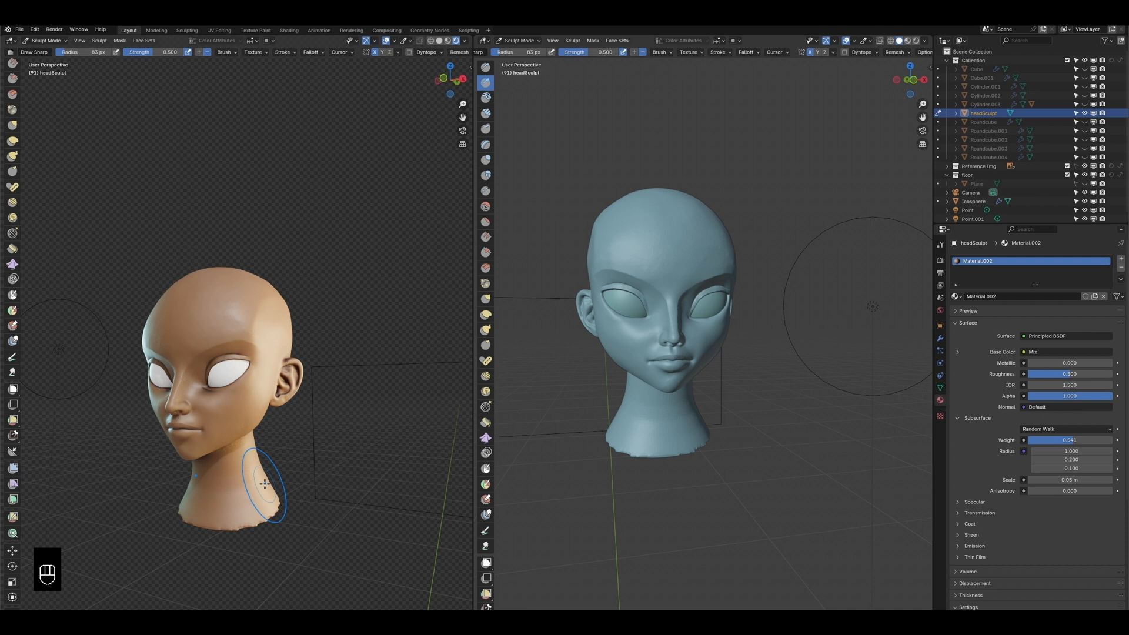
pyautogui.click(506, 40)
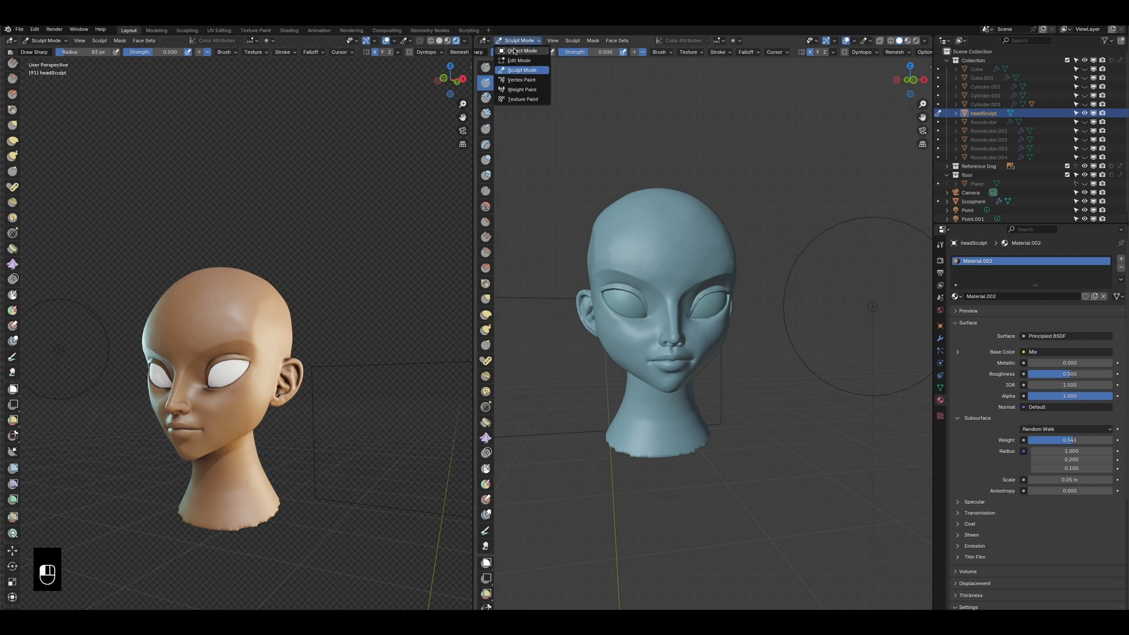
pyautogui.click(515, 53)
pyautogui.keyDown('ctrl'); pyautogui.moveTo(722, 323); pyautogui.dragTo(727, 272, button='middle'); pyautogui.keyUp('ctrl')
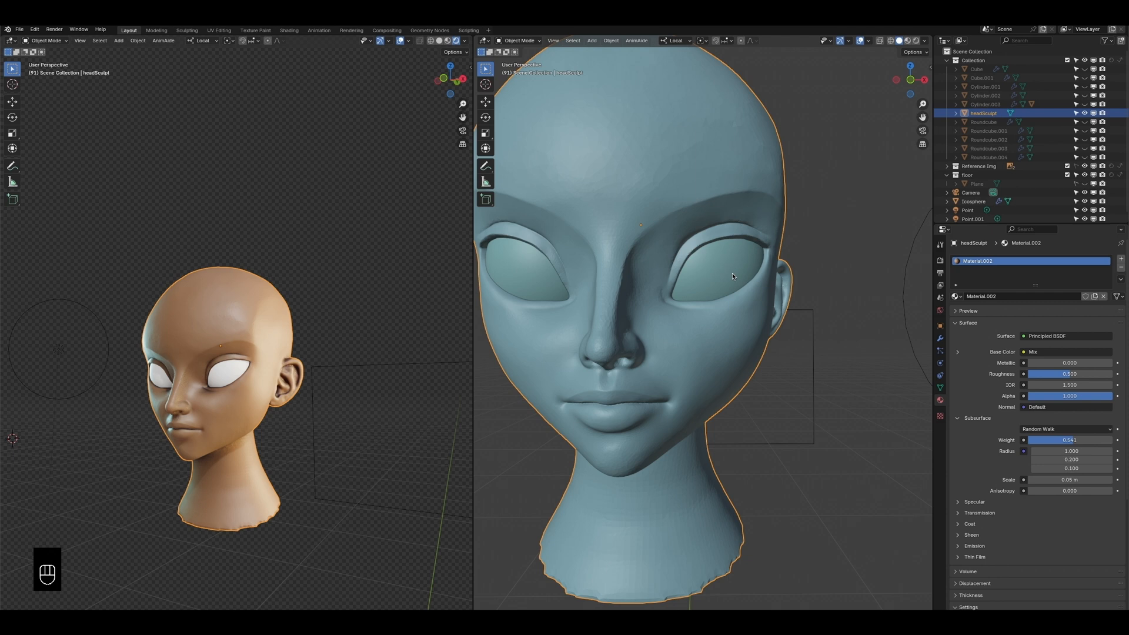
pyautogui.click(732, 273)
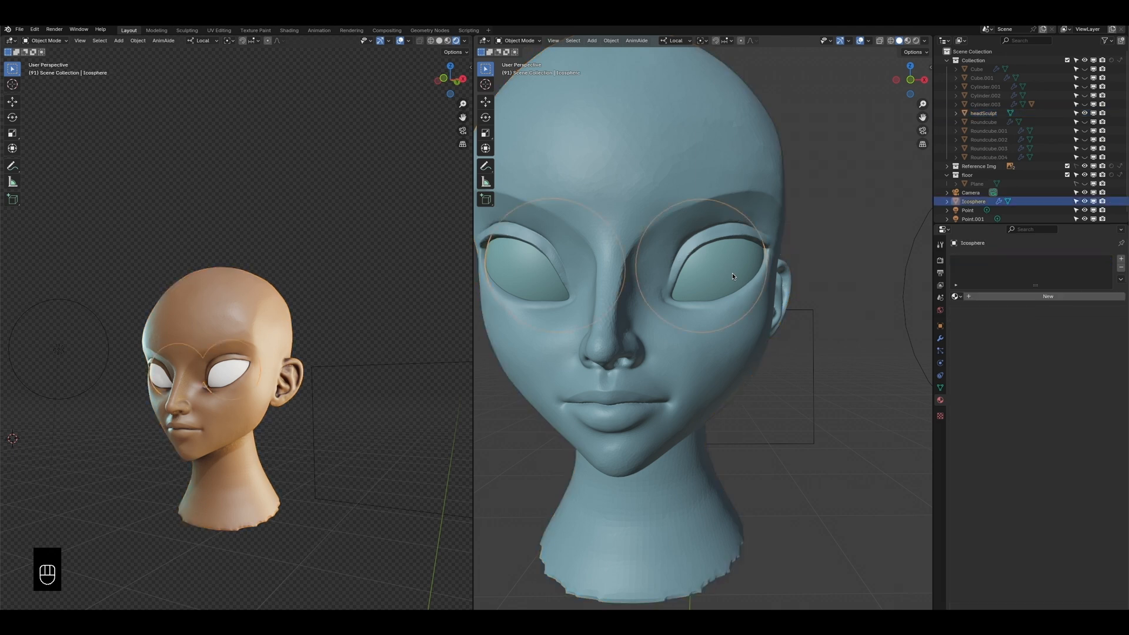
pyautogui.press('Tab')
pyautogui.press('Tab')
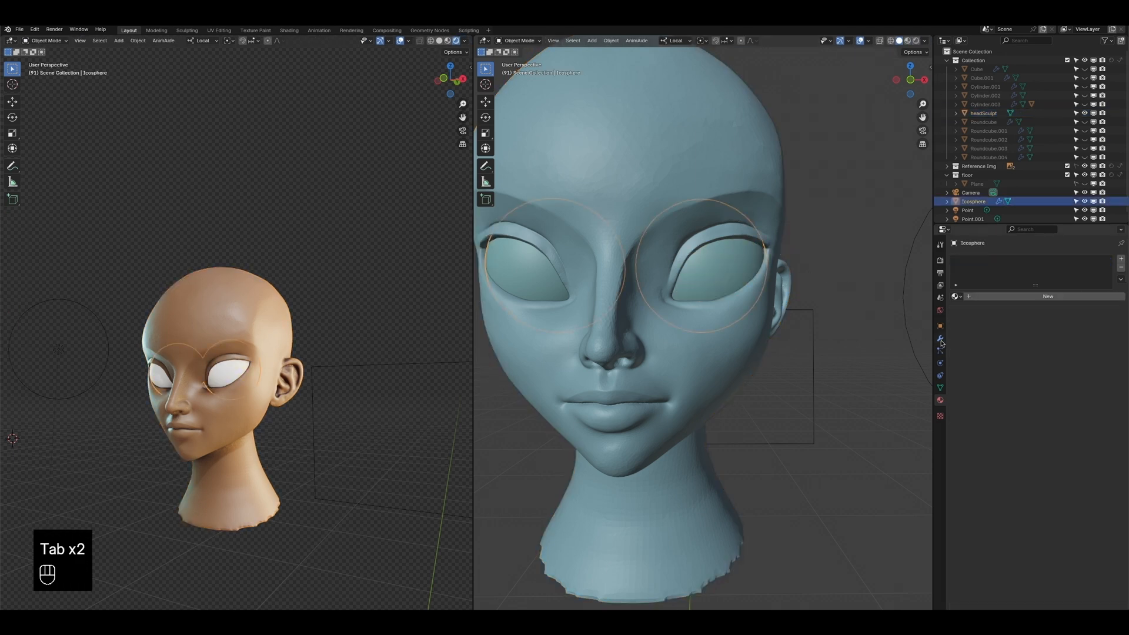
# Step: Set the viewport level of the eyeball's Subdivision modifier to 3
pyautogui.click(941, 340)
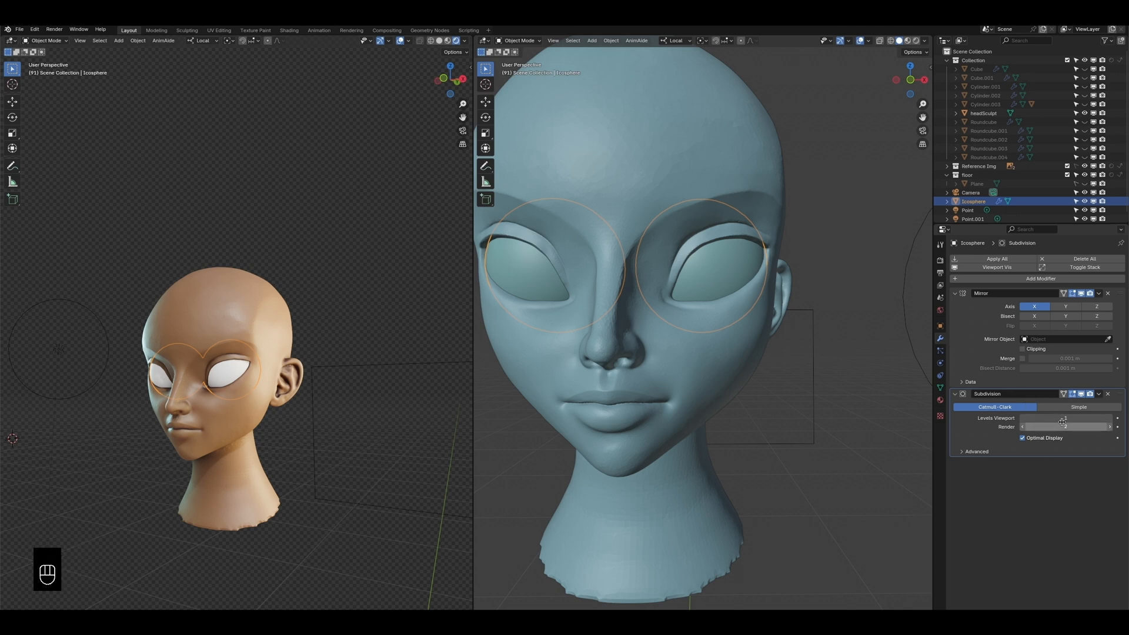
pyautogui.click(1110, 418)
pyautogui.click(1110, 418)
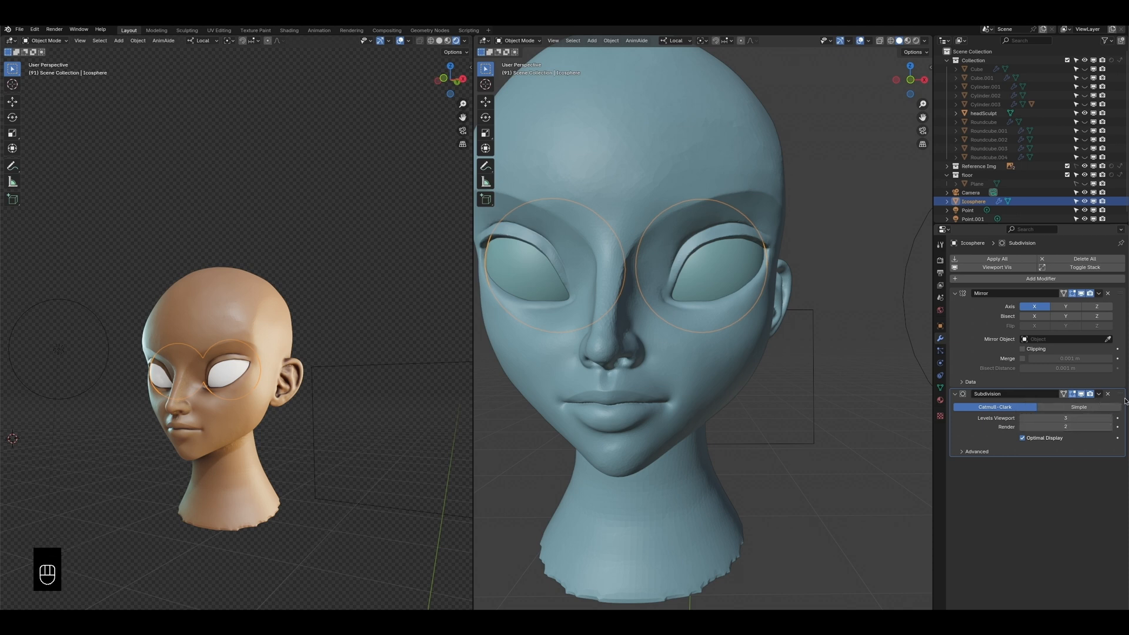
# Step: Move the eyeball's Subdivision modifier above the Mirror modifier and apply it
pyautogui.moveTo(1117, 395); pyautogui.dragTo(1118, 294)
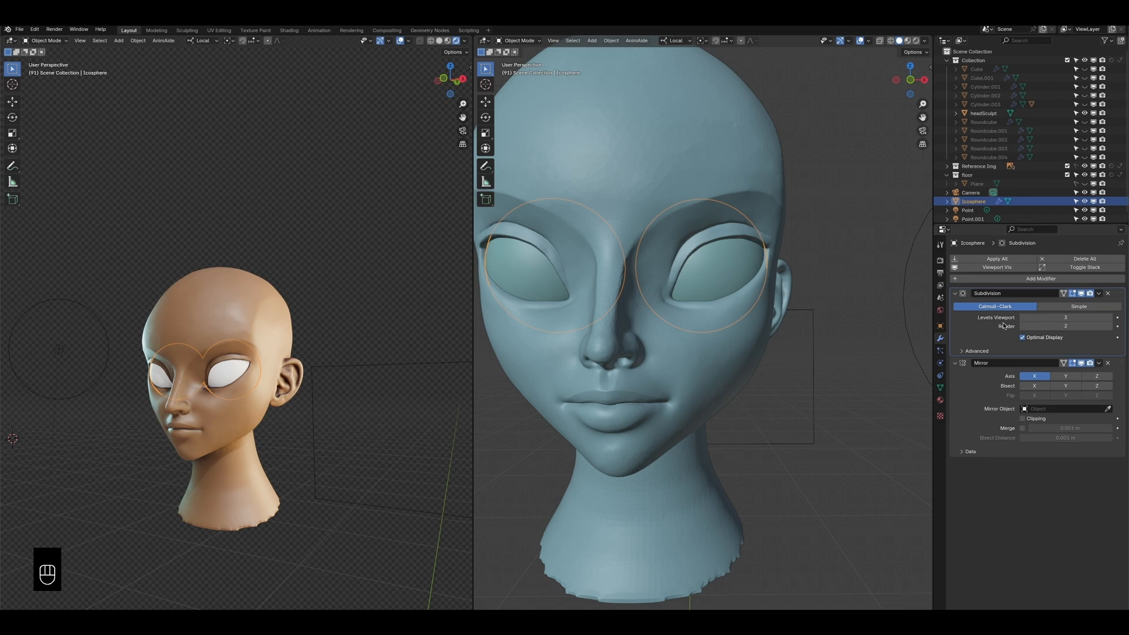
pyautogui.press('ctrl')
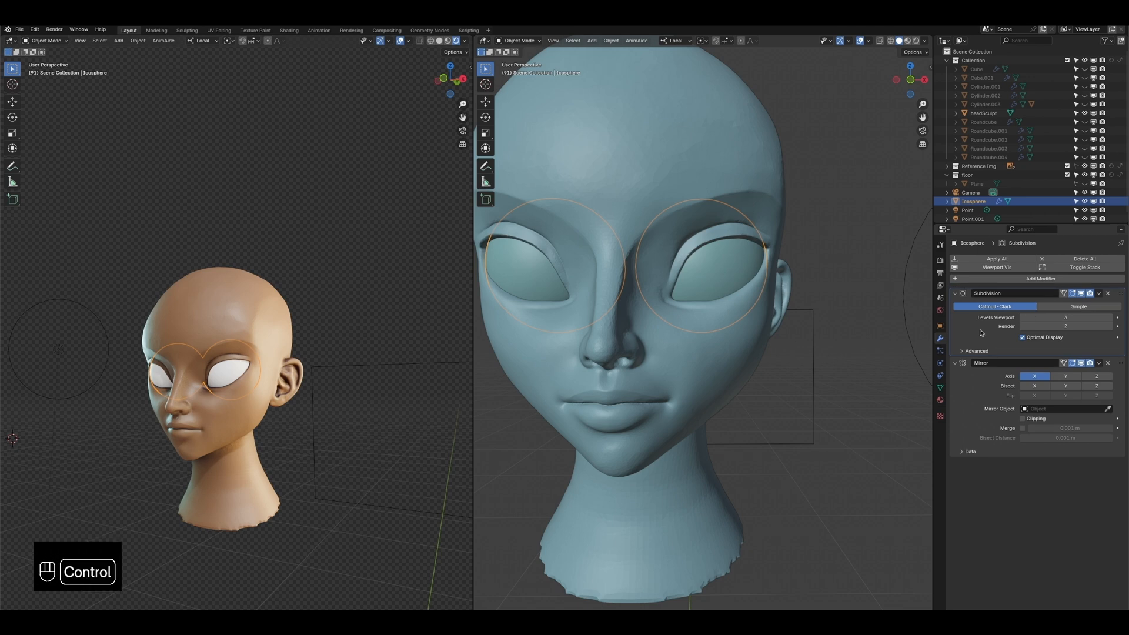
pyautogui.hotkey('ctrl', 'a')
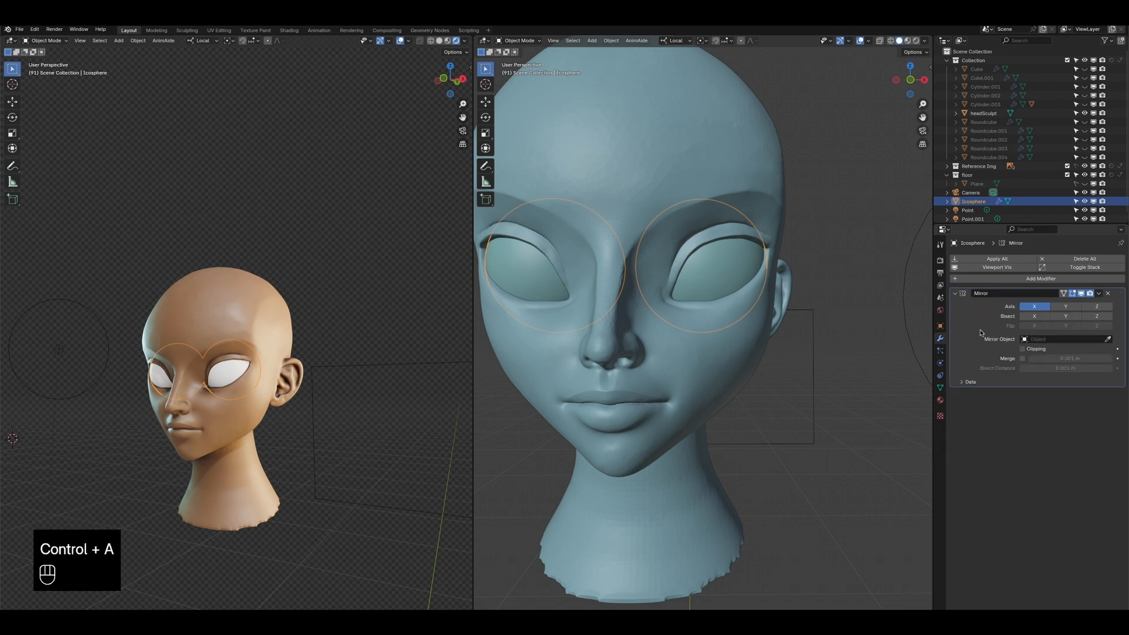
# Step: Put the eyeball into Sculpt Mode and set the solid viewport shading color to Material
pyautogui.click(485, 41)
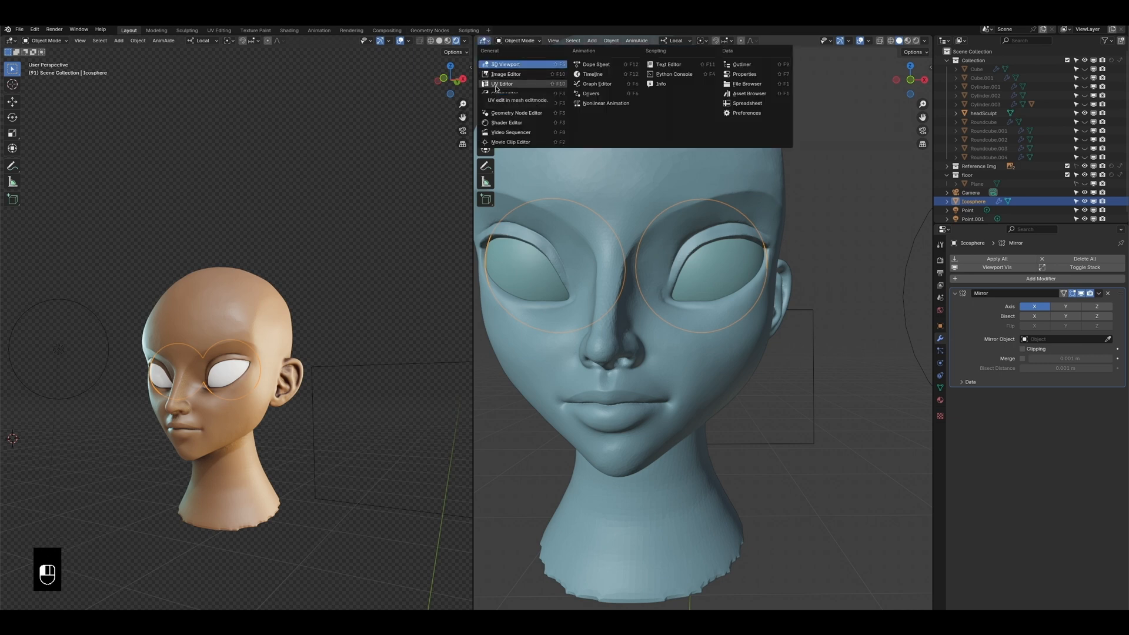
pyautogui.click(494, 43)
pyautogui.click(506, 41)
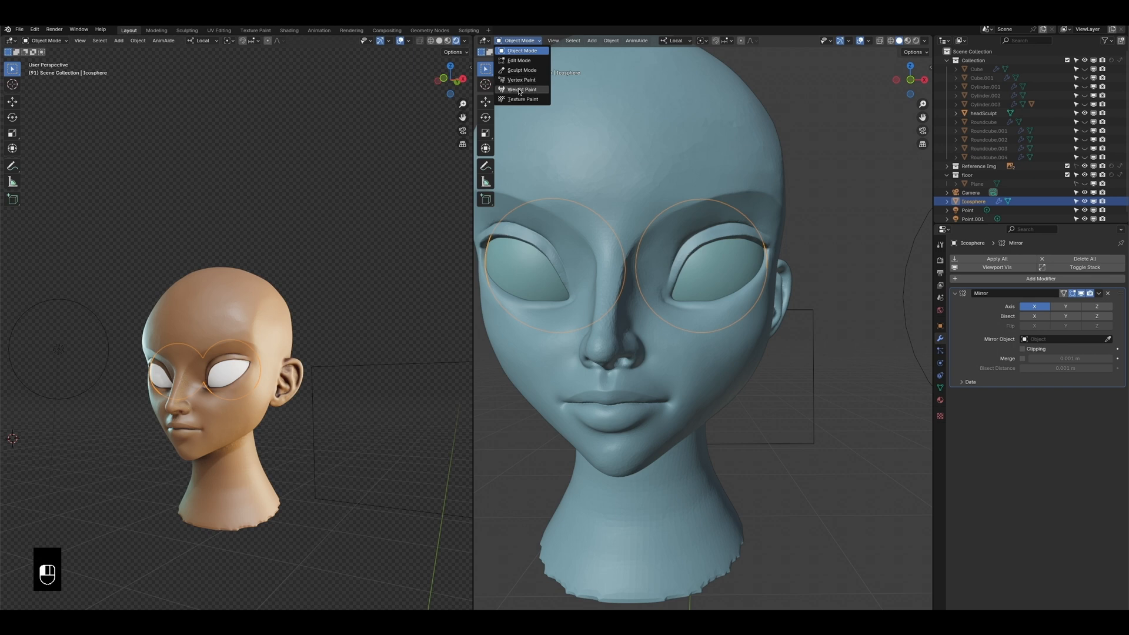
pyautogui.click(526, 71)
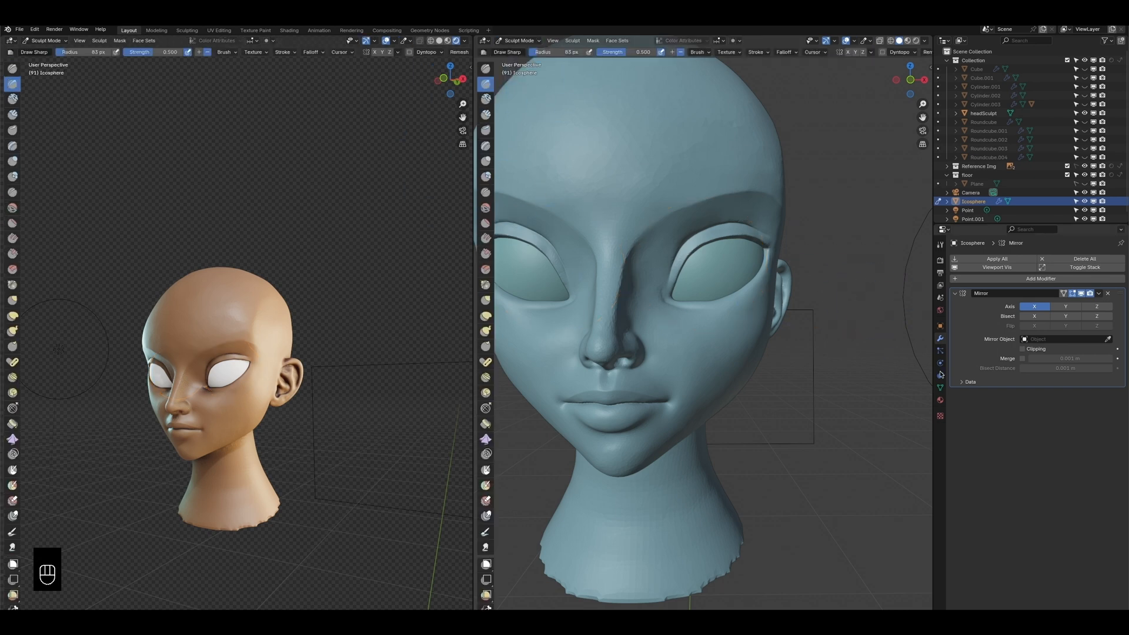
pyautogui.click(925, 42)
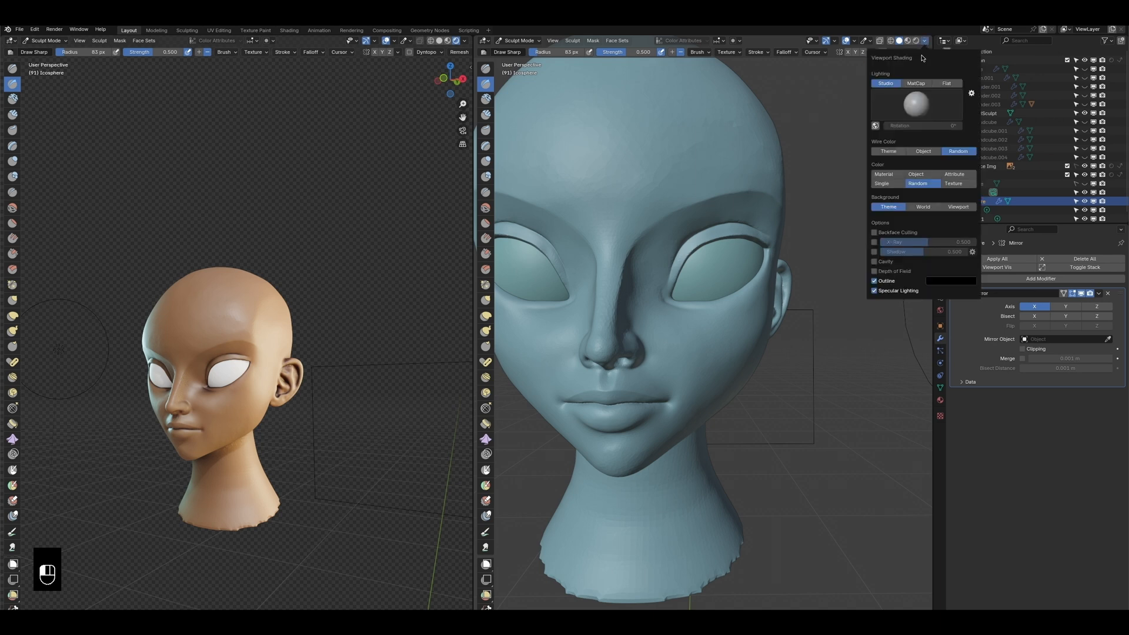
pyautogui.click(893, 176)
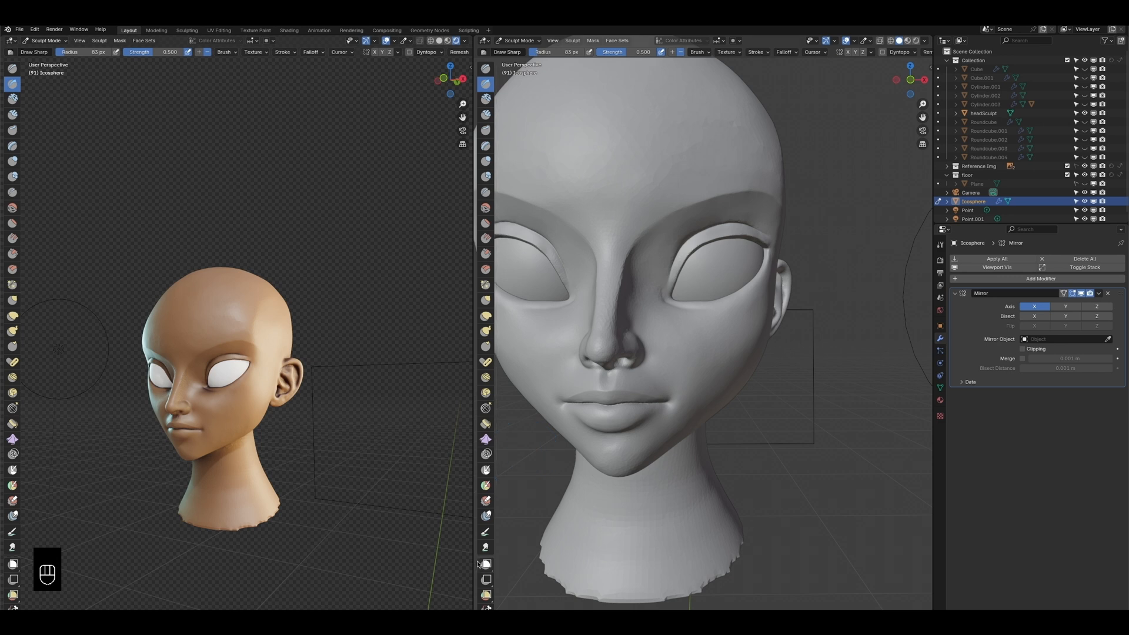
# Step: Choose the Paint brush and paint a black test stroke across the eyeball
pyautogui.scroll(-6, 484, 571)
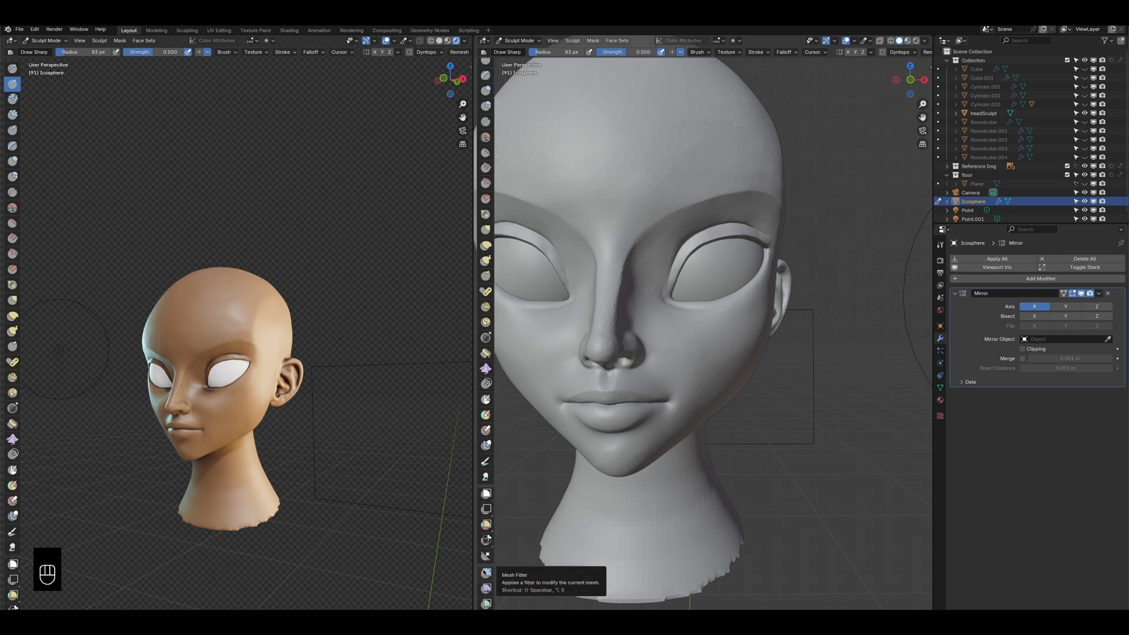
pyautogui.scroll(-1, 485, 567)
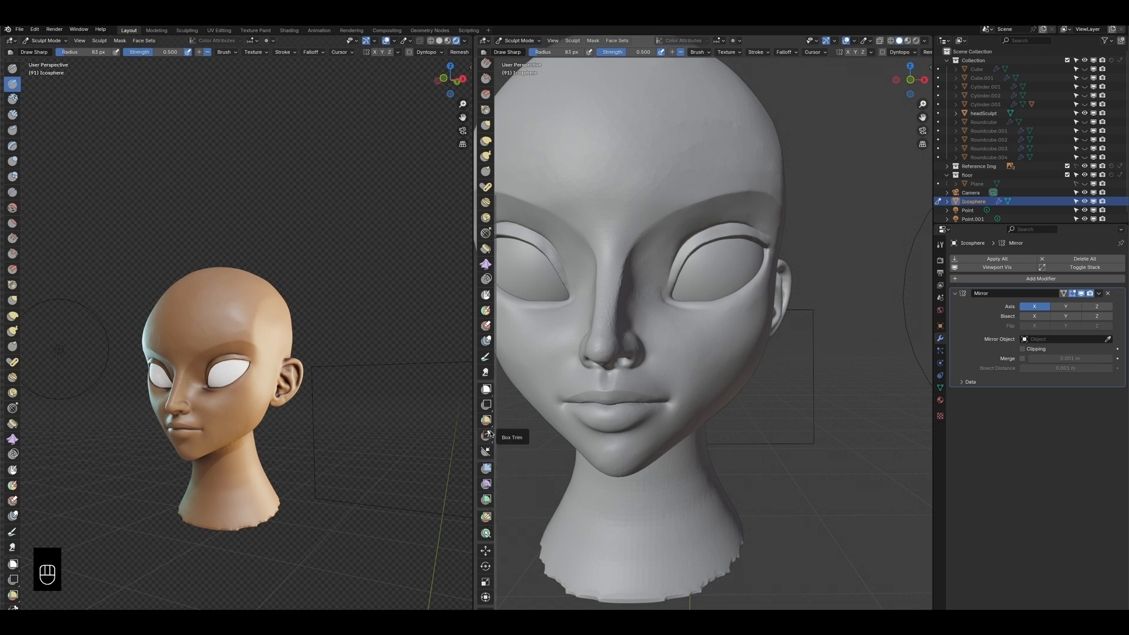
pyautogui.click(487, 359)
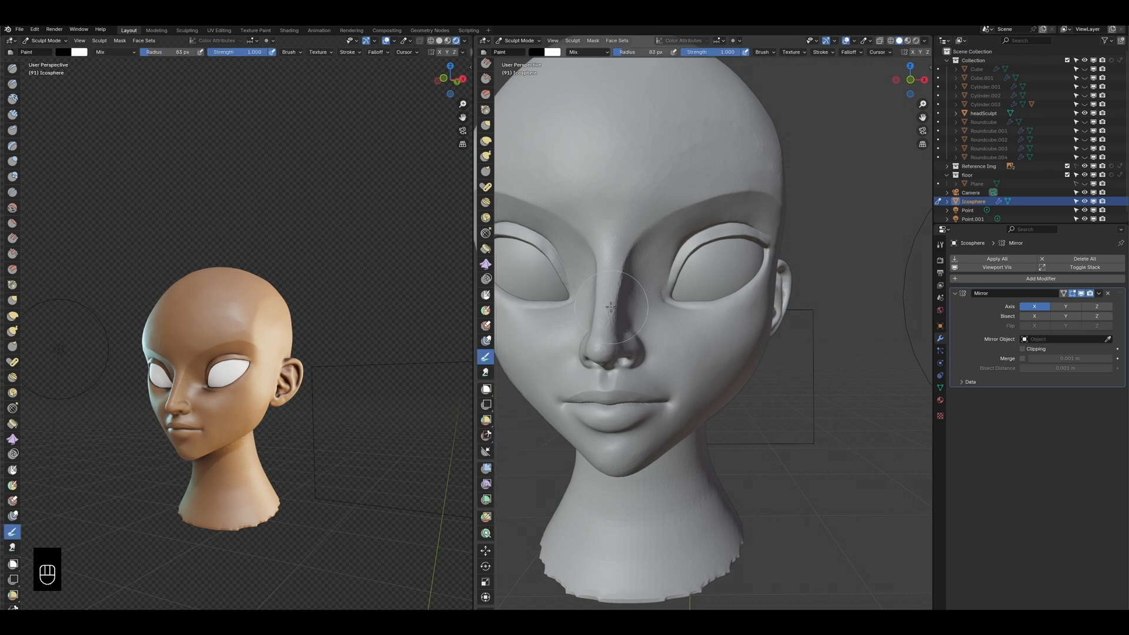
pyautogui.moveTo(721, 268)
pyautogui.mouseDown()
pyautogui.moveTo(735, 266)
pyautogui.moveTo(694, 274)
pyautogui.moveTo(747, 271)
pyautogui.mouseUp()
# Step: Set the Paint brush color to white and paint over the black on the eyeball
pyautogui.click(542, 53)
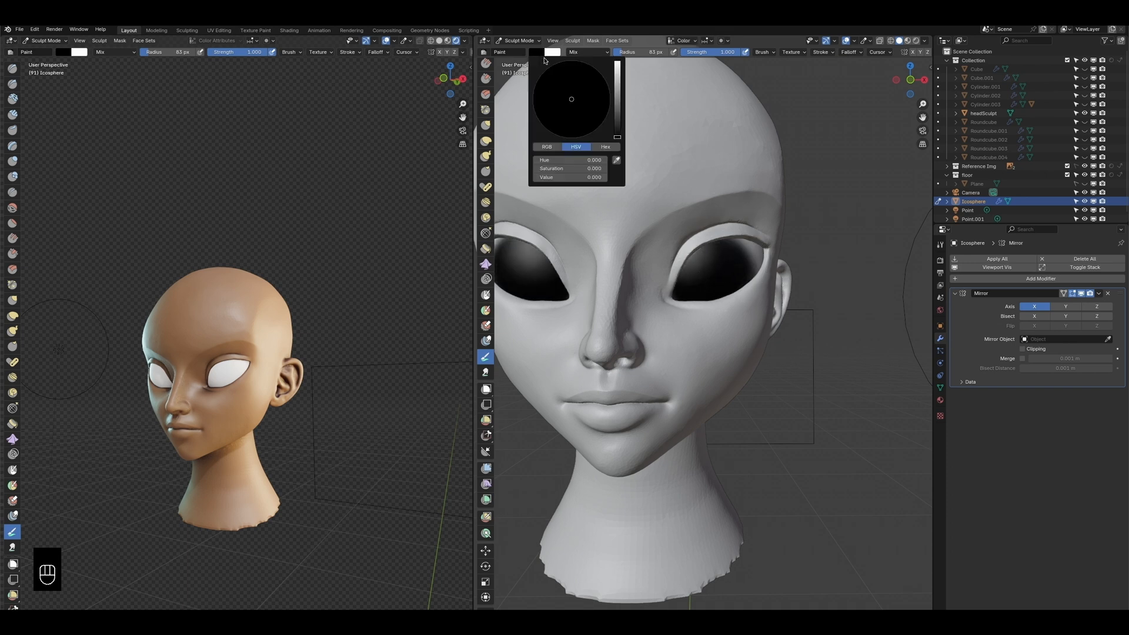
pyautogui.moveTo(619, 96); pyautogui.dragTo(618, 58)
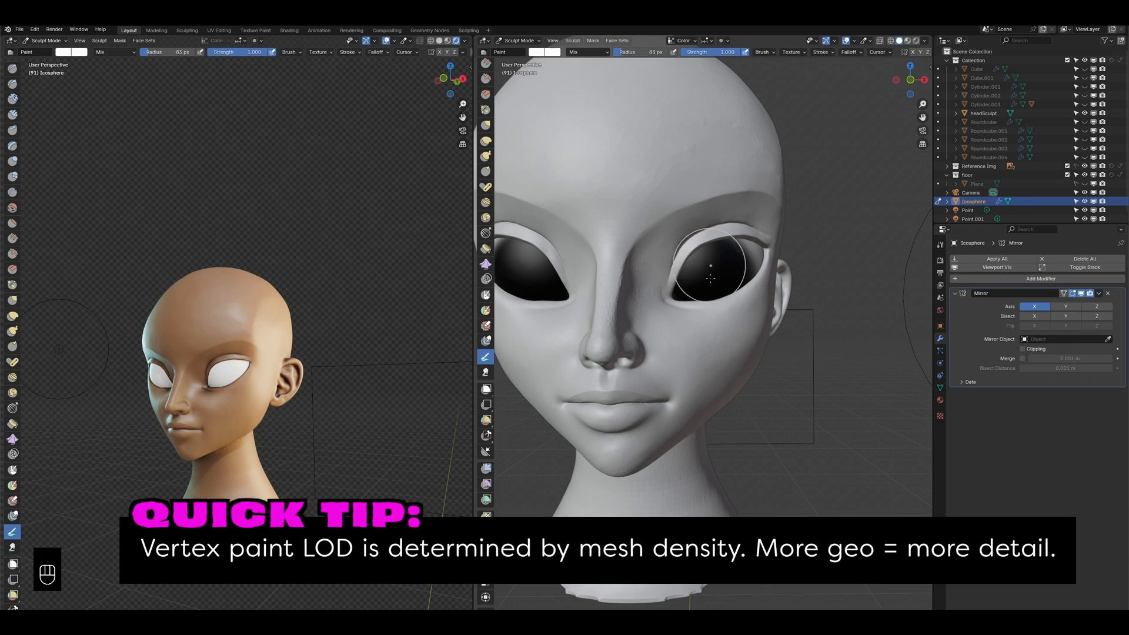
pyautogui.moveTo(713, 268)
pyautogui.mouseDown()
pyautogui.moveTo(723, 268)
pyautogui.moveTo(711, 292)
pyautogui.mouseUp()
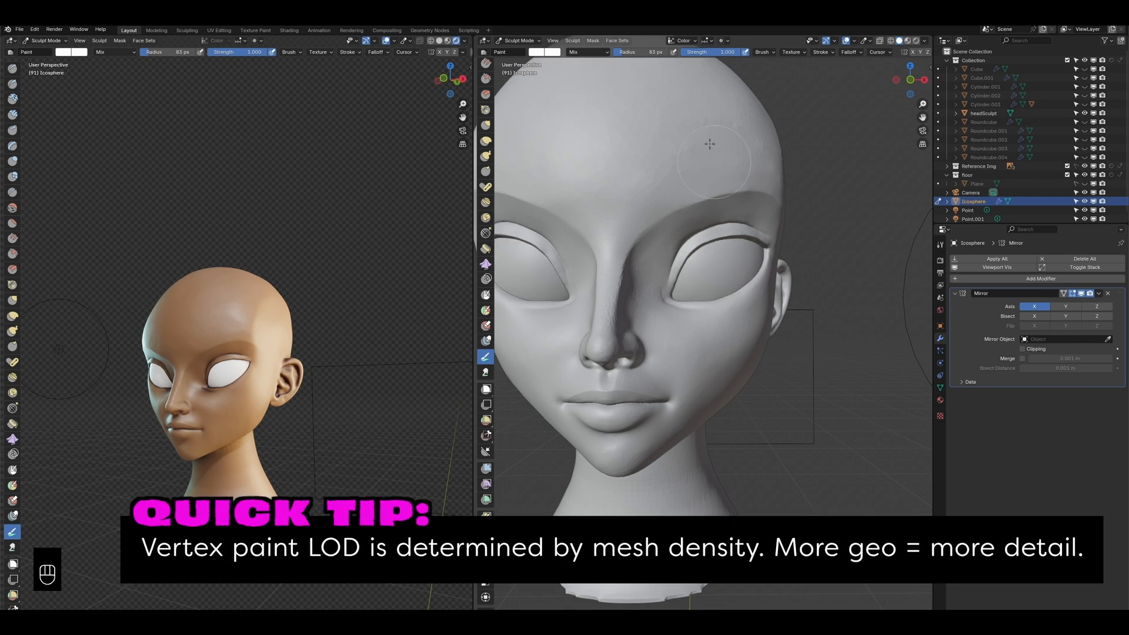
# Step: Set the Paint brush color to black and its radius to 47 px, and try a dab on the eyeball before undoing it
pyautogui.click(537, 54)
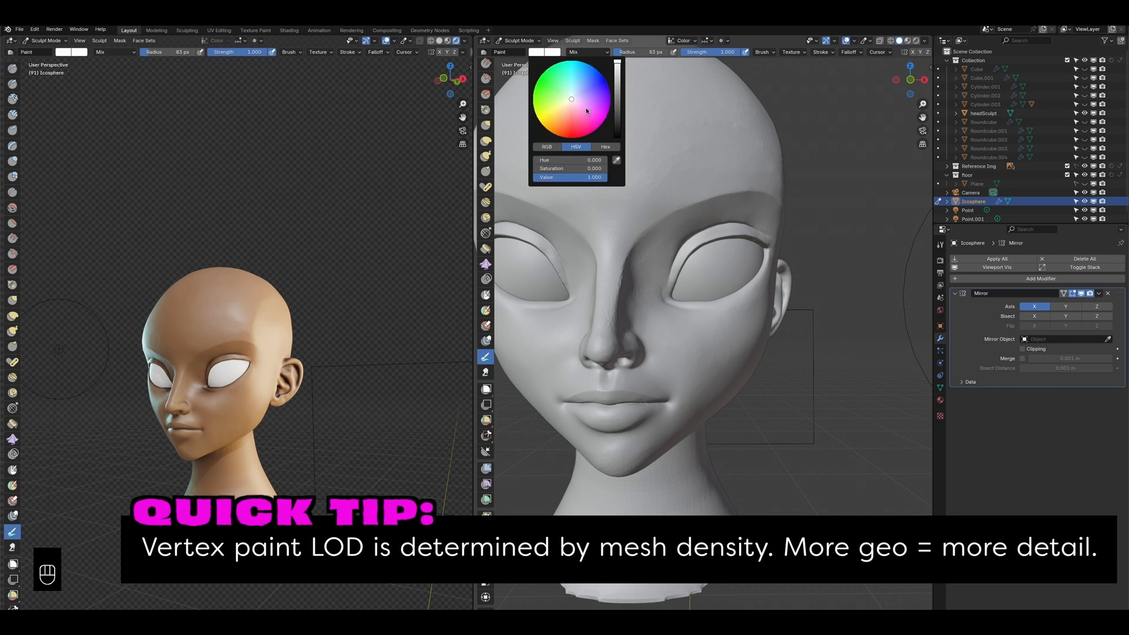
pyautogui.moveTo(617, 61); pyautogui.dragTo(618, 137)
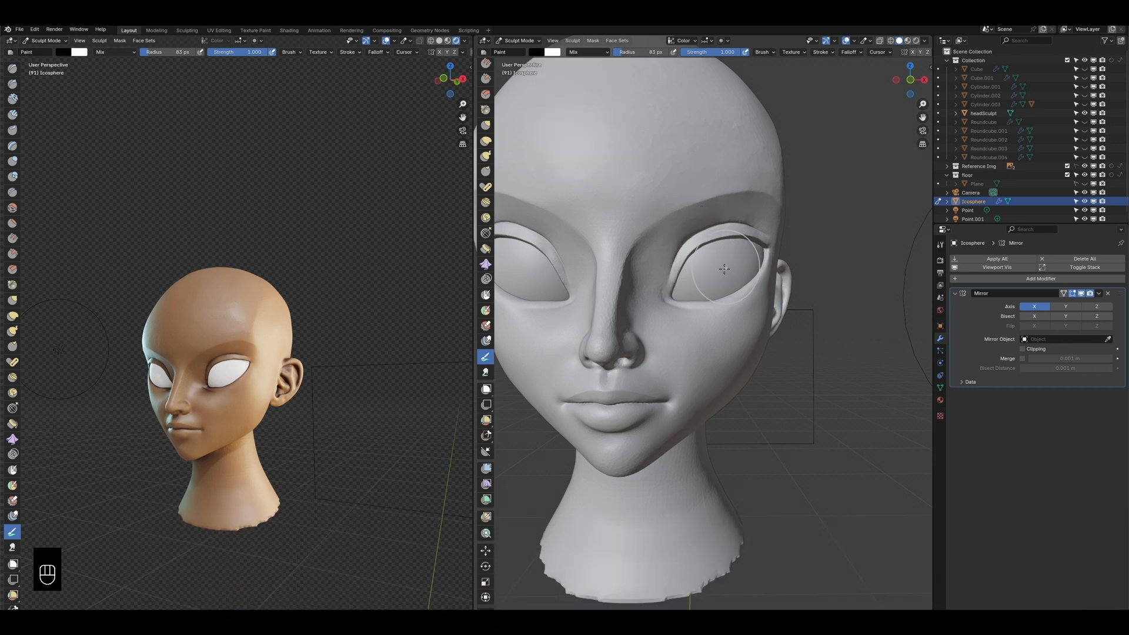
pyautogui.press('f')
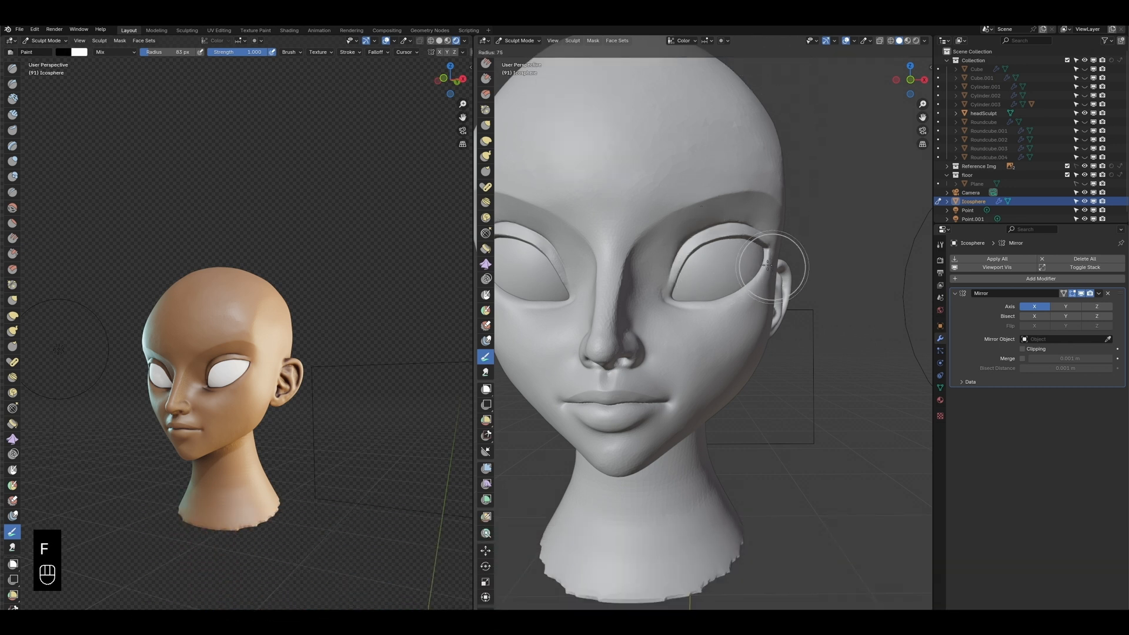
pyautogui.click(756, 262)
pyautogui.moveTo(711, 265); pyautogui.dragTo(714, 266)
pyautogui.hotkey('ctrl', 'z')
# Step: Set the brush falloff to Sharp and paint a large round black pupil in the middle of the eyeball
pyautogui.moveTo(713, 266)
pyautogui.keyDown('ctrl'); pyautogui.mouseDown(button='middle')
pyautogui.moveTo(728, 241)
pyautogui.moveTo(729, 256)
pyautogui.mouseUp(button='middle'); pyautogui.keyUp('ctrl')
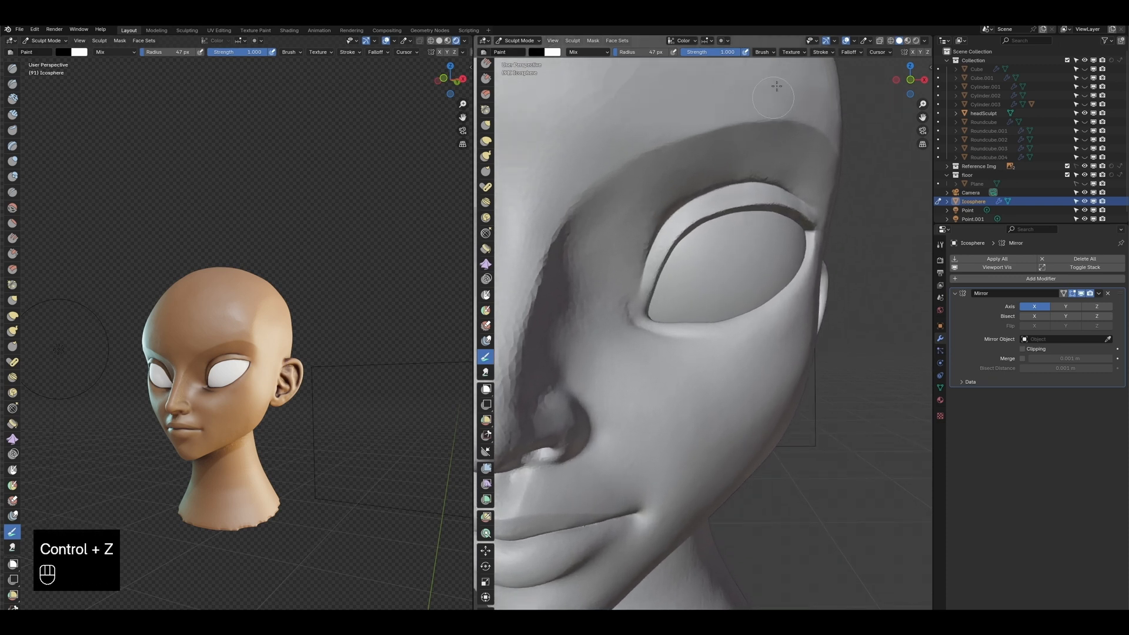
pyautogui.click(829, 53)
pyautogui.click(849, 52)
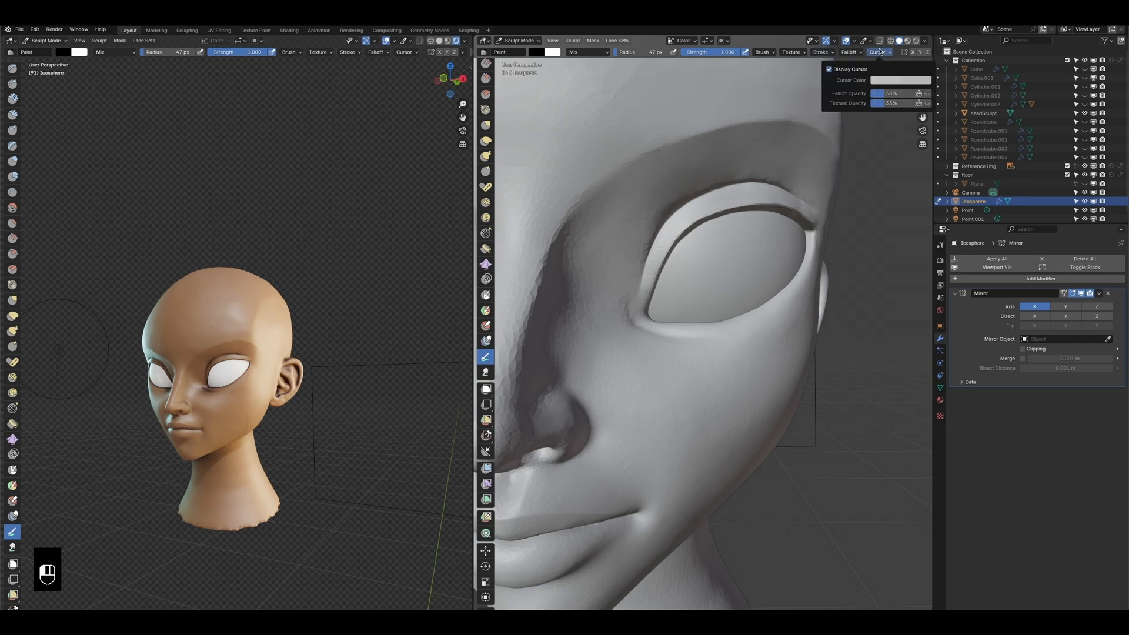
pyautogui.click(859, 70)
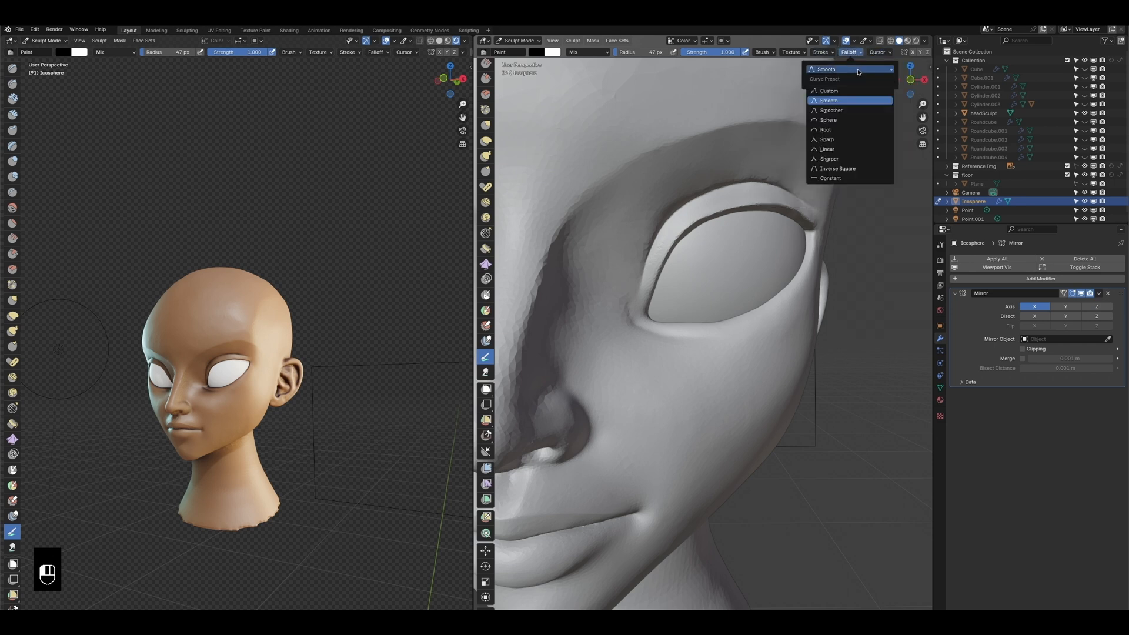
pyautogui.click(844, 143)
pyautogui.moveTo(701, 269)
pyautogui.mouseDown()
pyautogui.moveTo(714, 268)
pyautogui.moveTo(688, 276)
pyautogui.moveTo(700, 236)
pyautogui.moveTo(729, 264)
pyautogui.moveTo(681, 252)
pyautogui.moveTo(733, 250)
pyautogui.moveTo(741, 268)
pyautogui.moveTo(726, 239)
pyautogui.moveTo(677, 279)
pyautogui.moveTo(724, 297)
pyautogui.moveTo(744, 235)
pyautogui.moveTo(747, 259)
pyautogui.moveTo(735, 224)
pyautogui.mouseUp()
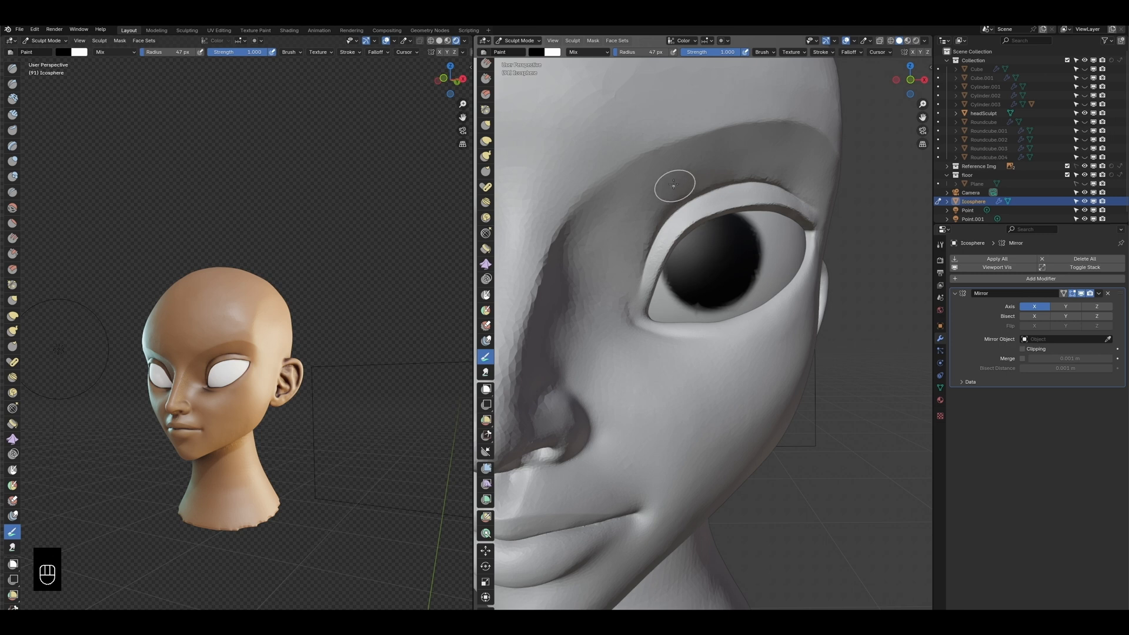
# Step: Return the eyeball to Object Mode and view the whole head with its painted pupils
pyautogui.click(520, 41)
pyautogui.click(520, 51)
pyautogui.scroll(-7, 689, 270)
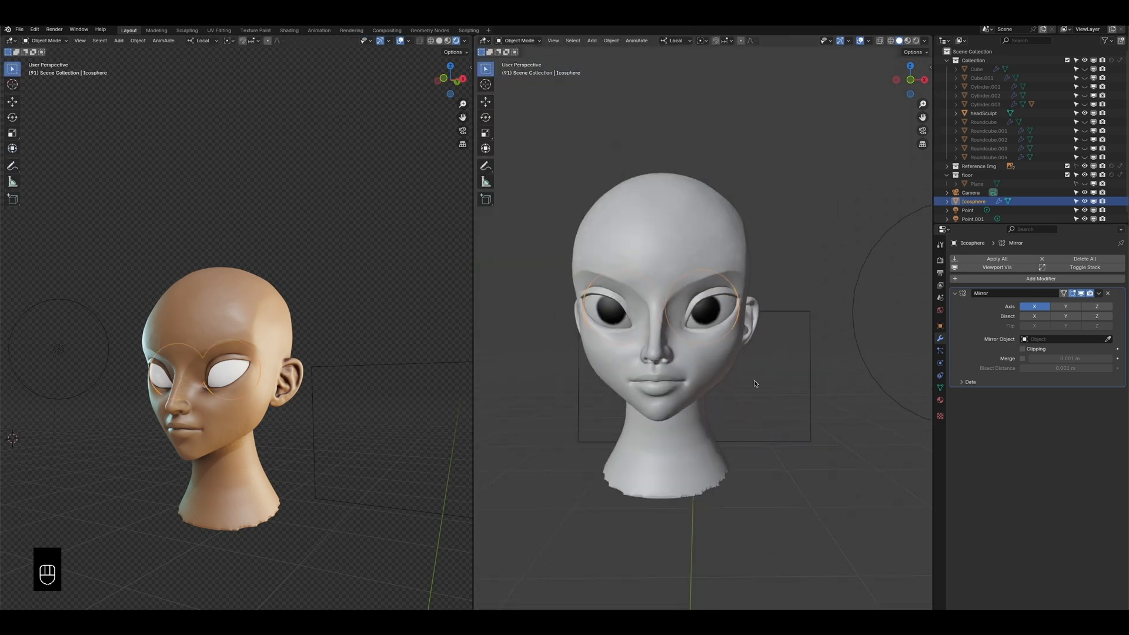
# Step: From the front view, extend the eyeball's black pupil with the Paint brush in Sculpt Mode, then return to Object Mode
pyautogui.press('KP_1')
pyautogui.scroll(6, 753, 370)
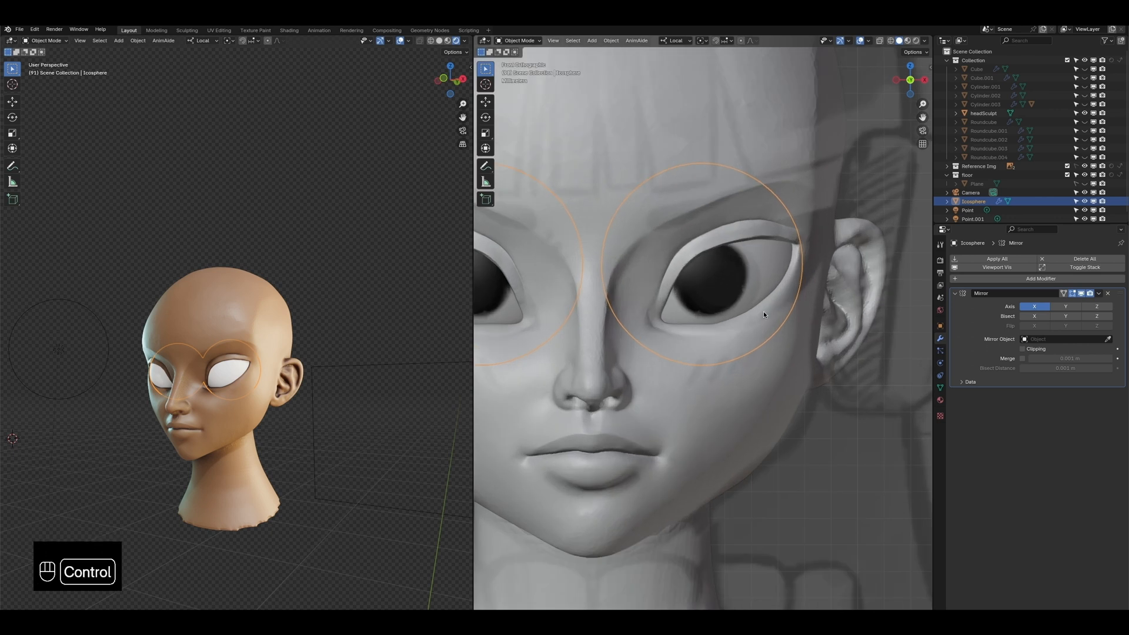
pyautogui.hotkey('ctrl', 'z')
pyautogui.hotkey('ctrl', 'z')
pyautogui.hotkey('ctrl', 'z')
pyautogui.moveTo(757, 249)
pyautogui.mouseDown()
pyautogui.moveTo(706, 286)
pyautogui.moveTo(729, 277)
pyautogui.moveTo(701, 293)
pyautogui.moveTo(700, 311)
pyautogui.moveTo(685, 295)
pyautogui.moveTo(744, 259)
pyautogui.moveTo(722, 304)
pyautogui.moveTo(738, 276)
pyautogui.moveTo(727, 261)
pyautogui.mouseUp()
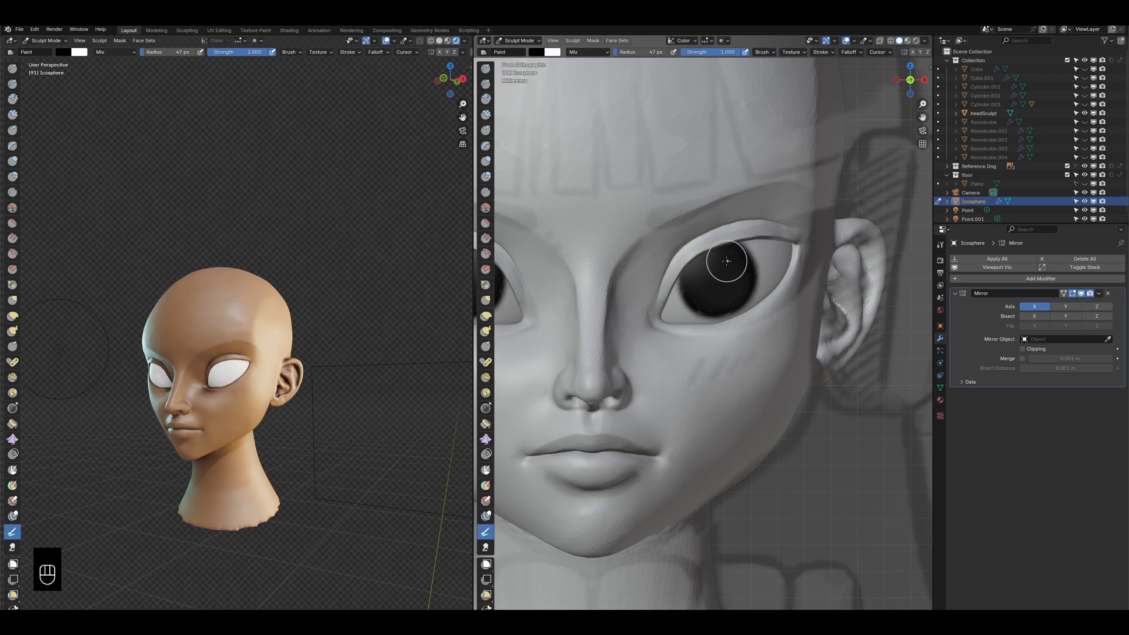
pyautogui.scroll(-5, 727, 261)
pyautogui.click(534, 43)
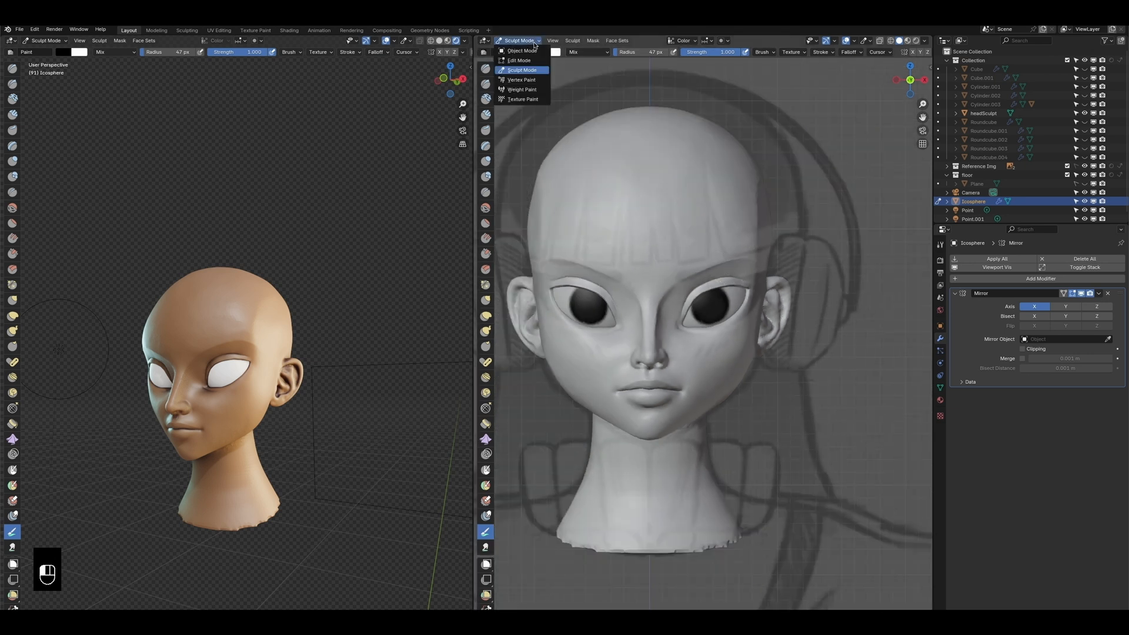
pyautogui.click(521, 51)
# Step: Give the eyeball a new material and expand the Color Attributes in its mesh data
pyautogui.click(940, 401)
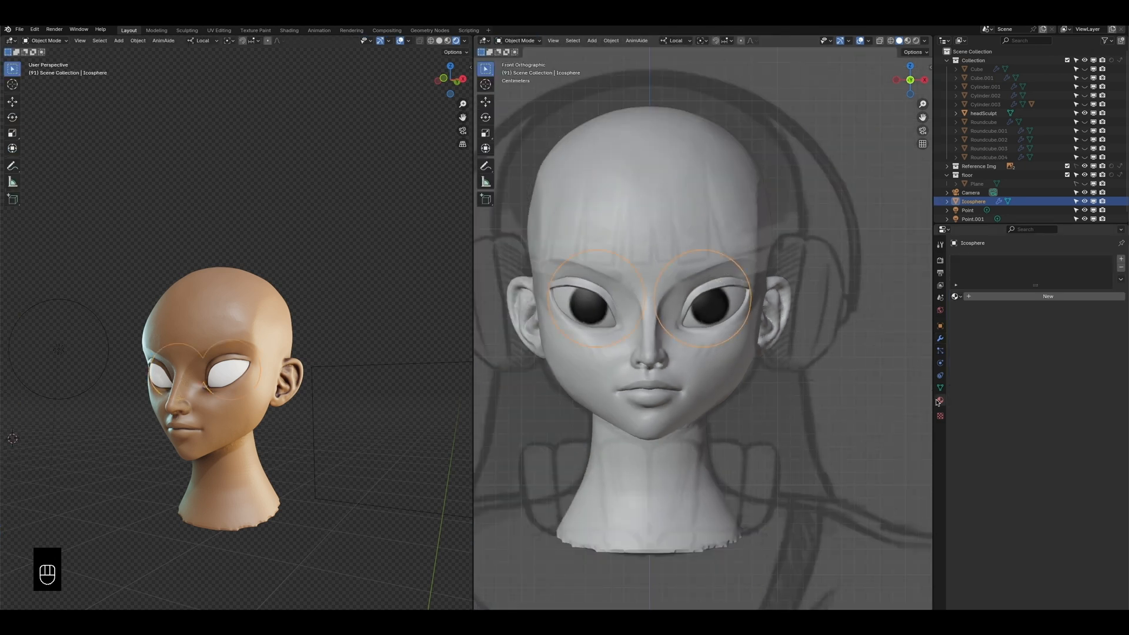
pyautogui.click(1020, 297)
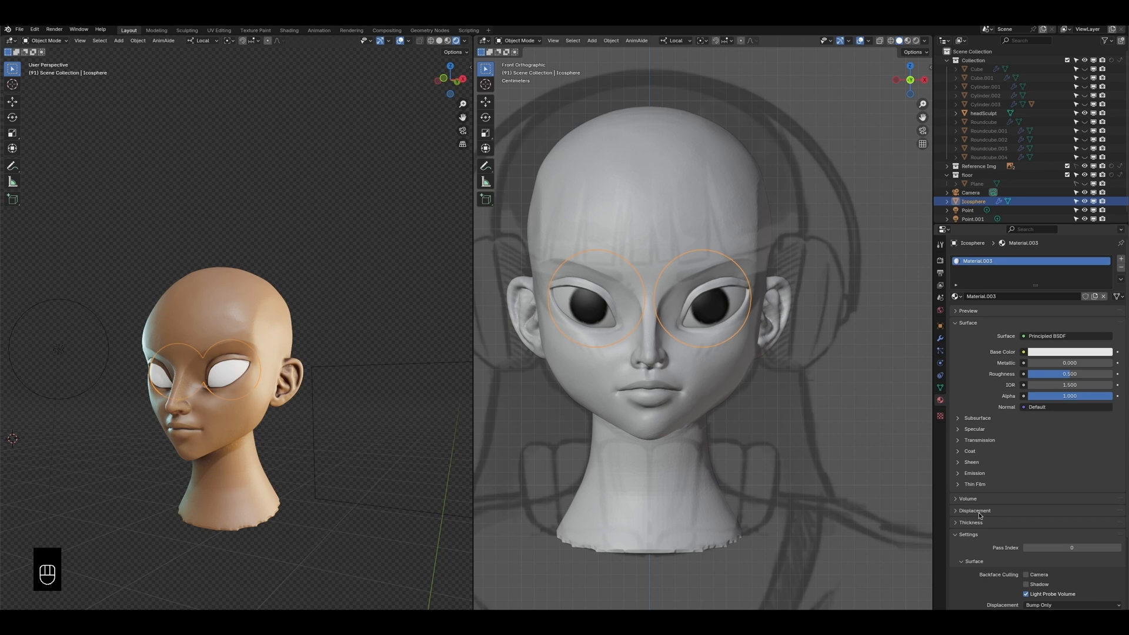
pyautogui.click(941, 388)
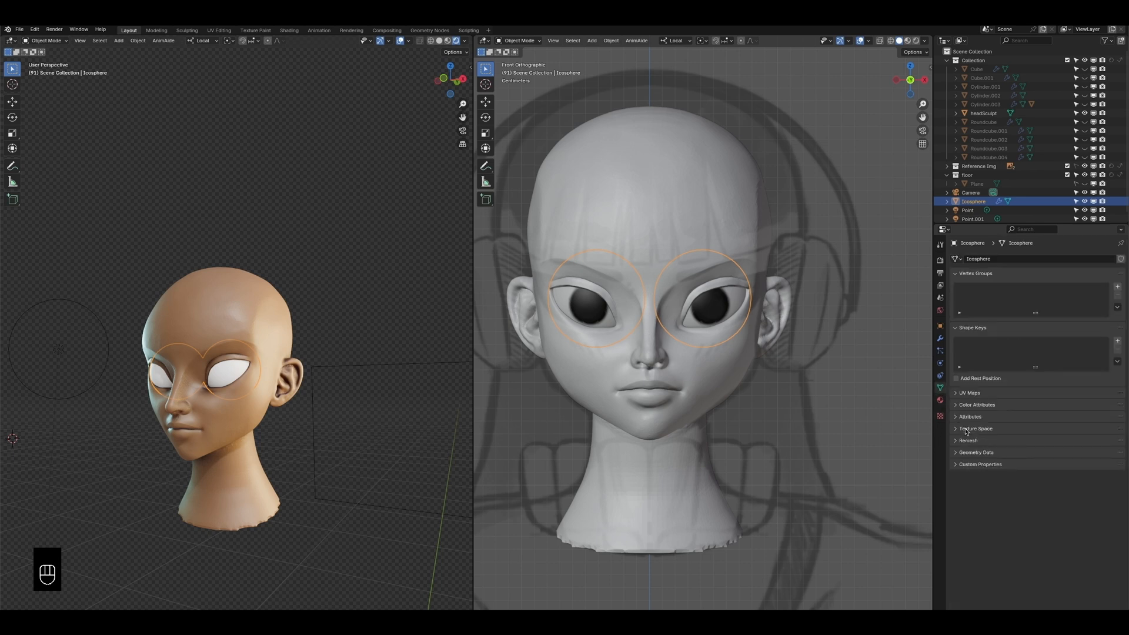
pyautogui.click(964, 406)
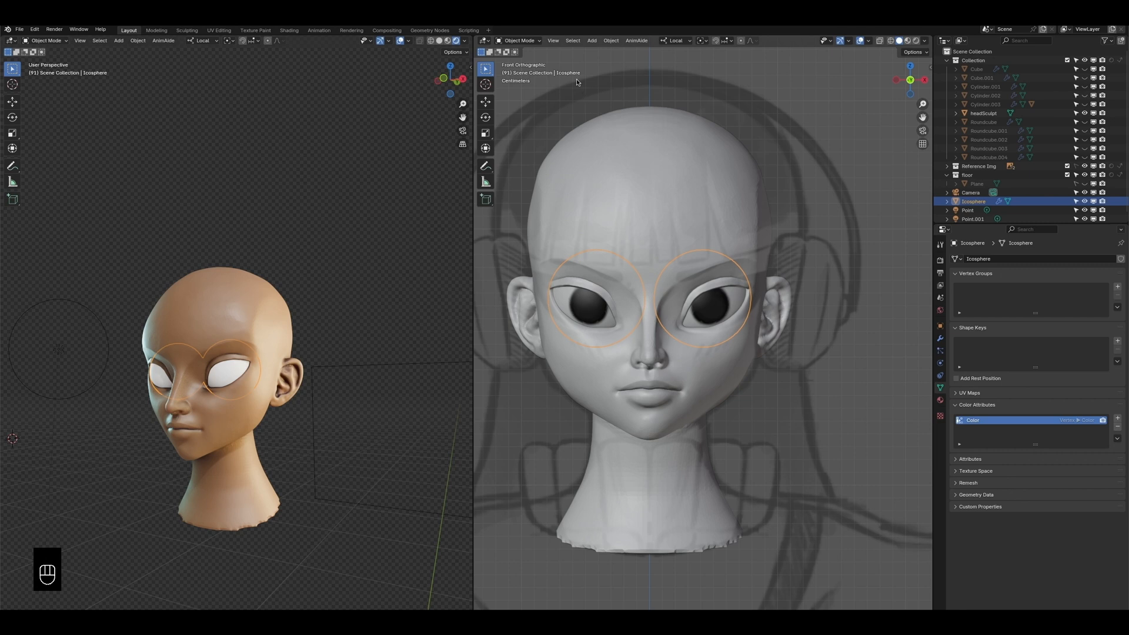
# Step: Switch the solid-shaded viewport to the Shader Editor and bring the eyeball material's Principled BSDF node into focus
pyautogui.click(487, 42)
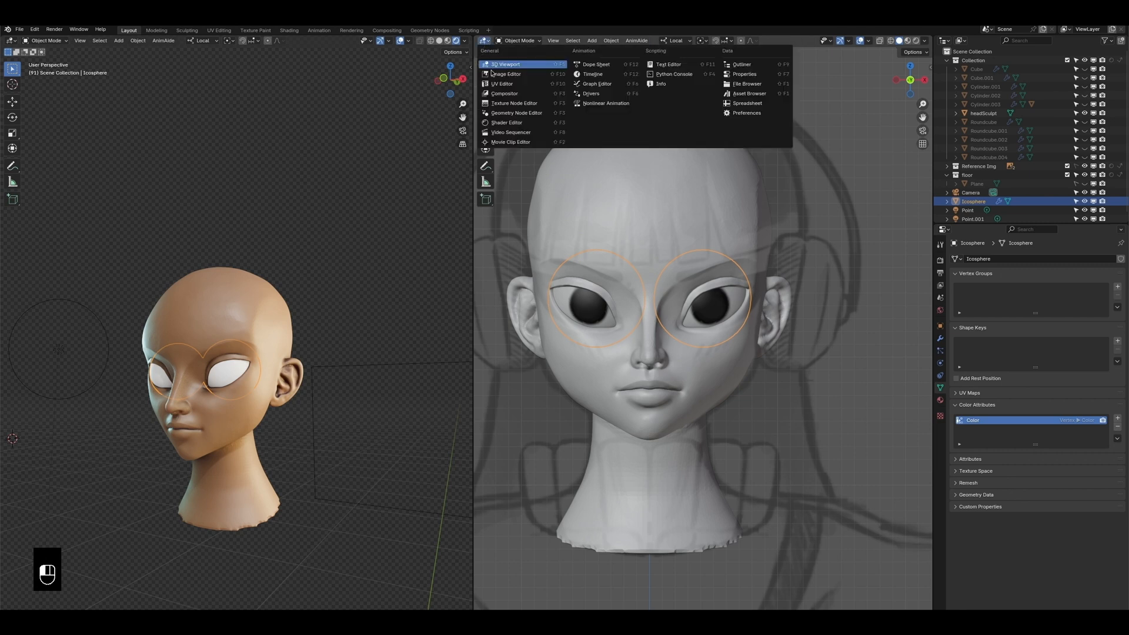
pyautogui.click(511, 124)
pyautogui.scroll(-8, 613, 213)
pyautogui.moveTo(676, 275); pyautogui.dragTo(591, 278, button='middle')
pyautogui.scroll(5, 599, 287)
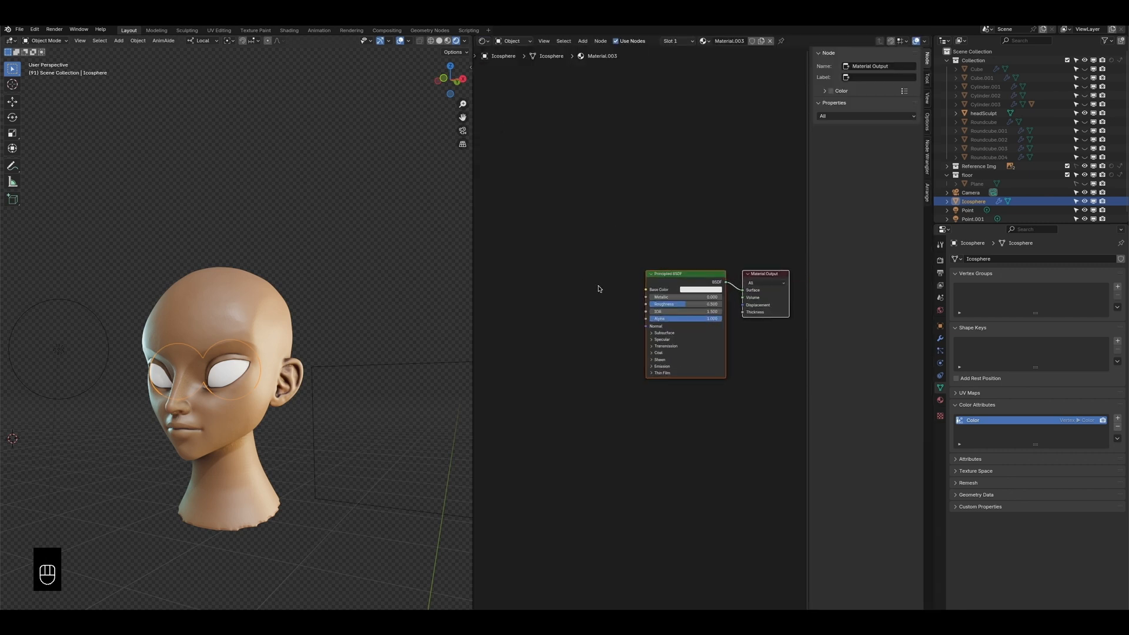
pyautogui.press('Tab')
pyautogui.click(660, 270)
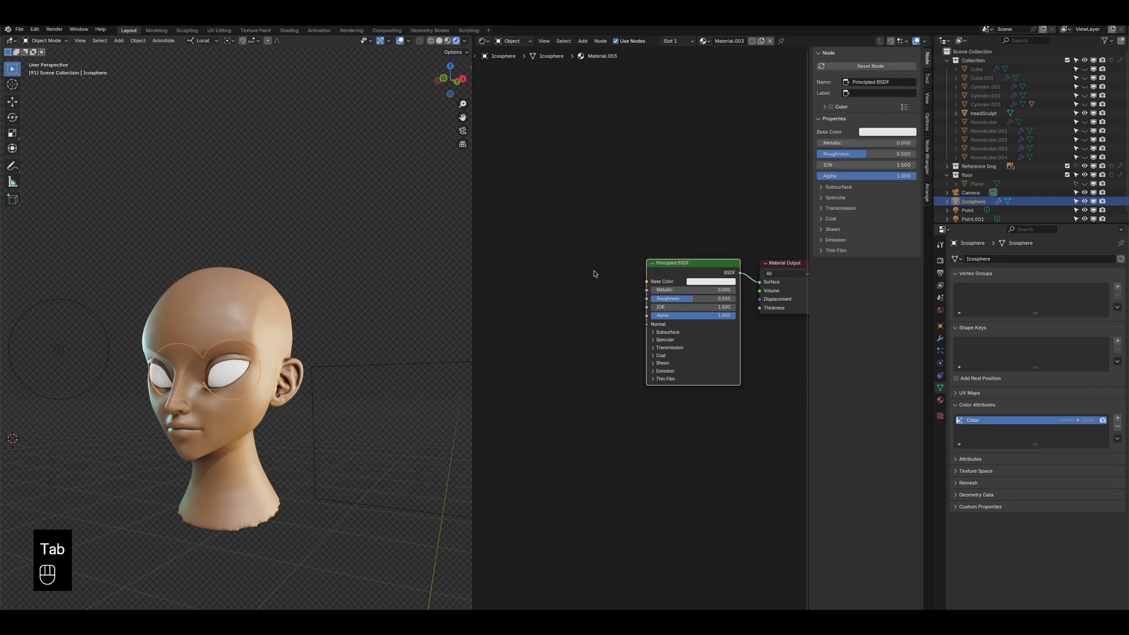
pyautogui.press('Tab')
# Step: Add a Color Attribute node set to the Color attribute and connect its Color output to the Principled BSDF's Base Color
pyautogui.press('shift')
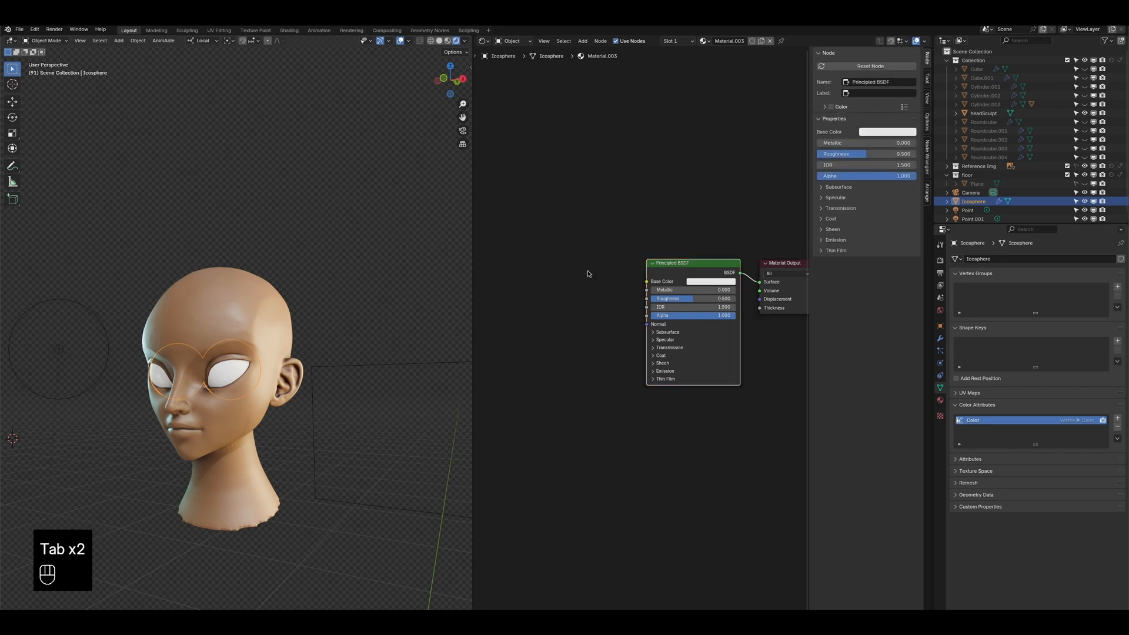
pyautogui.hotkey('shift', 'a')
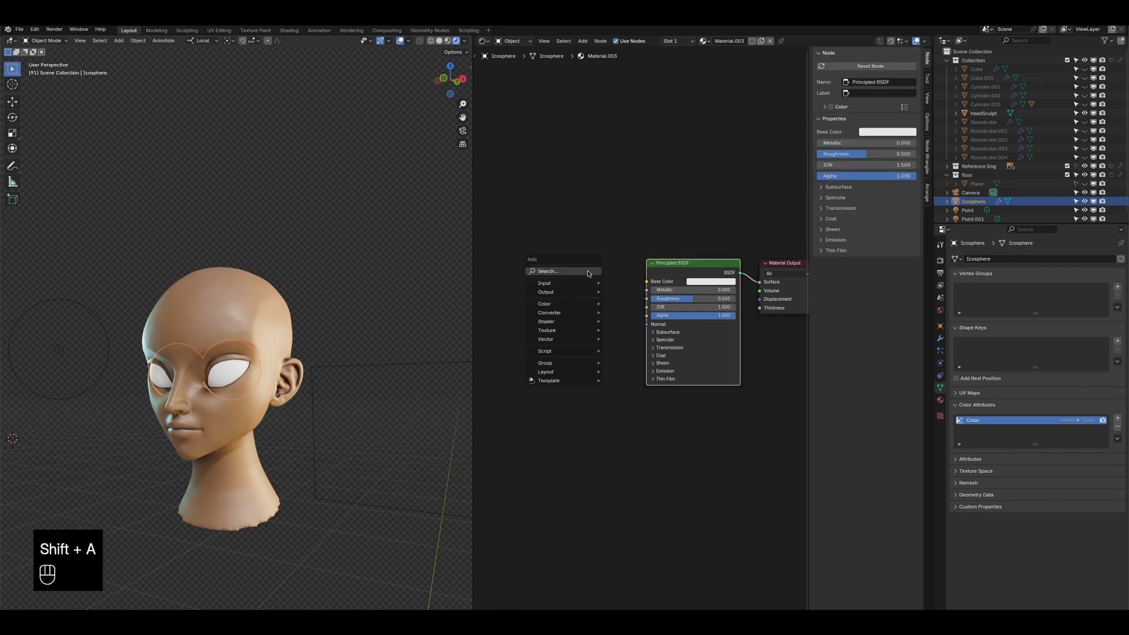
pyautogui.moveTo(575, 287)
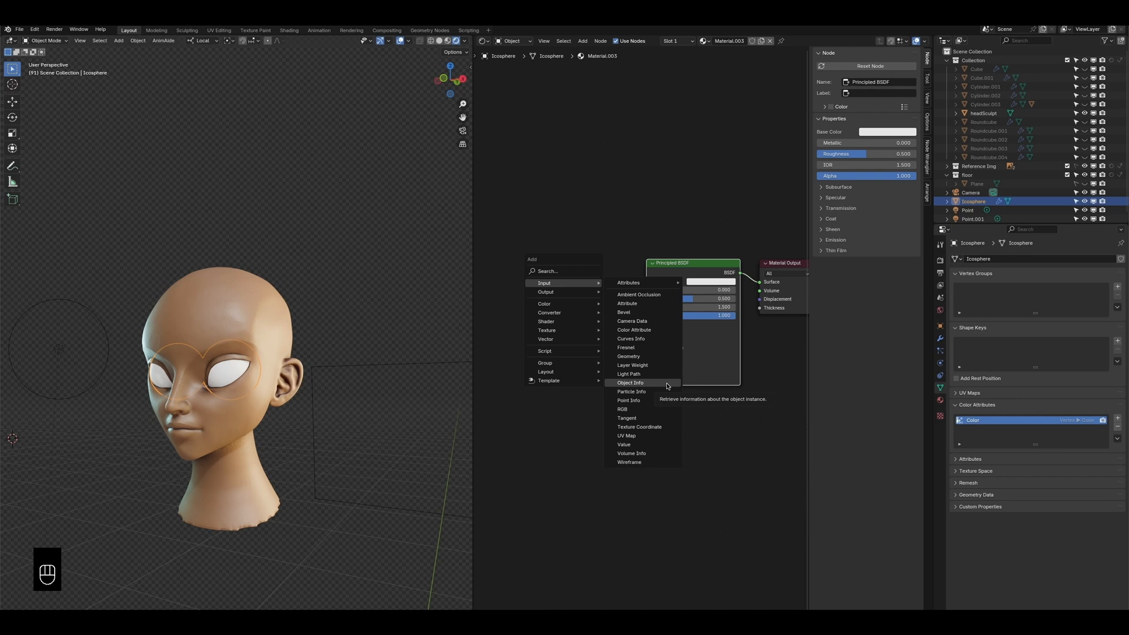
pyautogui.click(659, 330)
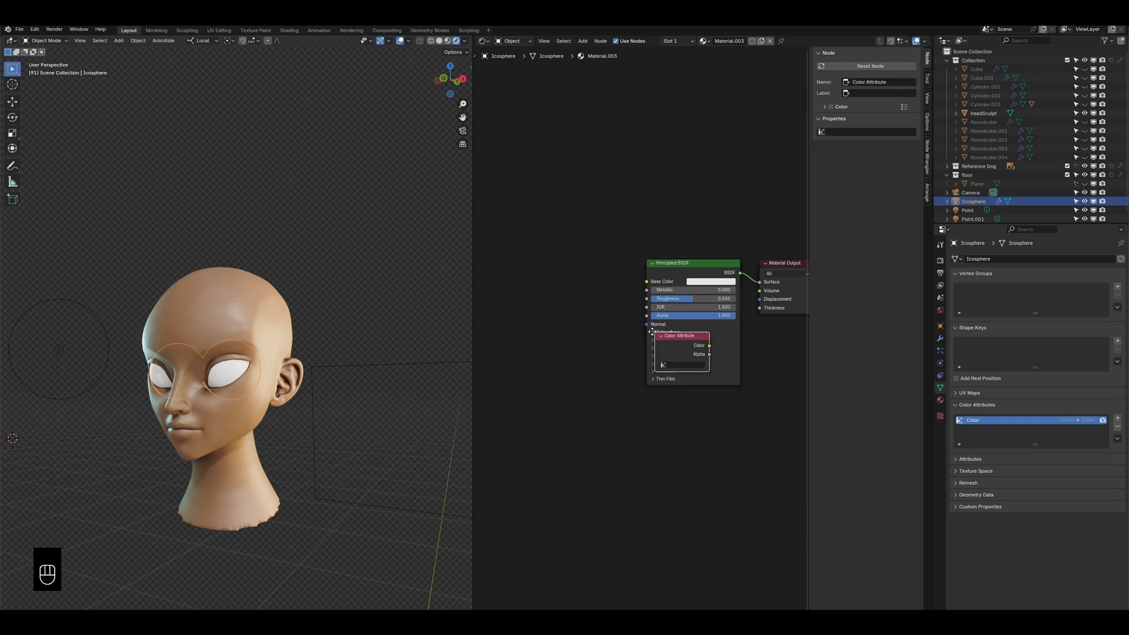
pyautogui.click(518, 277)
pyautogui.click(545, 310)
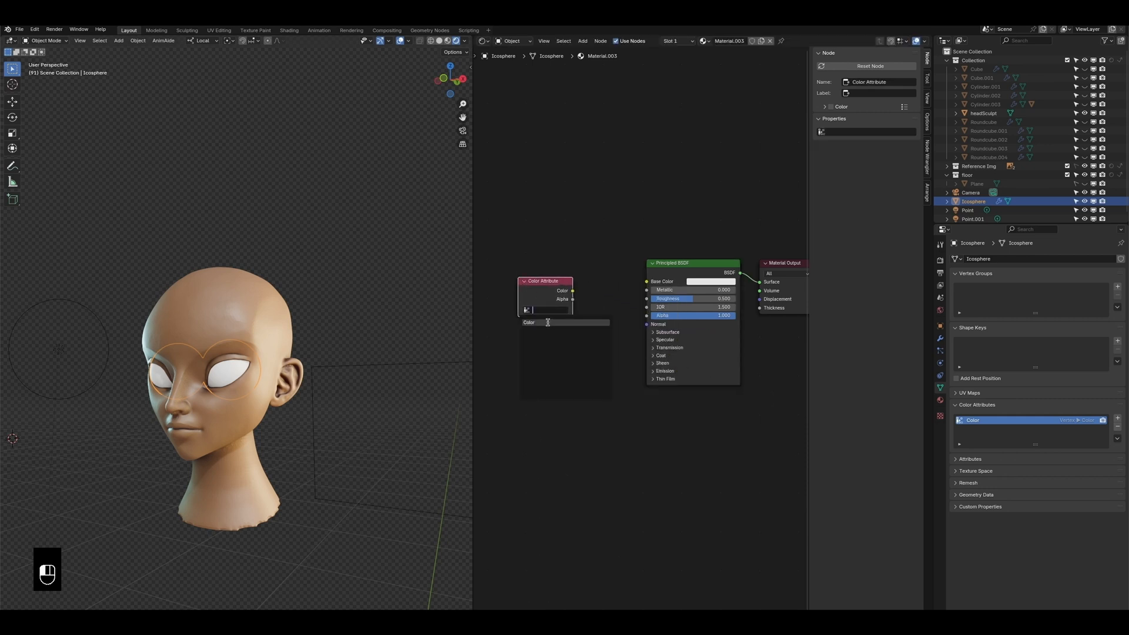
pyautogui.click(547, 320)
pyautogui.moveTo(619, 280); pyautogui.dragTo(649, 283)
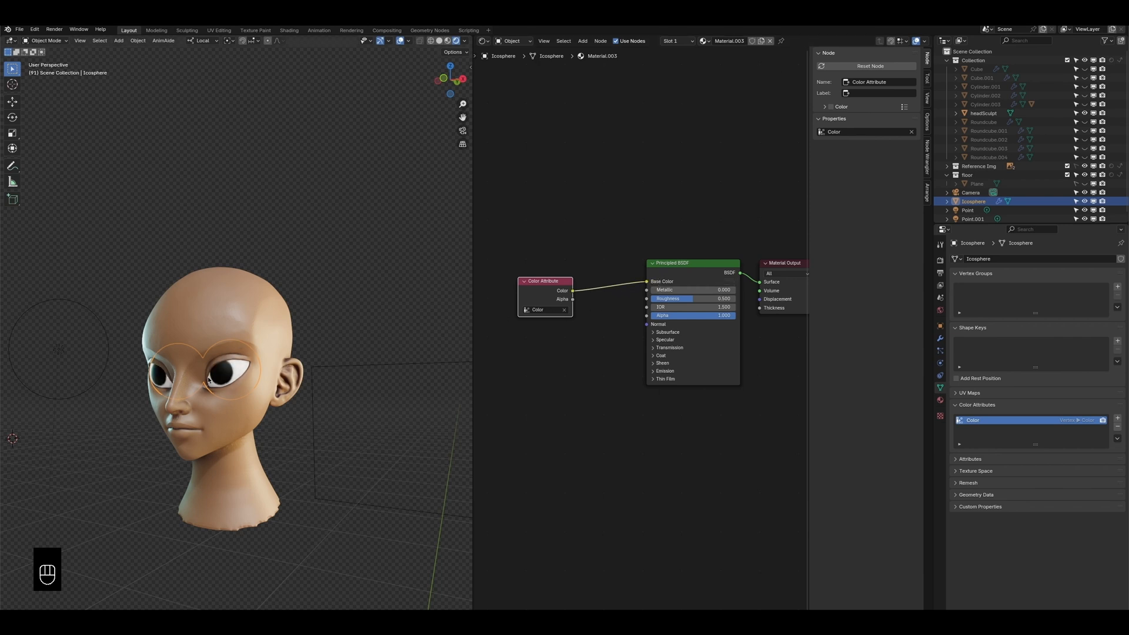
# Step: Inspect the painted eyes from the front in the rendered view and switch the Shader Editor back to a 3D Viewport
pyautogui.scroll(4, 208, 380)
pyautogui.scroll(-3, 209, 380)
pyautogui.moveTo(209, 380); pyautogui.dragTo(293, 403, button='middle')
pyautogui.scroll(-4, 262, 408)
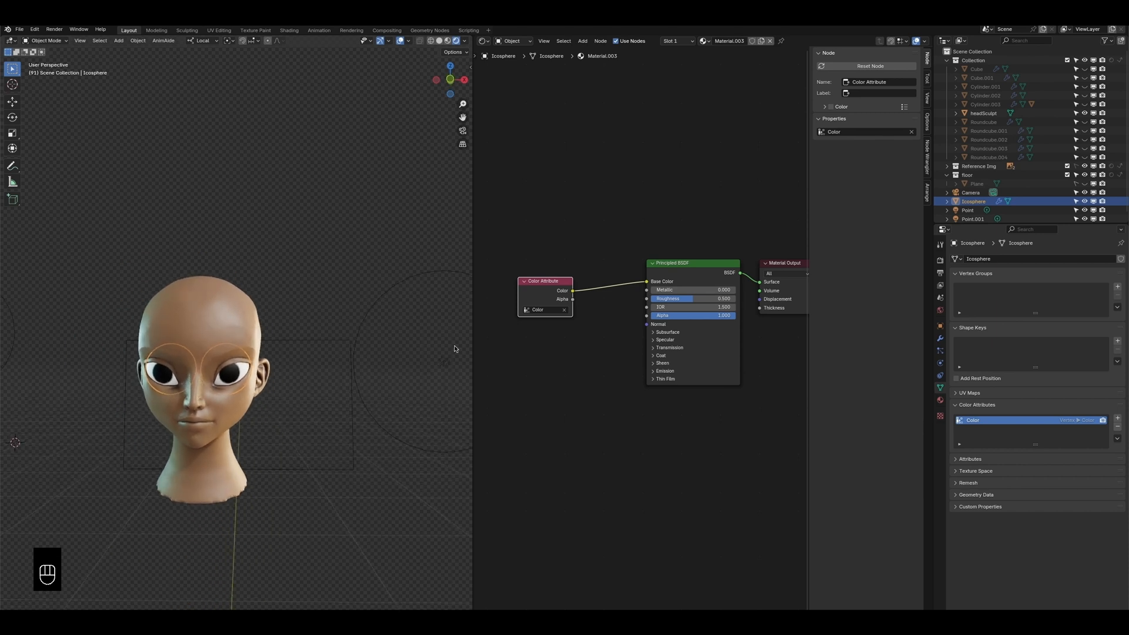
pyautogui.click(487, 42)
pyautogui.click(515, 68)
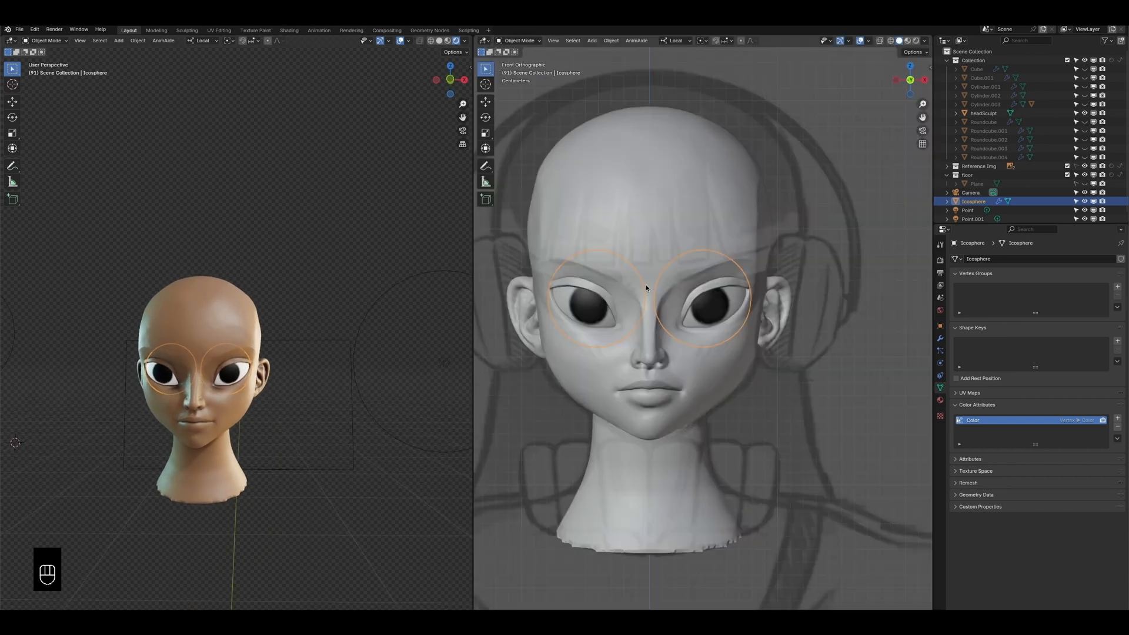
# Step: Put the eyeball in Sculpt Mode, set the Paint color to white and paint over the black pupil
pyautogui.scroll(3, 646, 287)
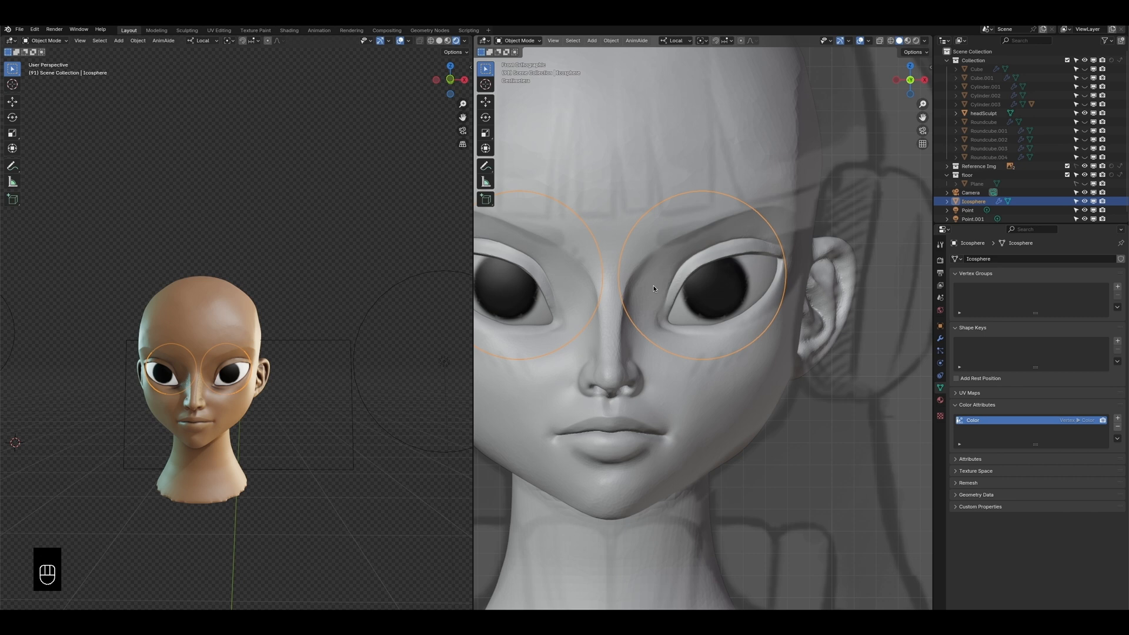
pyautogui.click(514, 42)
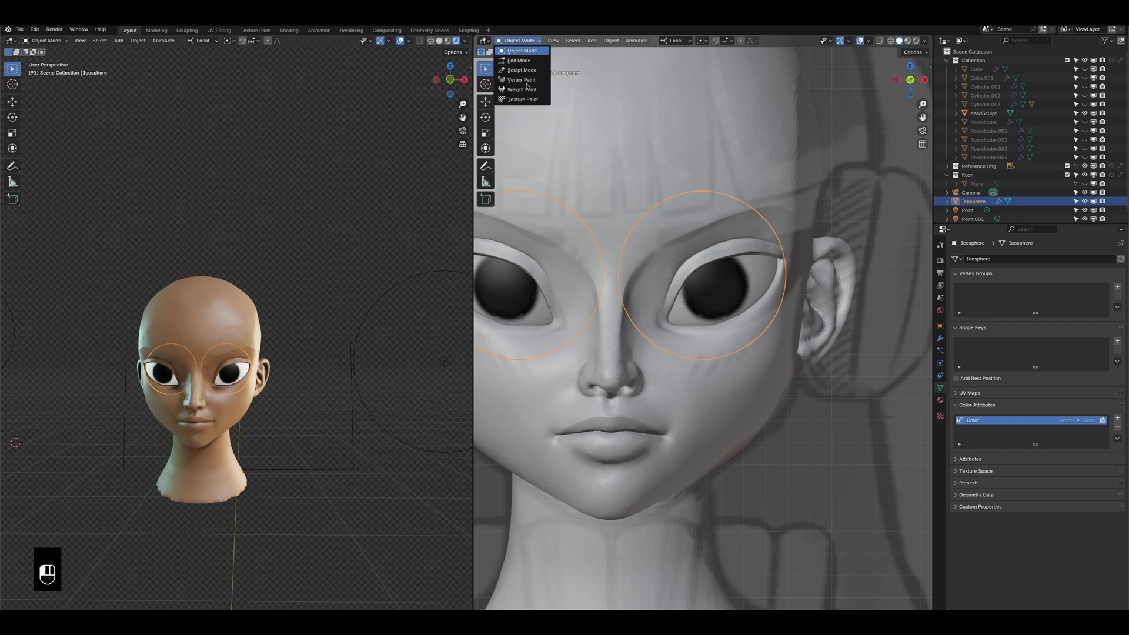
pyautogui.click(527, 71)
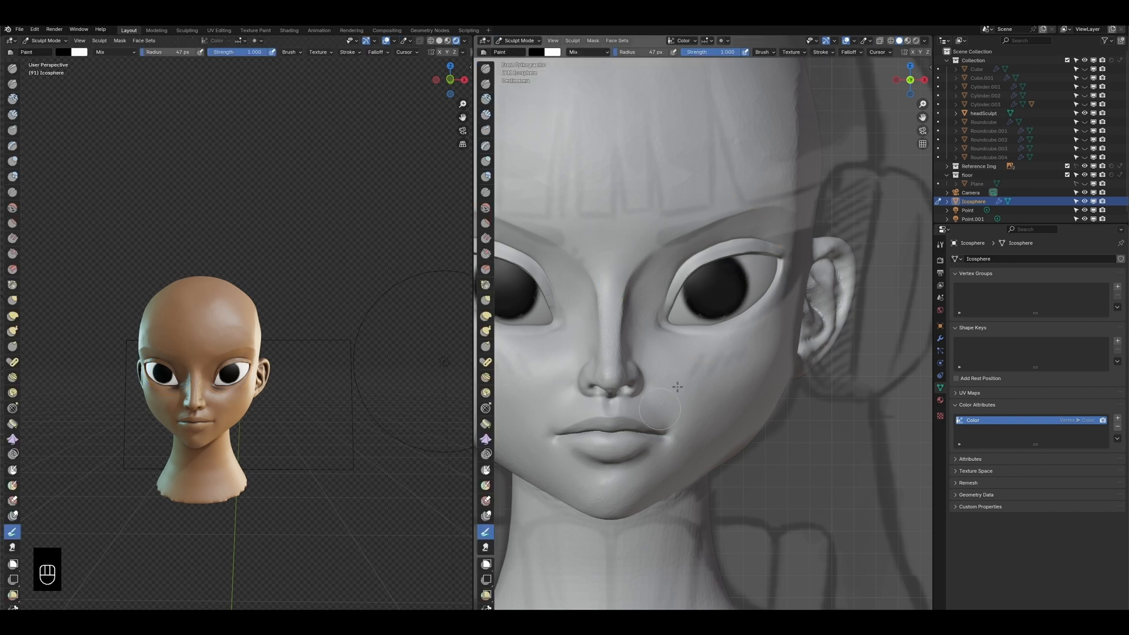
pyautogui.click(552, 52)
pyautogui.click(536, 51)
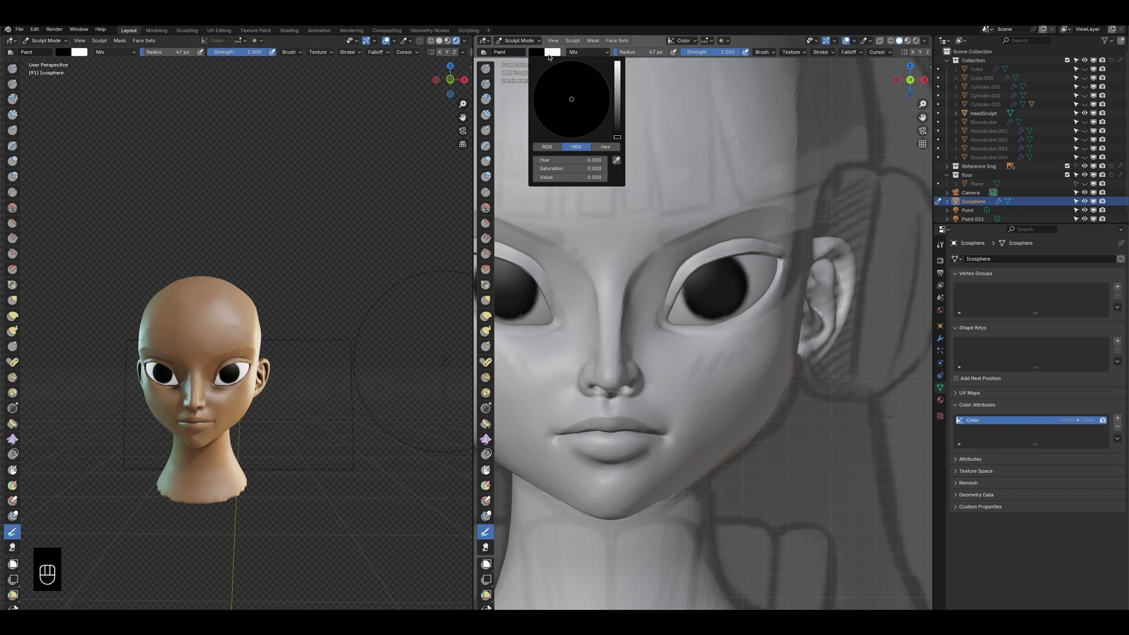
pyautogui.moveTo(618, 93); pyautogui.dragTo(617, 60)
pyautogui.moveTo(743, 292)
pyautogui.mouseDown()
pyautogui.moveTo(727, 306)
pyautogui.moveTo(723, 259)
pyautogui.mouseUp()
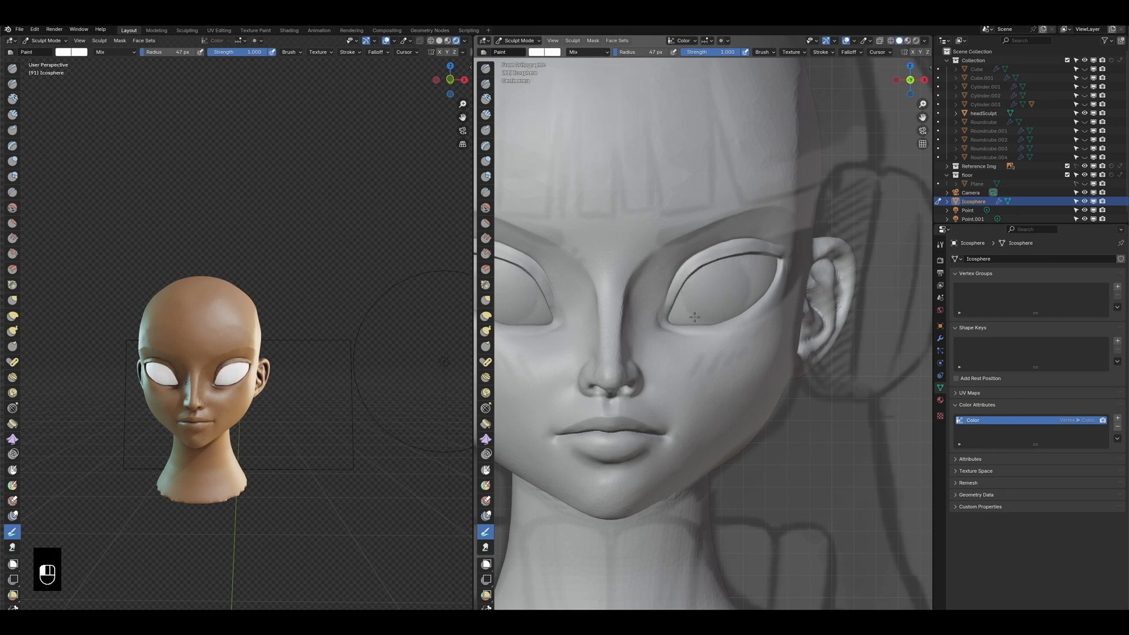
# Step: Set the Paint color to black, reduce the brush radius and repaint a round pupil in the middle of the eyeball
pyautogui.click(537, 52)
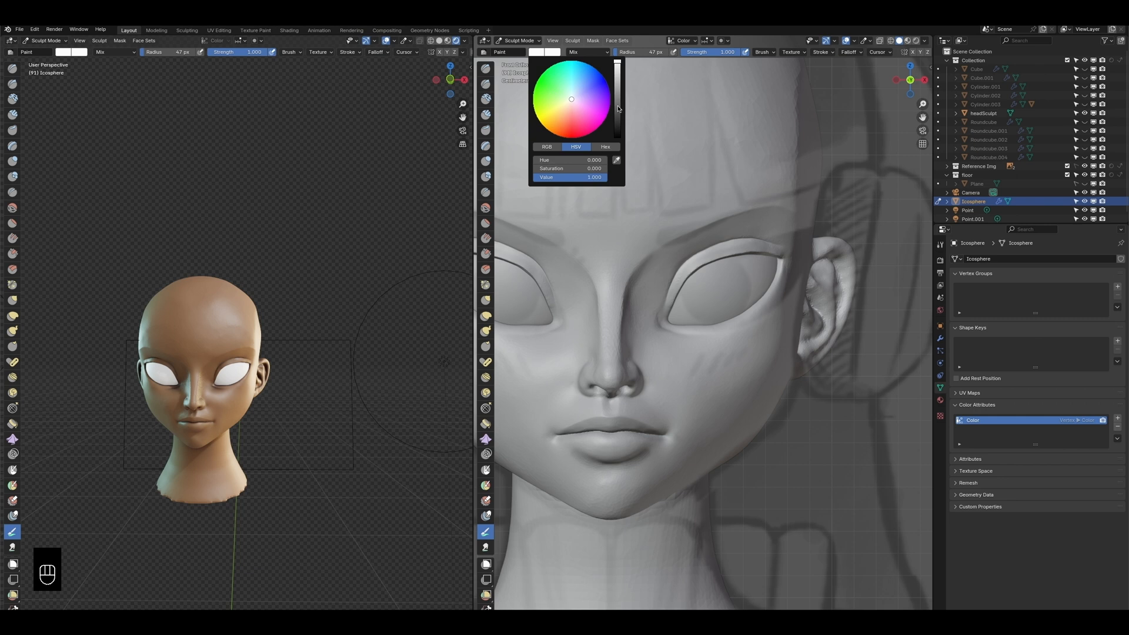
pyautogui.moveTo(619, 109); pyautogui.dragTo(618, 137)
pyautogui.press('f')
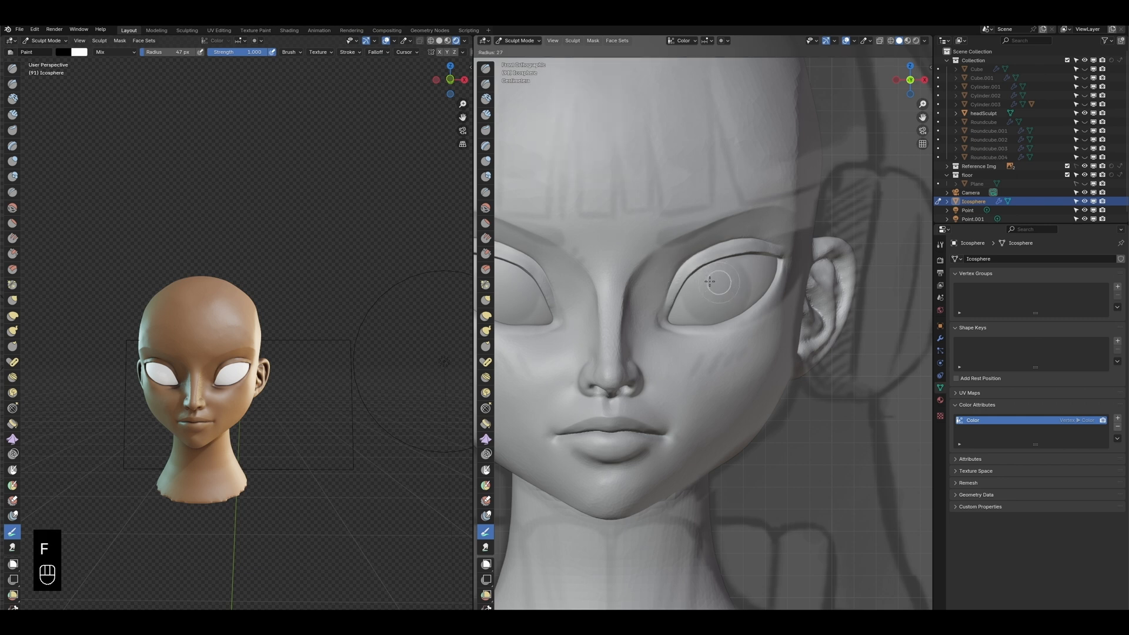
pyautogui.click(715, 282)
pyautogui.moveTo(714, 282)
pyautogui.mouseDown()
pyautogui.moveTo(704, 295)
pyautogui.moveTo(737, 268)
pyautogui.moveTo(730, 297)
pyautogui.moveTo(727, 280)
pyautogui.mouseUp()
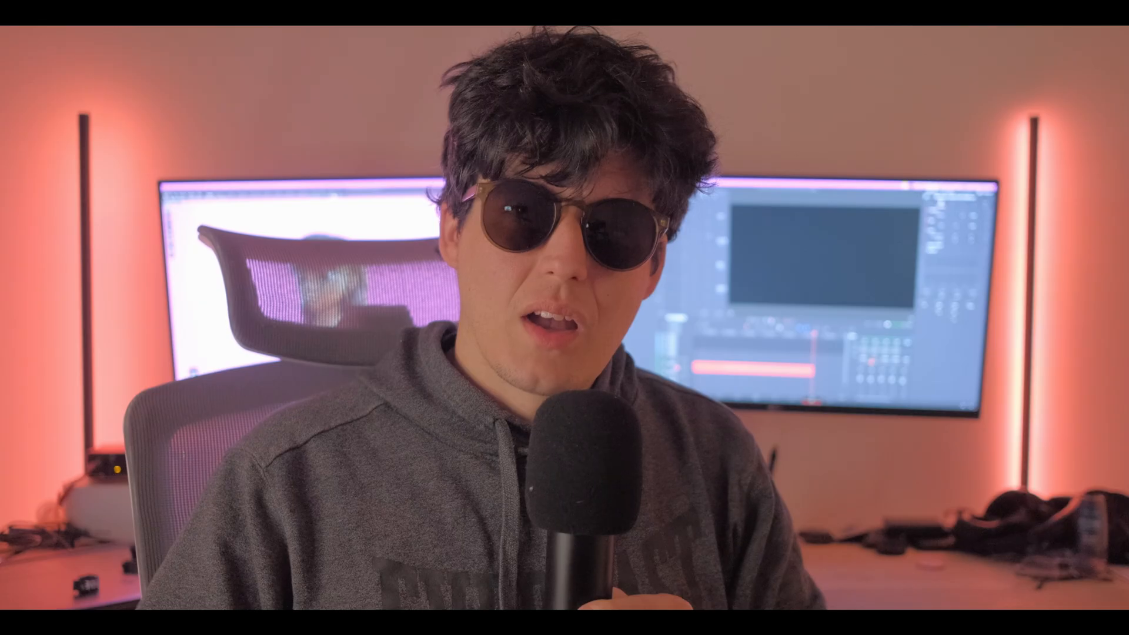
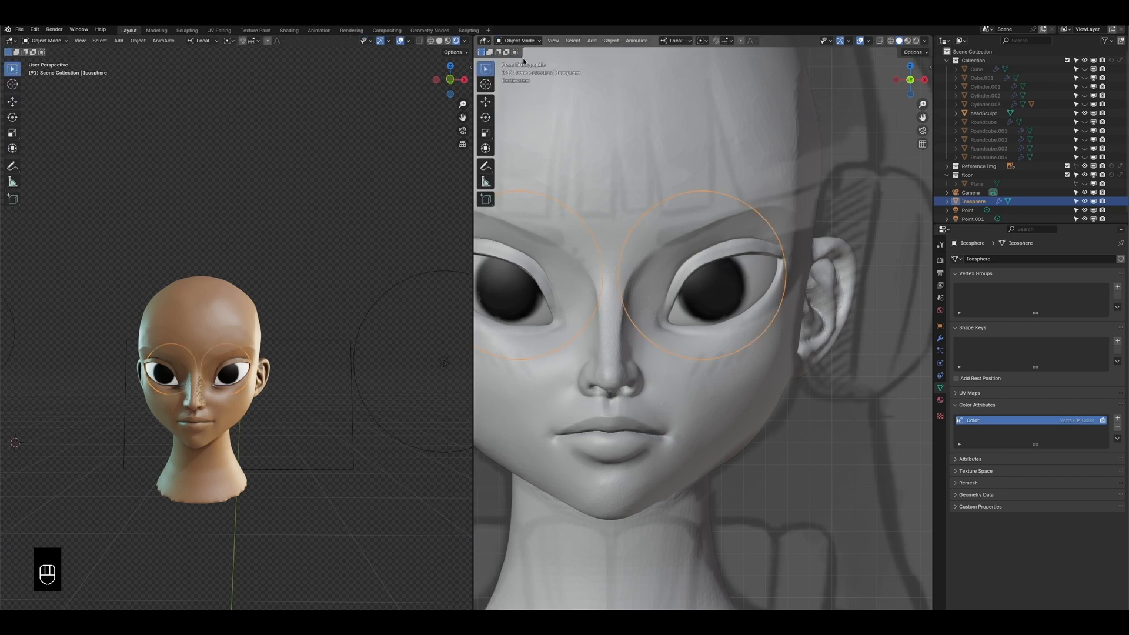
# Step: Select the head sculpt, place the 3D cursor at the inner end of the eyebrow and add a cube there
pyautogui.click(707, 381)
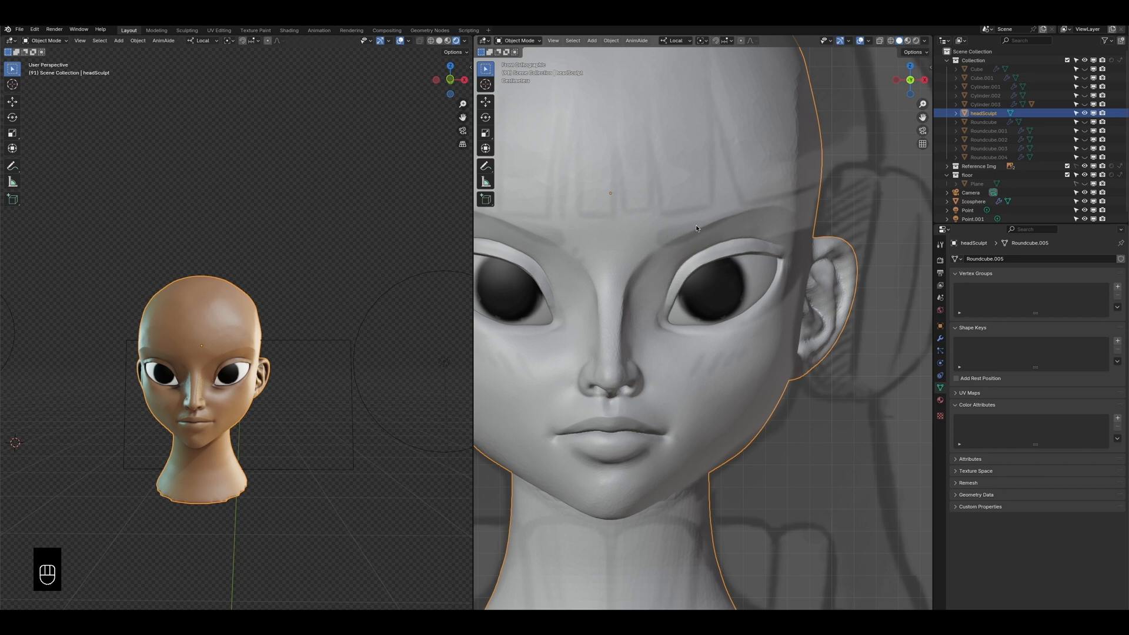
pyautogui.scroll(-5, 689, 242)
pyautogui.scroll(5, 677, 247)
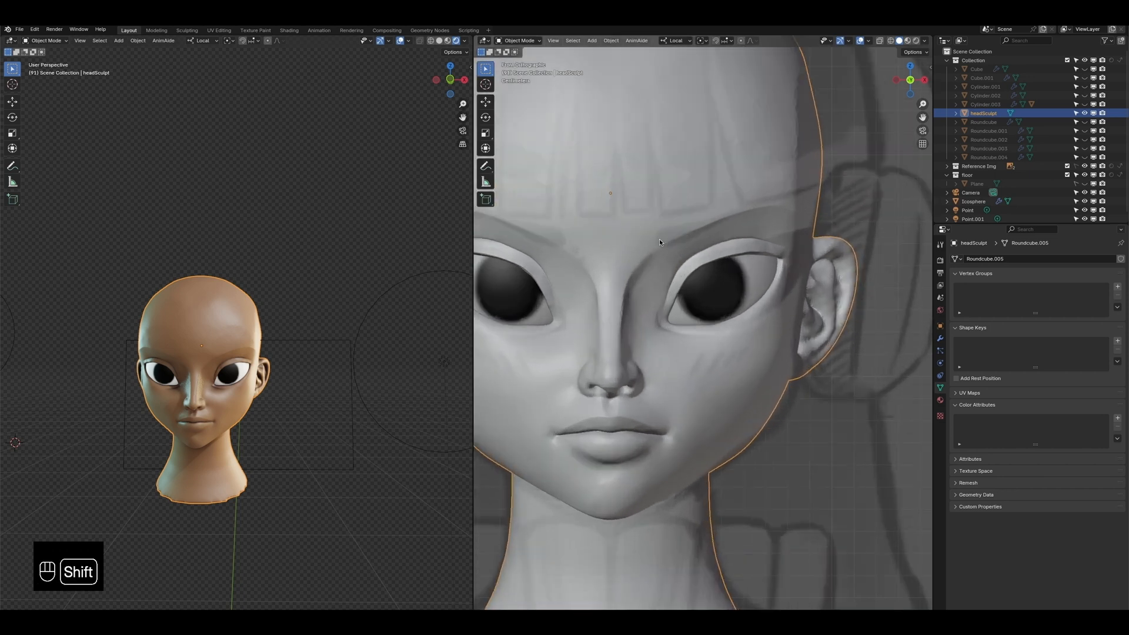
pyautogui.hotkey('shift', 'a')
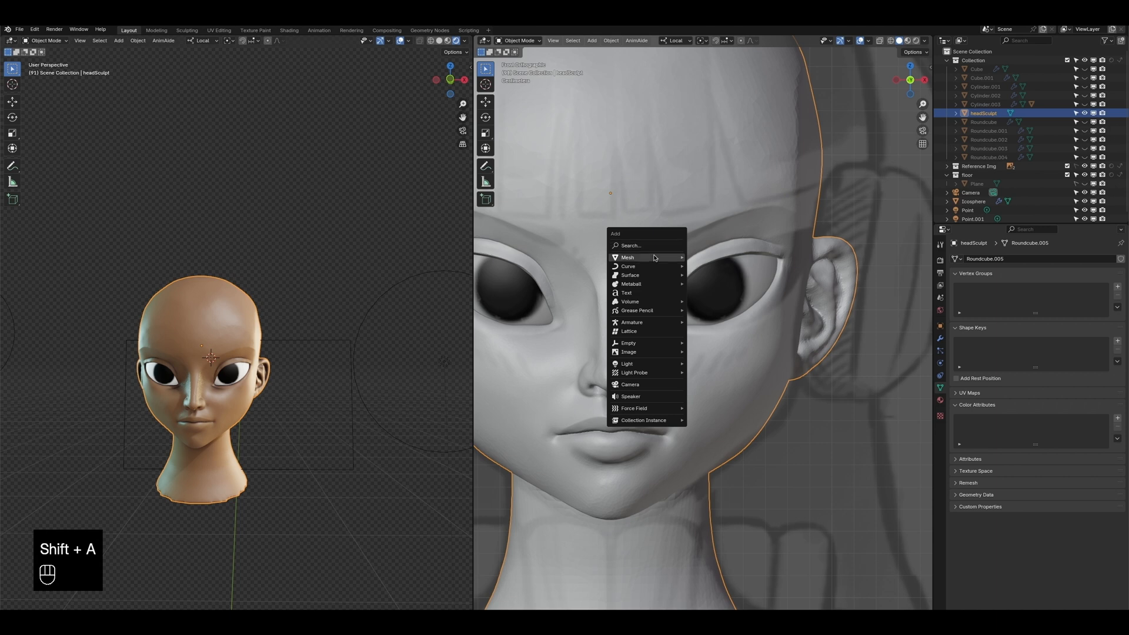
pyautogui.moveTo(654, 258)
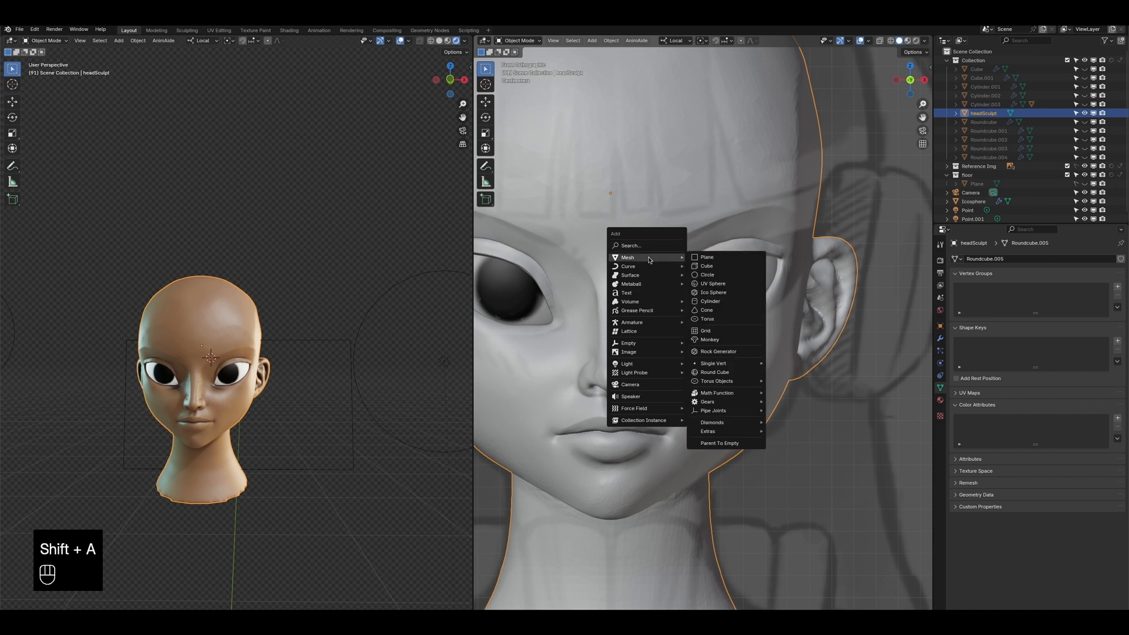
pyautogui.click(710, 268)
# Step: Scale the cube down by about 0.13, 0.30 and 0.67 in succession to a small block at the inner eyebrow
pyautogui.press('s')
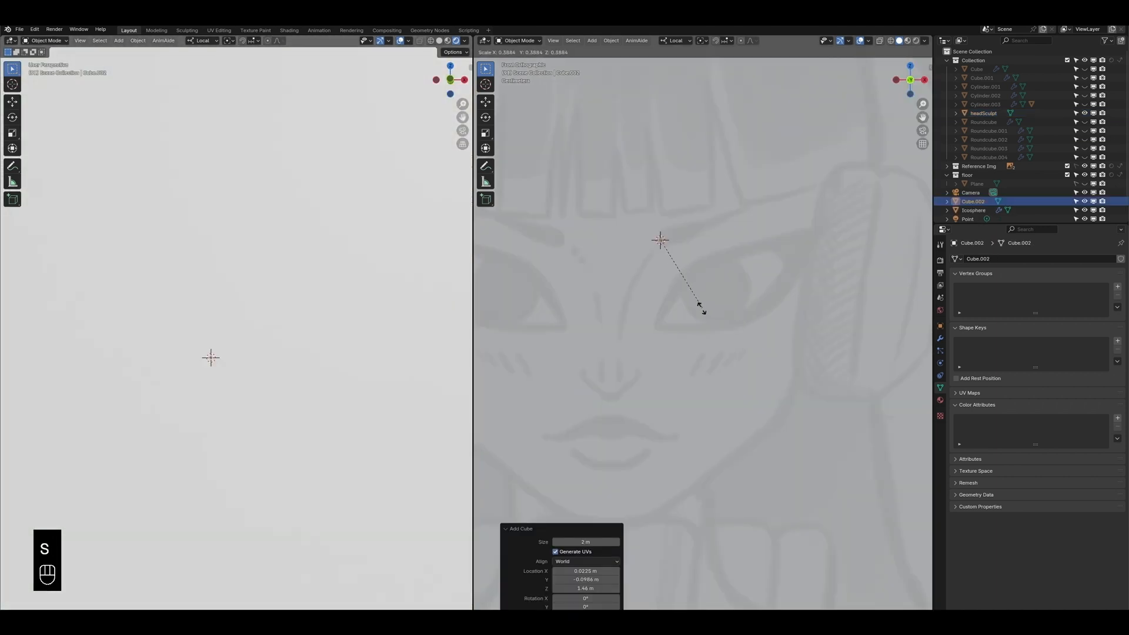
pyautogui.click(667, 267)
pyautogui.press('s')
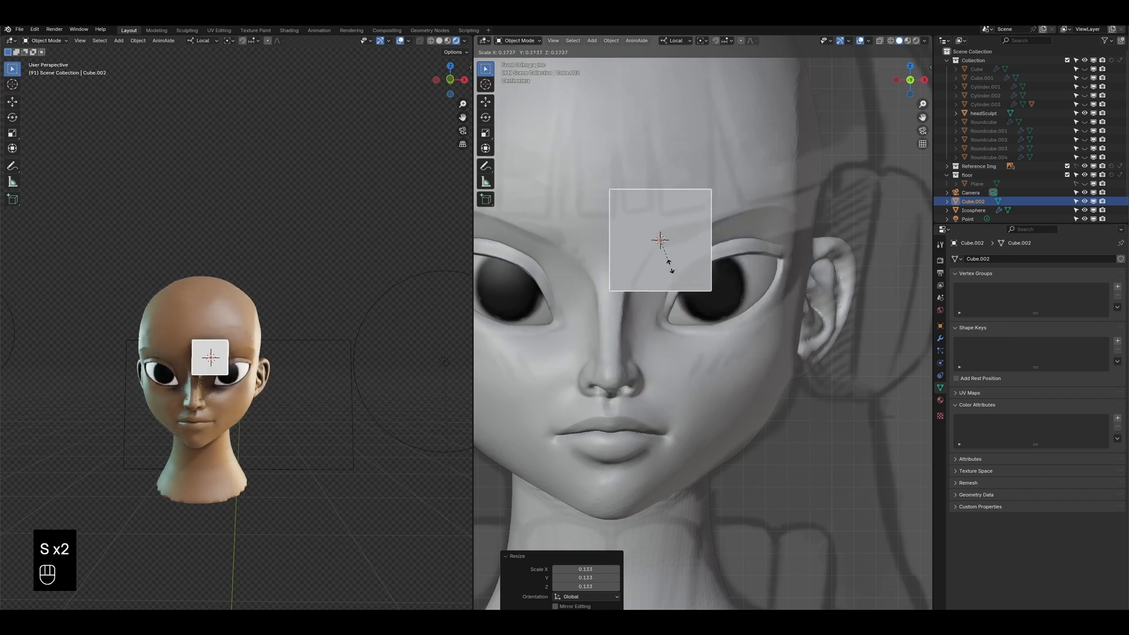
pyautogui.click(651, 249)
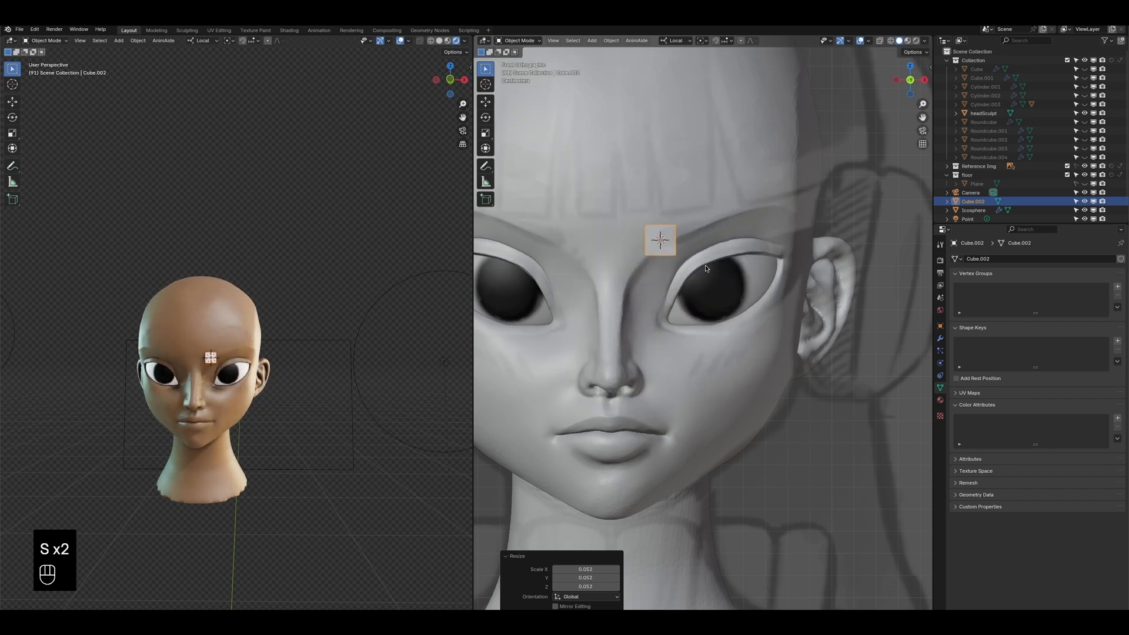
pyautogui.press('s')
pyautogui.click(692, 256)
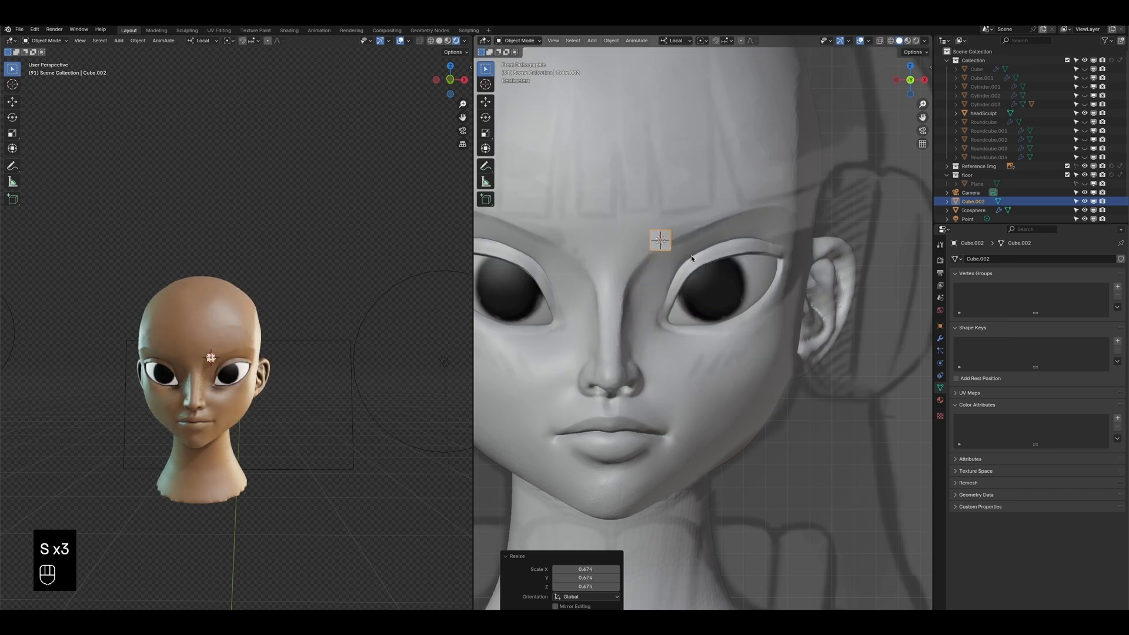
# Step: Flatten the small cube along its local Y axis and apply all its transforms
pyautogui.moveTo(691, 255); pyautogui.dragTo(714, 245, button='middle')
pyautogui.press('s')
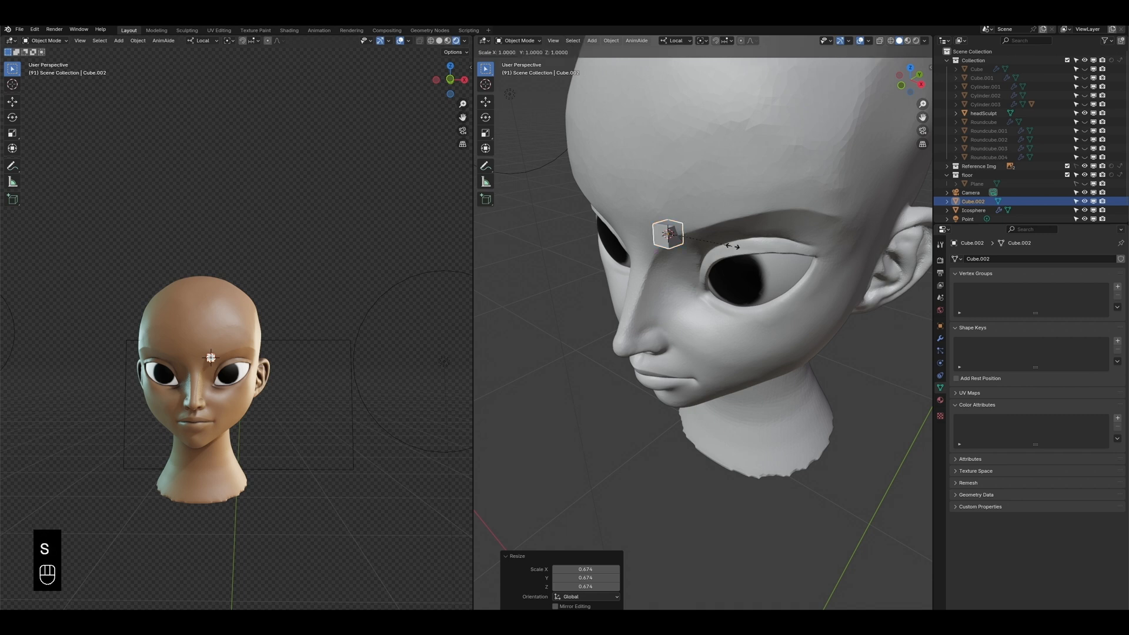
pyautogui.press('y')
pyautogui.press('y')
pyautogui.click(700, 240)
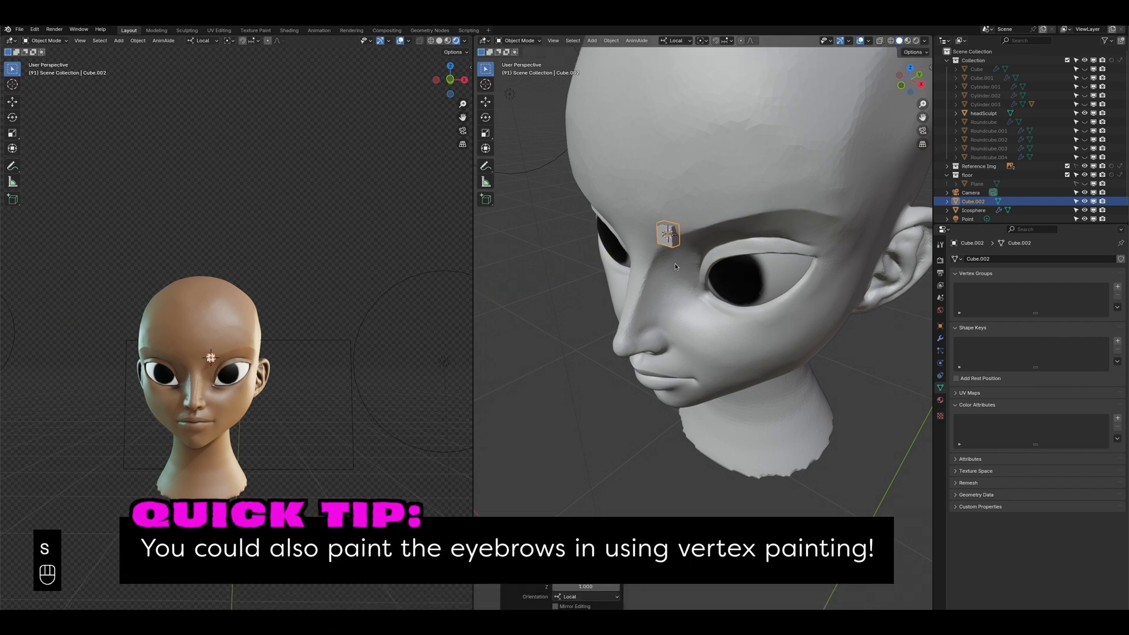
pyautogui.moveTo(675, 263); pyautogui.dragTo(735, 259, button='middle')
pyautogui.hotkey('ctrl', 'a')
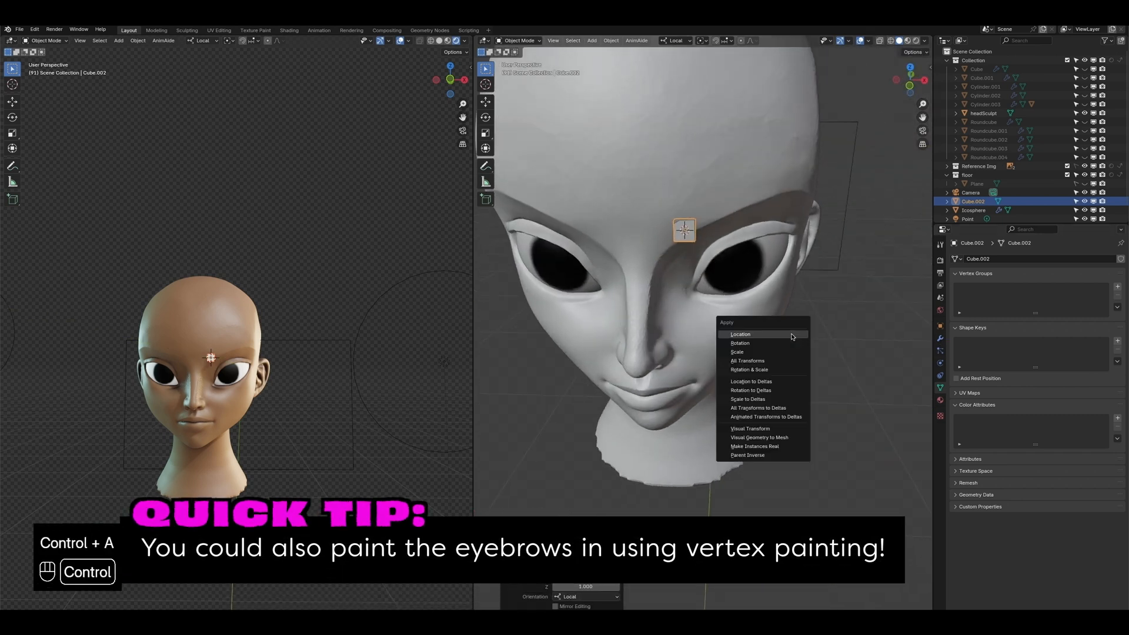
pyautogui.click(741, 360)
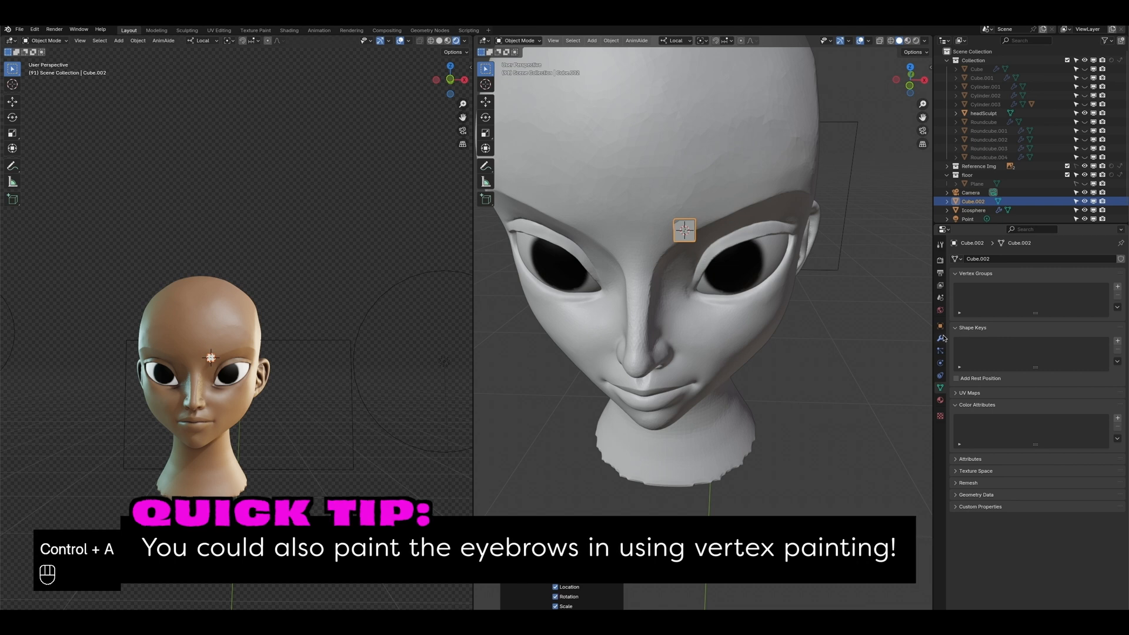
# Step: Add a Mirror modifier on the X axis to the cube to produce the second eyebrow
pyautogui.click(940, 338)
pyautogui.click(1041, 258)
pyautogui.moveTo(984, 315)
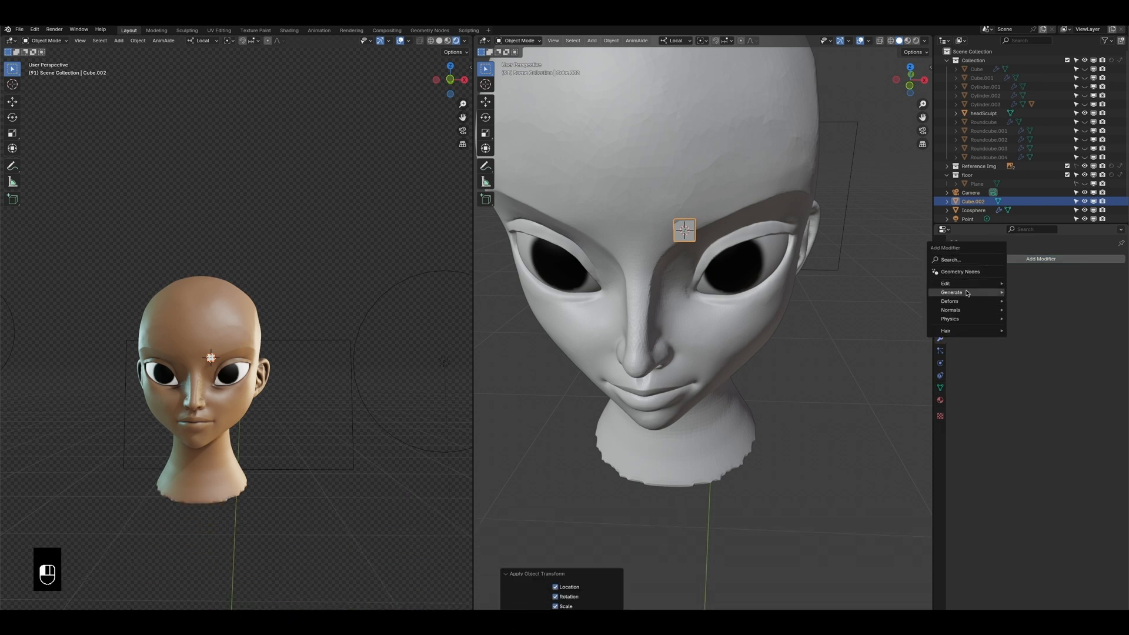
pyautogui.click(1048, 354)
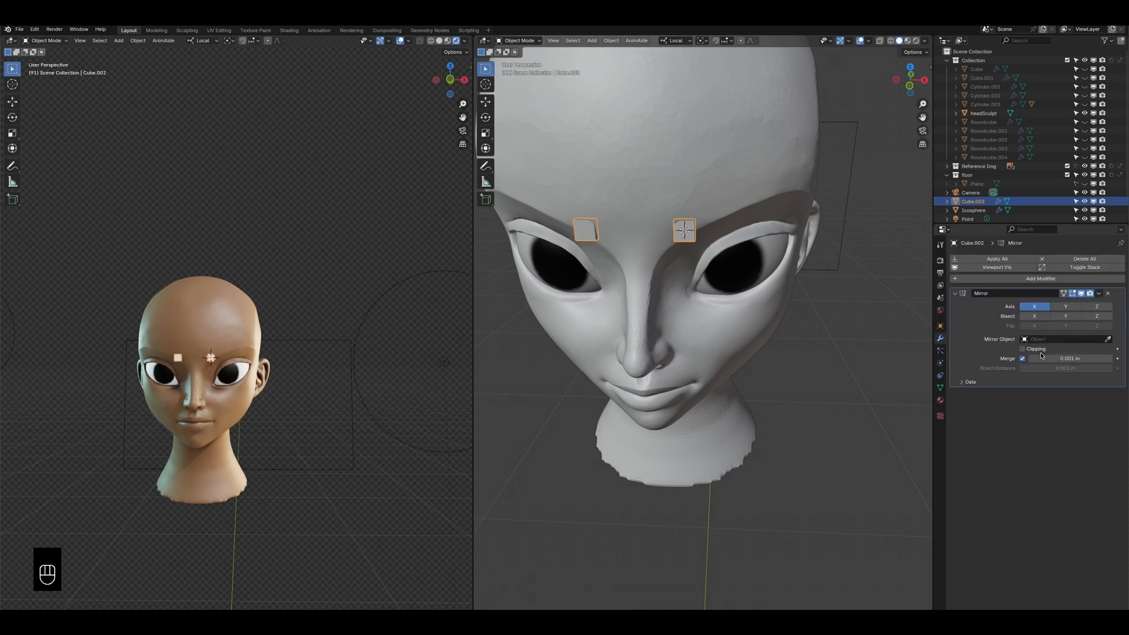
pyautogui.moveTo(767, 290); pyautogui.dragTo(761, 274, button='middle')
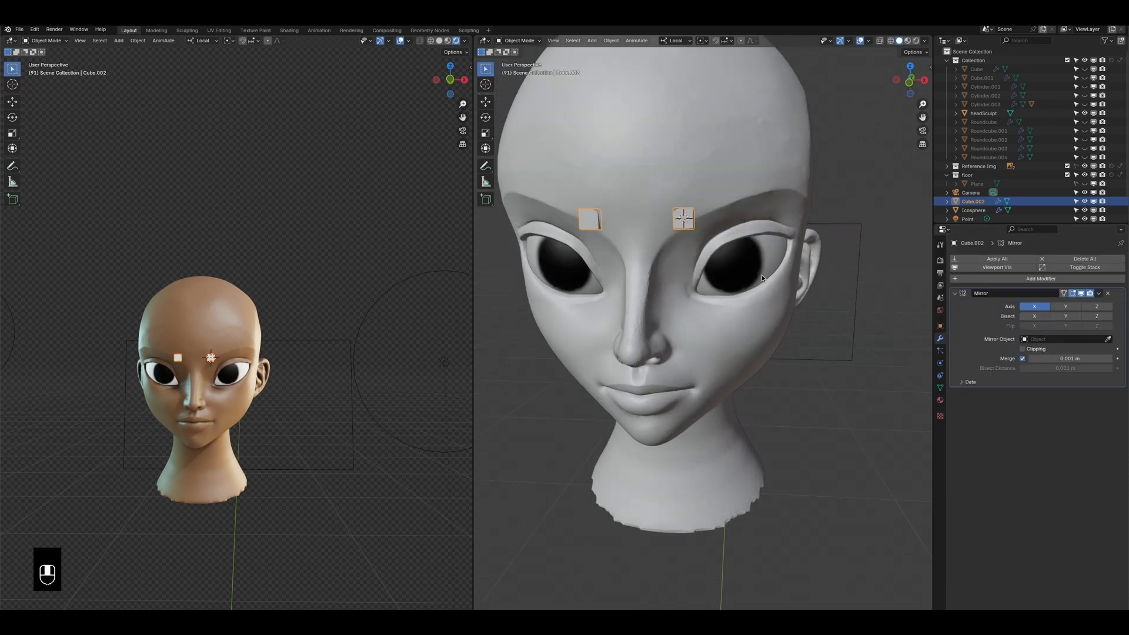
# Step: Create a new material for the eyebrow cube and set its base color to black with value 0
pyautogui.click(940, 400)
pyautogui.click(1000, 297)
pyautogui.click(1049, 353)
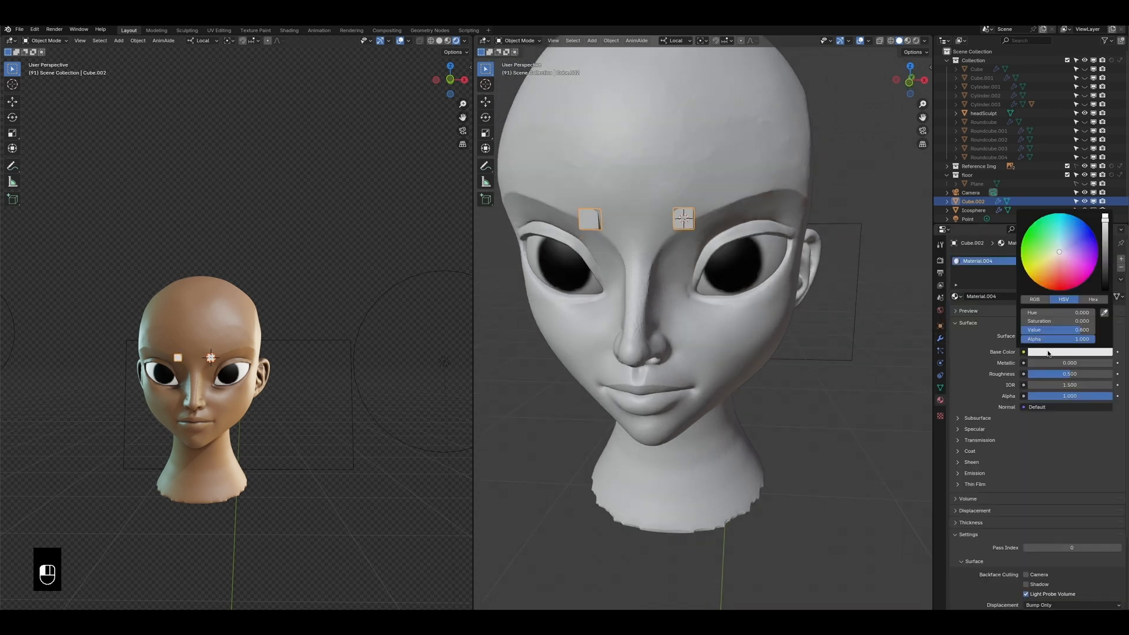
pyautogui.moveTo(1105, 262); pyautogui.dragTo(1106, 289)
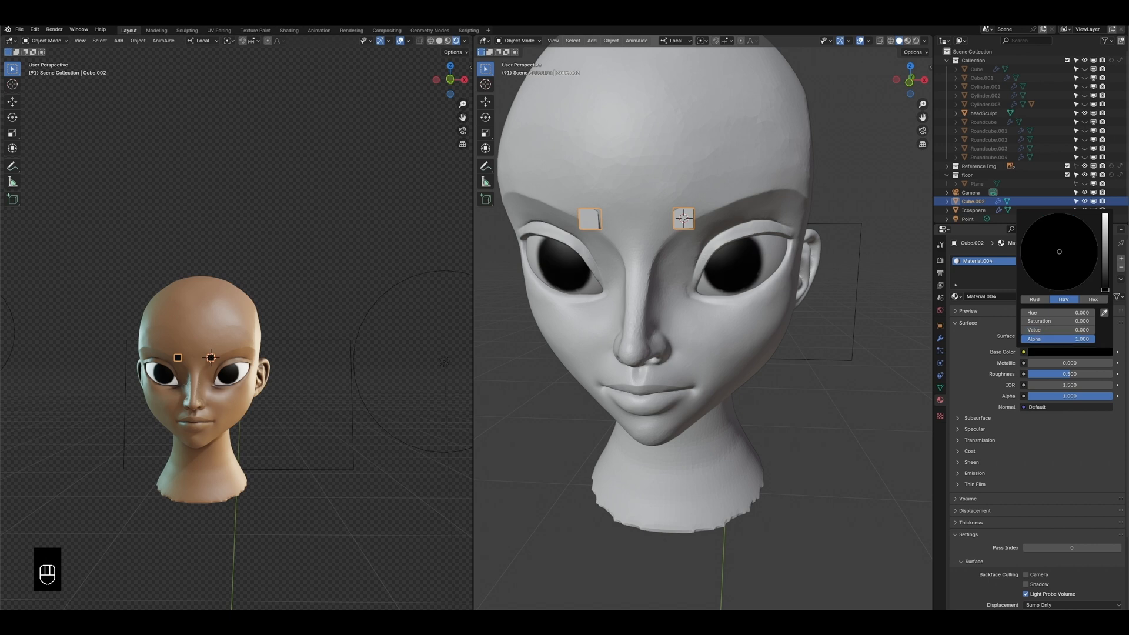
# Step: In Edit Mode, scale the cube's mesh to 0.724 along local Y and move it about -0.0019 m along Y
pyautogui.scroll(2, 807, 230)
pyautogui.press('KP_1')
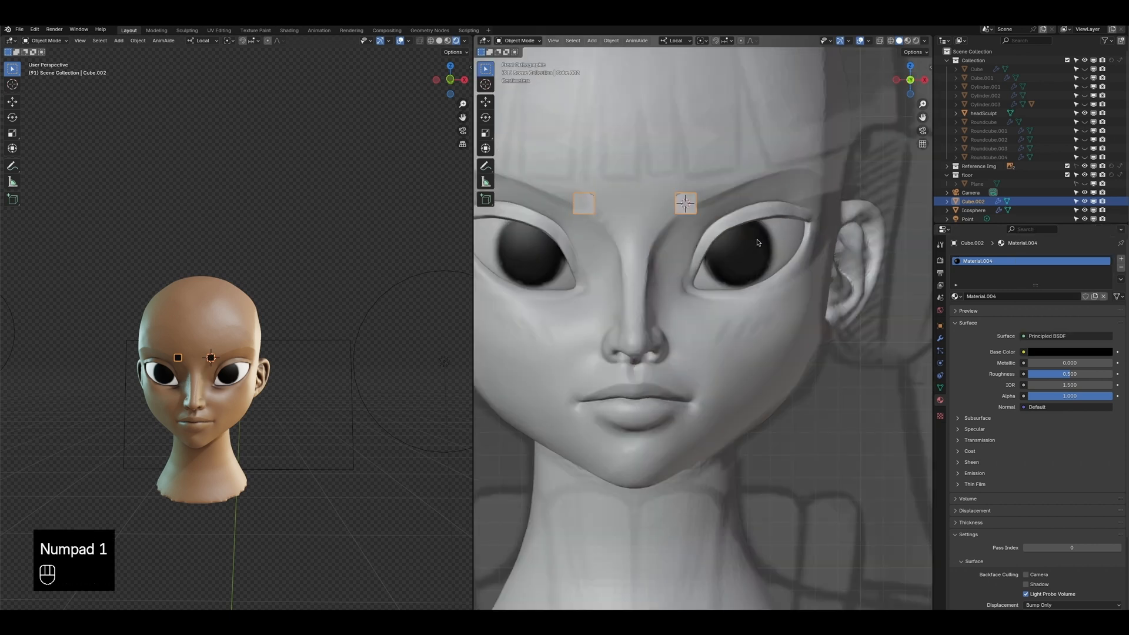
pyautogui.press('Tab')
pyautogui.scroll(5, 744, 223)
pyautogui.keyDown('shift'); pyautogui.moveTo(685, 105); pyautogui.dragTo(606, 293, button='middle'); pyautogui.keyUp('shift')
pyautogui.press('s')
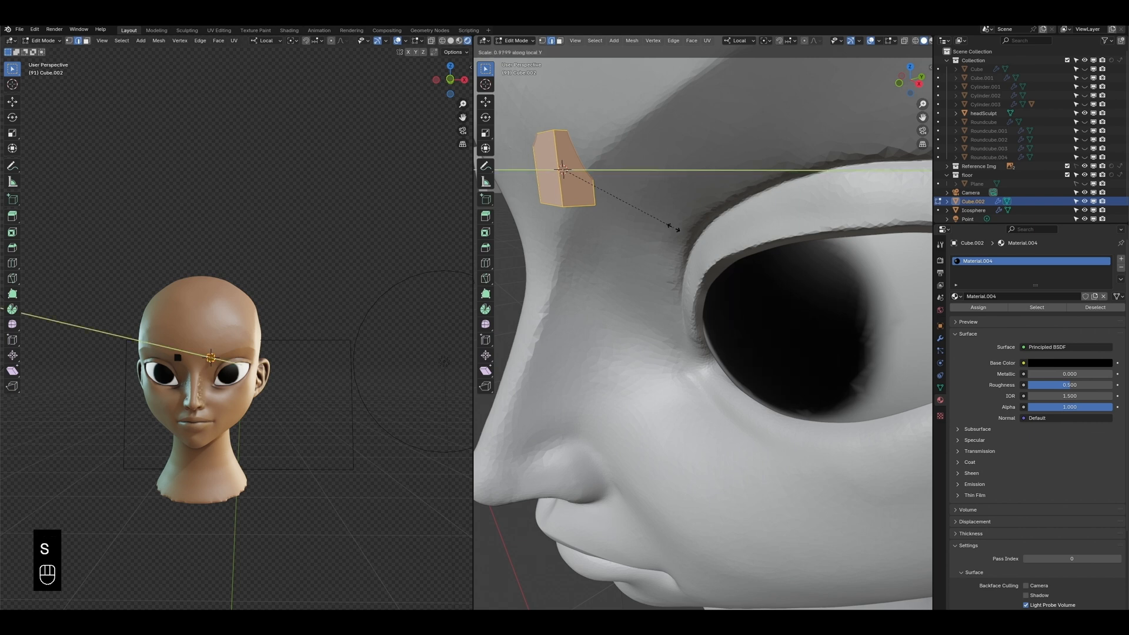
pyautogui.click(643, 217)
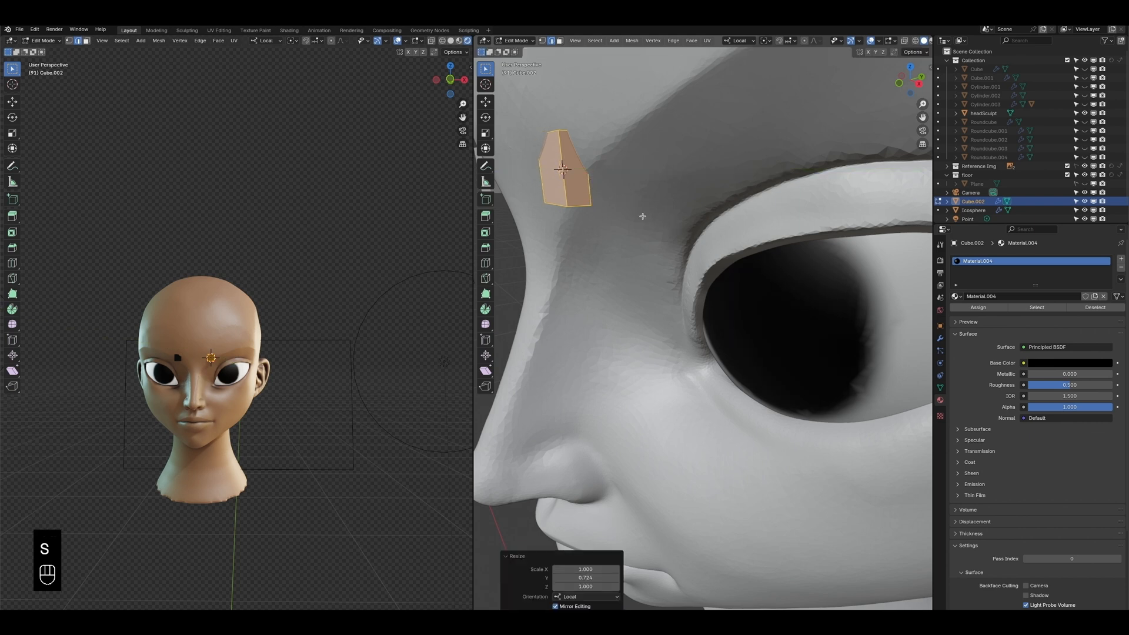
pyautogui.press('g')
pyautogui.press('y')
pyautogui.click(631, 216)
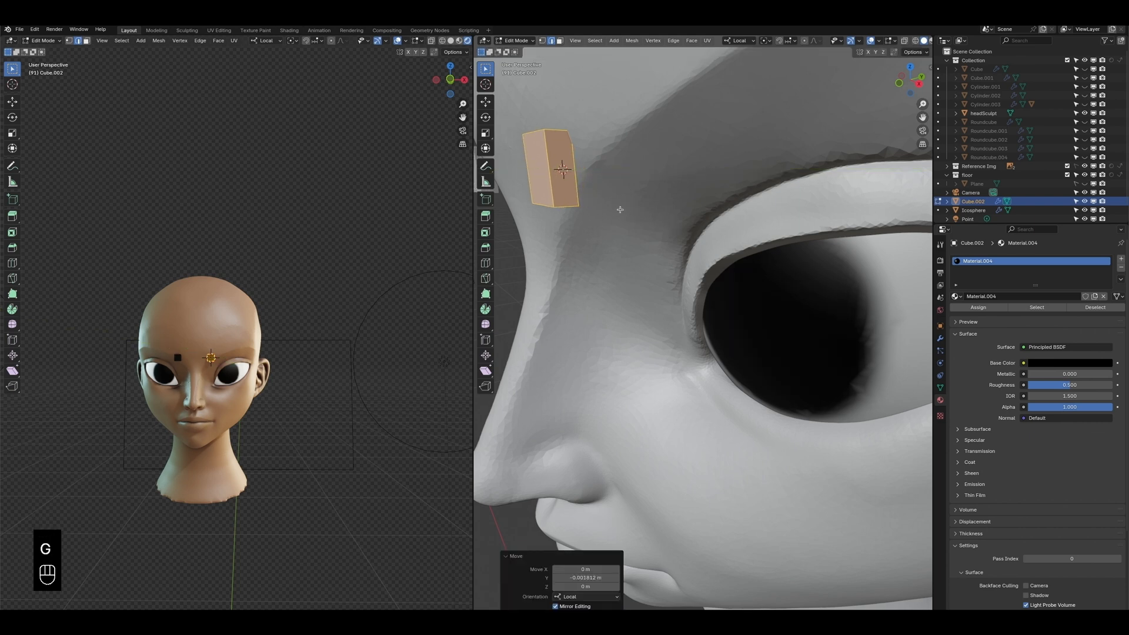
# Step: Delete the cube's side faces and its back face, keeping only the front face
pyautogui.moveTo(632, 216); pyautogui.dragTo(550, 161, button='middle')
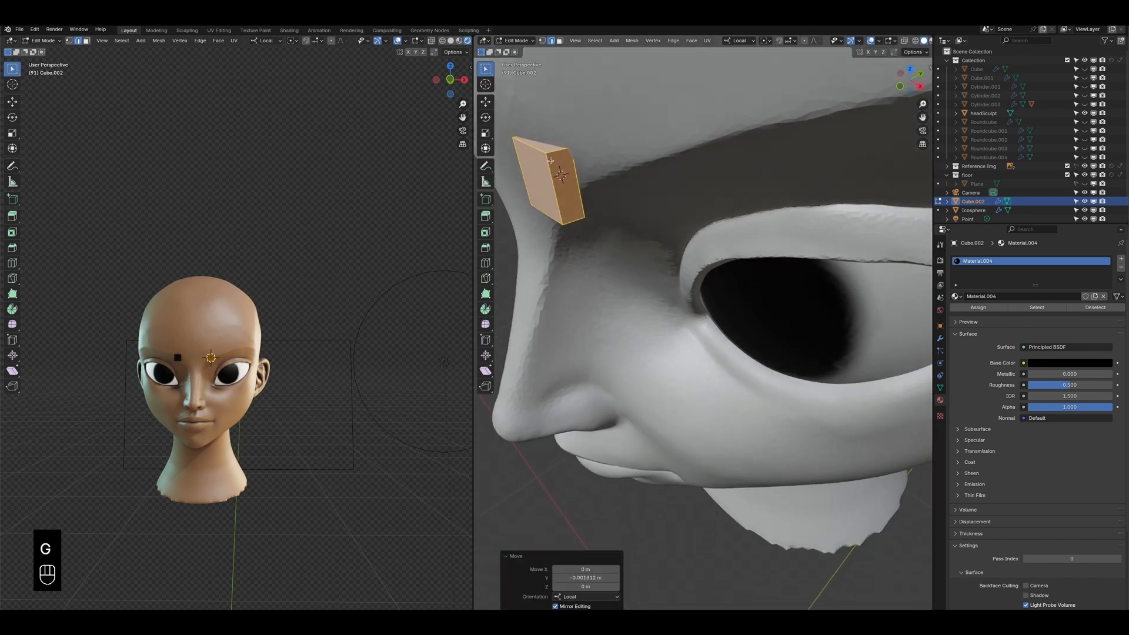
pyautogui.click(561, 42)
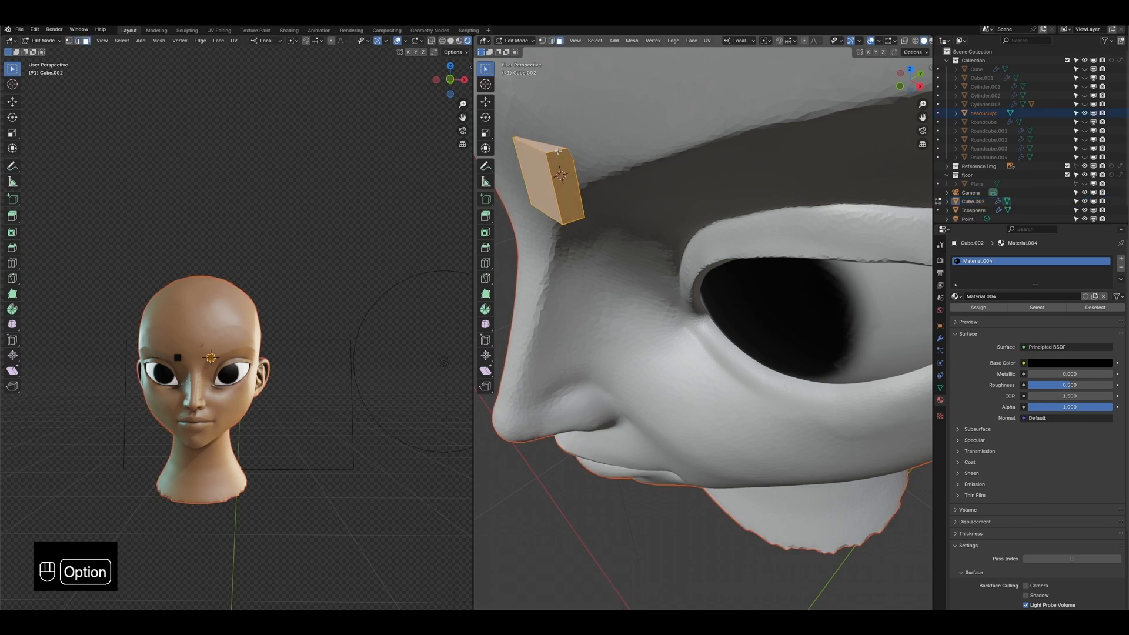
pyautogui.keyDown('alt'); pyautogui.click(559, 151); pyautogui.keyUp('alt')
pyautogui.press('x')
pyautogui.click(555, 171)
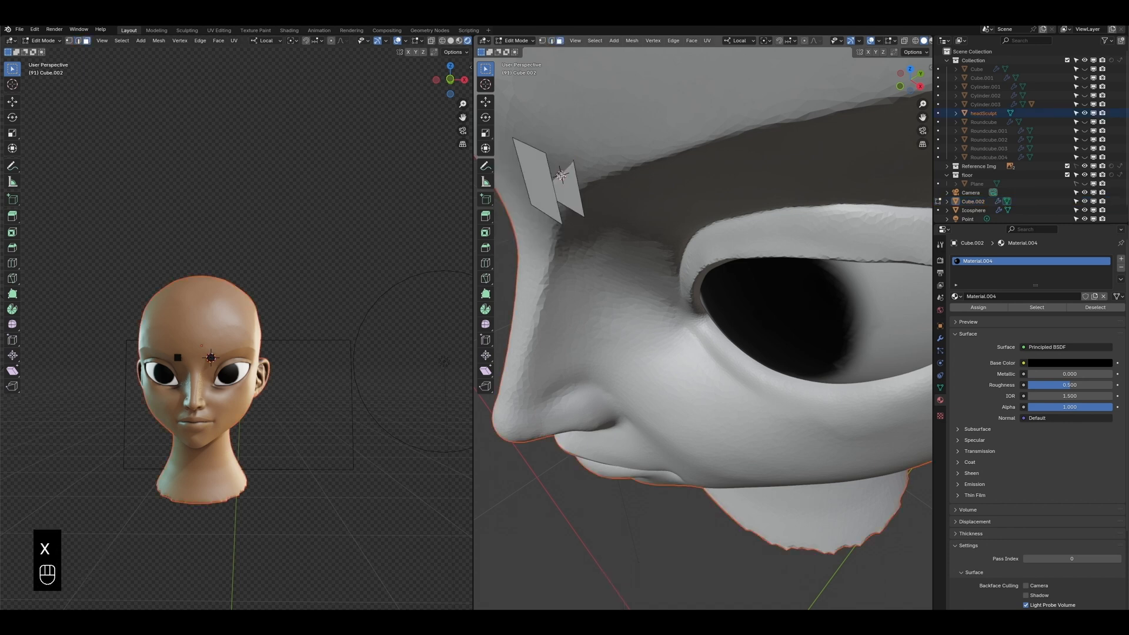
pyautogui.press('x')
pyautogui.click(560, 176)
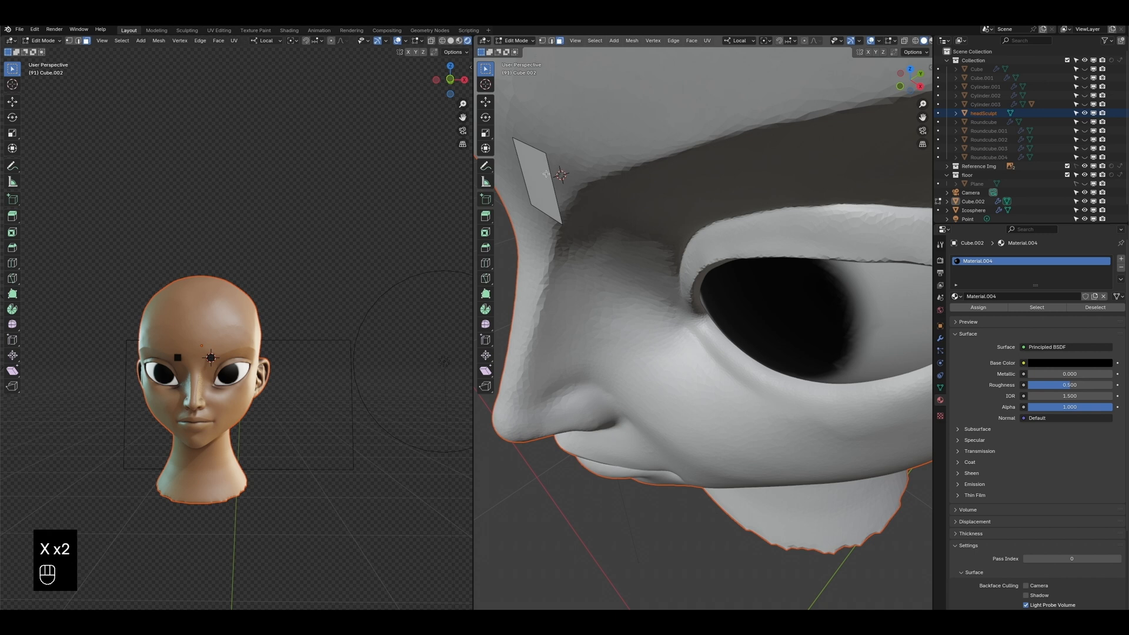
# Step: In front view, rotate the remaining face to the brow's slope, extrude its outer edge along the brow and narrow the new edge
pyautogui.press('KP_1')
pyautogui.press('r')
pyautogui.click(571, 87)
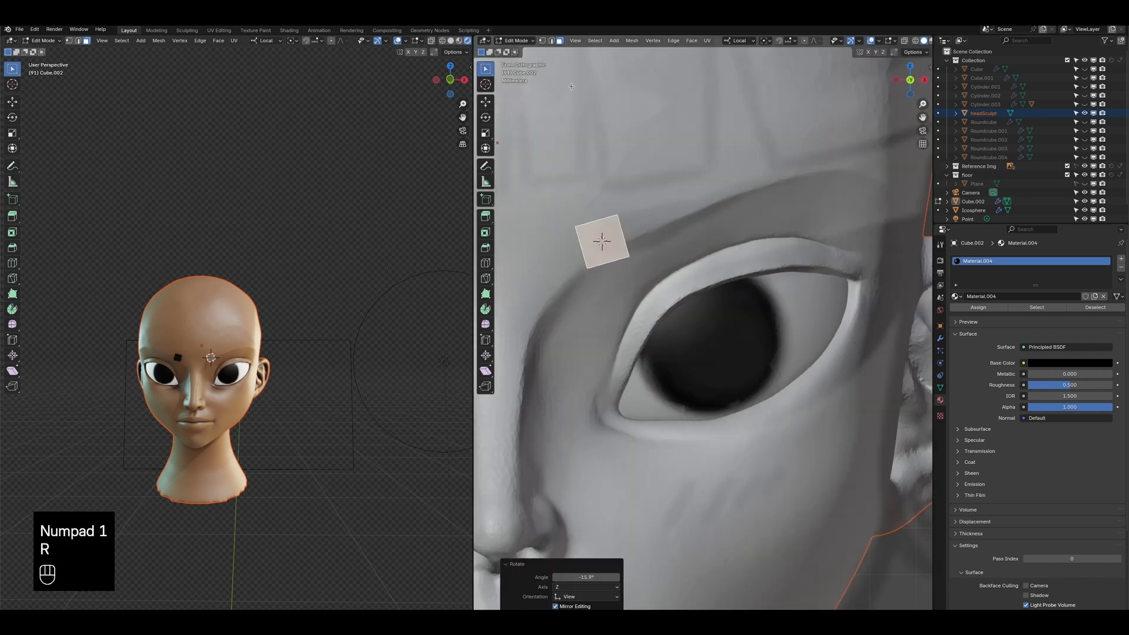
pyautogui.press('2')
pyautogui.press('e')
pyautogui.click(694, 207)
pyautogui.press('s')
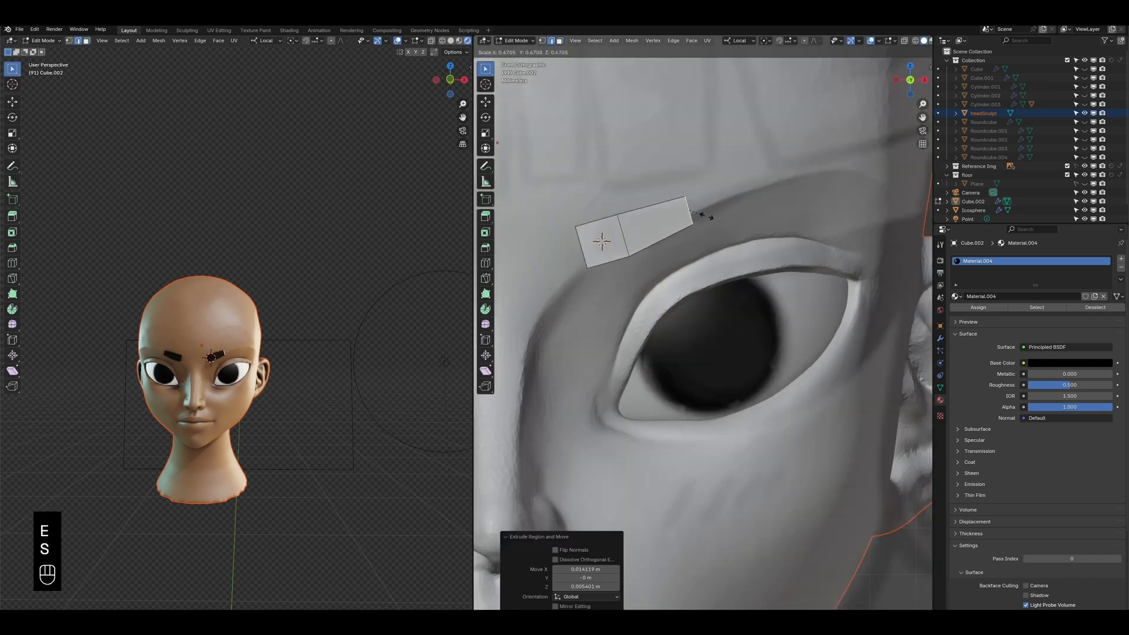
pyautogui.click(705, 211)
# Step: Extrude three more segments along the brow line, rotating the last end edge by 20° and narrowing it
pyautogui.press('e')
pyautogui.click(746, 196)
pyautogui.press('s')
pyautogui.click(782, 200)
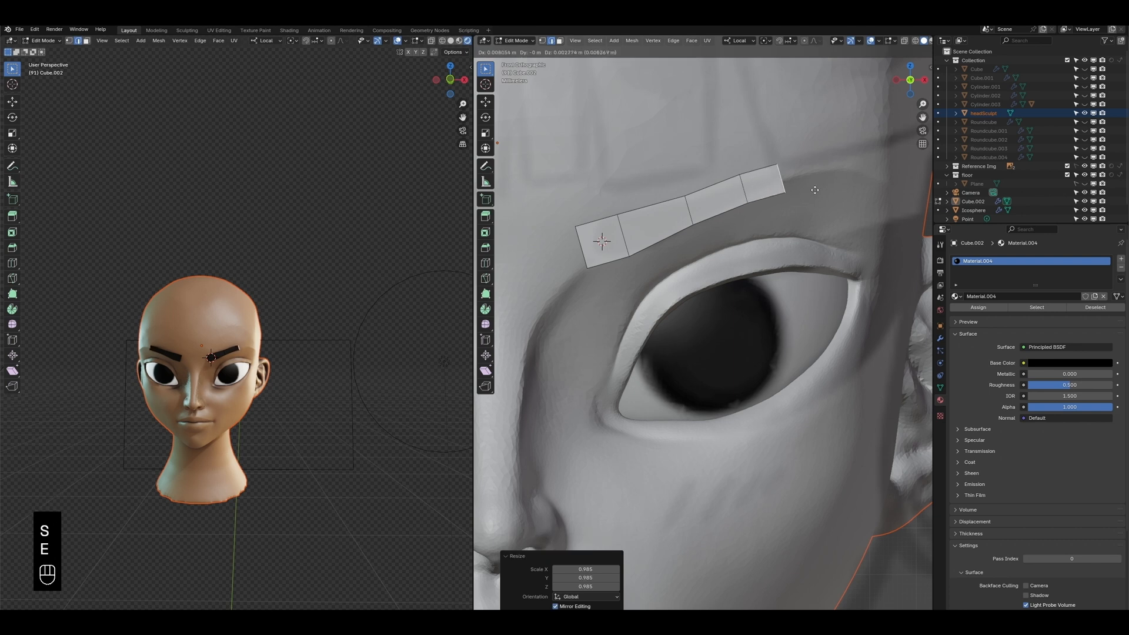
pyautogui.press('e')
pyautogui.click(882, 188)
pyautogui.press('r')
pyautogui.press('s')
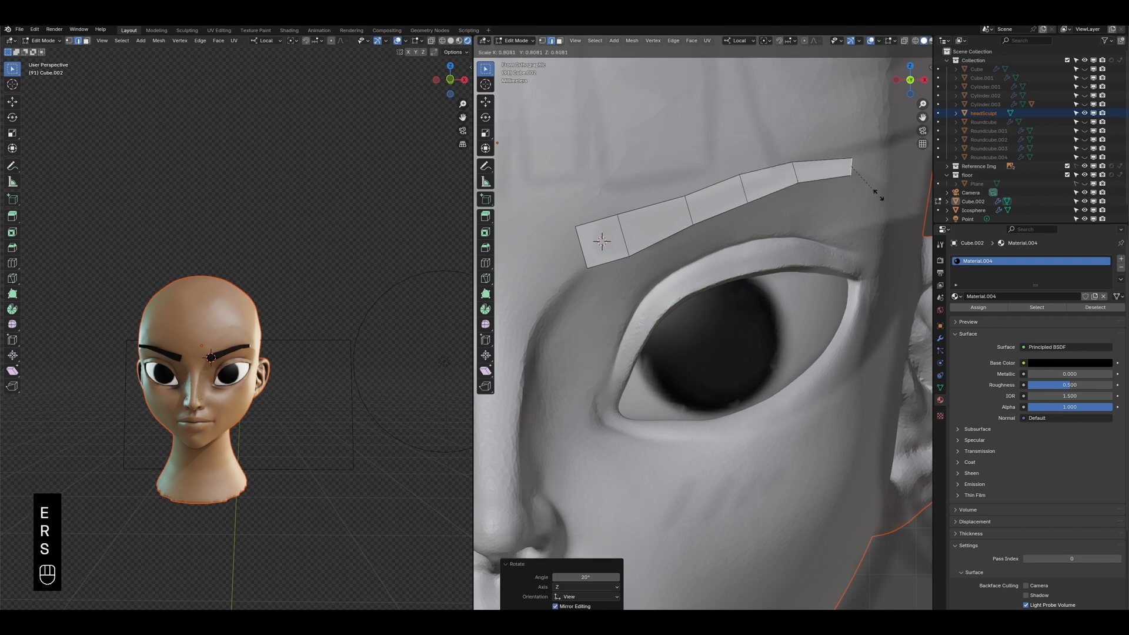
pyautogui.click(879, 188)
# Step: Extrude a short downward segment at the brow's outer end and scale its edge down into a tip
pyautogui.press('e')
pyautogui.click(913, 205)
pyautogui.press('s')
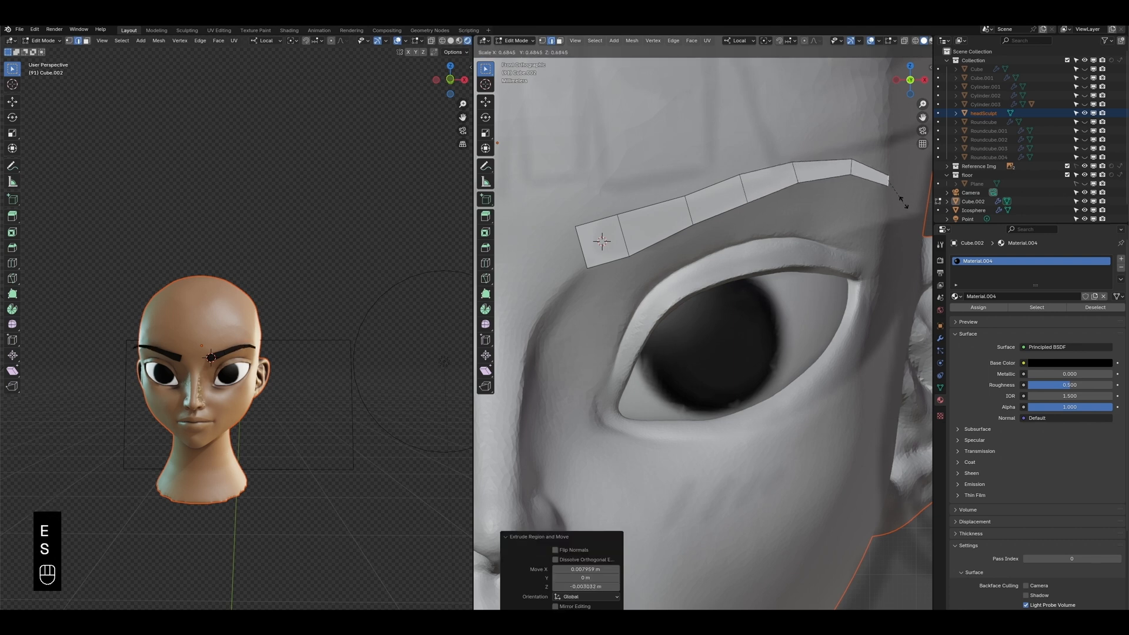
pyautogui.click(902, 204)
# Step: Scale the brow's inner end edge by 1.18, rotate it to stand more upright and return to Object Mode
pyautogui.click(582, 249)
pyautogui.press('s')
pyautogui.click(669, 276)
pyautogui.press('r')
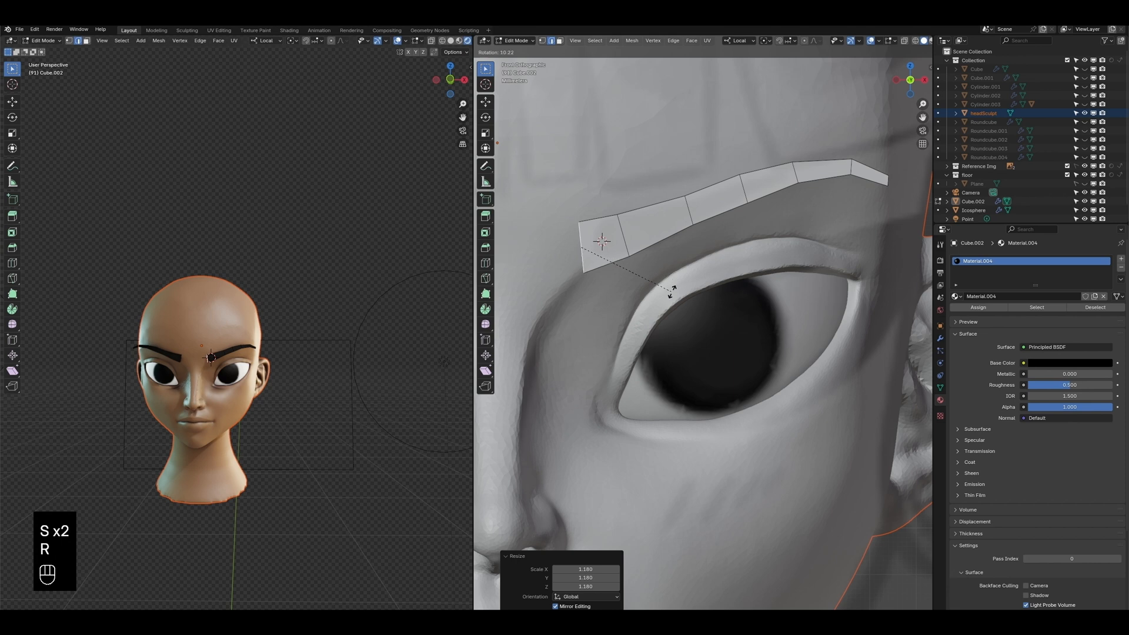
pyautogui.click(672, 292)
pyautogui.scroll(-3, 672, 292)
pyautogui.moveTo(672, 292)
pyautogui.mouseDown(button='middle')
pyautogui.moveTo(662, 301)
pyautogui.moveTo(690, 282)
pyautogui.mouseUp(button='middle')
pyautogui.press('Tab')
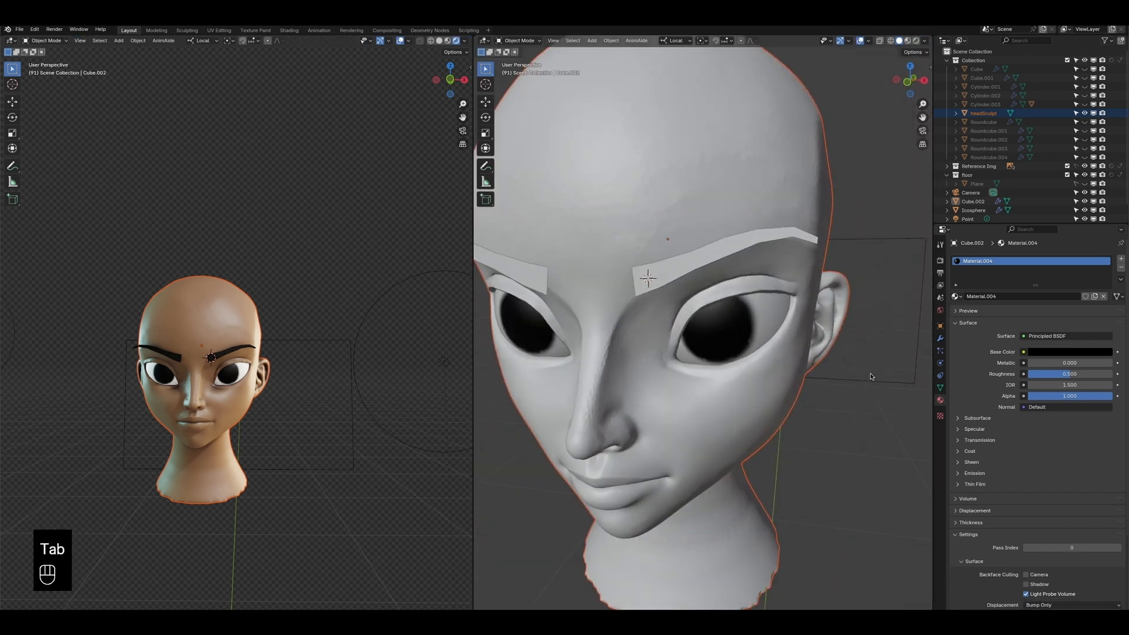
# Step: Add a Shrinkwrap modifier to the eyebrows with headSculpt as the target and an offset of 0.012 m
pyautogui.click(941, 338)
pyautogui.click(967, 259)
pyautogui.moveTo(969, 285)
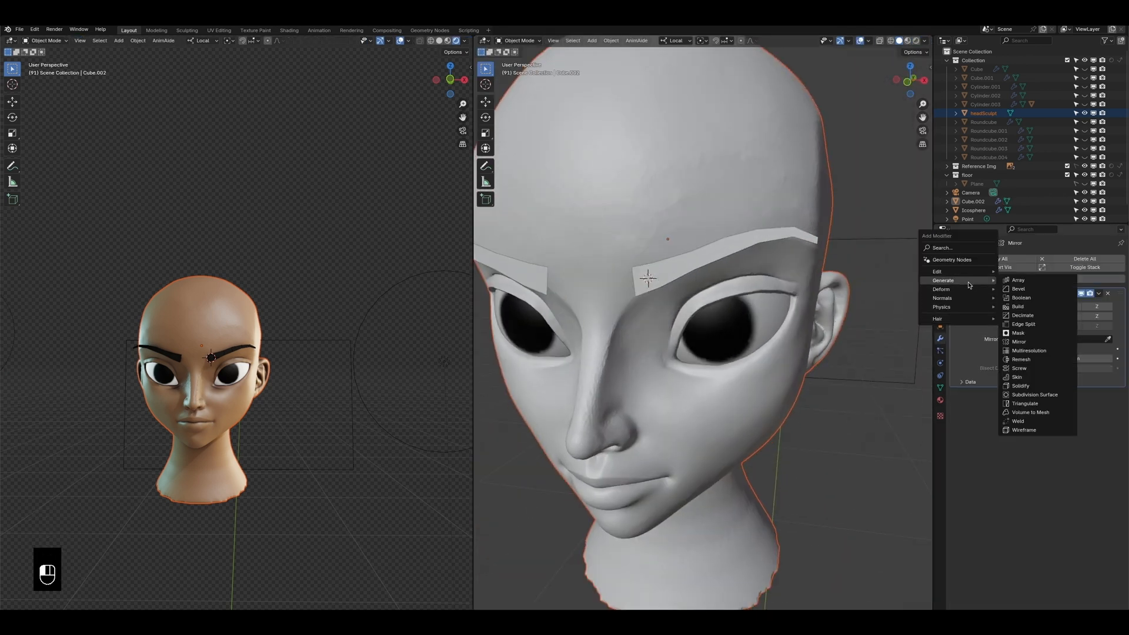
pyautogui.click(1039, 360)
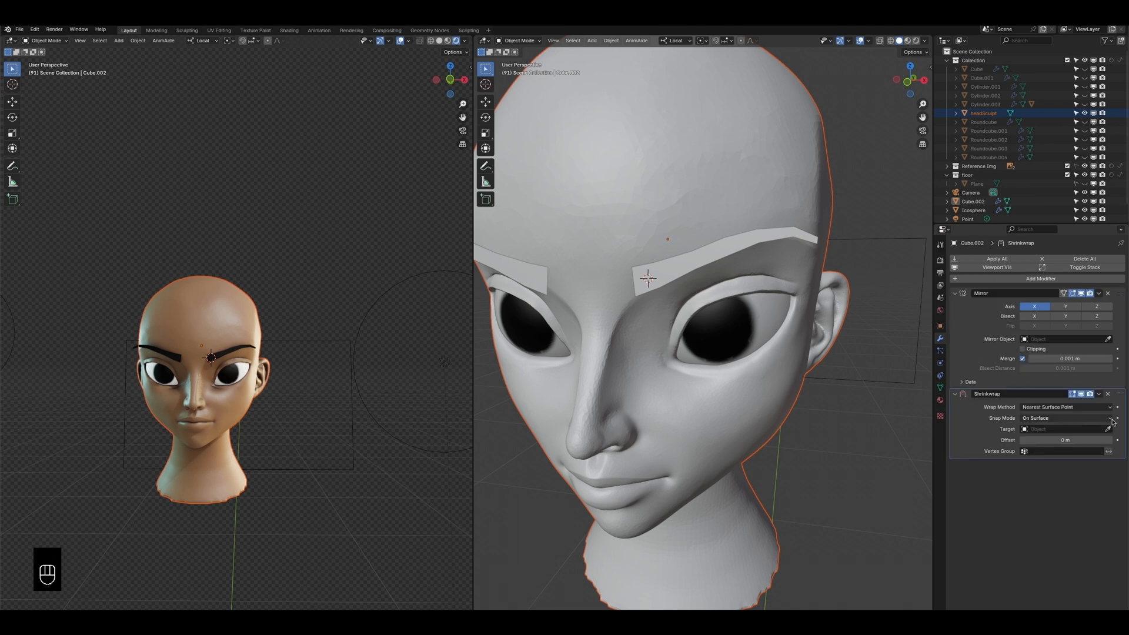
pyautogui.click(779, 264)
pyautogui.keyDown('shift'); pyautogui.moveTo(1056, 441); pyautogui.dragTo(1076, 441); pyautogui.keyUp('shift')
# Step: Try the Outside Surface snap mode for the Shrinkwrap, and set it to Above Surface
pyautogui.click(1040, 418)
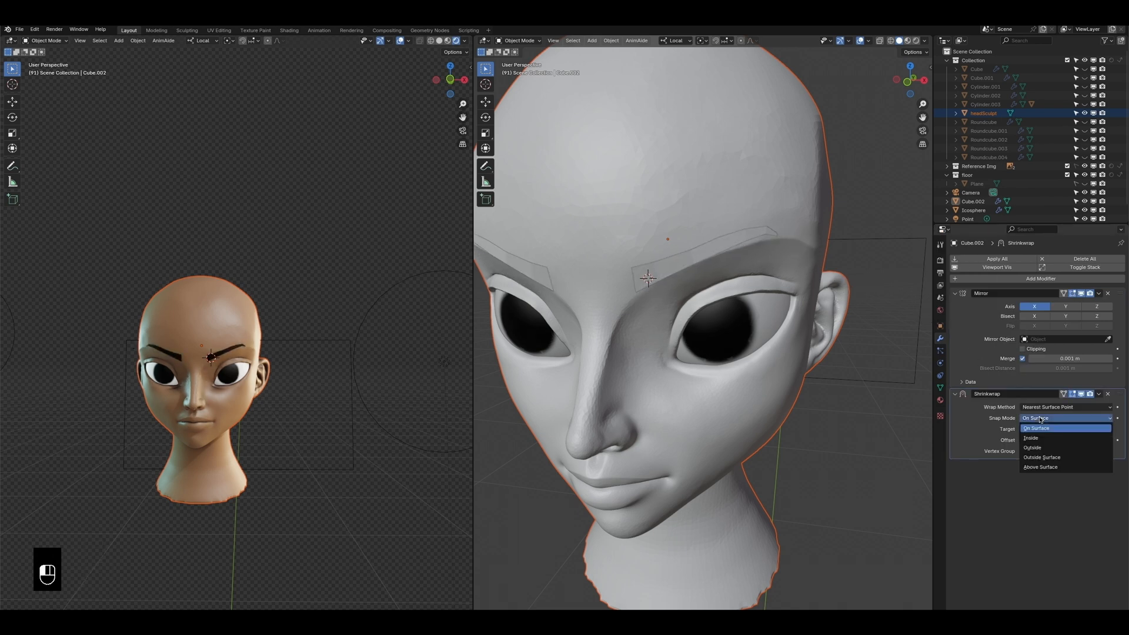
pyautogui.click(1043, 458)
pyautogui.click(1040, 419)
pyautogui.click(1042, 467)
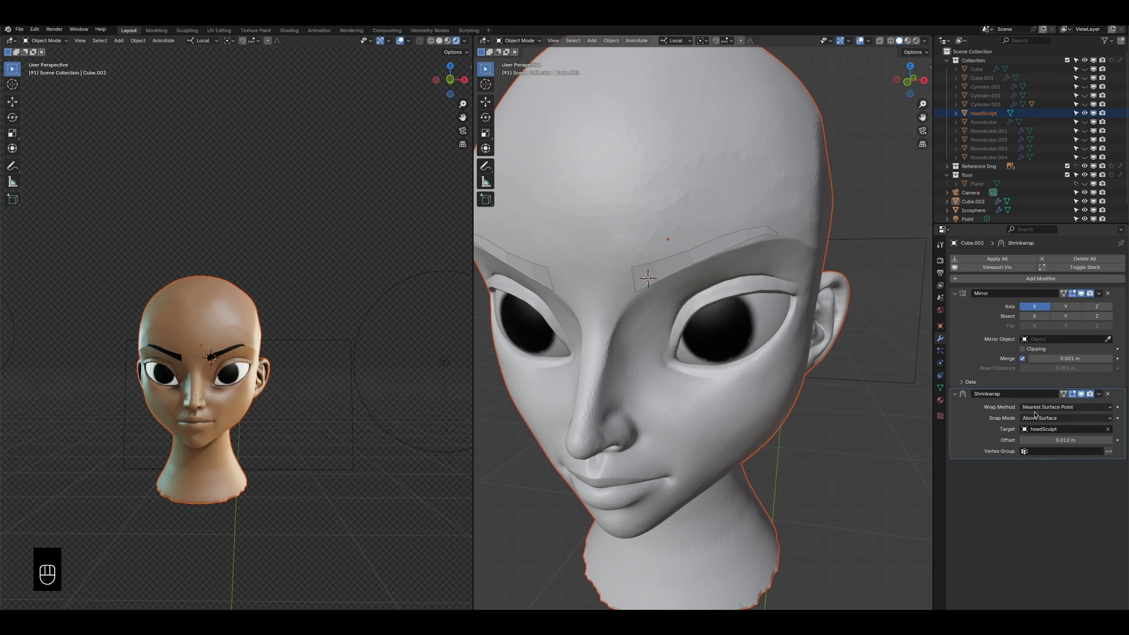
# Step: Try the Project wrap method with the eyebrows moved along the Y axis, and undo the move
pyautogui.click(1053, 407)
pyautogui.click(1041, 426)
pyautogui.moveTo(736, 365); pyautogui.dragTo(1007, 444, button='middle')
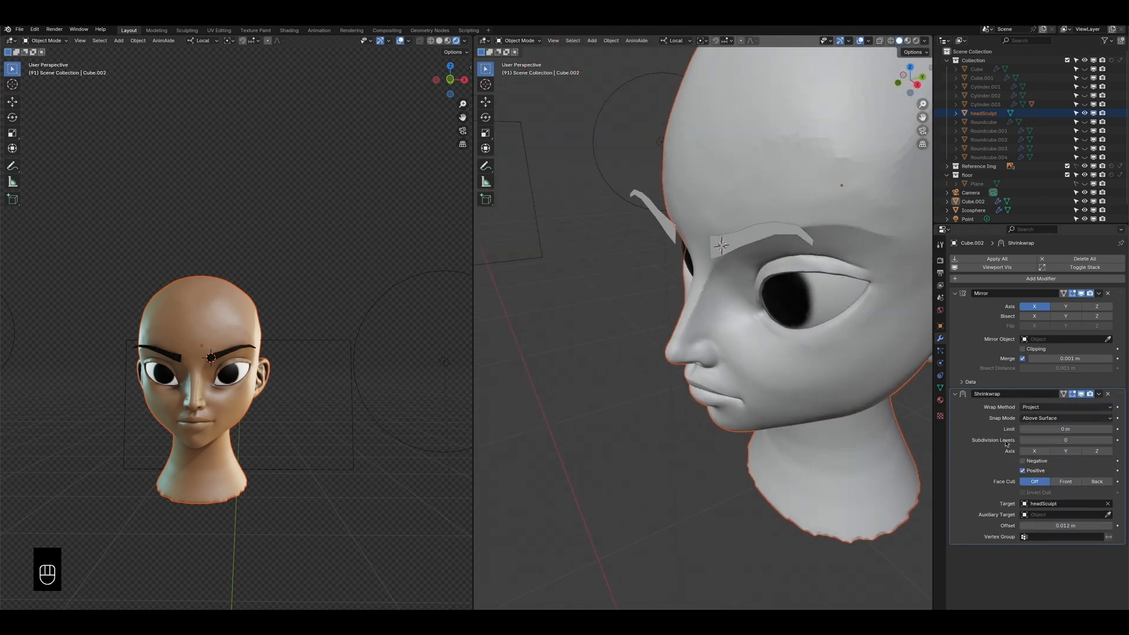
pyautogui.click(776, 236)
pyautogui.click(776, 235)
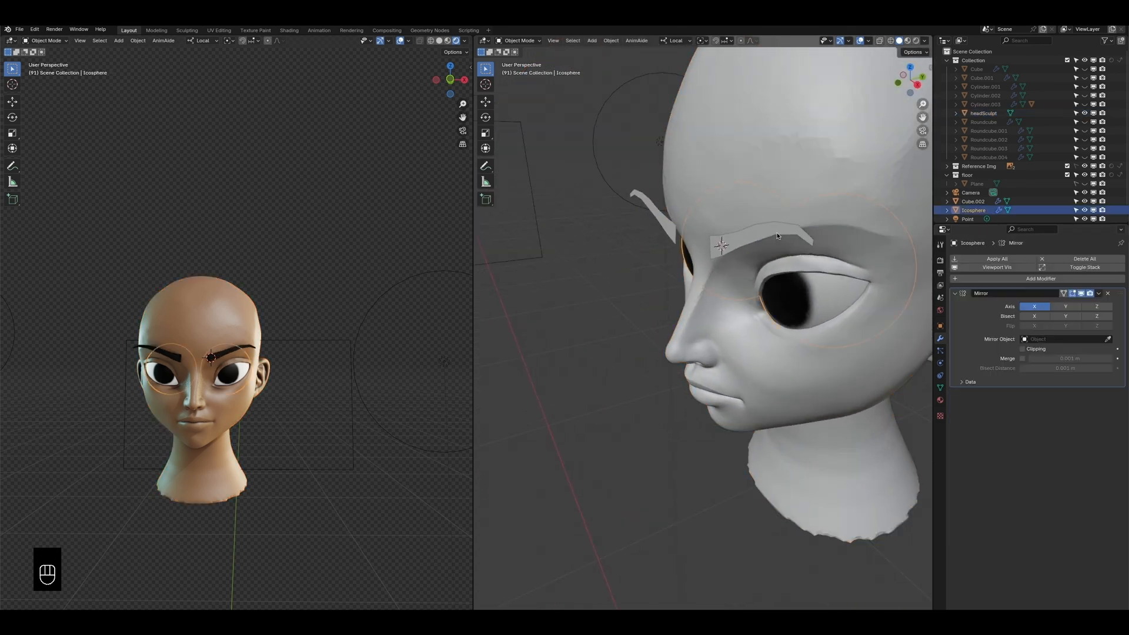
pyautogui.click(777, 235)
pyautogui.press('g')
pyautogui.press('y')
pyautogui.click(750, 233)
pyautogui.moveTo(750, 233); pyautogui.dragTo(814, 235, button='middle')
pyautogui.hotkey('ctrl', 'z')
# Step: Set the Shrinkwrap's wrap method to Target Normal Project with the Above Surface snap mode
pyautogui.click(1053, 407)
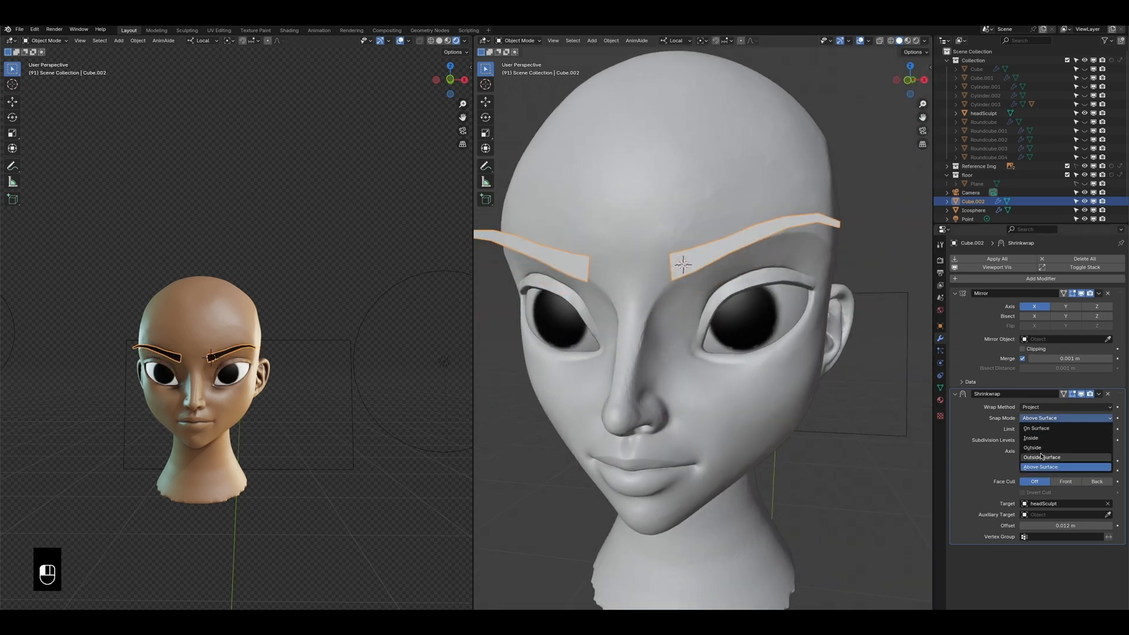
pyautogui.click(1053, 457)
pyautogui.moveTo(853, 382); pyautogui.dragTo(847, 275, button='middle')
# Step: Select the whole eyebrow mesh in Edit Mode, stretch it slightly along local X and move it about 0.0012 m up in front view
pyautogui.press('Tab')
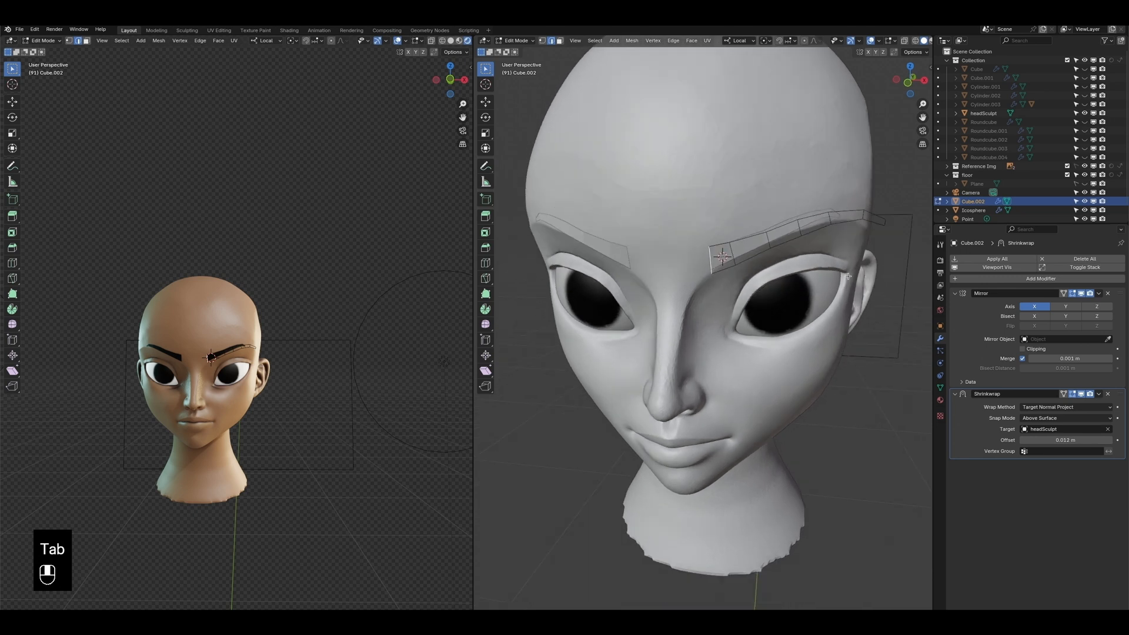
pyautogui.press('a')
pyautogui.press('KP_1')
pyautogui.press('s')
pyautogui.press('x')
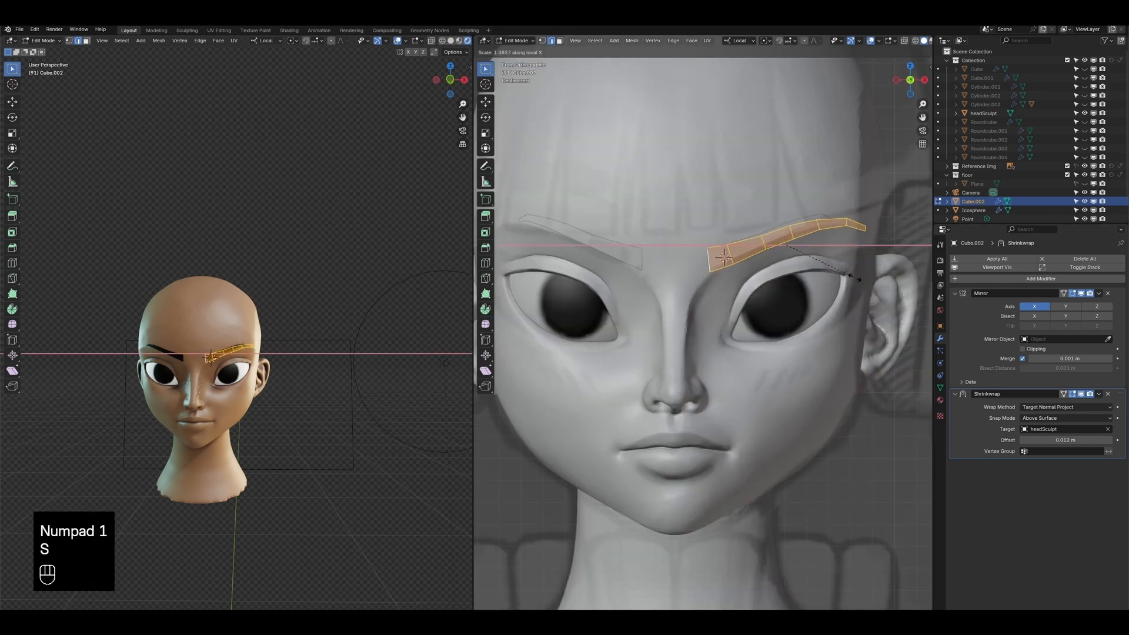
pyautogui.click(863, 280)
pyautogui.press('g')
pyautogui.click(857, 275)
# Step: Undo the last eyebrow adjustment, rotate the eyebrow mesh about the Z axis and reposition it over the brow
pyautogui.scroll(4, 835, 292)
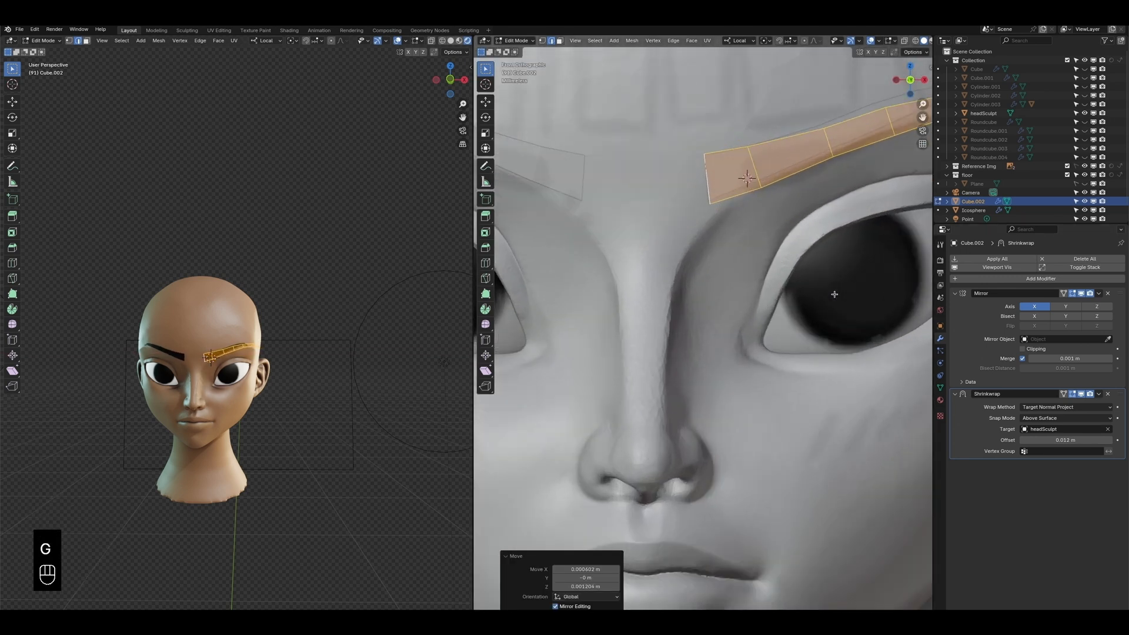
pyautogui.scroll(-2, 835, 293)
pyautogui.keyDown('shift'); pyautogui.moveTo(834, 293); pyautogui.dragTo(741, 303, button='middle'); pyautogui.keyUp('shift')
pyautogui.hotkey('ctrl', 'z')
pyautogui.press('r')
pyautogui.press('z')
pyautogui.click(785, 319)
pyautogui.press('g')
pyautogui.click(794, 308)
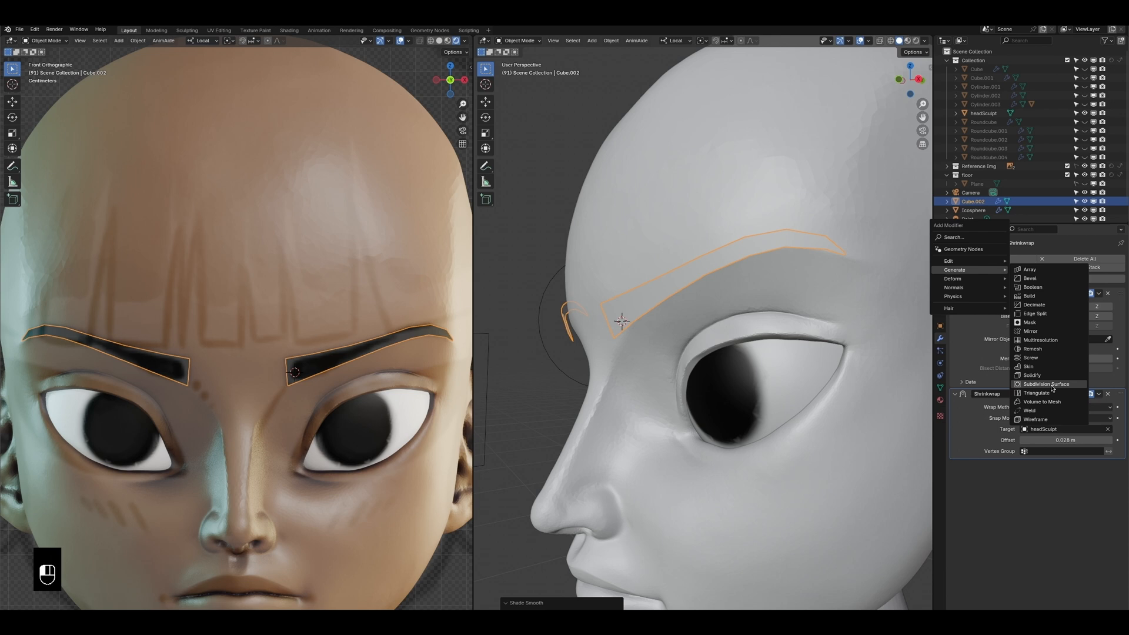
# Step: Add a Subdivision Surface modifier to the eyebrows and select the two vertices at the brow's inner end in Edit Mode
pyautogui.click(1050, 386)
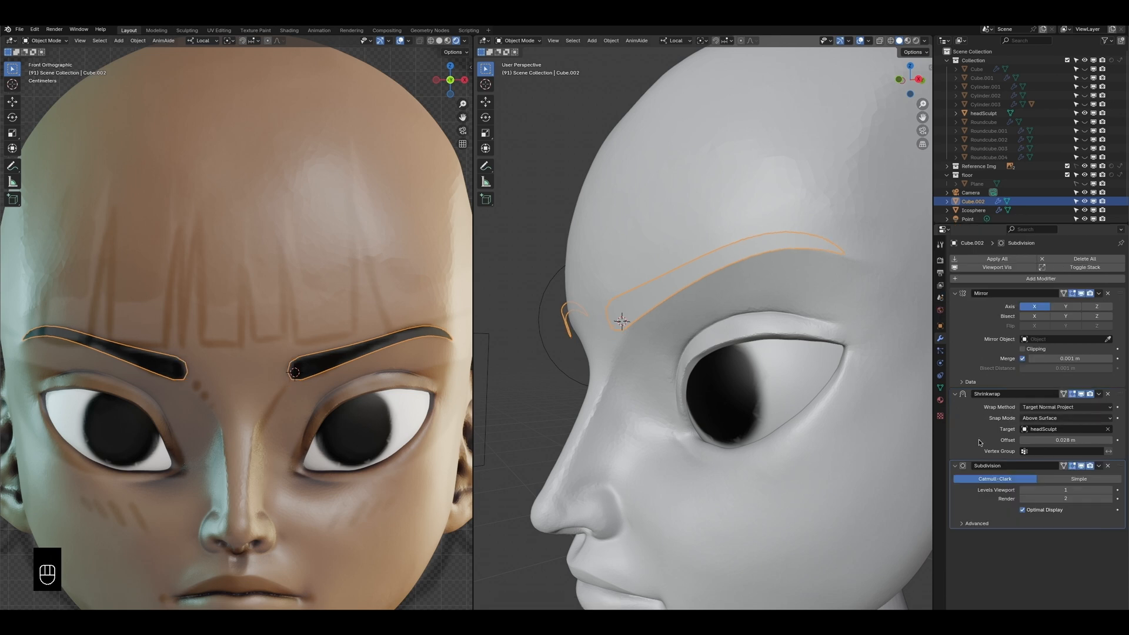
pyautogui.moveTo(692, 363); pyautogui.dragTo(776, 360, button='middle')
pyautogui.press('Tab')
pyautogui.click(626, 306)
pyautogui.keyDown('shift'); pyautogui.click(628, 353); pyautogui.keyUp('shift')
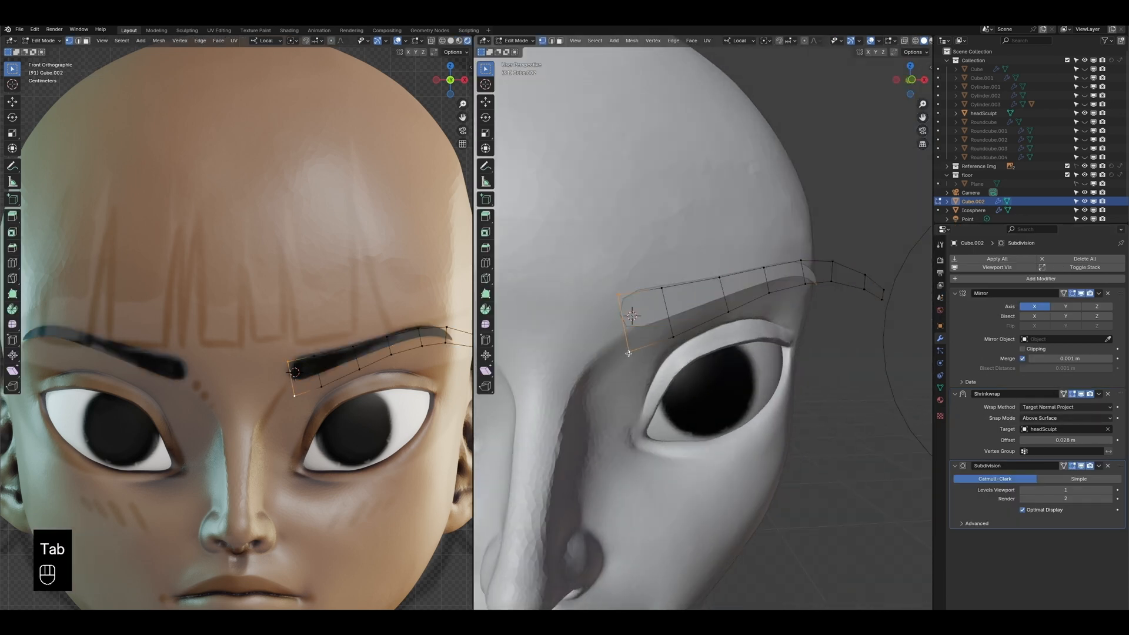
pyautogui.press('Tab')
pyautogui.press('Tab')
pyautogui.press('Tab')
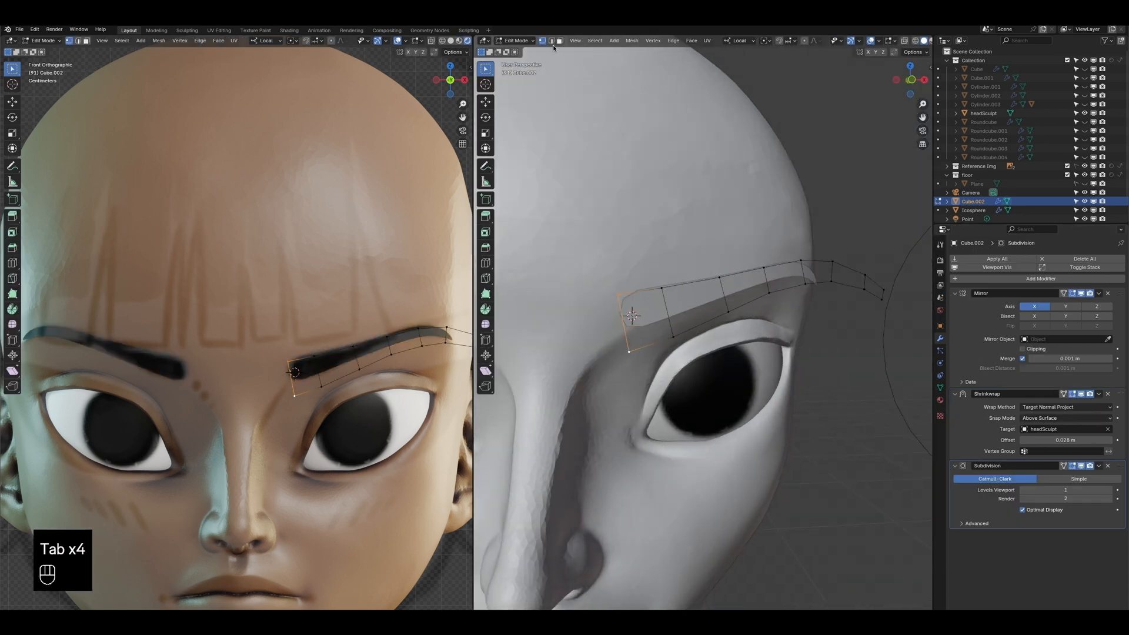
pyautogui.press('Tab')
# Step: Add a Solidify modifier to the eyebrows, placed above the Subdivision modifier, and save the file
pyautogui.click(970, 279)
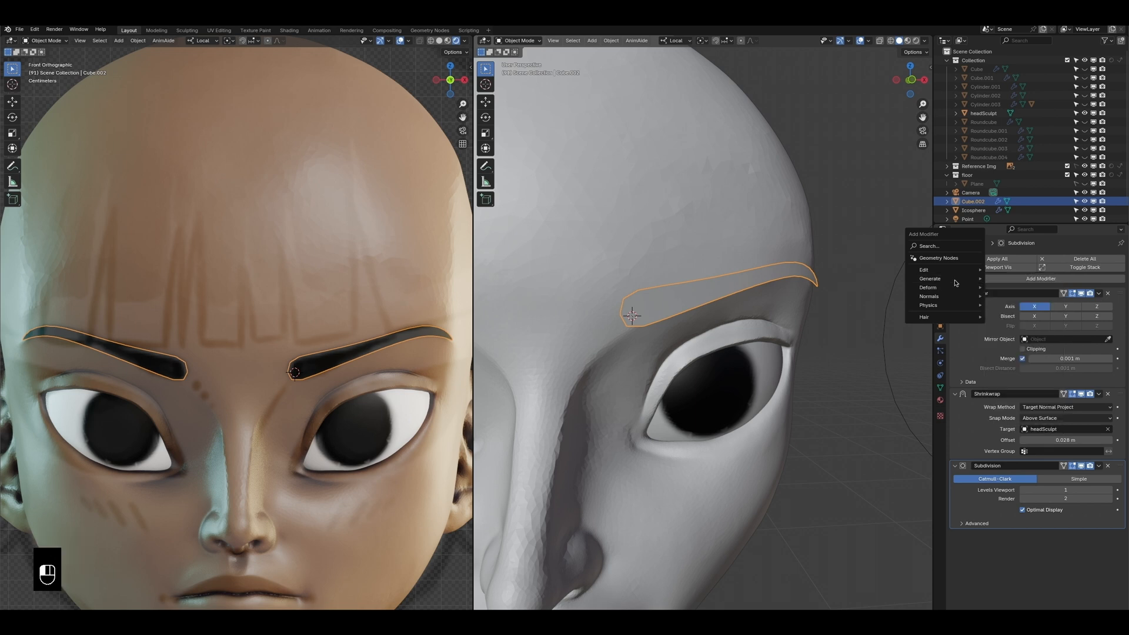
pyautogui.click(1024, 386)
pyautogui.hotkey('ctrl', 's')
pyautogui.click(1108, 466)
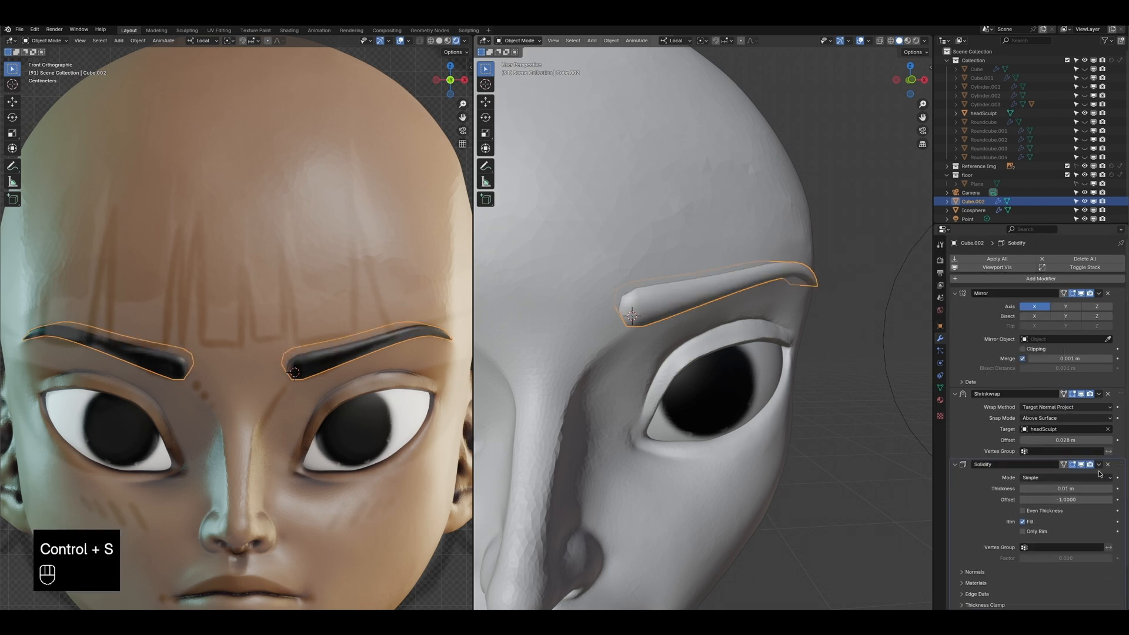
# Step: Set the eyebrows' Solidify thickness to 0.004 m and its inner and outer edge creases to 1.000
pyautogui.keyDown('shift'); pyautogui.moveTo(1073, 490); pyautogui.dragTo(1068, 490); pyautogui.keyUp('shift')
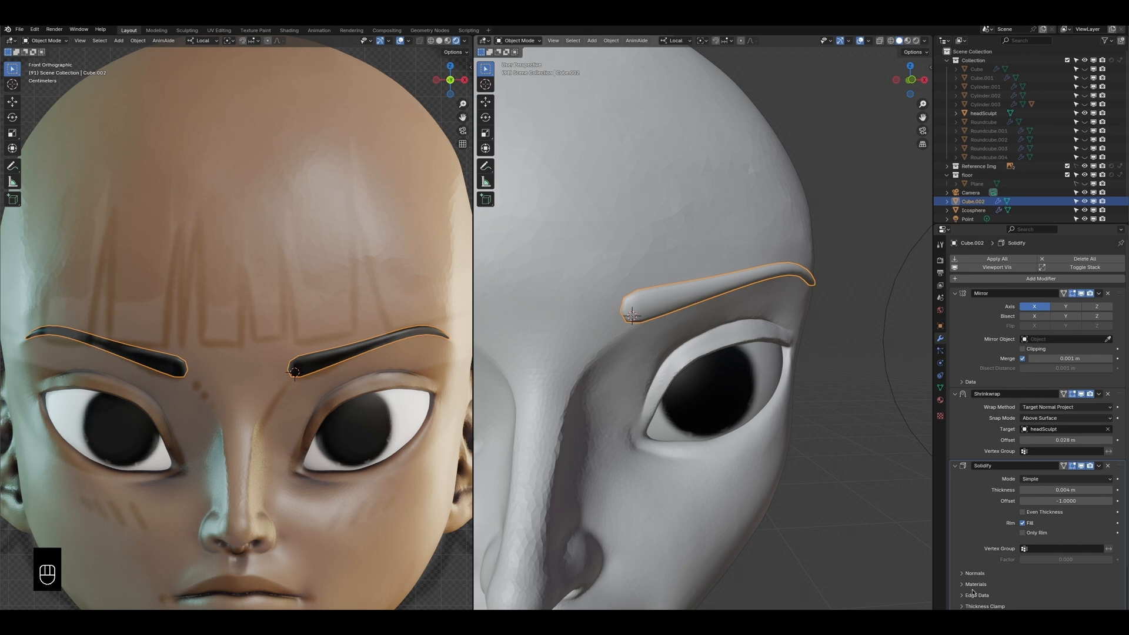
pyautogui.scroll(-4, 972, 598)
pyautogui.moveTo(1041, 505); pyautogui.dragTo(1112, 497)
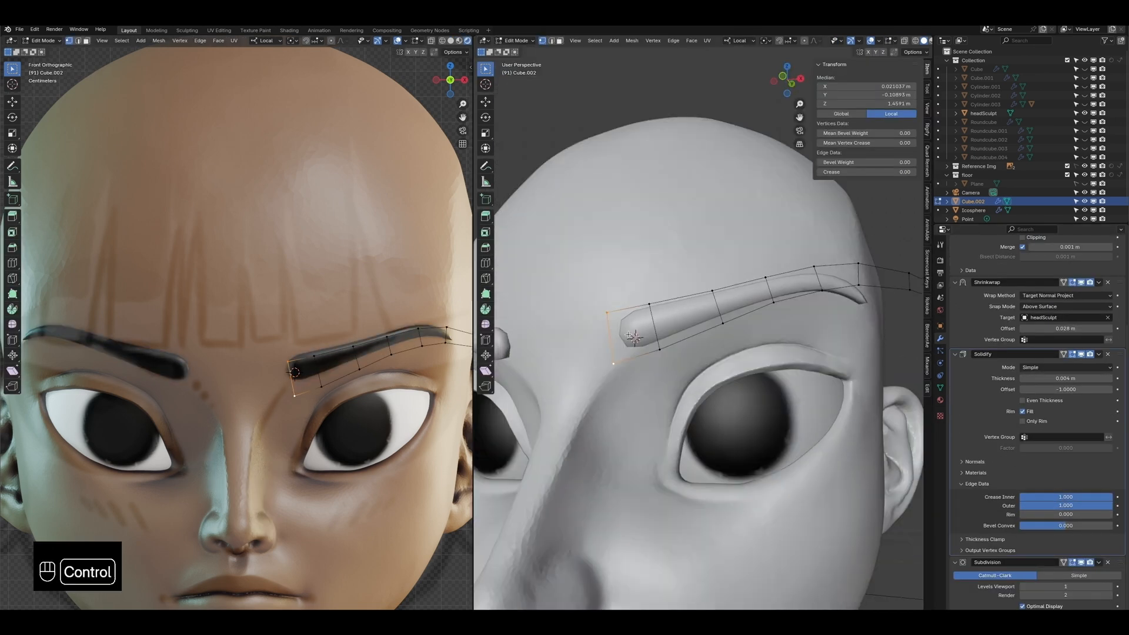
# Step: Add two lengthwise loop cuts to the eyebrow mesh, one close to its upper edge and one close to its lower edge
pyautogui.hotkey('ctrl', 'r')
pyautogui.click(624, 329)
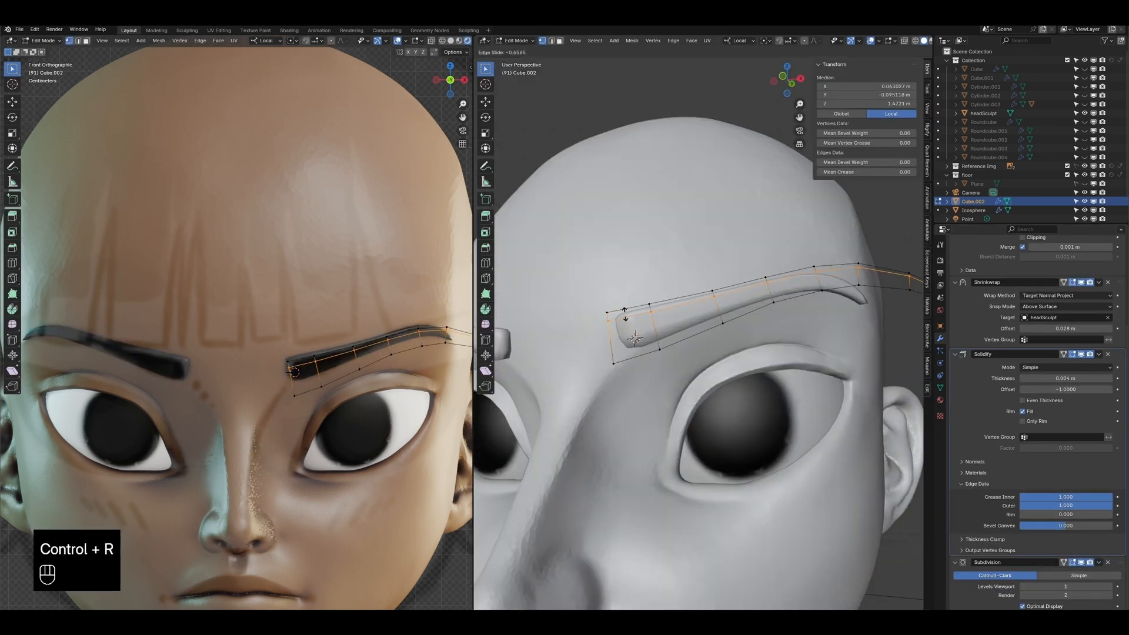
pyautogui.click(624, 313)
pyautogui.hotkey('ctrl', 'r')
pyautogui.click(619, 345)
pyautogui.click(623, 348)
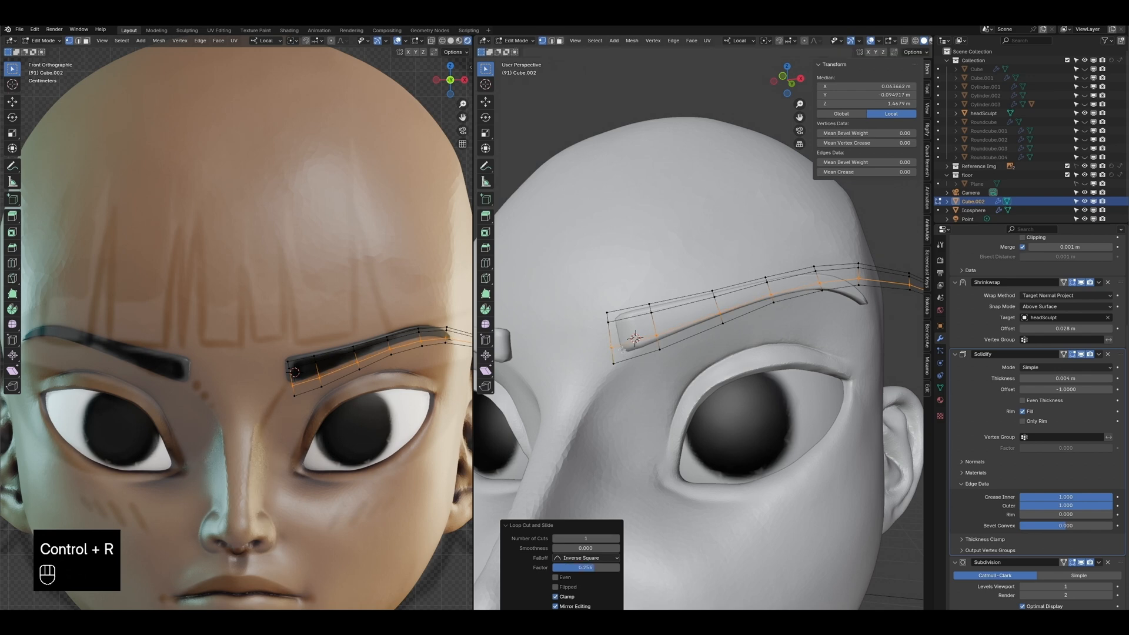
# Step: Add a crosswise loop cut close to the inner end of the eyebrow to sharpen its corners
pyautogui.press('Tab')
pyautogui.scroll(-2, 638, 382)
pyautogui.moveTo(639, 386); pyautogui.dragTo(688, 395, button='middle')
pyautogui.press('Tab')
pyautogui.hotkey('ctrl', 'r')
pyautogui.click(669, 329)
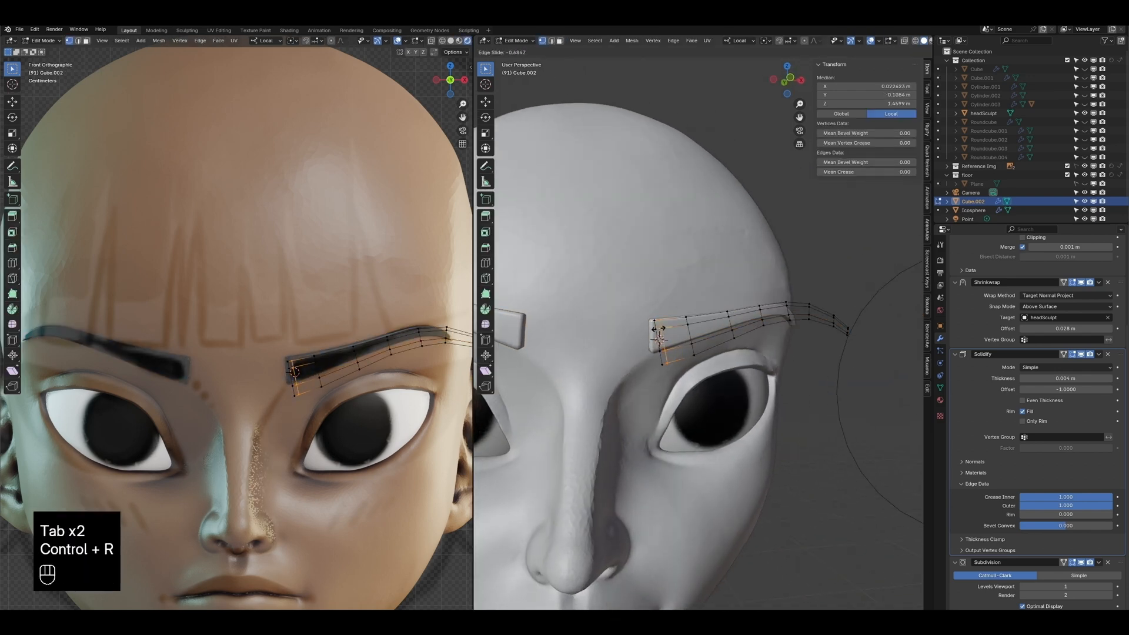
pyautogui.click(660, 329)
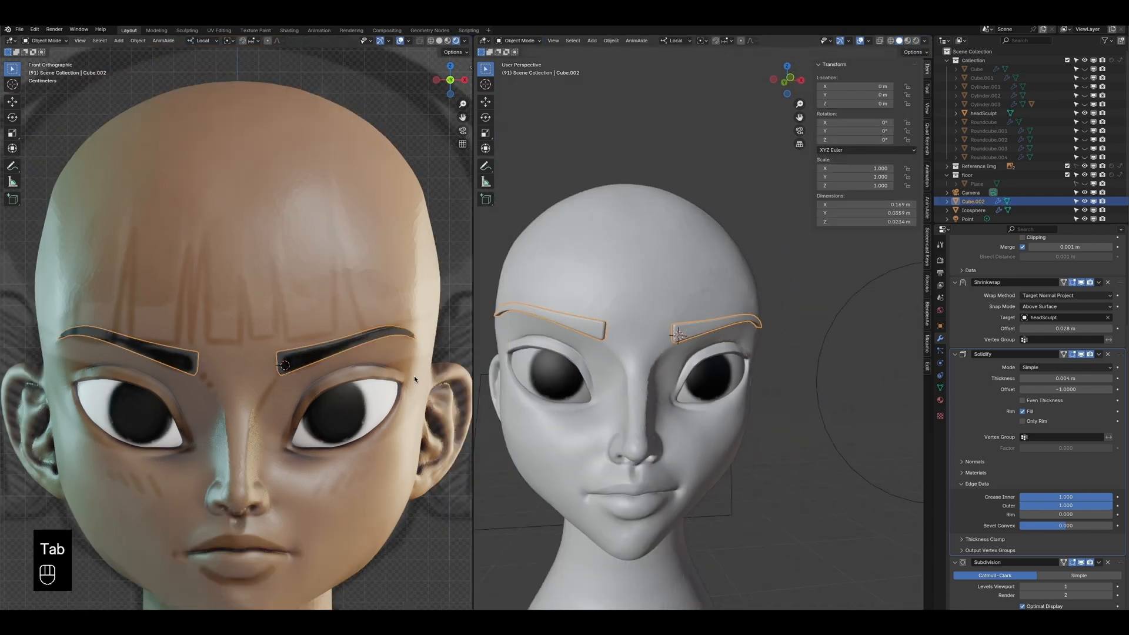
# Step: Add a plane mesh at the inner eye corner and scale it down in Edit Mode
pyautogui.moveTo(414, 376); pyautogui.dragTo(339, 377, button='middle')
pyautogui.scroll(3, 312, 387)
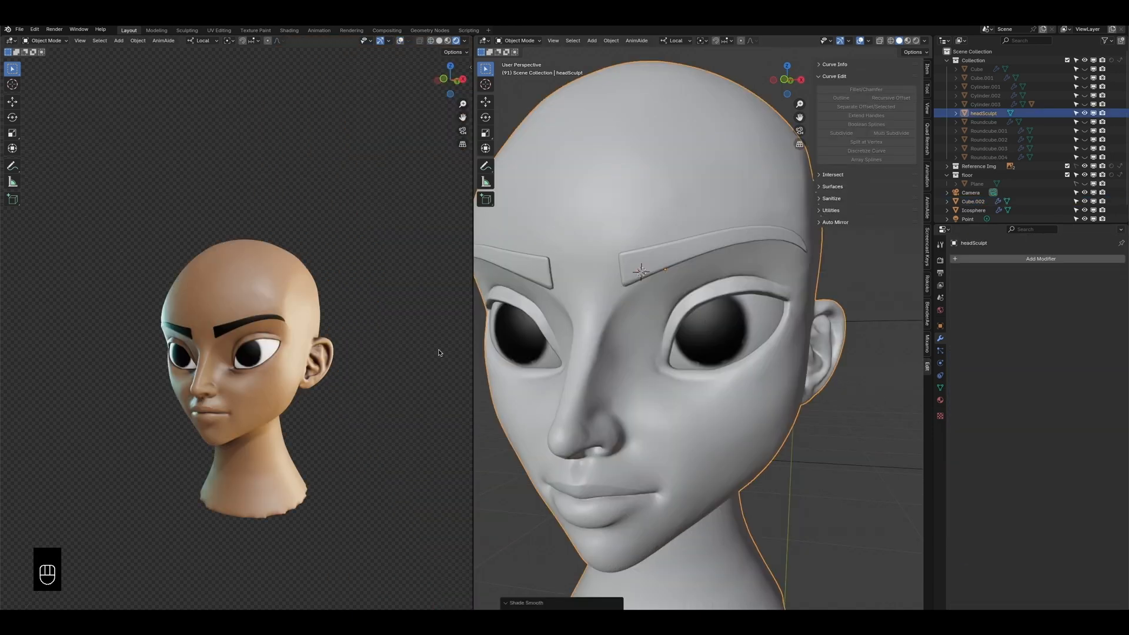
pyautogui.scroll(3, 654, 355)
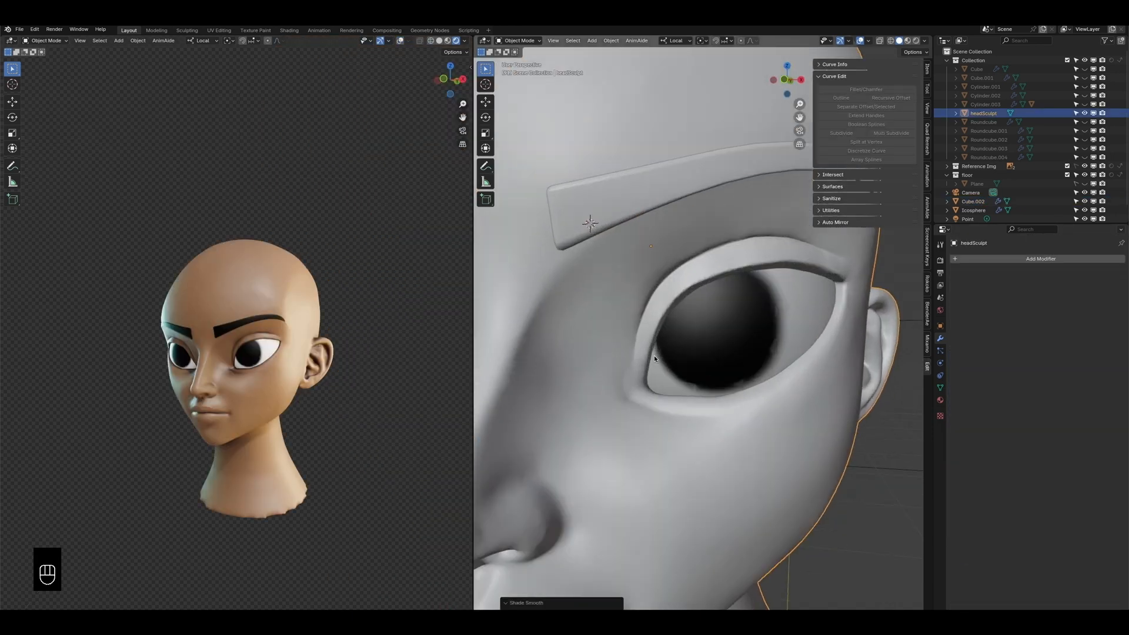
pyautogui.hotkey('shift', 'a')
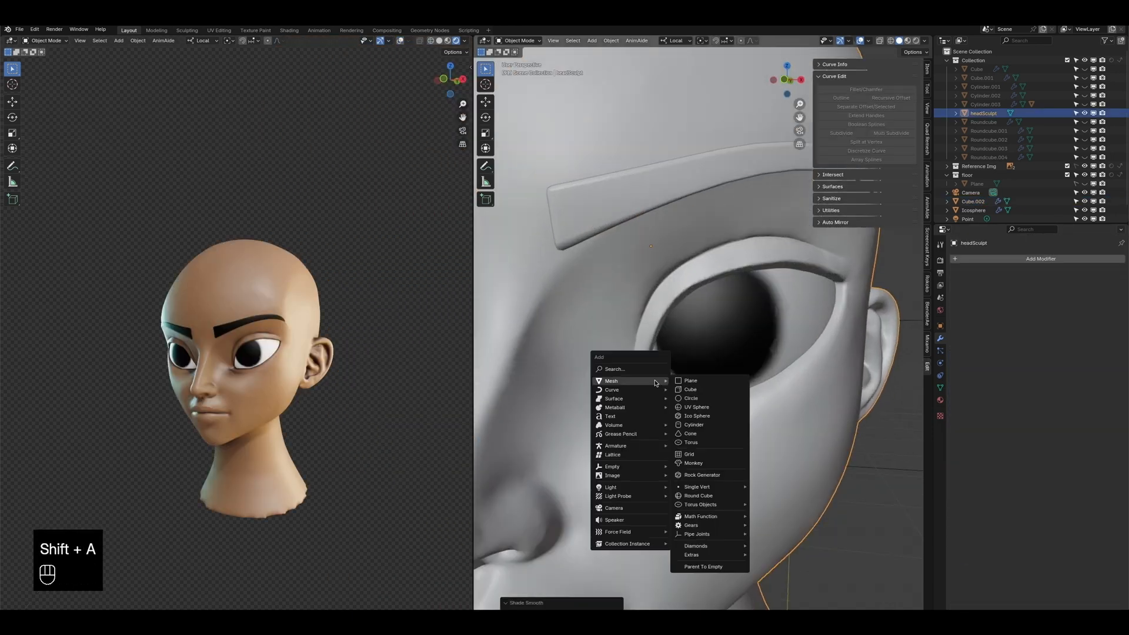
pyautogui.moveTo(617, 383)
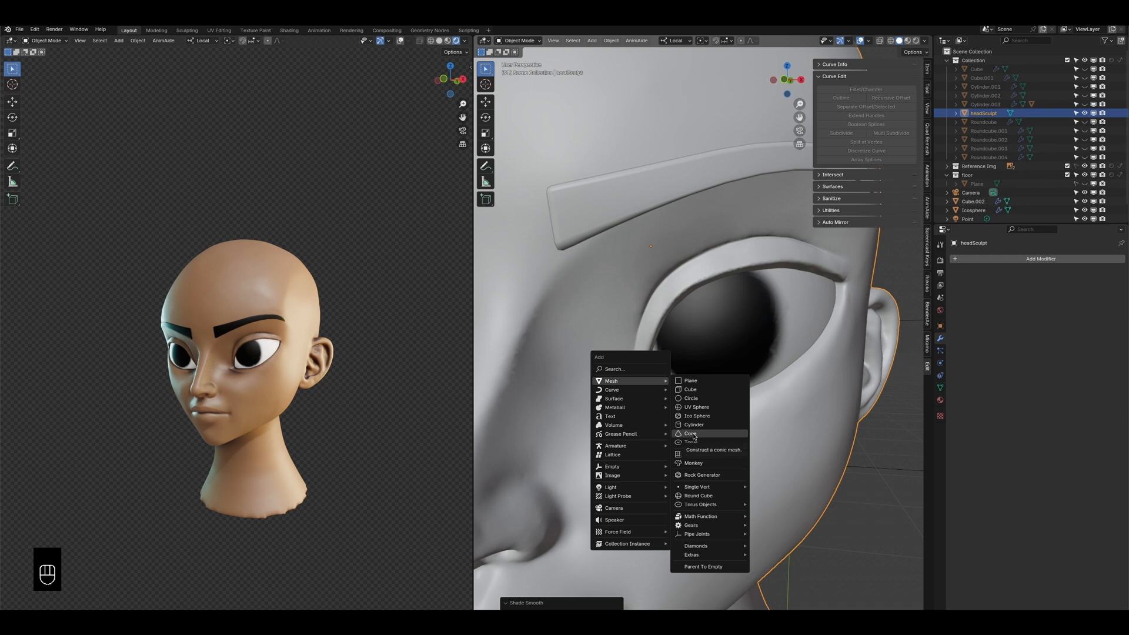
pyautogui.click(690, 380)
pyautogui.press('Tab')
pyautogui.press('s')
pyautogui.press('s')
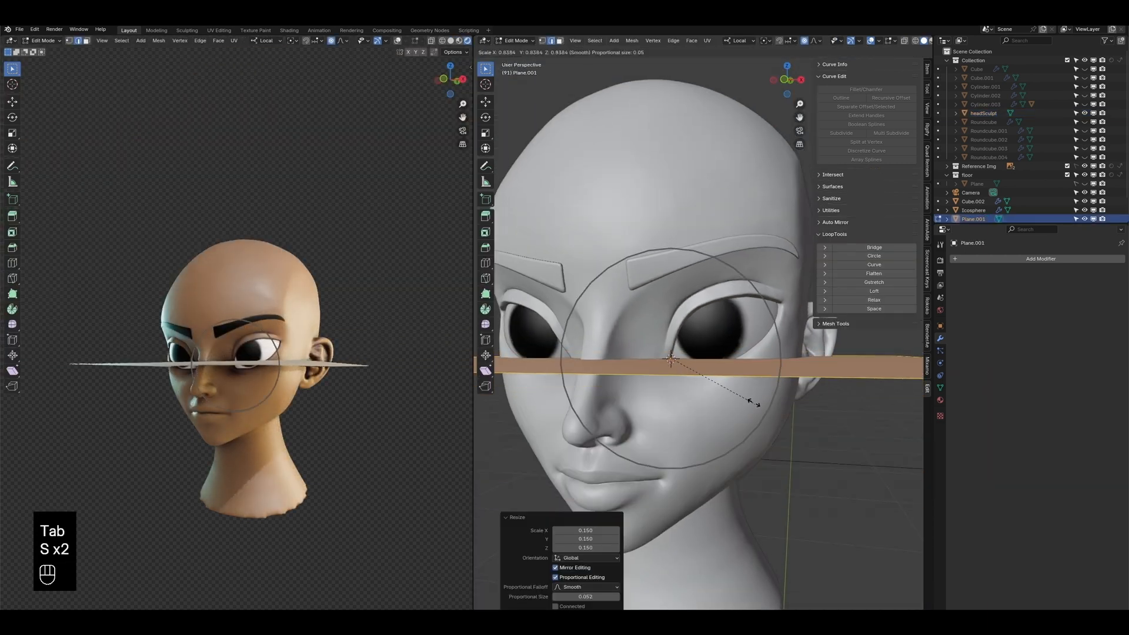
pyautogui.click(680, 374)
pyautogui.moveTo(680, 374); pyautogui.dragTo(703, 450, button='middle')
pyautogui.press('s')
pyautogui.click(707, 375)
pyautogui.scroll(4, 710, 370)
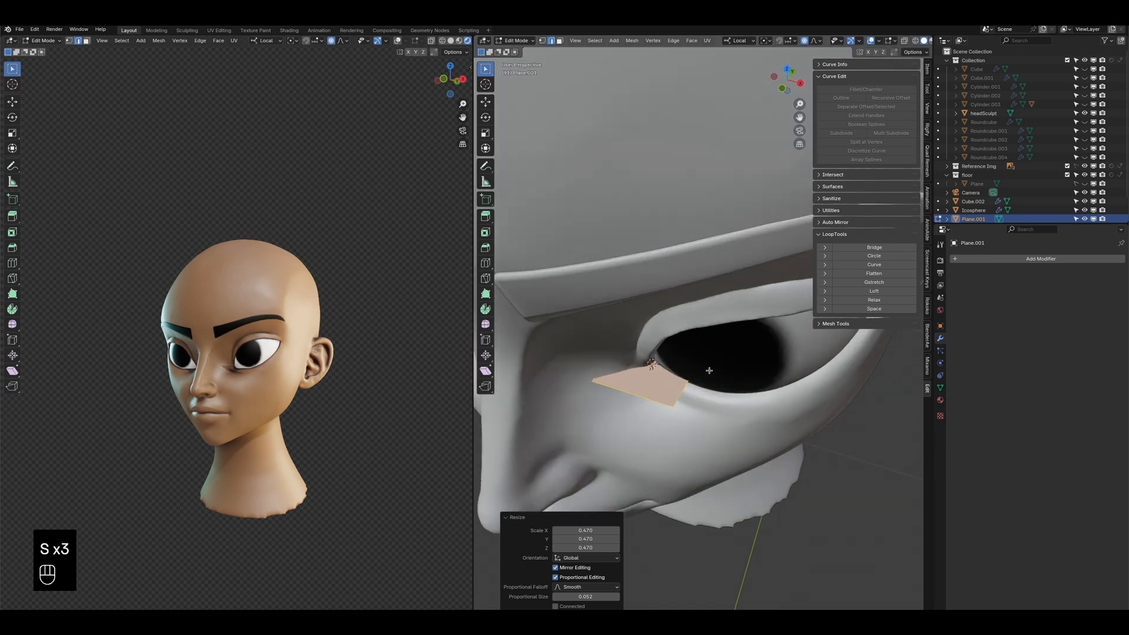
# Step: Move the plane beside the inner eye corner and scale it down further to a tiny square
pyautogui.press('g')
pyautogui.click(686, 389)
pyautogui.press('s')
pyautogui.click(675, 400)
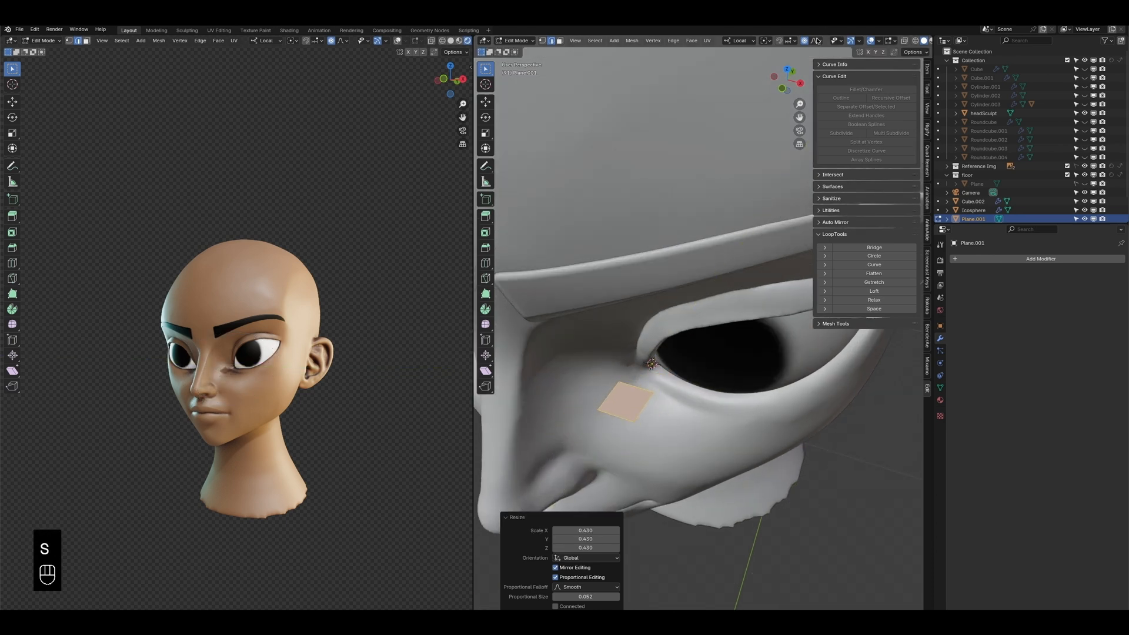
pyautogui.press('s')
pyautogui.click(669, 415)
# Step: Move the small plane along local Y to bring it close to the surface at the inner eye corner
pyautogui.press('g')
pyautogui.press('y')
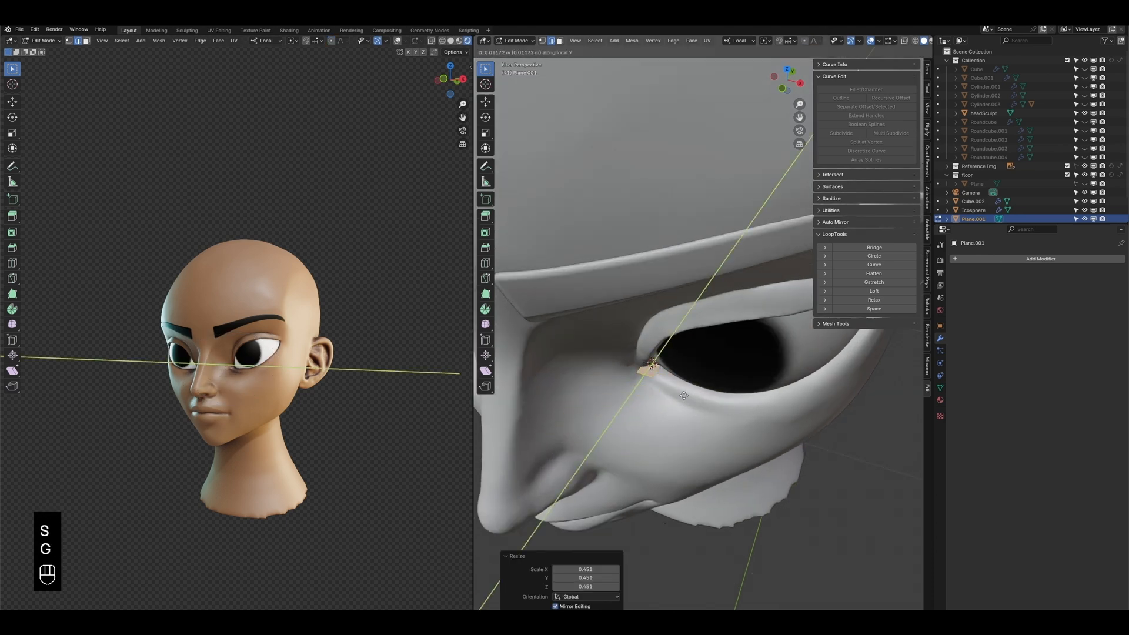
pyautogui.click(684, 396)
pyautogui.moveTo(683, 395); pyautogui.dragTo(630, 403, button='middle')
pyautogui.scroll(3, 659, 358)
pyautogui.press('g')
pyautogui.press('y')
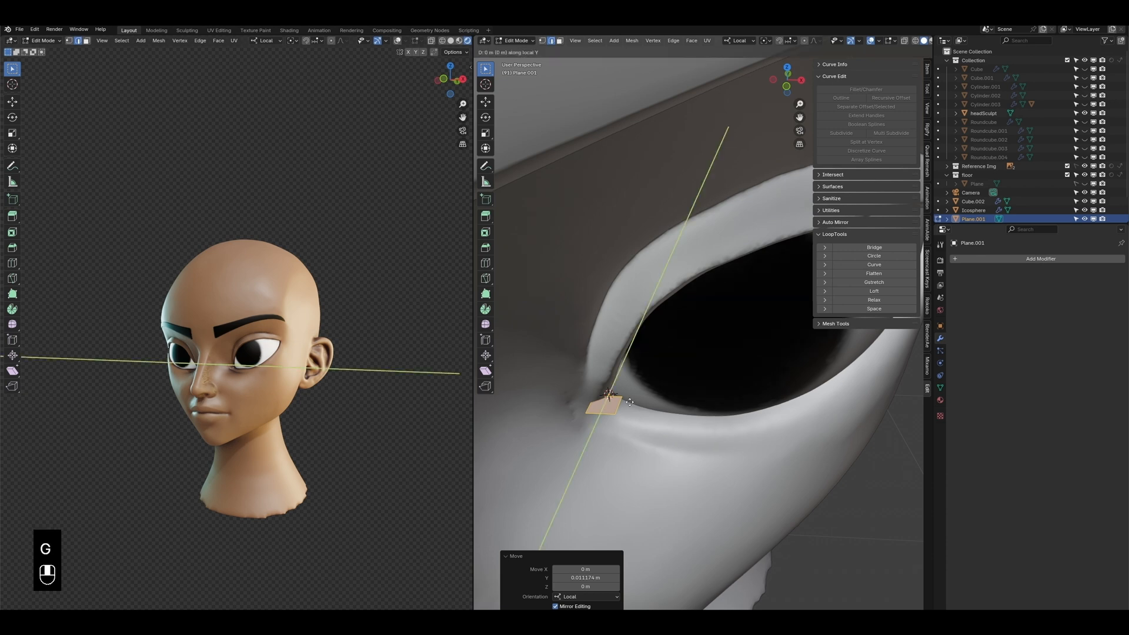
pyautogui.click(634, 407)
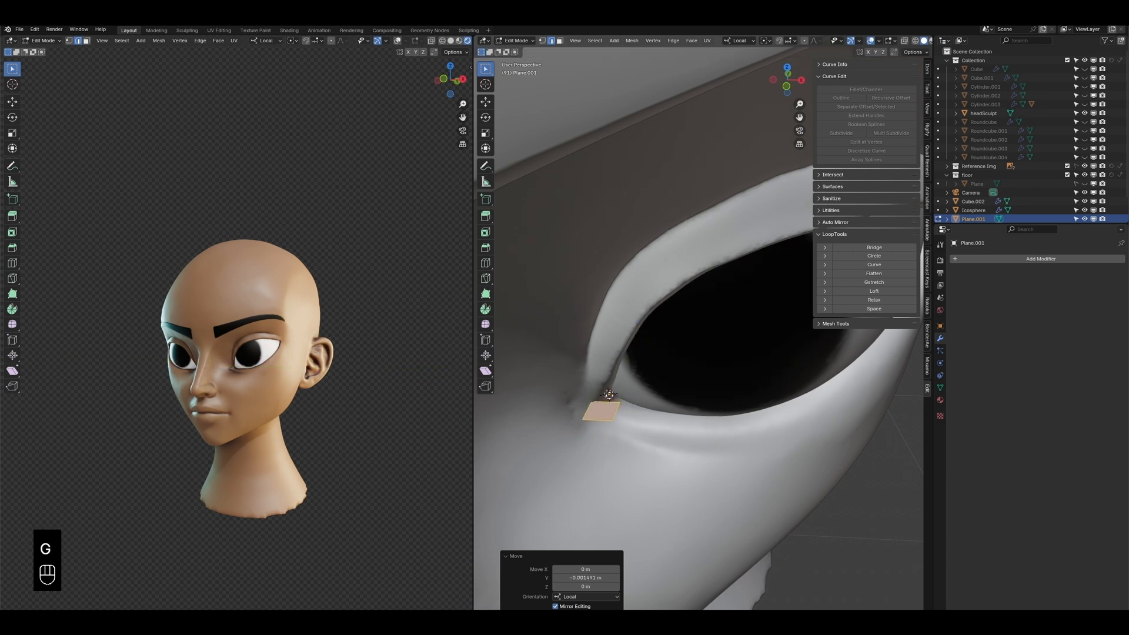
# Step: Fine-position the small plane along local X, Z and Y so it sits at the inner eye corner
pyautogui.press('g')
pyautogui.press('x')
pyautogui.click(614, 397)
pyautogui.press('g')
pyautogui.press('z')
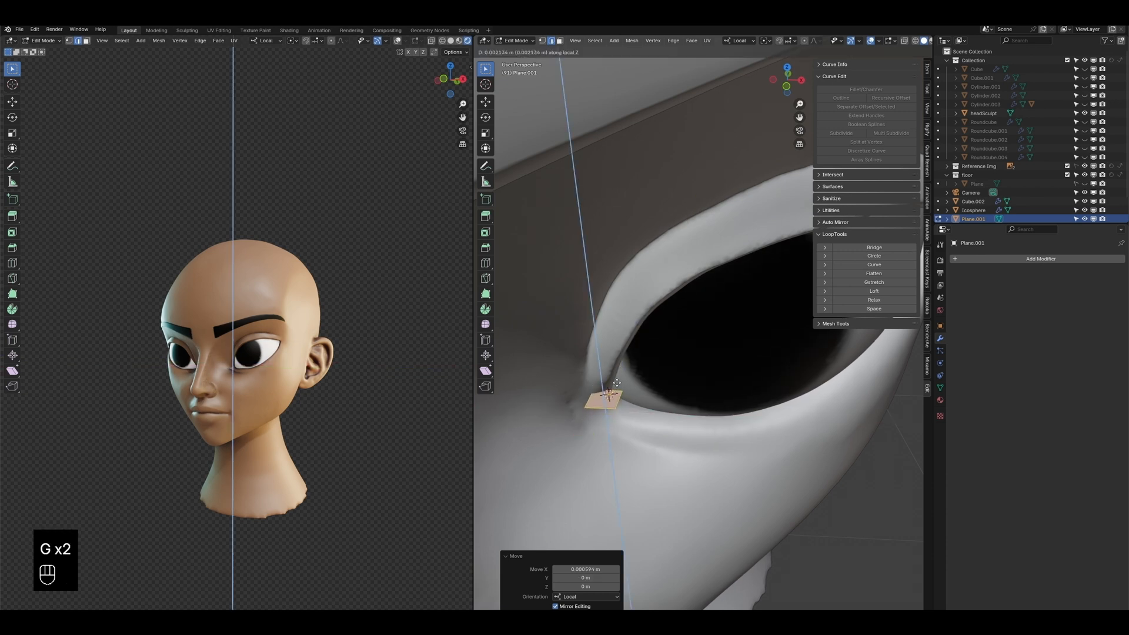
pyautogui.click(616, 384)
pyautogui.press('g')
pyautogui.press('x')
pyautogui.click(624, 383)
pyautogui.press('g')
pyautogui.press('y')
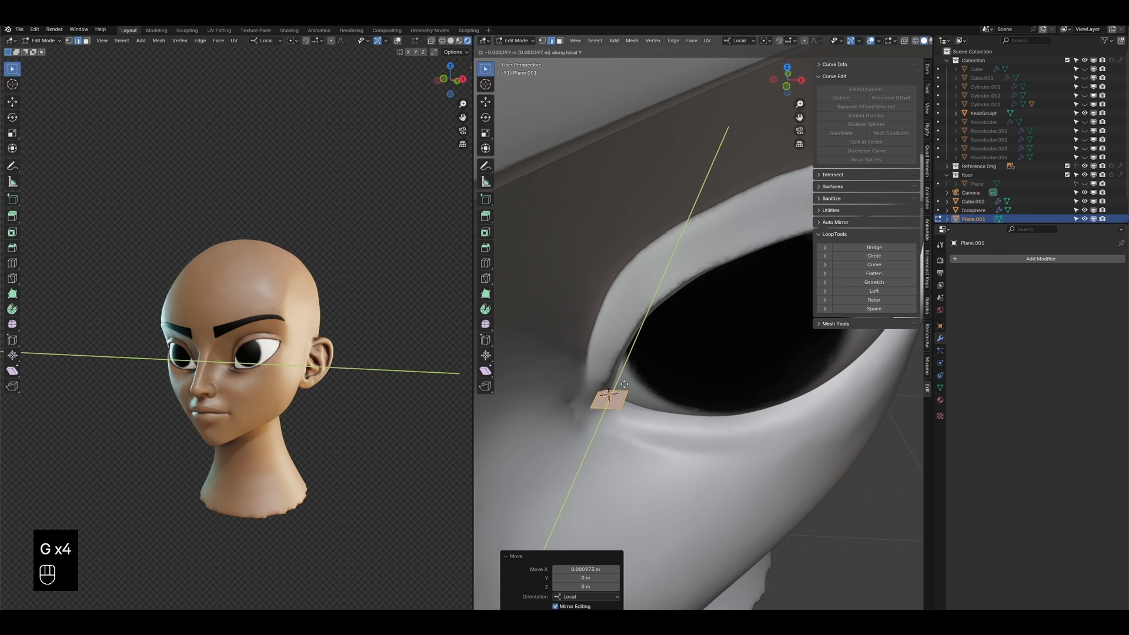
pyautogui.click(615, 390)
# Step: Switch to vertex selection and set snapping to Face with Align Rotation to Target enabled
pyautogui.click(542, 41)
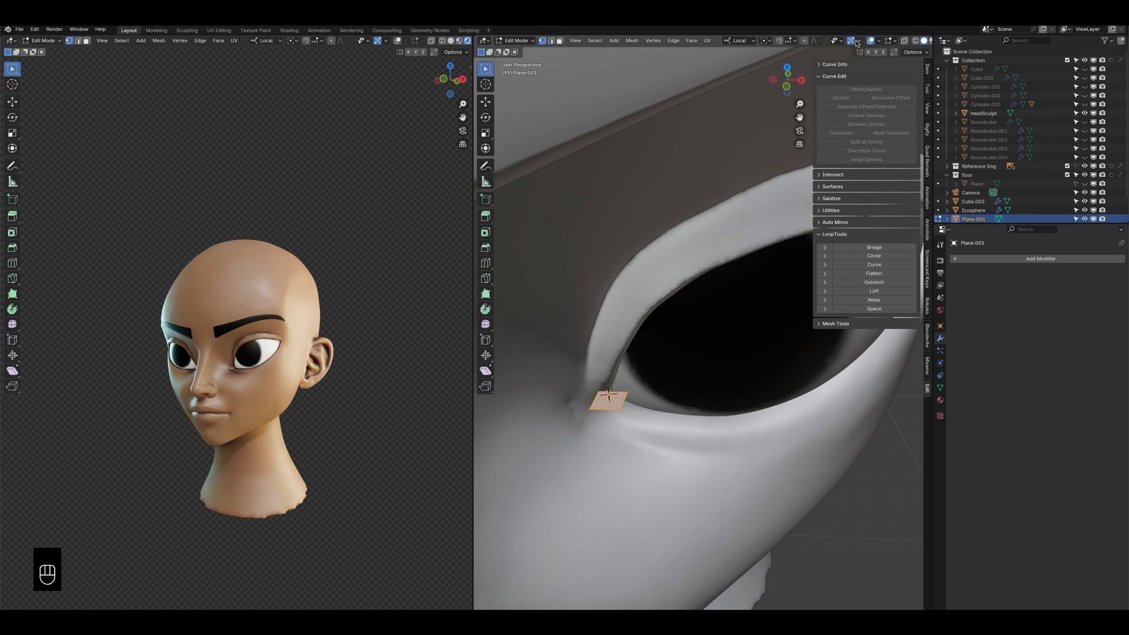
pyautogui.click(796, 42)
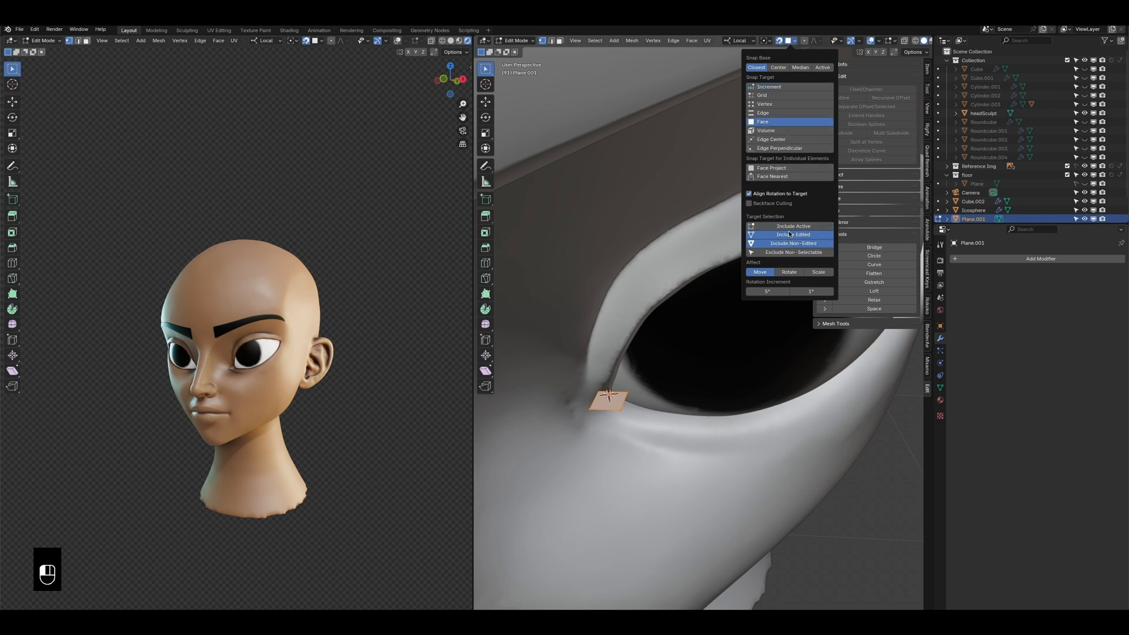
# Step: Move one corner vertex of the plane up onto the inner start of the upper eyelid's rim
pyautogui.click(630, 393)
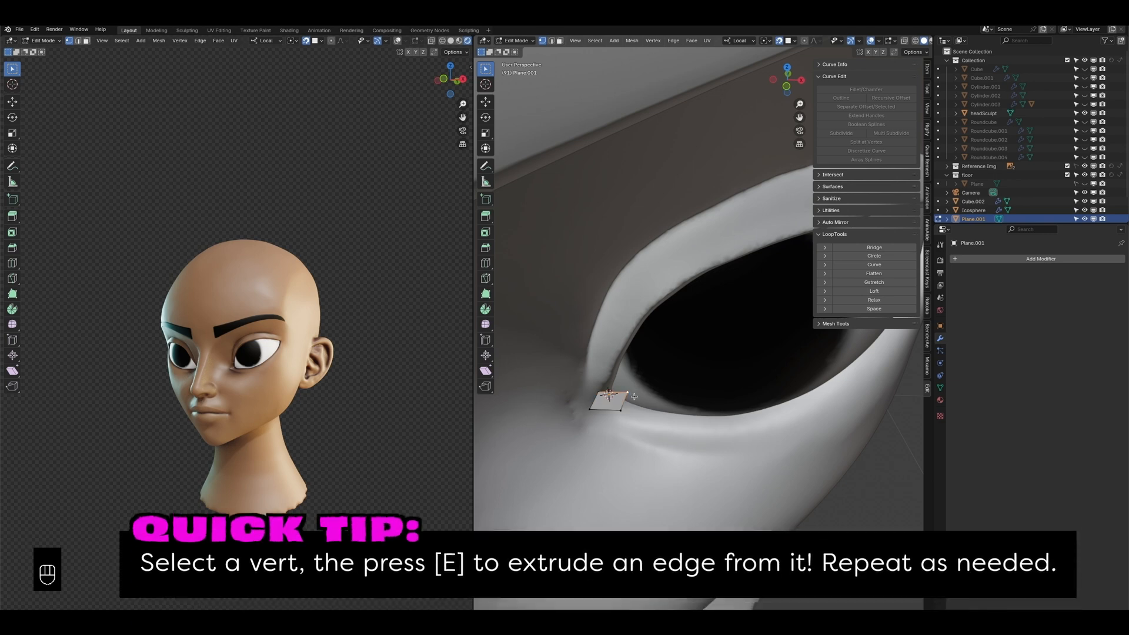
pyautogui.press('h')
pyautogui.hotkey('ctrl', 'z')
pyautogui.press('g')
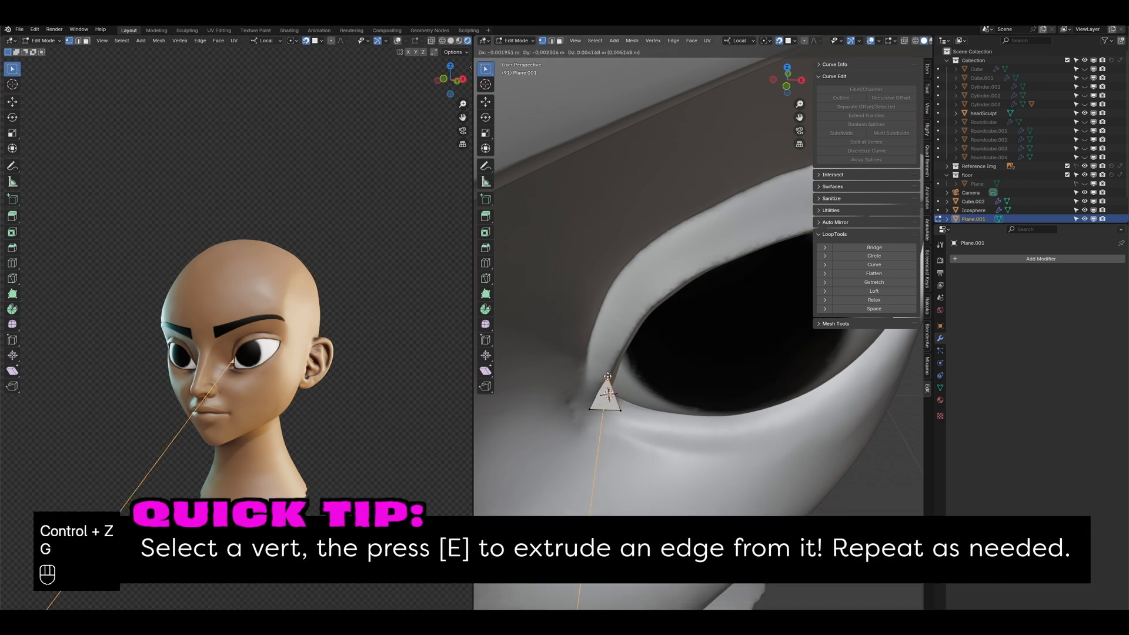
pyautogui.click(601, 377)
pyautogui.moveTo(601, 377); pyautogui.dragTo(615, 306, button='middle')
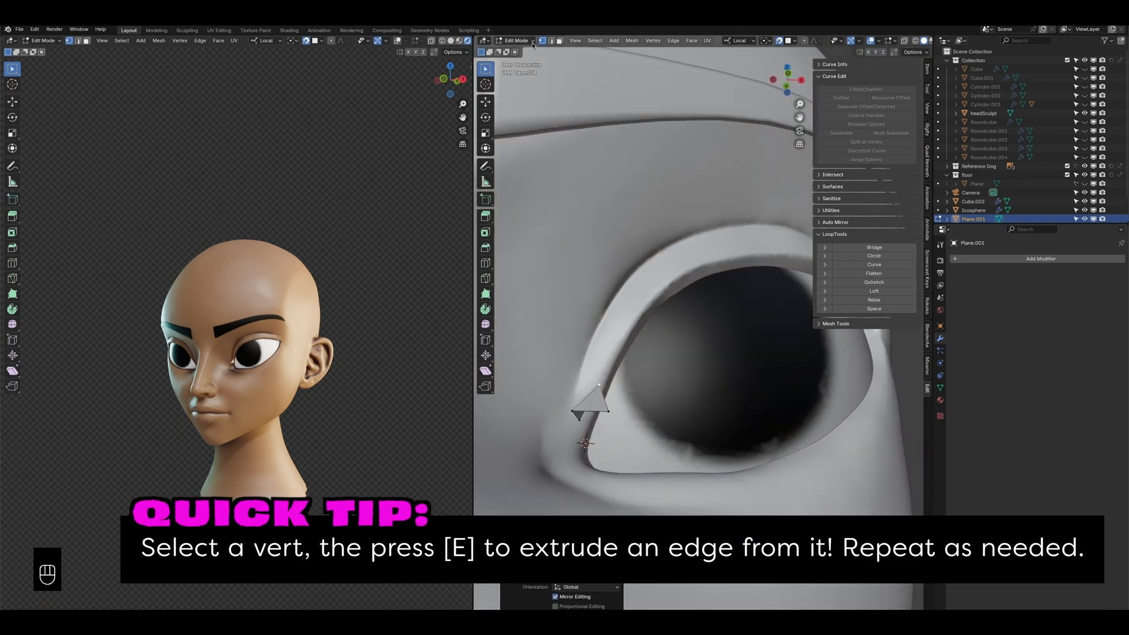
# Step: Extrude the vertex four times along the inner part of the upper eyelid's rim, snapping each point to the surface
pyautogui.press('e')
pyautogui.click(609, 365)
pyautogui.press('e')
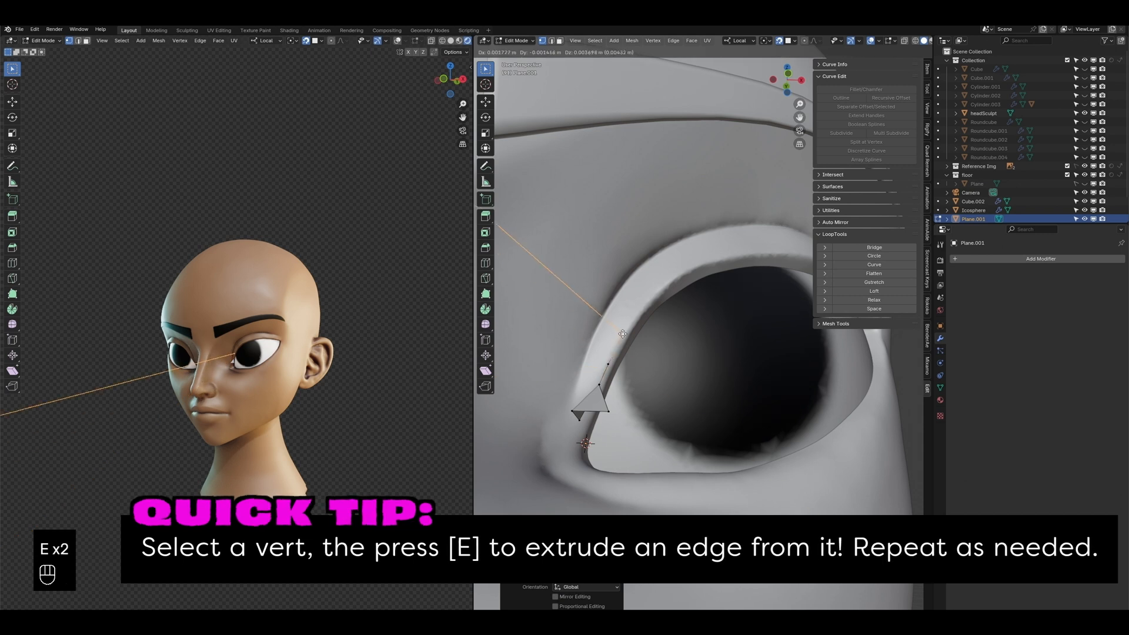
pyautogui.click(620, 343)
pyautogui.moveTo(623, 321); pyautogui.dragTo(632, 340, button='middle')
pyautogui.press('e')
pyautogui.click(631, 314)
pyautogui.press('e')
pyautogui.click(660, 282)
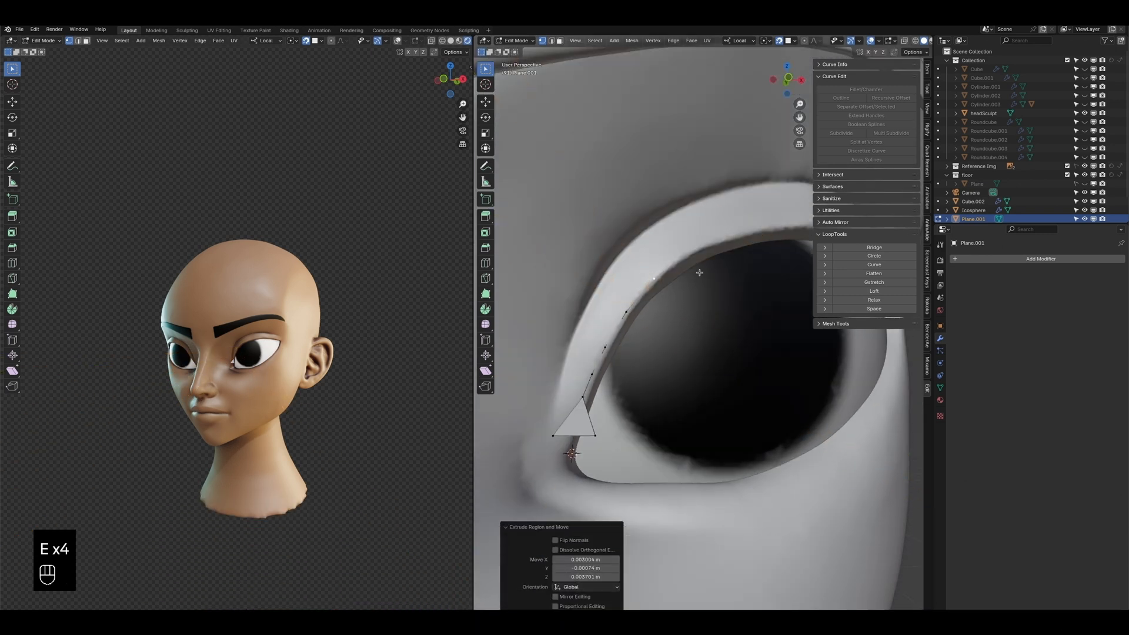
# Step: Continue the vertex chain with four more extrusions across the middle of the upper eyelid's rim
pyautogui.keyDown('shift'); pyautogui.moveTo(699, 270); pyautogui.dragTo(577, 350, button='middle'); pyautogui.keyUp('shift')
pyautogui.press('e')
pyautogui.click(564, 338)
pyautogui.press('e')
pyautogui.click(612, 318)
pyautogui.press('e')
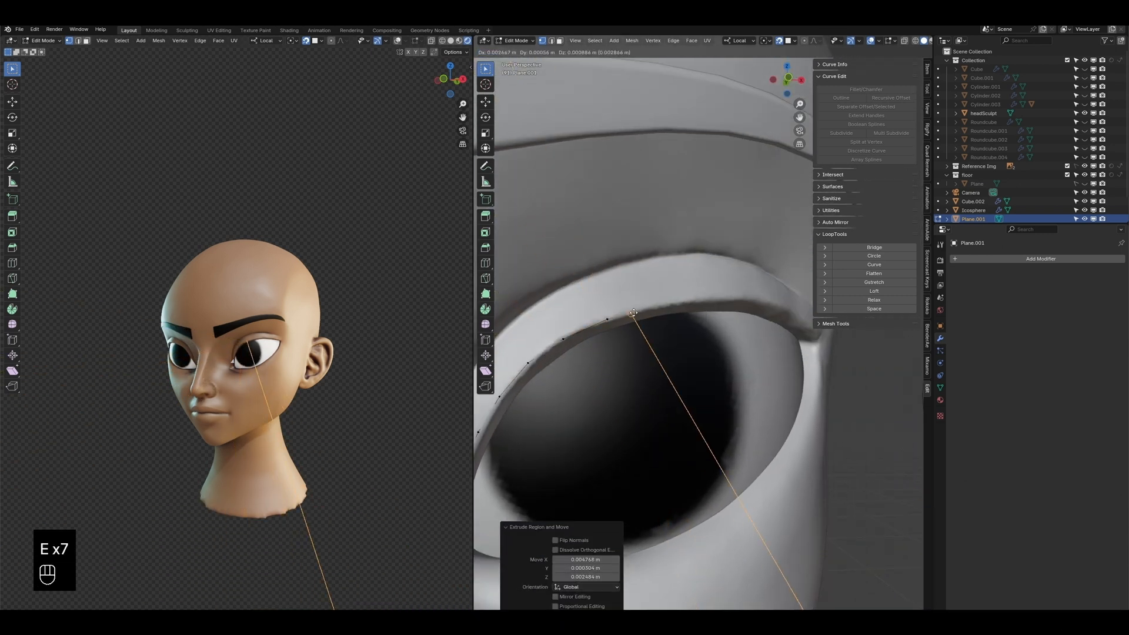
pyautogui.click(666, 305)
pyautogui.press('e')
pyautogui.click(728, 308)
# Step: Extrude four more vertices along the outer part of the upper eyelid's rim to reach the outer eye corner
pyautogui.moveTo(728, 309); pyautogui.dragTo(677, 332, button='middle')
pyautogui.press('e')
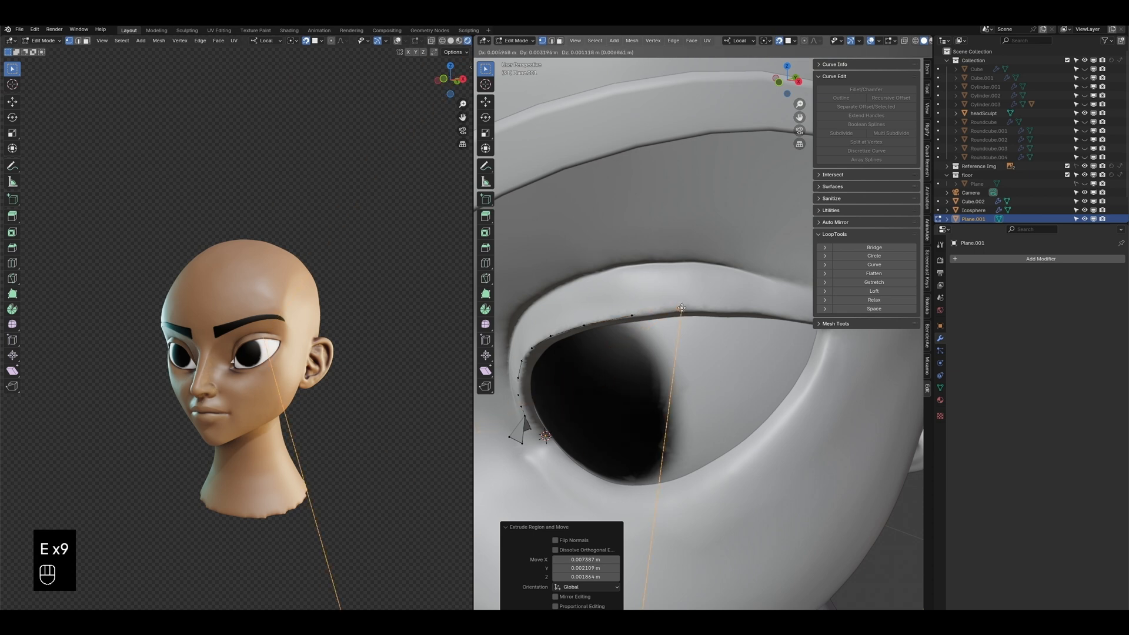
pyautogui.click(680, 310)
pyautogui.press('e')
pyautogui.click(785, 313)
pyautogui.press('e')
pyautogui.keyDown('shift'); pyautogui.moveTo(785, 313); pyautogui.dragTo(656, 258, button='middle'); pyautogui.keyUp('shift')
pyautogui.click(709, 324)
pyautogui.press('e')
pyautogui.click(721, 327)
# Step: Delete the leftover vertices of the original plane at the inner eye corner
pyautogui.moveTo(544, 265); pyautogui.dragTo(579, 312, button='middle')
pyautogui.click(577, 384)
pyautogui.keyDown('shift'); pyautogui.click(601, 384); pyautogui.keyUp('shift')
pyautogui.press('x')
pyautogui.click(599, 362)
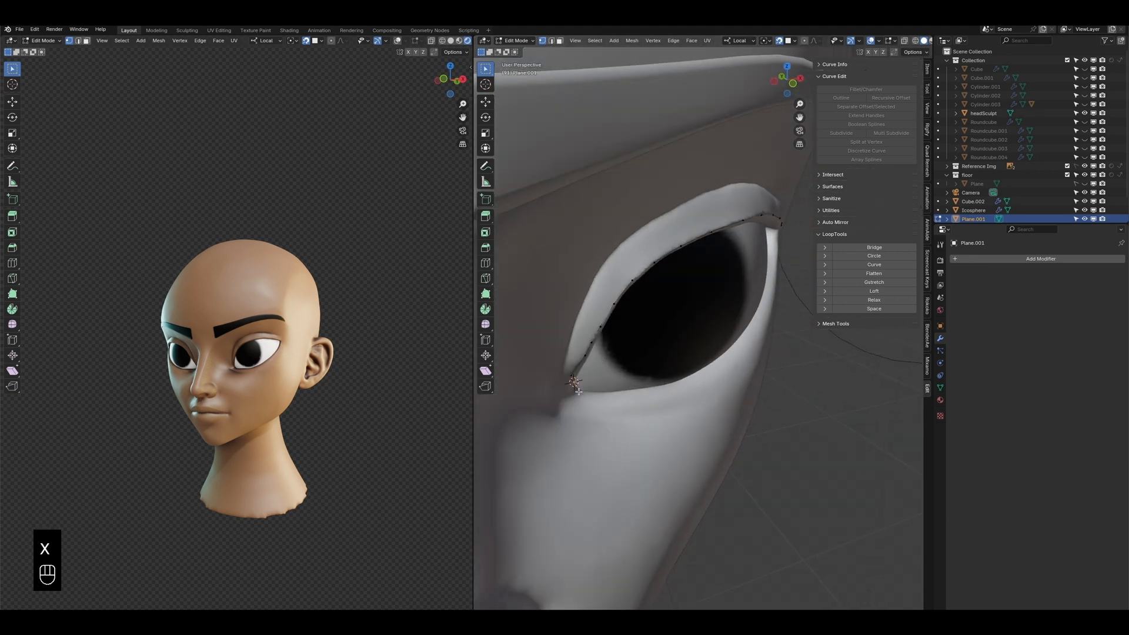
# Step: Switch to edge selection and select the whole edge chain along the upper eyelid's rim
pyautogui.moveTo(600, 362); pyautogui.dragTo(551, 115, button='middle')
pyautogui.click(553, 44)
pyautogui.keyDown('super'); pyautogui.click(605, 341); pyautogui.keyUp('super')
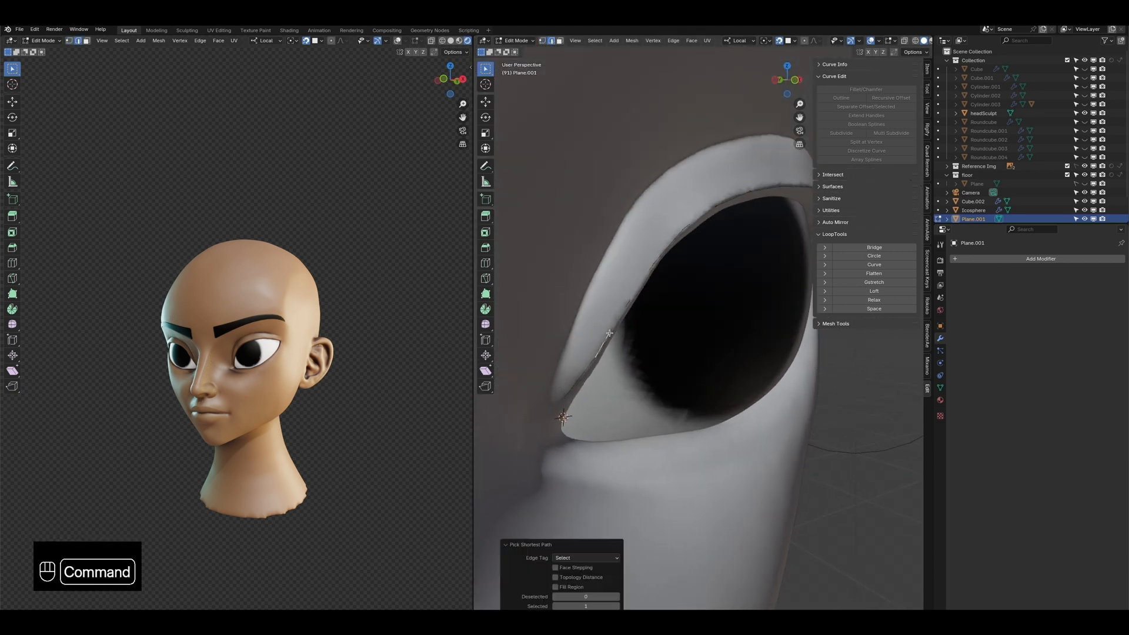
pyautogui.keyDown('alt'); pyautogui.click(580, 378); pyautogui.keyUp('alt')
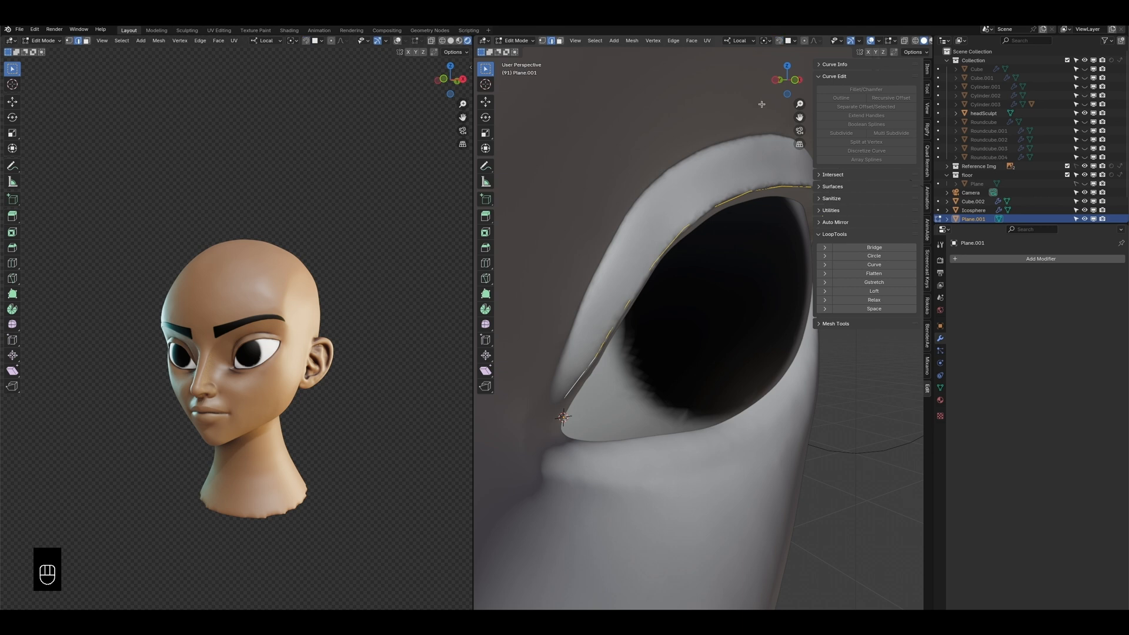
# Step: Extrude the eyelid rim edge chain outward into a lash strip and raise its outer edge along Z
pyautogui.moveTo(762, 104); pyautogui.dragTo(680, 379, button='middle')
pyautogui.press('e')
pyautogui.click(716, 333)
pyautogui.press('g')
pyautogui.press('z')
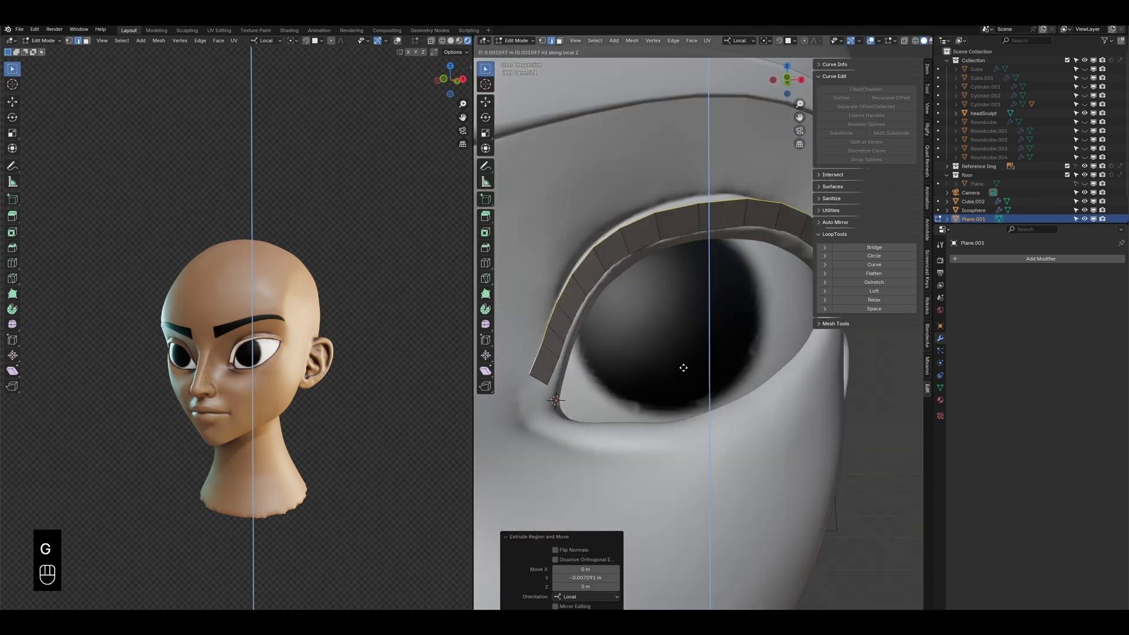
pyautogui.click(682, 347)
# Step: Apply all transforms to the lash strip and add a Mirror modifier on the X axis
pyautogui.press('Tab')
pyautogui.hotkey('ctrl', 'a')
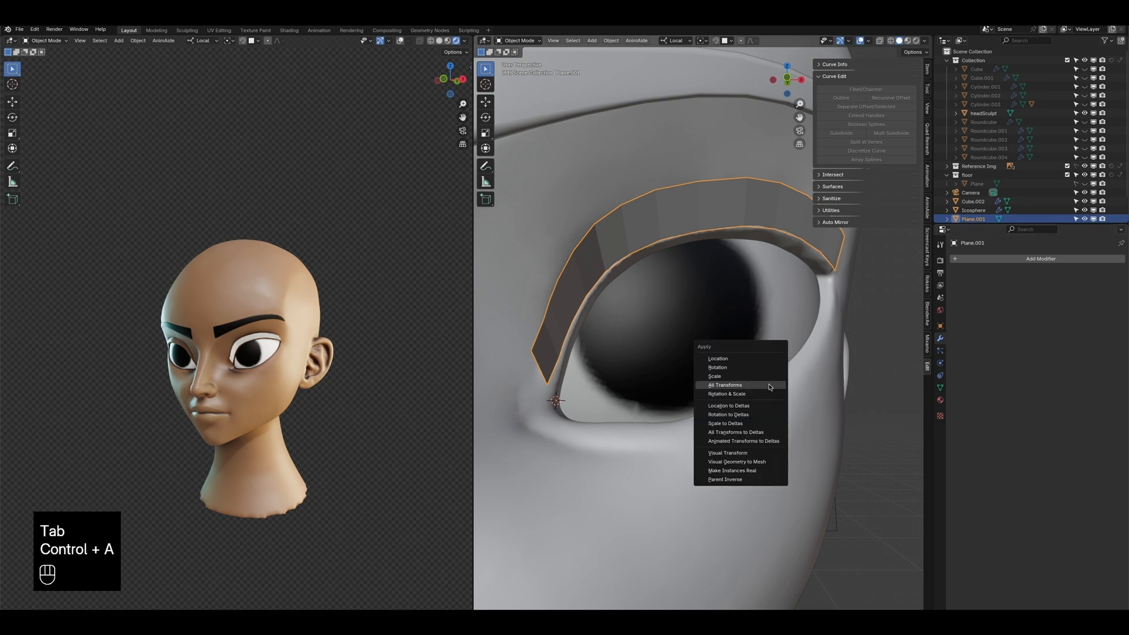
pyautogui.click(769, 386)
pyautogui.click(1003, 260)
pyautogui.moveTo(980, 272)
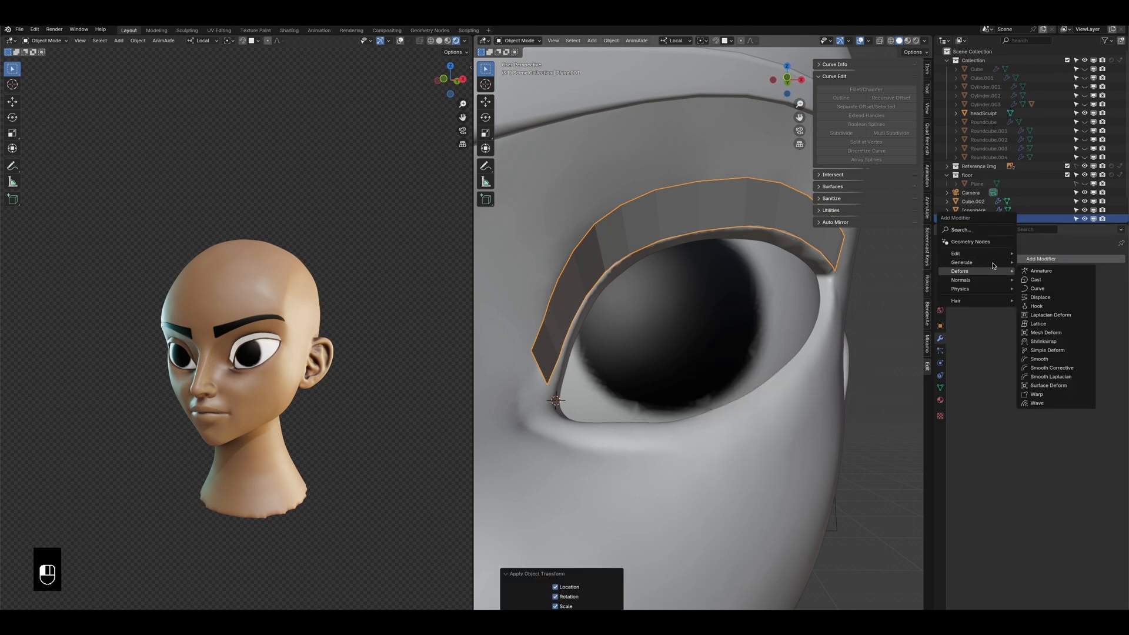
pyautogui.click(1042, 328)
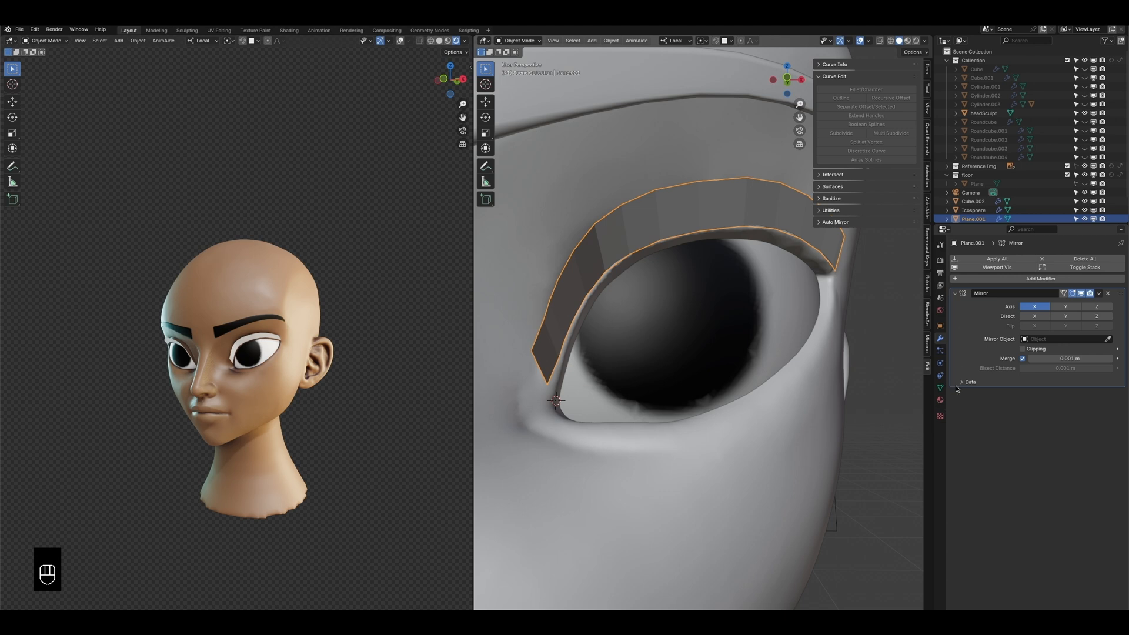
# Step: Assign the existing black material Material.004 to the lash strip
pyautogui.click(941, 400)
pyautogui.click(956, 297)
pyautogui.click(984, 351)
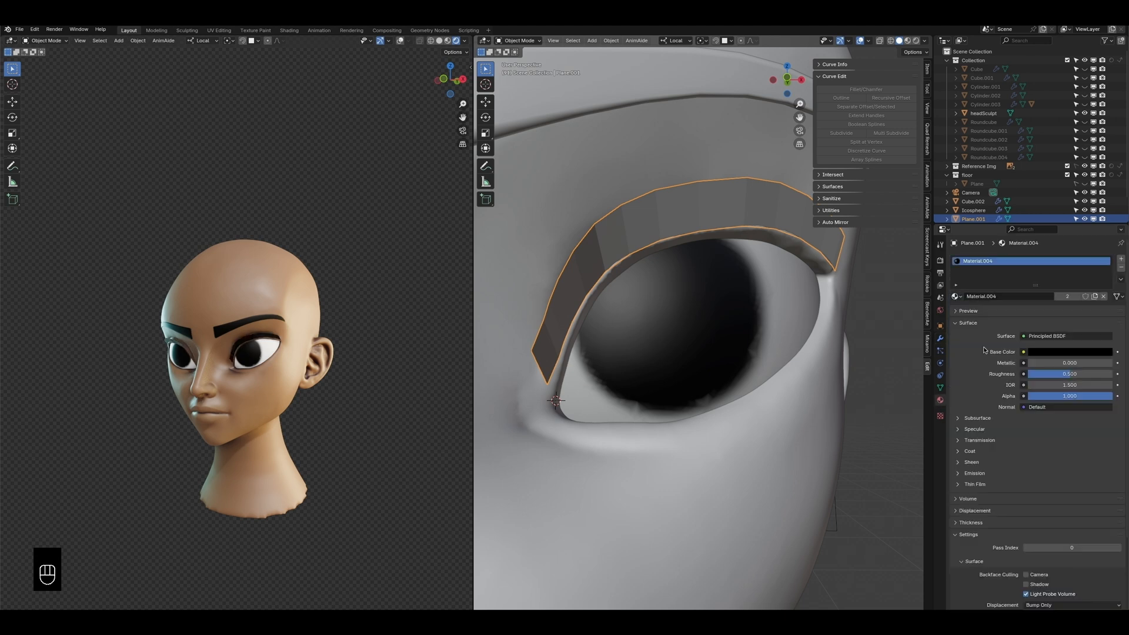
# Step: Shade the lash strip smooth and recalculate the normals of all its faces
pyautogui.rightClick(586, 242)
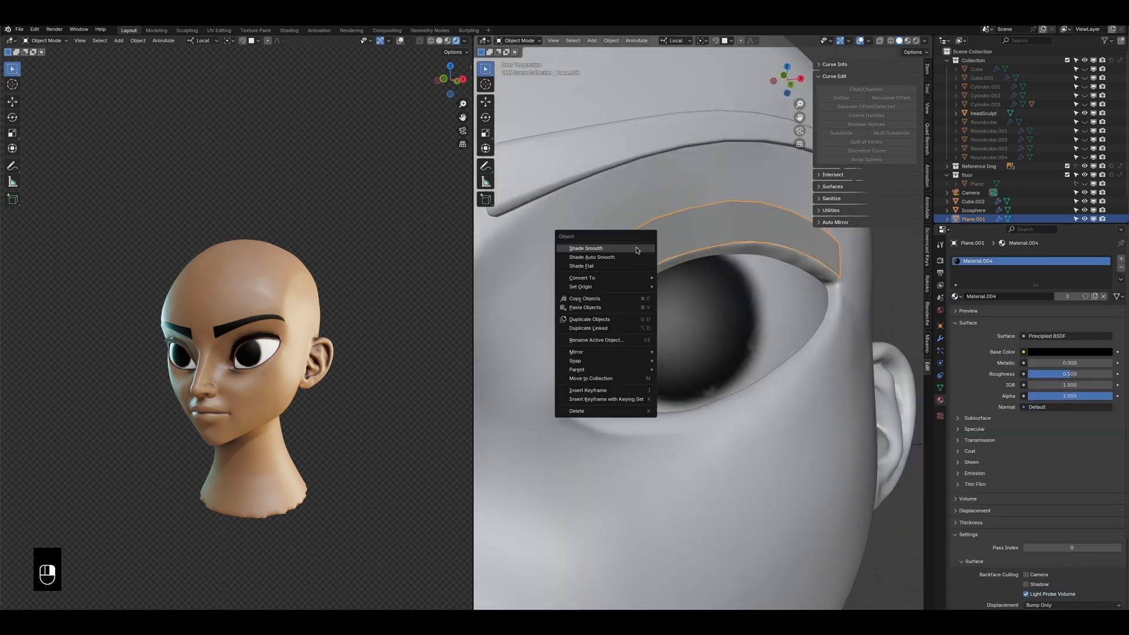
pyautogui.click(586, 242)
pyautogui.scroll(2, 592, 328)
pyautogui.press('Tab')
pyautogui.press('a')
pyautogui.hotkey('shift', 'n')
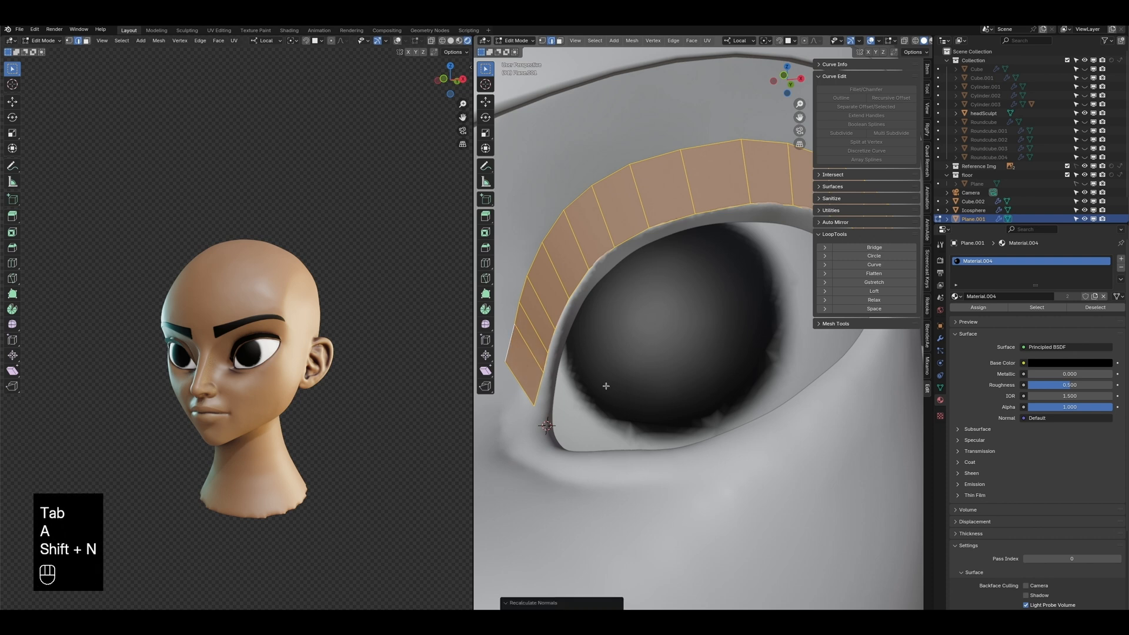
# Step: In vertex selection, slide the outer-edge vertex at the lash's inner end toward the eyelid rim
pyautogui.click(542, 40)
pyautogui.click(506, 360)
pyautogui.press('g')
pyautogui.press('g')
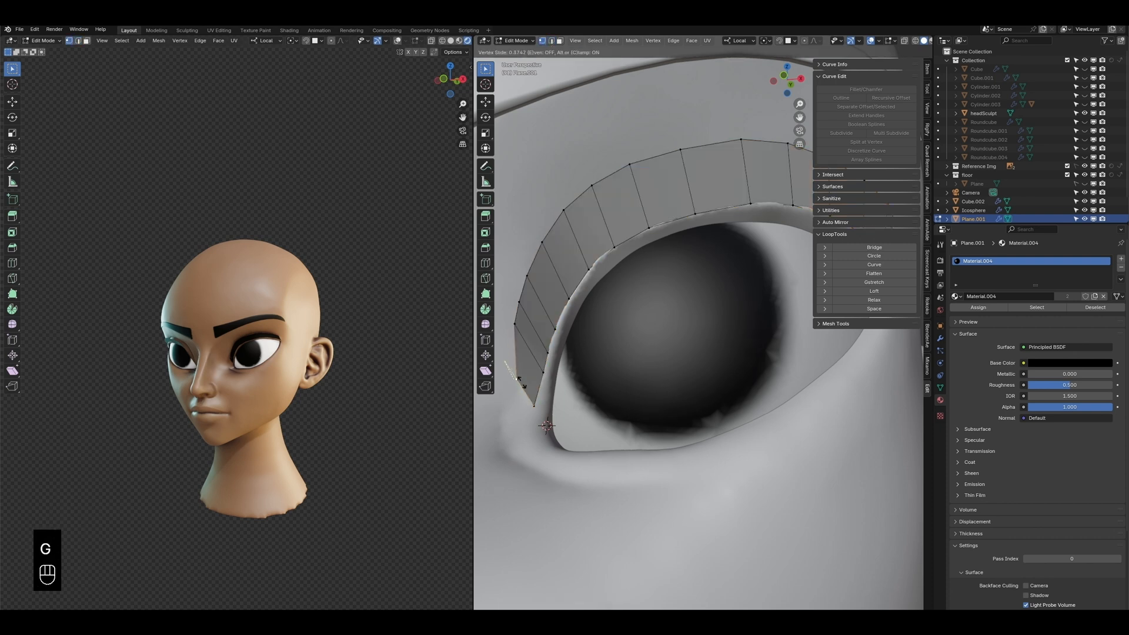
pyautogui.click(525, 354)
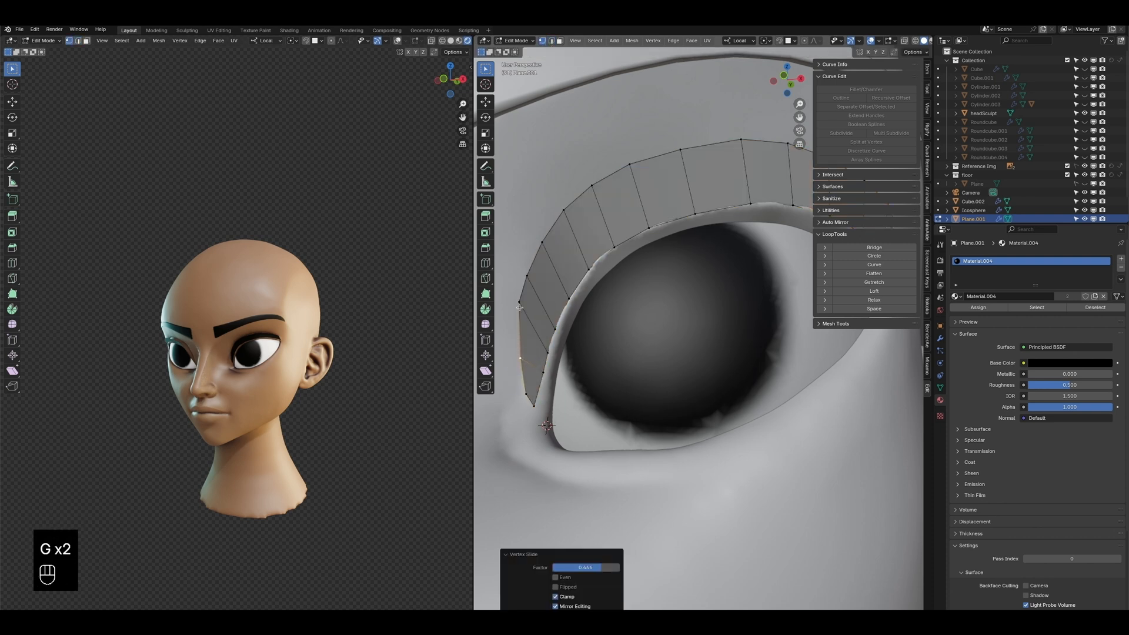
# Step: Slide the neighbouring outer-edge vertices near the inner eye corner inward to taper the lash strip
pyautogui.click(519, 301)
pyautogui.press('g')
pyautogui.click(521, 320)
pyautogui.press('g')
pyautogui.click(524, 330)
pyautogui.click(519, 356)
pyautogui.press('g')
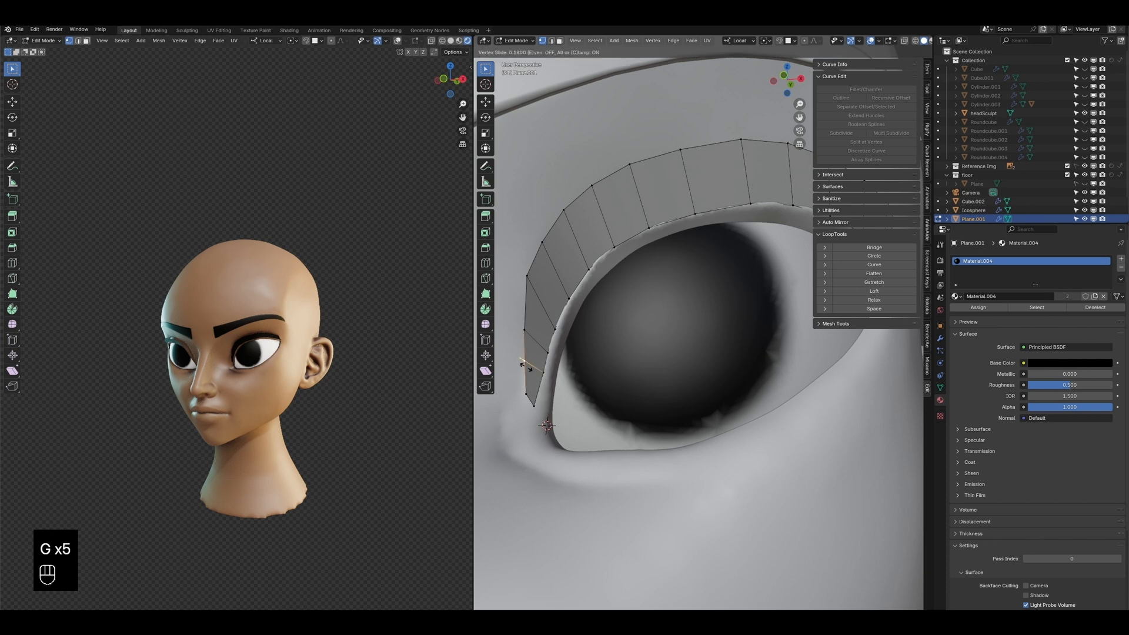
pyautogui.press('g')
pyautogui.click(528, 402)
# Step: Pull the lash's upper vertex at the outer eye corner outward into a pointed wing and reposition the vertex beside it
pyautogui.scroll(-3, 528, 401)
pyautogui.moveTo(527, 402); pyautogui.dragTo(605, 330, button='middle')
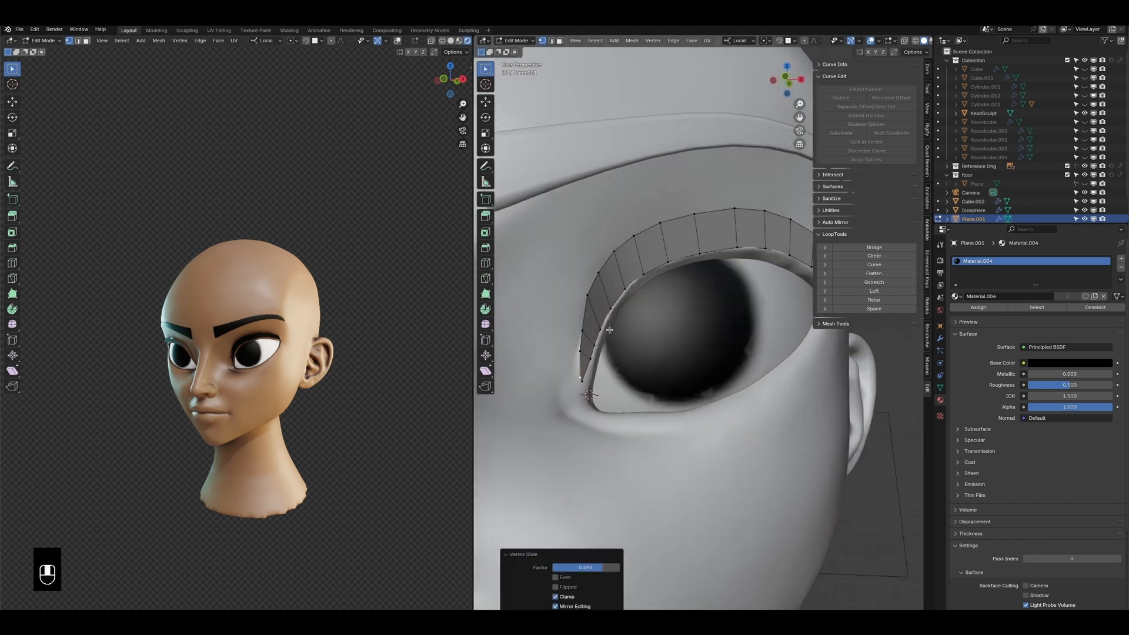
pyautogui.scroll(2, 647, 329)
pyautogui.moveTo(741, 341); pyautogui.dragTo(689, 285, button='middle')
pyautogui.click(722, 259)
pyautogui.press('g')
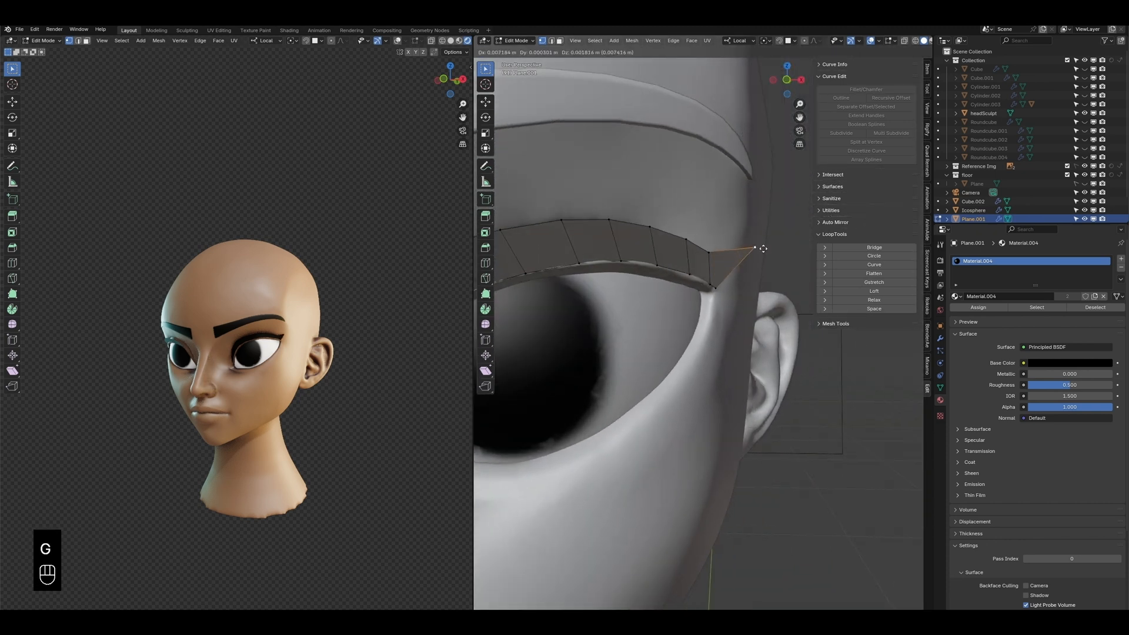
pyautogui.click(779, 241)
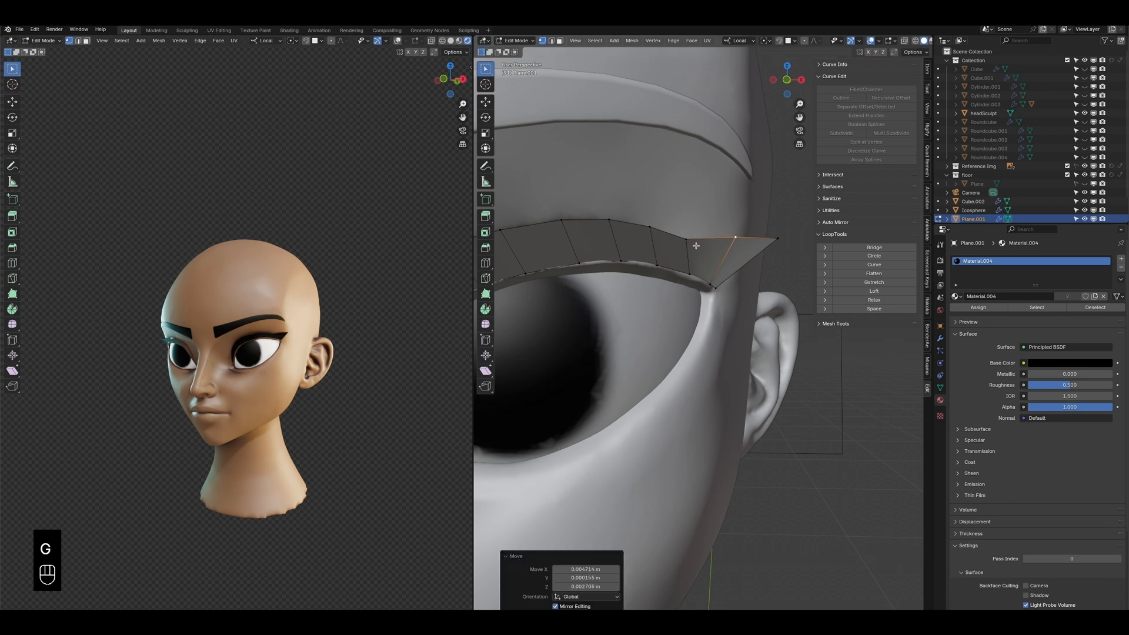
pyautogui.press('g')
pyautogui.press('g')
pyautogui.click(737, 248)
# Step: Add one centred loop cut along the lash strip and offset it with Shrink/Fatten by about -0.002 m
pyautogui.scroll(-3, 694, 264)
pyautogui.moveTo(658, 272); pyautogui.dragTo(606, 285, button='middle')
pyautogui.hotkey('ctrl', 'r')
pyautogui.click(594, 286)
pyautogui.click(593, 284)
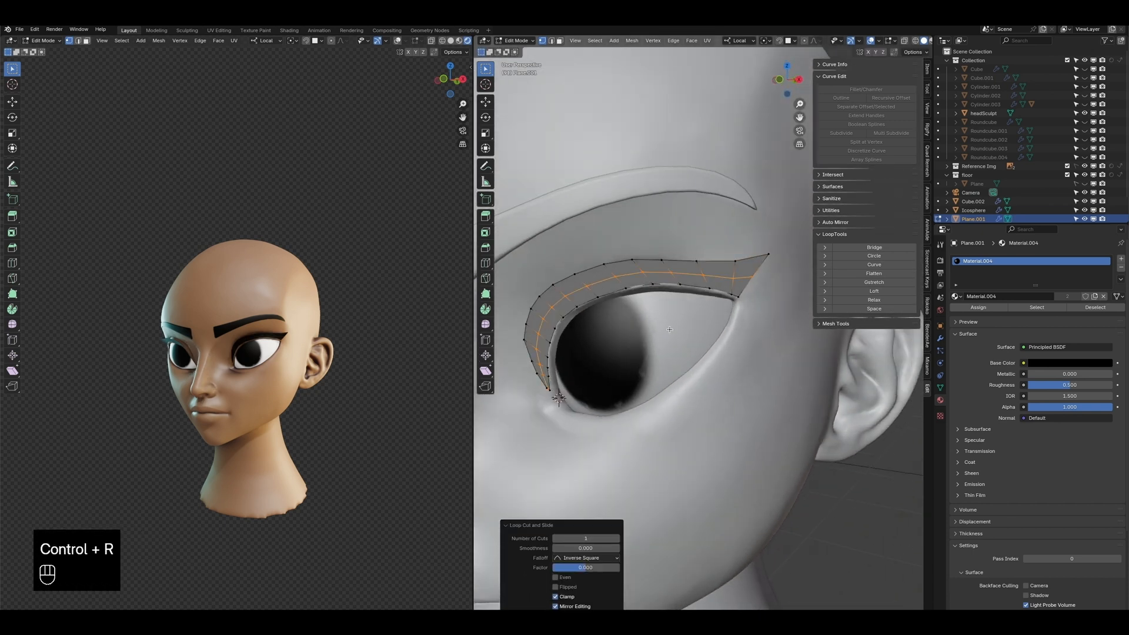
pyautogui.hotkey('alt', 's')
pyautogui.click(675, 330)
pyautogui.moveTo(675, 330); pyautogui.dragTo(618, 320, button='middle')
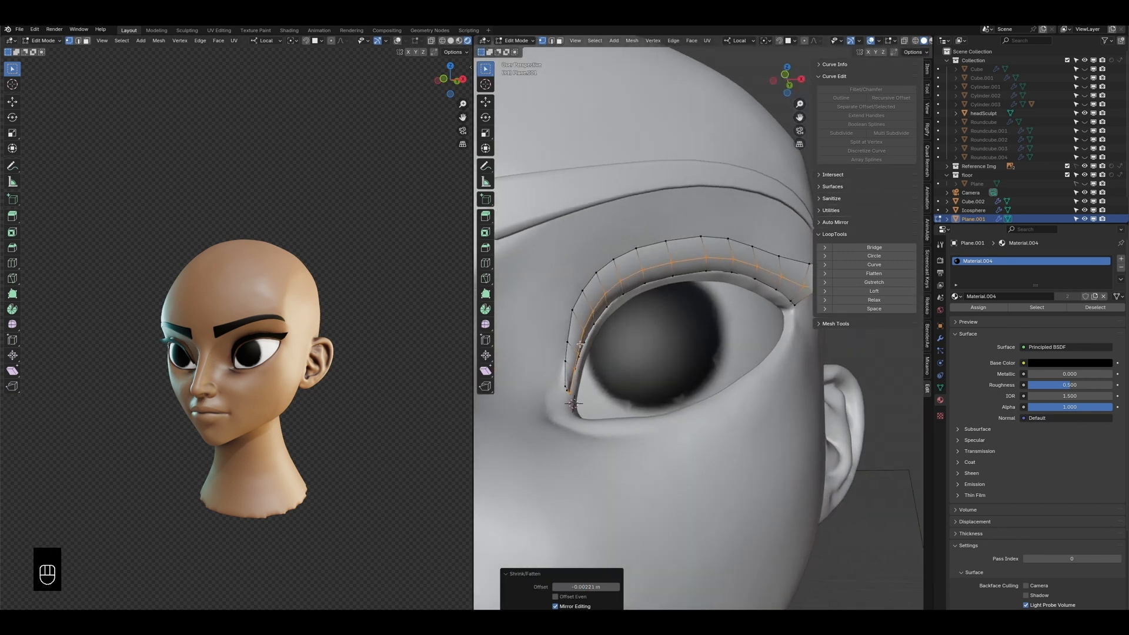
# Step: Raise two upper-edge lash vertices above the inner part of the iris slightly to smooth the arc
pyautogui.press('Tab')
pyautogui.moveTo(282, 377); pyautogui.dragTo(247, 368, button='middle')
pyautogui.press('Tab')
pyautogui.click(670, 243)
pyautogui.press('g')
pyautogui.click(670, 238)
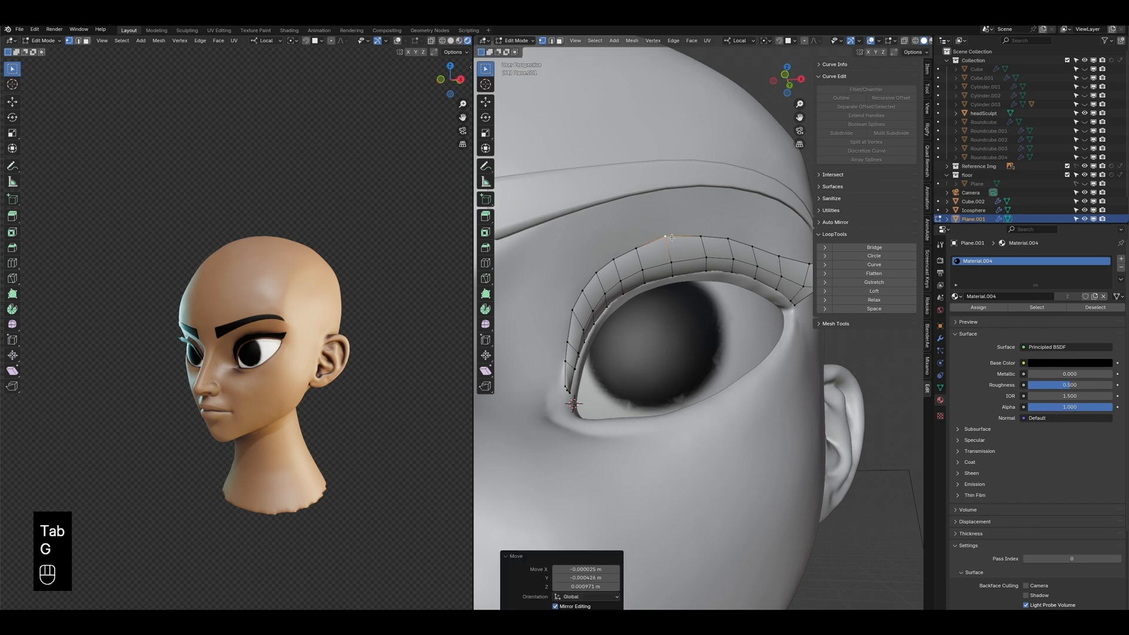
pyautogui.click(642, 250)
pyautogui.press('g')
pyautogui.click(641, 246)
# Step: Nudge the next three upper-edge lash vertices toward the inner eye corner slightly outward
pyautogui.click(623, 260)
pyautogui.press('g')
pyautogui.click(623, 257)
pyautogui.click(606, 276)
pyautogui.press('g')
pyautogui.click(604, 273)
pyautogui.click(591, 294)
pyautogui.press('g')
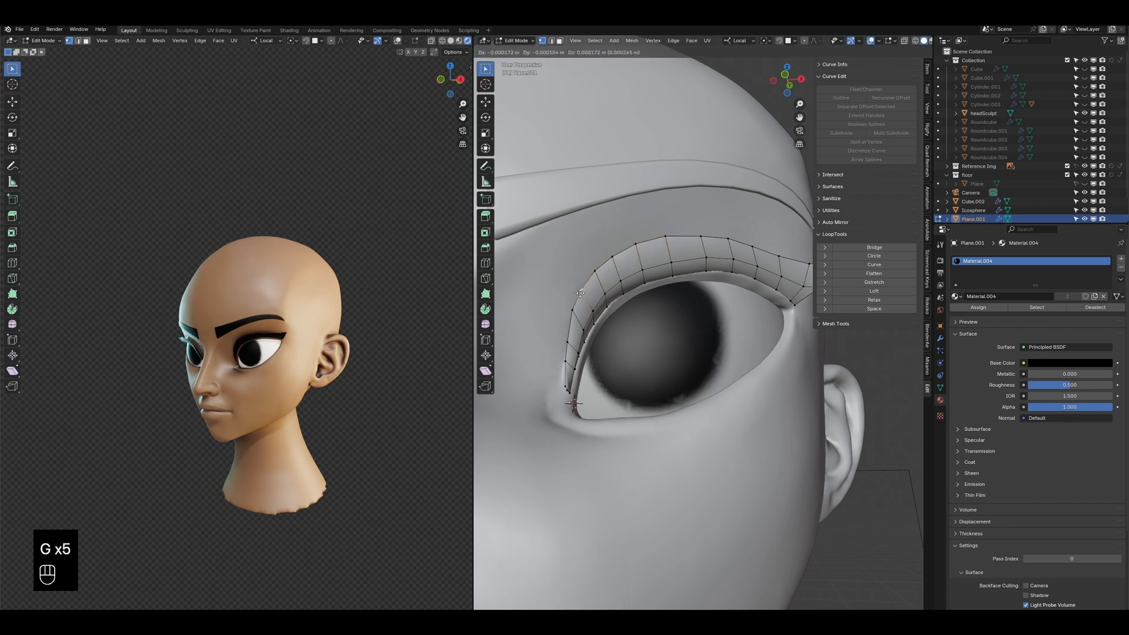
pyautogui.click(589, 290)
# Step: Adjust two upper-edge lash vertices above the outer part of the iris to even out the curve
pyautogui.keyDown('shift'); pyautogui.moveTo(686, 259); pyautogui.dragTo(633, 262, button='middle'); pyautogui.keyUp('shift')
pyautogui.press('g')
pyautogui.click(633, 261)
pyautogui.press('g')
pyautogui.click(634, 261)
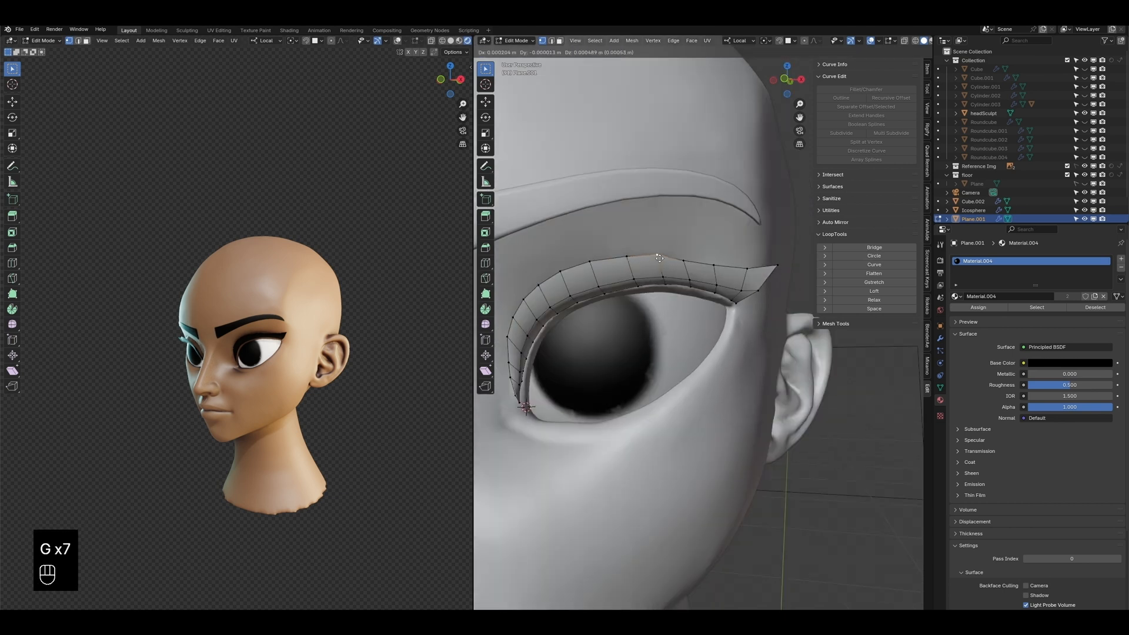
pyautogui.press('g')
pyautogui.click(635, 260)
pyautogui.press('g')
pyautogui.click(635, 259)
pyautogui.click(657, 259)
pyautogui.press('g')
pyautogui.click(658, 260)
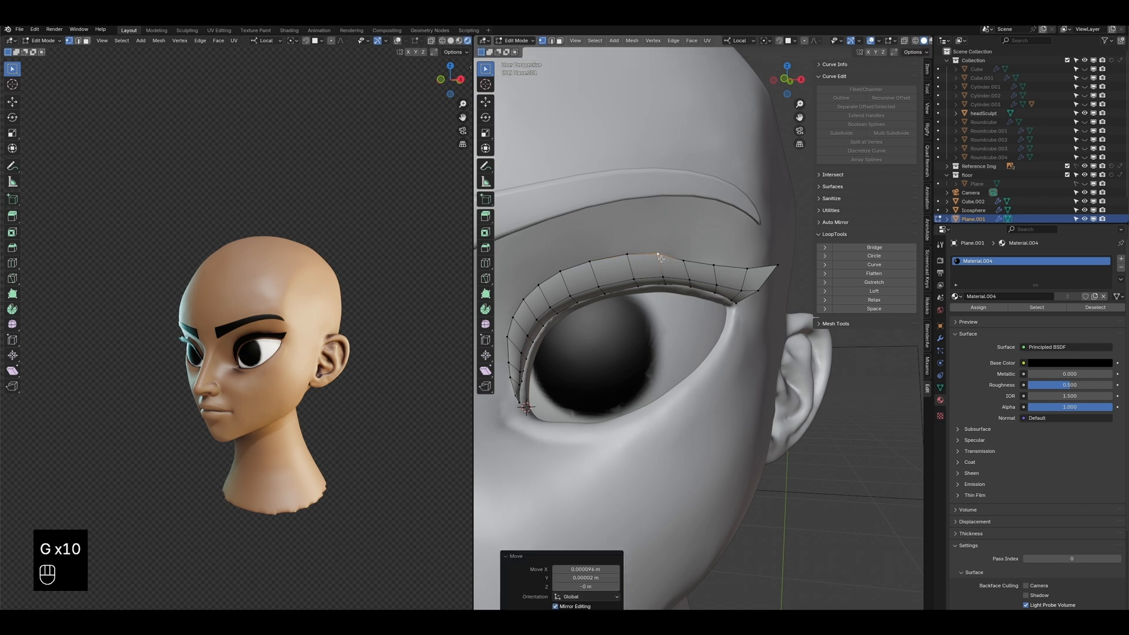
# Step: Reposition the last three upper-edge lash vertices leading up to the wing tip
pyautogui.click(685, 264)
pyautogui.press('g')
pyautogui.click(690, 259)
pyautogui.click(713, 266)
pyautogui.press('g')
pyautogui.click(721, 266)
pyautogui.click(743, 271)
pyautogui.press('g')
pyautogui.click(744, 272)
# Step: Move the middle vertex on the end edge of the lash wing to refine its shape
pyautogui.moveTo(775, 306); pyautogui.dragTo(722, 288, button='middle')
pyautogui.press('g')
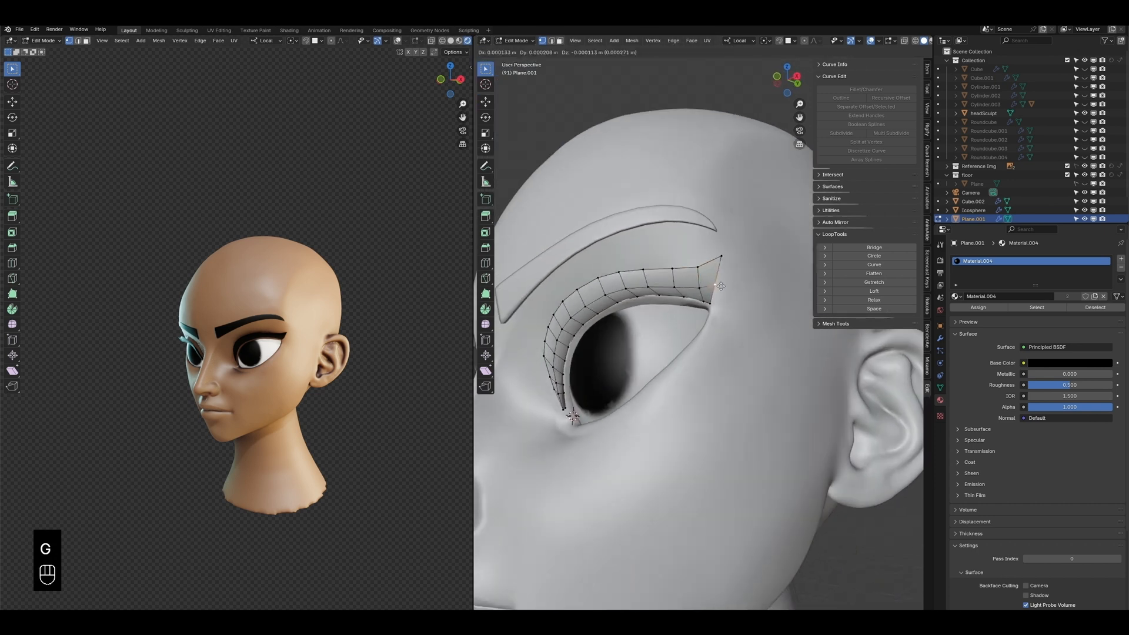
pyautogui.click(722, 293)
# Step: Leave mesh editing, check the mirrored lashes from the front and save the file
pyautogui.press('Tab')
pyautogui.scroll(-3, 694, 317)
pyautogui.moveTo(659, 323); pyautogui.dragTo(724, 327, button='middle')
pyautogui.scroll(2, 422, 386)
pyautogui.moveTo(362, 380); pyautogui.dragTo(426, 386, button='middle')
pyautogui.scroll(-5, 426, 386)
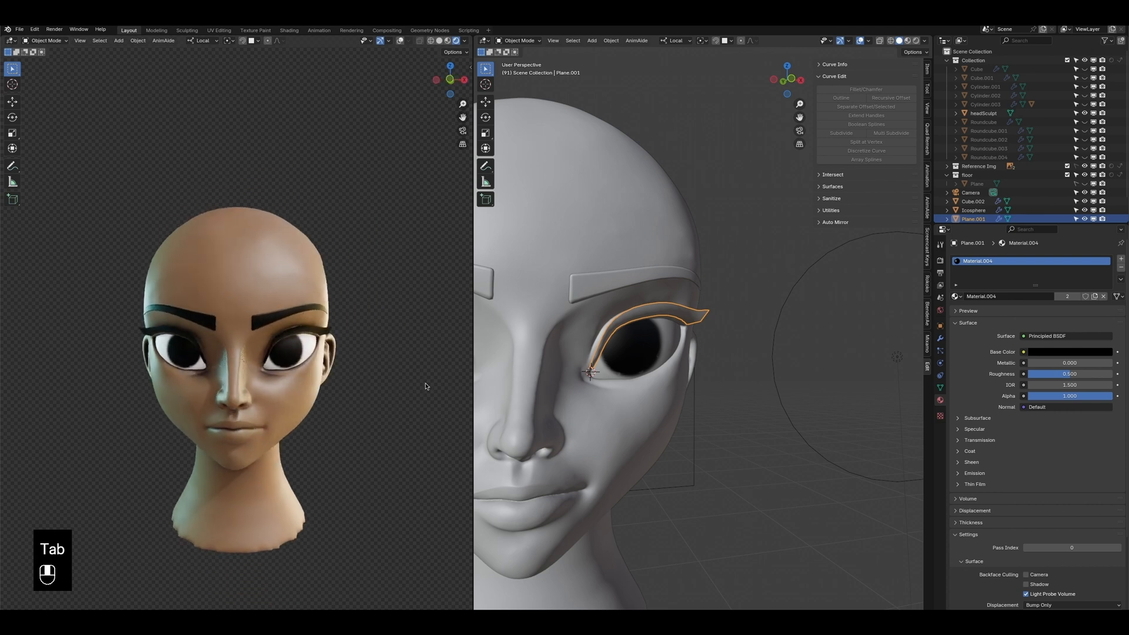
pyautogui.scroll(2, 300, 384)
pyautogui.hotkey('ctrl', 's')
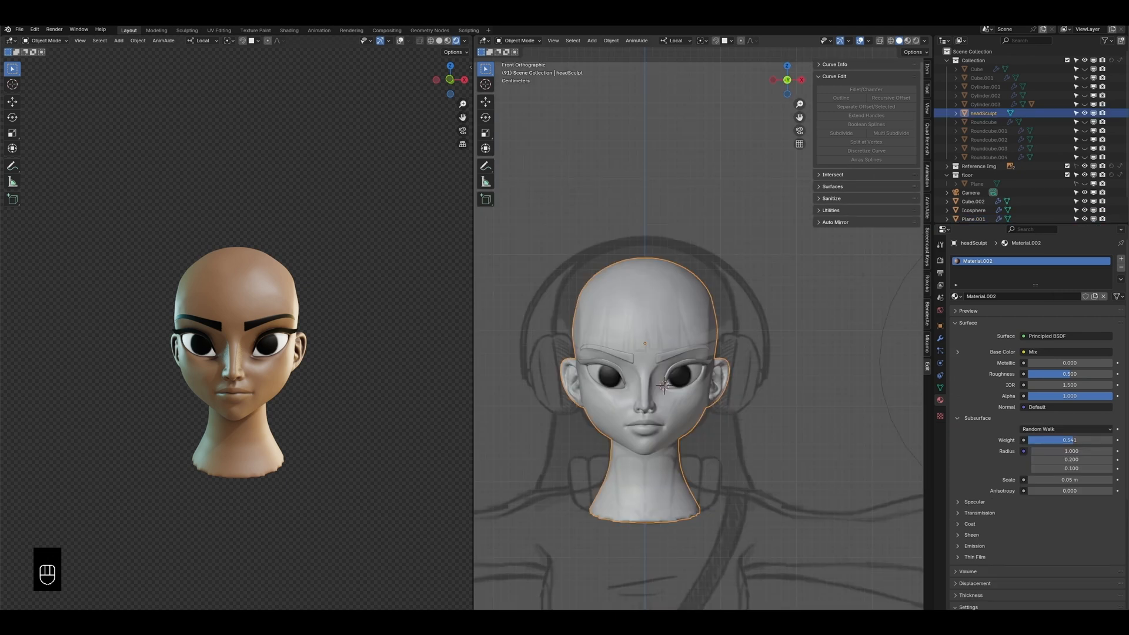
# Step: Place the 3D cursor on the top of the head and set its X location to 0 m
pyautogui.moveTo(620, 338)
pyautogui.mouseDown(button='middle')
pyautogui.moveTo(594, 340)
pyautogui.moveTo(661, 313)
pyautogui.moveTo(634, 276)
pyautogui.mouseUp(button='middle')
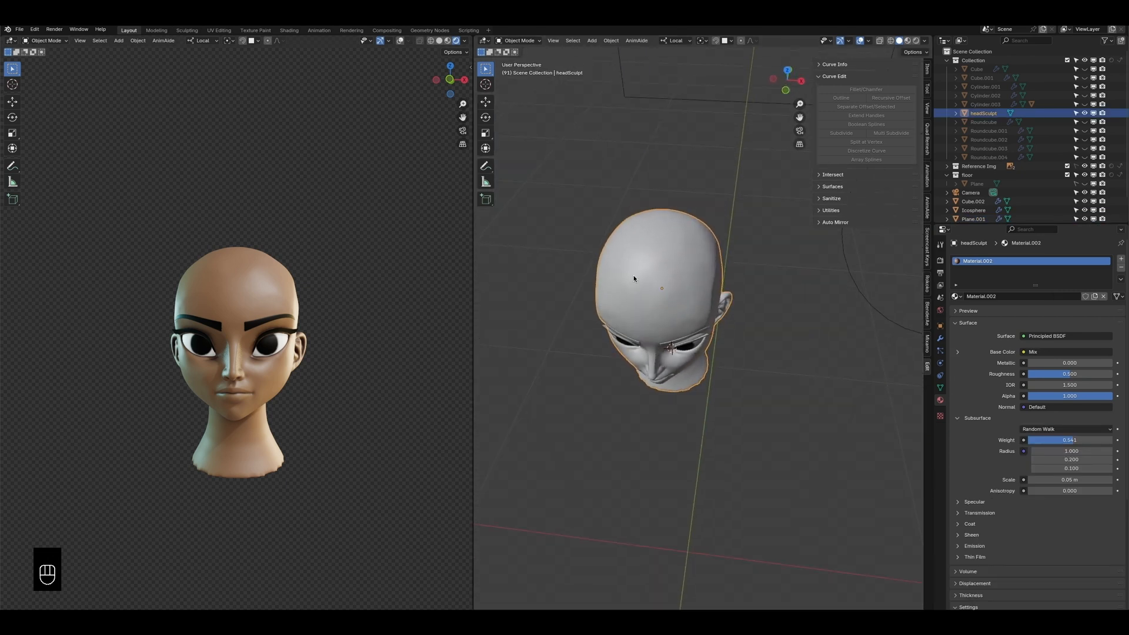
pyautogui.moveTo(651, 254); pyautogui.dragTo(644, 249, button='right')
pyautogui.rightClick(652, 253)
pyautogui.click(799, 259)
pyautogui.keyDown('shift'); pyautogui.rightClick(643, 256); pyautogui.keyUp('shift')
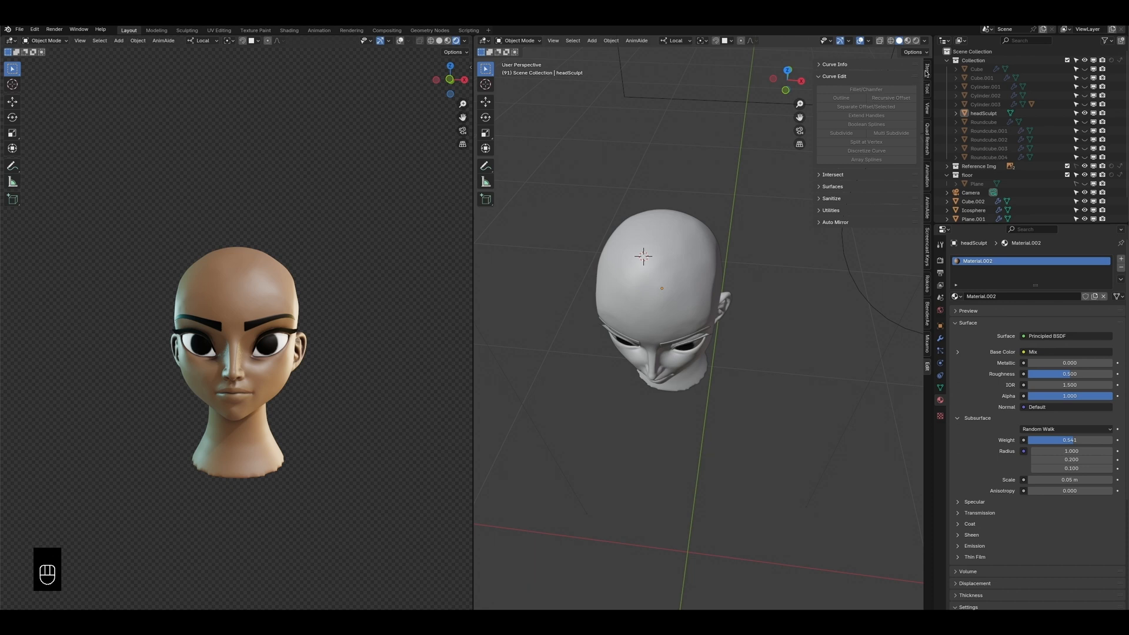
pyautogui.click(929, 109)
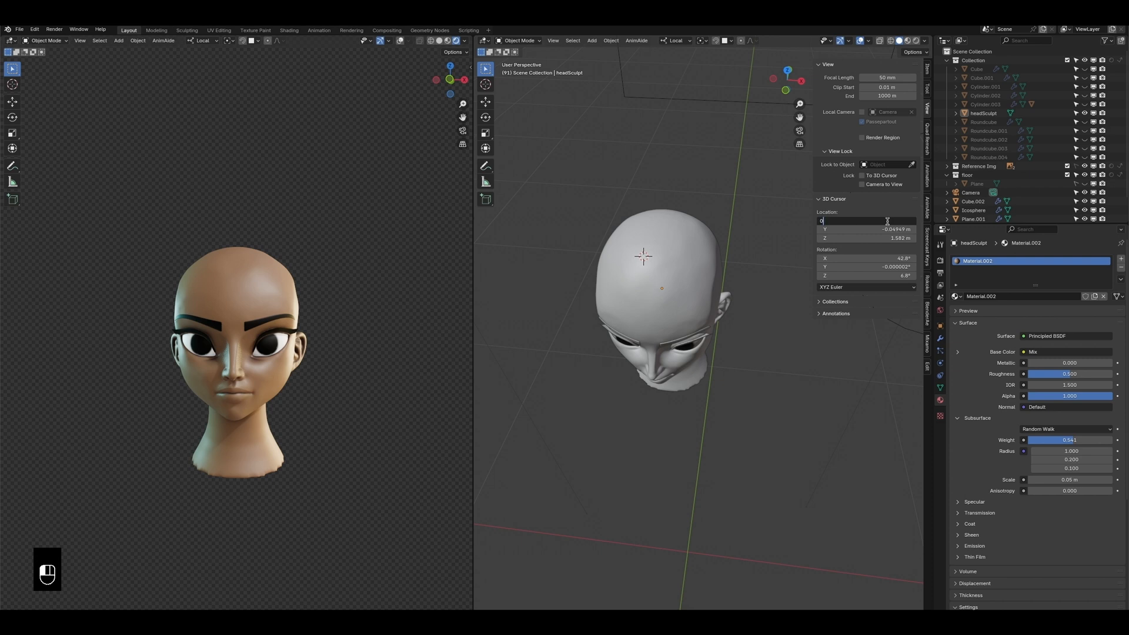
# Step: Add a UV sphere at the 3D cursor and scale it uniformly to about 0.133
pyautogui.moveTo(700, 342); pyautogui.dragTo(741, 339, button='middle')
pyautogui.scroll(2, 694, 279)
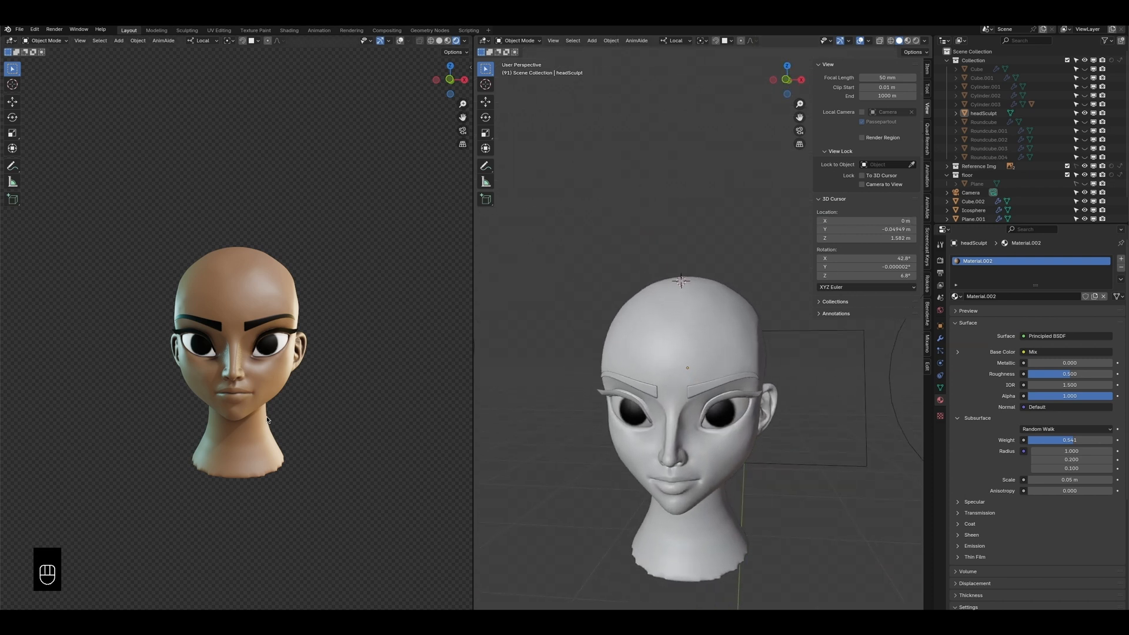
pyautogui.keyDown('shift'); pyautogui.moveTo(267, 420); pyautogui.dragTo(258, 391, button='middle'); pyautogui.keyUp('shift')
pyautogui.scroll(1, 271, 385)
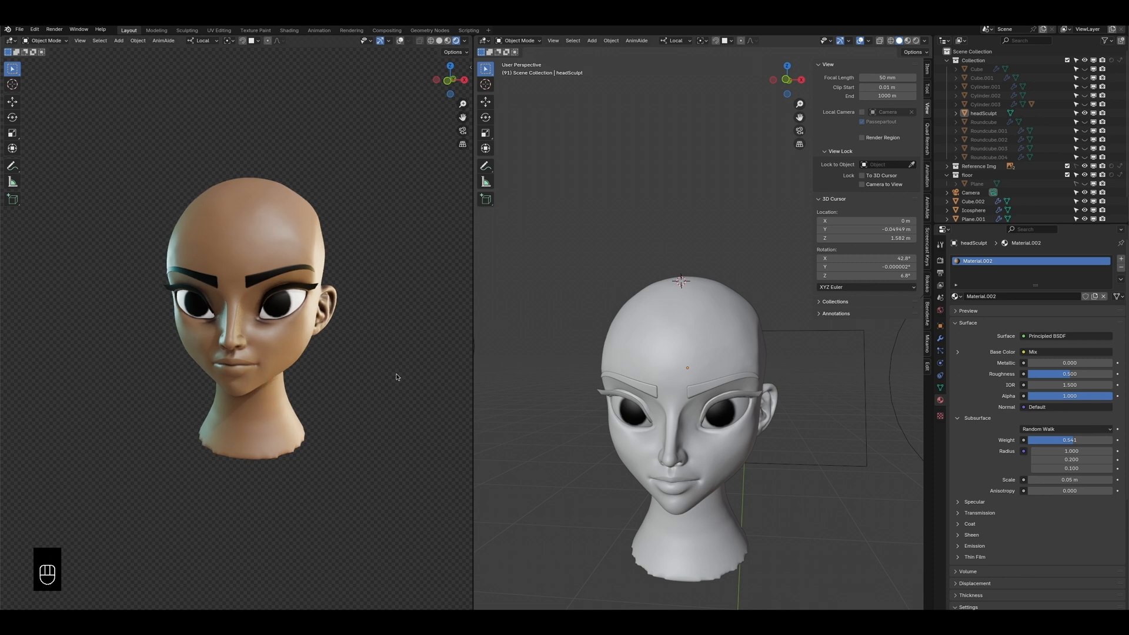
pyautogui.hotkey('shift', 'a')
pyautogui.moveTo(717, 344)
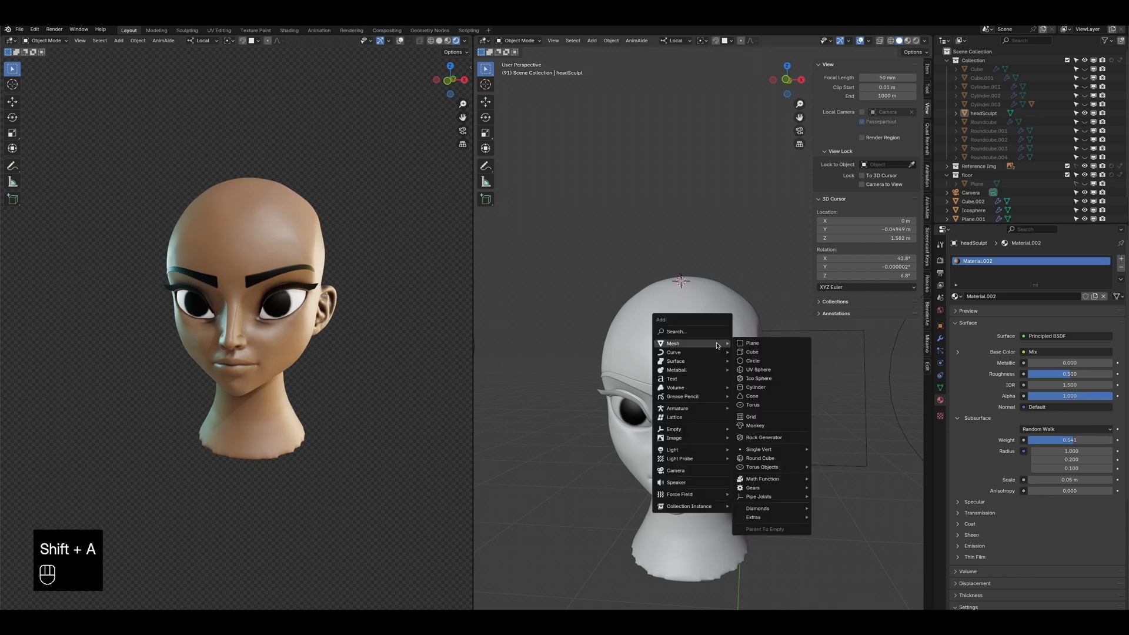
pyautogui.click(760, 370)
pyautogui.press('s')
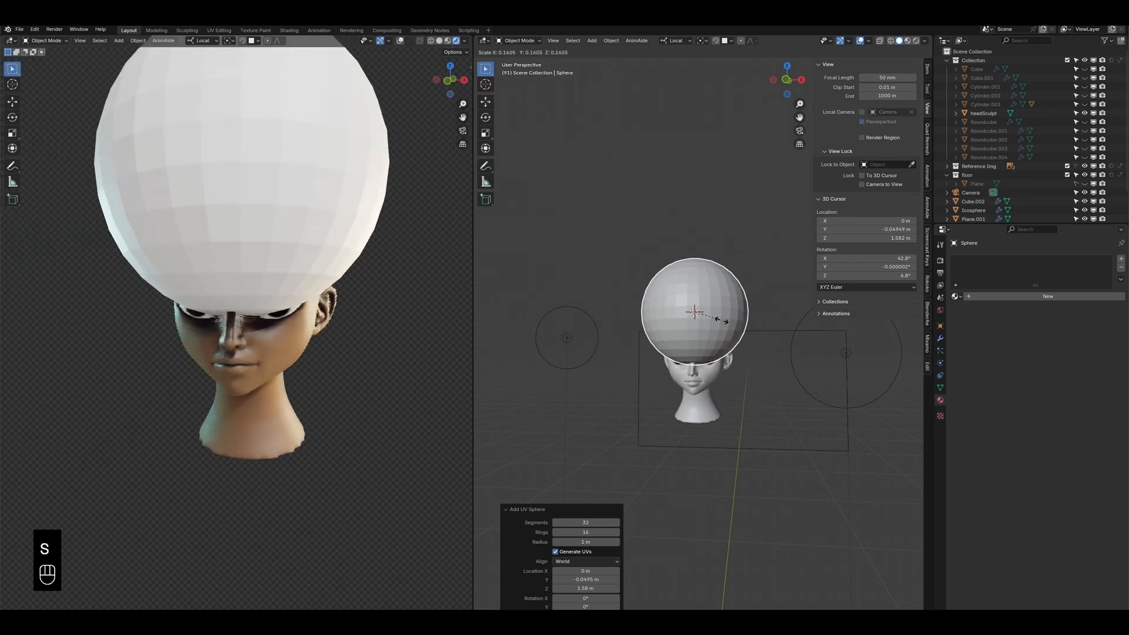
pyautogui.click(709, 334)
# Step: Lower the sphere about 0.074 m along Z over the forehead and shrink it uniformly to about 0.69
pyautogui.moveTo(709, 334); pyautogui.dragTo(748, 372, button='middle')
pyautogui.press('g')
pyautogui.press('z')
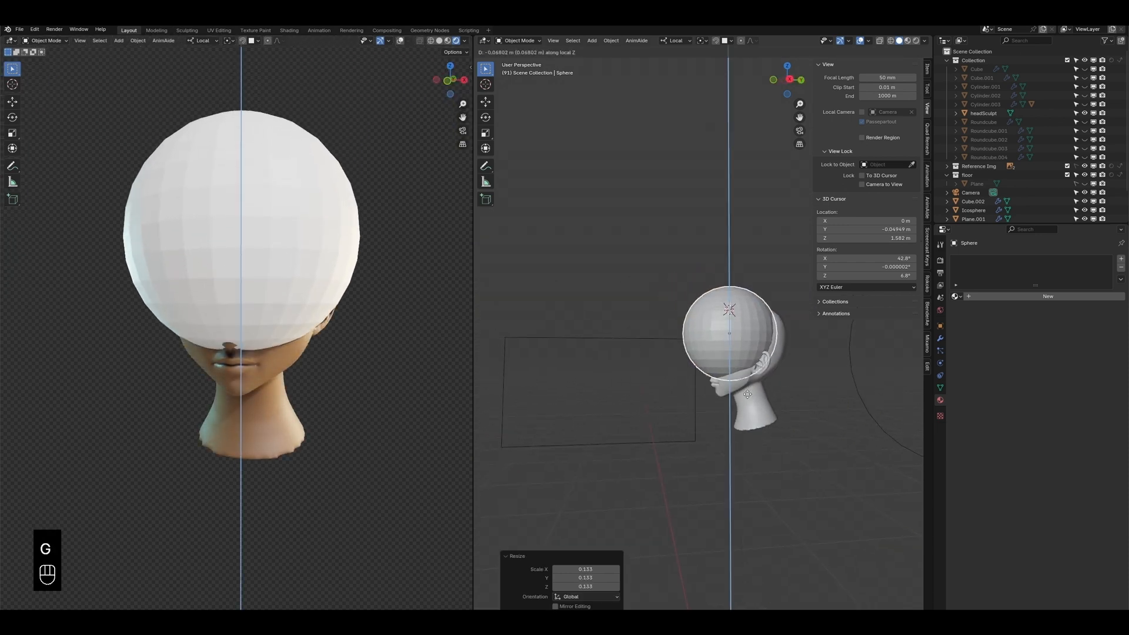
pyautogui.click(750, 380)
pyautogui.press('s')
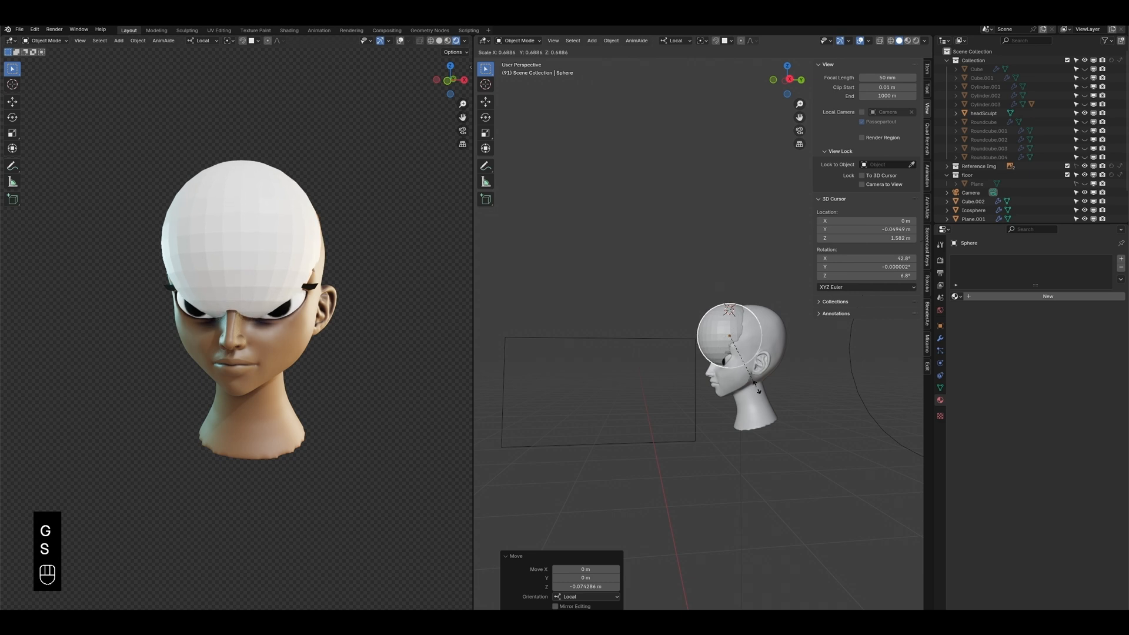
pyautogui.click(757, 387)
# Step: Widen the sphere along X to about 1.19 times so it spans the width of the head
pyautogui.moveTo(757, 387); pyautogui.dragTo(709, 362, button='middle')
pyautogui.press('s')
pyautogui.press('x')
pyautogui.click(830, 372)
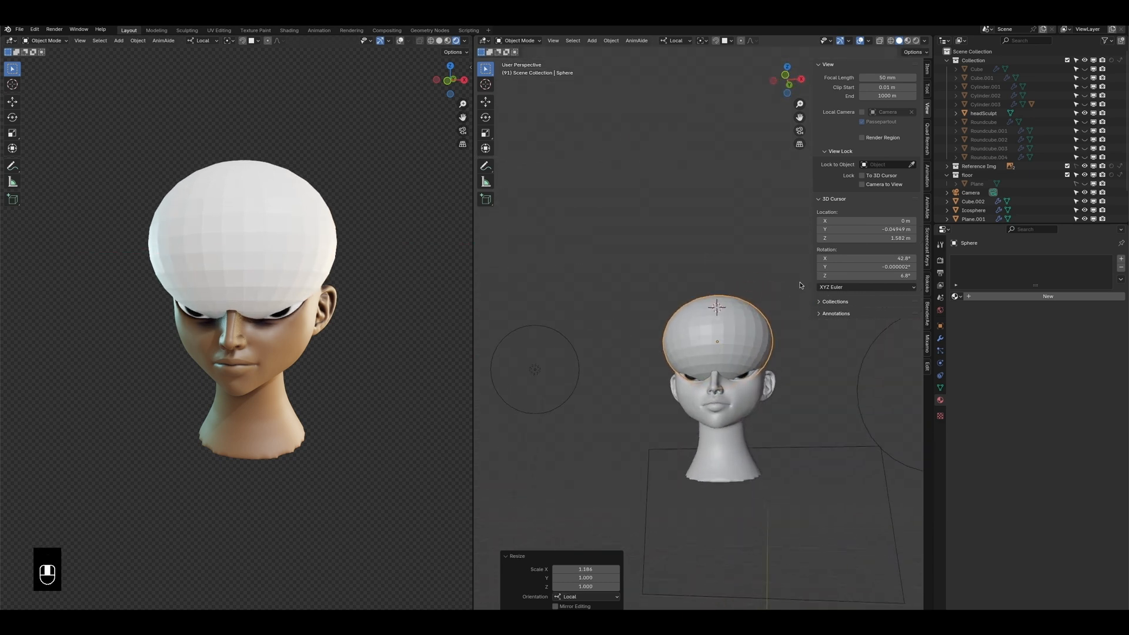
# Step: Delete the horizontal face loop running around the sphere just above the brows
pyautogui.scroll(2, 708, 360)
pyautogui.press('Tab')
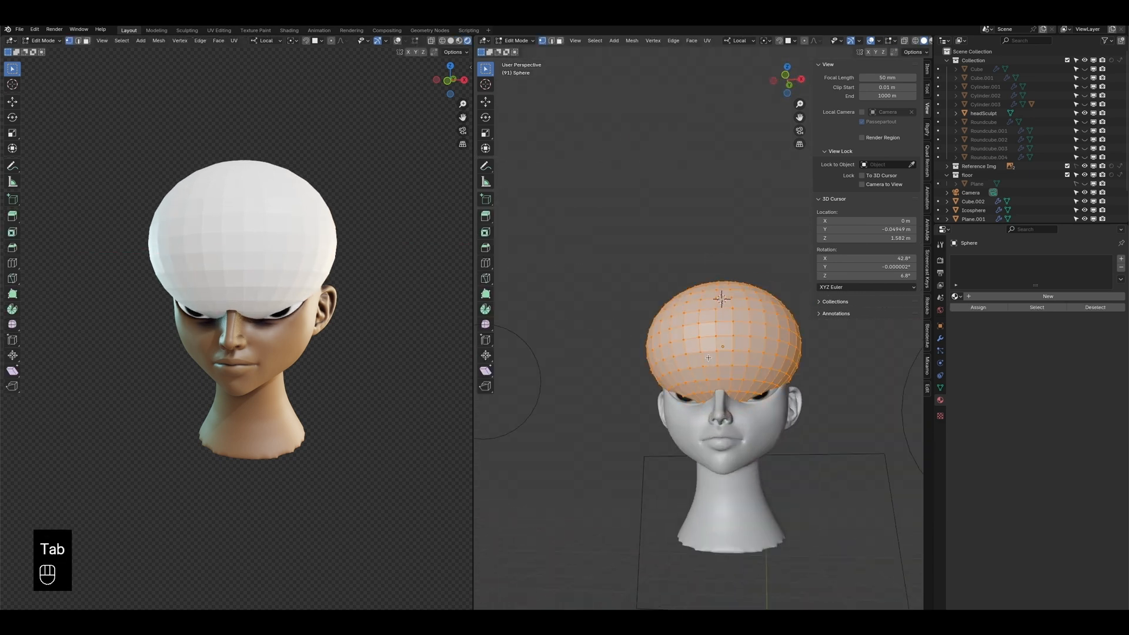
pyautogui.click(552, 43)
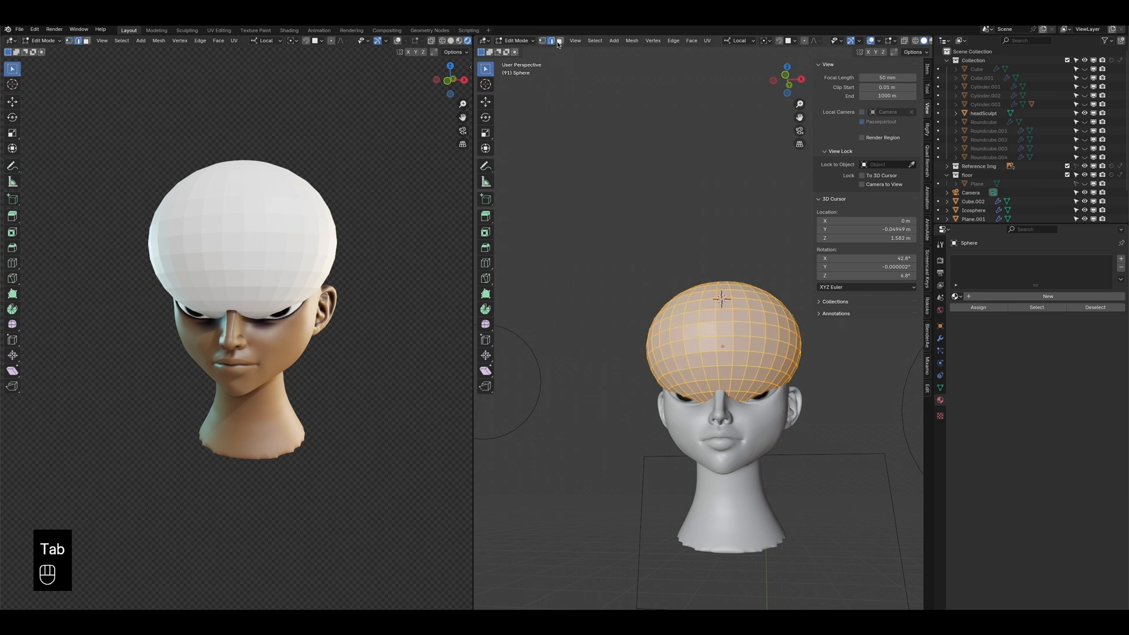
pyautogui.click(716, 359)
pyautogui.keyDown('alt'); pyautogui.click(716, 359); pyautogui.keyUp('alt')
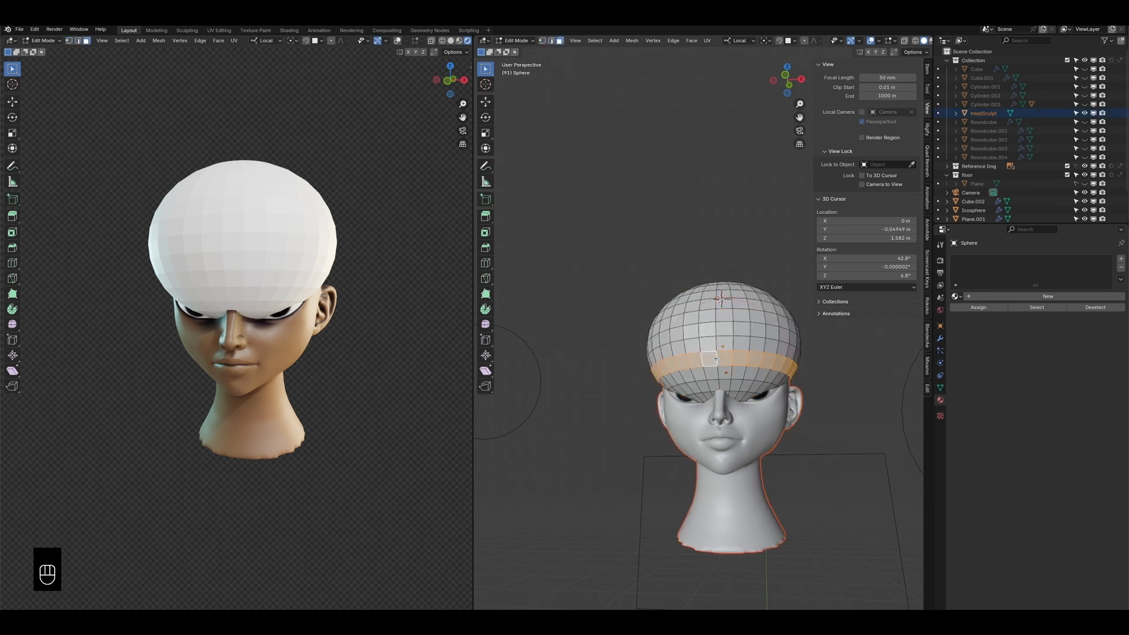
pyautogui.press('x')
pyautogui.click(698, 380)
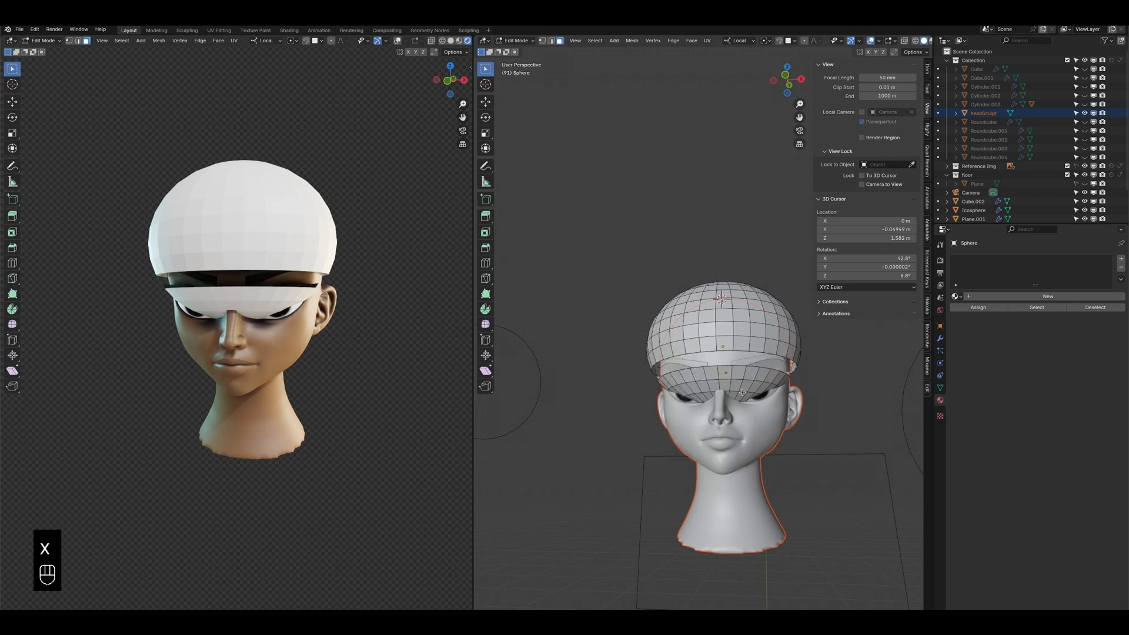
# Step: Delete the detached lower part of the sphere covering the eyes, leaving only the upper cap
pyautogui.press('l')
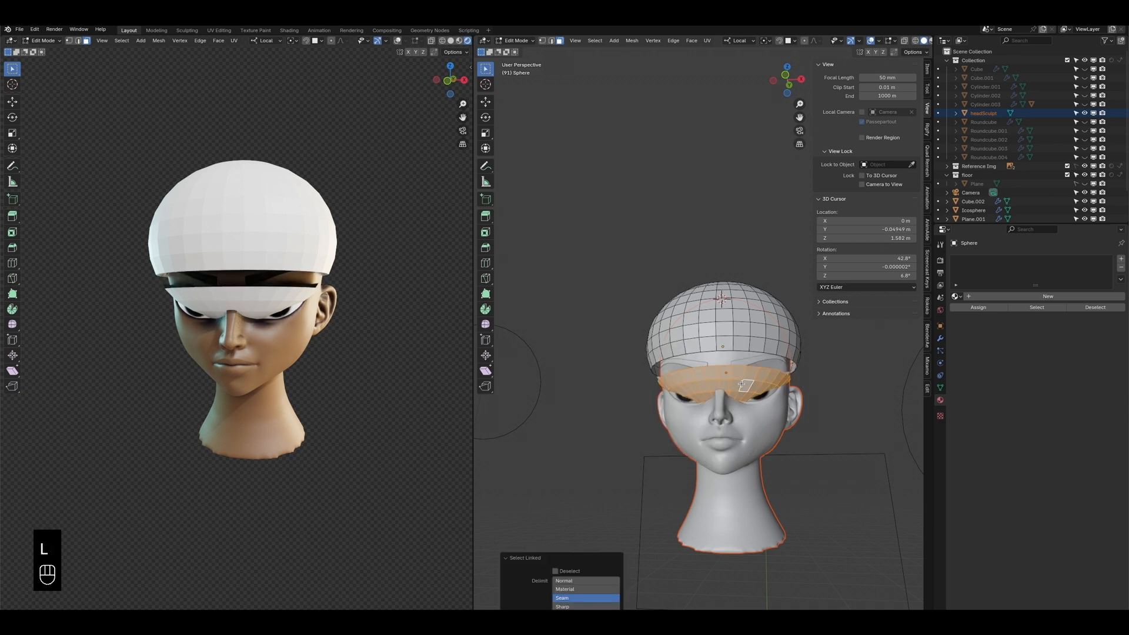
pyautogui.press('x')
pyautogui.click(744, 386)
pyautogui.moveTo(744, 386); pyautogui.dragTo(746, 319, button='middle')
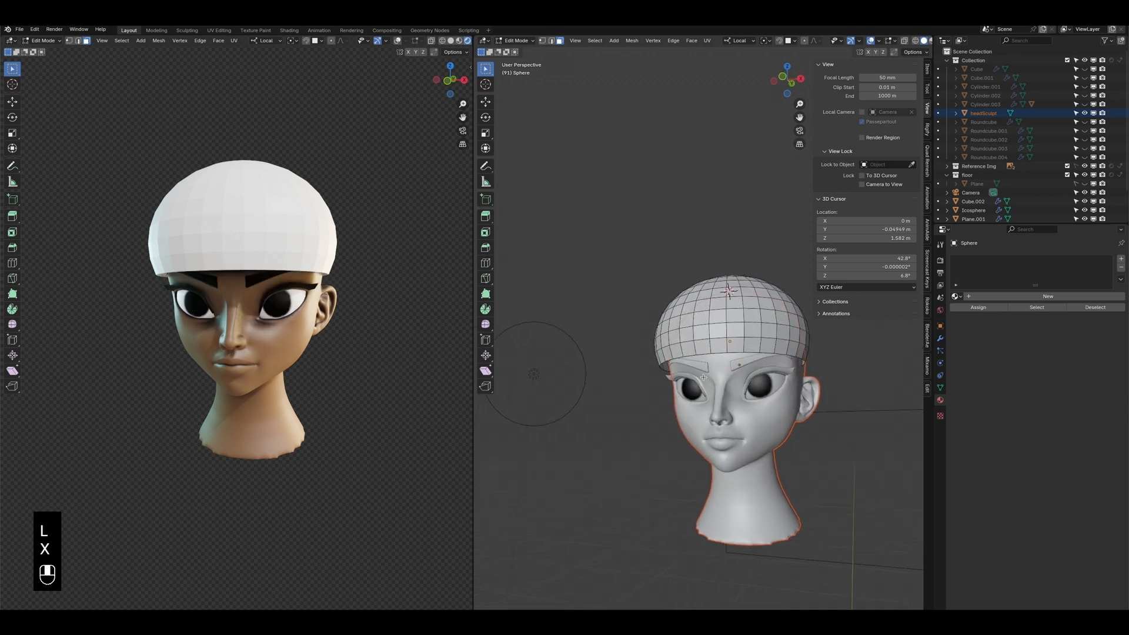
# Step: Shade the hair cap smooth and assign it the existing black material Material.004
pyautogui.press('Tab')
pyautogui.rightClick(746, 322)
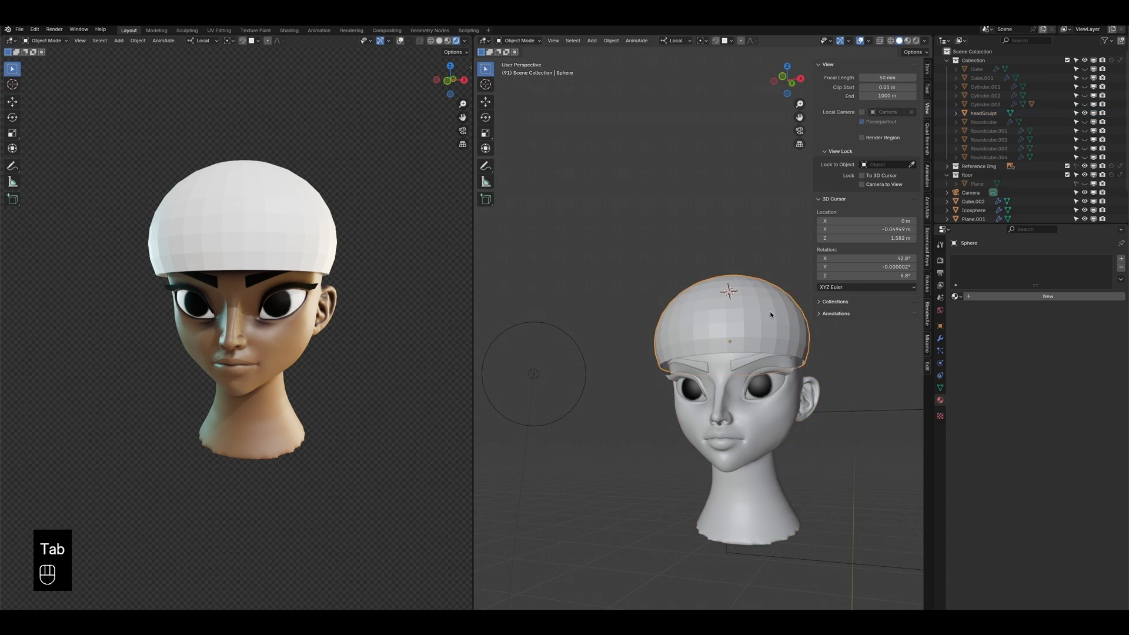
pyautogui.rightClick(770, 313)
pyautogui.click(771, 316)
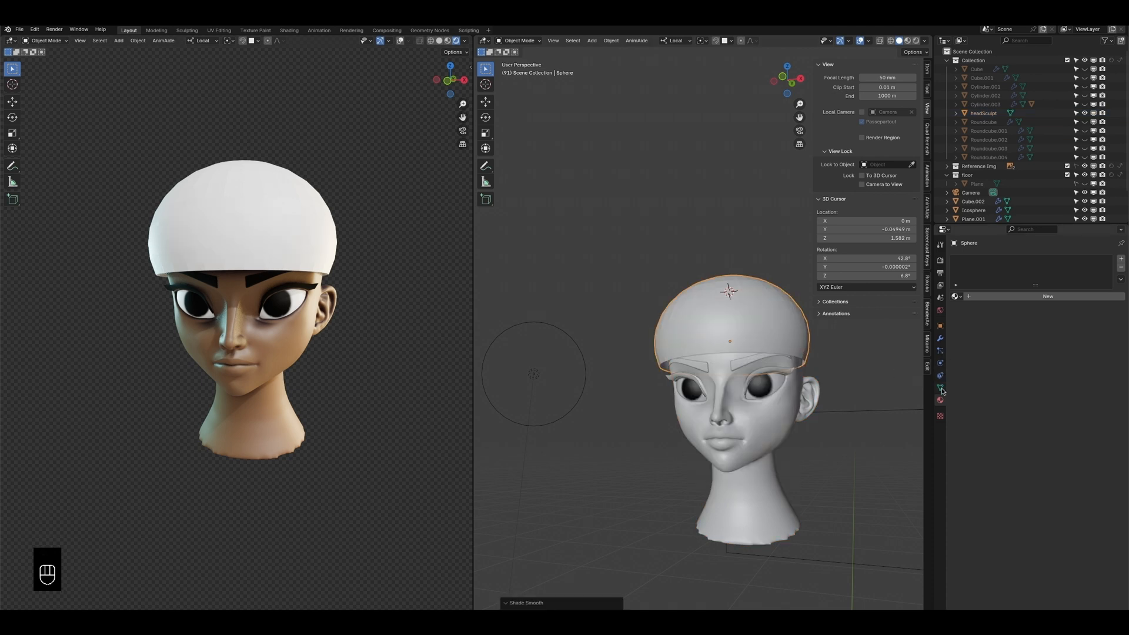
pyautogui.click(956, 297)
pyautogui.click(965, 350)
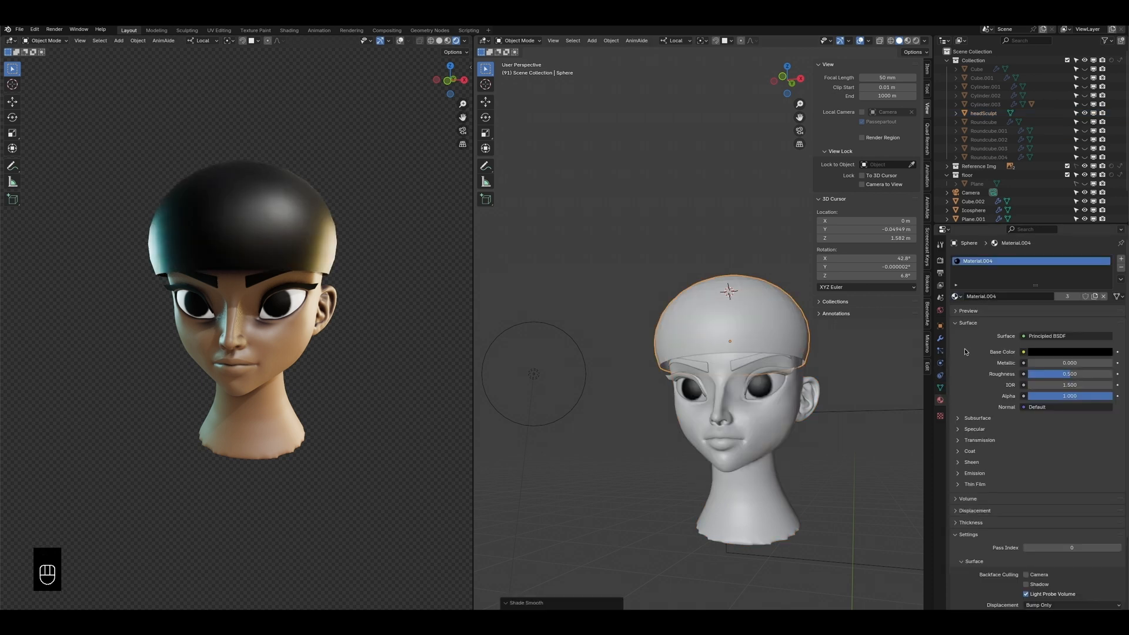
# Step: Move the hair cap back along its local Y axis so it sits closer to the forehead
pyautogui.moveTo(704, 317); pyautogui.dragTo(643, 357, button='middle')
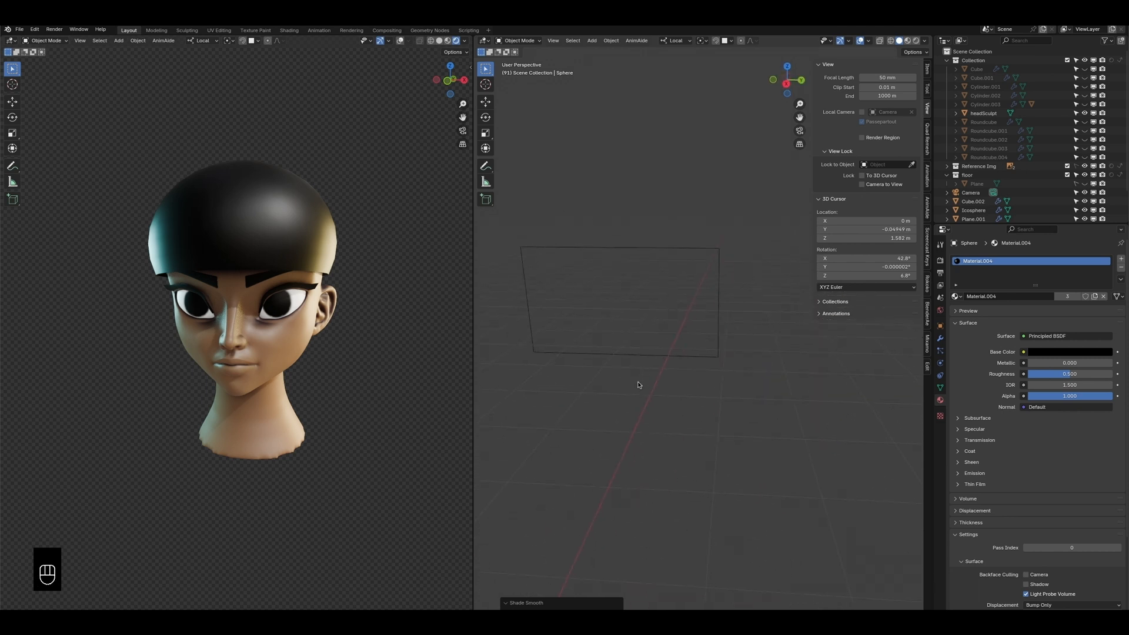
pyautogui.press('KP_Decimal')
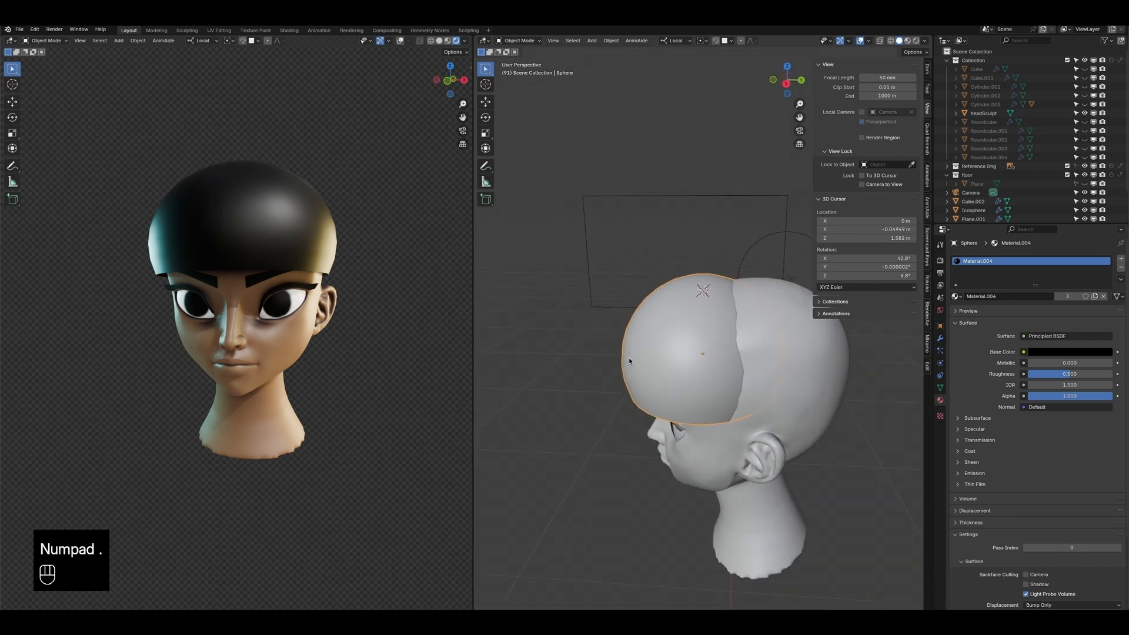
pyautogui.press('g')
pyautogui.press('y')
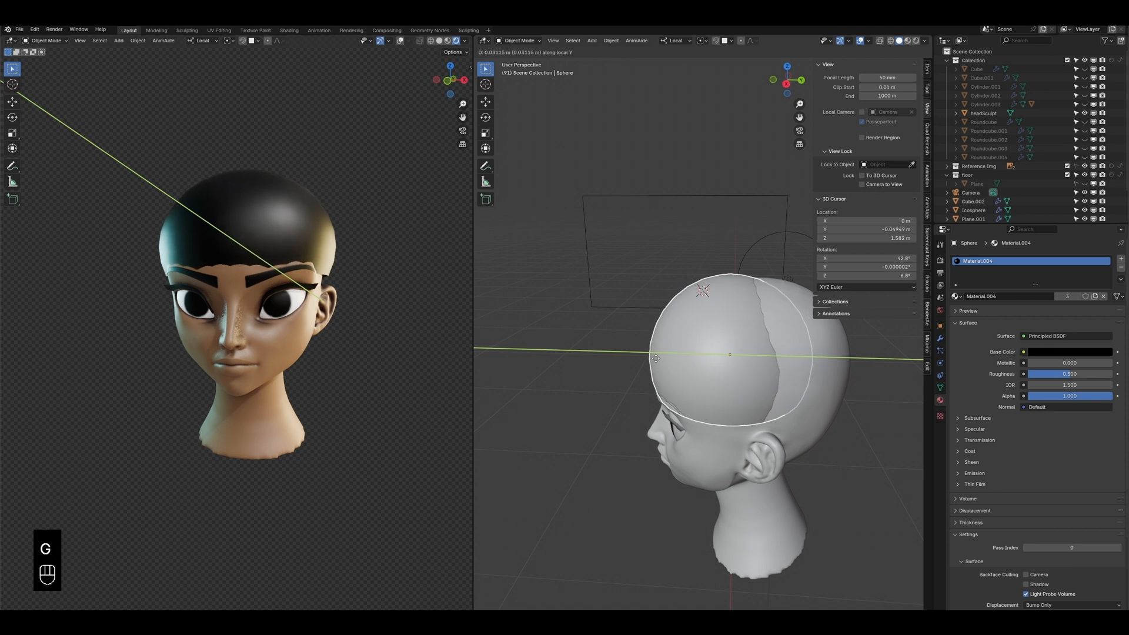
pyautogui.click(655, 359)
# Step: Rip the vertical edges near the middle of the fringe and rotate the ripped edge about -3.6° to open a slit
pyautogui.moveTo(683, 376); pyautogui.dragTo(635, 269, button='middle')
pyautogui.press('Tab')
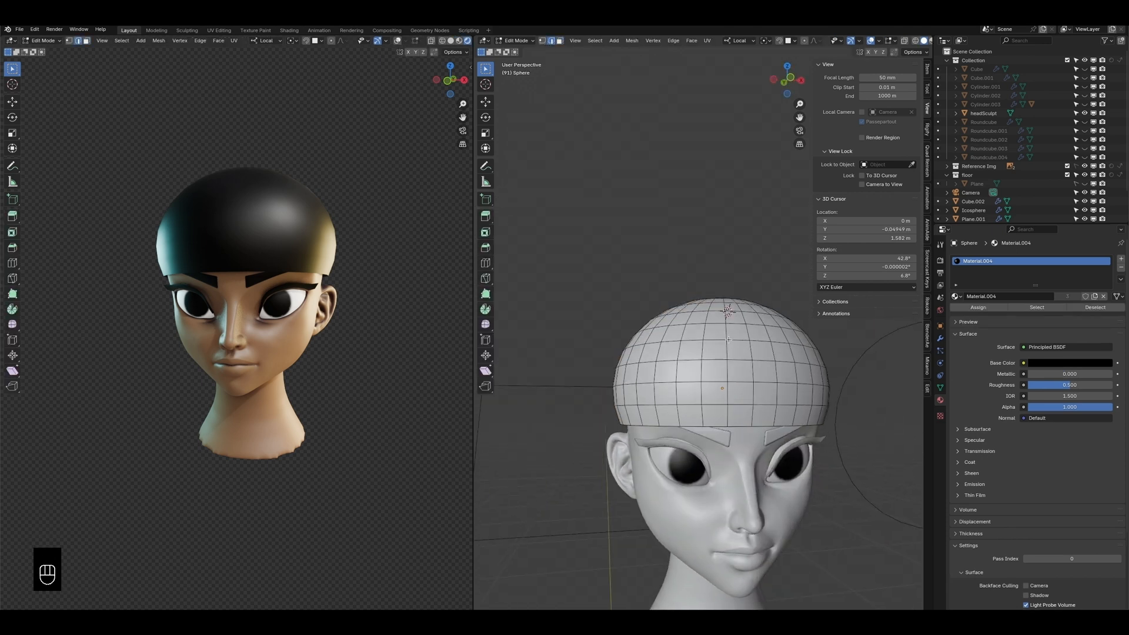
pyautogui.click(730, 417)
pyautogui.keyDown('shift'); pyautogui.click(728, 395); pyautogui.keyUp('shift')
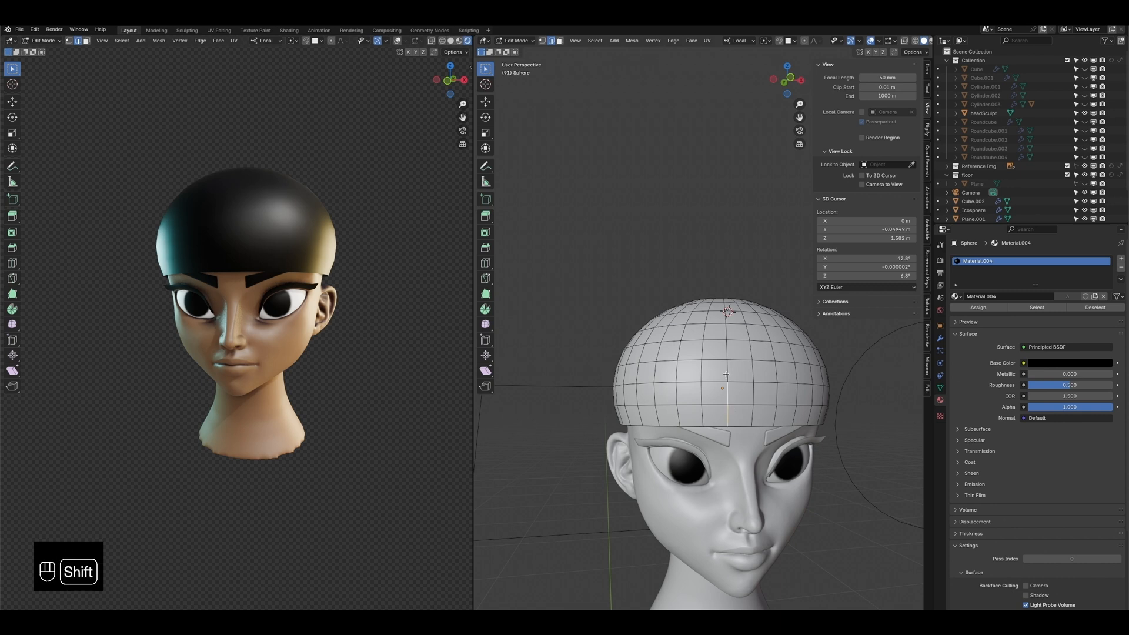
pyautogui.keyDown('shift'); pyautogui.click(727, 353); pyautogui.keyUp('shift')
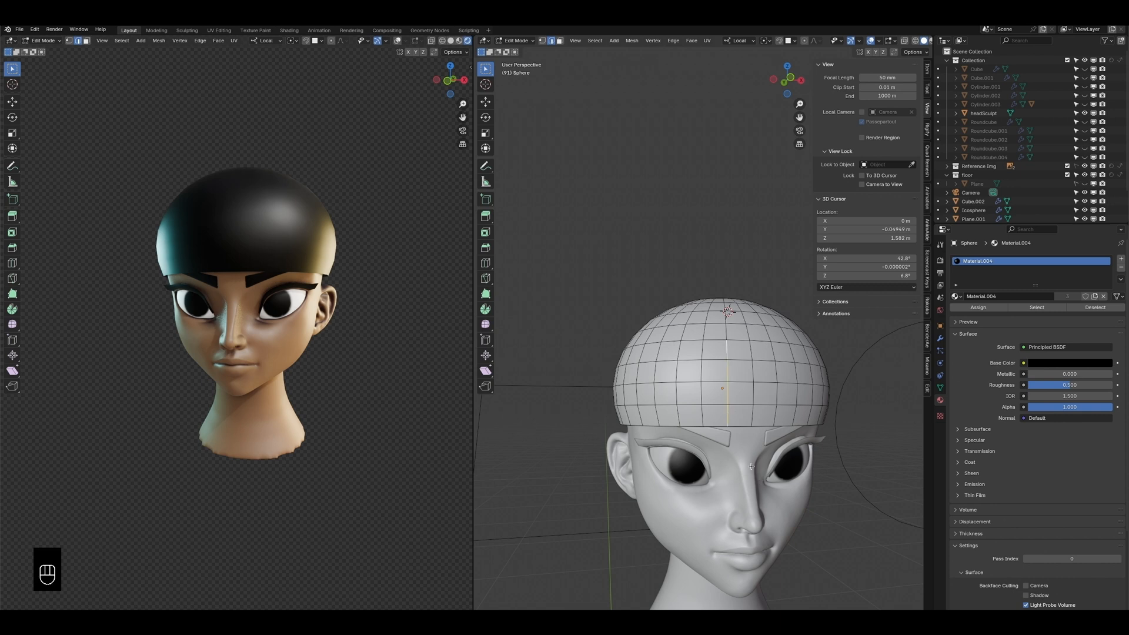
pyautogui.press('v')
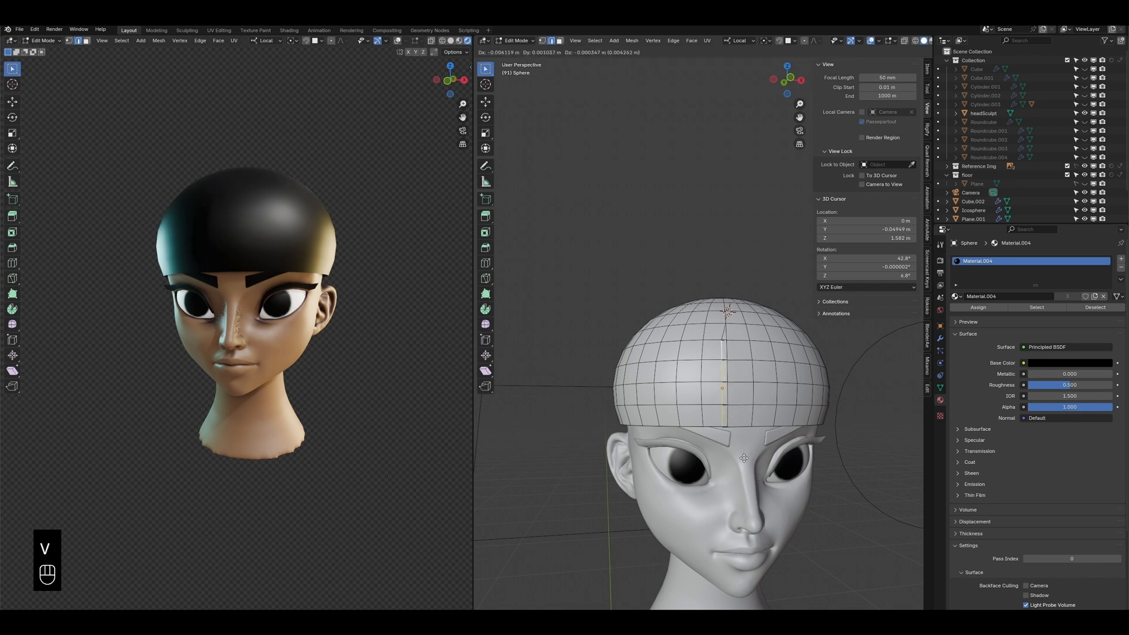
pyautogui.click(755, 458)
pyautogui.press('r')
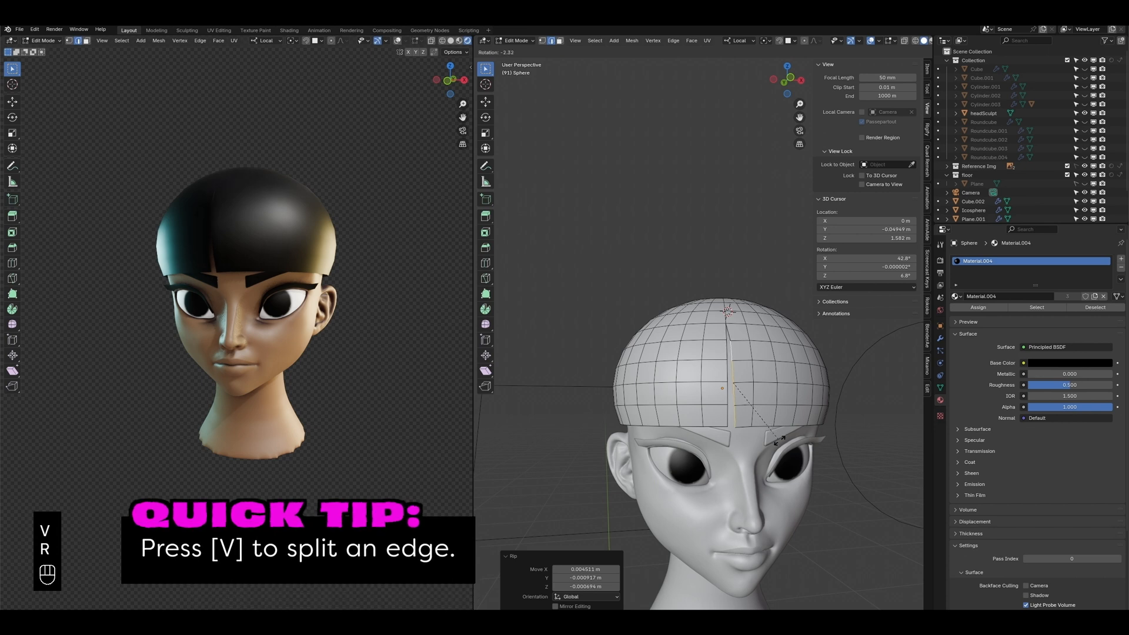
pyautogui.click(782, 438)
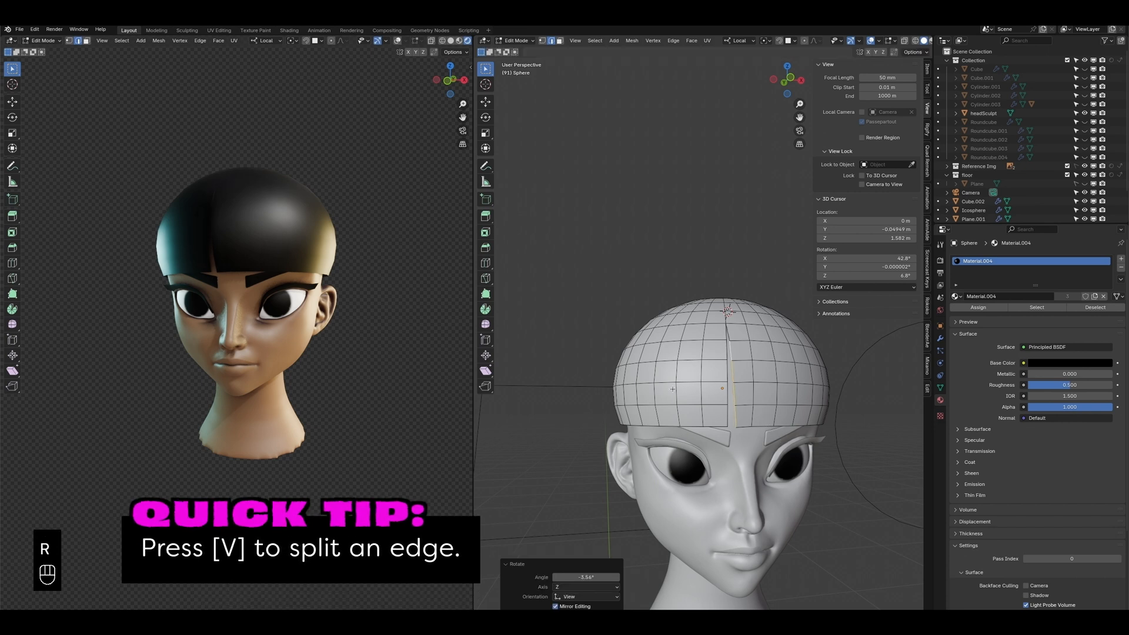
# Step: Rip a second vertical run of fringe edges toward the character's right and rotate it about 6° to open the slit
pyautogui.click(682, 331)
pyautogui.click(679, 349)
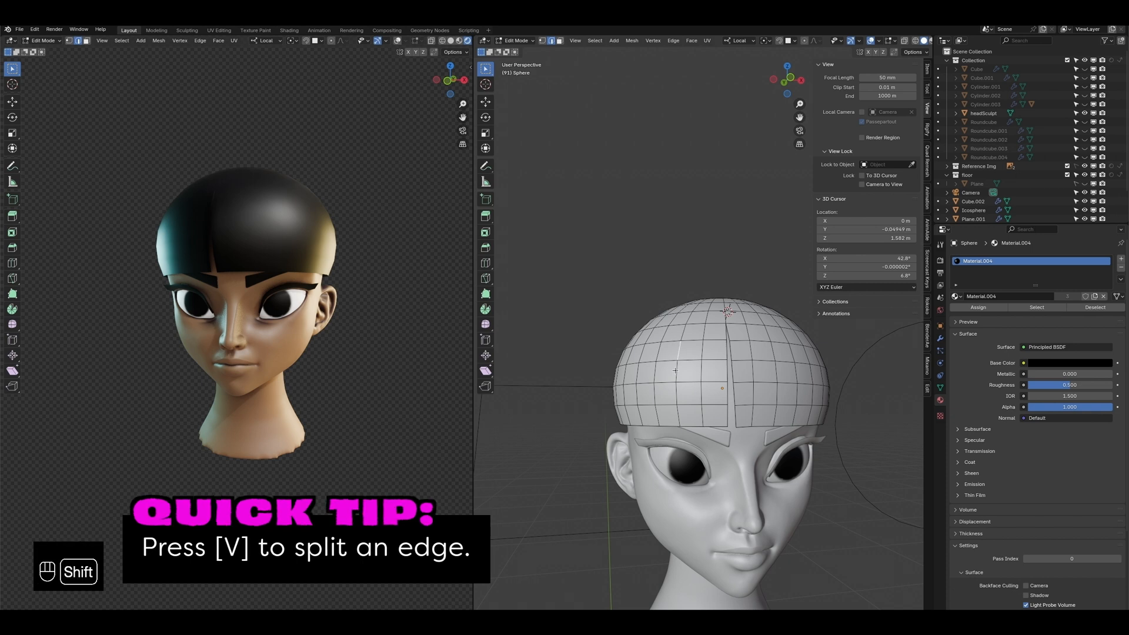
pyautogui.keyDown('shift'); pyautogui.click(677, 371); pyautogui.keyUp('shift')
pyautogui.keyDown('shift'); pyautogui.click(679, 415); pyautogui.keyUp('shift')
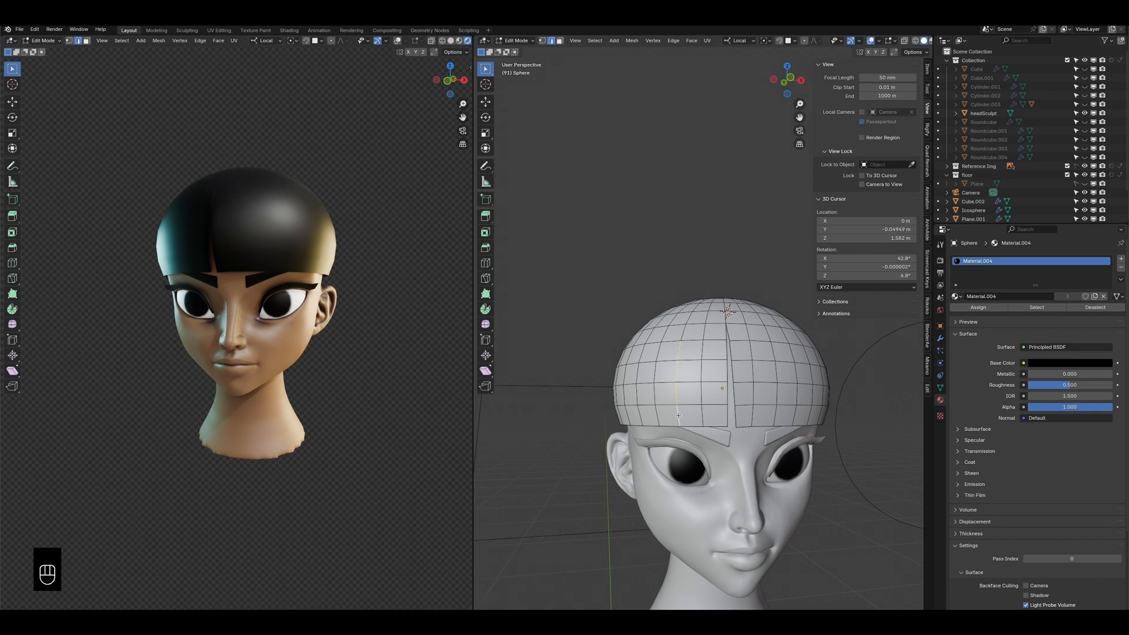
pyautogui.press('v')
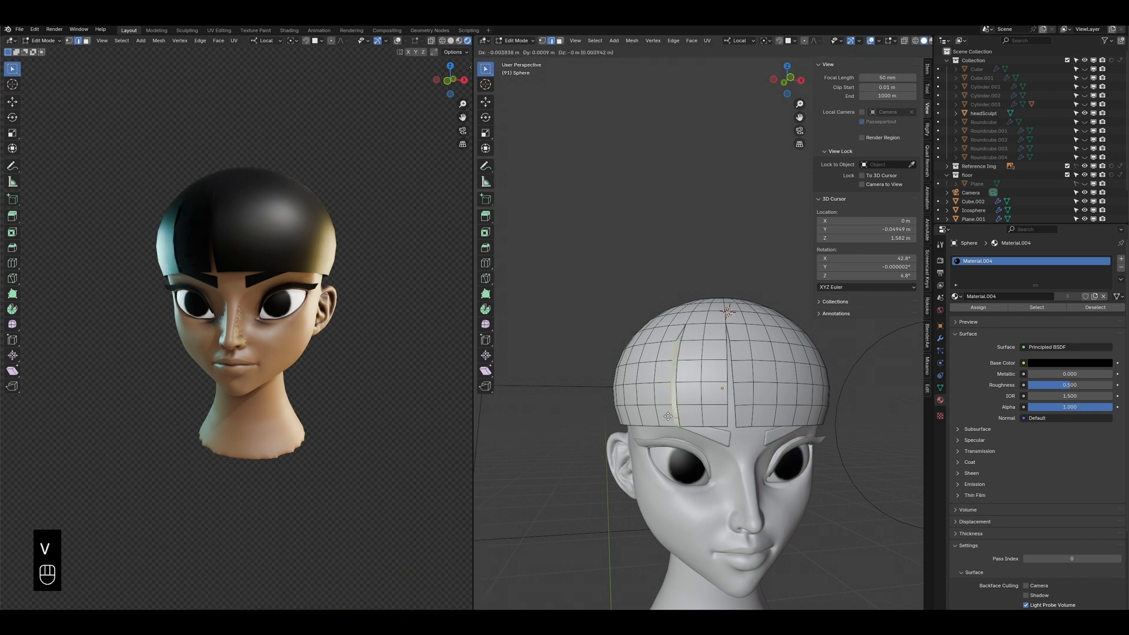
pyautogui.click(666, 417)
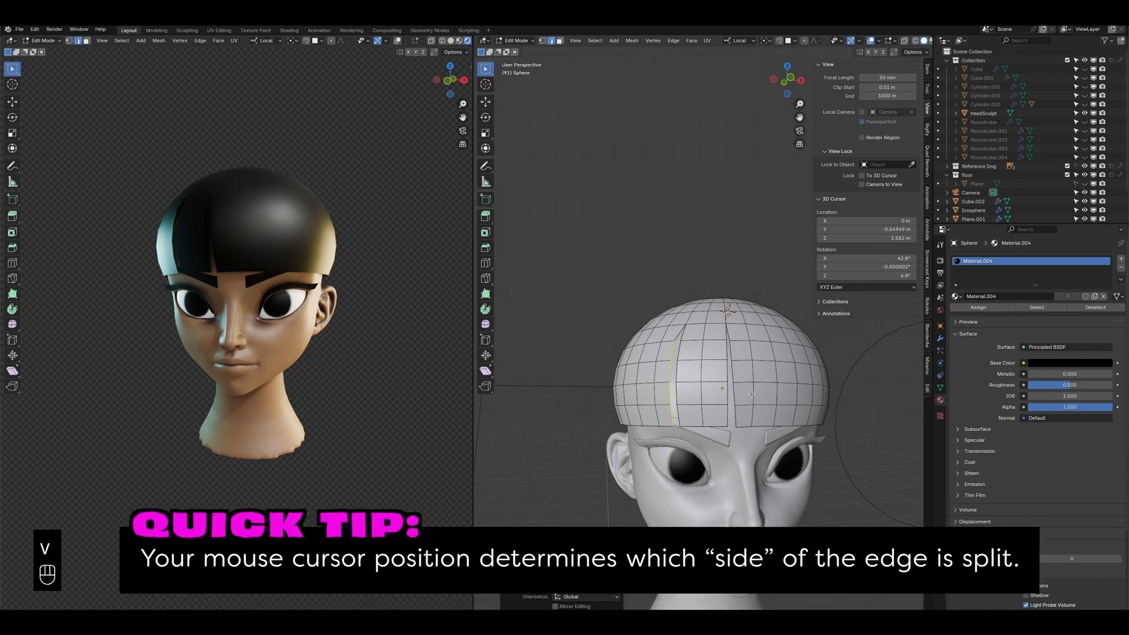
pyautogui.press('r')
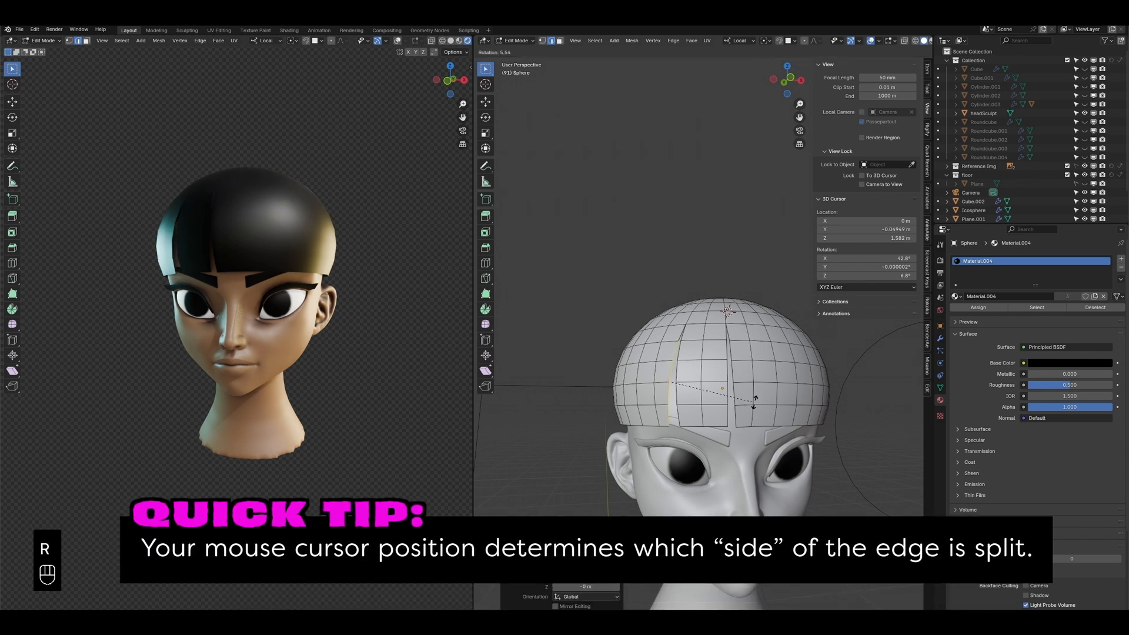
pyautogui.click(754, 403)
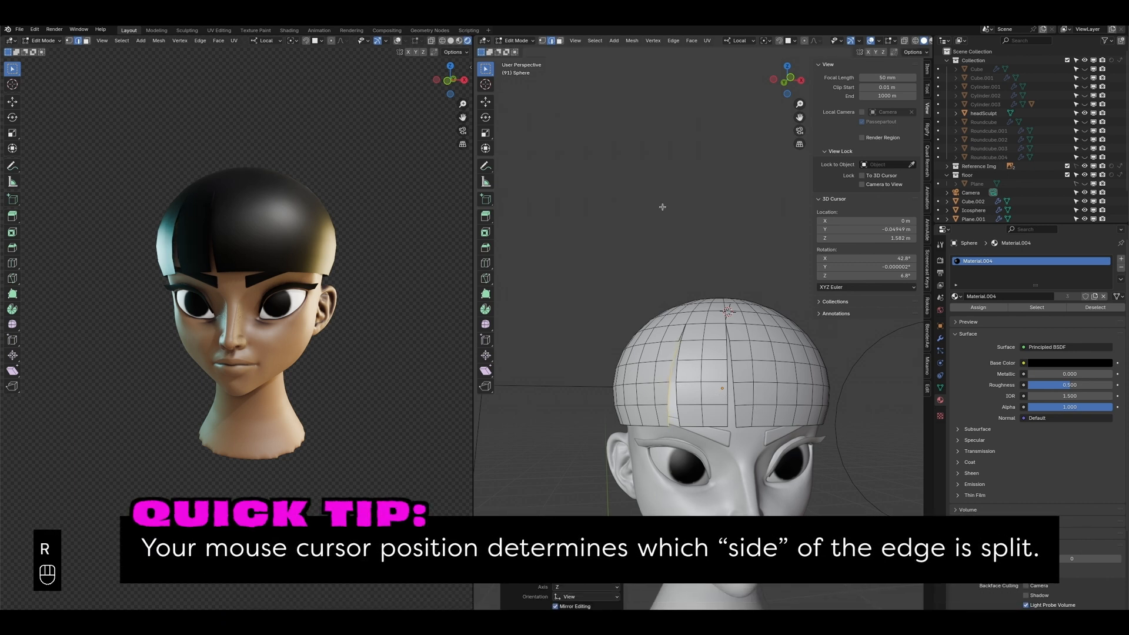
# Step: Merge the vertices at the upper end of the second fringe slit at their center
pyautogui.click(542, 40)
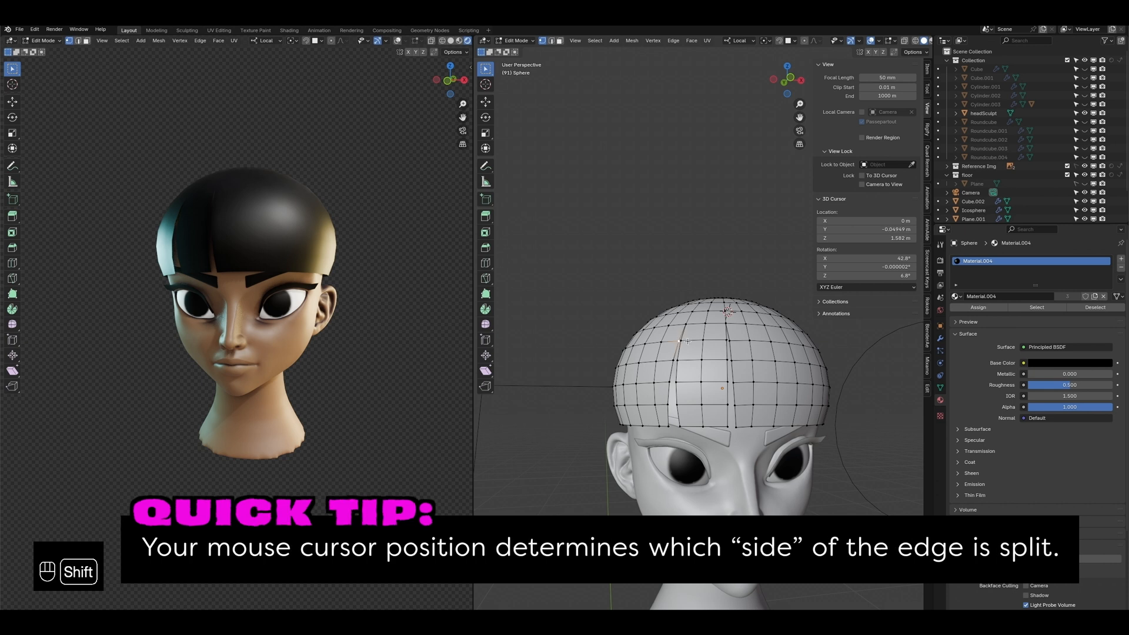
pyautogui.press('m')
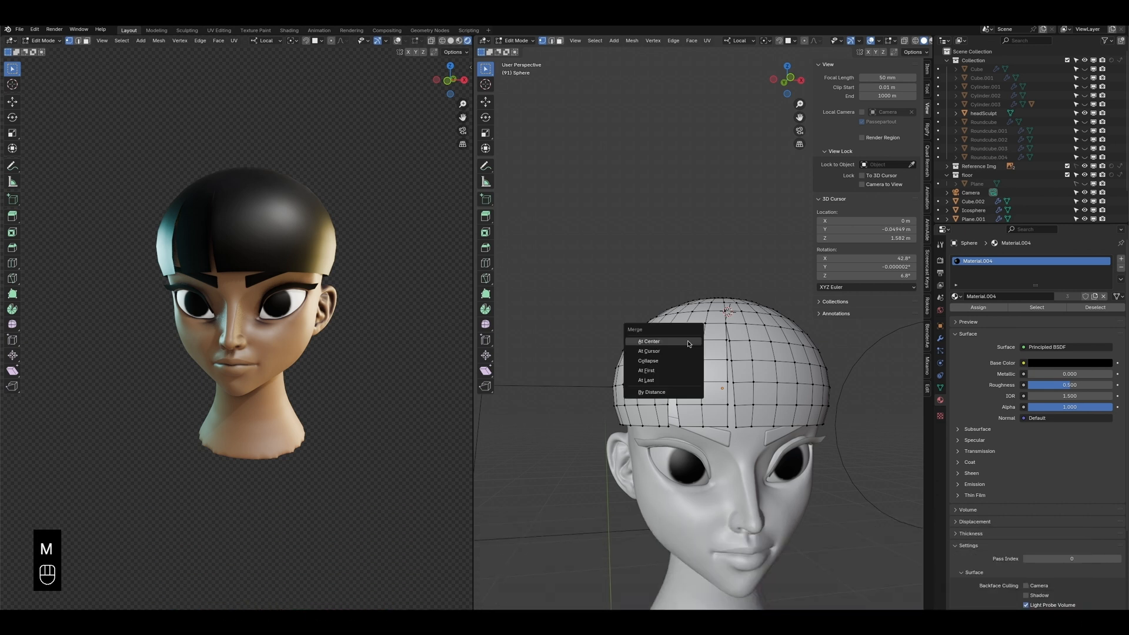
pyautogui.click(688, 343)
# Step: Select a vertical vertex column on the character's left of the fringe centre and show overlays with the front reference in the rendered viewport
pyautogui.moveTo(689, 344); pyautogui.dragTo(760, 393, button='middle')
pyautogui.click(738, 432)
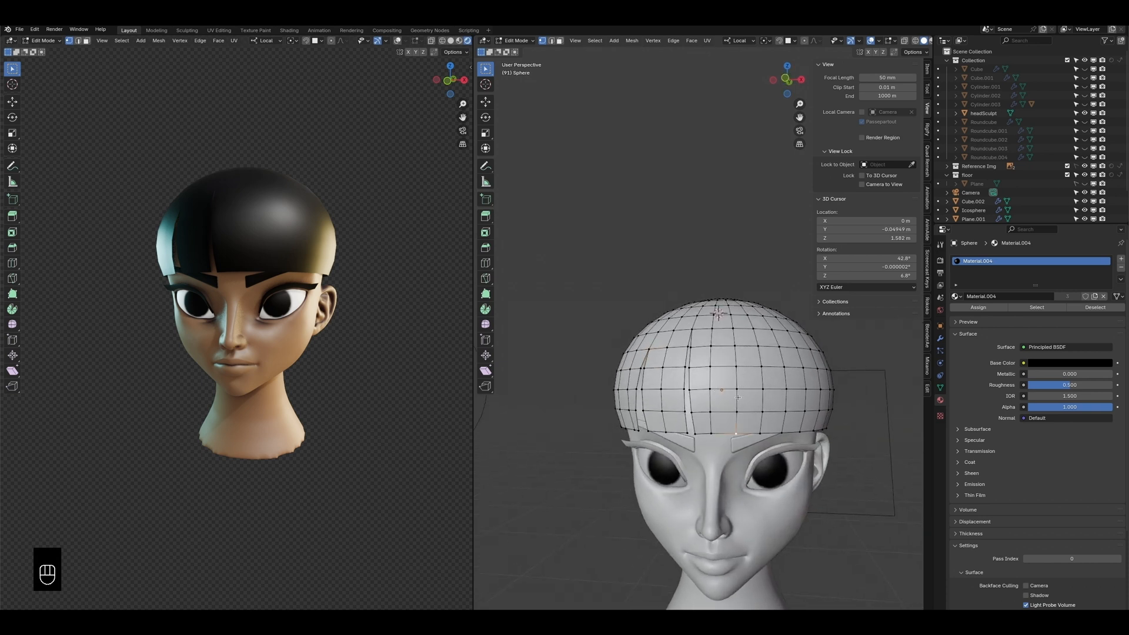
pyautogui.keyDown('shift'); pyautogui.click(738, 412); pyautogui.keyUp('shift')
pyautogui.keyDown('shift'); pyautogui.click(734, 345); pyautogui.keyUp('shift')
pyautogui.click(397, 41)
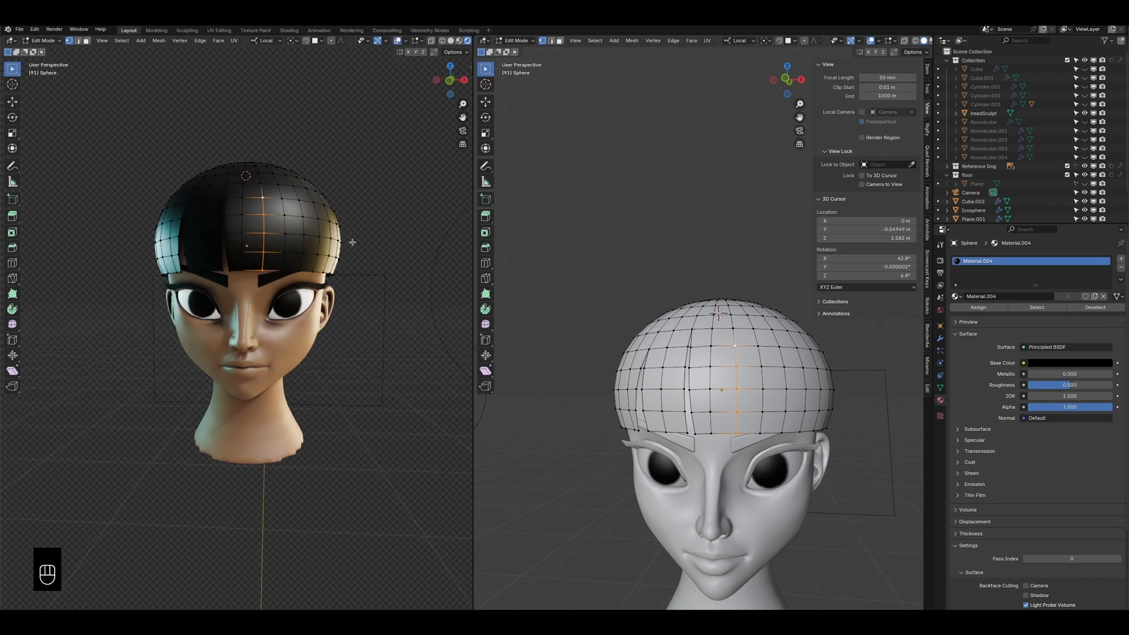
pyautogui.press('KP_1')
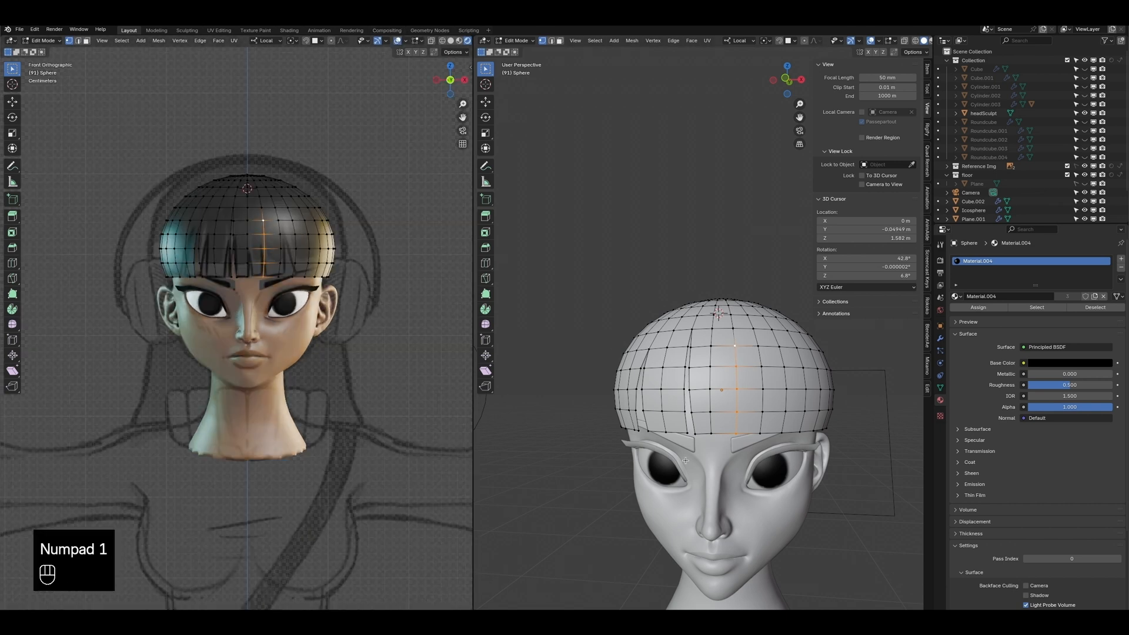
pyautogui.scroll(1, 686, 461)
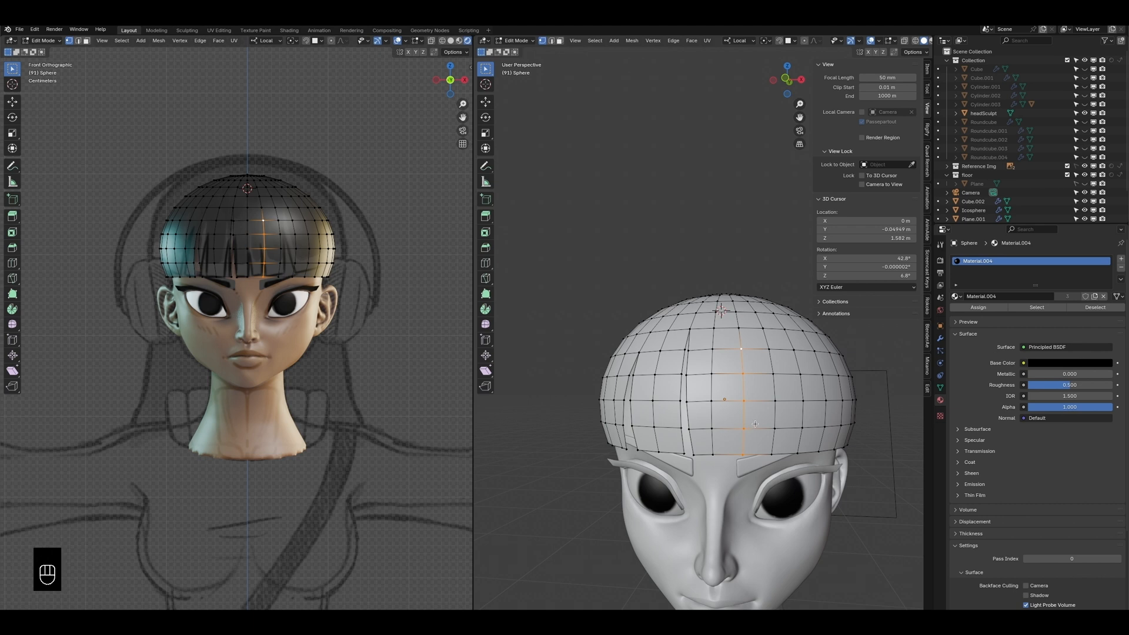
# Step: Rip the lower part of the selected column, rotate it about -6.5° and nudge it to open a third slit
pyautogui.keyDown('shift'); pyautogui.click(743, 402); pyautogui.keyUp('shift')
pyautogui.press('v')
pyautogui.click(758, 452)
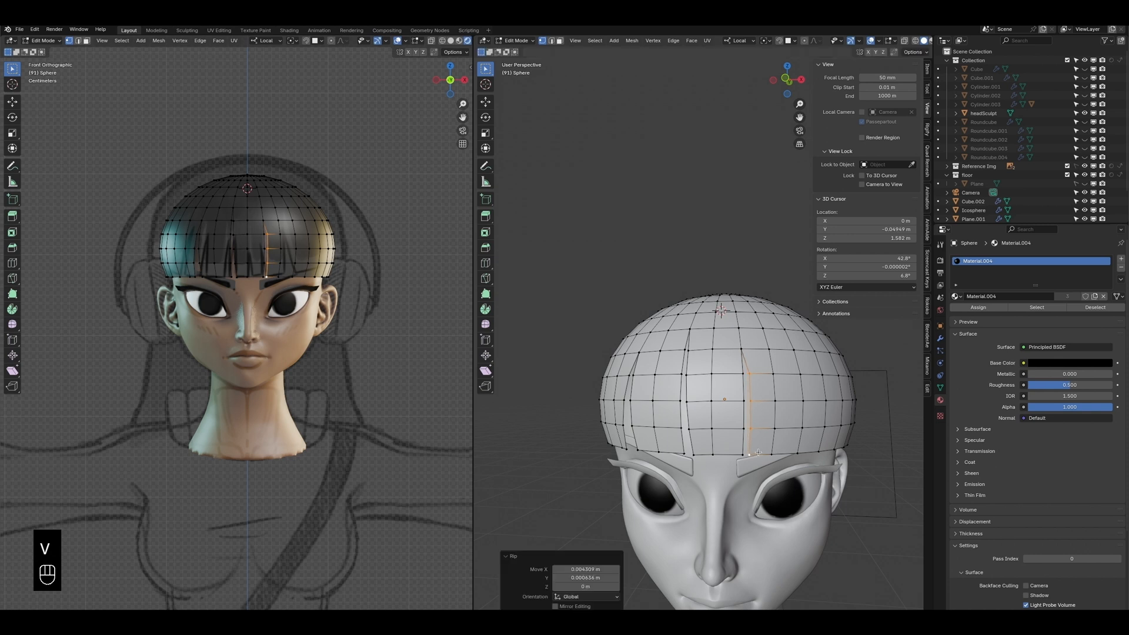
pyautogui.press('r')
pyautogui.click(786, 421)
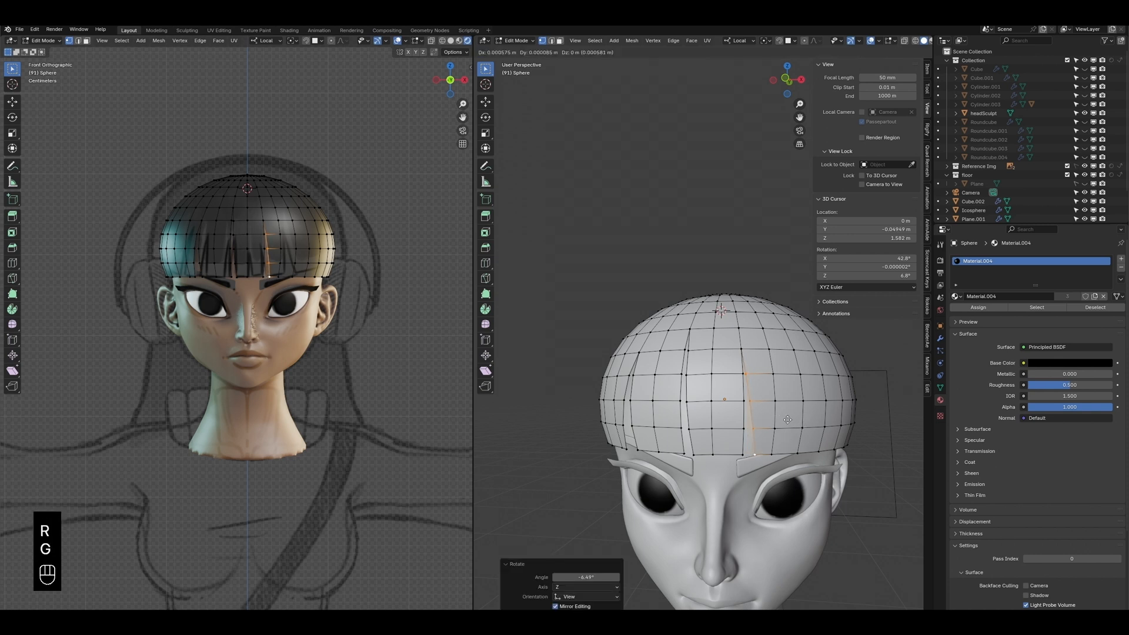
pyautogui.click(787, 419)
# Step: Select the three lower vertices of the central fringe column between the first and third slits
pyautogui.click(712, 401)
pyautogui.keyDown('shift'); pyautogui.click(713, 429); pyautogui.keyUp('shift')
pyautogui.keyDown('shift'); pyautogui.click(714, 455); pyautogui.keyUp('shift')
pyautogui.press('g')
pyautogui.click(719, 441)
pyautogui.hotkey('ctrl', 'z')
# Step: Rip the selected central vertices, rotate and shift them into a short slit, and return to Object Mode
pyautogui.press('v')
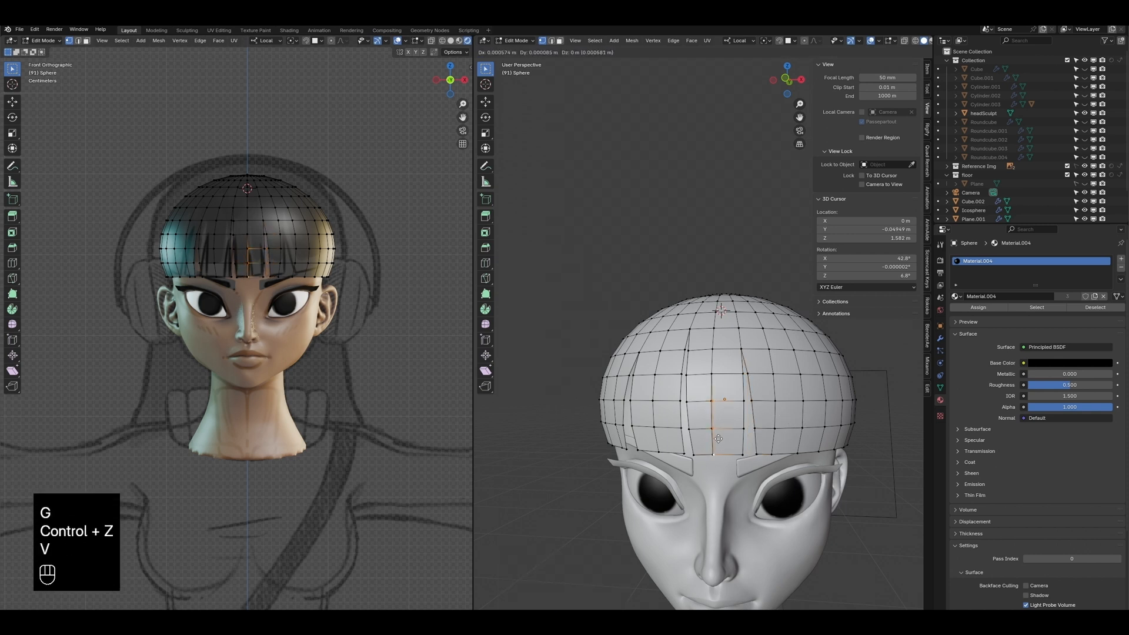
pyautogui.click(728, 438)
pyautogui.press('r')
pyautogui.click(724, 425)
pyautogui.press('g')
pyautogui.click(717, 416)
pyautogui.press('Tab')
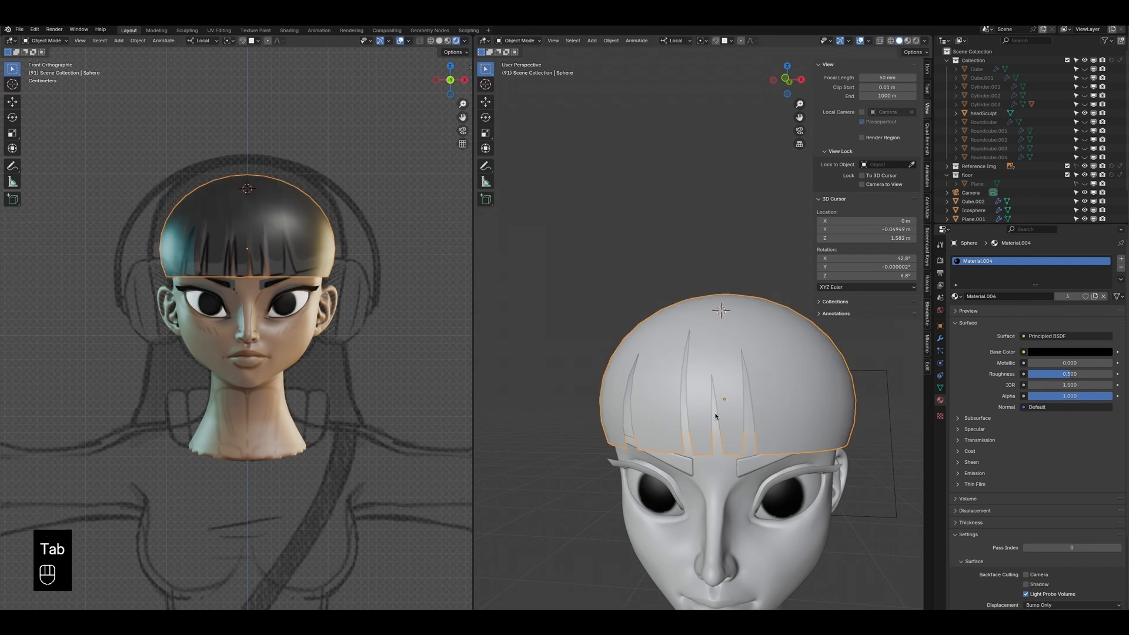
# Step: Select a vertical column of five vertices on the character's left side of the hair cap in Edit Mode
pyautogui.click(838, 377)
pyautogui.click(838, 377)
pyautogui.press('Tab')
pyautogui.click(797, 453)
pyautogui.keyDown('shift'); pyautogui.click(802, 429); pyautogui.keyUp('shift')
pyautogui.keyDown('shift'); pyautogui.click(803, 401); pyautogui.keyUp('shift')
pyautogui.keyDown('shift'); pyautogui.click(801, 375); pyautogui.keyUp('shift')
pyautogui.keyDown('shift'); pyautogui.click(794, 351); pyautogui.keyUp('shift')
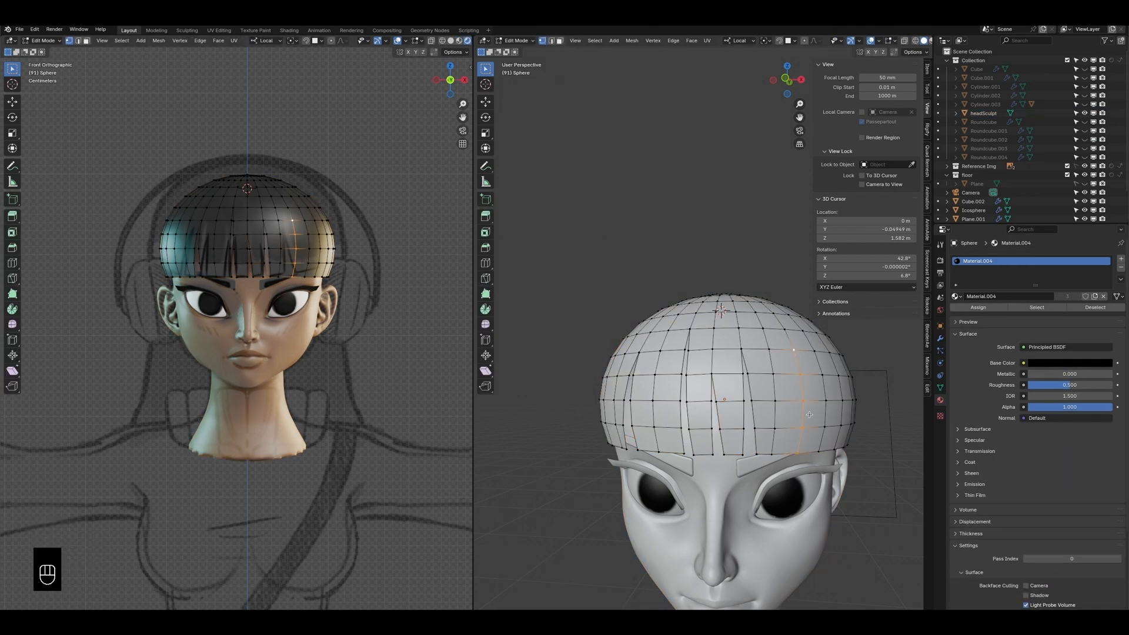
# Step: Rotate the selected side column about -5.7°, shift it outward and along Y, and rip it open
pyautogui.press('r')
pyautogui.click(816, 415)
pyautogui.press('g')
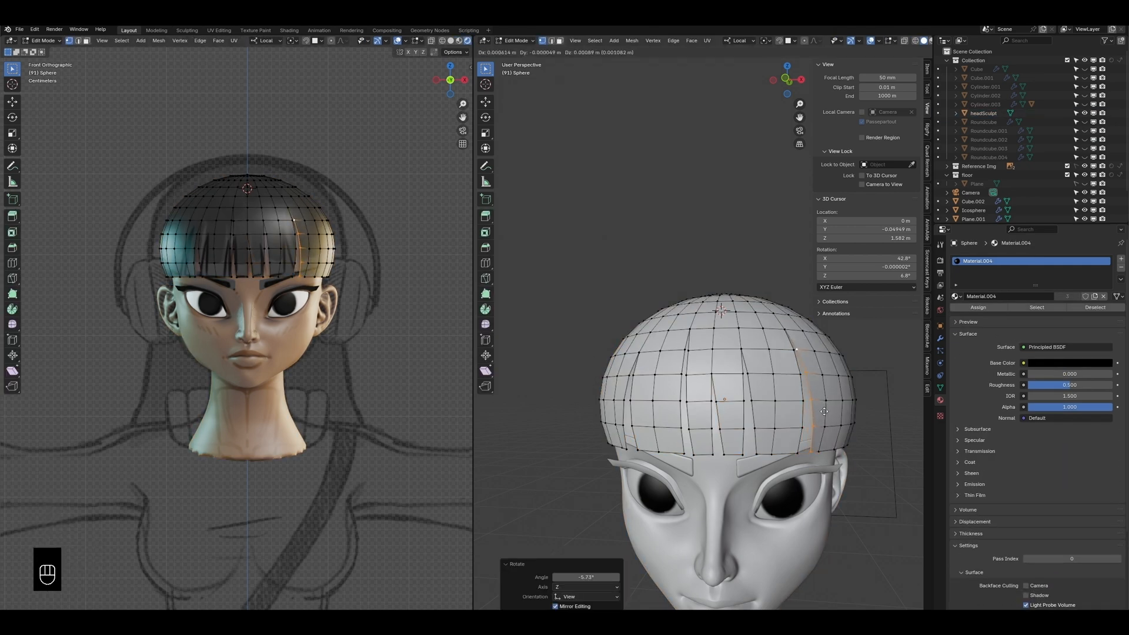
pyautogui.click(824, 412)
pyautogui.moveTo(824, 414); pyautogui.dragTo(734, 393, button='middle')
pyautogui.press('g')
pyautogui.press('y')
pyautogui.click(818, 417)
pyautogui.press('v')
pyautogui.click(747, 414)
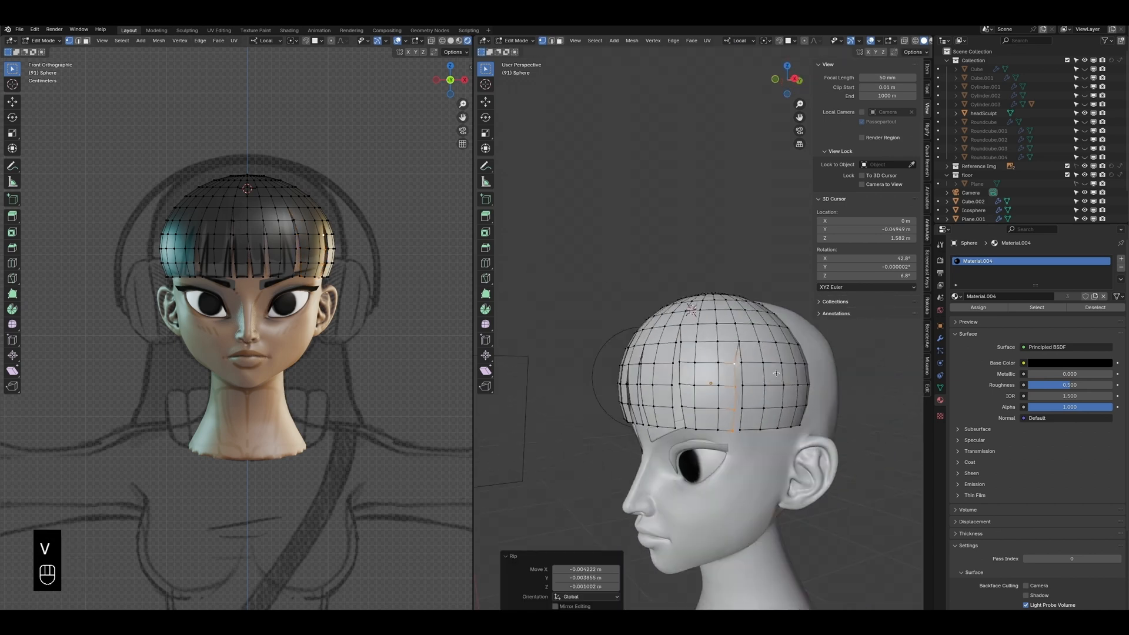
# Step: Rotate the ripped vertices to widen the slit on the character's left side
pyautogui.press('r')
pyautogui.click(800, 386)
pyautogui.keyDown('shift'); pyautogui.click(740, 363); pyautogui.keyUp('shift')
pyautogui.press('r')
pyautogui.click(806, 382)
# Step: Rip a vertex column on the character's right side of the cap, rotating and nudging it into a matching slit
pyautogui.moveTo(725, 401); pyautogui.dragTo(642, 407, button='middle')
pyautogui.press('v')
pyautogui.press('r')
pyautogui.click(698, 406)
pyautogui.press('g')
pyautogui.click(697, 406)
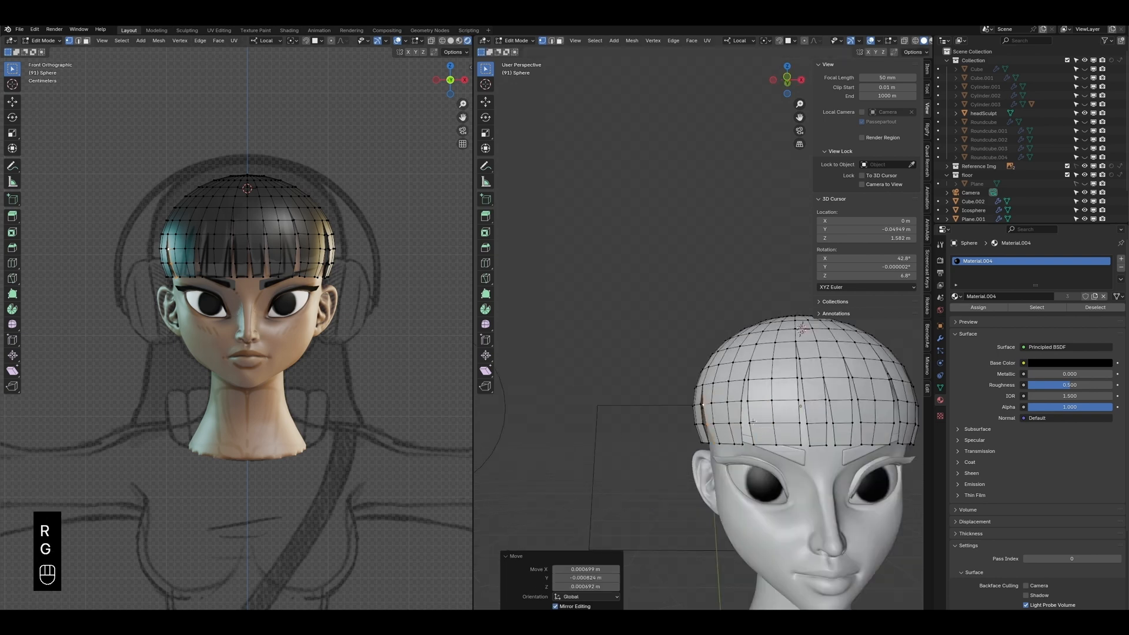
# Step: Return to Object Mode and hide the overlays in the rendered viewport
pyautogui.press('Tab')
pyautogui.click(398, 41)
pyautogui.press('Tab')
pyautogui.press('Tab')
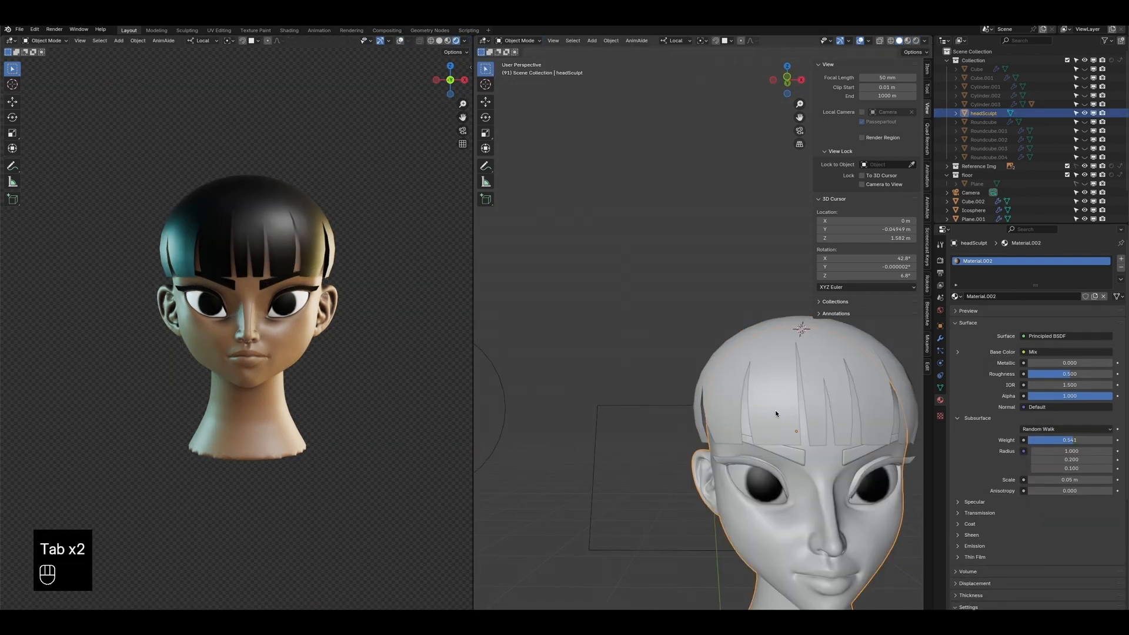
# Step: Push the vertex column on the strand toward the character's right of centre outward with Shrink/Fatten
pyautogui.press('Tab')
pyautogui.hotkey('alt', 's')
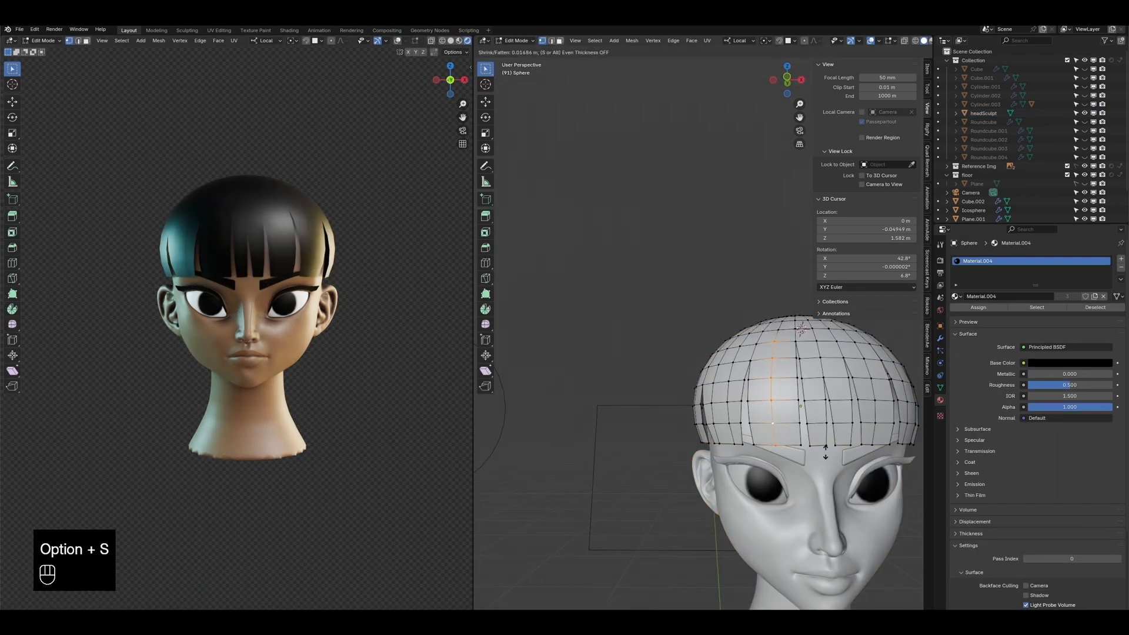
pyautogui.click(819, 388)
# Step: Add a vertical loop cut through each of the two neighbouring central fringe strands
pyautogui.moveTo(809, 380); pyautogui.dragTo(779, 377, button='middle')
pyautogui.hotkey('ctrl', 'e')
pyautogui.hotkey('ctrl', 'r')
pyautogui.doubleClick(777, 401)
pyautogui.hotkey('ctrl', 'r')
pyautogui.doubleClick(802, 402)
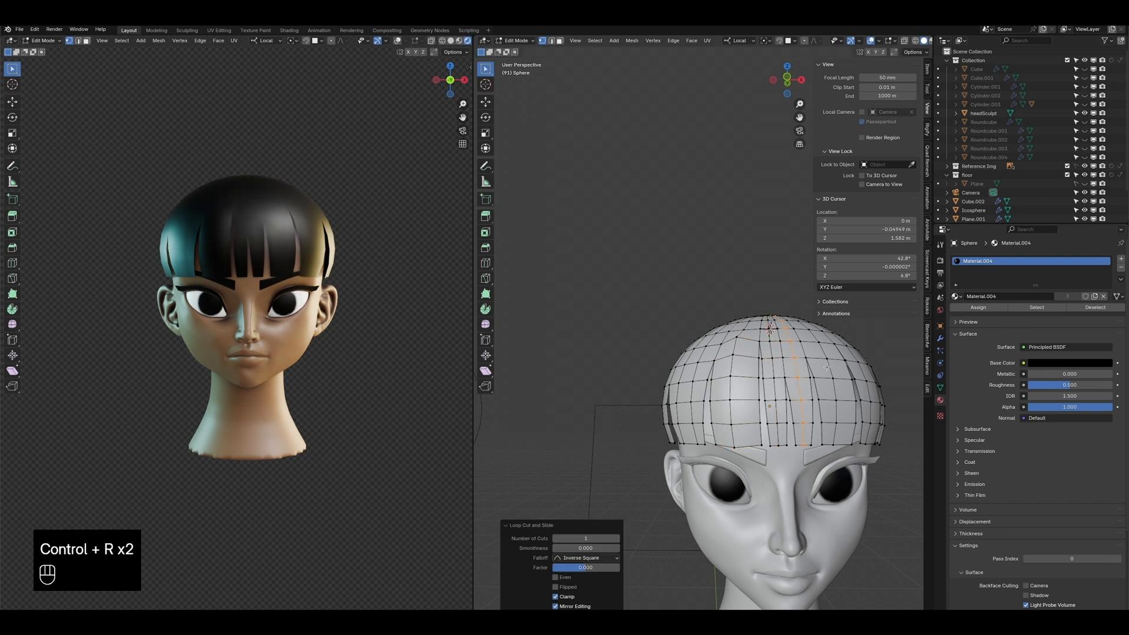
pyautogui.hotkey('ctrl', 'r')
pyautogui.rightClick(520, 60)
# Step: Select the edge path down the middle of the first central strand and push it outward with Shrink/Fatten
pyautogui.click(551, 41)
pyautogui.click(780, 430)
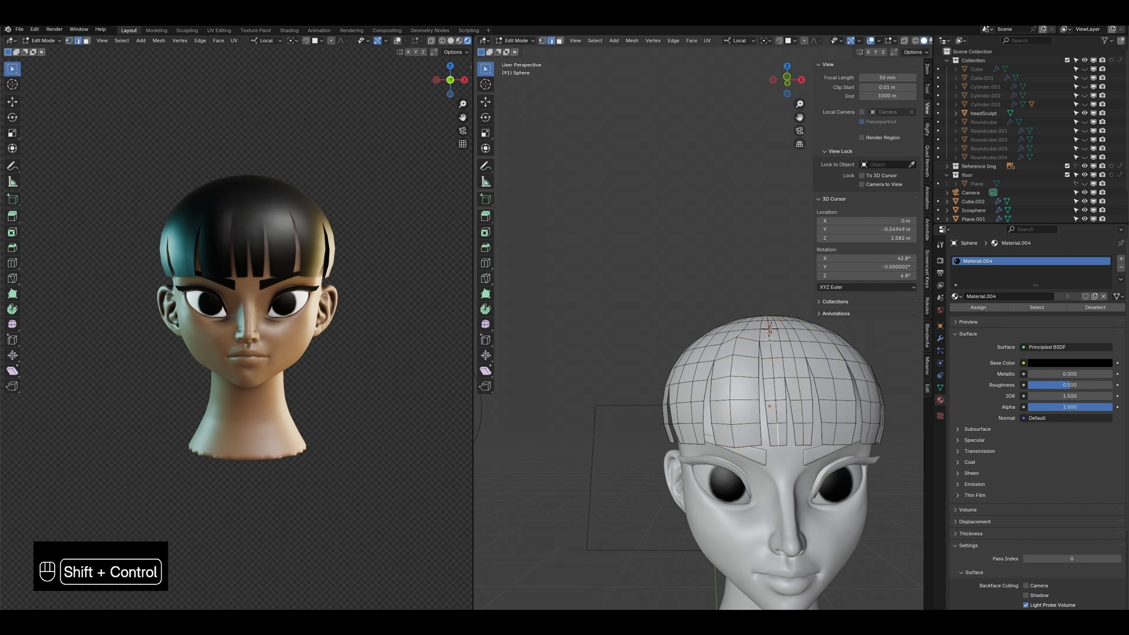
pyautogui.keyDown('ctrl'); pyautogui.keyDown('shift'); pyautogui.click(771, 347); pyautogui.keyUp('shift'); pyautogui.keyUp('ctrl')
pyautogui.hotkey('alt', 's')
pyautogui.click(788, 377)
# Step: Select the middle edge path of the adjacent strand on the character's left and push it outward with Shrink/Fatten
pyautogui.click(804, 436)
pyautogui.keyDown('alt'); pyautogui.keyDown('shift'); pyautogui.click(790, 340); pyautogui.keyUp('shift'); pyautogui.keyUp('alt')
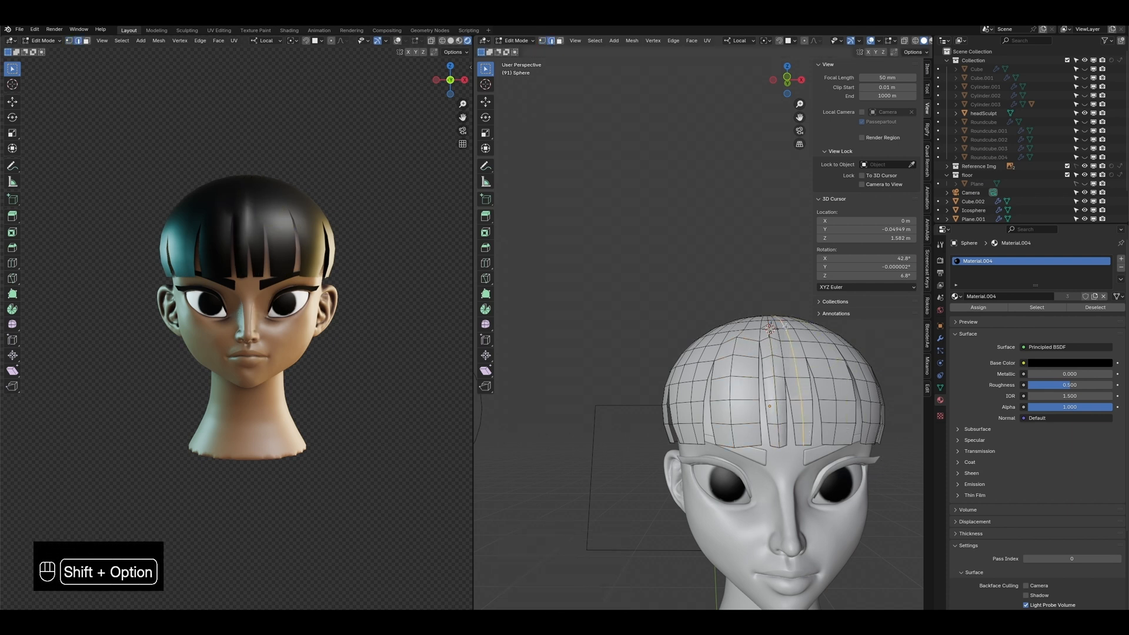
pyautogui.keyDown('alt'); pyautogui.keyDown('shift'); pyautogui.click(789, 340); pyautogui.keyUp('shift'); pyautogui.keyUp('alt')
pyautogui.click(788, 337)
pyautogui.keyDown('ctrl'); pyautogui.keyDown('shift'); pyautogui.click(804, 436); pyautogui.keyUp('shift'); pyautogui.keyUp('ctrl')
pyautogui.hotkey('alt', 's')
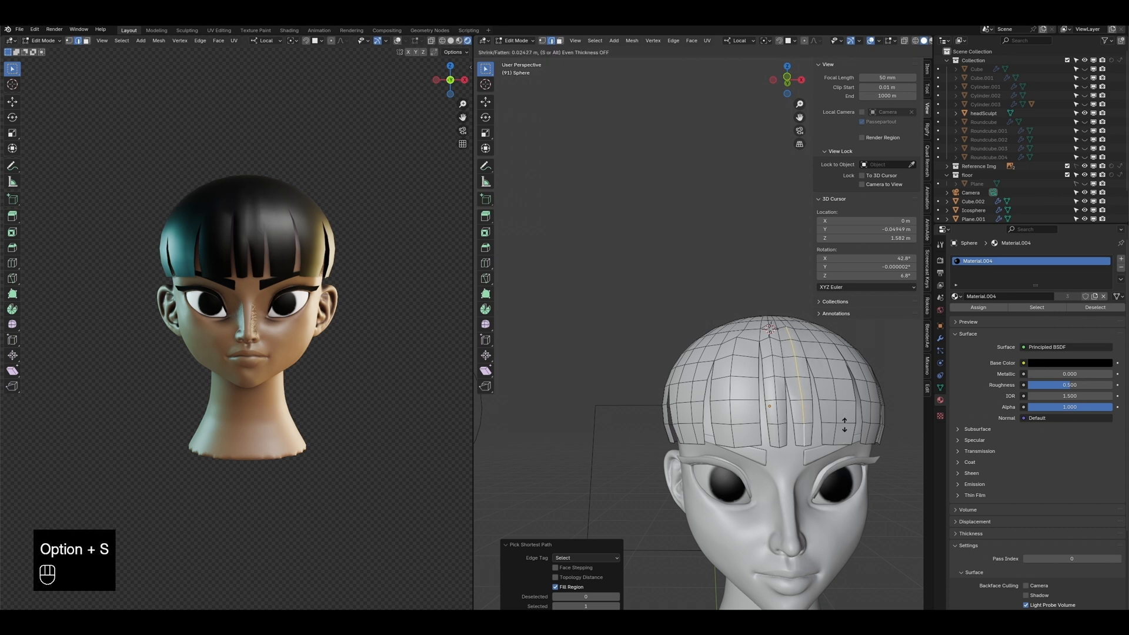
pyautogui.click(846, 422)
# Step: Enable proportional editing in vertex mode and lower the cap's rear corner on the character's right about 0.024 m along local Z
pyautogui.keyDown('shift'); pyautogui.moveTo(846, 420); pyautogui.dragTo(801, 365, button='middle'); pyautogui.keyUp('shift')
pyautogui.moveTo(802, 366); pyautogui.dragTo(900, 368, button='middle')
pyautogui.click(541, 43)
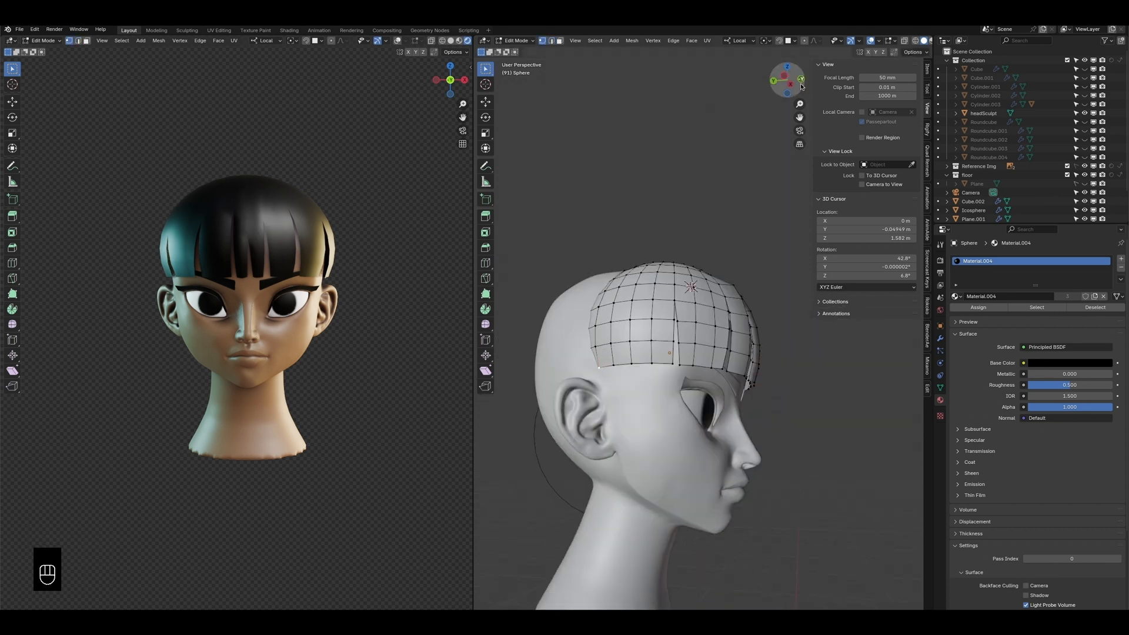
pyautogui.click(805, 41)
pyautogui.click(814, 41)
pyautogui.press('g')
pyautogui.press('z')
pyautogui.click(751, 342)
# Step: Rotate and shift the lowered rear corner with proportional falloff so the hair slopes toward the right ear
pyautogui.press('r')
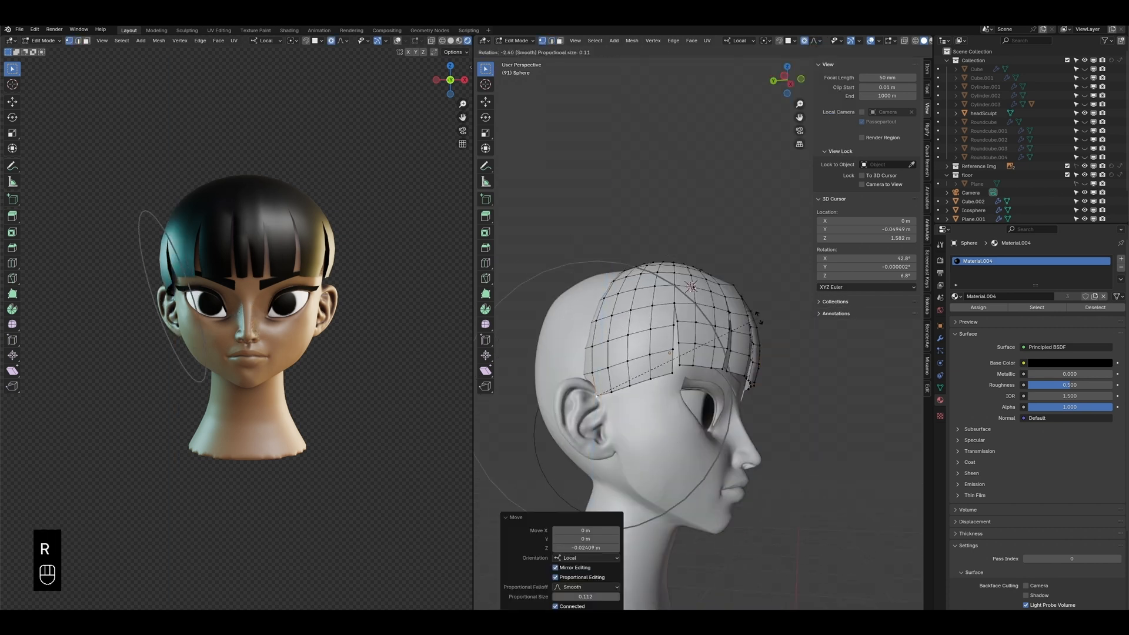
pyautogui.click(762, 325)
pyautogui.press('g')
pyautogui.click(769, 324)
# Step: Move the lower vertex at the right side slit and rotate it about -2.7° with proportional falloff
pyautogui.click(677, 373)
pyautogui.click(684, 367)
pyautogui.press('g')
pyautogui.click(687, 377)
pyautogui.press('r')
pyautogui.click(695, 373)
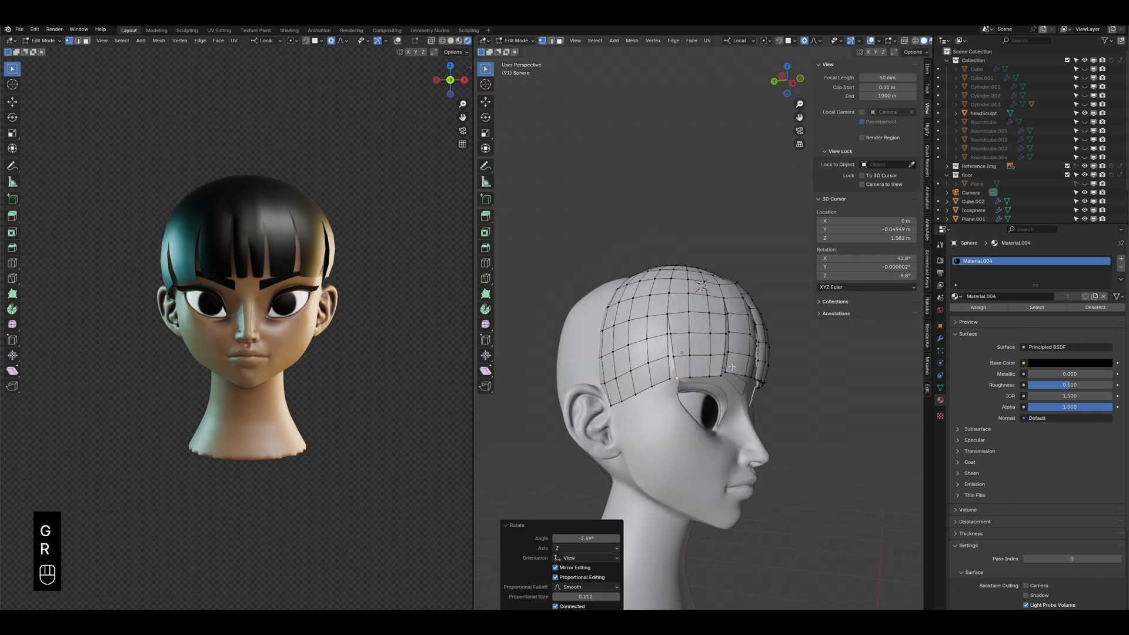
# Step: Move and rotate lower-edge vertices on the character's left side to slope the hair down toward the ear
pyautogui.moveTo(688, 377); pyautogui.dragTo(506, 383, button='middle')
pyautogui.press('g')
pyautogui.hotkey('ctrl', 'z')
pyautogui.press('g')
pyautogui.press('r')
pyautogui.click(832, 407)
pyautogui.press('g')
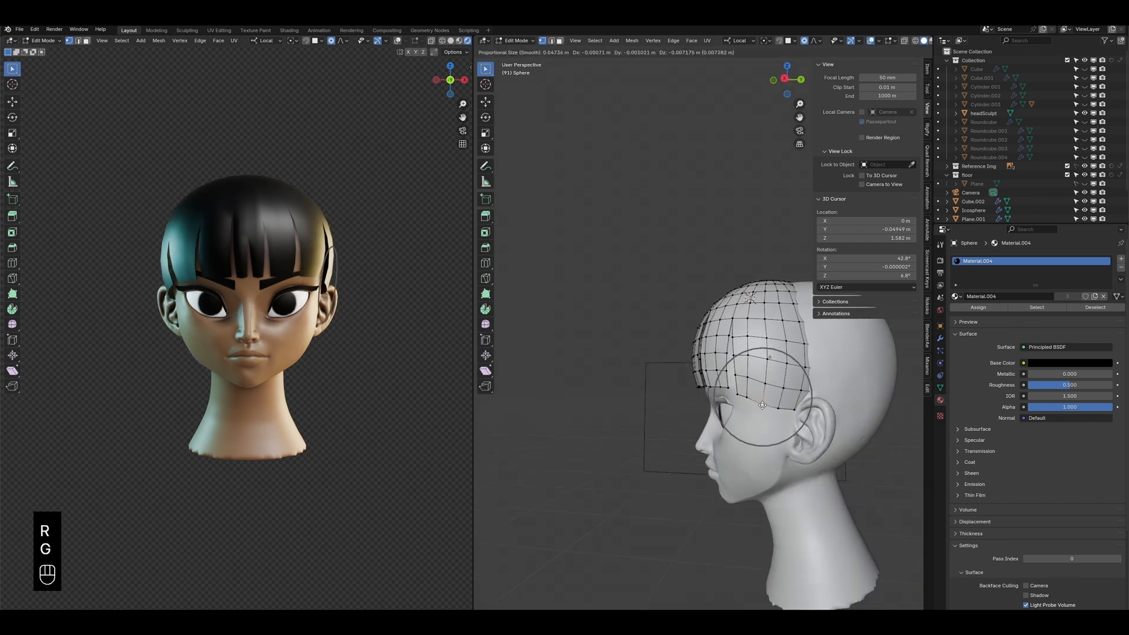
pyautogui.click(765, 400)
pyautogui.press('g')
pyautogui.click(744, 395)
# Step: Adjust the lower-edge vertices over the left temple and eye with proportional moves
pyautogui.moveTo(744, 395); pyautogui.dragTo(823, 393, button='middle')
pyautogui.press('g')
pyautogui.click(726, 395)
pyautogui.press('g')
pyautogui.click(699, 390)
pyautogui.press('g')
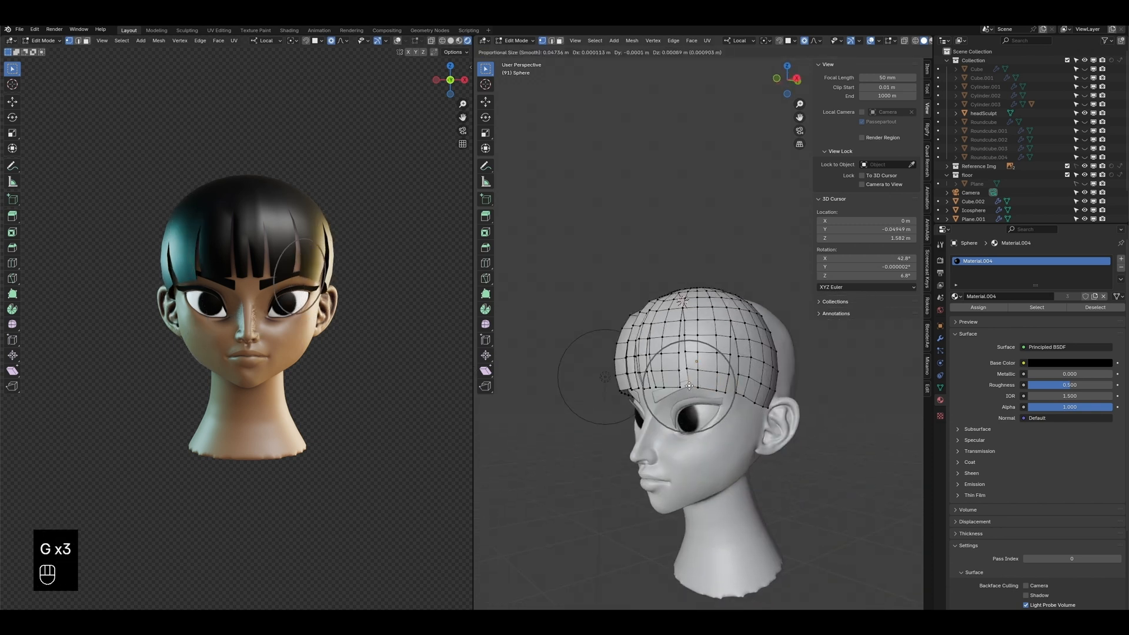
pyautogui.click(696, 390)
# Step: Reposition one more lower-edge fringe vertex with a small proportional move
pyautogui.moveTo(696, 390); pyautogui.dragTo(777, 389, button='middle')
pyautogui.click(636, 389)
pyautogui.press('g')
pyautogui.click(635, 388)
# Step: Select the vertex path running up the fringe strand above the character's left eye
pyautogui.moveTo(282, 356); pyautogui.dragTo(224, 362, button='middle')
pyautogui.moveTo(691, 383); pyautogui.dragTo(674, 384, button='middle')
pyautogui.click(675, 390)
pyautogui.keyDown('ctrl'); pyautogui.click(676, 329); pyautogui.keyUp('ctrl')
# Step: Try to push the selected strand path outward with Shrink/Fatten, then undo it
pyautogui.hotkey('alt', 's')
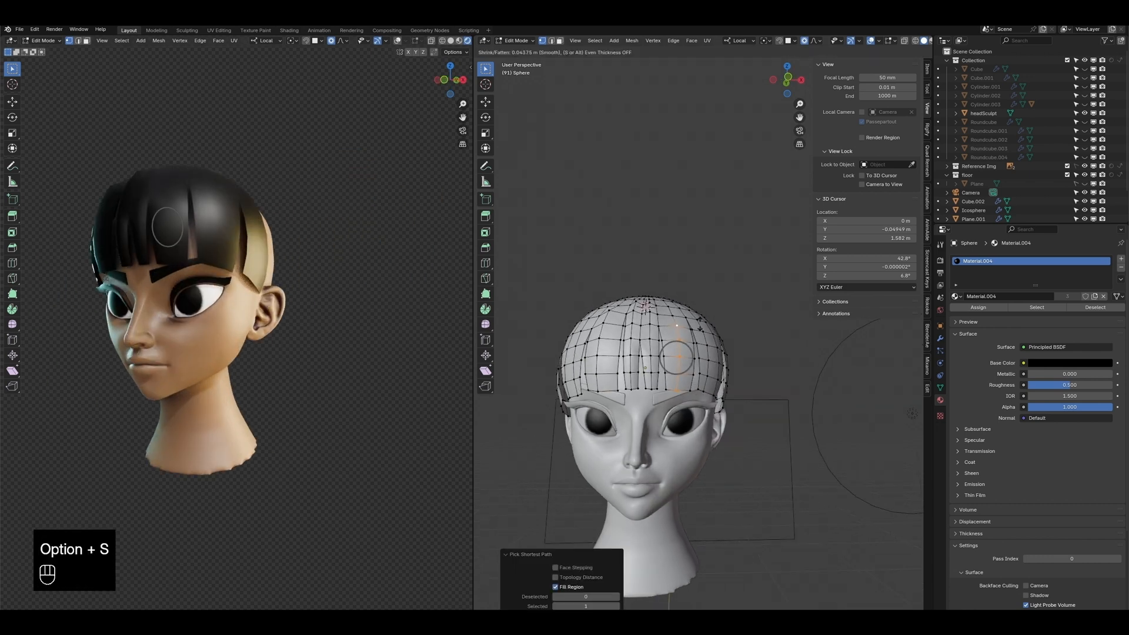
pyautogui.click(697, 301)
pyautogui.moveTo(696, 301); pyautogui.dragTo(653, 299, button='middle')
pyautogui.scroll(2, 653, 299)
pyautogui.hotkey('ctrl', 'z')
# Step: Extend the strand's vertex path up to the crown and push it outward with Shrink/Fatten
pyautogui.keyDown('ctrl'); pyautogui.click(667, 273); pyautogui.keyUp('ctrl')
pyautogui.hotkey('alt', 's')
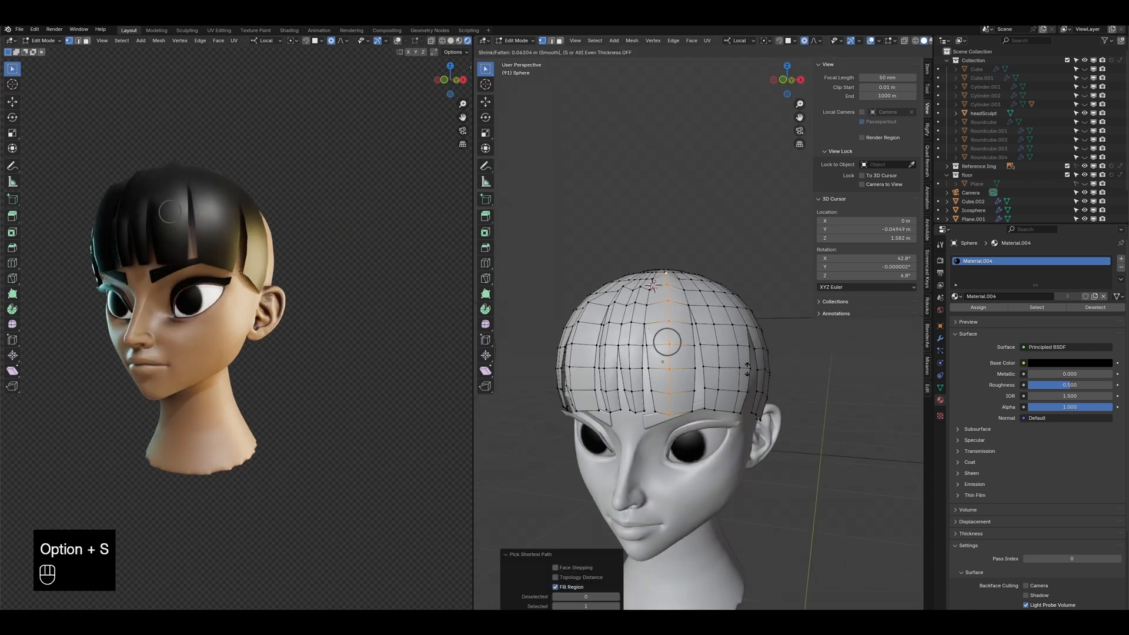
pyautogui.click(747, 369)
# Step: Select the vertex column behind the left side slit from lower edge to crown and adjust its bulge with Shrink/Fatten
pyautogui.press('Tab')
pyautogui.moveTo(352, 353); pyautogui.dragTo(231, 317, button='middle')
pyautogui.moveTo(784, 360); pyautogui.dragTo(751, 352, button='middle')
pyautogui.press('Tab')
pyautogui.click(710, 408)
pyautogui.keyDown('ctrl'); pyautogui.keyDown('shift'); pyautogui.click(708, 293); pyautogui.keyUp('shift'); pyautogui.keyUp('ctrl')
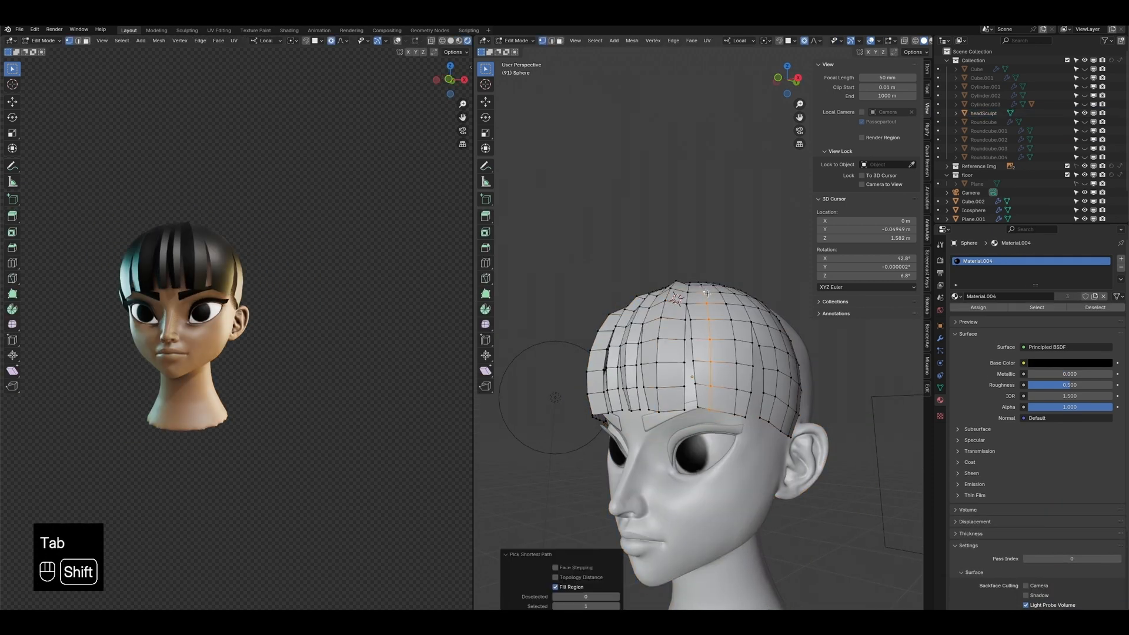
pyautogui.hotkey('alt', 's')
pyautogui.click(708, 306)
# Step: Add a loop cut to the left side section and reshape the next vertex column back with Shrink/Fatten
pyautogui.hotkey('ctrl', 'r')
pyautogui.click(723, 363)
pyautogui.click(724, 365)
pyautogui.click(736, 414)
pyautogui.keyDown('ctrl'); pyautogui.keyDown('shift'); pyautogui.click(725, 298); pyautogui.keyUp('shift'); pyautogui.keyUp('ctrl')
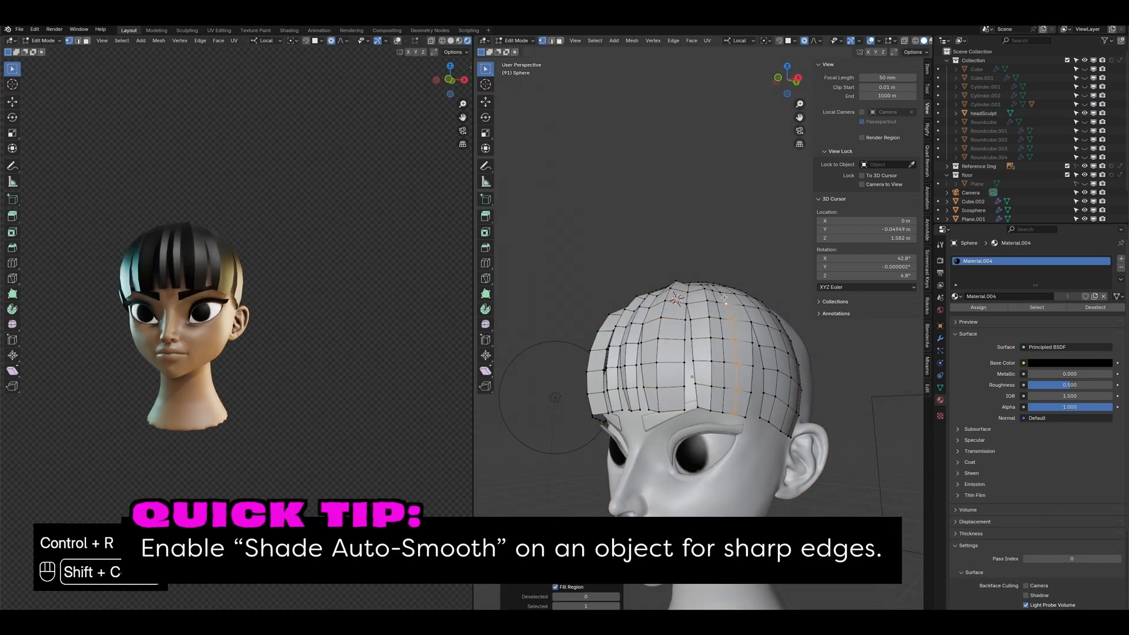
pyautogui.hotkey('alt', 's')
pyautogui.click(729, 314)
pyautogui.press('Tab')
pyautogui.moveTo(218, 330); pyautogui.dragTo(117, 329, button='middle')
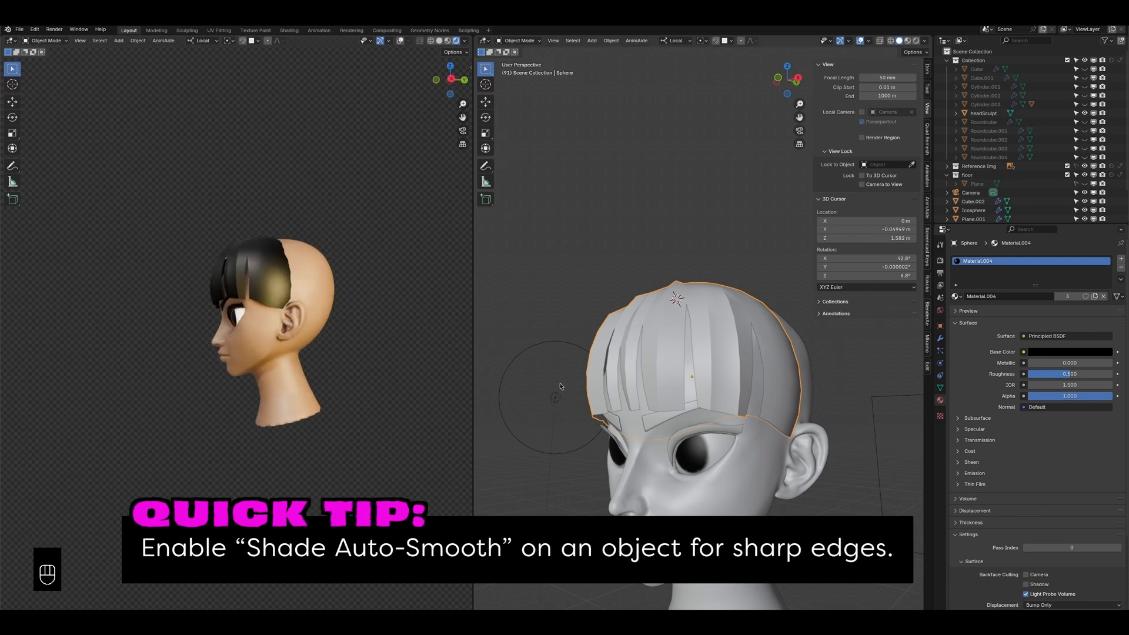
# Step: Switch the hair cap to Sculpt Mode and set the Inflate/Deflate brush radius to about 108 px
pyautogui.moveTo(561, 387); pyautogui.dragTo(605, 382, button='middle')
pyautogui.click(519, 41)
pyautogui.click(521, 70)
pyautogui.scroll(-1, 561, 253)
pyautogui.press('f')
pyautogui.click(672, 339)
# Step: Inflate the strands on the character's right side of the fringe, undoing the last stroke
pyautogui.moveTo(641, 344); pyautogui.dragTo(580, 346)
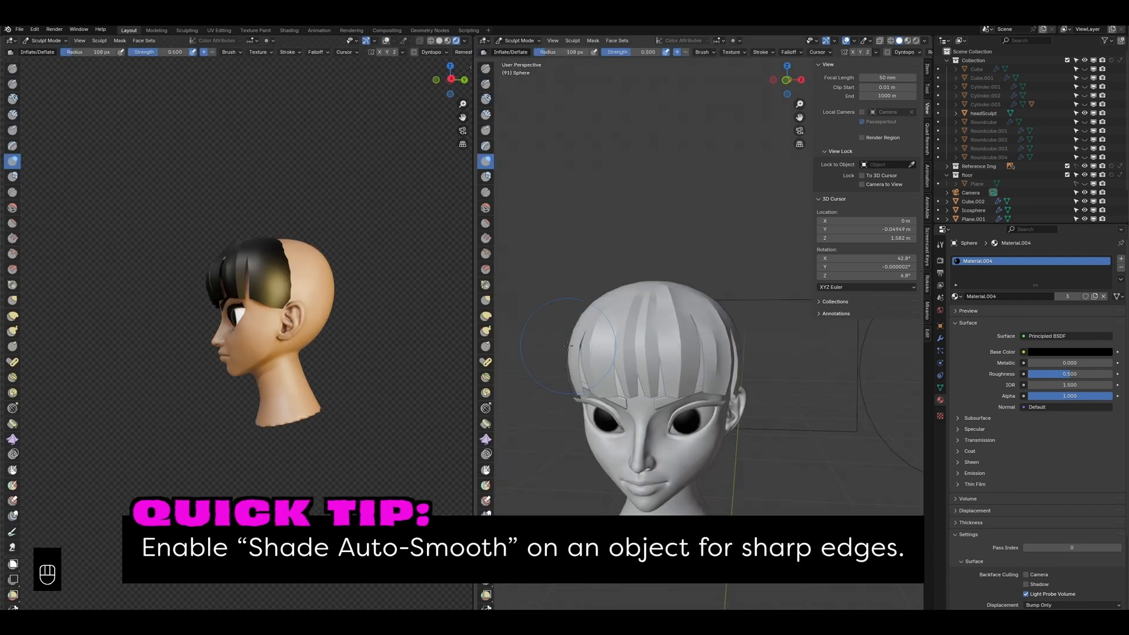
pyautogui.moveTo(568, 346); pyautogui.dragTo(664, 347, button='middle')
pyautogui.moveTo(553, 364); pyautogui.dragTo(552, 418)
pyautogui.moveTo(664, 383)
pyautogui.mouseDown(button='middle')
pyautogui.moveTo(612, 436)
pyautogui.moveTo(676, 435)
pyautogui.moveTo(659, 394)
pyautogui.moveTo(611, 379)
pyautogui.mouseUp(button='middle')
pyautogui.hotkey('ctrl', 'z')
# Step: Loop-select a vertical column on the fringe in Edit Mode, reshape it with Shrink/Fatten, and return to Sculpt Mode
pyautogui.press('Tab')
pyautogui.keyDown('alt'); pyautogui.keyDown('shift'); pyautogui.click(633, 357); pyautogui.keyUp('shift'); pyautogui.keyUp('alt')
pyautogui.hotkey('alt', 's')
pyautogui.click(689, 405)
pyautogui.press('Tab')
# Step: Show the overlays in front view, compare the fringe with the reference drawing, and save the file
pyautogui.scroll(-4, 690, 406)
pyautogui.moveTo(141, 368)
pyautogui.mouseDown(button='middle')
pyautogui.moveTo(232, 369)
pyautogui.moveTo(264, 353)
pyautogui.mouseUp(button='middle')
pyautogui.scroll(1, 232, 369)
pyautogui.press('KP_1')
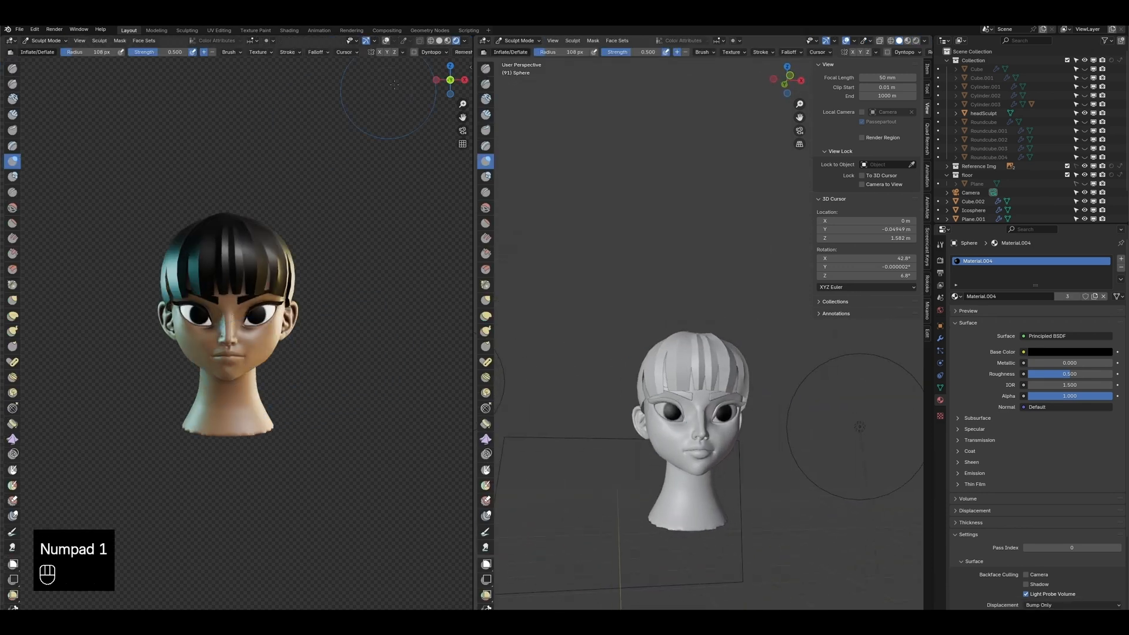
pyautogui.click(386, 41)
pyautogui.scroll(6, 275, 266)
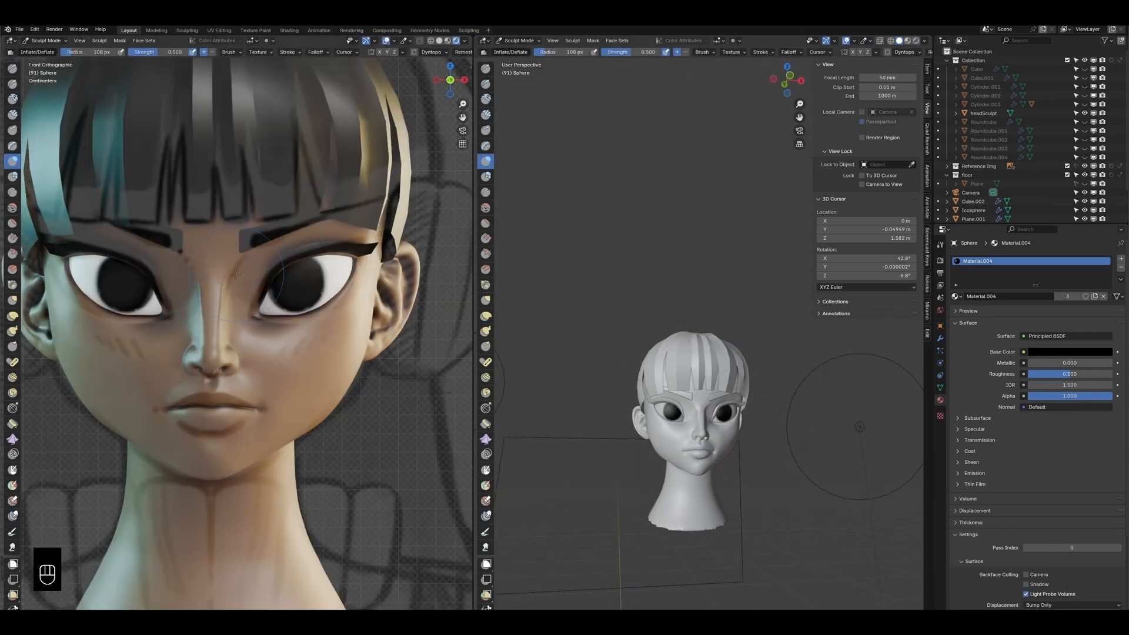
pyautogui.scroll(-6, 276, 266)
pyautogui.scroll(3, 275, 266)
pyautogui.hotkey('ctrl', 's')
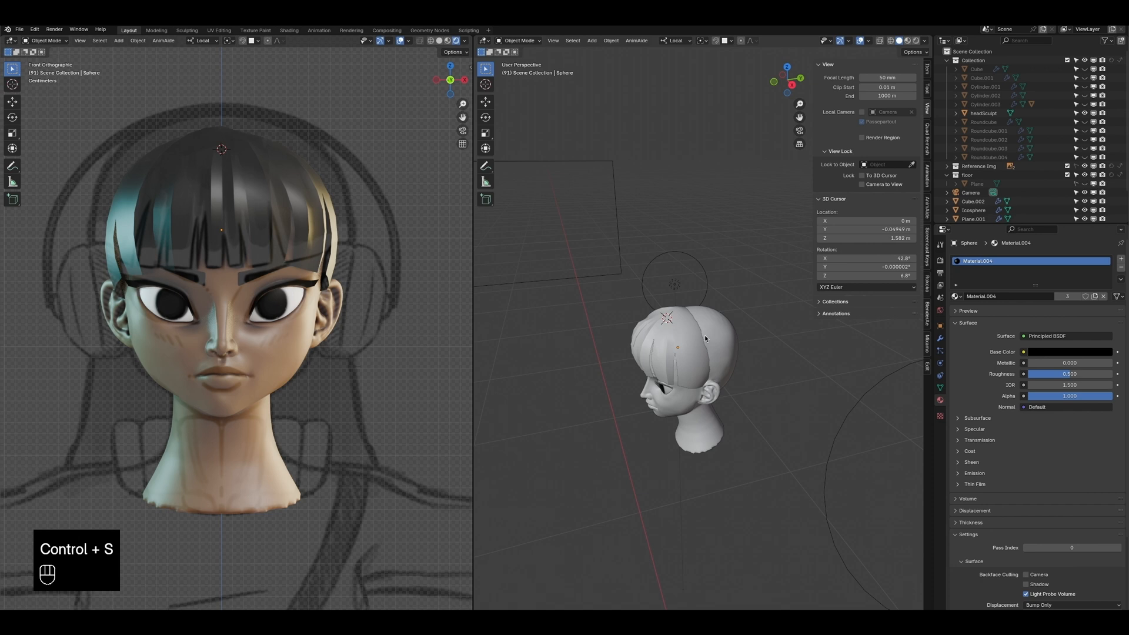
# Step: Try adding a UV sphere at the crown scaled to about 0.084, and delete it
pyautogui.moveTo(705, 335); pyautogui.dragTo(712, 351, button='middle')
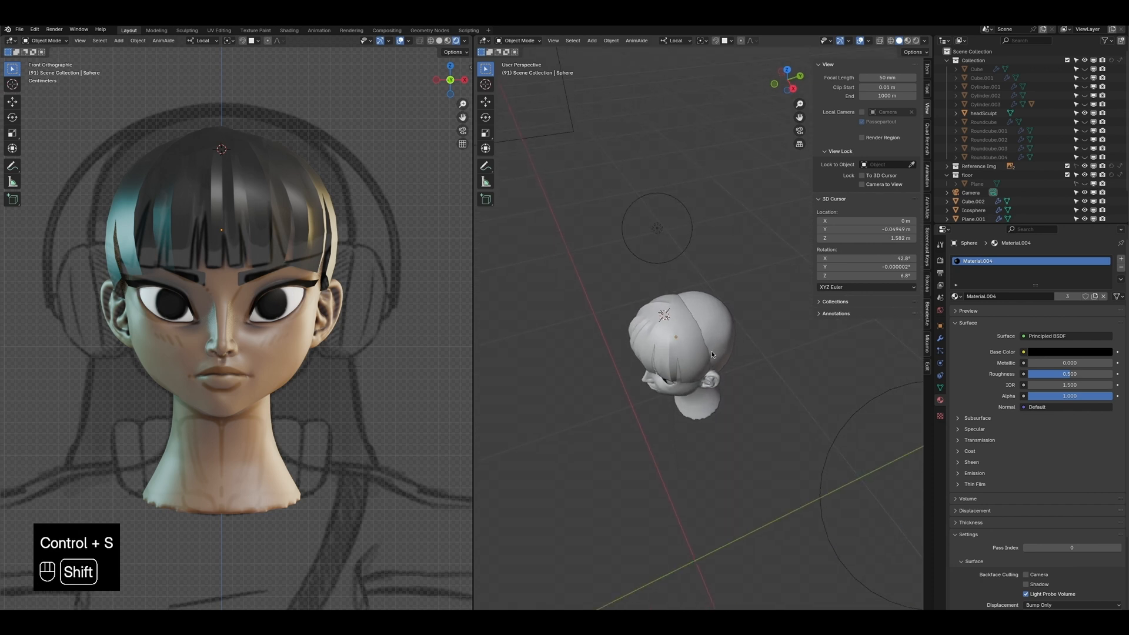
pyautogui.hotkey('shift', 'a')
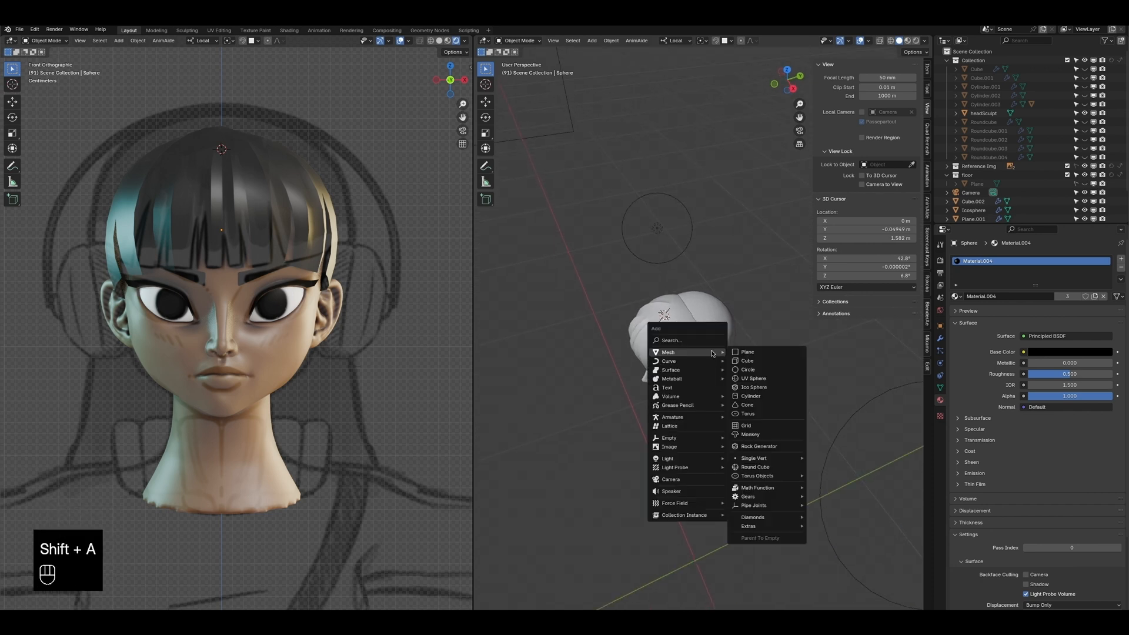
pyautogui.click(754, 380)
pyautogui.press('s')
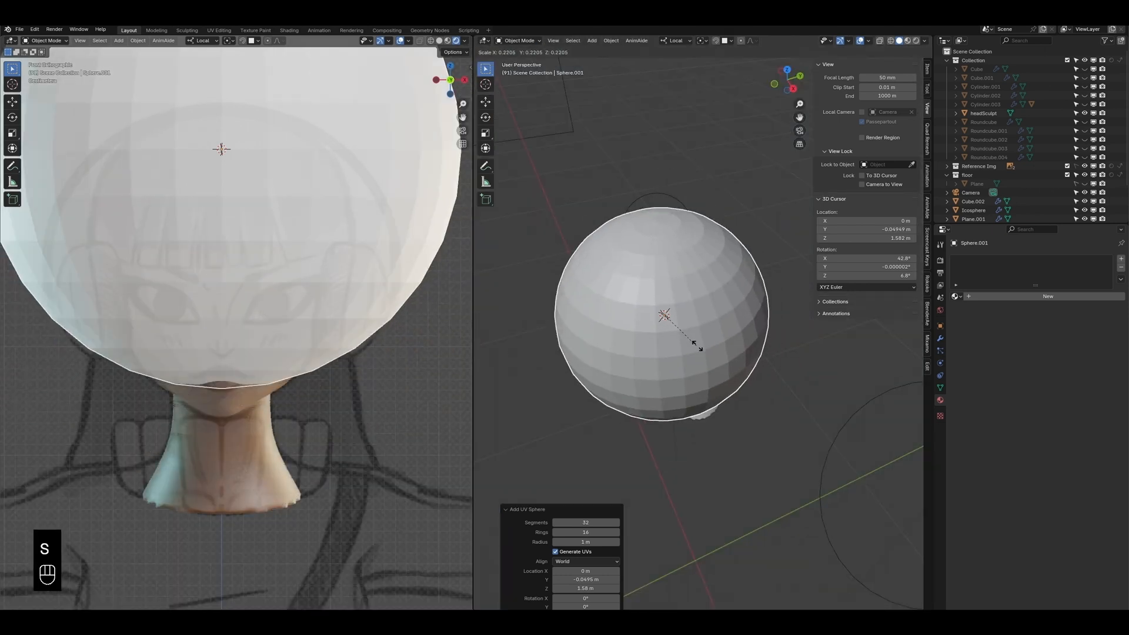
pyautogui.click(678, 326)
pyautogui.moveTo(677, 325); pyautogui.dragTo(704, 341, button='middle')
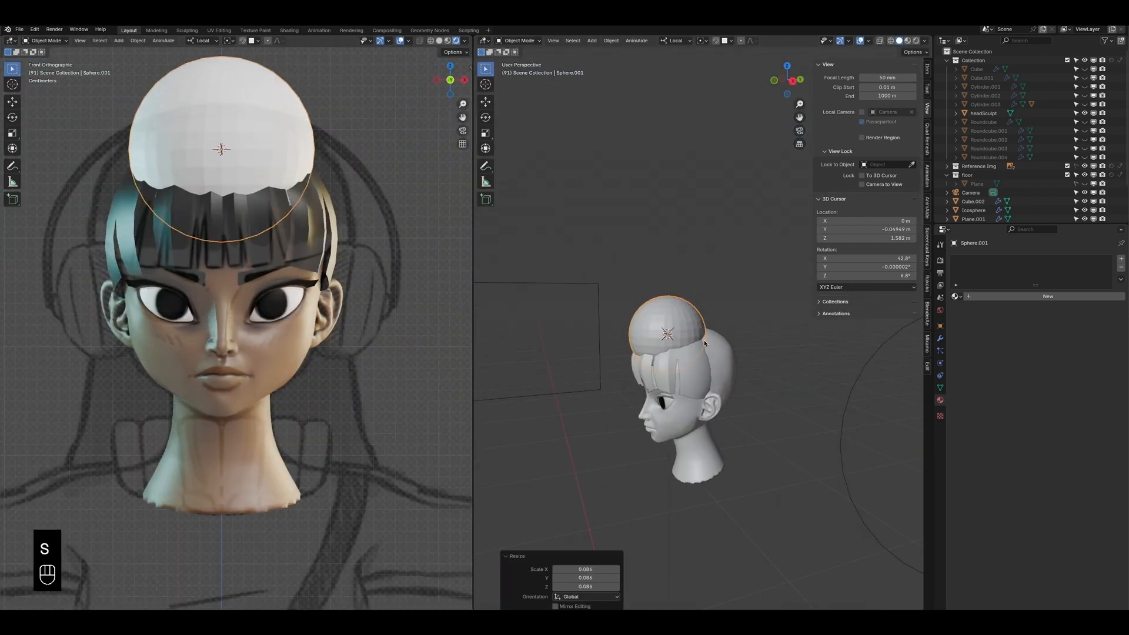
pyautogui.click(705, 342)
# Step: Add an ico sphere at the crown of the head and scale it to about 0.103
pyautogui.hotkey('shift', 'a')
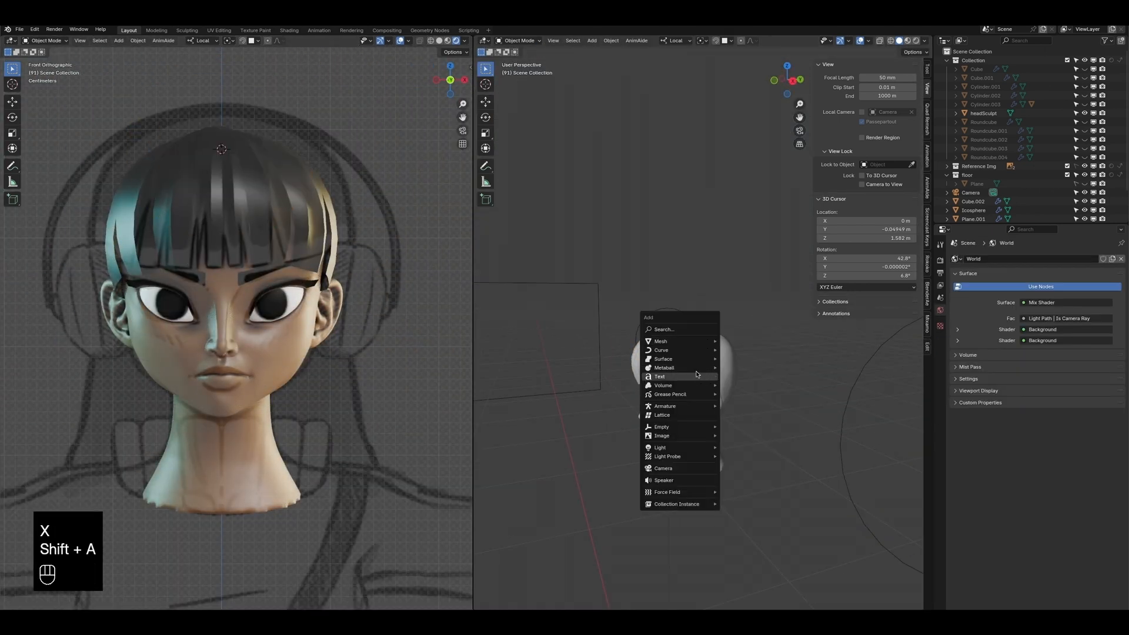
pyautogui.moveTo(695, 343)
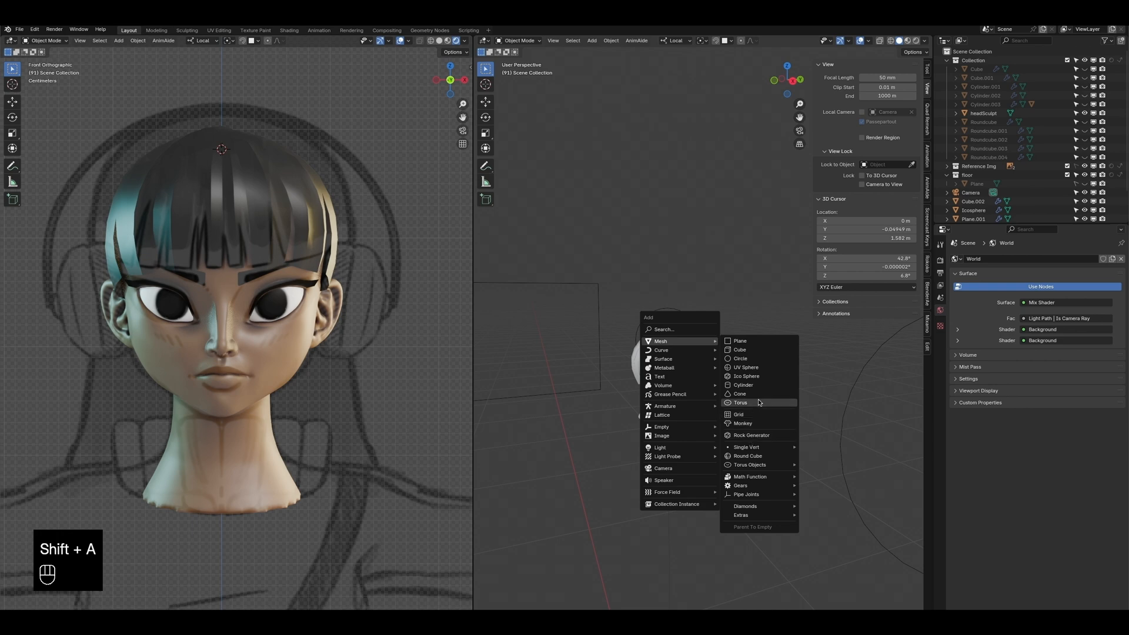
pyautogui.click(760, 380)
pyautogui.press('s')
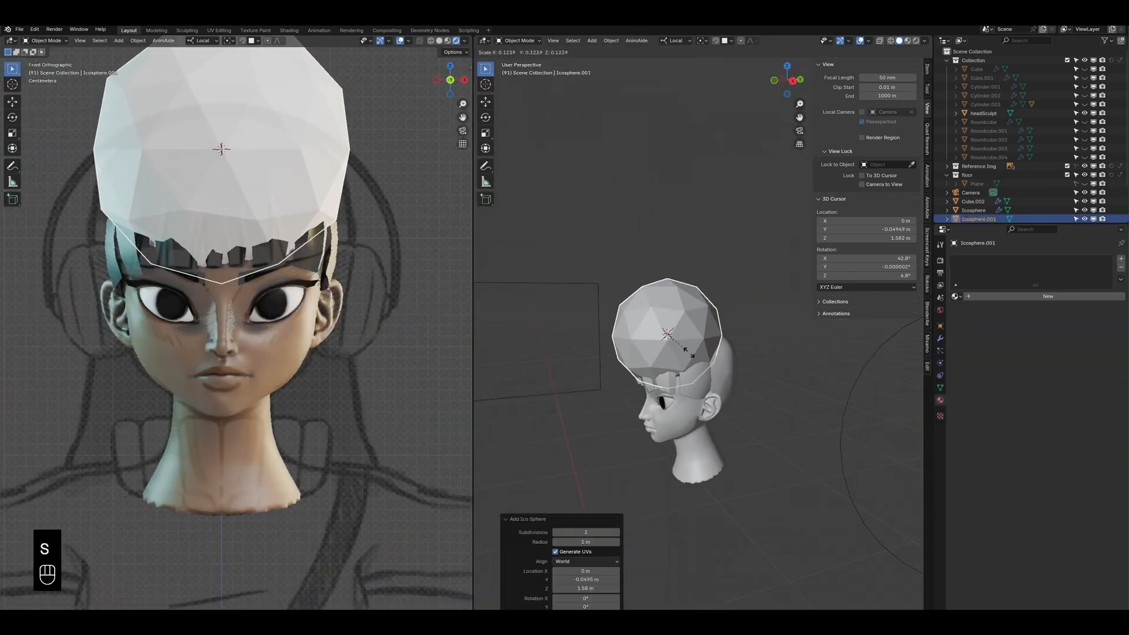
pyautogui.click(683, 351)
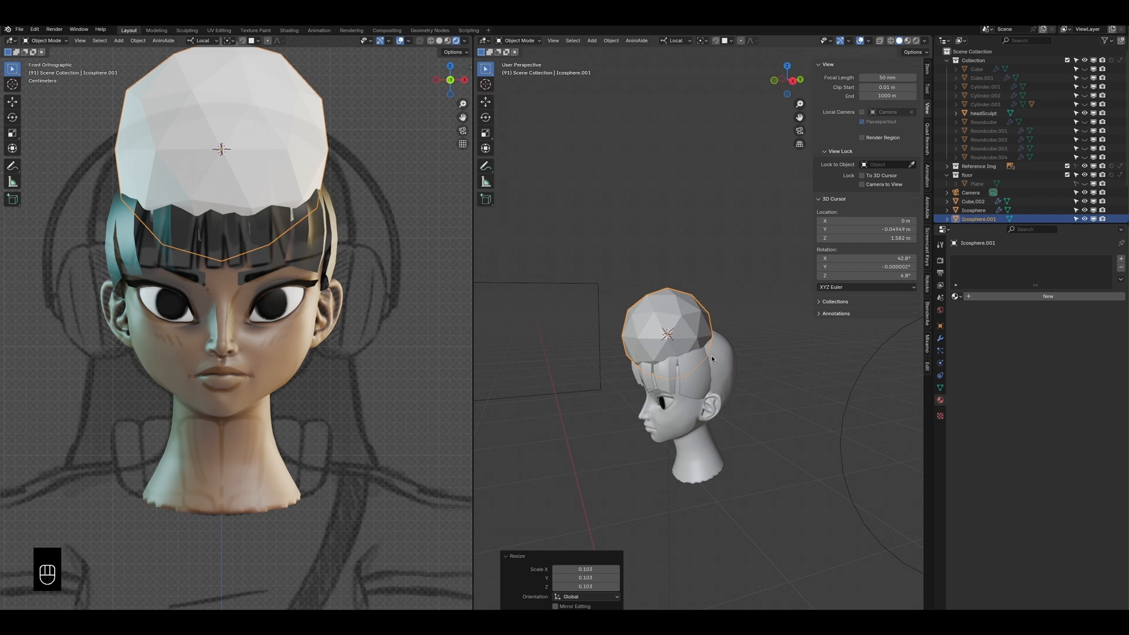
pyautogui.scroll(3, 683, 333)
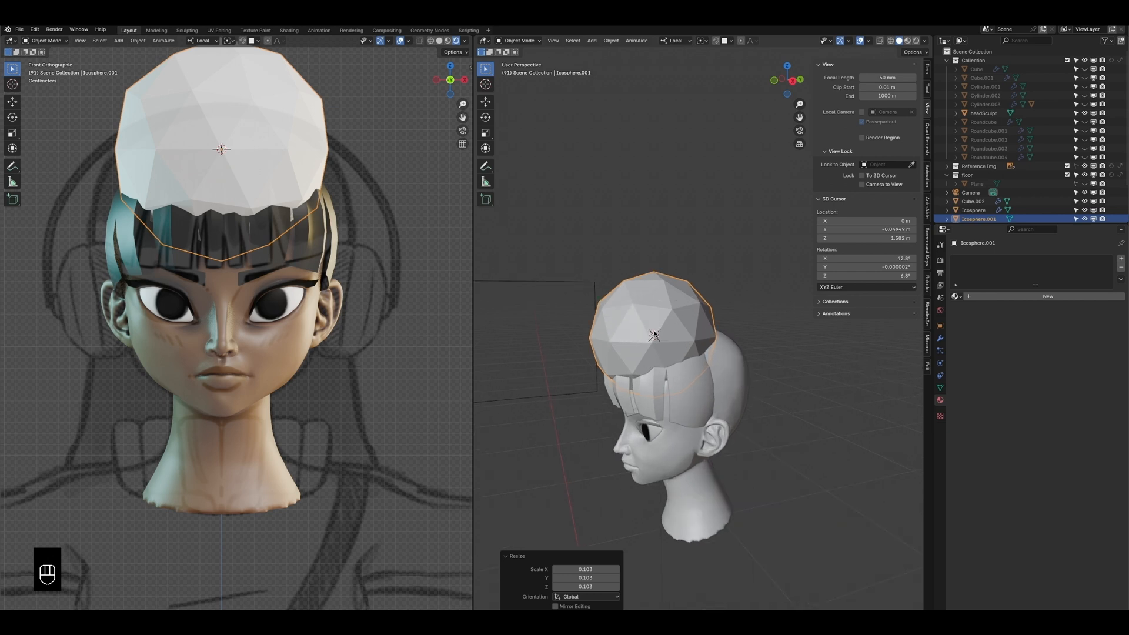
# Step: Apply the ico sphere's scale and move it about 0.096 m along Y toward the back of the head
pyautogui.hotkey('ctrl', 'a')
pyautogui.click(654, 324)
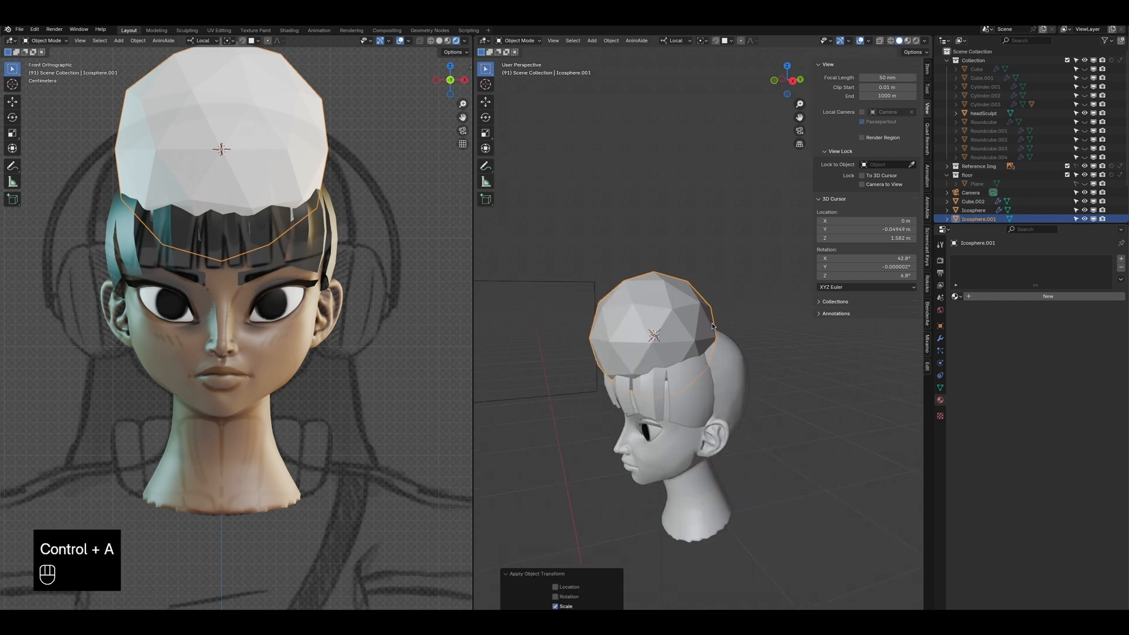
pyautogui.press('g')
pyautogui.press('y')
pyautogui.click(766, 319)
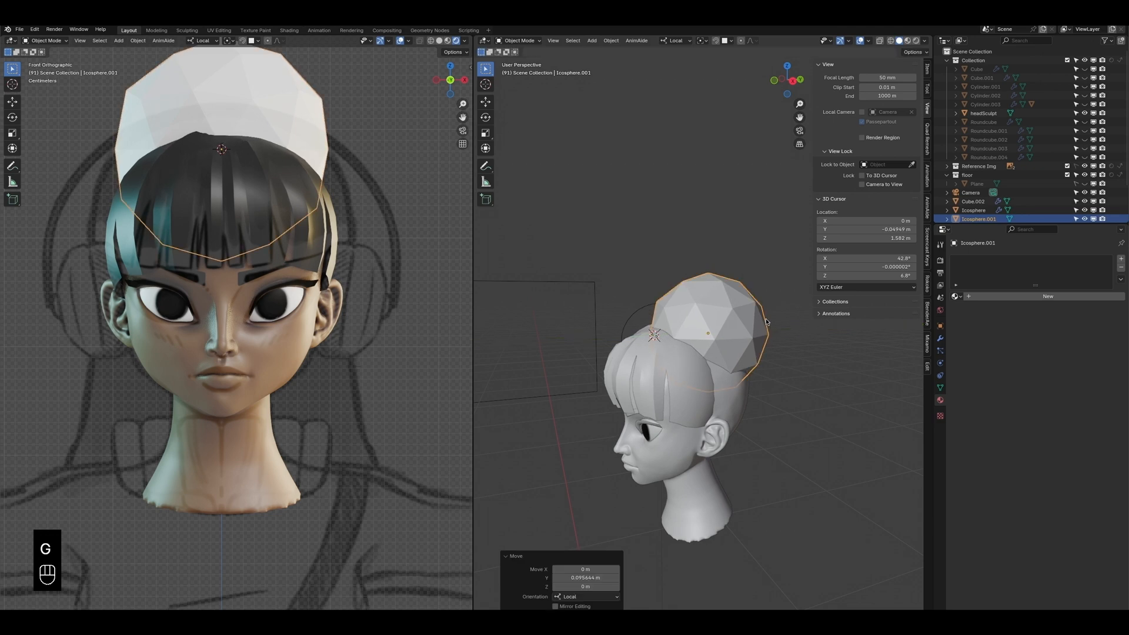
# Step: Scale the ico sphere down by about 0.805 and assign it the existing black hair material, Material.004
pyautogui.click(790, 378)
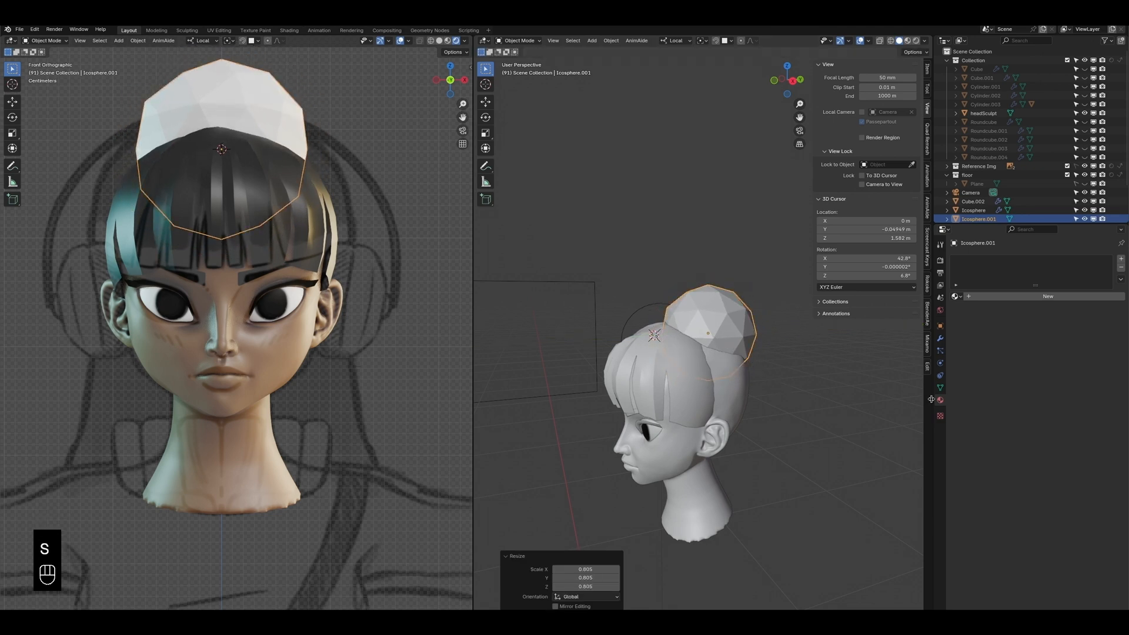
pyautogui.click(956, 296)
pyautogui.click(979, 351)
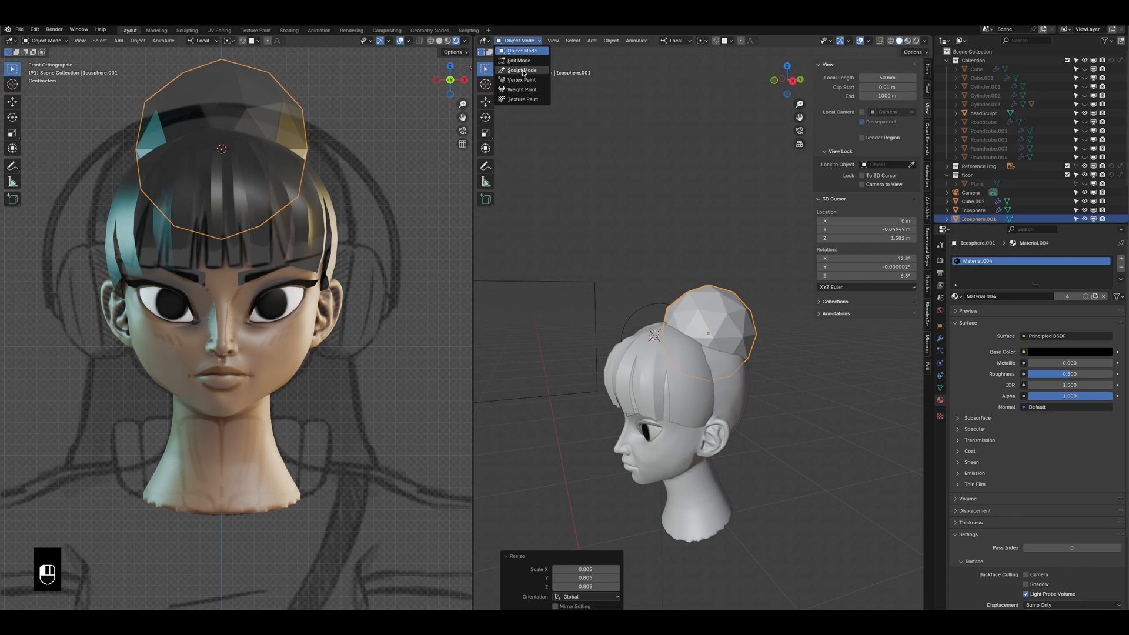
# Step: Enter Sculpt Mode on the ico sphere, enable Dyntopo, and set the brush radius to about 192 px
pyautogui.click(523, 70)
pyautogui.click(888, 52)
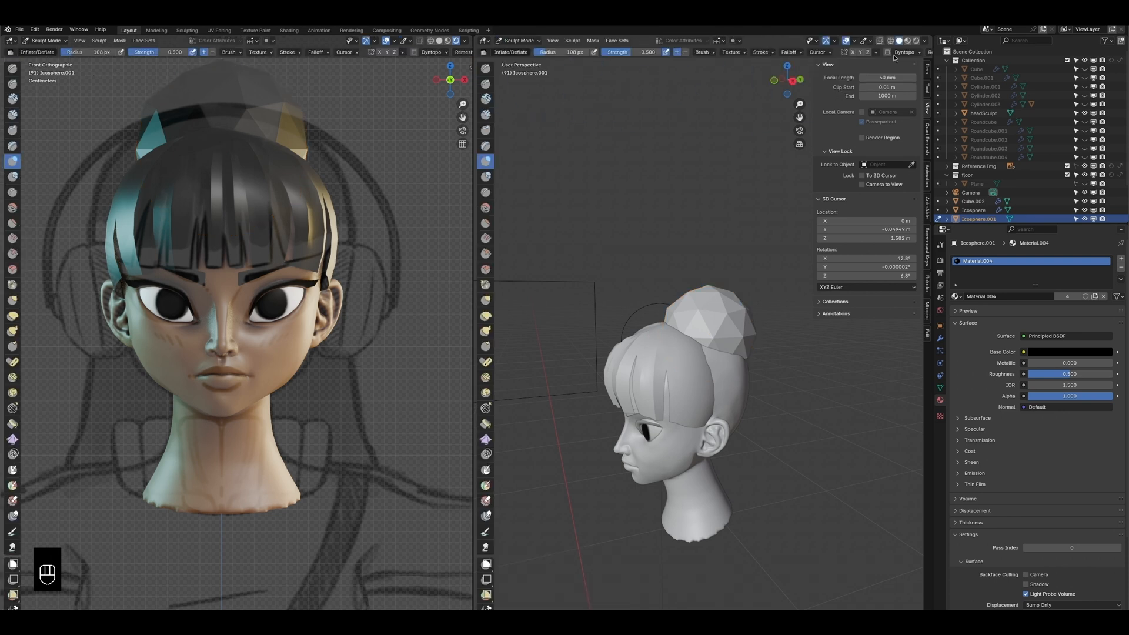
pyautogui.moveTo(725, 230)
pyautogui.mouseDown(button='middle')
pyautogui.moveTo(583, 403)
pyautogui.moveTo(759, 341)
pyautogui.mouseUp(button='middle')
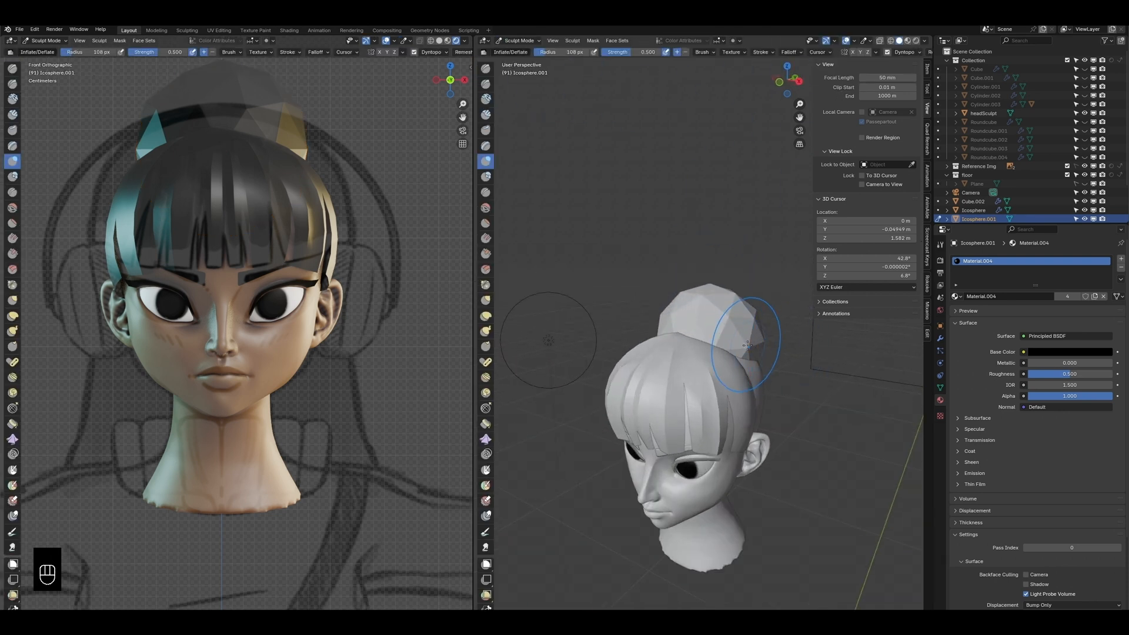
pyautogui.press('f')
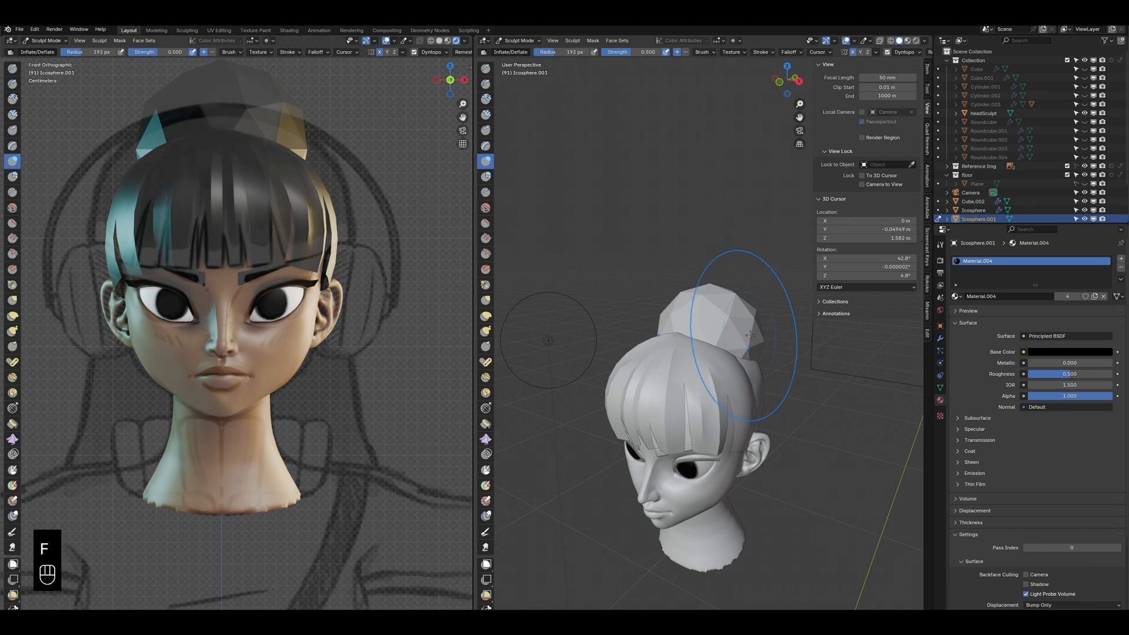
pyautogui.click(486, 316)
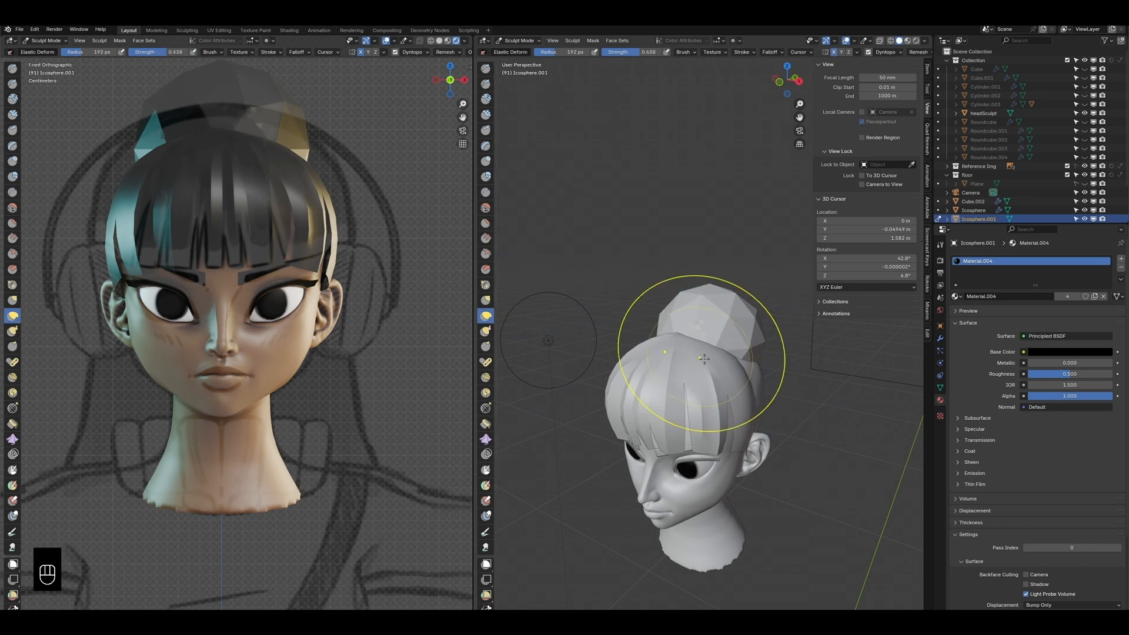
pyautogui.moveTo(759, 351)
pyautogui.mouseDown()
pyautogui.moveTo(782, 360)
pyautogui.moveTo(735, 360)
pyautogui.mouseUp()
pyautogui.hotkey('ctrl', 'z')
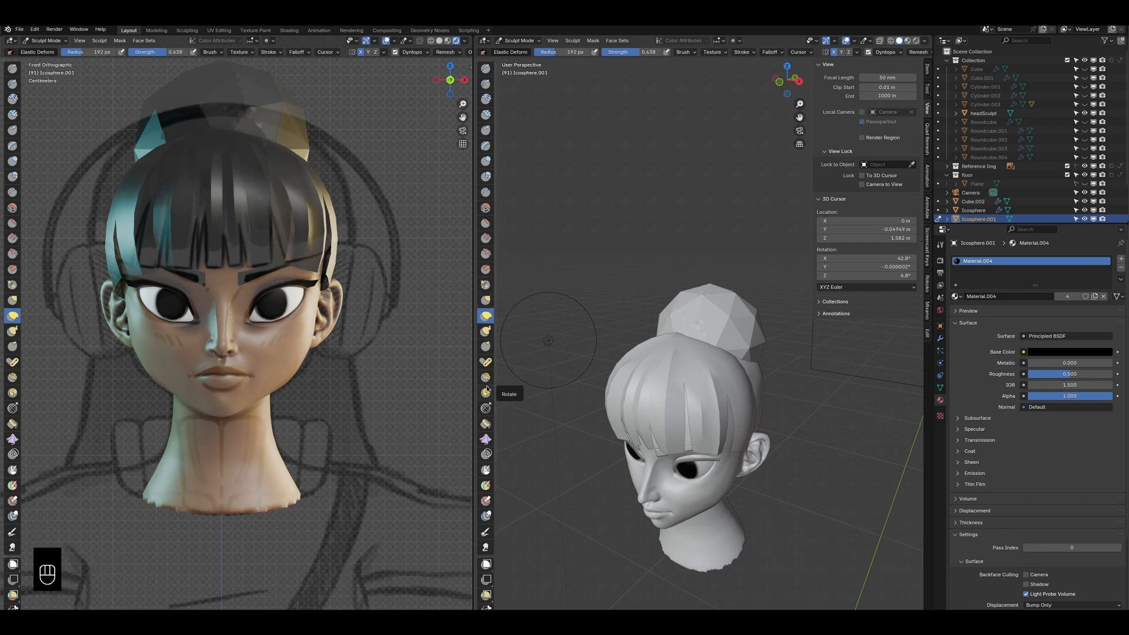
# Step: Pull the sphere down into long locks on both sides of the face with Snake Hook, undoing the first pull
pyautogui.click(486, 331)
pyautogui.moveTo(763, 353); pyautogui.dragTo(794, 288)
pyautogui.moveTo(795, 288); pyautogui.dragTo(763, 395, button='middle')
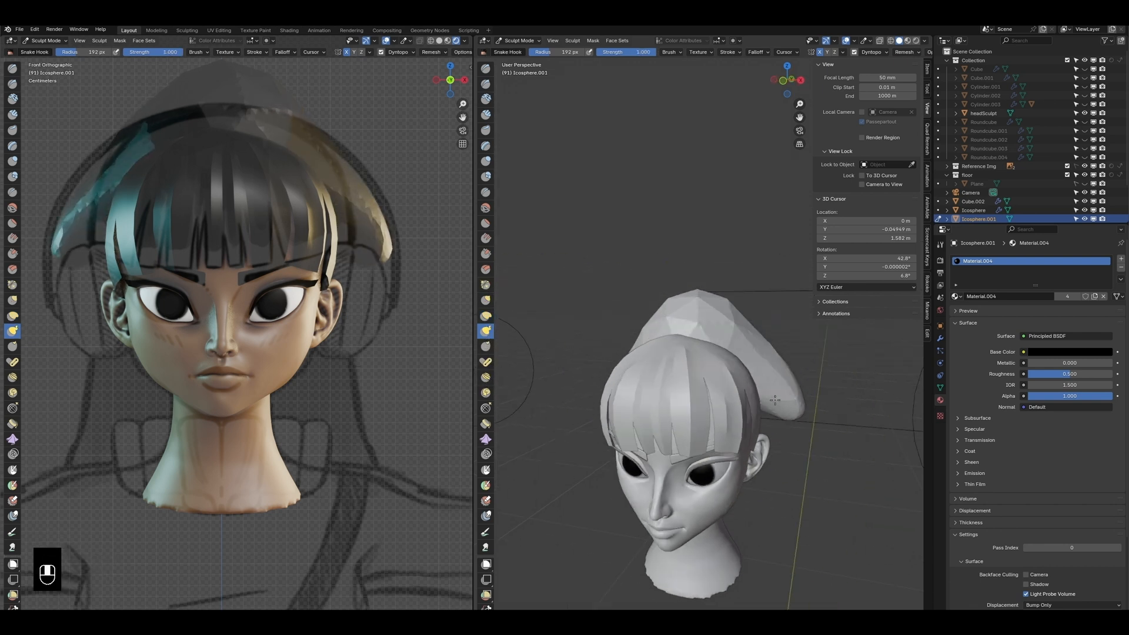
pyautogui.hotkey('ctrl', 'z')
pyautogui.moveTo(764, 395); pyautogui.dragTo(768, 495)
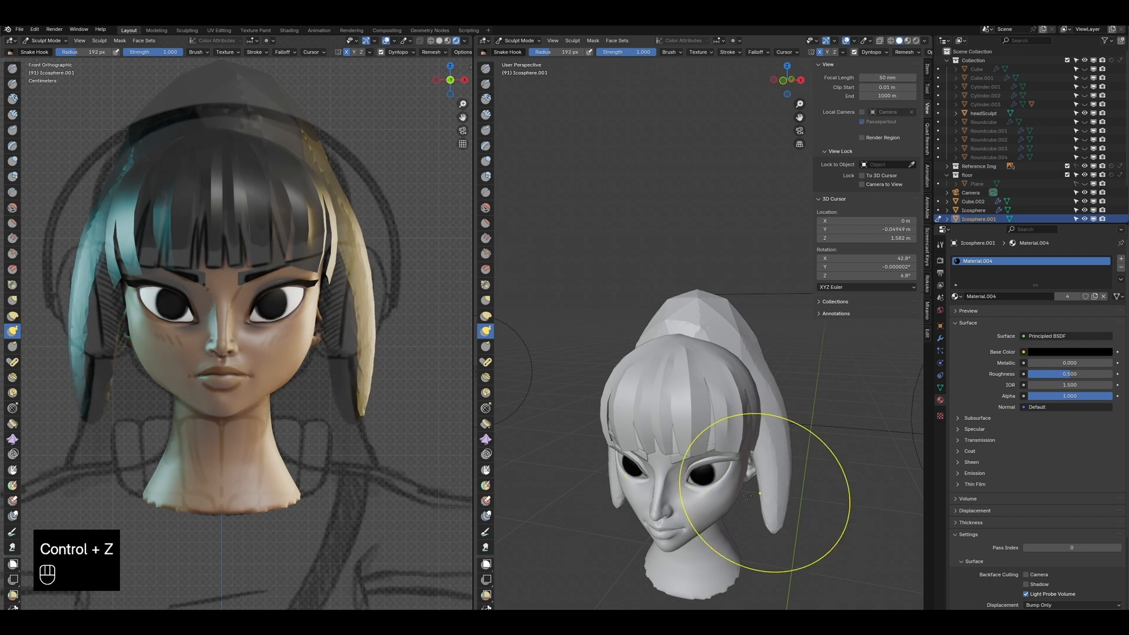
pyautogui.moveTo(768, 496); pyautogui.dragTo(769, 483, button='middle')
pyautogui.moveTo(766, 485)
pyautogui.mouseDown()
pyautogui.moveTo(744, 503)
pyautogui.moveTo(740, 559)
pyautogui.mouseUp()
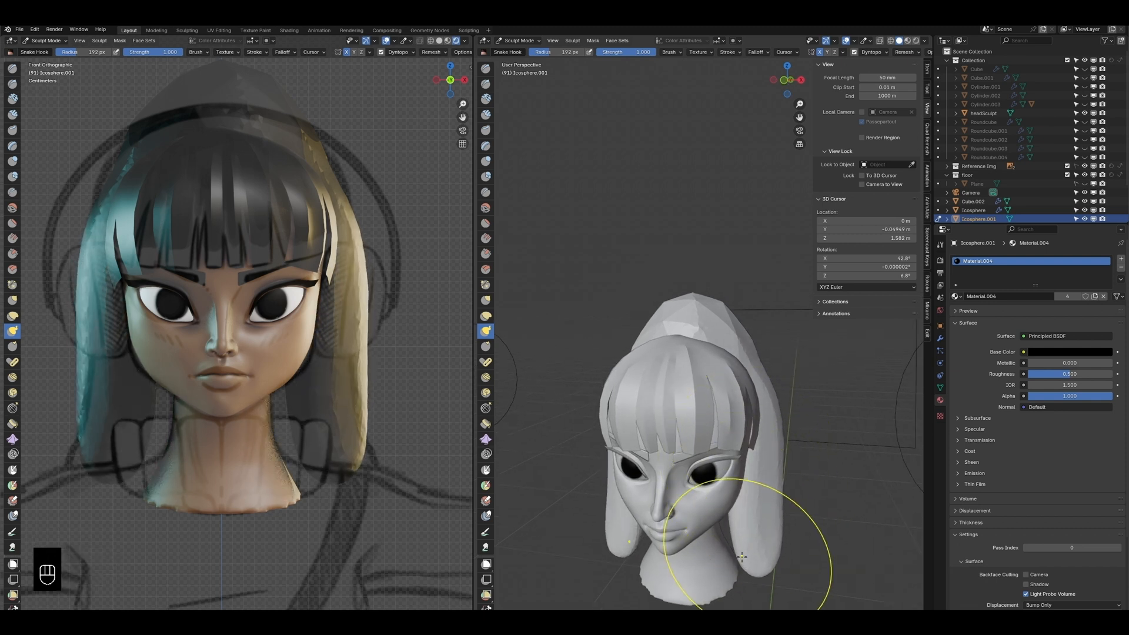
# Step: Pull the back of the hair down over the nape with Snake Hook and lower the hair's peak to the crown
pyautogui.moveTo(743, 557)
pyautogui.mouseDown(button='middle')
pyautogui.moveTo(630, 541)
pyautogui.moveTo(786, 378)
pyautogui.mouseUp(button='middle')
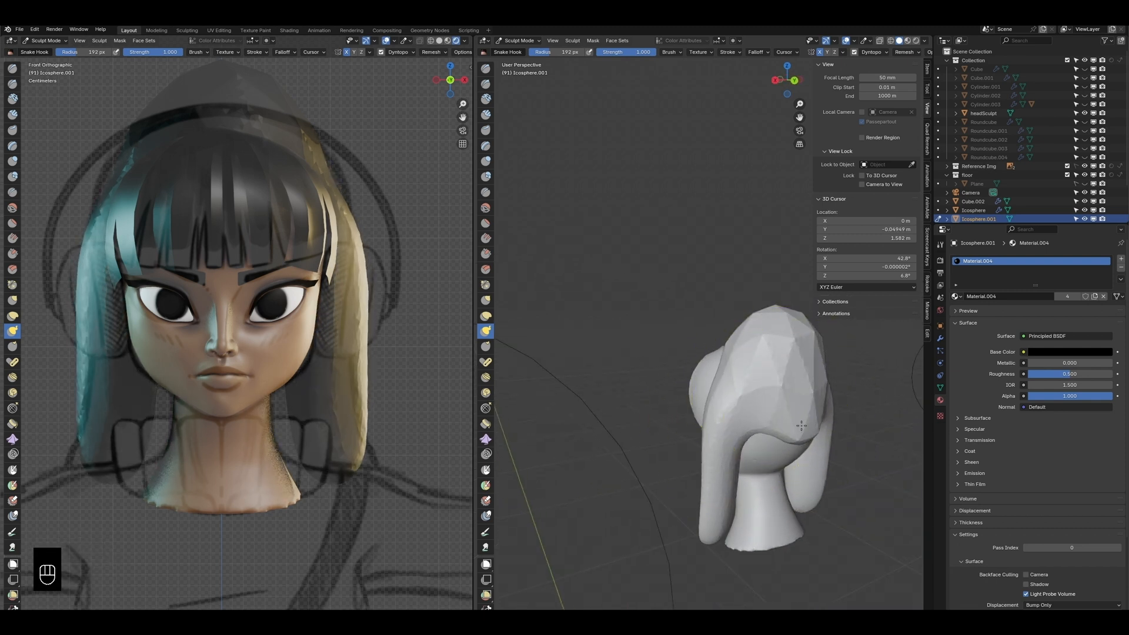
pyautogui.moveTo(801, 426); pyautogui.dragTo(731, 546)
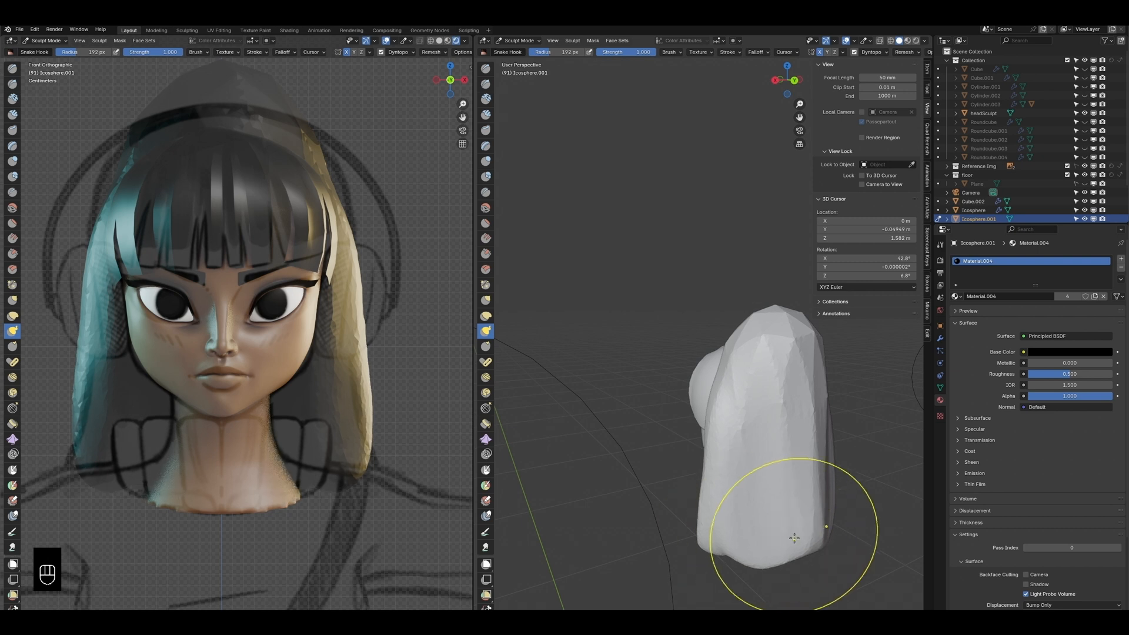
pyautogui.moveTo(794, 539); pyautogui.dragTo(798, 364, button='middle')
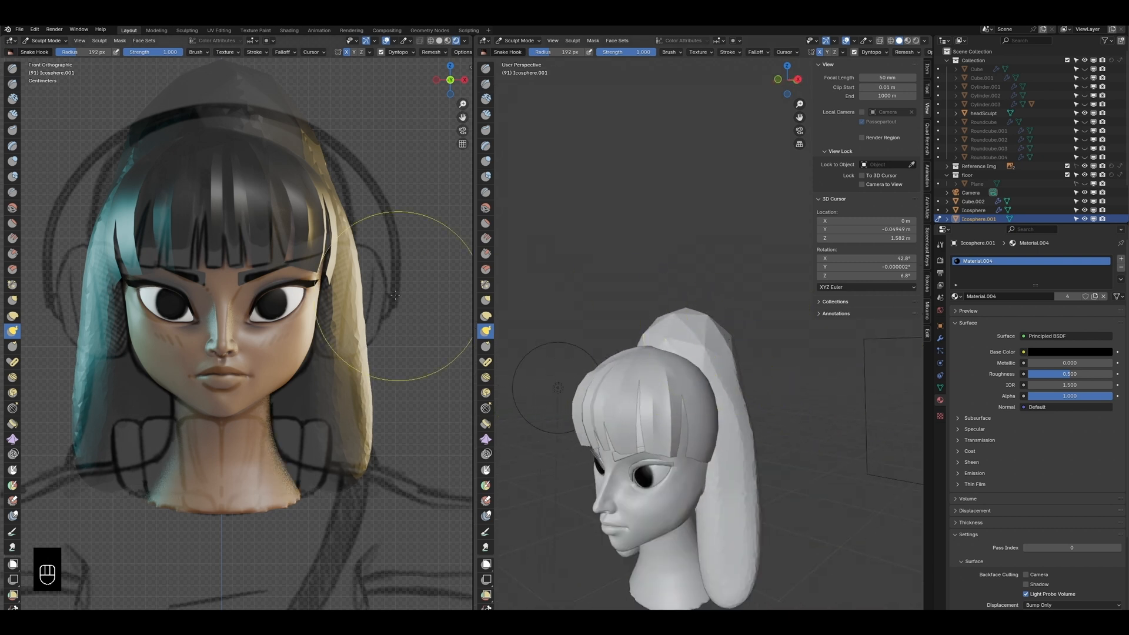
pyautogui.moveTo(694, 305)
pyautogui.mouseDown()
pyautogui.moveTo(703, 340)
pyautogui.moveTo(730, 362)
pyautogui.mouseUp()
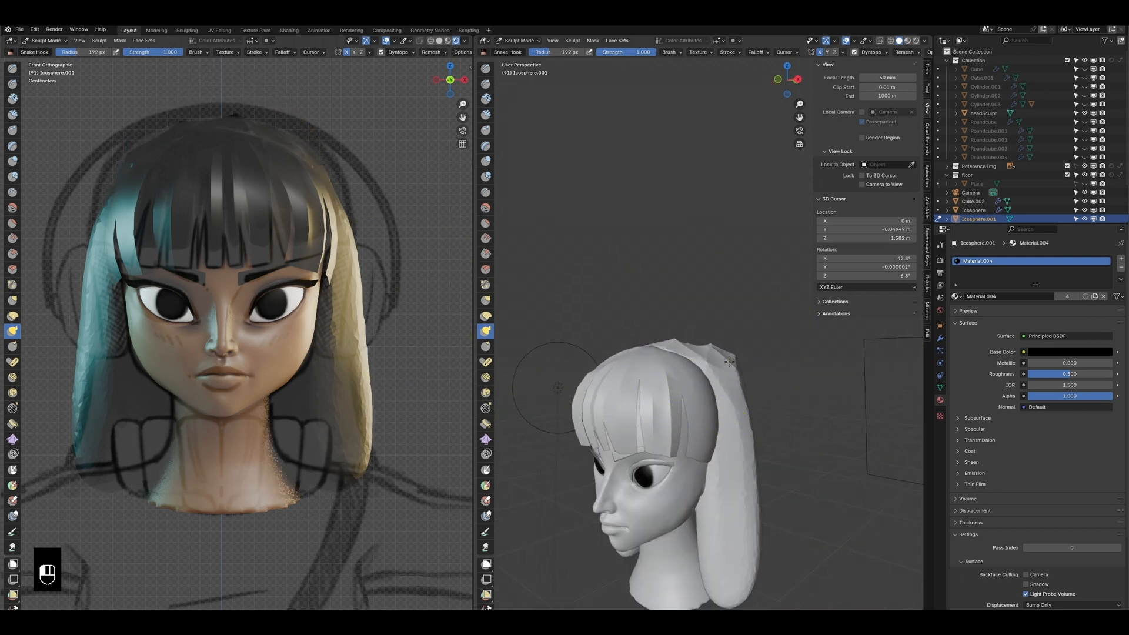
# Step: Undo the last two side strokes and flare the side locks out to the shoulders with Snake Hook at about 234 px radius
pyautogui.scroll(2, 384, 394)
pyautogui.moveTo(421, 391)
pyautogui.mouseDown()
pyautogui.moveTo(410, 415)
pyautogui.moveTo(348, 388)
pyautogui.mouseUp()
pyautogui.hotkey('ctrl', 'z')
pyautogui.hotkey('ctrl', 'z')
pyautogui.scroll(-3, 371, 406)
pyautogui.press('f')
pyautogui.click(378, 399)
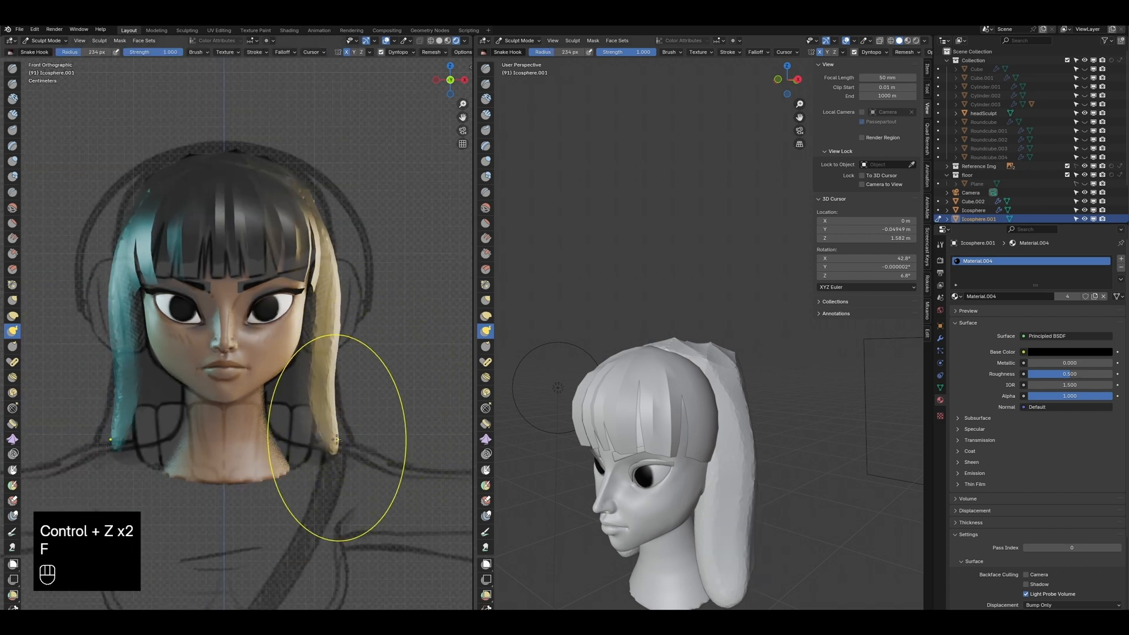
pyautogui.moveTo(335, 438); pyautogui.dragTo(345, 445)
pyautogui.moveTo(189, 468)
pyautogui.mouseDown()
pyautogui.moveTo(176, 494)
pyautogui.moveTo(194, 503)
pyautogui.mouseUp()
# Step: Set the Snake Hook radius to about 137 px and pull the back hair down along the reference in the right side view
pyautogui.press('f')
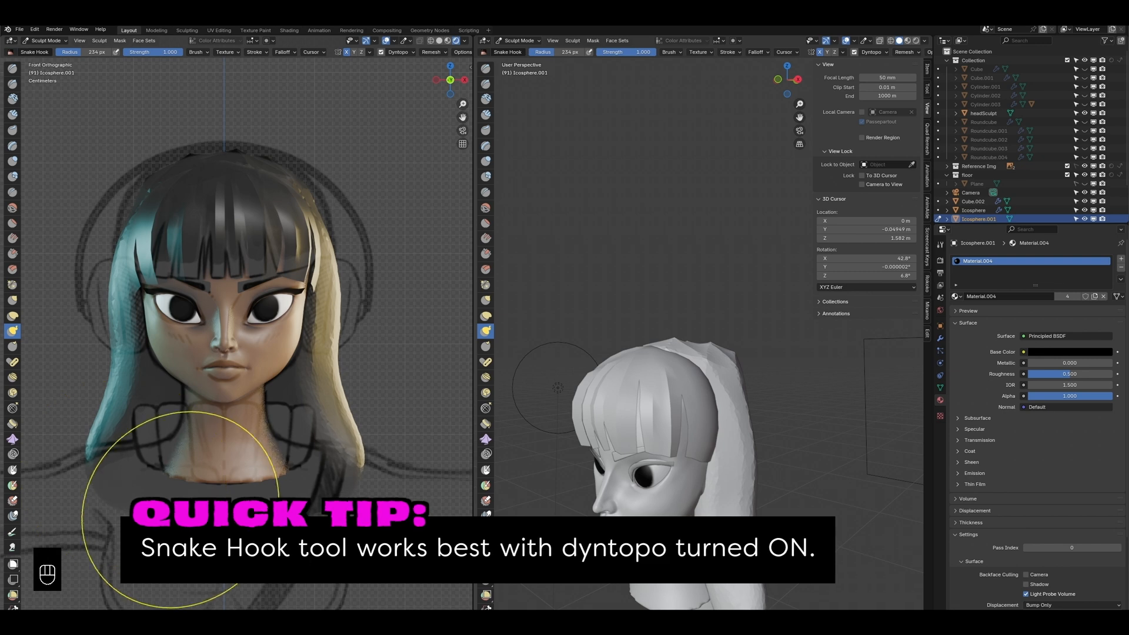
pyautogui.click(253, 510)
pyautogui.press('f')
pyautogui.click(210, 508)
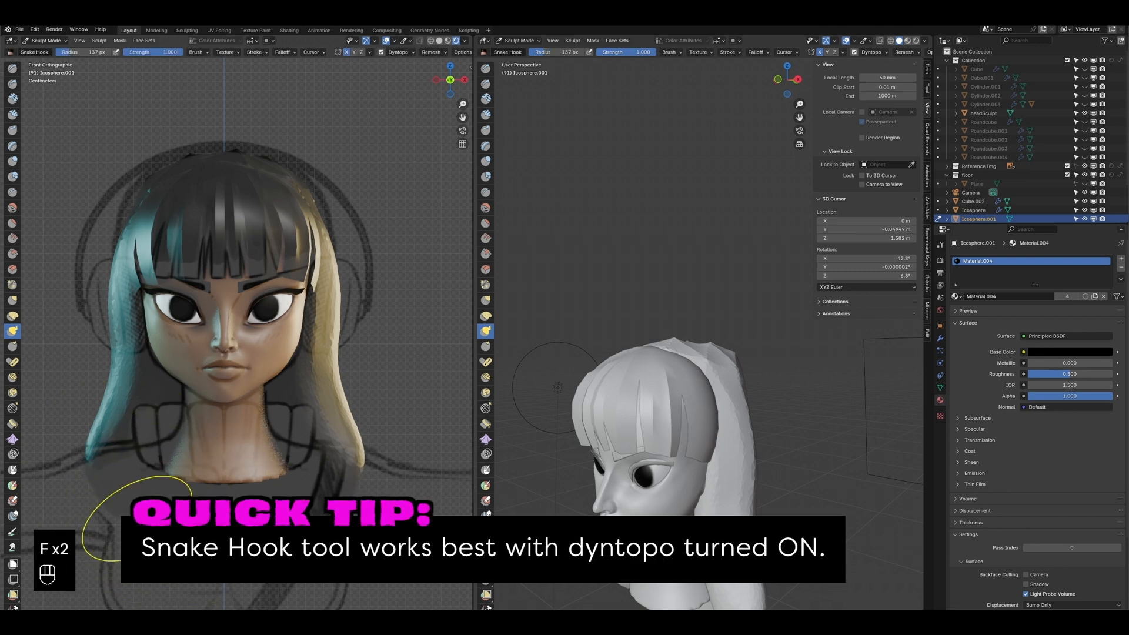
pyautogui.moveTo(757, 503); pyautogui.dragTo(788, 383, button='middle')
pyautogui.press('KP_1')
pyautogui.press('KP_6')
pyautogui.scroll(-2, 710, 407)
pyautogui.moveTo(333, 376); pyautogui.dragTo(289, 362, button='middle')
pyautogui.press('KP_1')
pyautogui.press('KP_3')
pyautogui.scroll(2, 337, 422)
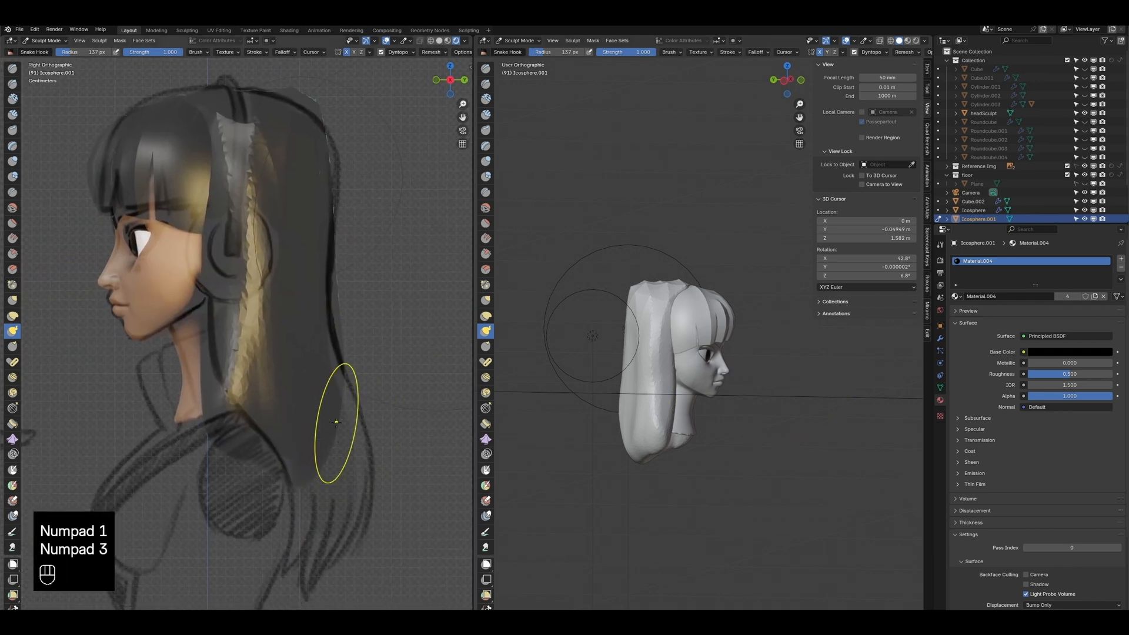
pyautogui.moveTo(342, 387); pyautogui.dragTo(348, 457)
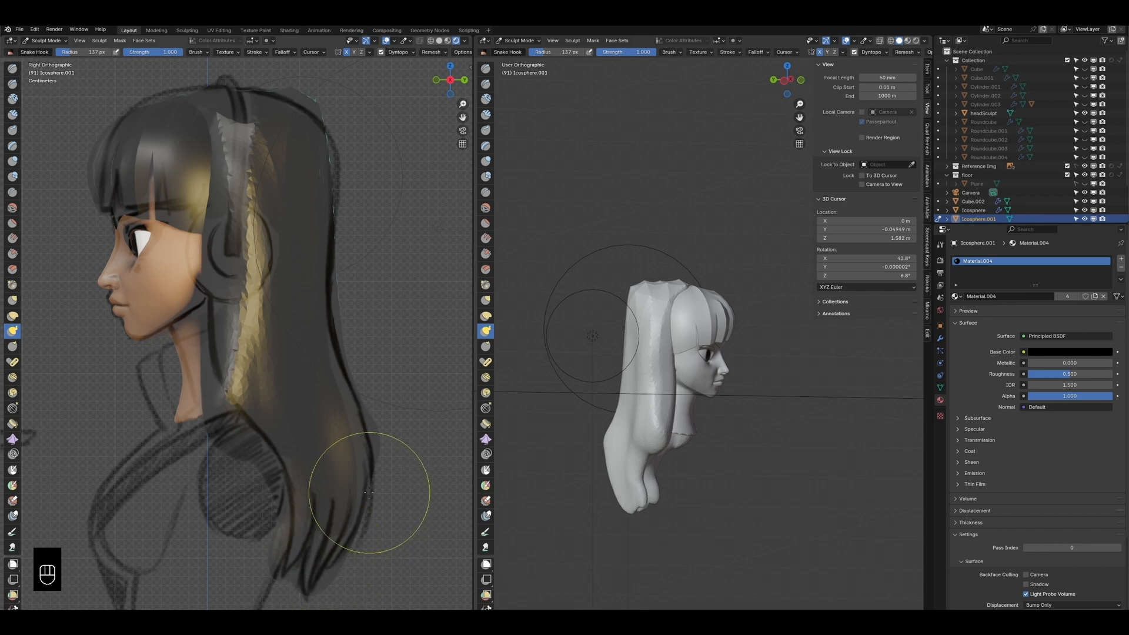
# Step: Undo one stroke and reshape the hair's lower back tips with Snake Hook, reducing the brush radius to about 96 px
pyautogui.moveTo(364, 532); pyautogui.dragTo(326, 420, button='middle')
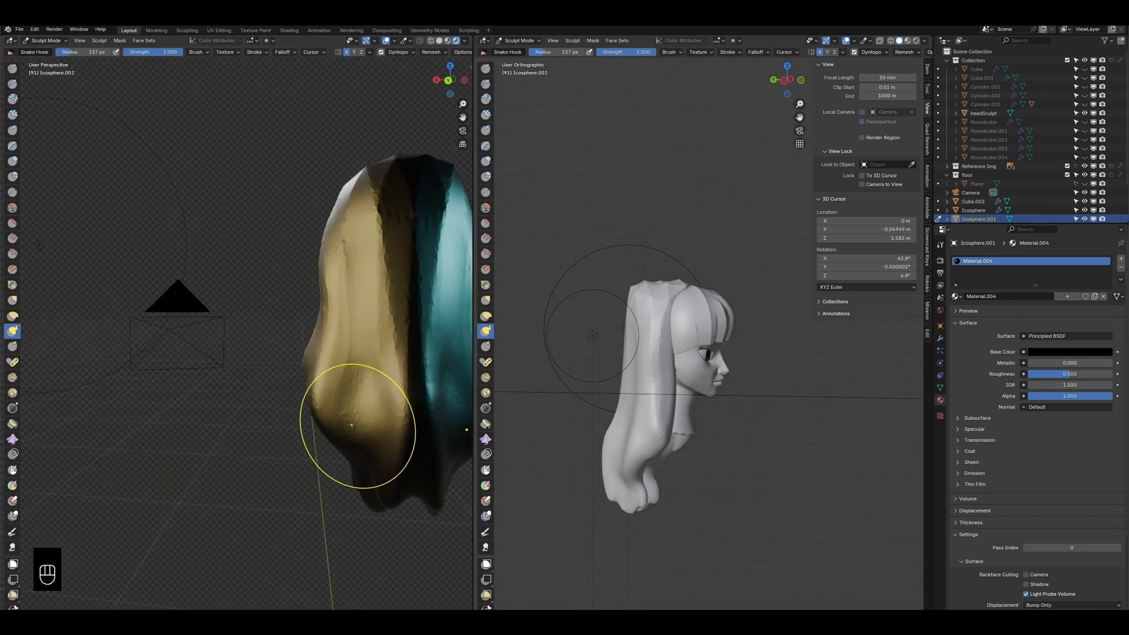
pyautogui.press('f')
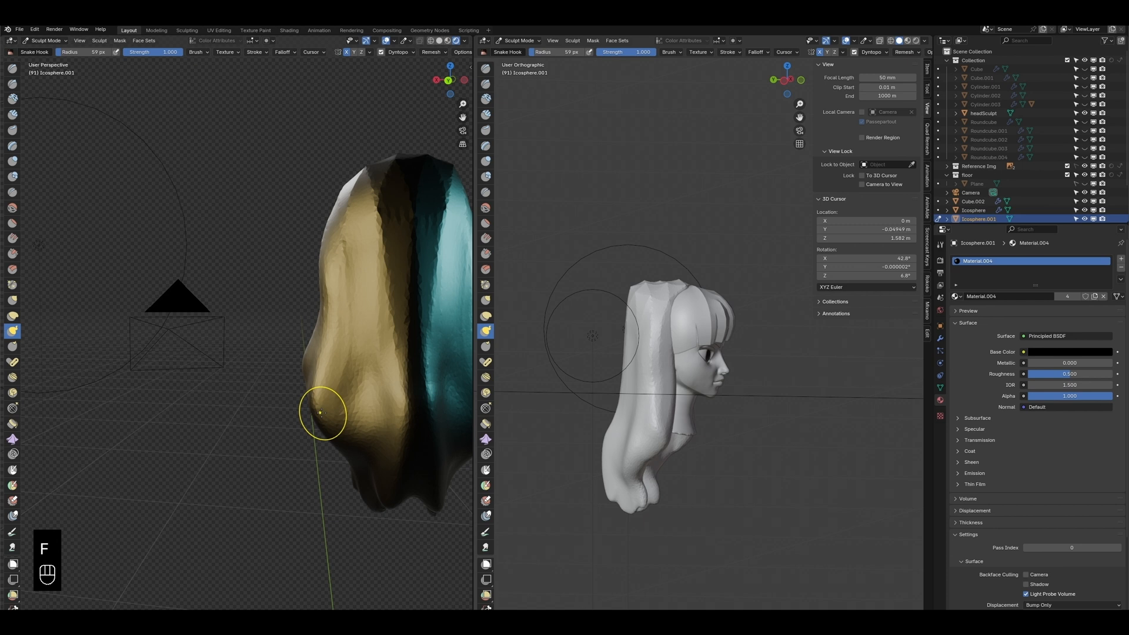
pyautogui.hotkey('ctrl', 'z')
pyautogui.moveTo(312, 402); pyautogui.dragTo(323, 418)
pyautogui.press('f')
pyautogui.click(404, 408)
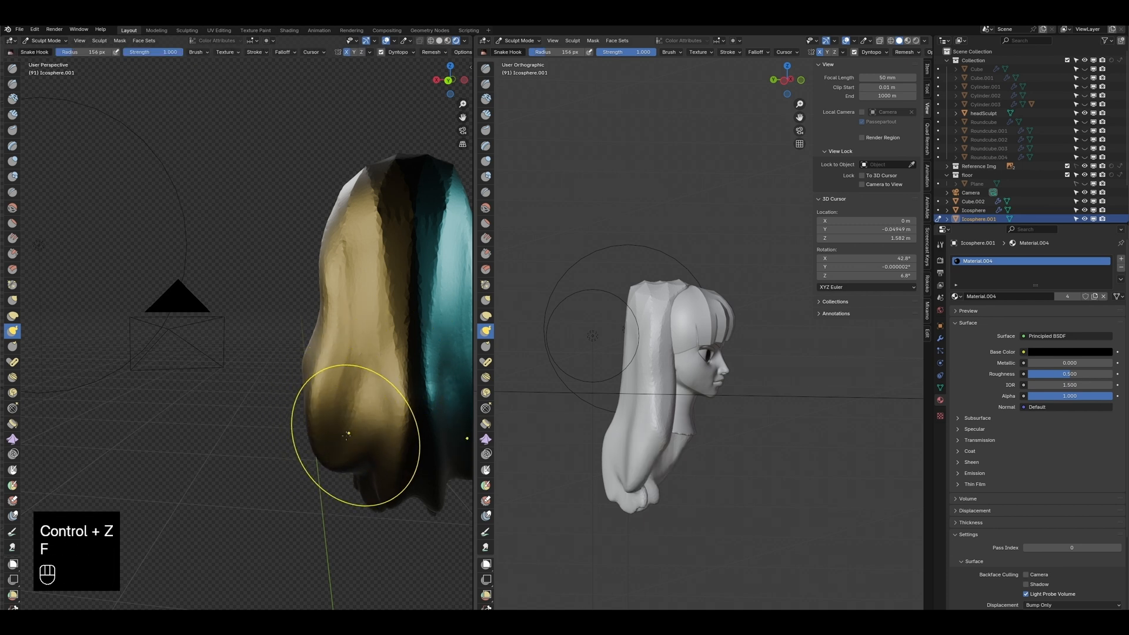
pyautogui.press('f')
pyautogui.click(327, 465)
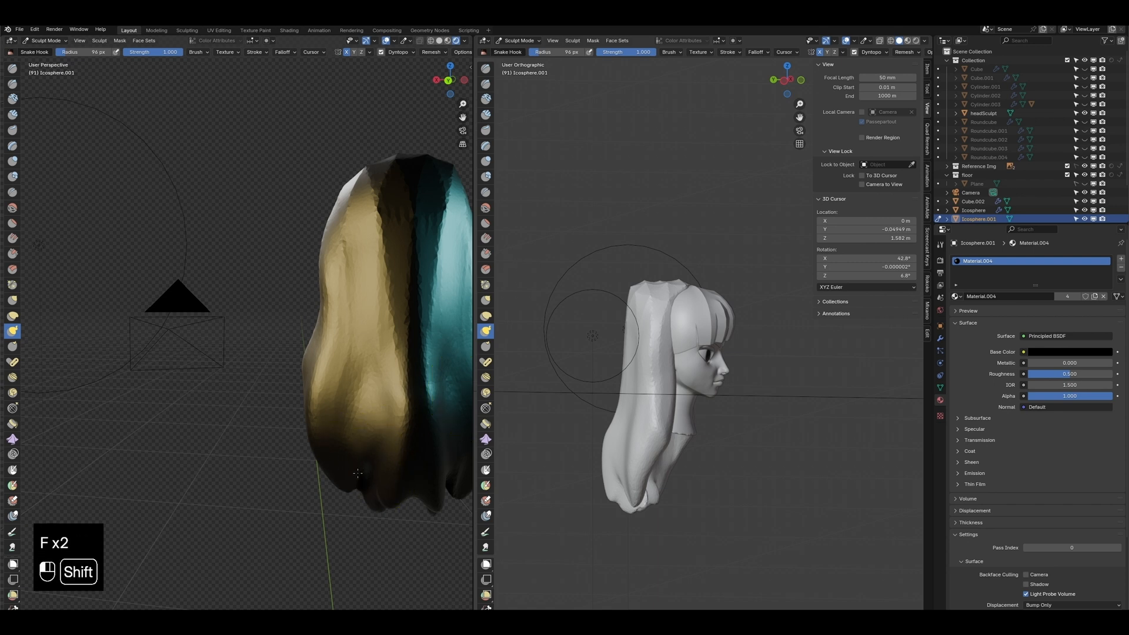
# Step: Shape the crown and upper back hair to the side reference outline with Snake Hook and 140 px Elastic Deform, undoing one stroke
pyautogui.moveTo(398, 495)
pyautogui.mouseDown(button='middle')
pyautogui.moveTo(401, 388)
pyautogui.moveTo(403, 470)
pyautogui.moveTo(381, 458)
pyautogui.mouseUp(button='middle')
pyautogui.keyDown('shift'); pyautogui.moveTo(381, 383); pyautogui.dragTo(382, 453, button='middle'); pyautogui.keyUp('shift')
pyautogui.moveTo(383, 453); pyautogui.dragTo(335, 438, button='middle')
pyautogui.keyDown('shift'); pyautogui.moveTo(372, 374); pyautogui.dragTo(371, 344, button='middle'); pyautogui.keyUp('shift')
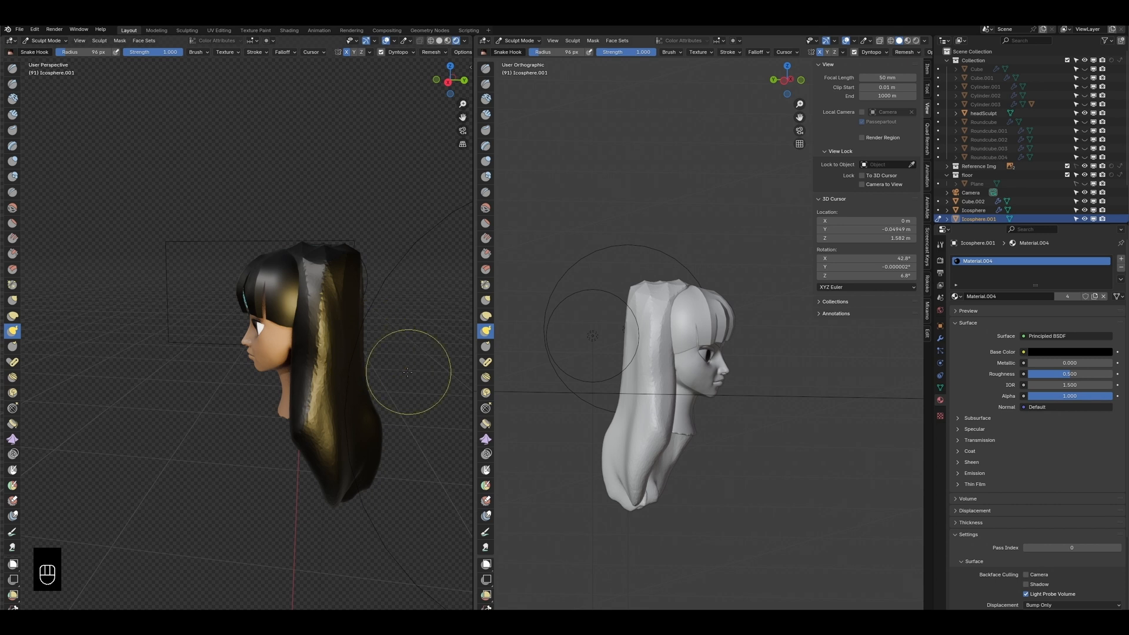
pyautogui.press('KP_1')
pyautogui.press('KP_3')
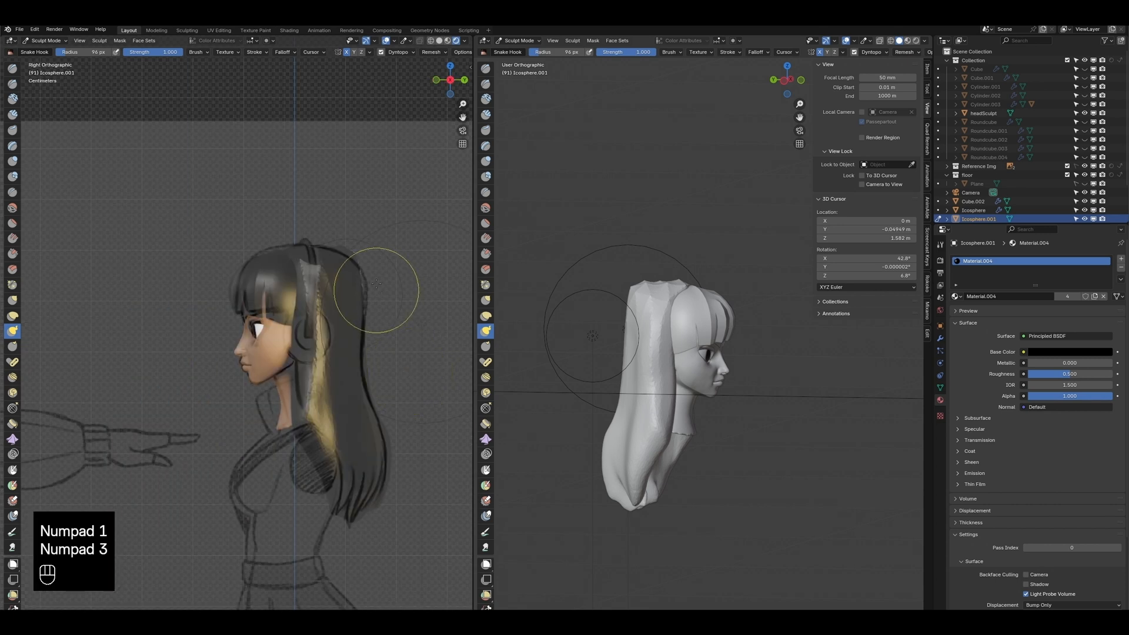
pyautogui.keyDown('ctrl'); pyautogui.moveTo(377, 284); pyautogui.dragTo(336, 228, button='middle'); pyautogui.keyUp('ctrl')
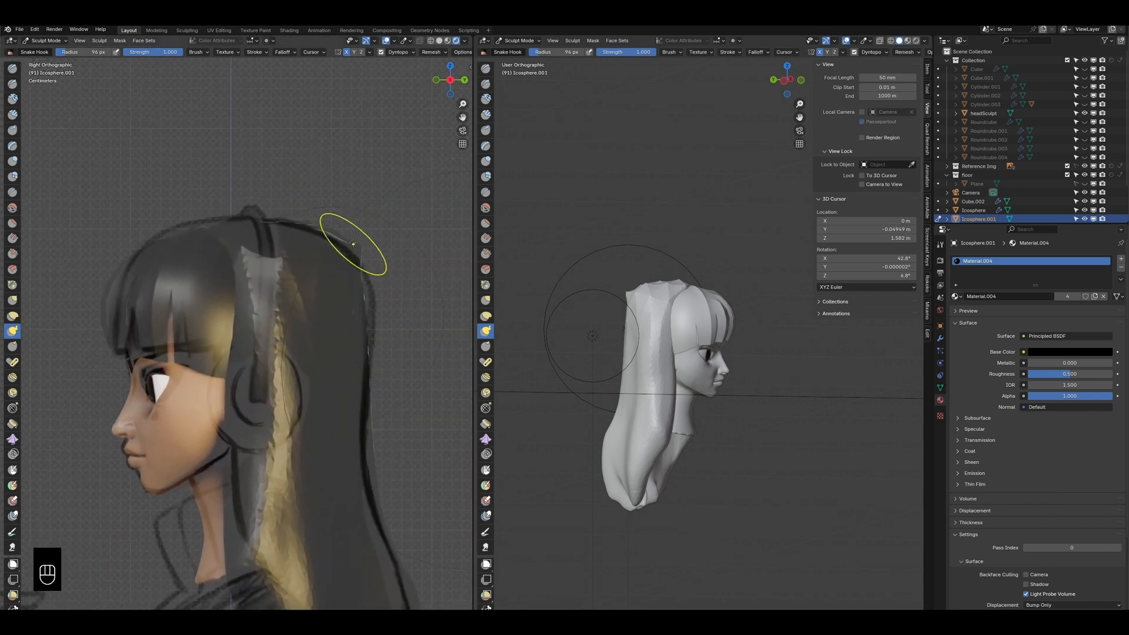
pyautogui.moveTo(613, 174)
pyautogui.mouseDown(button='middle')
pyautogui.moveTo(727, 316)
pyautogui.moveTo(727, 338)
pyautogui.moveTo(759, 350)
pyautogui.moveTo(781, 328)
pyautogui.moveTo(639, 300)
pyautogui.mouseUp(button='middle')
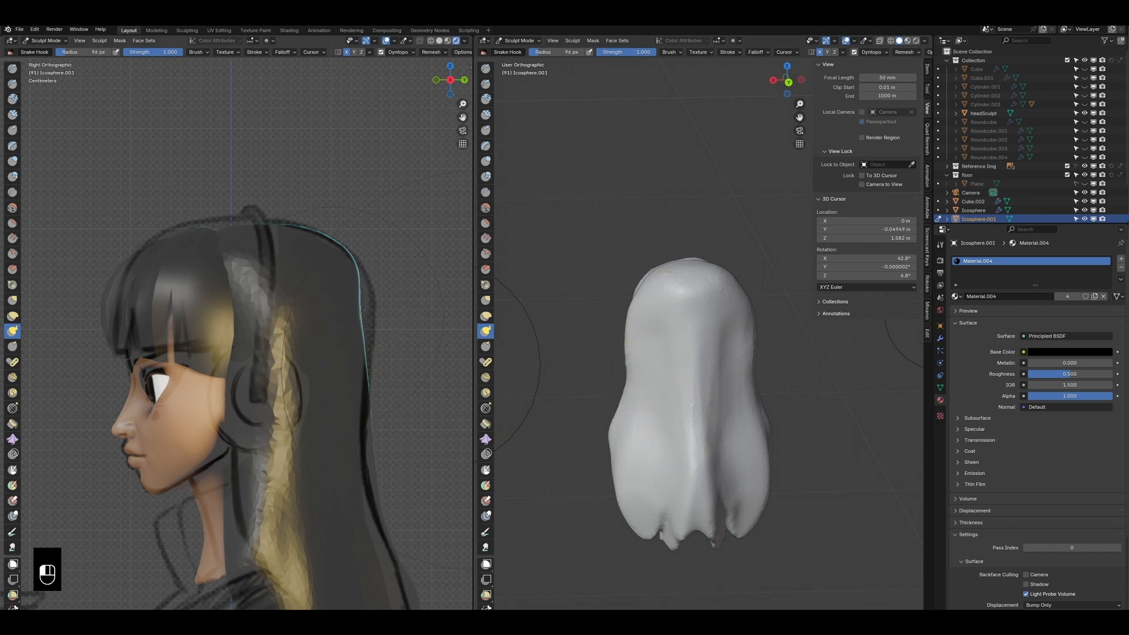
pyautogui.hotkey('ctrl', 'z')
pyautogui.press('f')
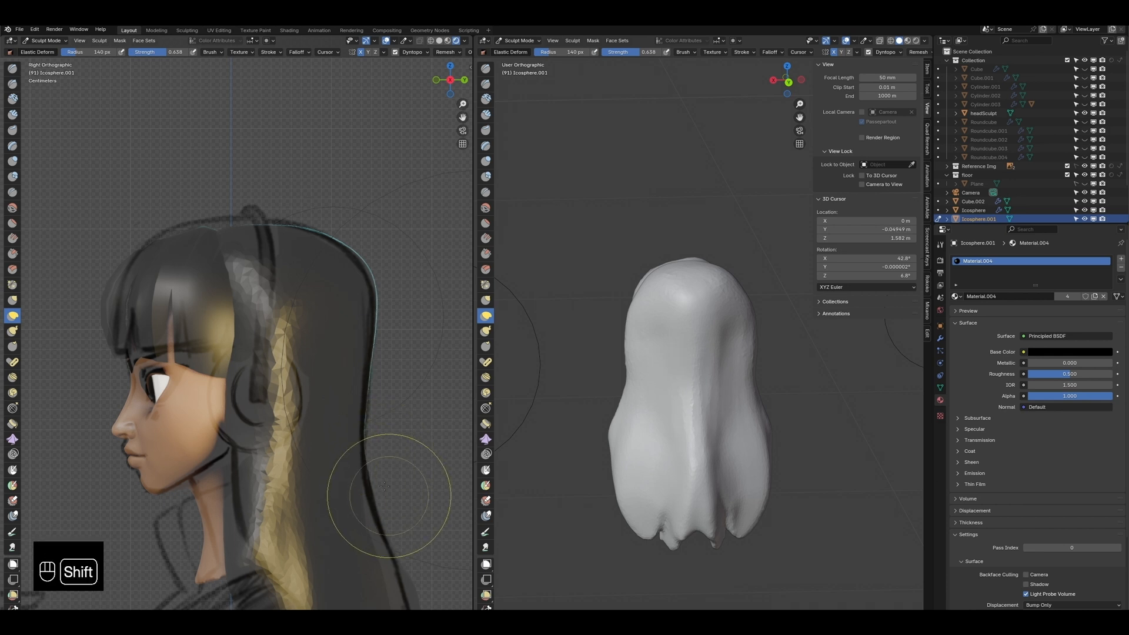
# Step: Undo the last two Elastic Deform strokes on the long side hair
pyautogui.keyDown('shift'); pyautogui.moveTo(385, 486); pyautogui.dragTo(371, 403, button='middle'); pyautogui.keyUp('shift')
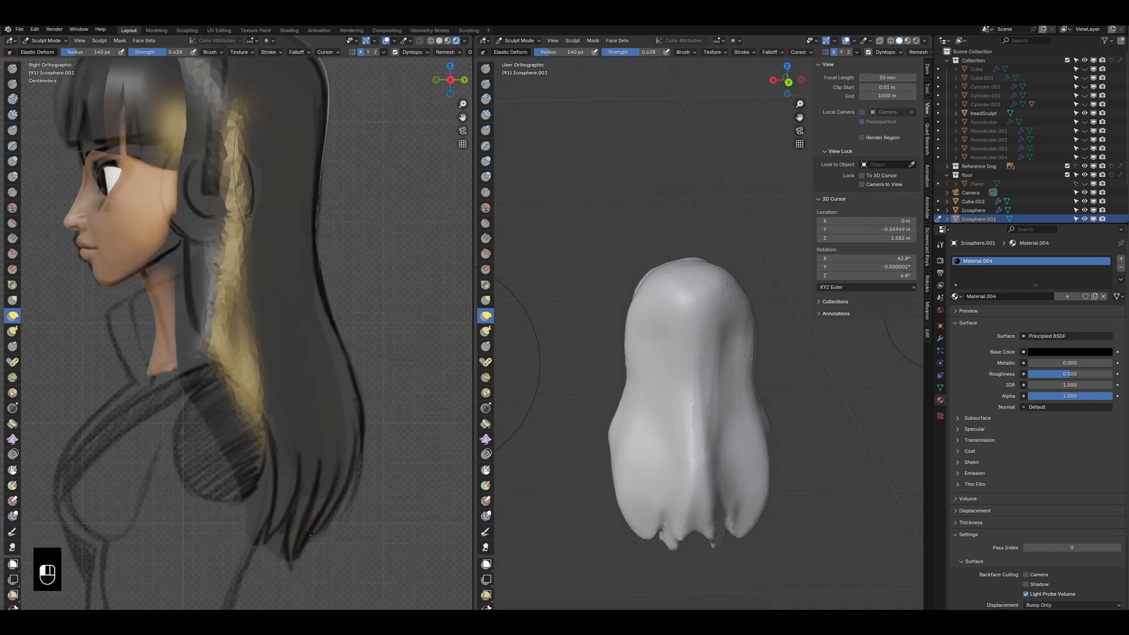
pyautogui.moveTo(711, 471); pyautogui.dragTo(814, 468, button='middle')
pyautogui.keyDown('shift'); pyautogui.moveTo(680, 440); pyautogui.dragTo(704, 463, button='middle'); pyautogui.keyUp('shift')
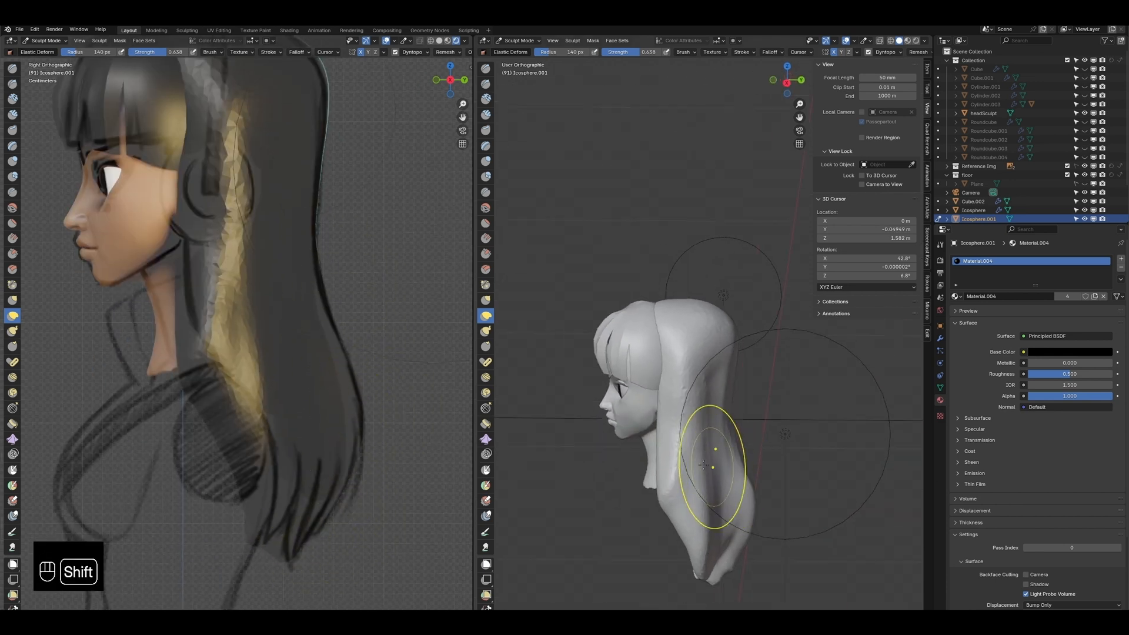
pyautogui.hotkey('ctrl', 'z')
pyautogui.hotkey('ctrl', 'z')
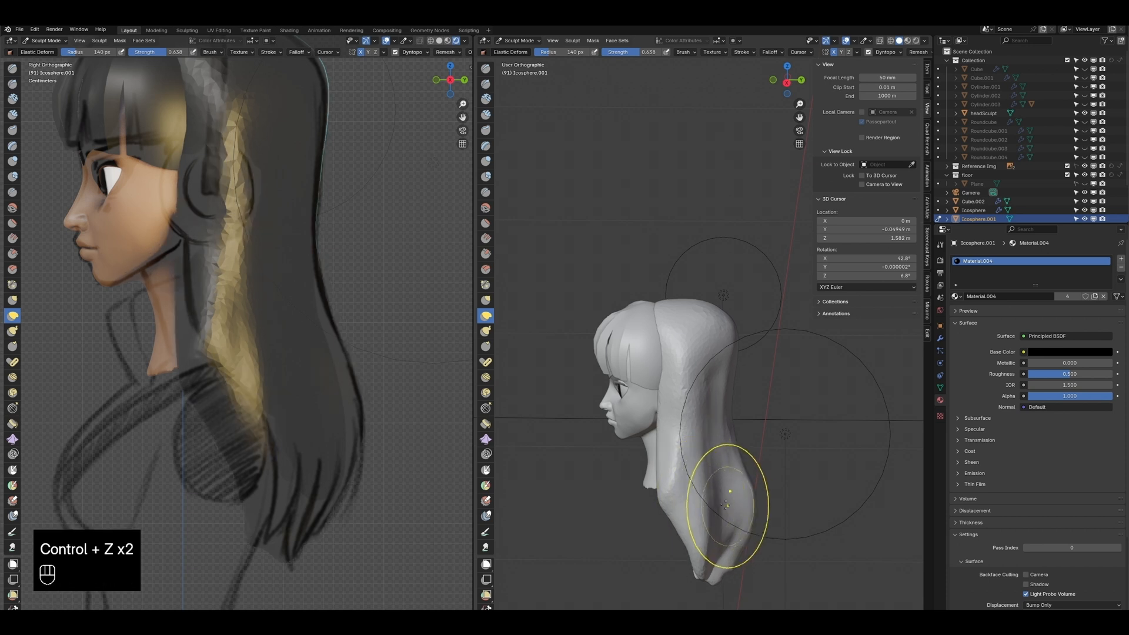
# Step: Set the Elastic Deform radius to 97 px and reshape the side lock's front edge from the cheek down to the lower hair along the reference
pyautogui.press('f')
pyautogui.click(690, 491)
pyautogui.moveTo(677, 487); pyautogui.dragTo(705, 504)
pyautogui.moveTo(676, 441); pyautogui.dragTo(658, 465)
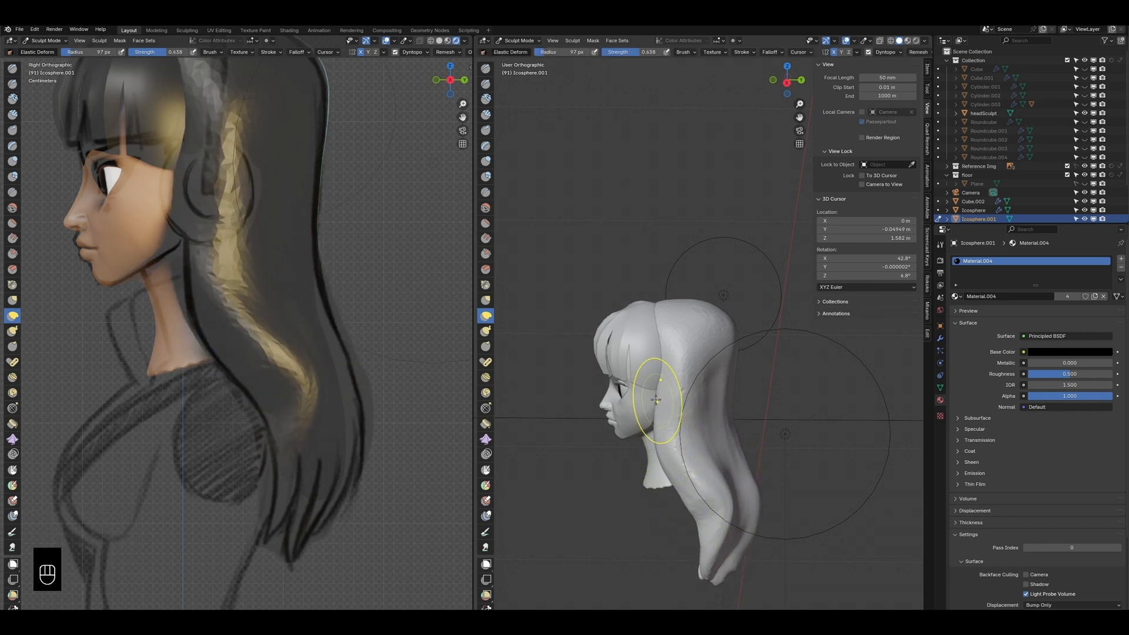
pyautogui.moveTo(658, 393); pyautogui.dragTo(661, 422)
pyautogui.moveTo(660, 422); pyautogui.dragTo(782, 458, button='middle')
pyautogui.moveTo(782, 458); pyautogui.dragTo(798, 481)
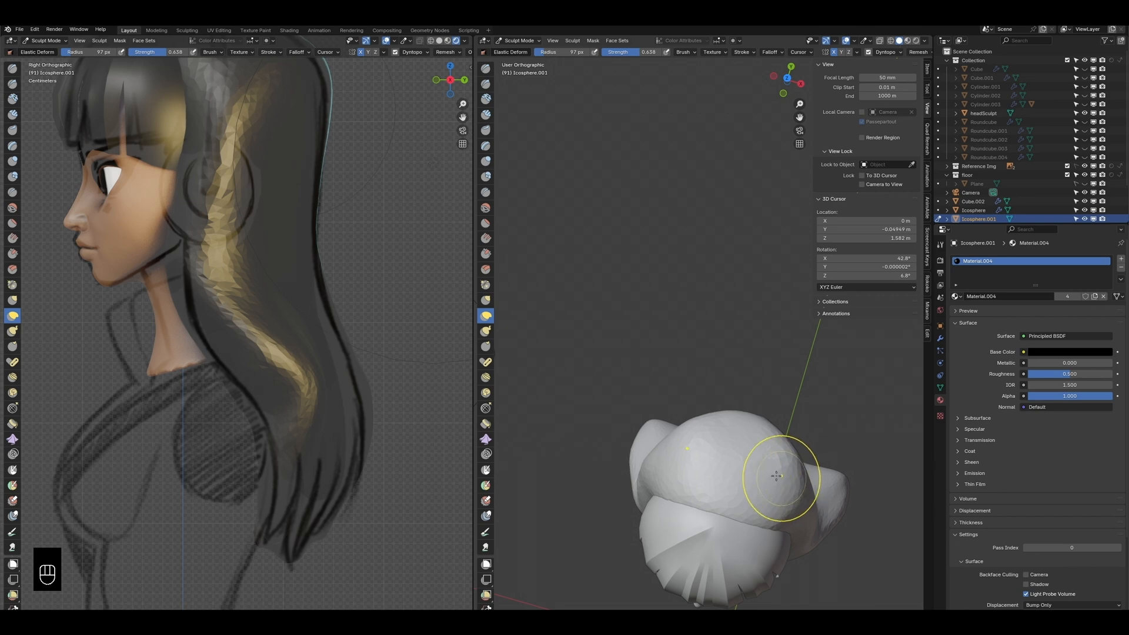
# Step: Switch the long hair mesh to Object Mode and apply Shade Smooth
pyautogui.keyDown('shift'); pyautogui.moveTo(285, 145); pyautogui.dragTo(316, 314, button='middle'); pyautogui.keyUp('shift')
pyautogui.moveTo(316, 314); pyautogui.dragTo(317, 323, button='middle')
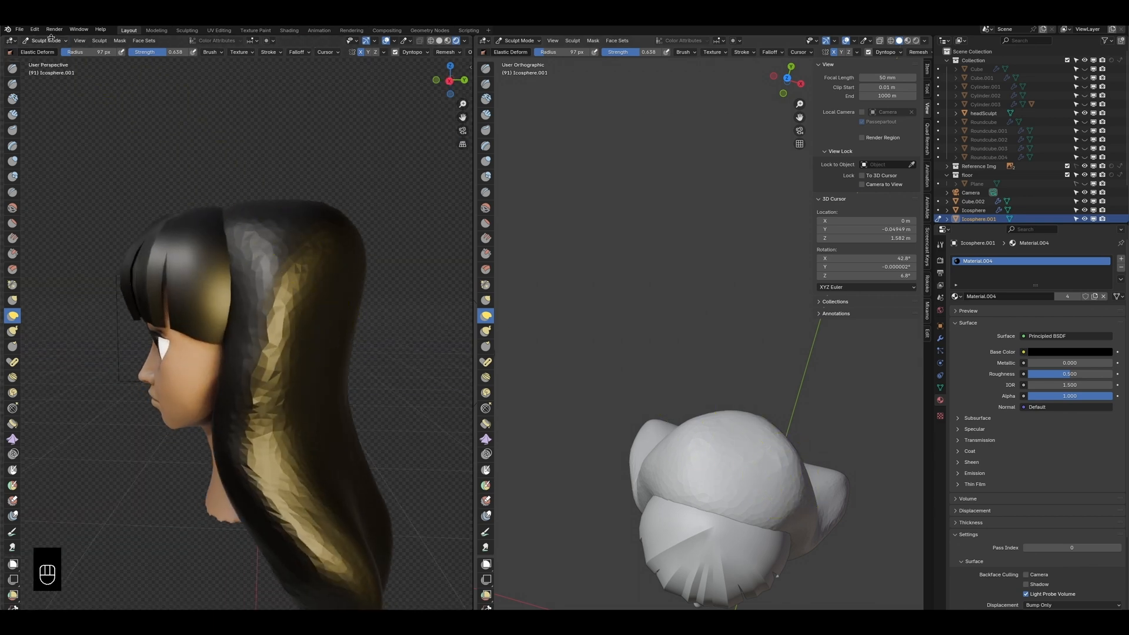
pyautogui.click(57, 53)
pyautogui.rightClick(341, 259)
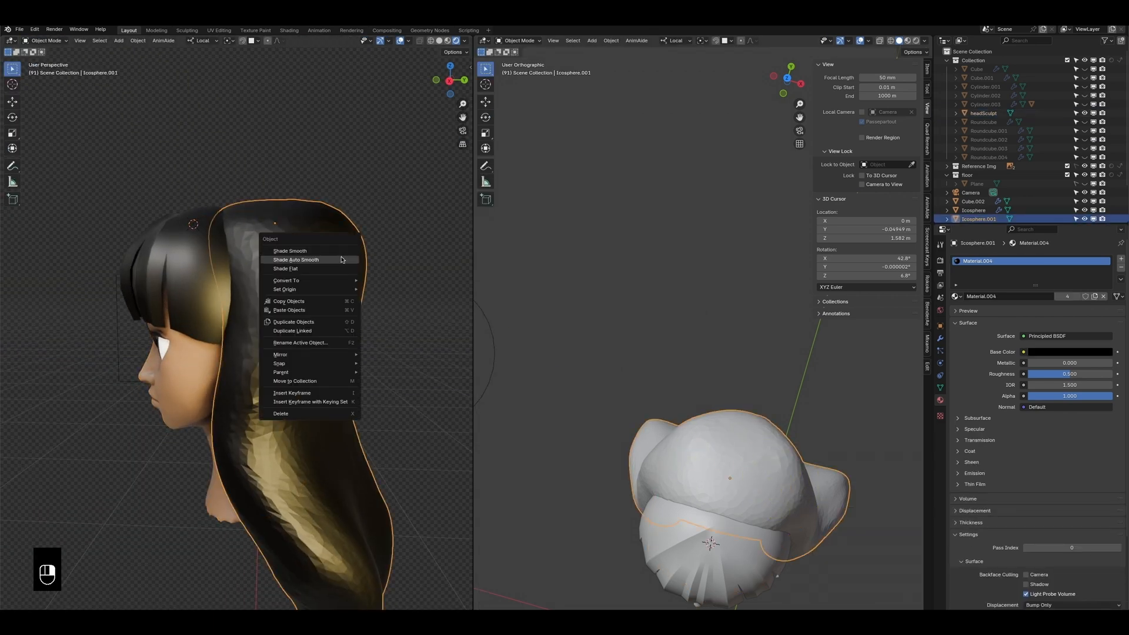
pyautogui.click(342, 254)
pyautogui.click(392, 288)
pyautogui.moveTo(330, 319); pyautogui.dragTo(335, 465, button='middle')
pyautogui.moveTo(336, 465); pyautogui.dragTo(320, 419, button='middle')
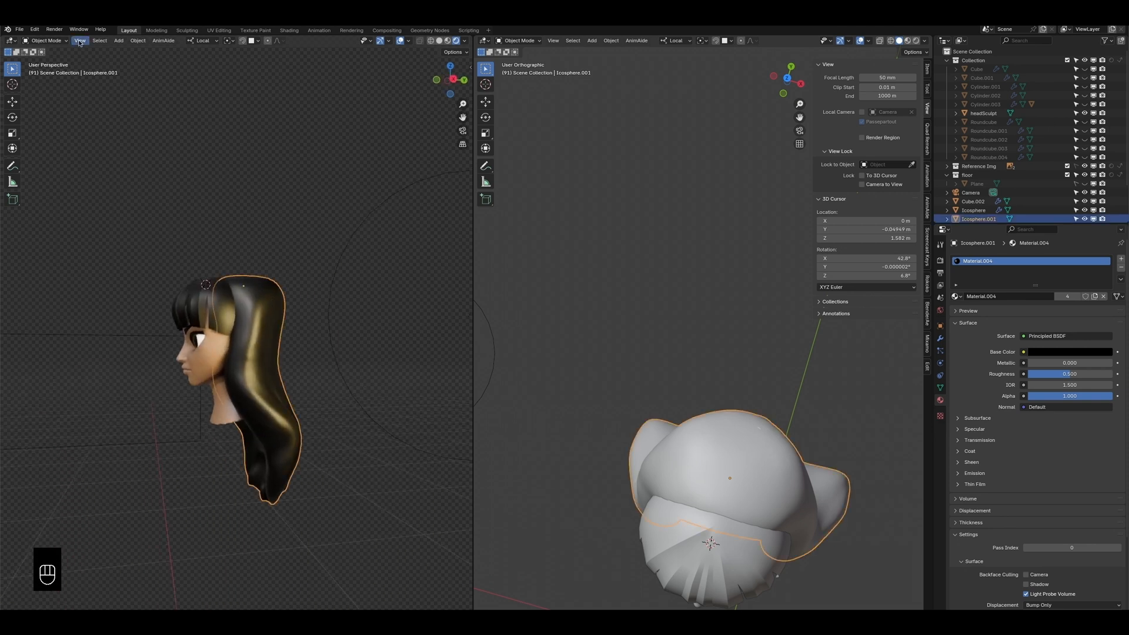
# Step: Return to Sculpt Mode and push the side hair back to uncover the ear with Elastic Deform at 137 px and 91 px
pyautogui.click(48, 70)
pyautogui.moveTo(253, 377)
pyautogui.keyDown('ctrl'); pyautogui.mouseDown(button='middle')
pyautogui.moveTo(252, 340)
pyautogui.moveTo(264, 360)
pyautogui.moveTo(246, 342)
pyautogui.mouseUp(button='middle'); pyautogui.keyUp('ctrl')
pyautogui.press('f')
pyautogui.click(281, 329)
pyautogui.press('f')
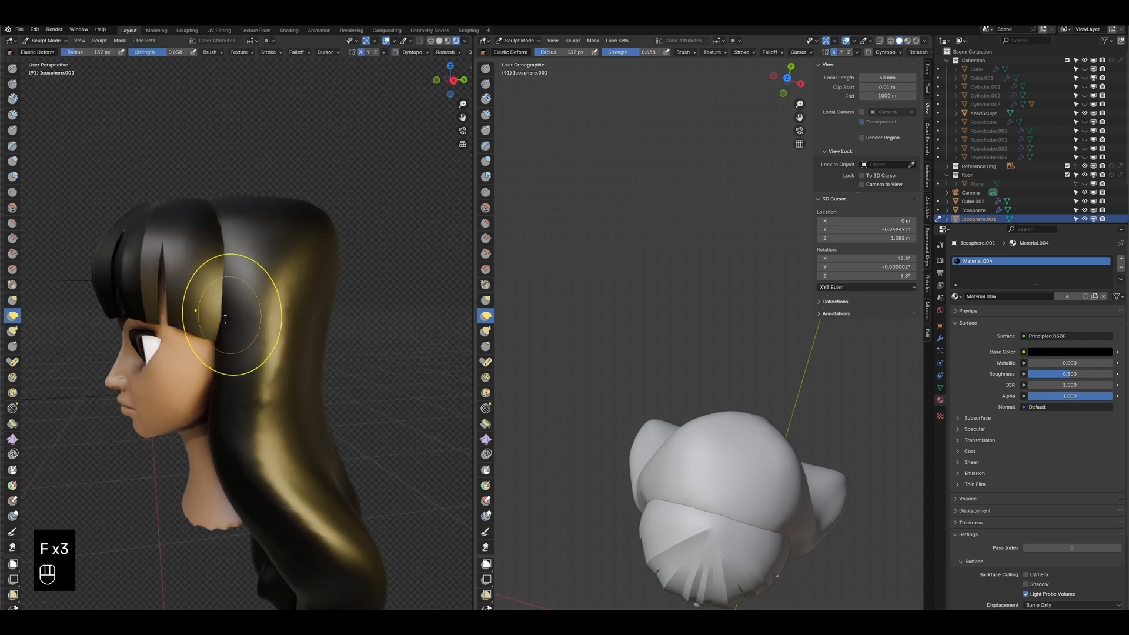
pyautogui.moveTo(218, 379); pyautogui.dragTo(239, 372)
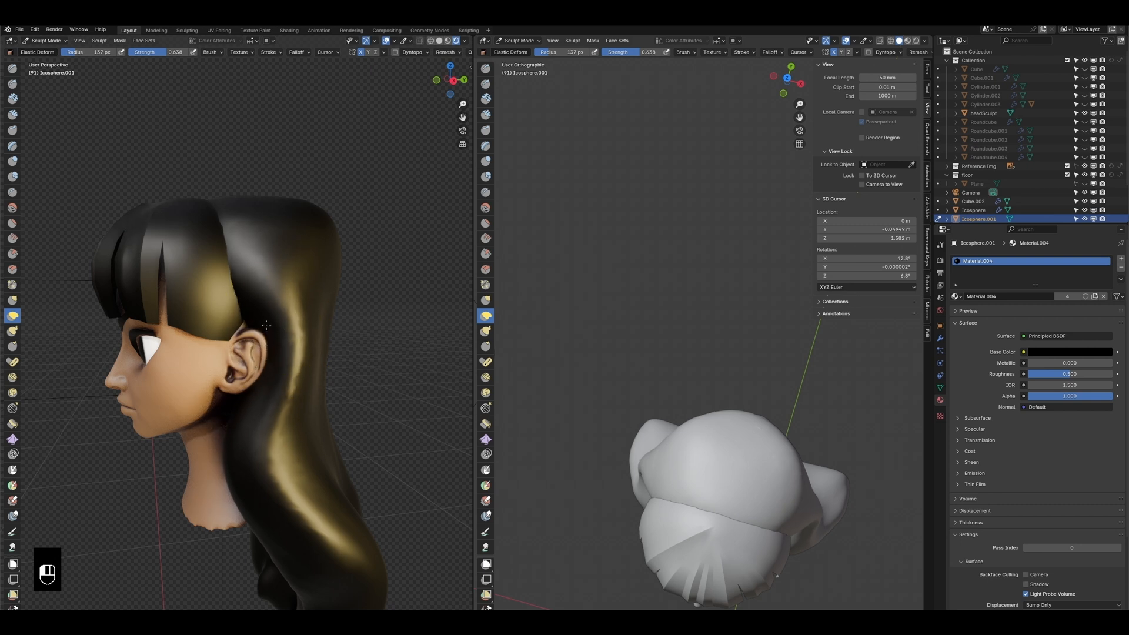
pyautogui.press('f')
pyautogui.click(237, 318)
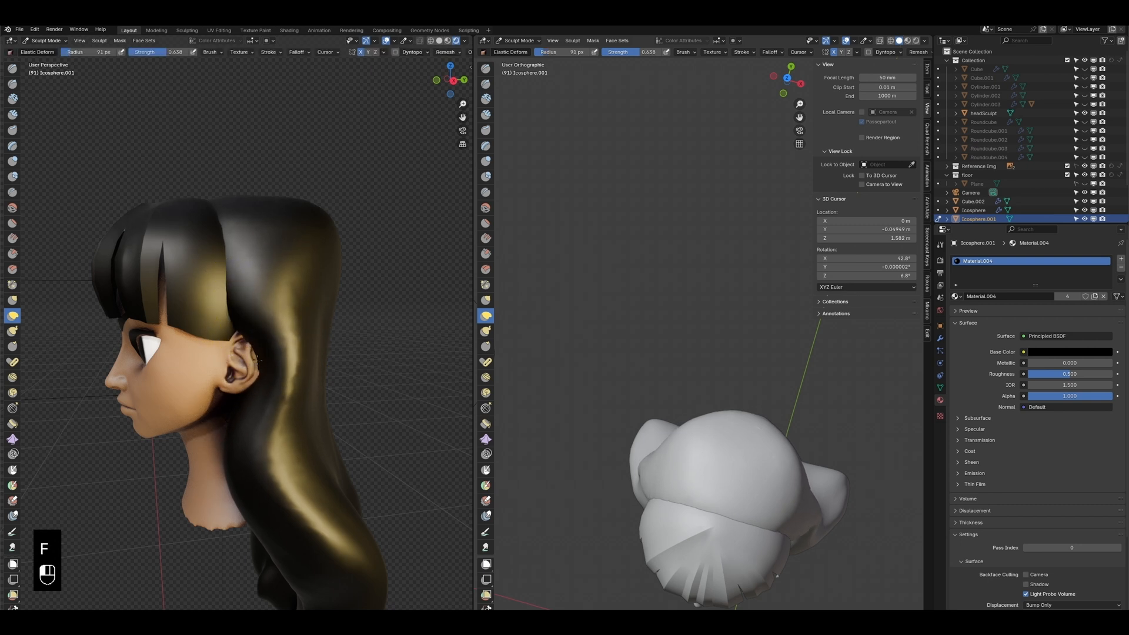
pyautogui.moveTo(255, 324)
pyautogui.mouseDown(button='middle')
pyautogui.moveTo(338, 317)
pyautogui.moveTo(257, 306)
pyautogui.moveTo(277, 320)
pyautogui.mouseUp(button='middle')
# Step: Enable Dyntopo and pull a thin lock down in front of the ear with Snake Hook at 77 px, undoing unwanted strokes
pyautogui.click(13, 331)
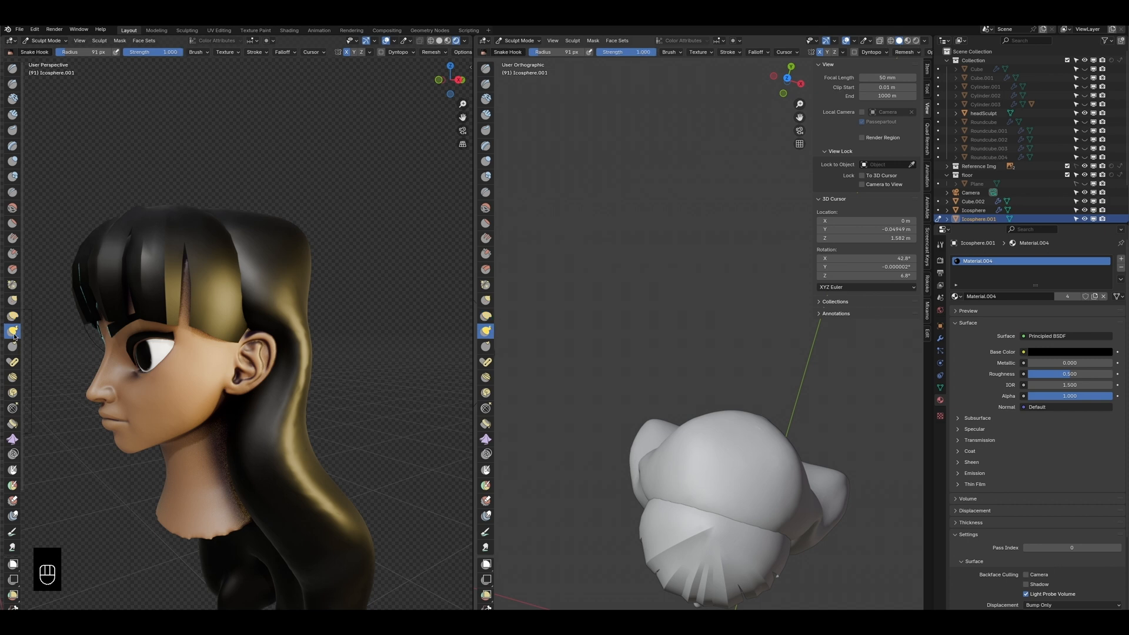
pyautogui.hotkey('ctrl', 'd')
pyautogui.moveTo(238, 393); pyautogui.dragTo(246, 389, button='middle')
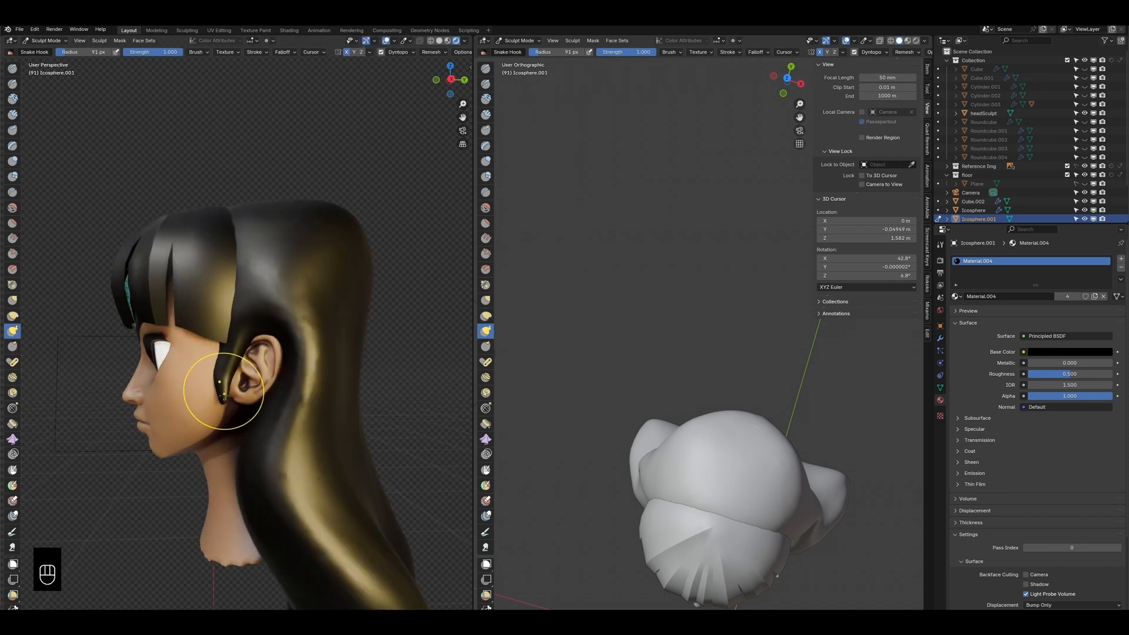
pyautogui.hotkey('ctrl', 'z')
pyautogui.hotkey('ctrl', 'z')
pyautogui.press('f')
pyautogui.click(230, 386)
pyautogui.moveTo(244, 368); pyautogui.dragTo(242, 423)
pyautogui.moveTo(243, 406)
pyautogui.mouseDown(button='middle')
pyautogui.moveTo(321, 400)
pyautogui.moveTo(259, 377)
pyautogui.moveTo(265, 265)
pyautogui.mouseUp(button='middle')
pyautogui.hotkey('ctrl', 'z')
pyautogui.hotkey('ctrl', 'z')
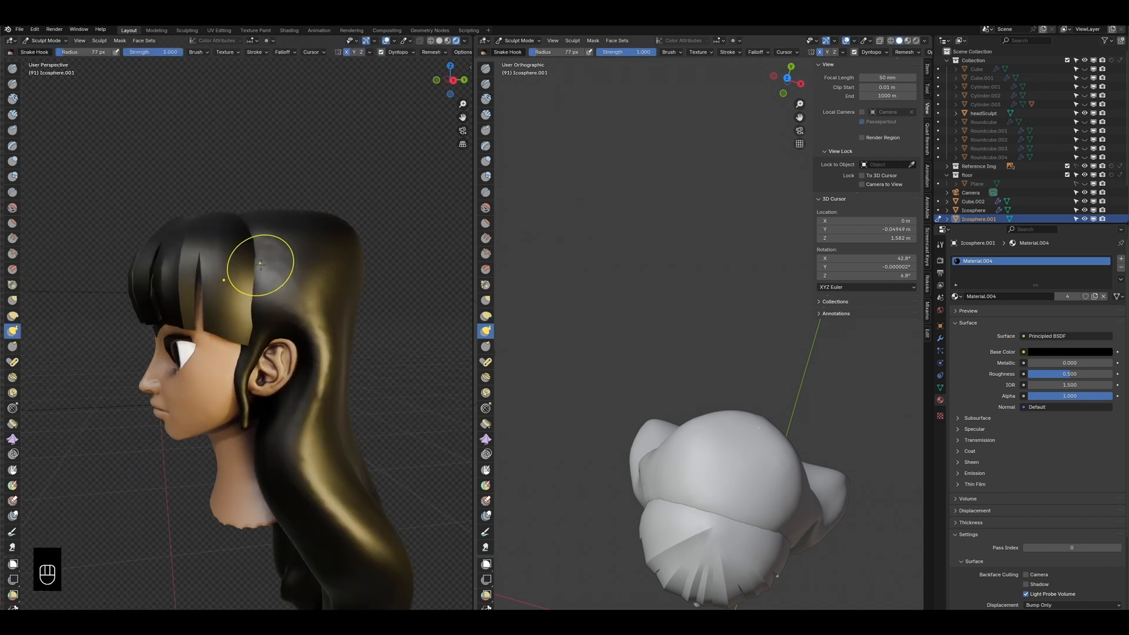
# Step: Sculpt flowing strand ridges over the crown and around the ear with Clay Strips at 64 px radius
pyautogui.click(13, 114)
pyautogui.press('f')
pyautogui.click(274, 277)
pyautogui.moveTo(279, 259); pyautogui.dragTo(271, 317)
pyautogui.moveTo(400, 330); pyautogui.dragTo(342, 344, button='middle')
pyautogui.moveTo(342, 294); pyautogui.dragTo(317, 376, button='middle')
pyautogui.moveTo(273, 202); pyautogui.dragTo(332, 315)
pyautogui.moveTo(329, 329); pyautogui.dragTo(282, 235, button='middle')
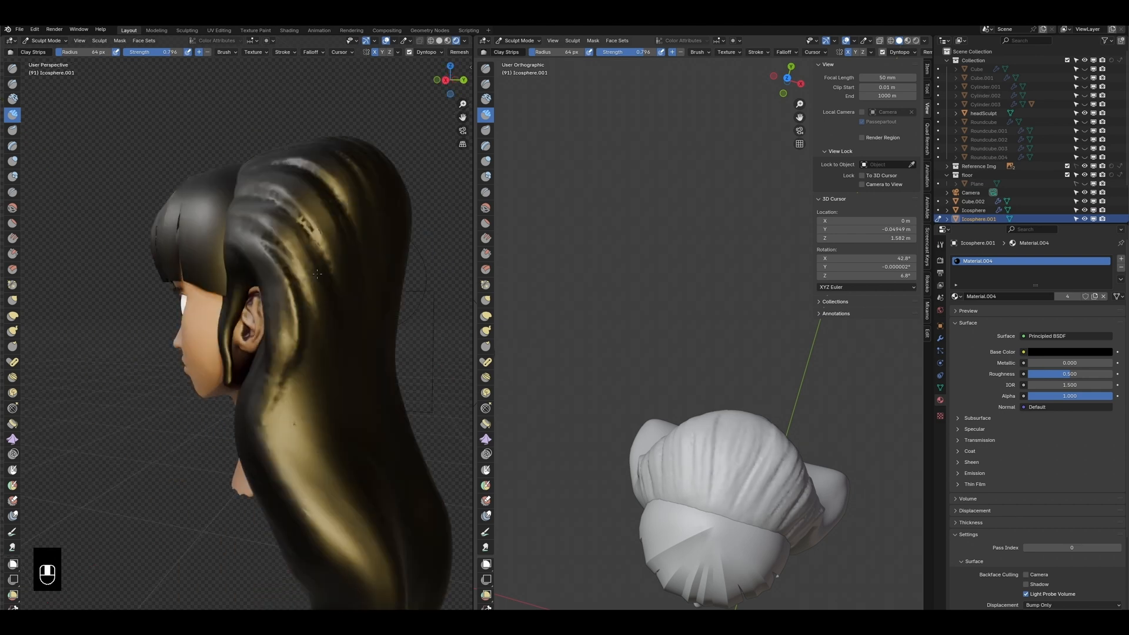
# Step: Continue the Clay Strips strand ridges down the side and back hair toward the lower ends
pyautogui.moveTo(282, 329); pyautogui.dragTo(329, 259, button='middle')
pyautogui.scroll(-6, 302, 212)
pyautogui.moveTo(303, 209)
pyautogui.keyDown('shift'); pyautogui.mouseDown(button='middle')
pyautogui.moveTo(374, 254)
pyautogui.moveTo(294, 265)
pyautogui.mouseUp(button='middle'); pyautogui.keyUp('shift')
pyautogui.scroll(5, 375, 255)
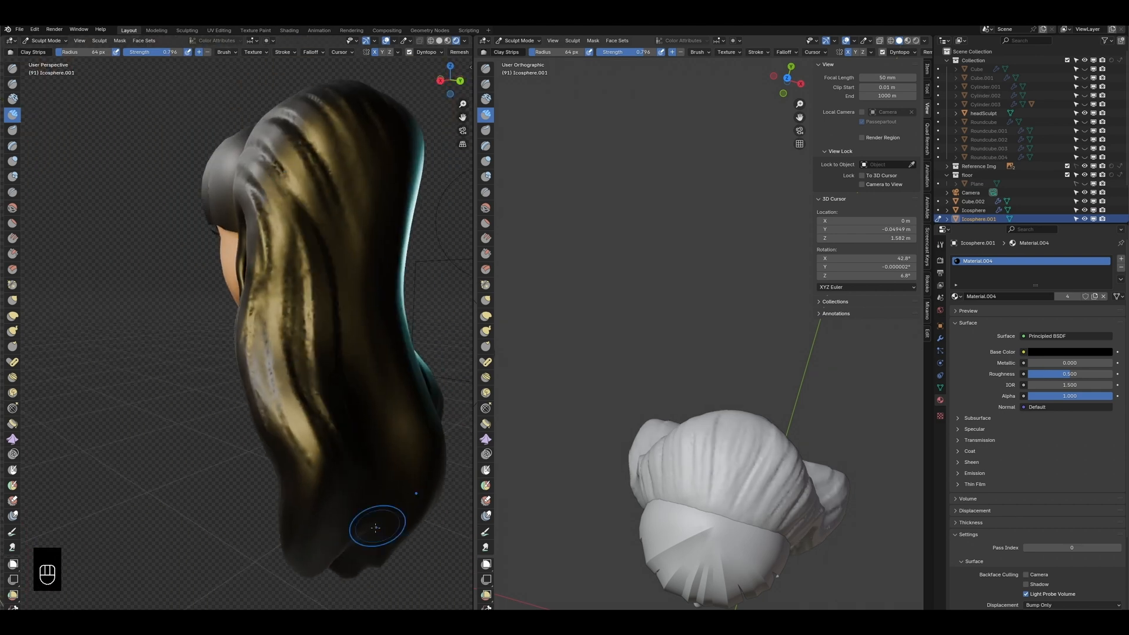
pyautogui.moveTo(373, 412); pyautogui.dragTo(306, 406, button='middle')
pyautogui.moveTo(282, 176); pyautogui.dragTo(271, 247)
pyautogui.moveTo(247, 353); pyautogui.dragTo(306, 359, button='middle')
pyautogui.moveTo(188, 270); pyautogui.dragTo(265, 264, button='middle')
pyautogui.scroll(-6, 211, 203)
pyautogui.moveTo(212, 236); pyautogui.dragTo(430, 338, button='middle')
pyautogui.scroll(4, 264, 353)
# Step: Reshape the lower ends of the back hair with Elastic Deform at 99 px radius
pyautogui.click(13, 318)
pyautogui.keyDown('ctrl'); pyautogui.moveTo(239, 338); pyautogui.dragTo(245, 306, button='middle'); pyautogui.keyUp('ctrl')
pyautogui.press('f')
pyautogui.click(368, 414)
pyautogui.moveTo(353, 409); pyautogui.dragTo(313, 419)
pyautogui.moveTo(318, 414); pyautogui.dragTo(396, 330, button='middle')
pyautogui.keyDown('ctrl'); pyautogui.moveTo(119, 308); pyautogui.dragTo(138, 338, button='middle'); pyautogui.keyUp('ctrl')
pyautogui.moveTo(311, 464)
pyautogui.mouseDown(button='middle')
pyautogui.moveTo(408, 479)
pyautogui.moveTo(224, 435)
pyautogui.mouseUp(button='middle')
pyautogui.keyDown('shift'); pyautogui.moveTo(282, 406); pyautogui.dragTo(235, 318, button='middle'); pyautogui.keyUp('shift')
pyautogui.moveTo(352, 435); pyautogui.dragTo(338, 404, button='middle')
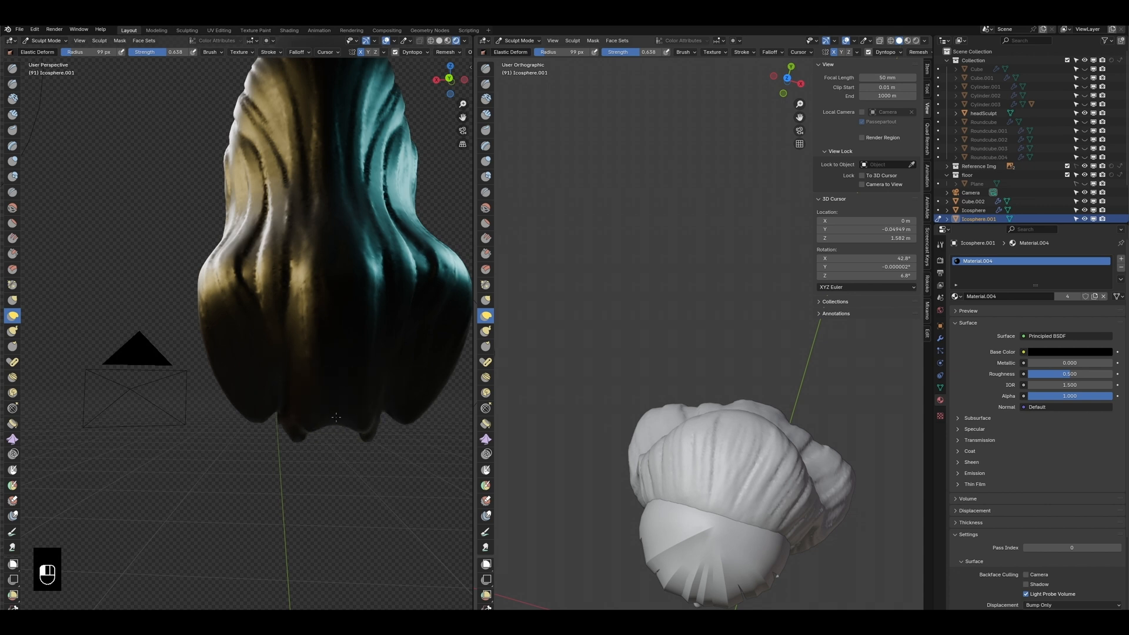
# Step: Reduce the Elastic Deform radius to 77 px, fill out the hair's lower centre edge, and compare it with the front and side references
pyautogui.press('f')
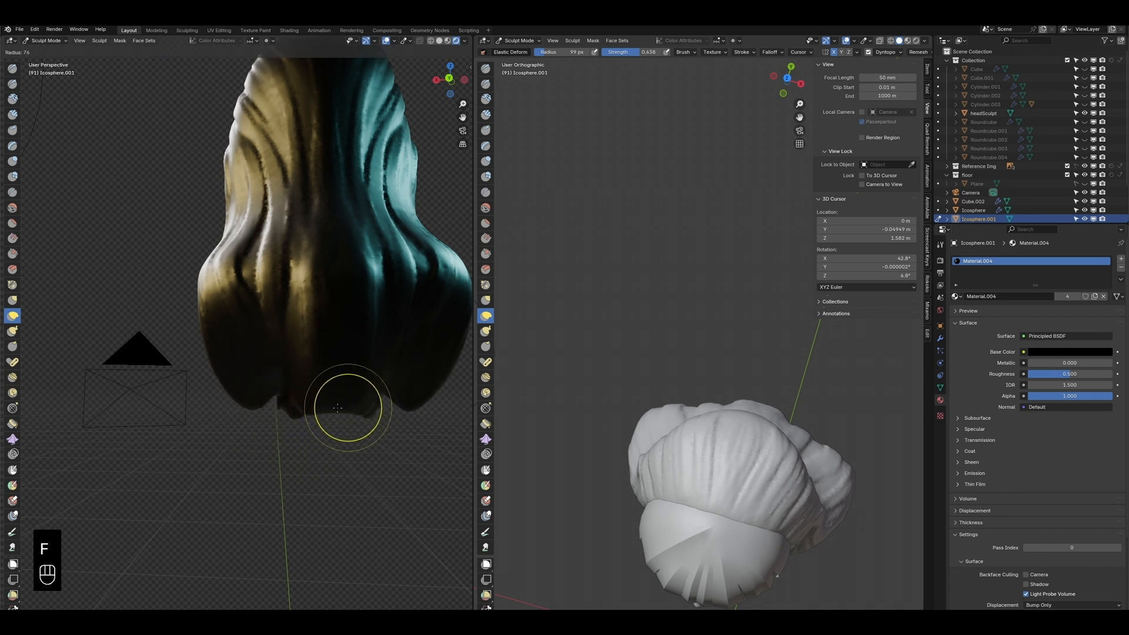
pyautogui.click(337, 411)
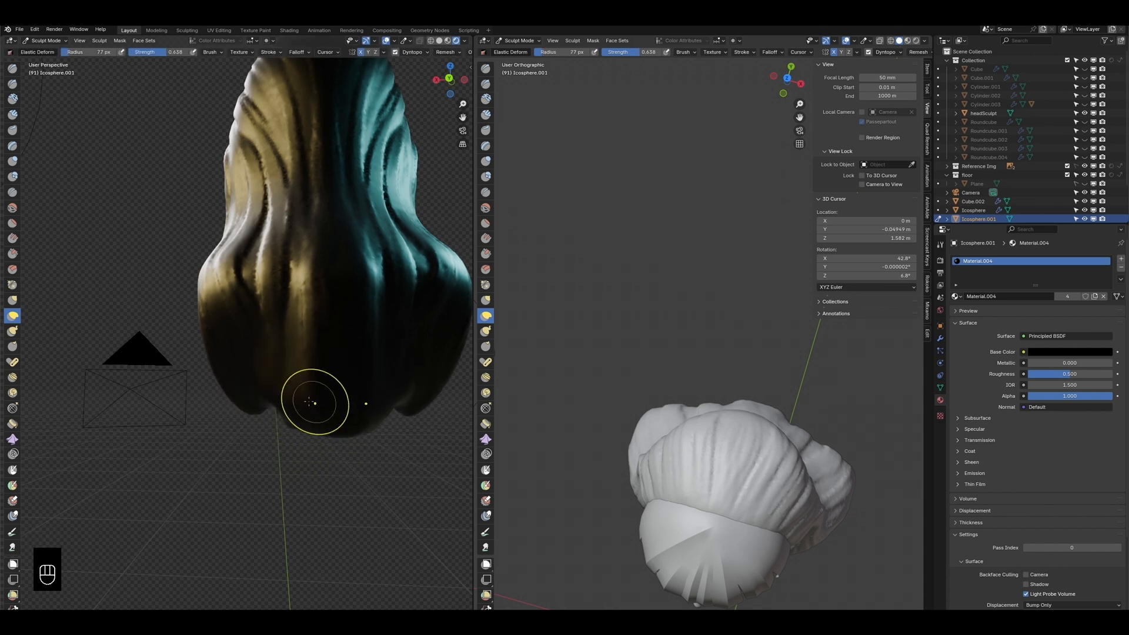
pyautogui.moveTo(397, 438)
pyautogui.keyDown('ctrl'); pyautogui.mouseDown(button='middle')
pyautogui.moveTo(336, 434)
pyautogui.moveTo(464, 432)
pyautogui.moveTo(404, 434)
pyautogui.mouseUp(button='middle'); pyautogui.keyUp('ctrl')
pyautogui.press('KP_1')
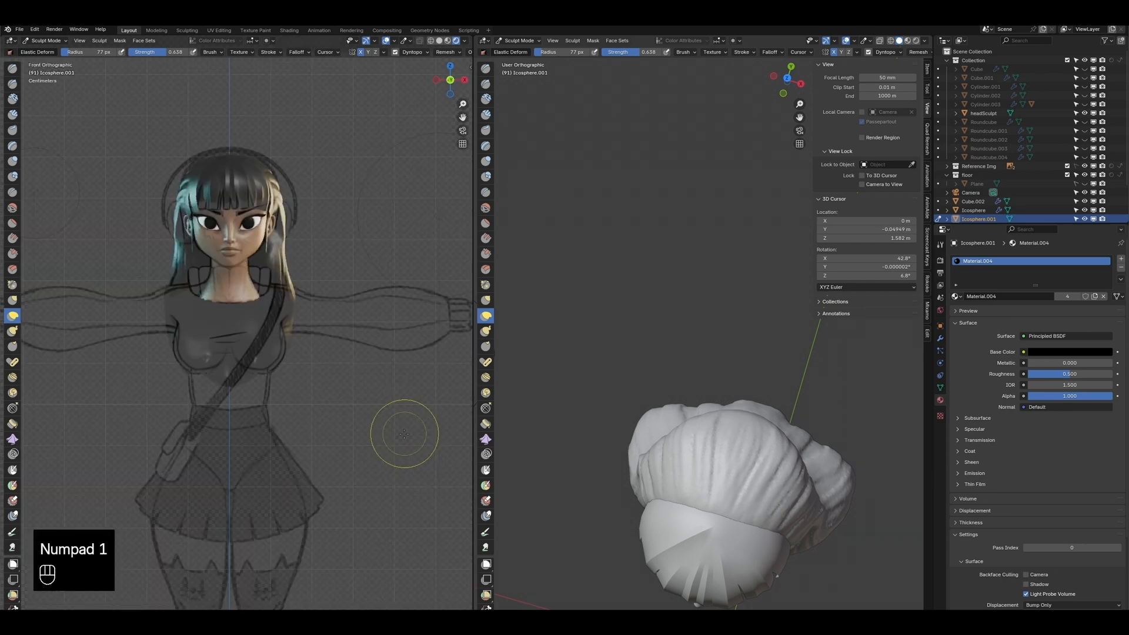
pyautogui.press('KP_3')
pyautogui.scroll(2, 350, 409)
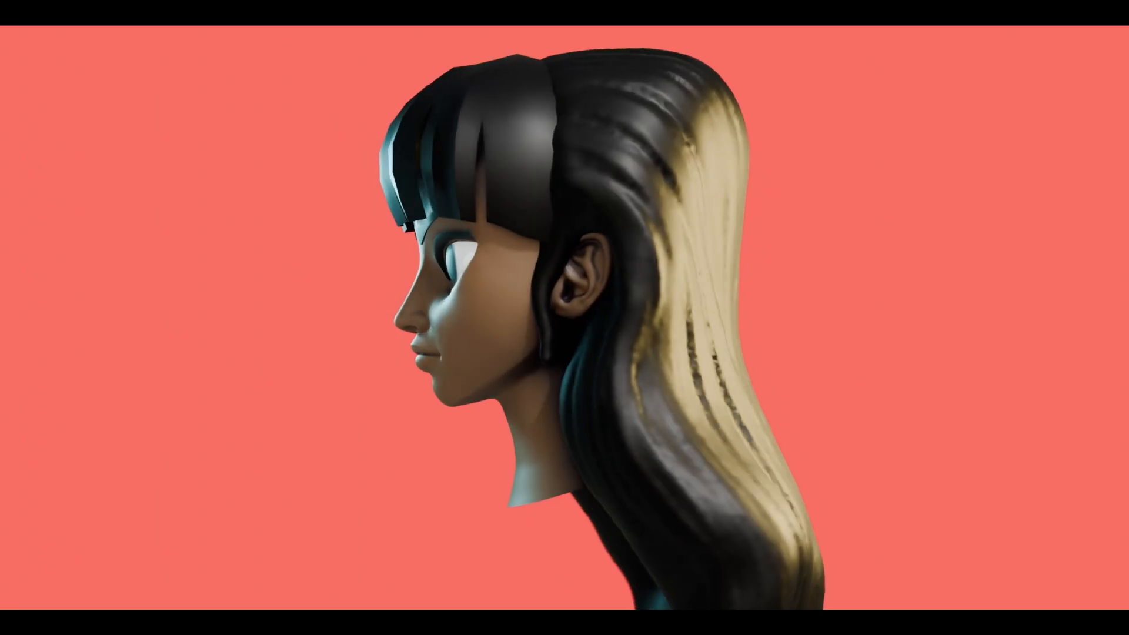